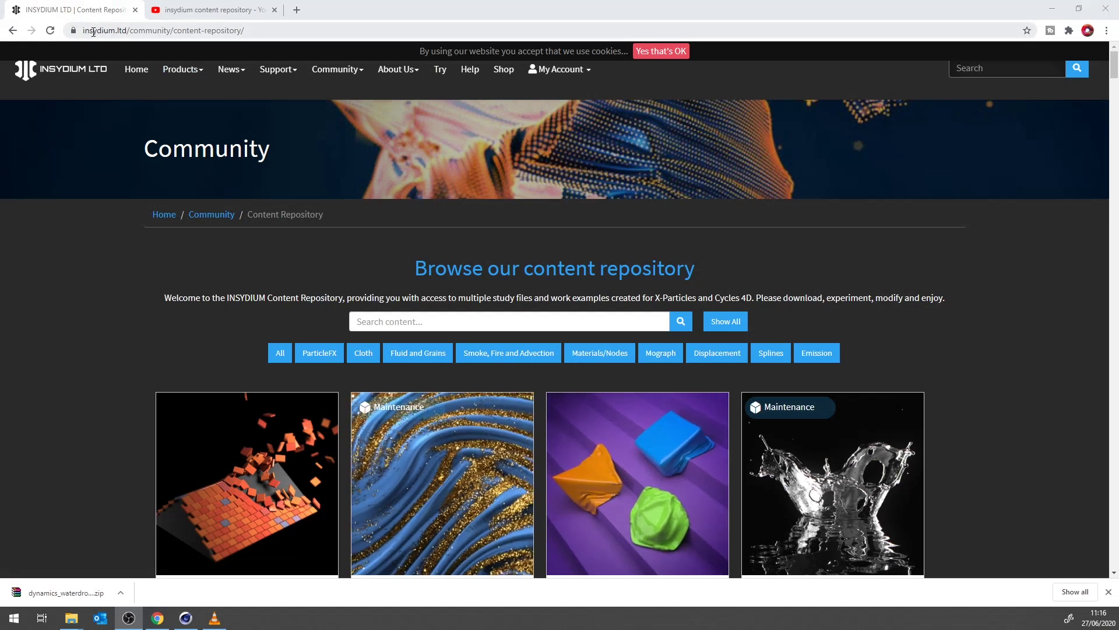
# - Browse the example projects in the INSYDIUM content repository
pyautogui.moveTo(175, 32); pyautogui.dragTo(266, 34)
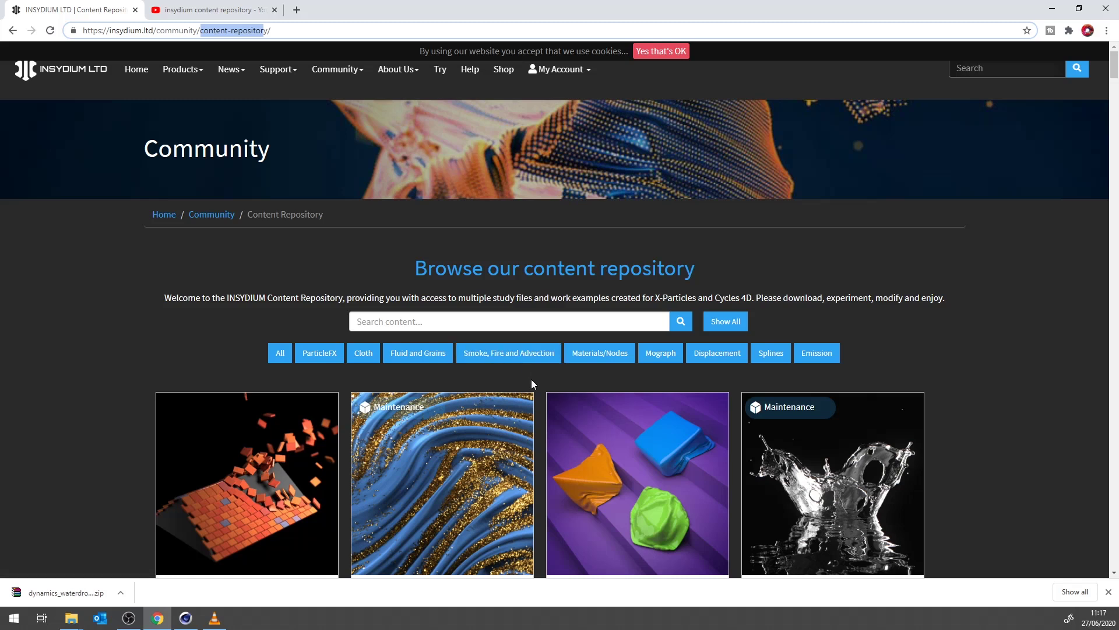
pyautogui.scroll(-3, 537, 383)
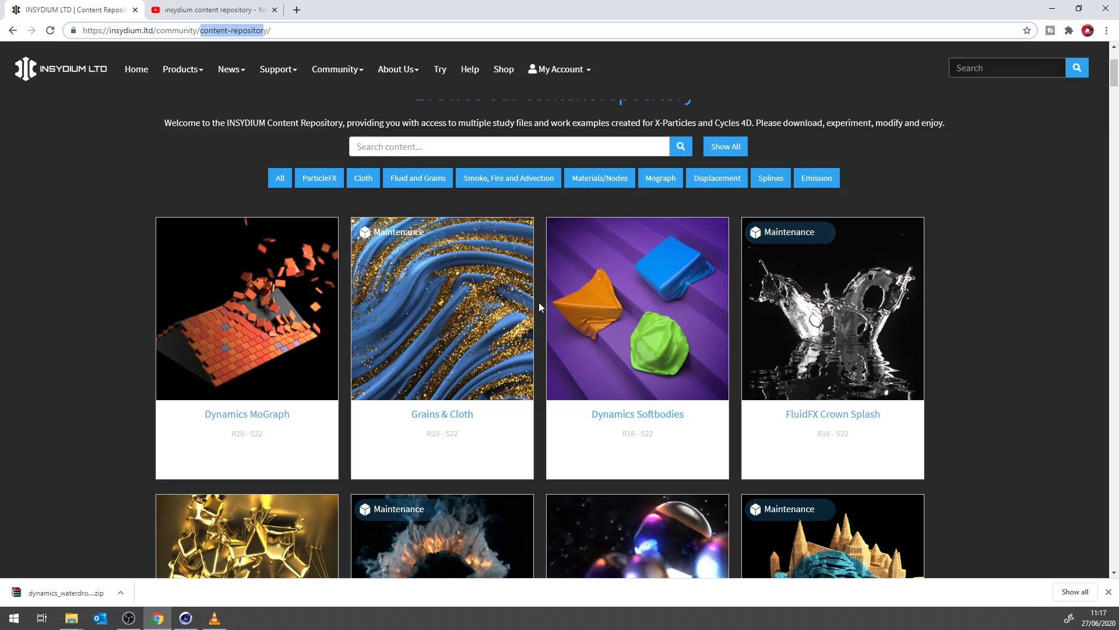
pyautogui.scroll(-1, 539, 302)
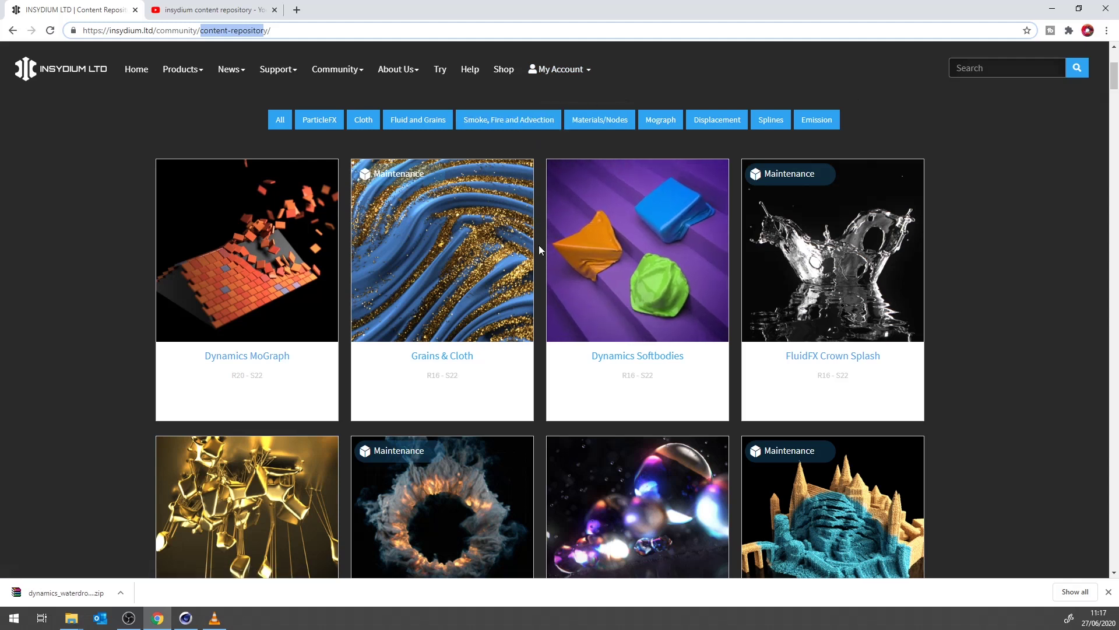
pyautogui.scroll(-3, 541, 267)
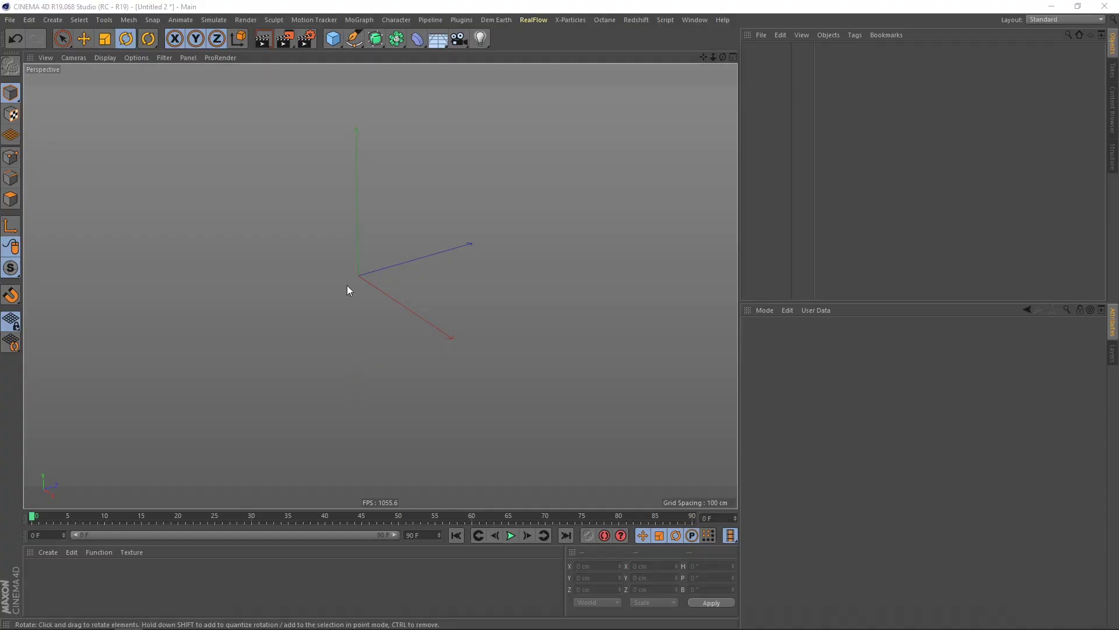
# - Add a plane to the scene and set its width and height to 600 cm
pyautogui.keyDown('alt'); pyautogui.moveTo(358, 278); pyautogui.dragTo(391, 272); pyautogui.keyUp('alt')
pyautogui.moveTo(336, 42); pyautogui.dragTo(441, 76)
pyautogui.keyDown('alt'); pyautogui.moveTo(411, 268); pyautogui.dragTo(425, 263, button='right'); pyautogui.keyUp('alt')
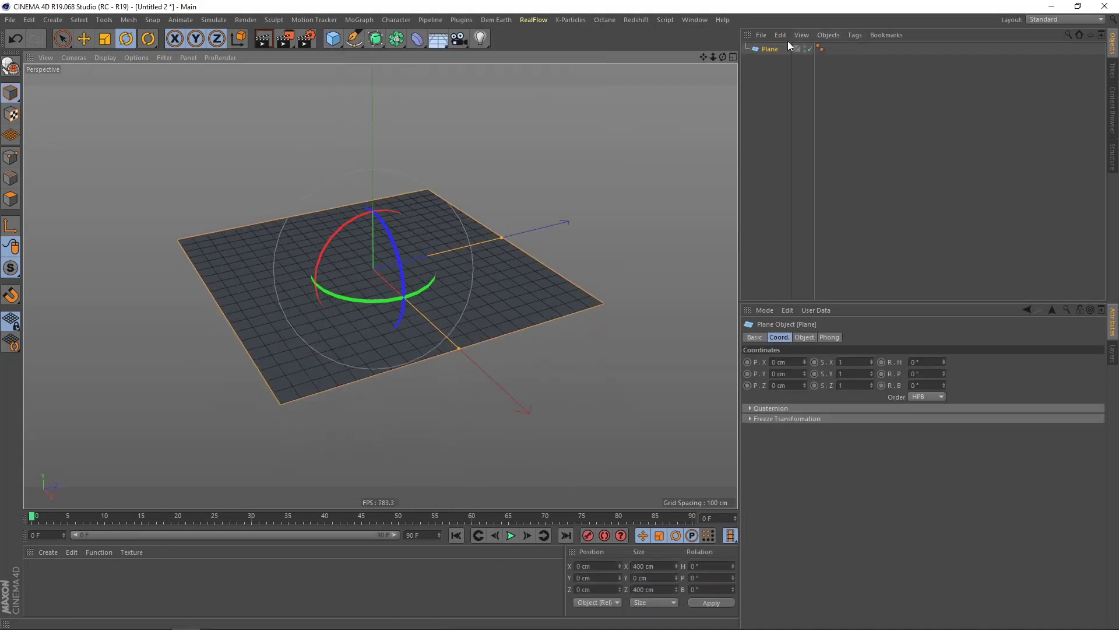
pyautogui.click(804, 337)
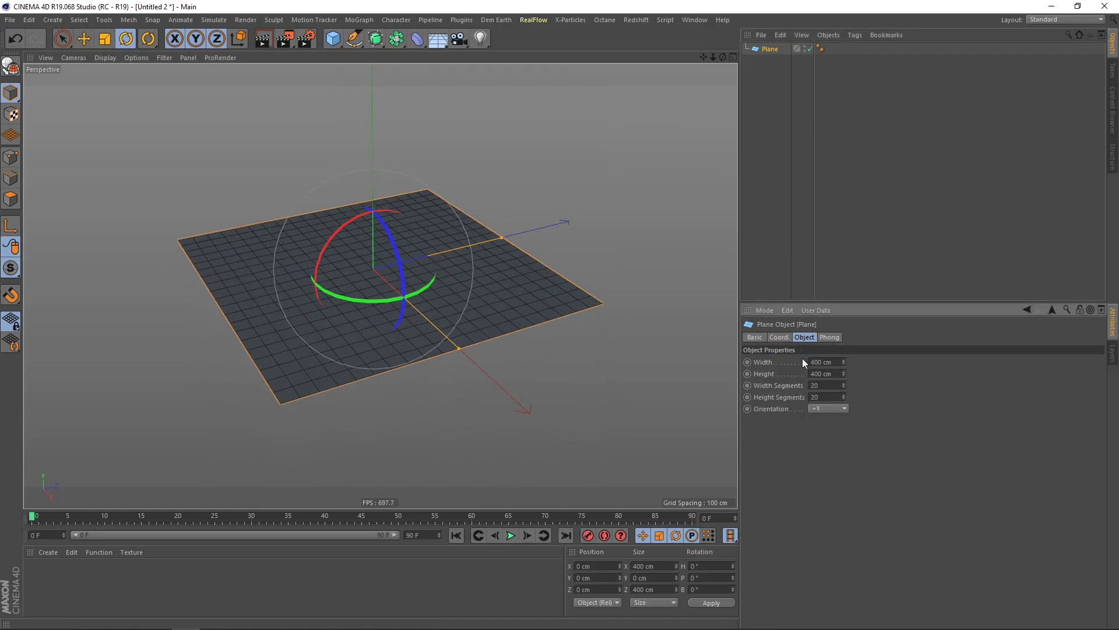
pyautogui.doubleClick(834, 361)
pyautogui.write('6')
pyautogui.doubleClick(835, 374)
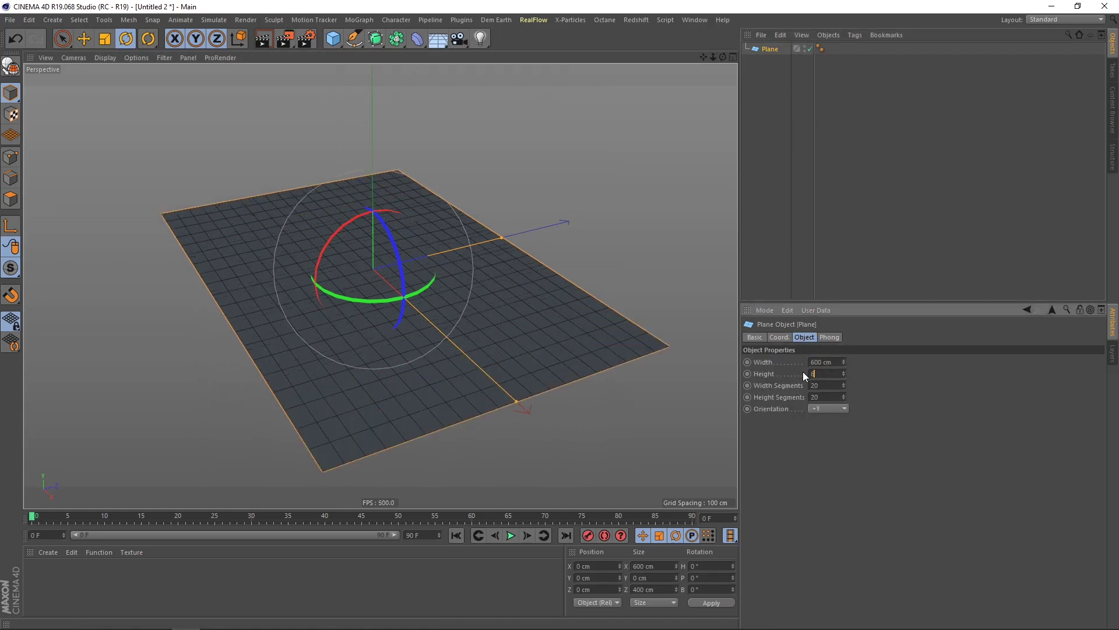
pyautogui.write('600')
pyautogui.press('Return')
pyautogui.keyDown('alt'); pyautogui.moveTo(369, 319); pyautogui.dragTo(342, 310); pyautogui.keyUp('alt')
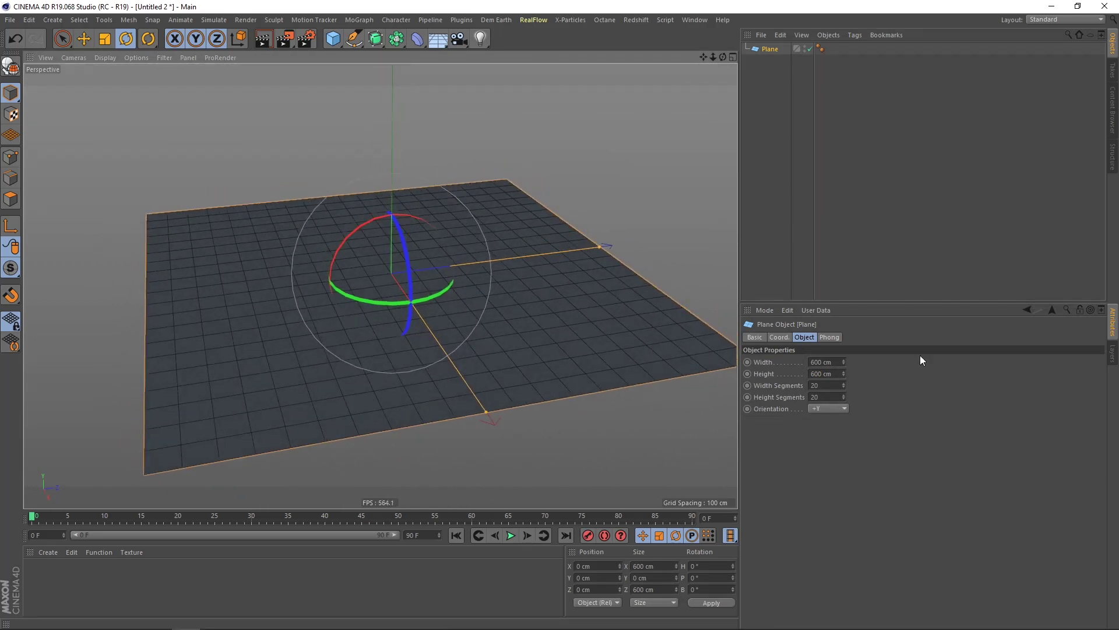
# - Tilt the plane by setting its pitch rotation to 5°
pyautogui.click(781, 338)
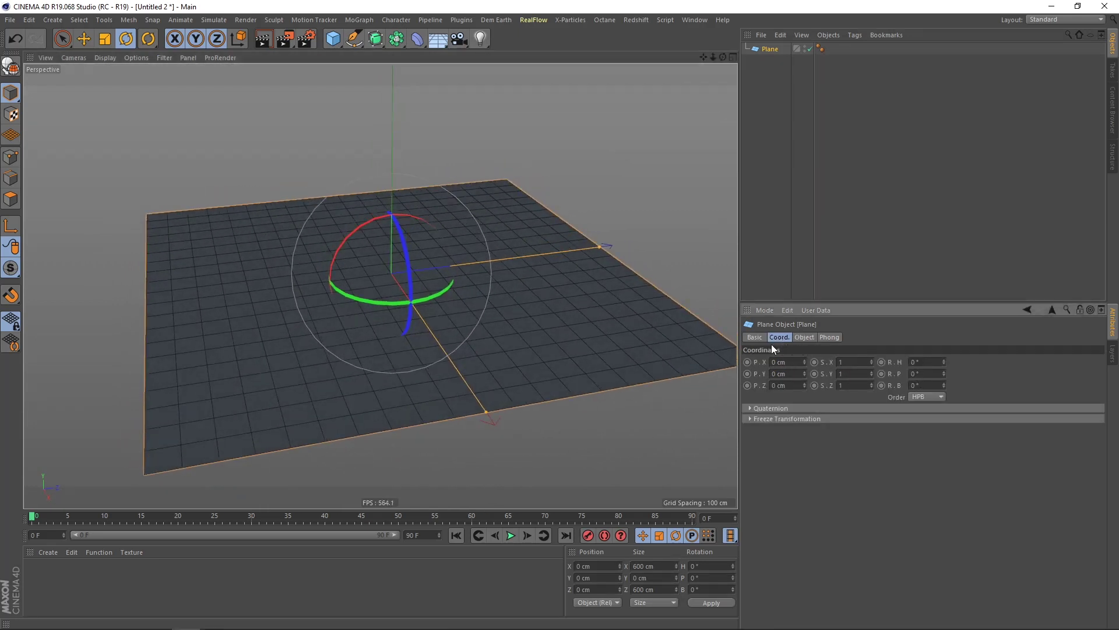
pyautogui.write('5')
pyautogui.press('Return')
pyautogui.keyDown('alt'); pyautogui.moveTo(382, 310); pyautogui.dragTo(365, 275); pyautogui.keyUp('alt')
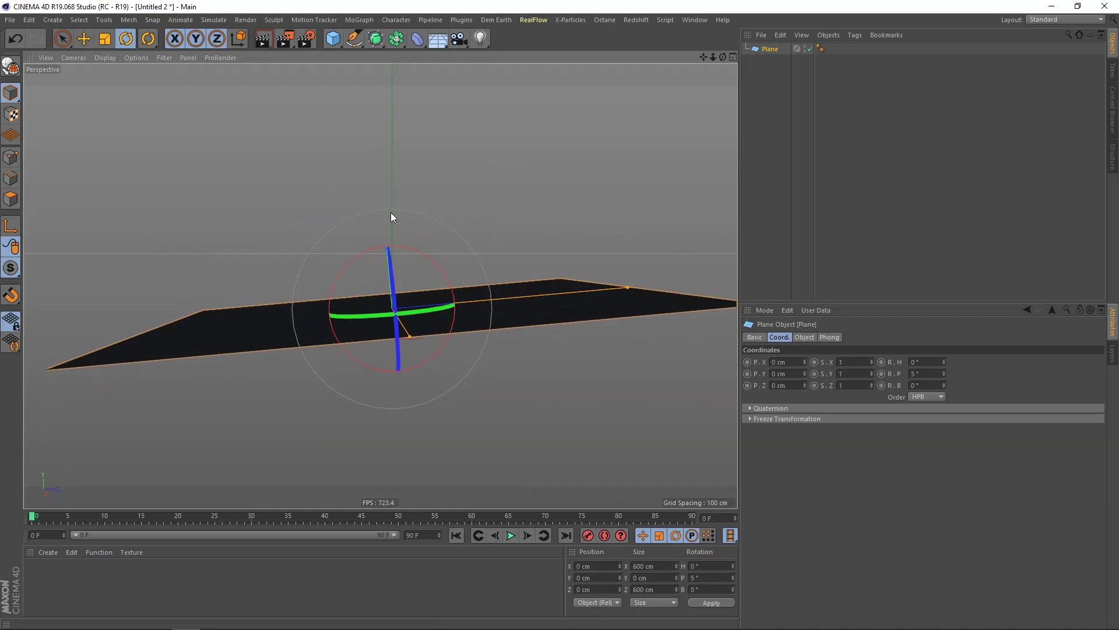
pyautogui.keyDown('alt'); pyautogui.moveTo(355, 279); pyautogui.dragTo(380, 296); pyautogui.keyUp('alt')
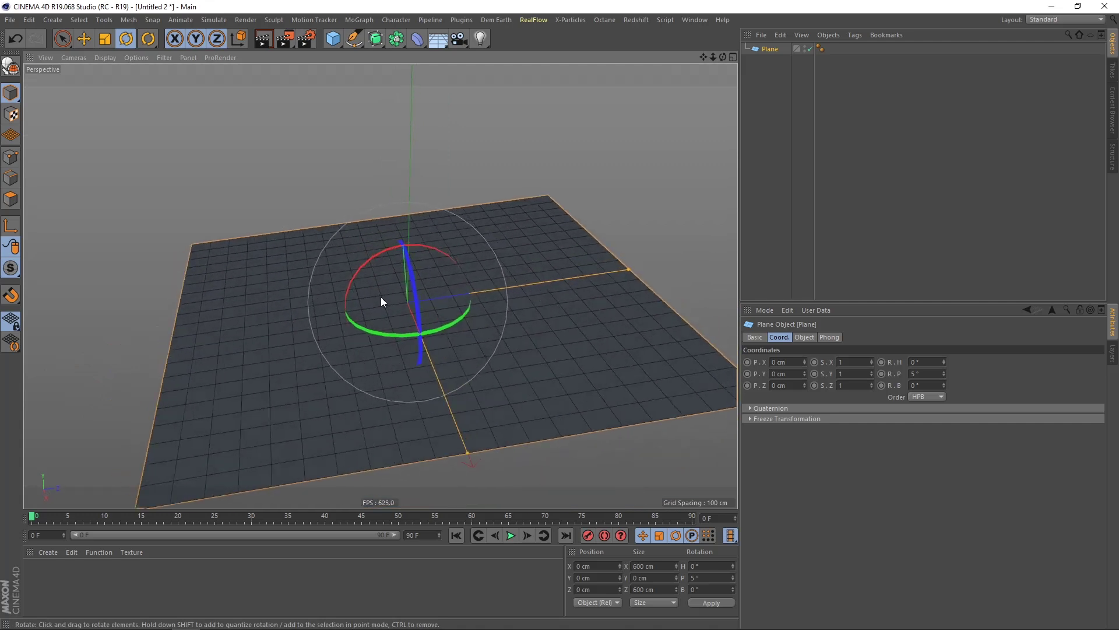
# - Add an X-Particles Collider tag to the plane
pyautogui.rightClick(768, 50)
pyautogui.moveTo(846, 229)
pyautogui.click(953, 253)
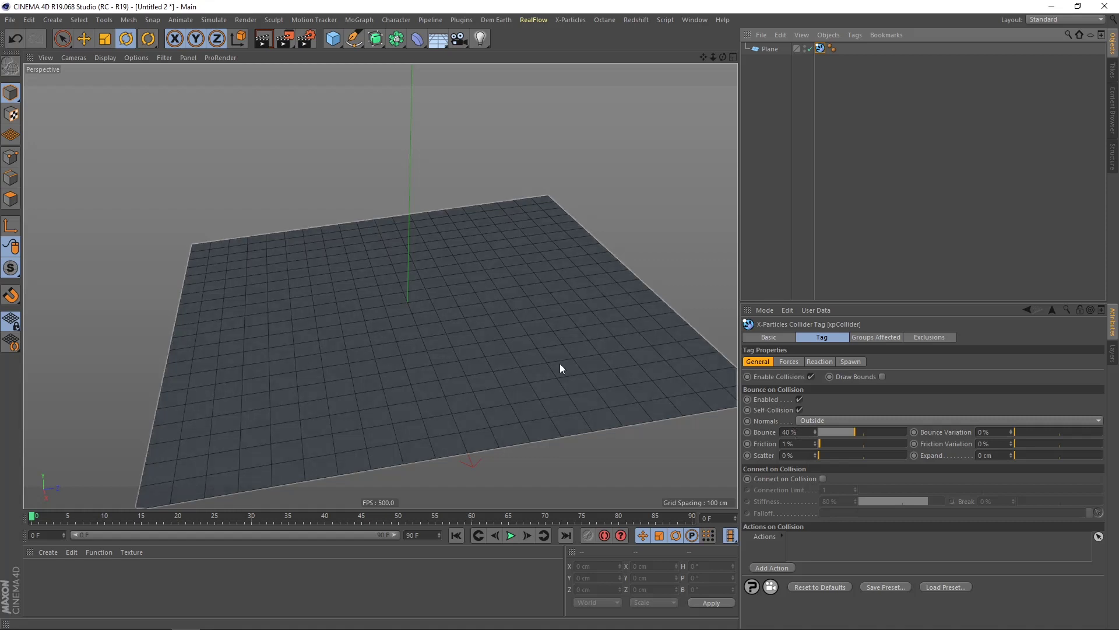
# - Set the plane collider's bounce to 20% and its friction to 50%
pyautogui.keyDown('alt'); pyautogui.moveTo(467, 347); pyautogui.dragTo(350, 245); pyautogui.keyUp('alt')
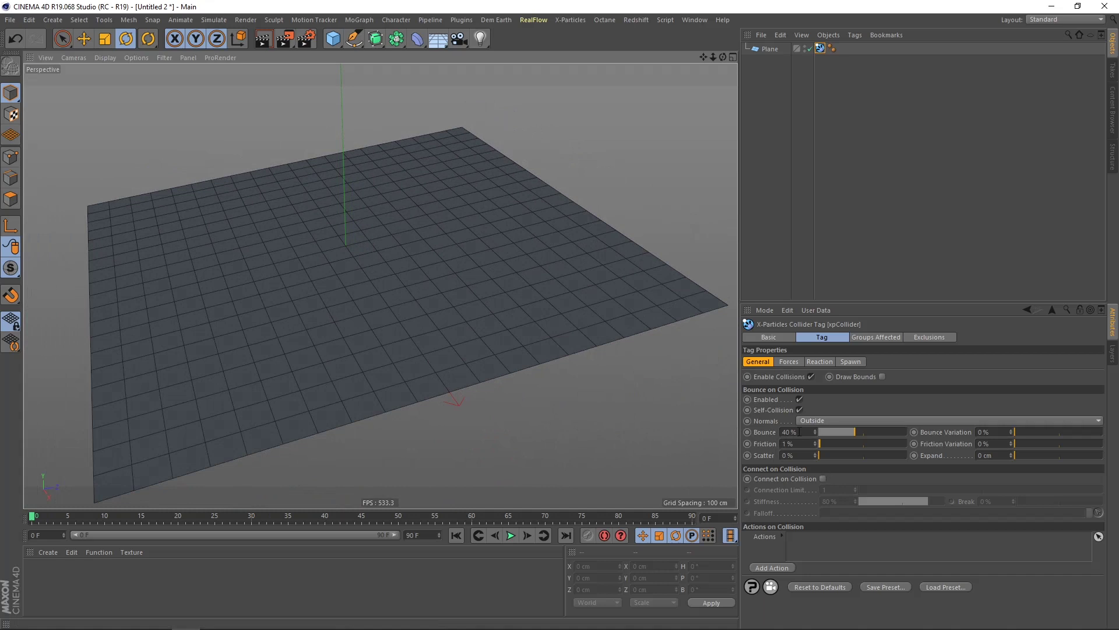
pyautogui.moveTo(801, 435); pyautogui.dragTo(786, 432)
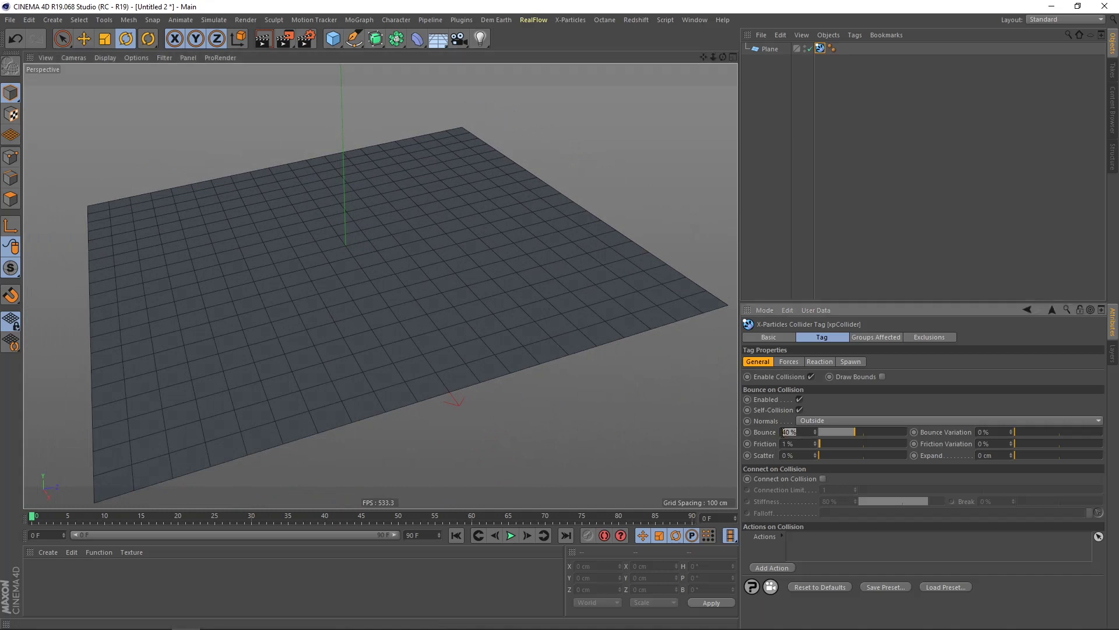
pyautogui.write('20')
pyautogui.press('Return')
pyautogui.keyDown('alt'); pyautogui.moveTo(435, 338); pyautogui.dragTo(341, 236); pyautogui.keyUp('alt')
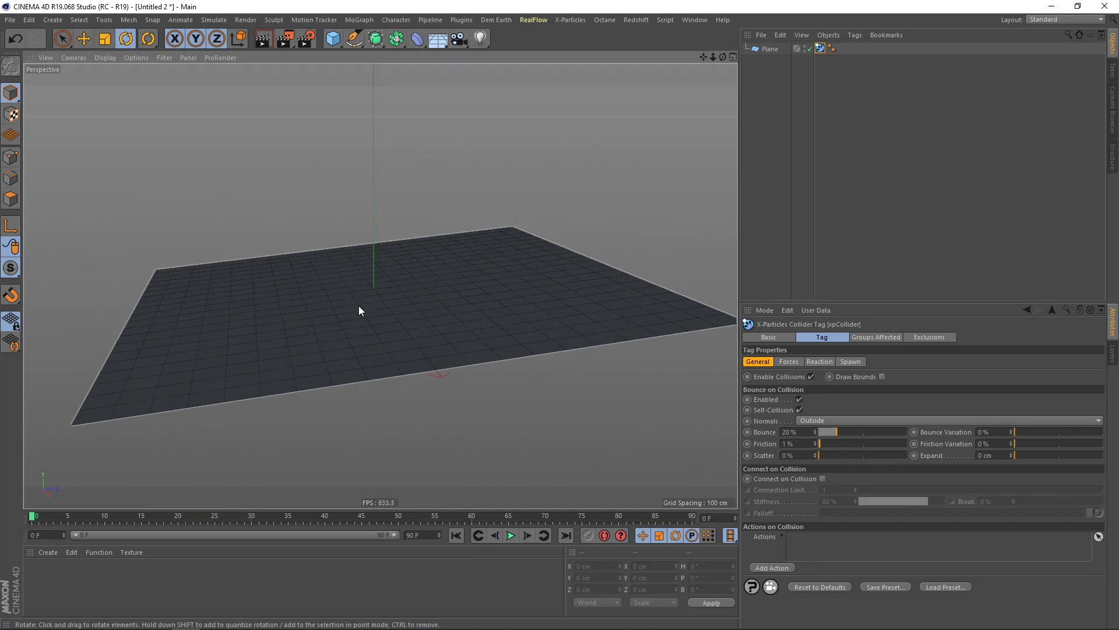
pyautogui.keyDown('alt'); pyautogui.moveTo(294, 290); pyautogui.dragTo(379, 302); pyautogui.keyUp('alt')
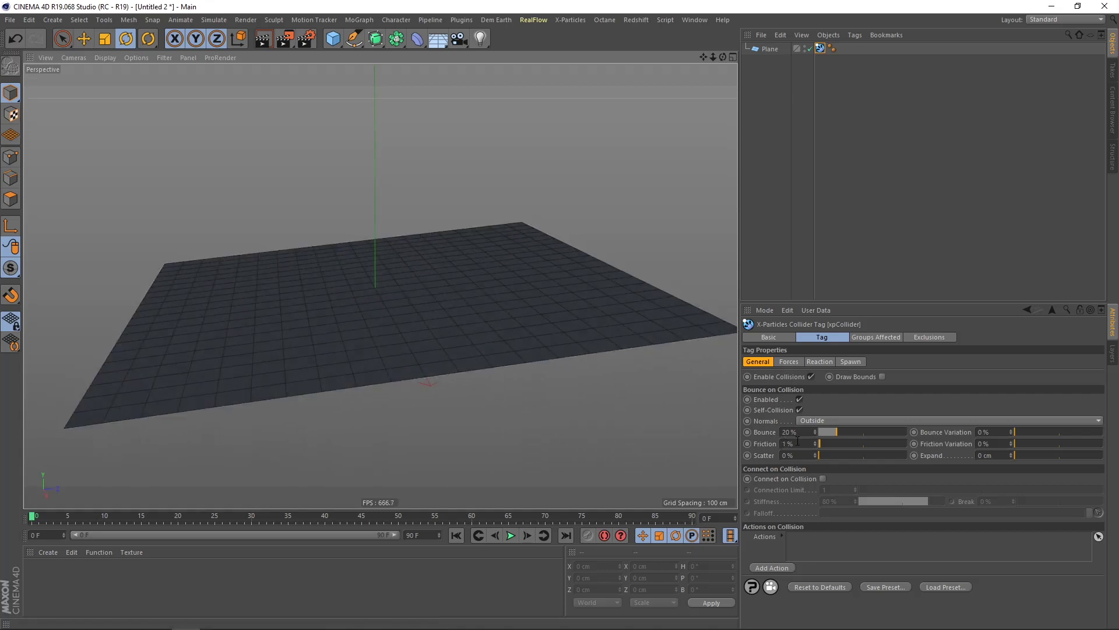
pyautogui.moveTo(806, 444); pyautogui.dragTo(764, 451)
pyautogui.write('50')
pyautogui.press('Return')
pyautogui.keyDown('alt'); pyautogui.moveTo(425, 327); pyautogui.dragTo(267, 242); pyautogui.keyUp('alt')
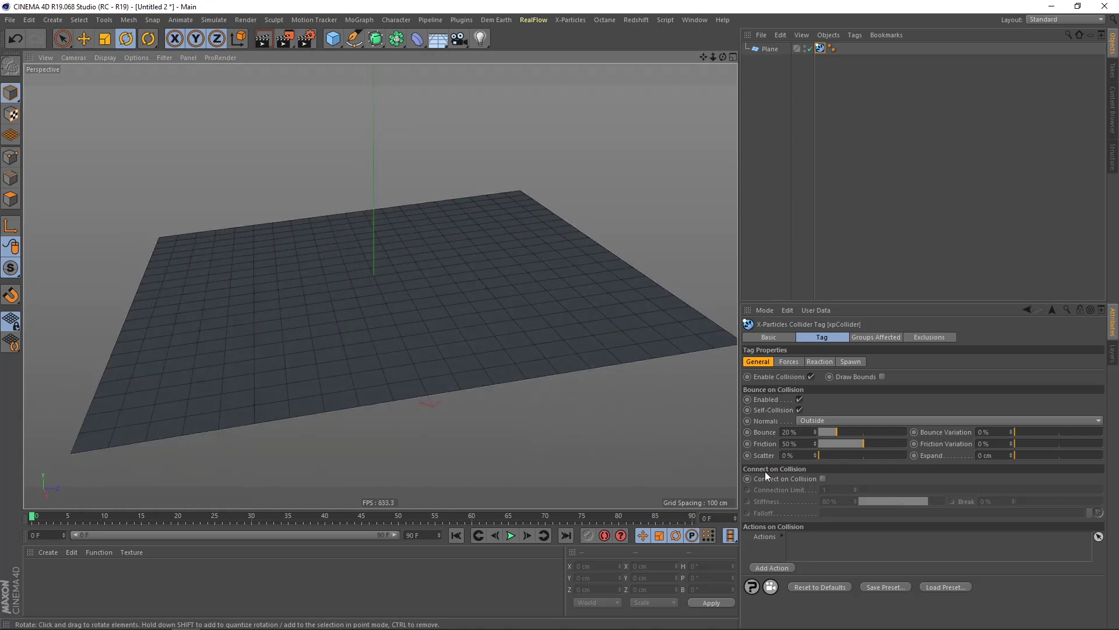
# - Set the collider's friction variation to 20% and its bounce variation to 10%
pyautogui.write('20')
pyautogui.press('Return')
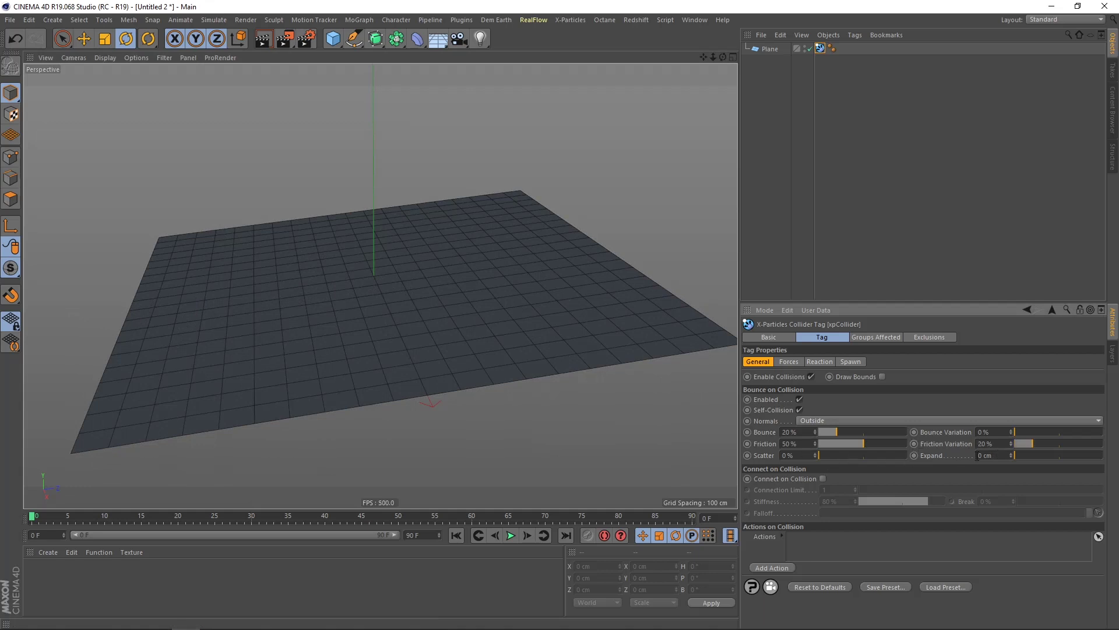
pyautogui.write('10')
pyautogui.press('Return')
pyautogui.moveTo(368, 292)
pyautogui.keyDown('alt'); pyautogui.mouseDown()
pyautogui.moveTo(367, 314)
pyautogui.moveTo(419, 308)
pyautogui.moveTo(380, 311)
pyautogui.moveTo(364, 297)
pyautogui.moveTo(391, 291)
pyautogui.moveTo(383, 282)
pyautogui.mouseUp(); pyautogui.keyUp('alt')
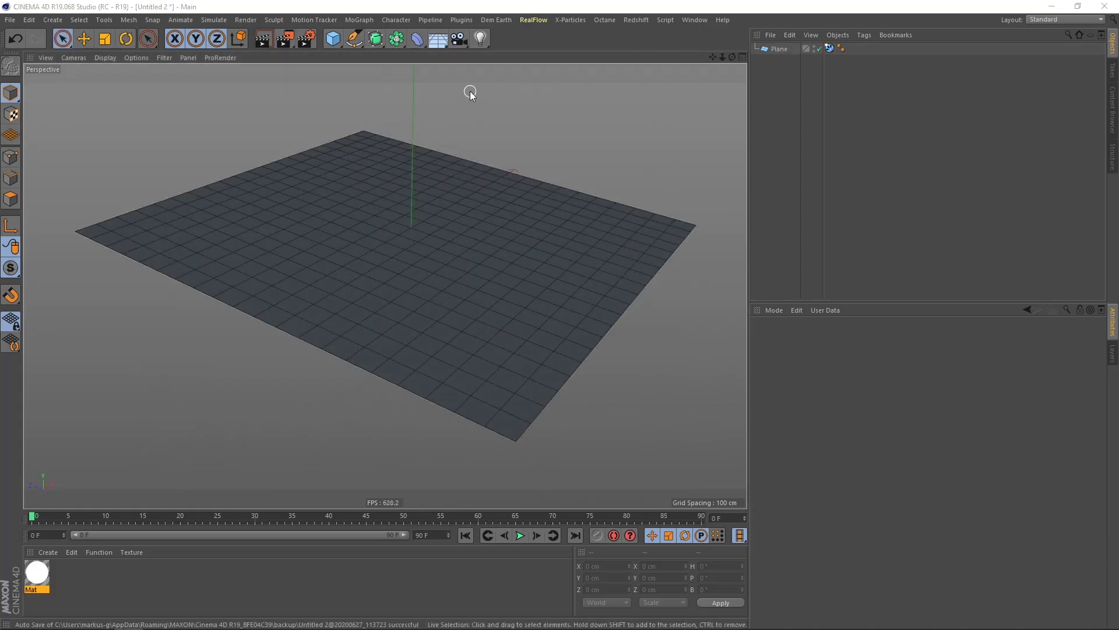
# - Add a camera and a null, and make the camera a child of the null
pyautogui.moveTo(460, 43); pyautogui.dragTo(502, 55)
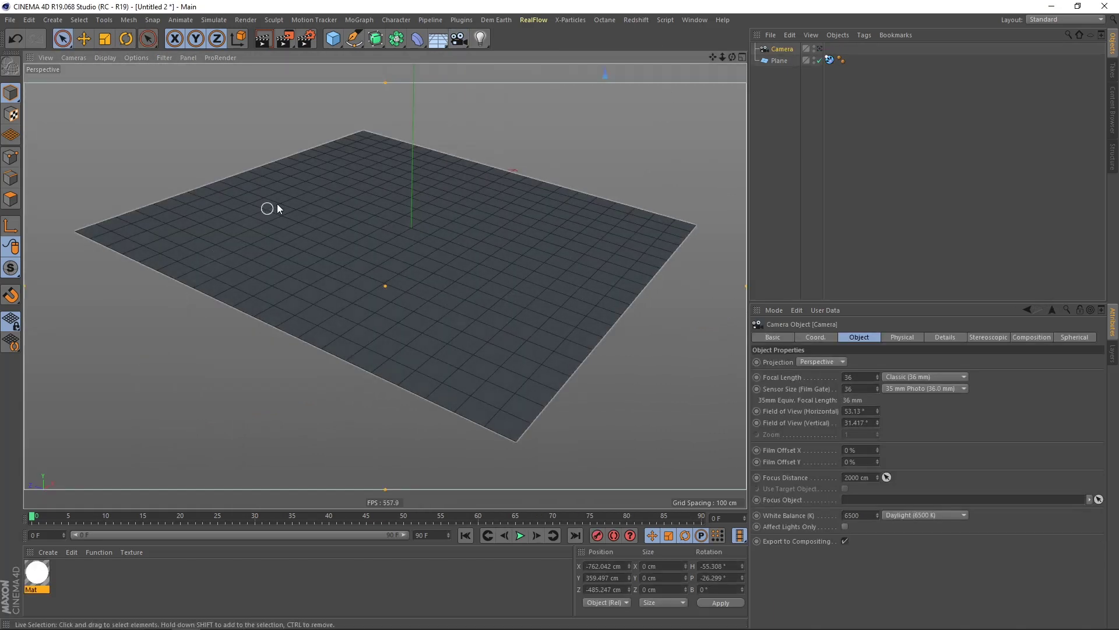
pyautogui.moveTo(334, 42); pyautogui.dragTo(384, 64)
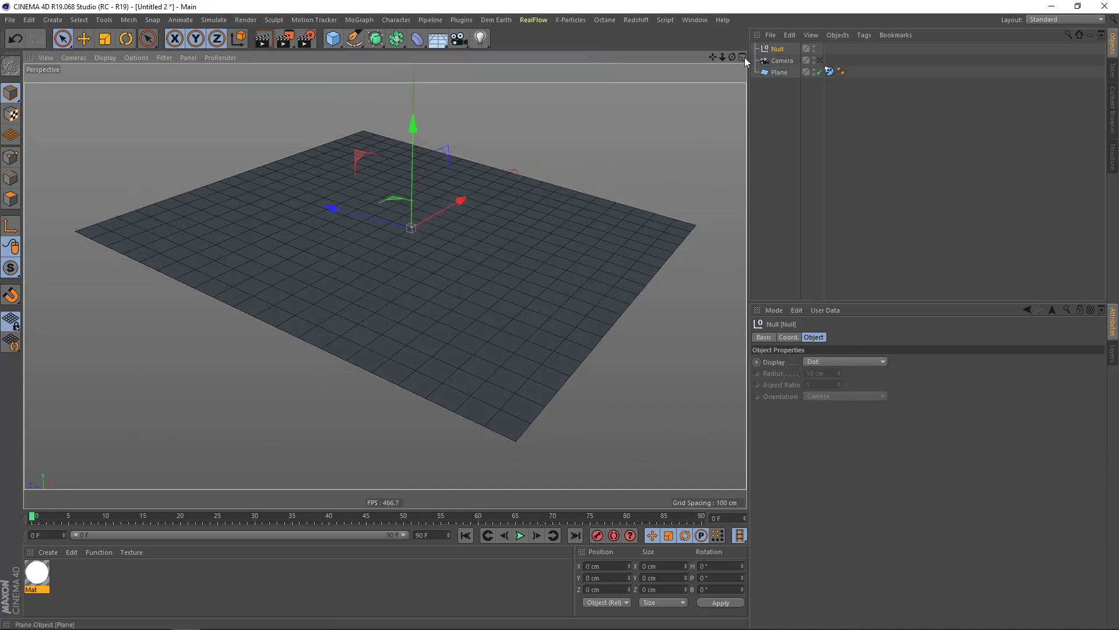
pyautogui.moveTo(787, 64); pyautogui.dragTo(780, 50)
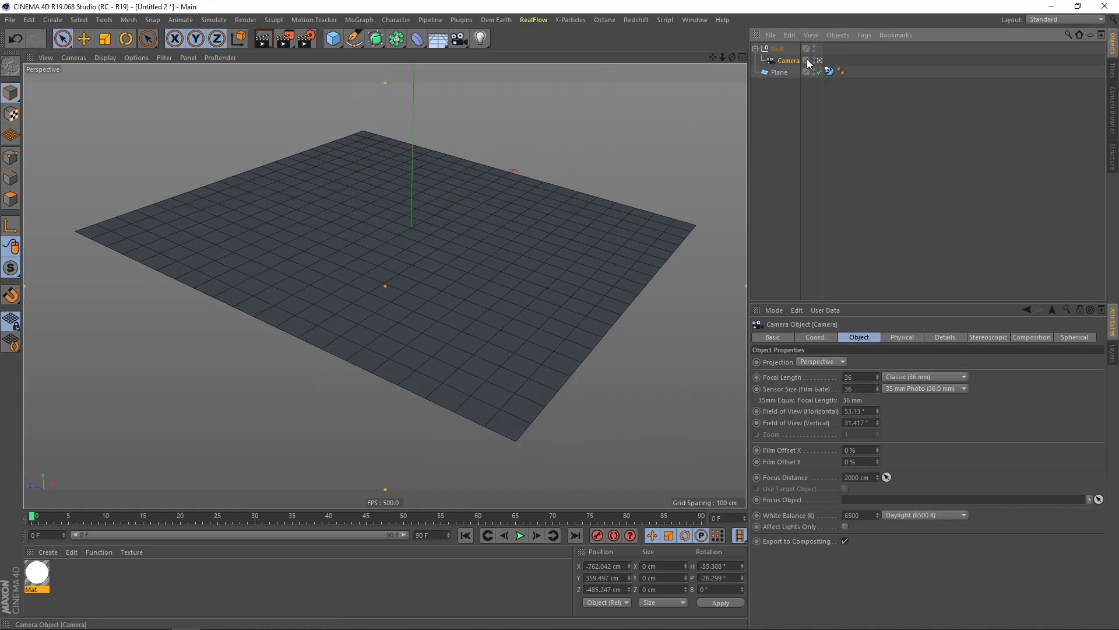
# - Try turning the null's heading to orbit the camera around the plane
pyautogui.click(778, 50)
pyautogui.click(787, 336)
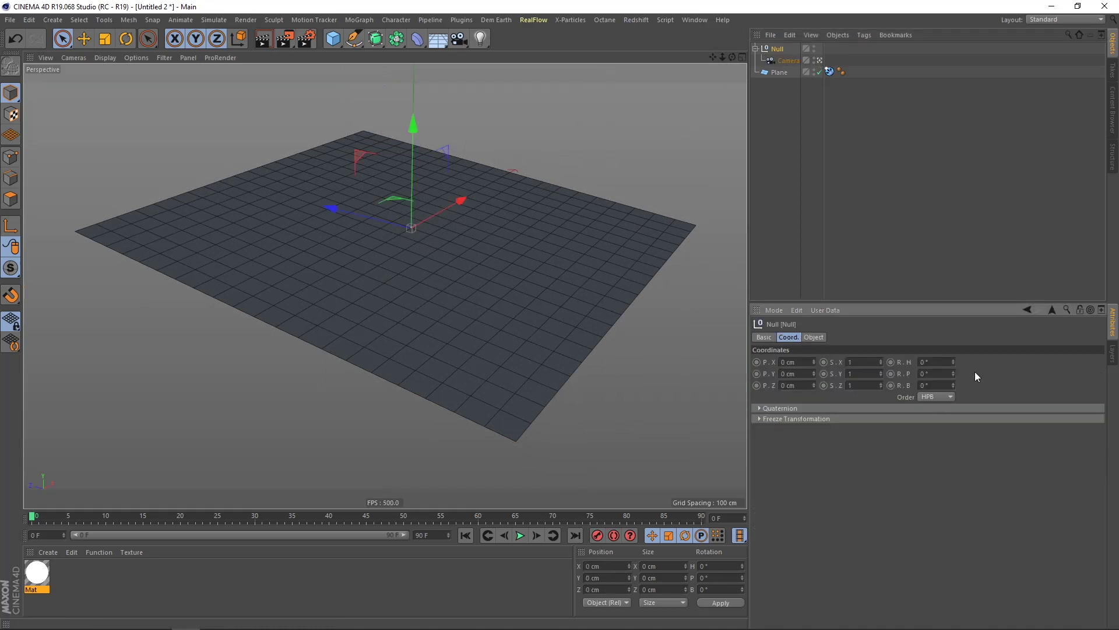
pyautogui.moveTo(954, 363)
pyautogui.mouseDown()
pyautogui.moveTo(946, 345)
pyautogui.moveTo(943, 365)
pyautogui.mouseUp()
# - Pull the camera back from the plane and turn its heading to about -53°
pyautogui.click(788, 62)
pyautogui.keyDown('alt'); pyautogui.moveTo(384, 322); pyautogui.dragTo(351, 337, button='right'); pyautogui.keyUp('alt')
pyautogui.keyDown('alt'); pyautogui.moveTo(346, 285); pyautogui.dragTo(369, 277); pyautogui.keyUp('alt')
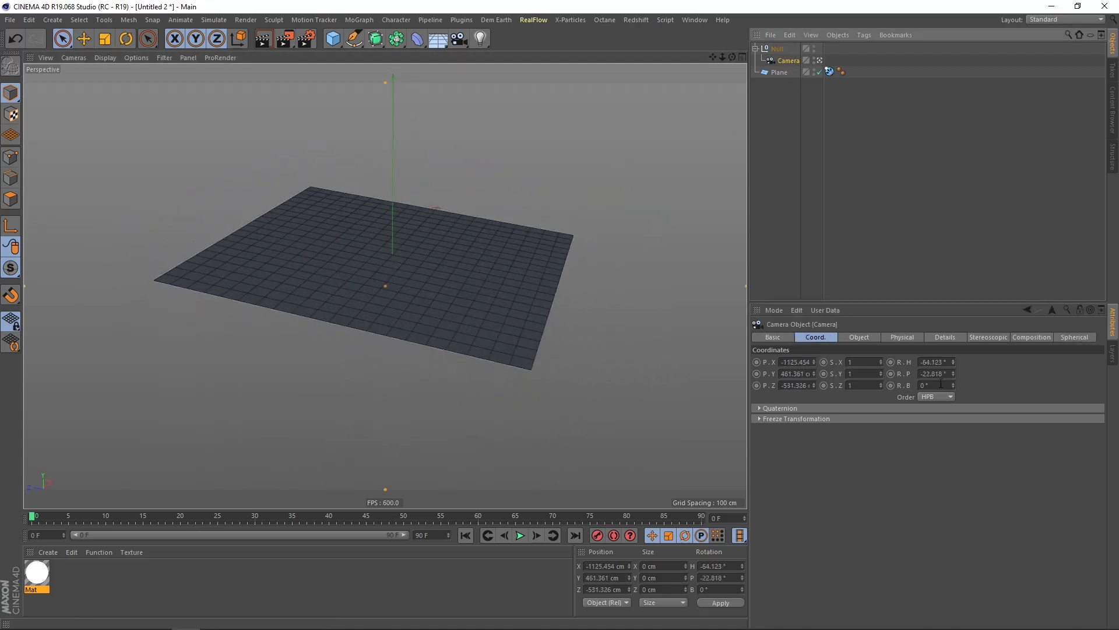
pyautogui.moveTo(954, 361); pyautogui.dragTo(944, 354)
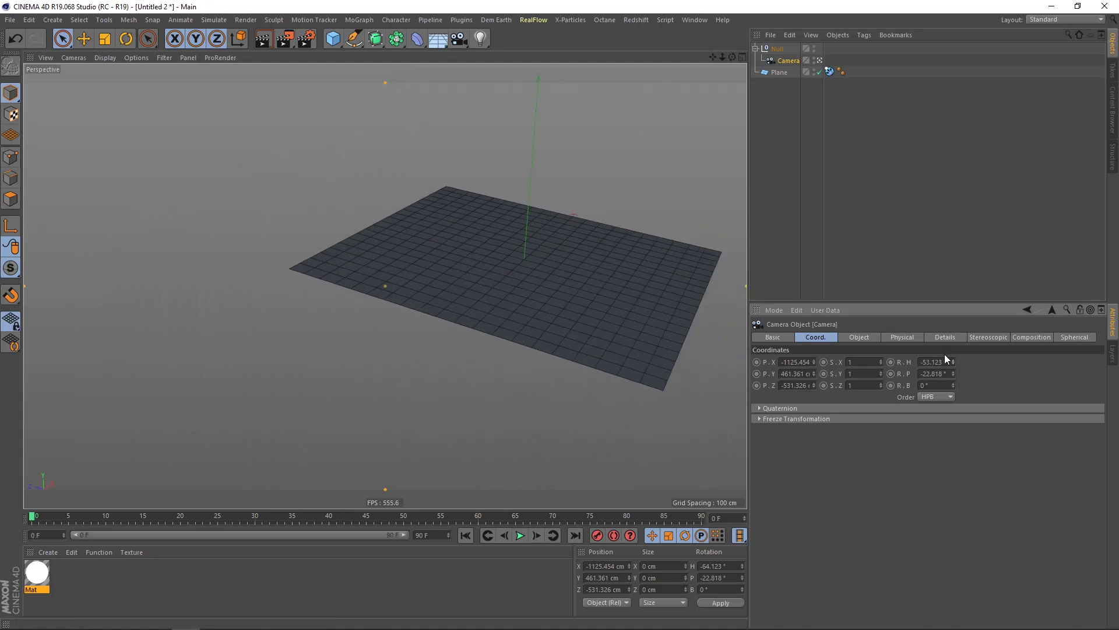
# - Rotate the null's heading to 23° and leave the camera view
pyautogui.click(788, 54)
pyautogui.moveTo(954, 361)
pyautogui.mouseDown()
pyautogui.moveTo(949, 341)
pyautogui.moveTo(945, 369)
pyautogui.moveTo(943, 333)
pyautogui.moveTo(942, 357)
pyautogui.mouseUp()
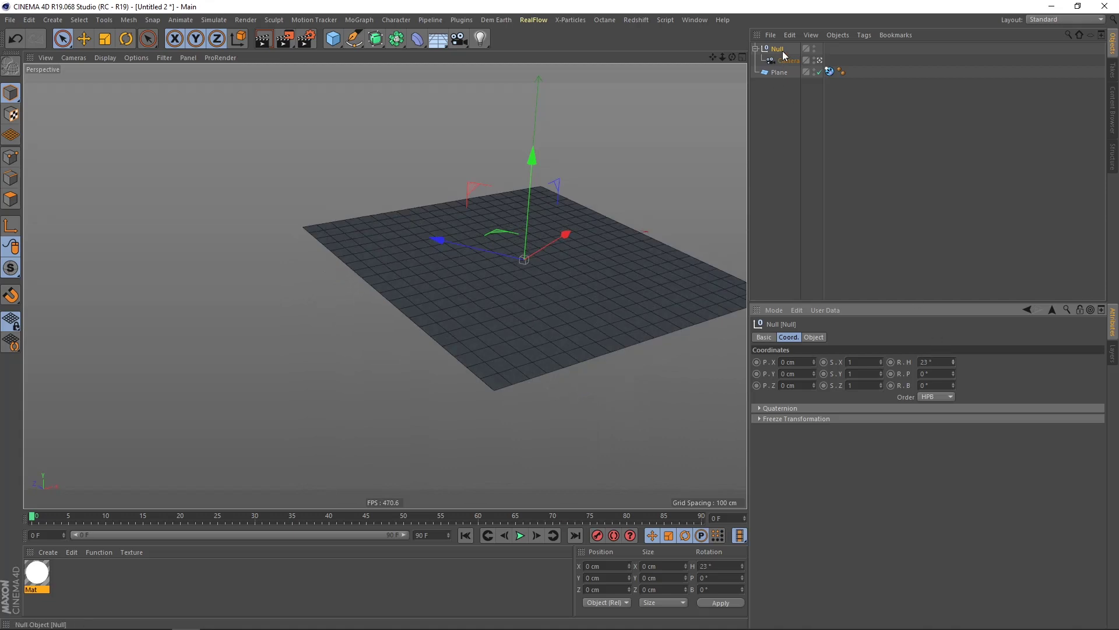
pyautogui.click(819, 60)
# - Add a disc and move it beyond the plane to about X 695 cm, Y 70 cm
pyautogui.keyDown('alt'); pyautogui.moveTo(412, 204); pyautogui.dragTo(341, 256, button='right'); pyautogui.keyUp('alt')
pyautogui.keyDown('alt'); pyautogui.moveTo(342, 256); pyautogui.dragTo(412, 249); pyautogui.keyUp('alt')
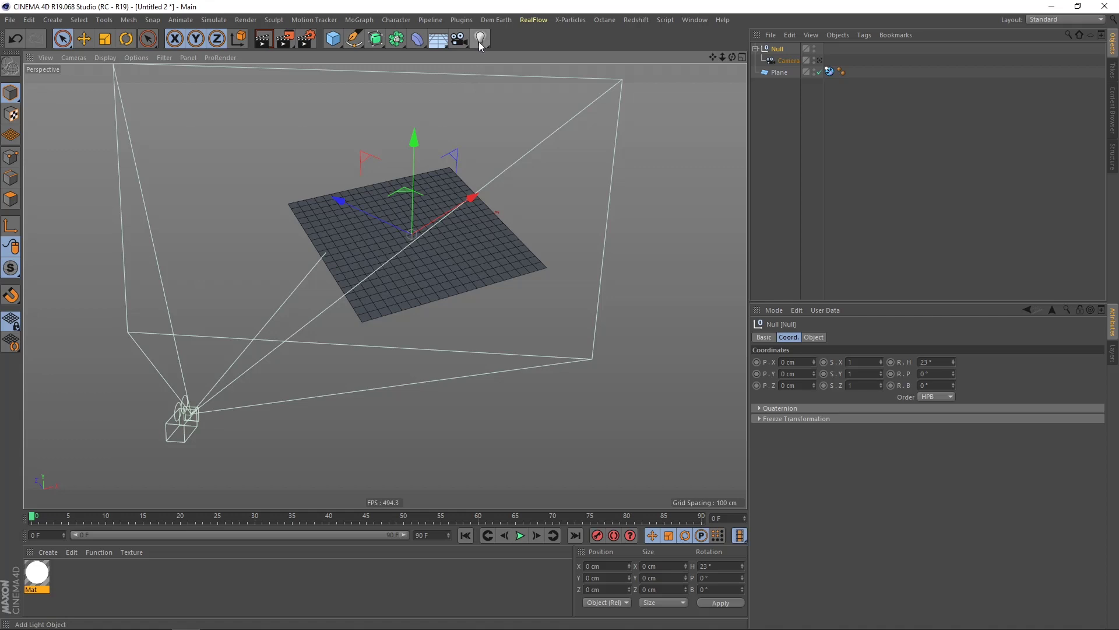
pyautogui.moveTo(344, 63); pyautogui.dragTo(384, 80)
pyautogui.scroll(-3, 425, 234)
pyautogui.keyDown('alt'); pyautogui.moveTo(420, 240); pyautogui.dragTo(397, 234); pyautogui.keyUp('alt')
pyautogui.moveTo(483, 171); pyautogui.dragTo(648, 134)
pyautogui.keyDown('alt'); pyautogui.moveTo(574, 171); pyautogui.dragTo(493, 187, button='middle'); pyautogui.keyUp('alt')
# - Stand the disc upright with a bank of about -97° and enlarge it to about 952 cm across
pyautogui.click(125, 40)
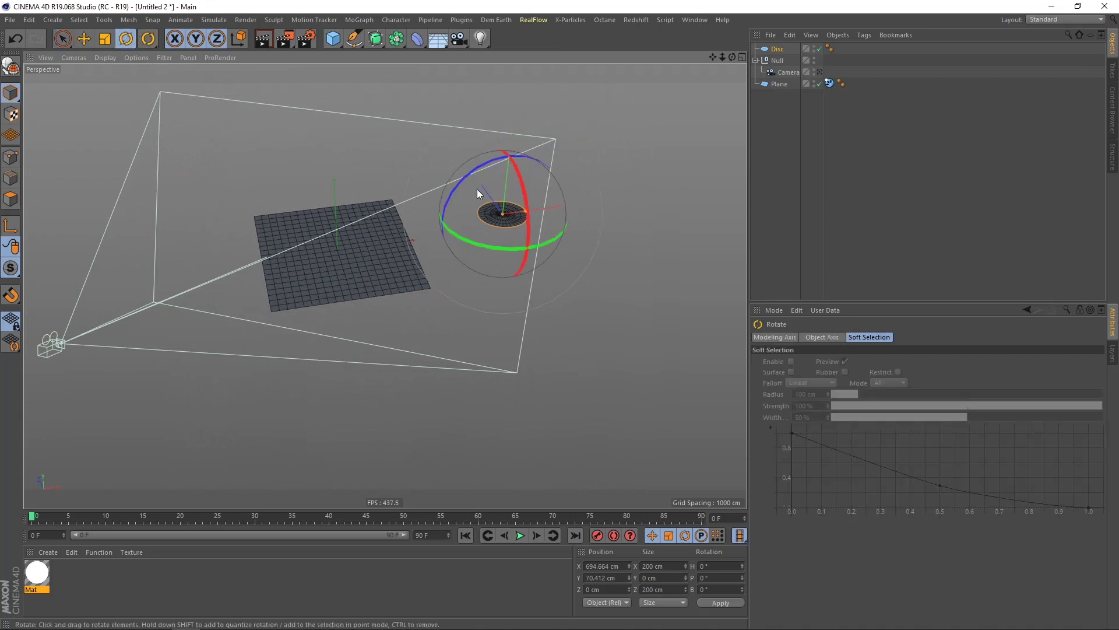
pyautogui.moveTo(478, 169); pyautogui.dragTo(533, 175)
pyautogui.moveTo(457, 172); pyautogui.dragTo(399, 87)
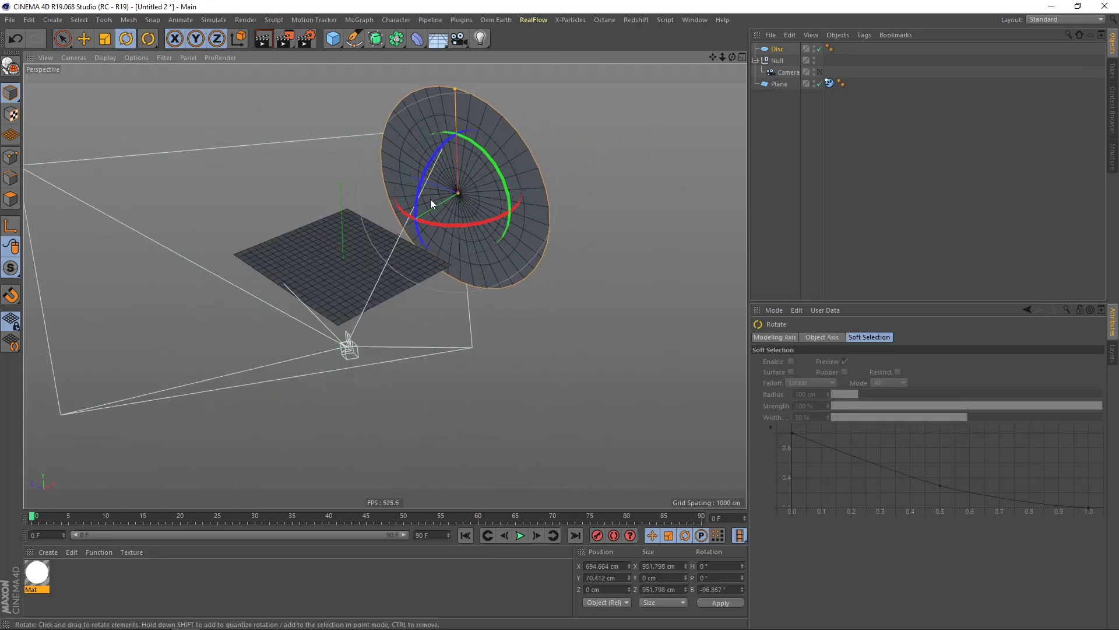
# - Set the disc's outer radius to 5000 cm, with 100 rotation segments and 1 disc segment
pyautogui.scroll(-5, 429, 196)
pyautogui.click(777, 51)
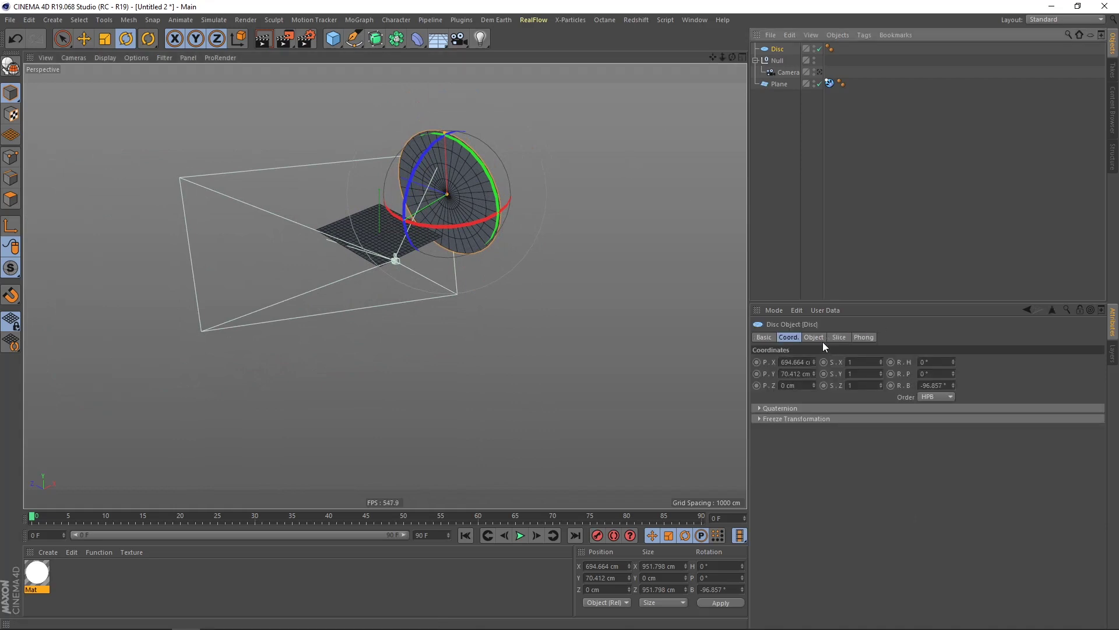
pyautogui.click(821, 338)
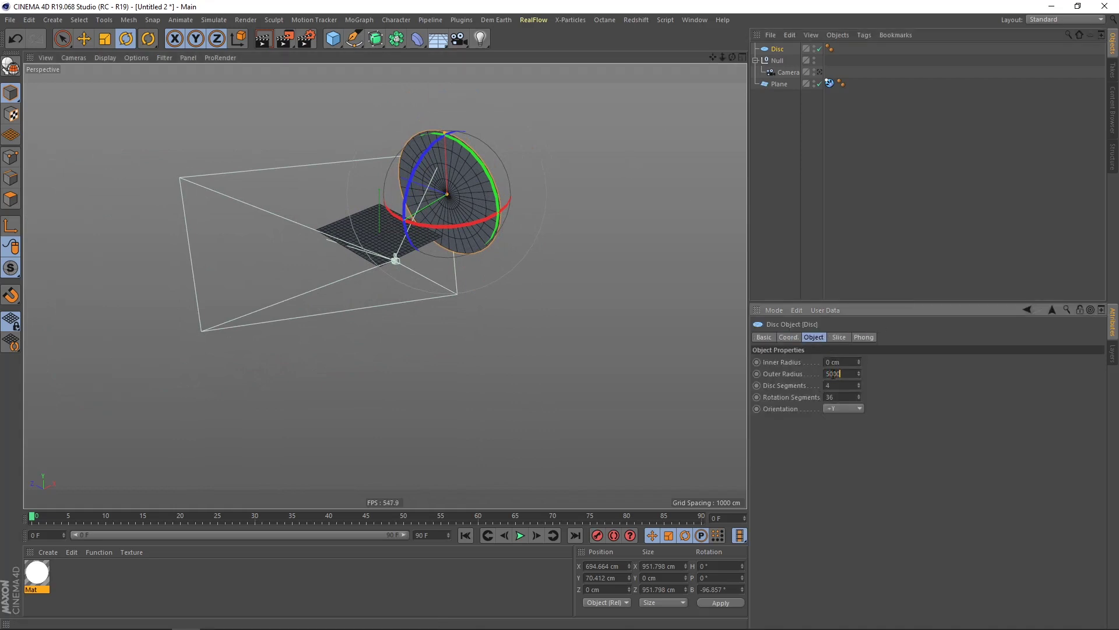
pyautogui.press('Return')
pyautogui.press('Return')
pyautogui.doubleClick(836, 385)
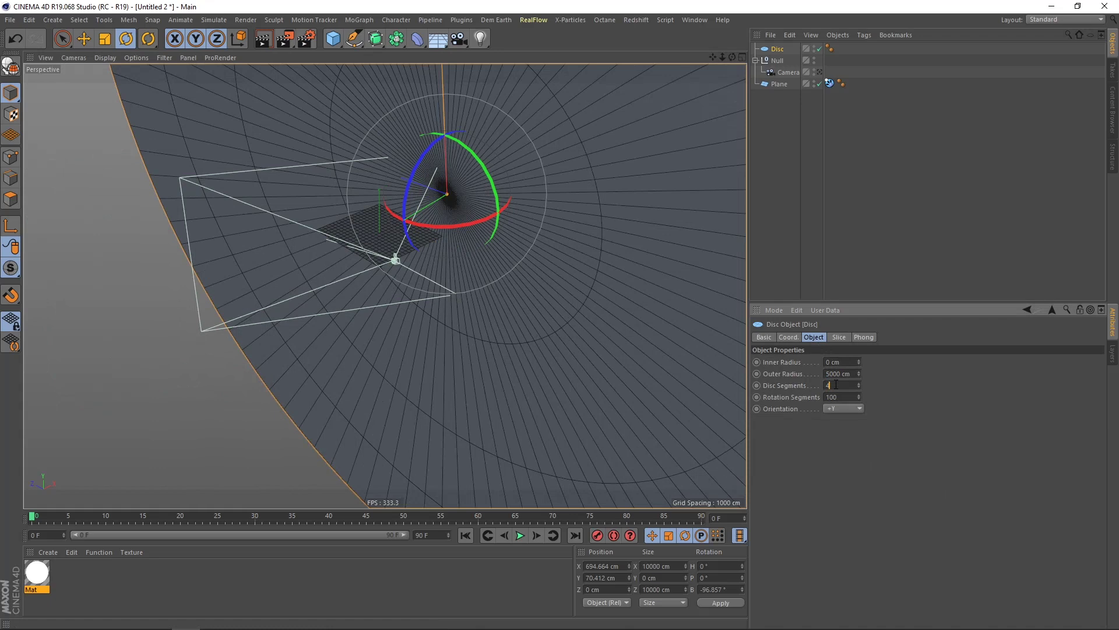
pyautogui.write('1')
pyautogui.press('Return')
# - Switch the viewport display to shading without wireframe lines
pyautogui.scroll(-5, 341, 192)
pyautogui.click(109, 58)
pyautogui.click(142, 76)
pyautogui.keyDown('alt'); pyautogui.moveTo(257, 190); pyautogui.dragTo(341, 229); pyautogui.keyUp('alt')
# - Move the disc far behind the plane, to about X 5033 cm, Y 592 cm
pyautogui.moveTo(70, 40); pyautogui.dragTo(90, 56)
pyautogui.click(90, 56)
pyautogui.keyDown('alt'); pyautogui.moveTo(321, 265); pyautogui.dragTo(345, 267, button='middle'); pyautogui.keyUp('alt')
pyautogui.moveTo(303, 309); pyautogui.dragTo(471, 227)
pyautogui.keyDown('alt'); pyautogui.moveTo(334, 267); pyautogui.dragTo(409, 214); pyautogui.keyUp('alt')
pyautogui.keyDown('alt'); pyautogui.moveTo(450, 202); pyautogui.dragTo(353, 262, button='right'); pyautogui.keyUp('alt')
pyautogui.keyDown('alt'); pyautogui.moveTo(525, 187); pyautogui.dragTo(379, 254); pyautogui.keyUp('alt')
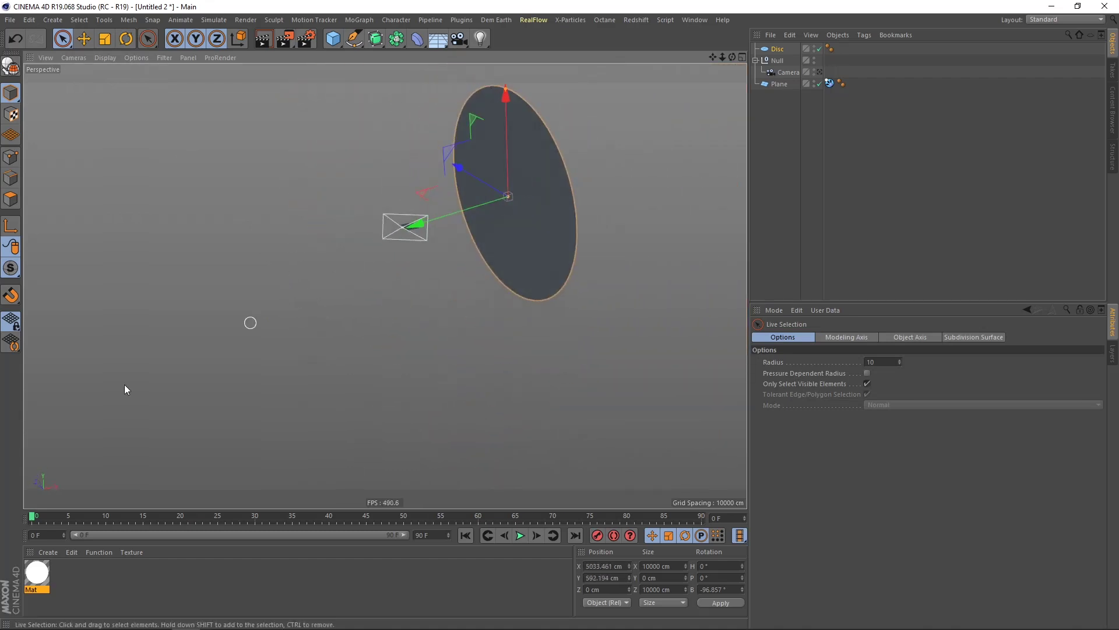
# - Apply the white luminance material Mat to the disc and open the material's settings
pyautogui.moveTo(37, 578); pyautogui.dragTo(516, 201)
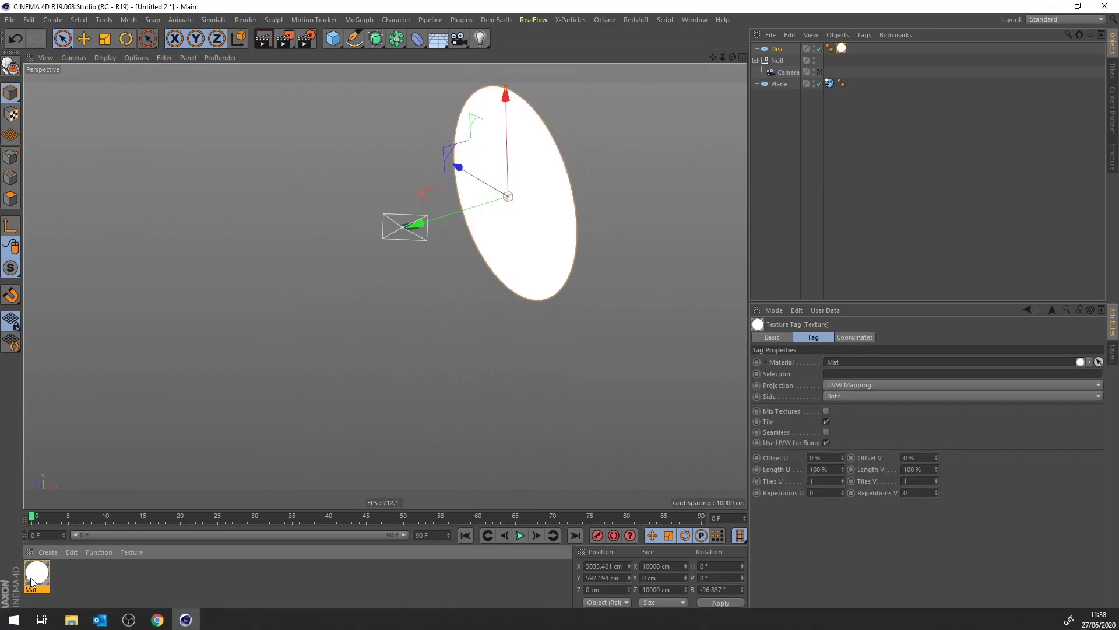
pyautogui.click(33, 582)
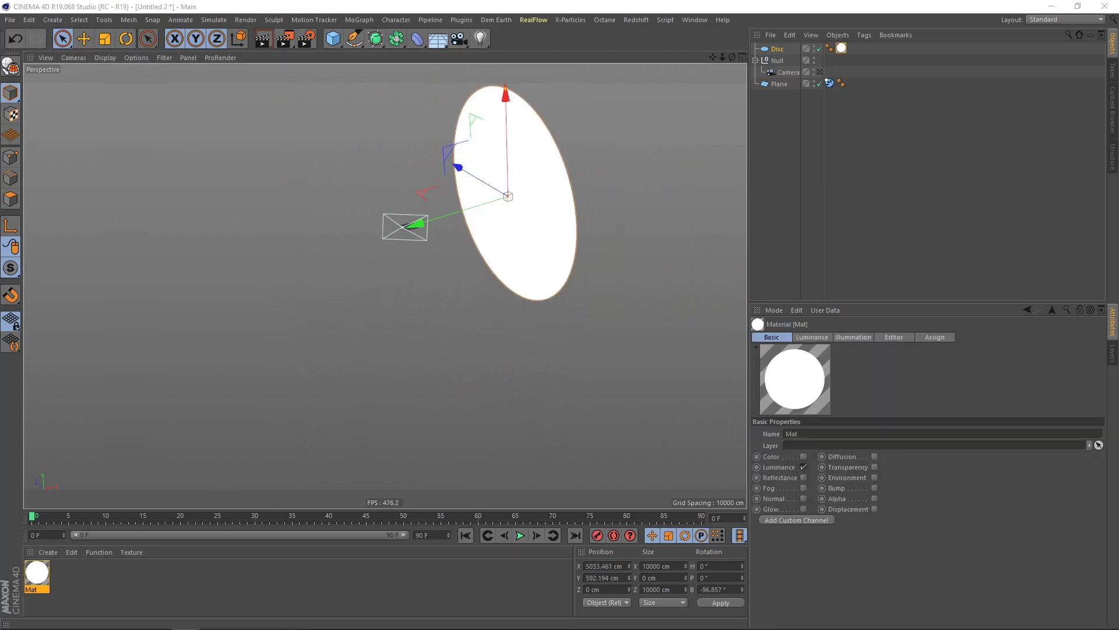
# - Close the material settings and move the disc up to about X 4312 cm, Y 3676 cm
pyautogui.moveTo(652, 174); pyautogui.dragTo(700, 130)
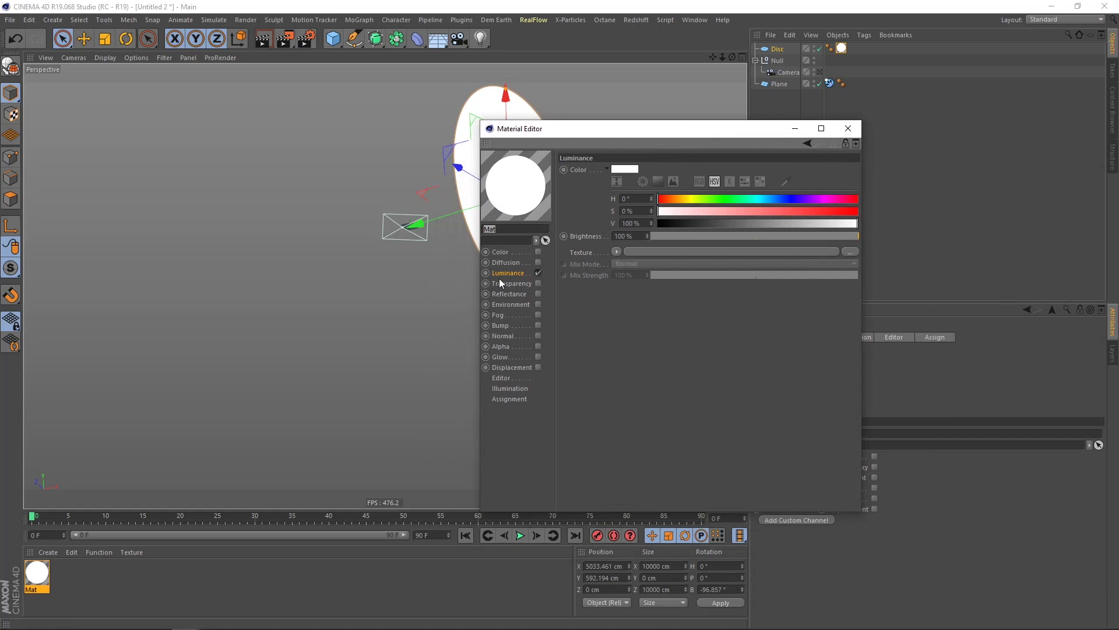
pyautogui.click(847, 128)
pyautogui.keyDown('alt'); pyautogui.moveTo(515, 220); pyautogui.dragTo(402, 212); pyautogui.keyUp('alt')
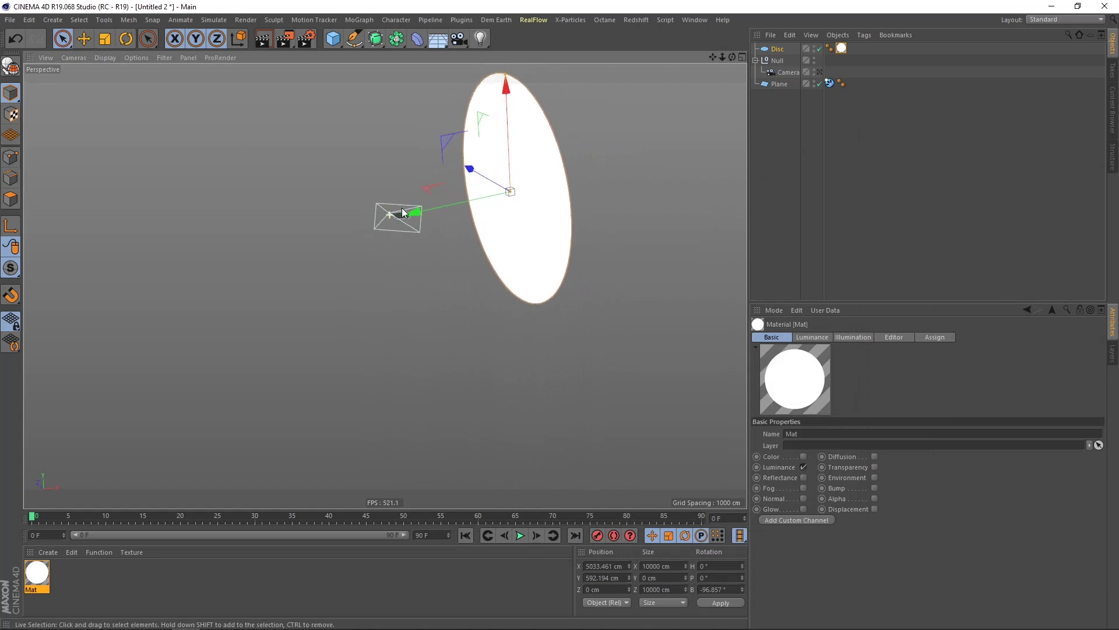
pyautogui.keyDown('alt'); pyautogui.moveTo(402, 212); pyautogui.dragTo(533, 168, button='right'); pyautogui.keyUp('alt')
pyautogui.keyDown('alt'); pyautogui.moveTo(533, 168); pyautogui.dragTo(533, 201, button='middle'); pyautogui.keyUp('alt')
pyautogui.moveTo(474, 162); pyautogui.dragTo(467, 77)
pyautogui.keyDown('alt'); pyautogui.moveTo(484, 132); pyautogui.dragTo(491, 151, button='middle'); pyautogui.keyUp('alt')
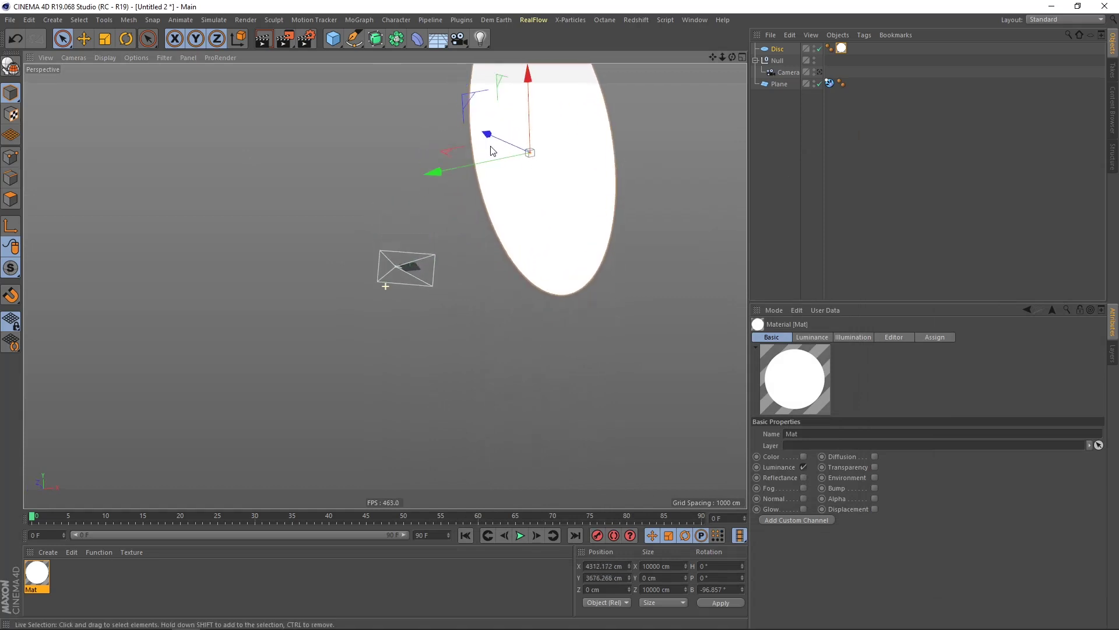
# - Rotate the disc to a bank of about -114° so it tilts over the scene
pyautogui.press('r')
pyautogui.moveTo(494, 156); pyautogui.dragTo(482, 177)
pyautogui.keyDown('alt'); pyautogui.moveTo(496, 197); pyautogui.dragTo(449, 203); pyautogui.keyUp('alt')
pyautogui.keyDown('alt'); pyautogui.moveTo(449, 204); pyautogui.dragTo(453, 215, button='middle'); pyautogui.keyUp('alt')
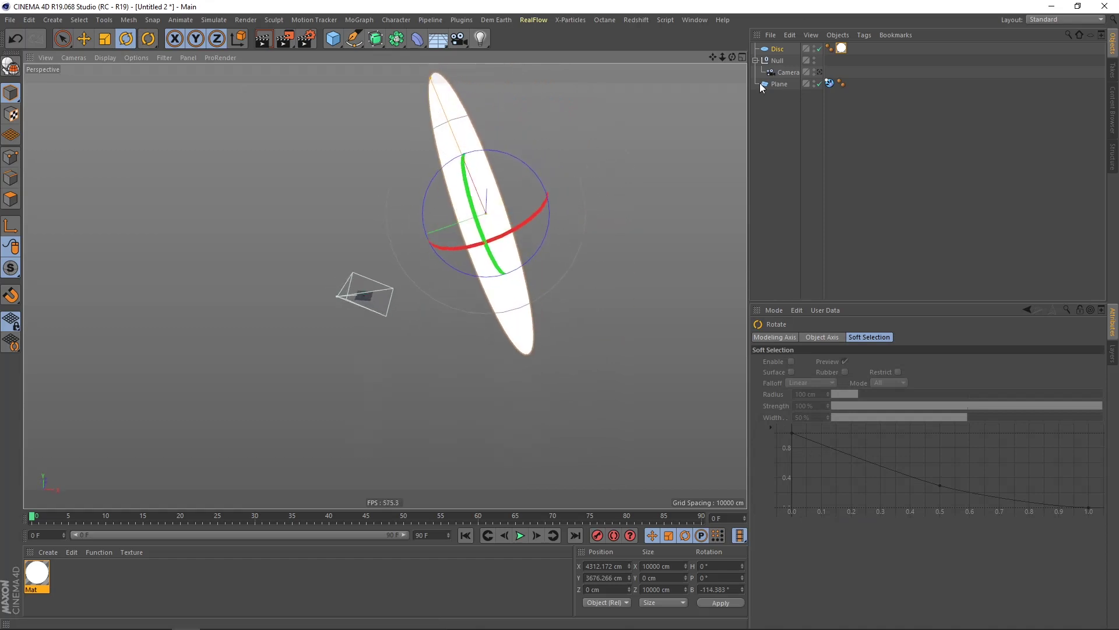
# - Duplicate the disc and move the copy along the world X axis to the opposite side of the scene, about X -5239 cm
pyautogui.click(789, 81)
pyautogui.keyDown('ctrl'); pyautogui.moveTo(780, 55); pyautogui.dragTo(781, 57); pyautogui.keyUp('ctrl')
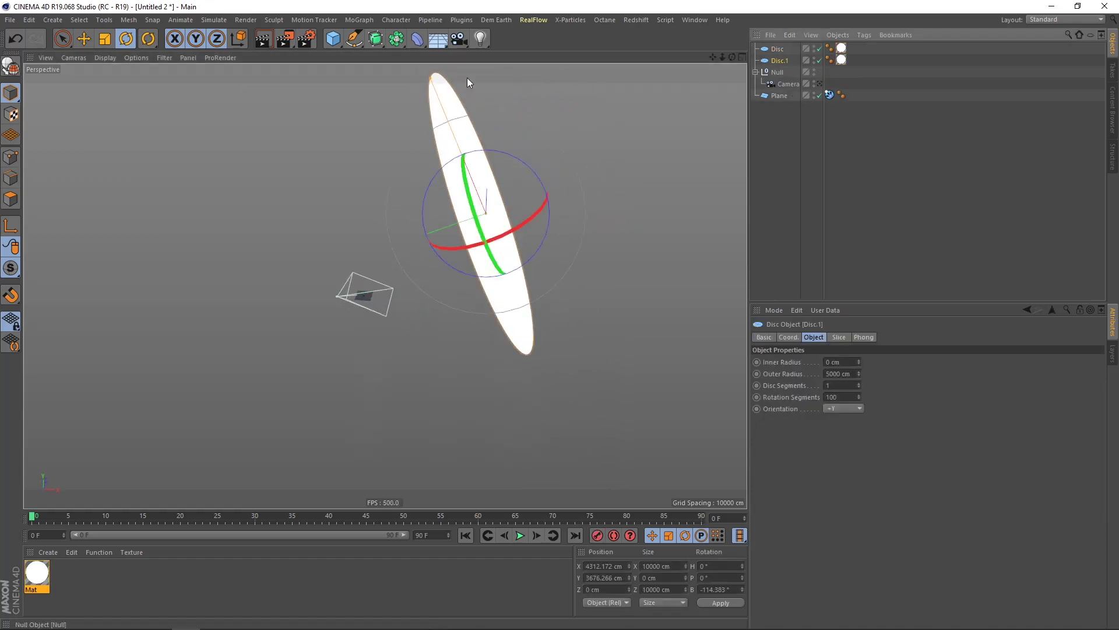
pyautogui.moveTo(56, 42); pyautogui.dragTo(93, 58)
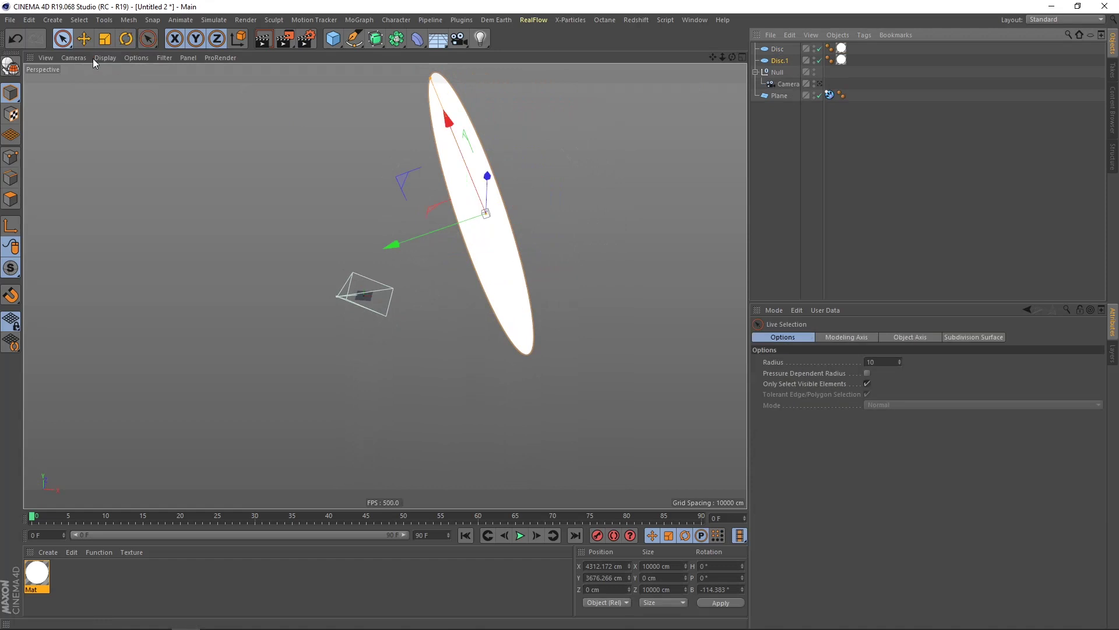
pyautogui.click(238, 39)
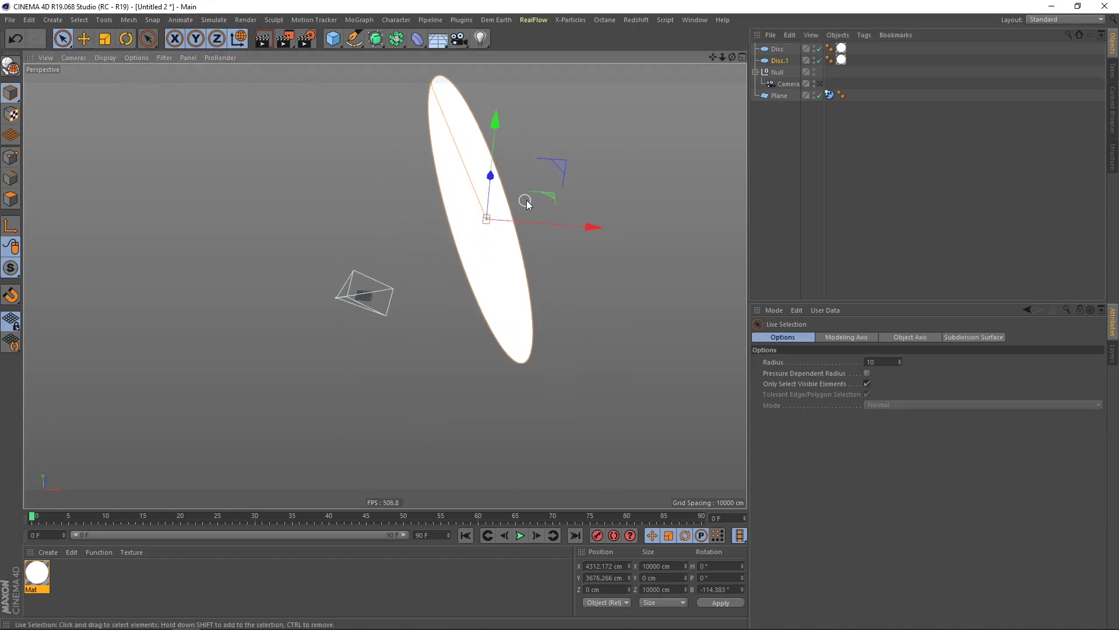
pyautogui.moveTo(595, 227); pyautogui.dragTo(296, 175)
pyautogui.moveTo(355, 274)
pyautogui.keyDown('alt'); pyautogui.mouseDown()
pyautogui.moveTo(404, 270)
pyautogui.moveTo(364, 276)
pyautogui.mouseUp(); pyautogui.keyUp('alt')
# - Rotate the duplicated disc to a heading of about 174° so it faces the scene
pyautogui.click(125, 38)
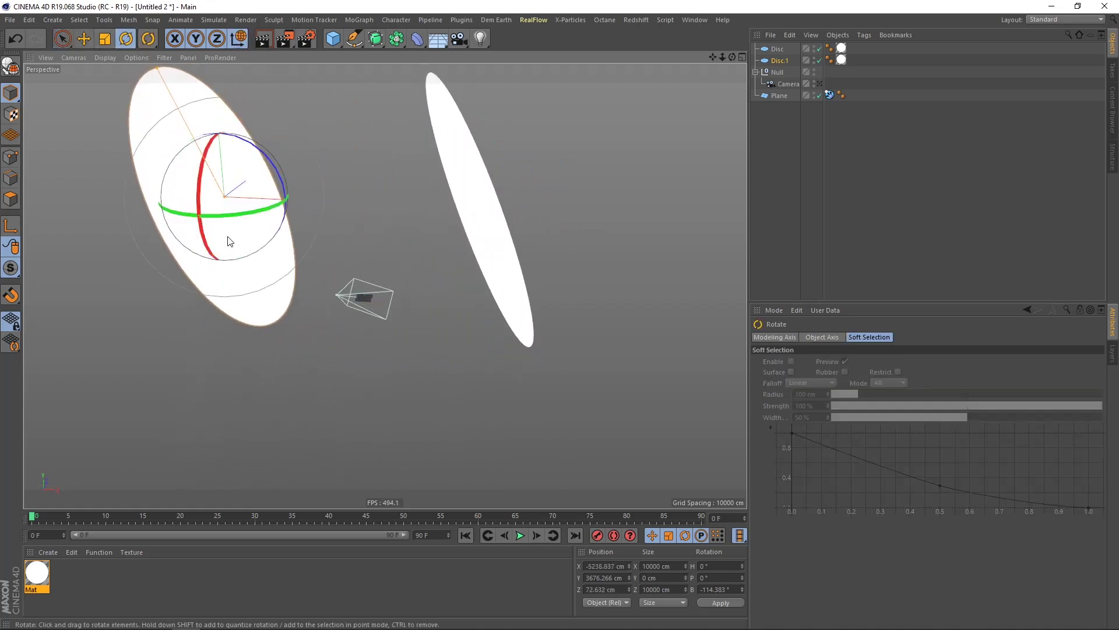
pyautogui.moveTo(220, 220); pyautogui.dragTo(479, 76)
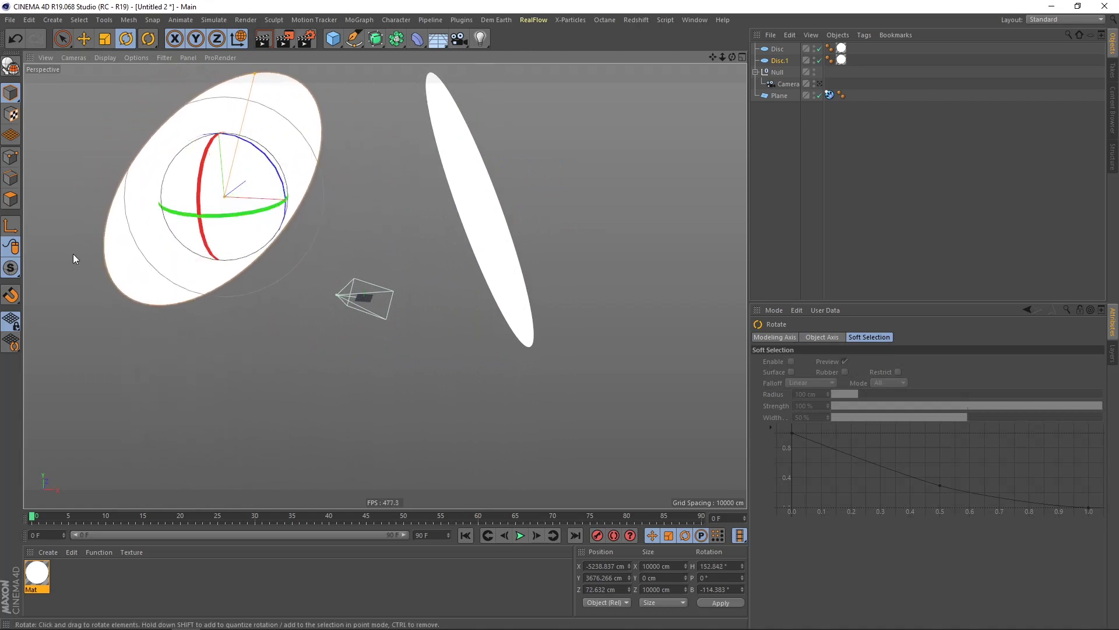
pyautogui.moveTo(211, 218); pyautogui.dragTo(243, 214)
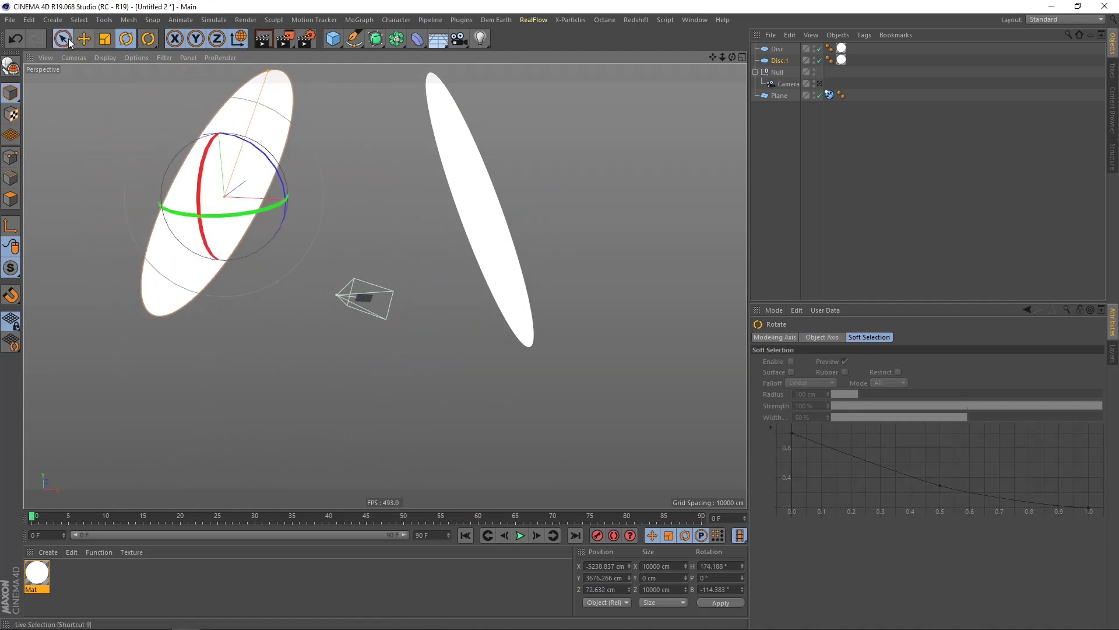
pyautogui.press('space')
# - Shrink the duplicated disc's outer radius to about 3518 cm and set its inner radius to 1000 cm
pyautogui.keyDown('alt'); pyautogui.moveTo(455, 283); pyautogui.dragTo(197, 252); pyautogui.keyUp('alt')
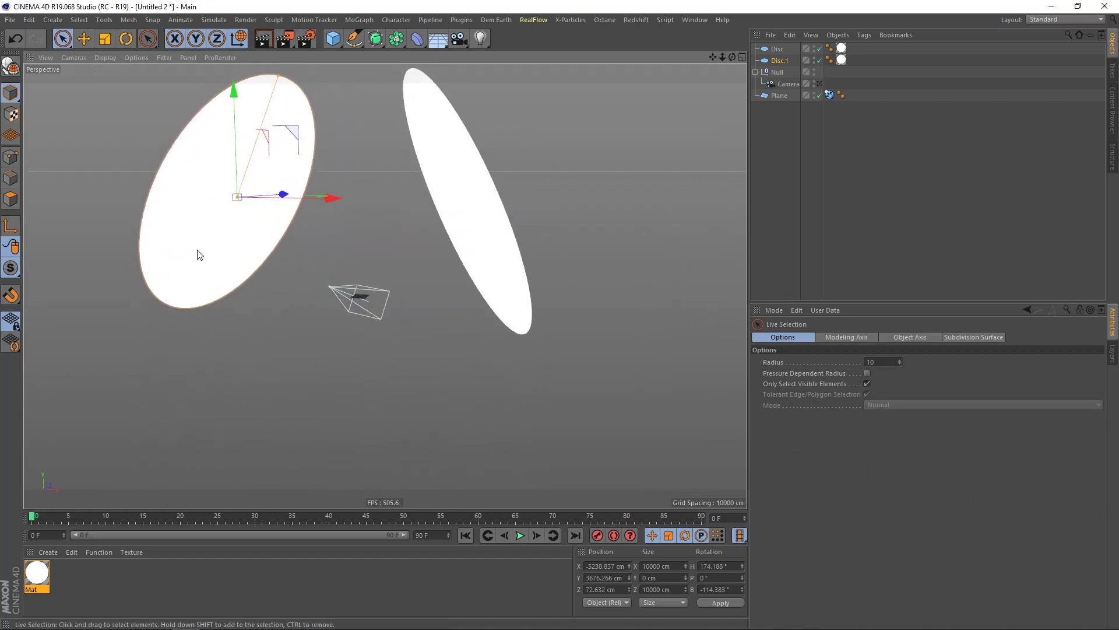
pyautogui.click(197, 252)
pyautogui.moveTo(279, 75); pyautogui.dragTo(266, 113)
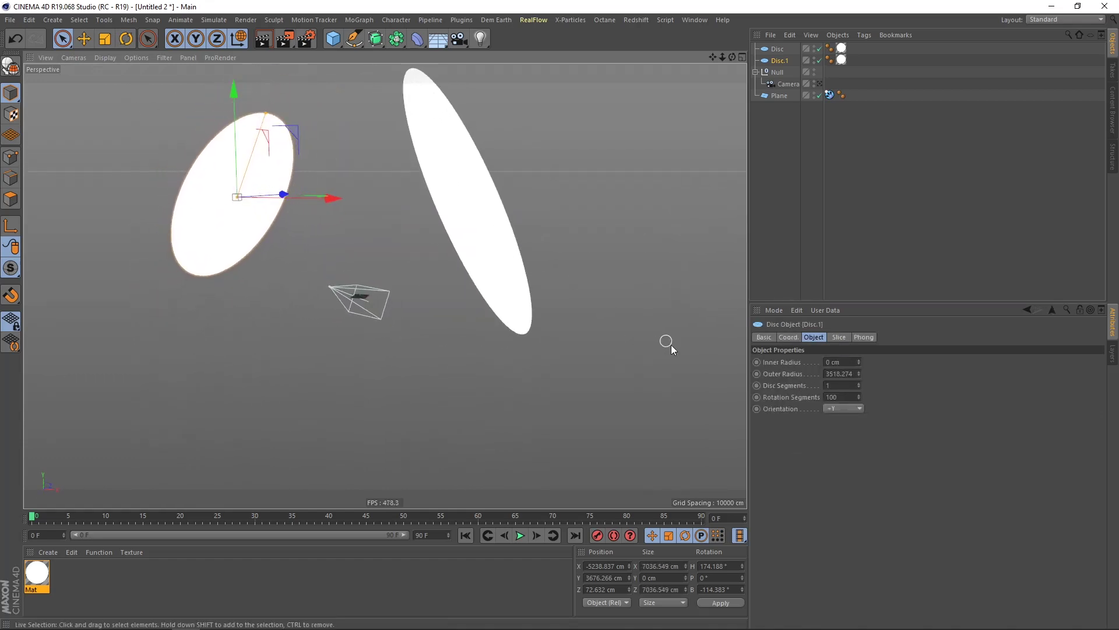
pyautogui.click(844, 362)
pyautogui.write('1000')
pyautogui.press('Return')
pyautogui.keyDown('alt'); pyautogui.moveTo(236, 261); pyautogui.dragTo(318, 176); pyautogui.keyUp('alt')
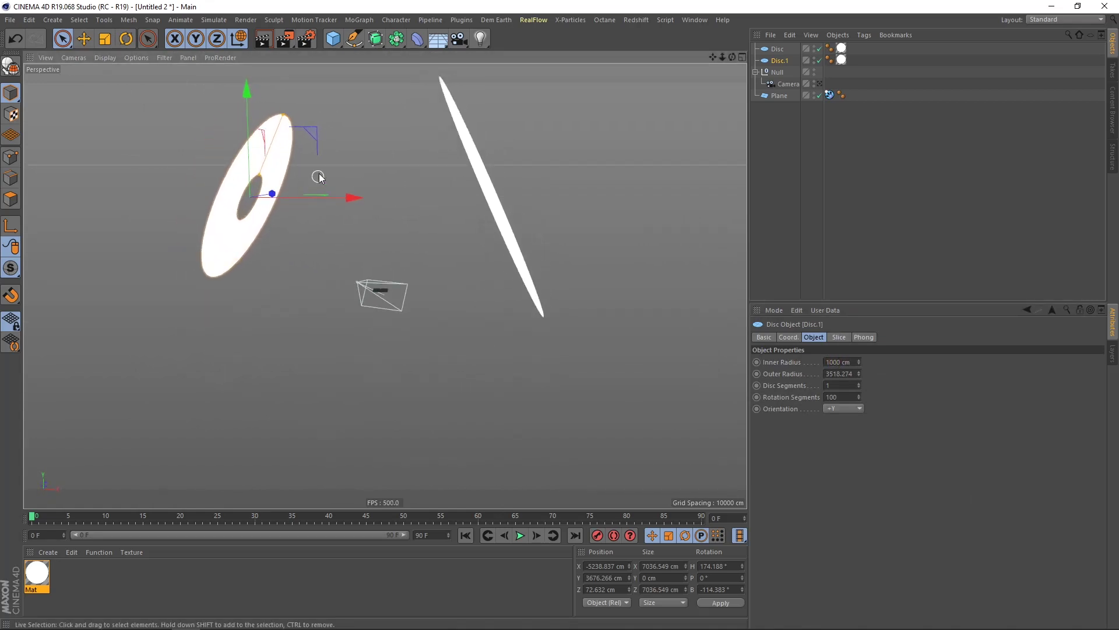
# - Open the project's X-Particles settings and examine the subframe steps, collisions, iterations and accuracy
pyautogui.click(788, 226)
pyautogui.keyDown('alt'); pyautogui.moveTo(382, 295); pyautogui.dragTo(632, 302, button='right'); pyautogui.keyUp('alt')
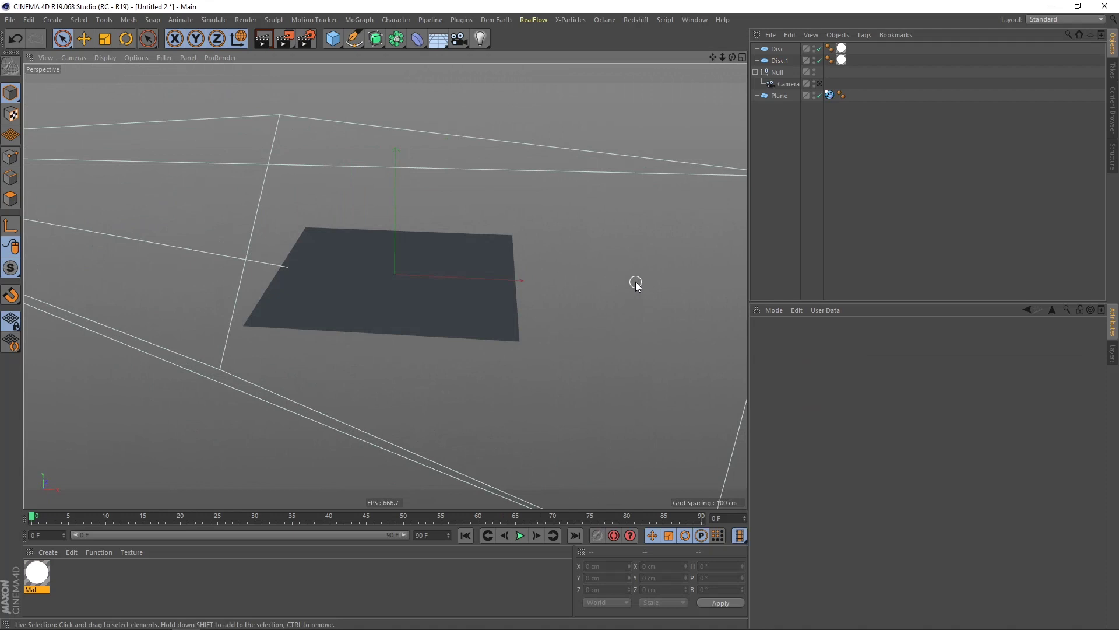
pyautogui.hotkey('ctrl', 'd')
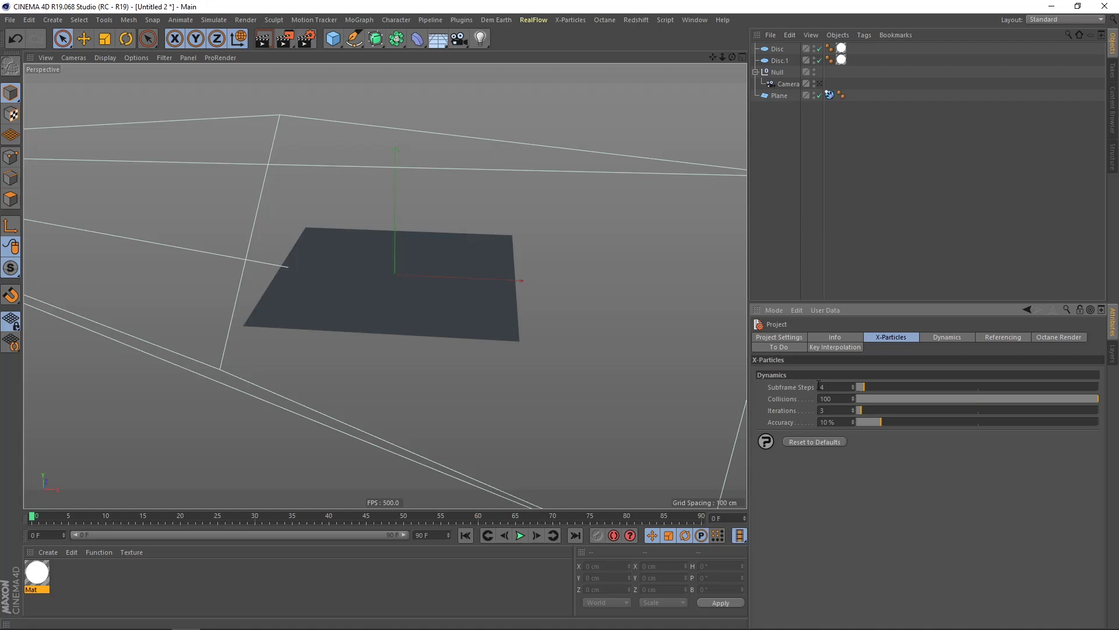
pyautogui.keyDown('alt'); pyautogui.moveTo(394, 302); pyautogui.dragTo(407, 270); pyautogui.keyUp('alt')
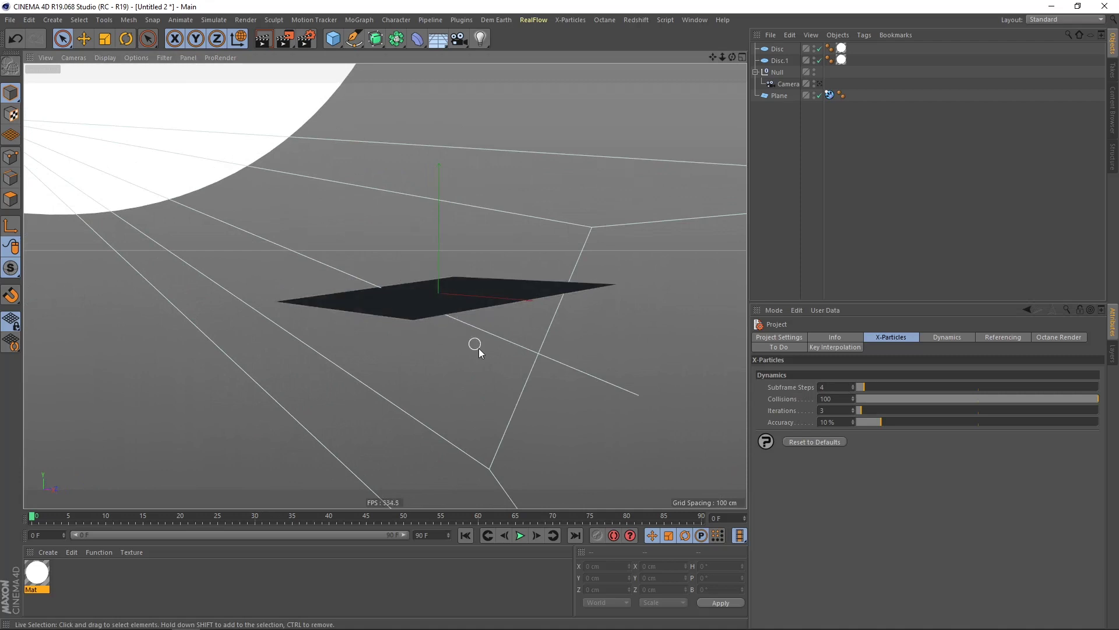
pyautogui.keyDown('alt'); pyautogui.moveTo(486, 303); pyautogui.dragTo(375, 330); pyautogui.keyUp('alt')
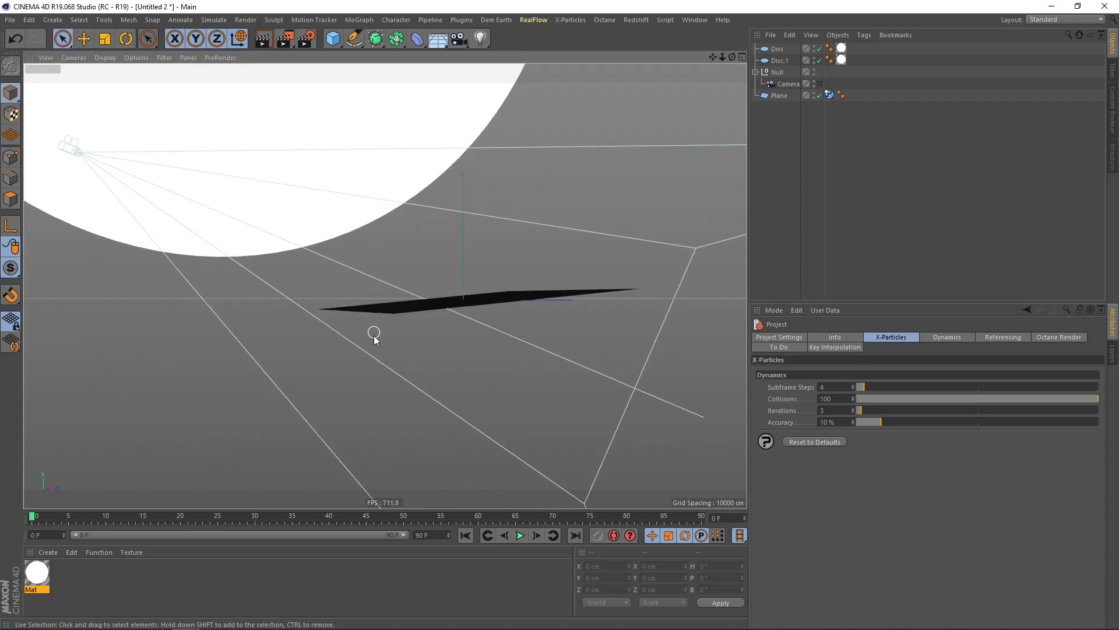
pyautogui.keyDown('alt'); pyautogui.moveTo(473, 299); pyautogui.dragTo(491, 327); pyautogui.keyUp('alt')
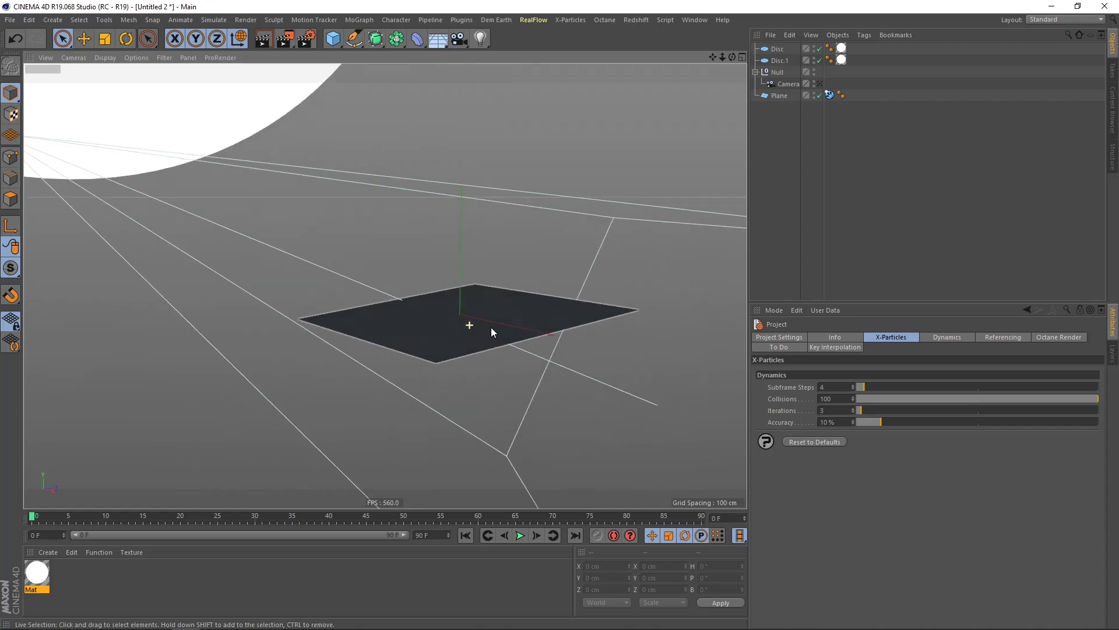
pyautogui.click(837, 386)
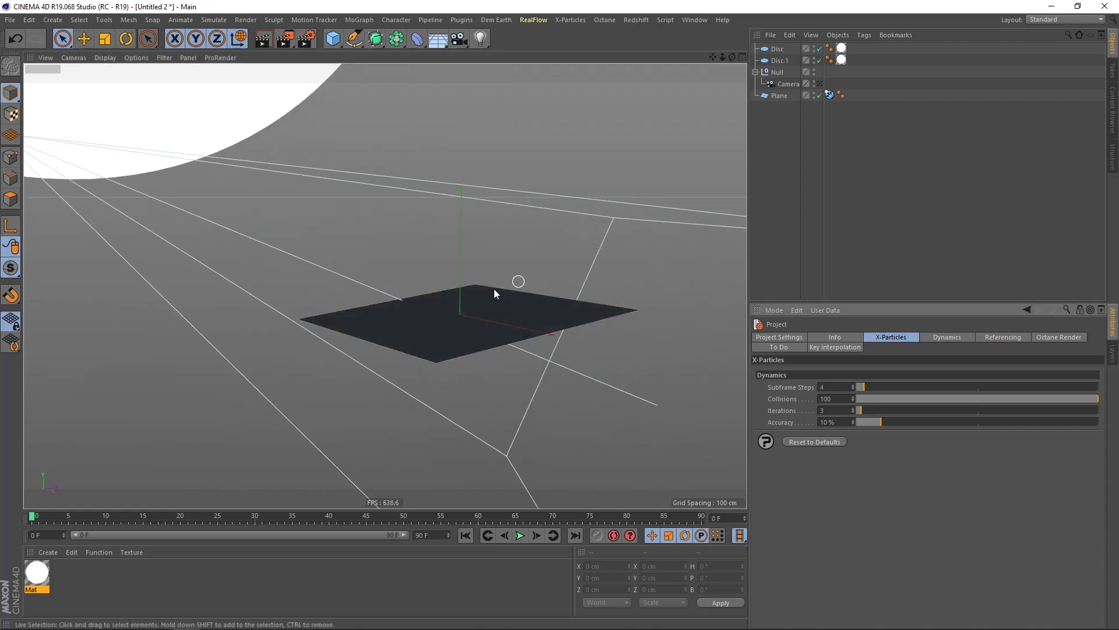
# - Add an X-Particles emitter and move it above the plane to about Y 270 cm, Z -339 cm
pyautogui.keyDown('alt'); pyautogui.moveTo(554, 270); pyautogui.dragTo(477, 322); pyautogui.keyUp('alt')
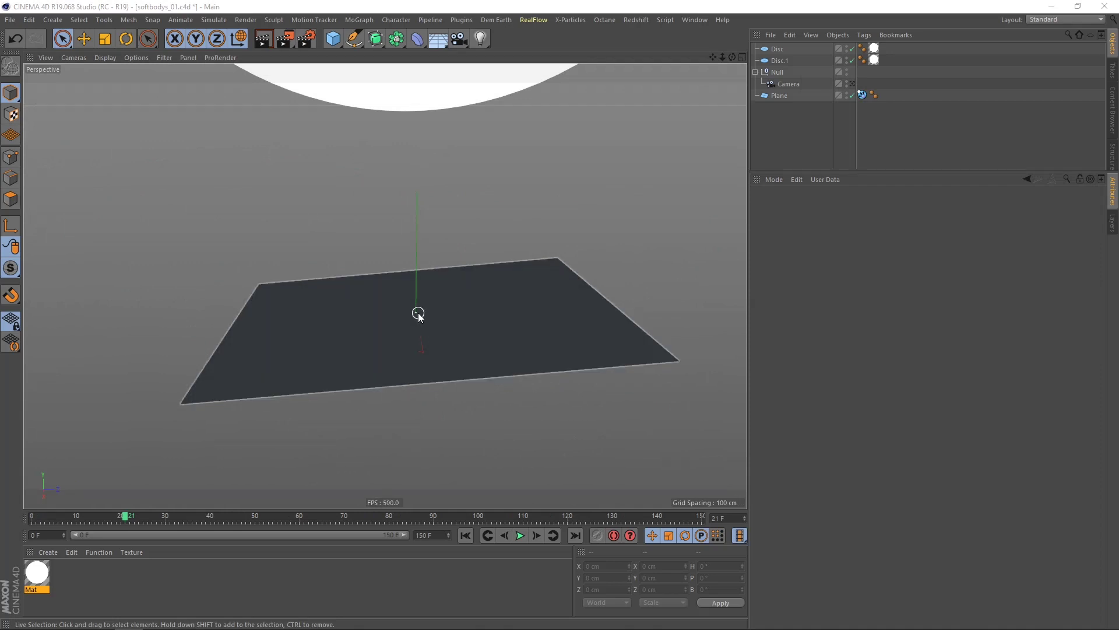
pyautogui.scroll(-5, 418, 315)
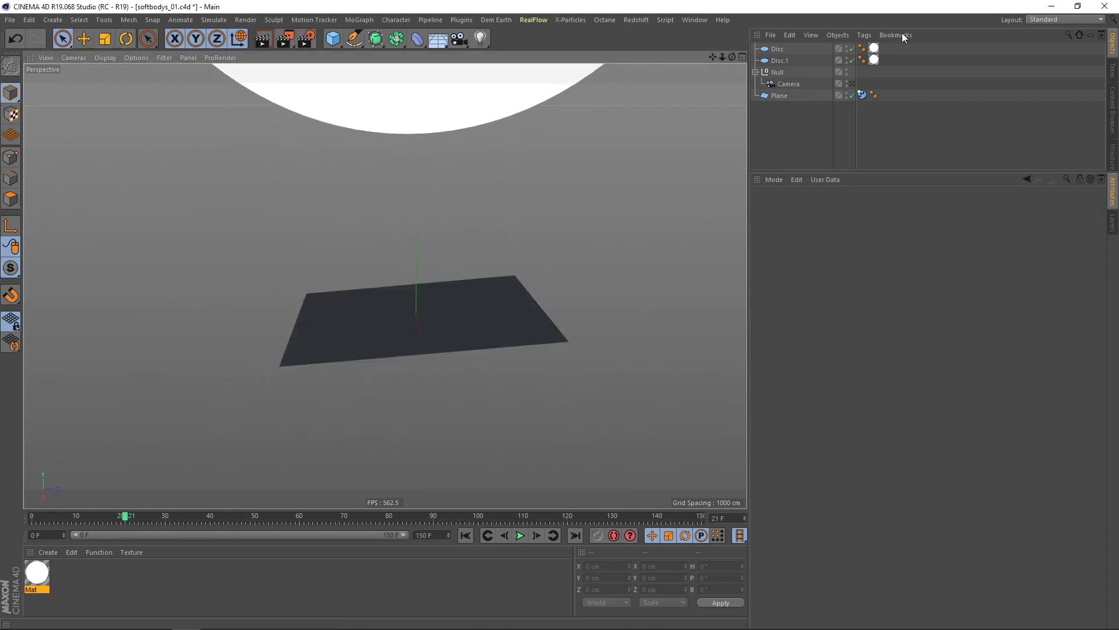
pyautogui.keyDown('alt'); pyautogui.moveTo(460, 325); pyautogui.dragTo(482, 305); pyautogui.keyUp('alt')
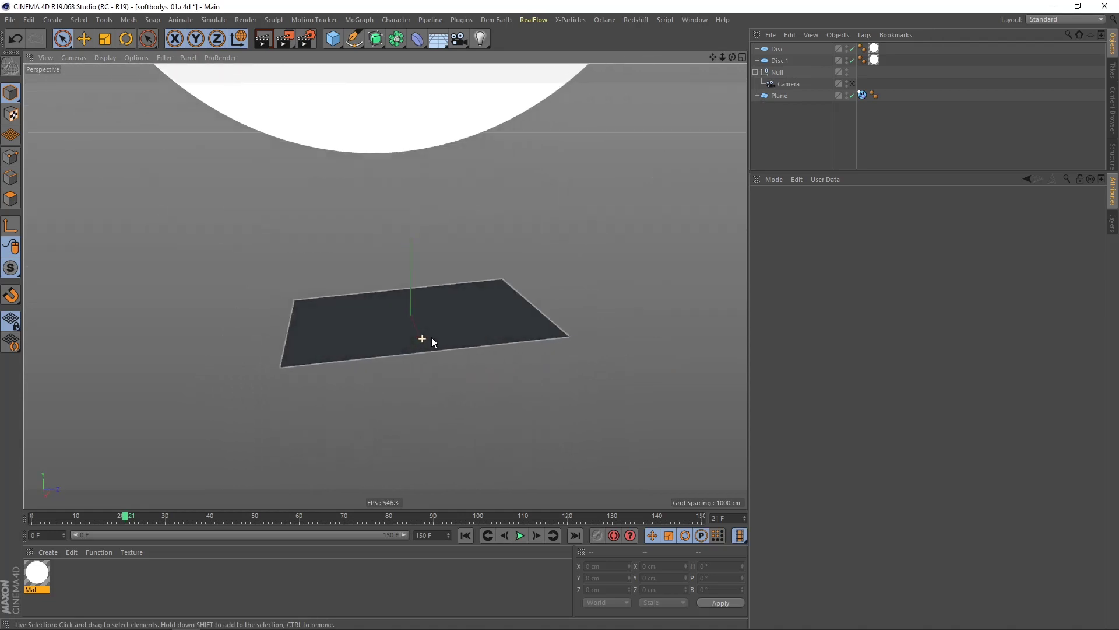
pyautogui.scroll(5, 419, 317)
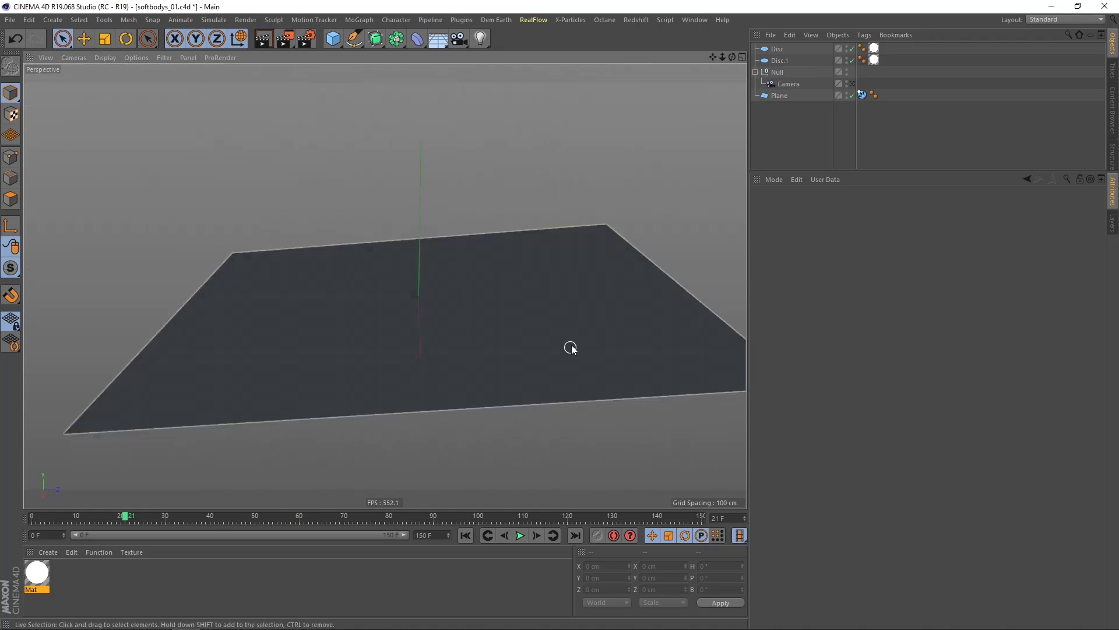
pyautogui.keyDown('alt'); pyautogui.moveTo(570, 348); pyautogui.dragTo(547, 342, button='middle'); pyautogui.keyUp('alt')
pyautogui.keyDown('alt'); pyautogui.moveTo(638, 346); pyautogui.dragTo(572, 328, button='middle'); pyautogui.keyUp('alt')
pyautogui.moveTo(557, 315)
pyautogui.keyDown('alt'); pyautogui.mouseDown(button='right')
pyautogui.moveTo(490, 312)
pyautogui.moveTo(475, 290)
pyautogui.moveTo(498, 280)
pyautogui.mouseUp(button='right'); pyautogui.keyUp('alt')
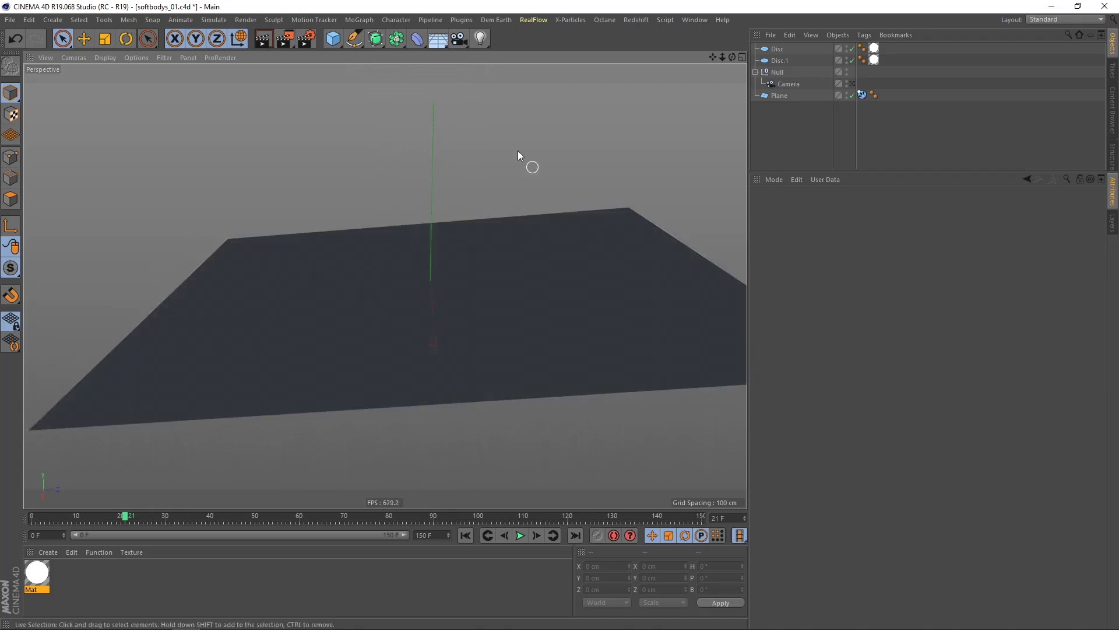
pyautogui.click(573, 20)
pyautogui.click(588, 80)
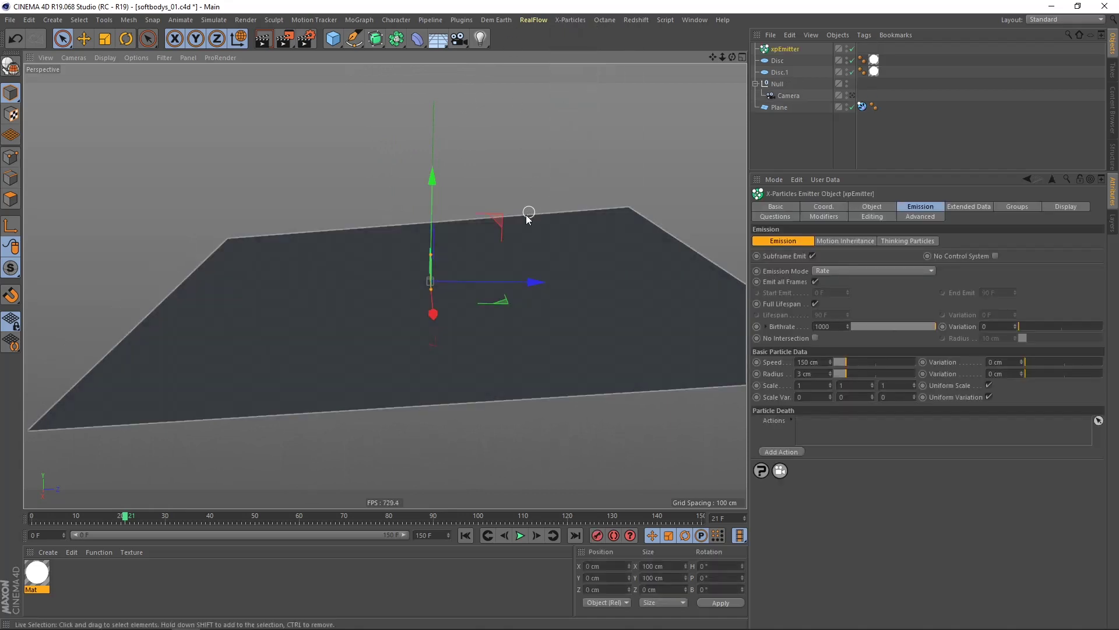
pyautogui.scroll(-4, 528, 216)
pyautogui.moveTo(535, 190); pyautogui.dragTo(426, 106)
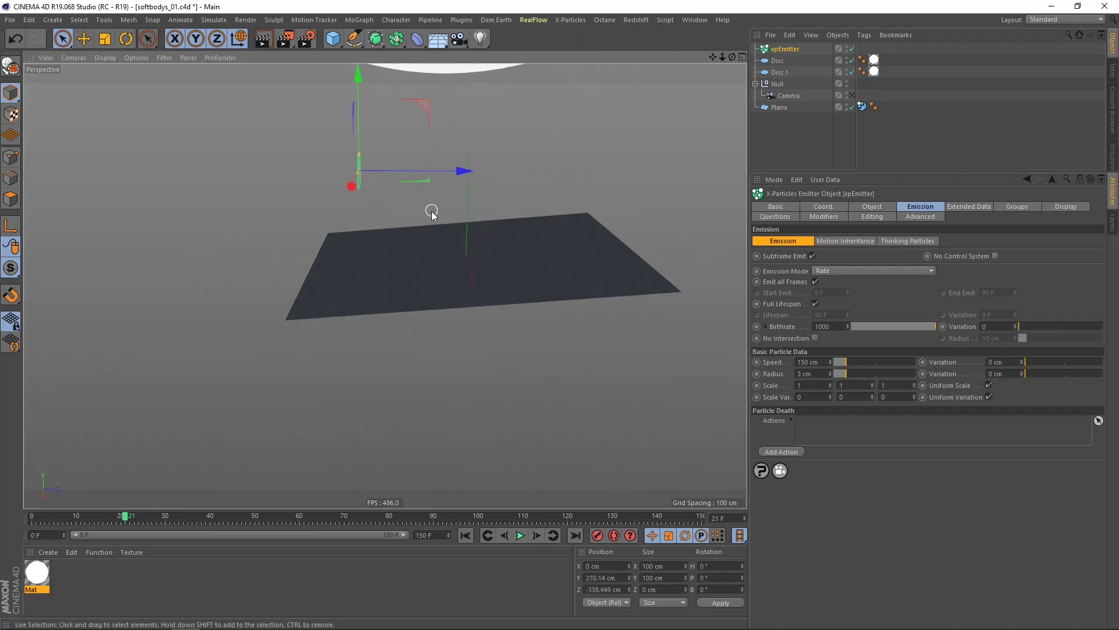
# - Rename the emitter xpEmitter_rain and rotate it to a pitch of -90° so it points down at the plane
pyautogui.doubleClick(787, 49)
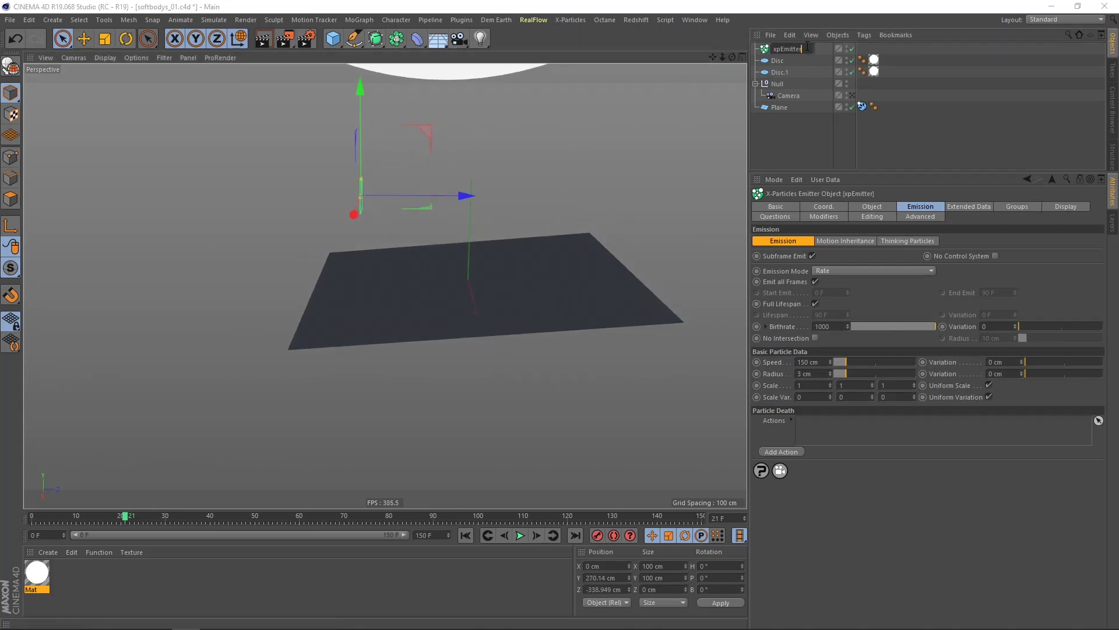
pyautogui.press('Return')
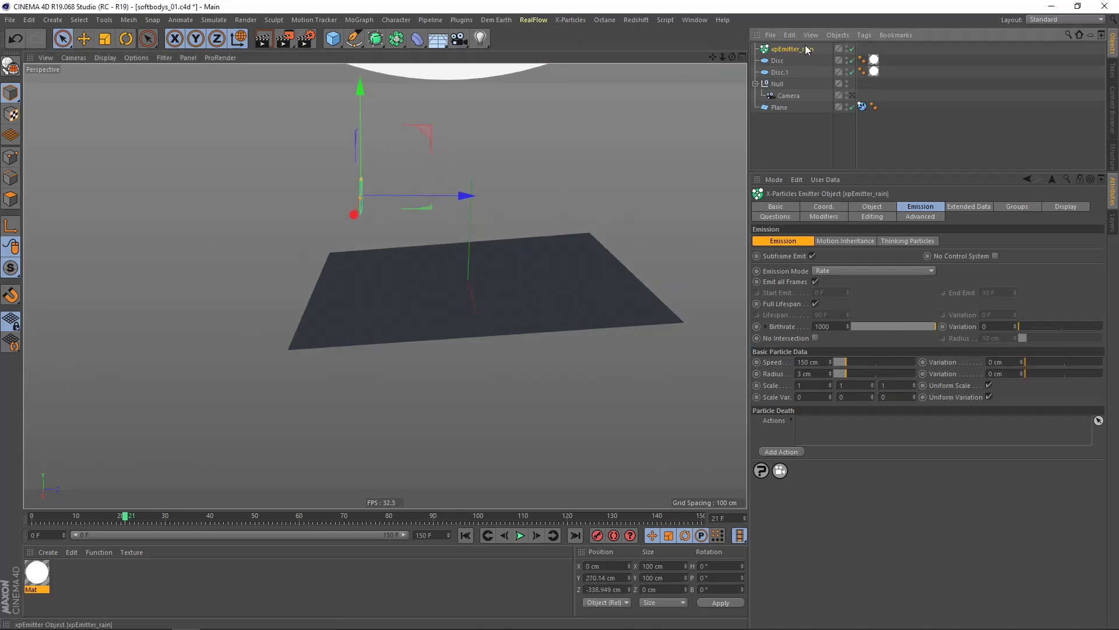
pyautogui.keyDown('alt'); pyautogui.moveTo(392, 252); pyautogui.dragTo(367, 263, button='middle'); pyautogui.keyUp('alt')
pyautogui.click(125, 39)
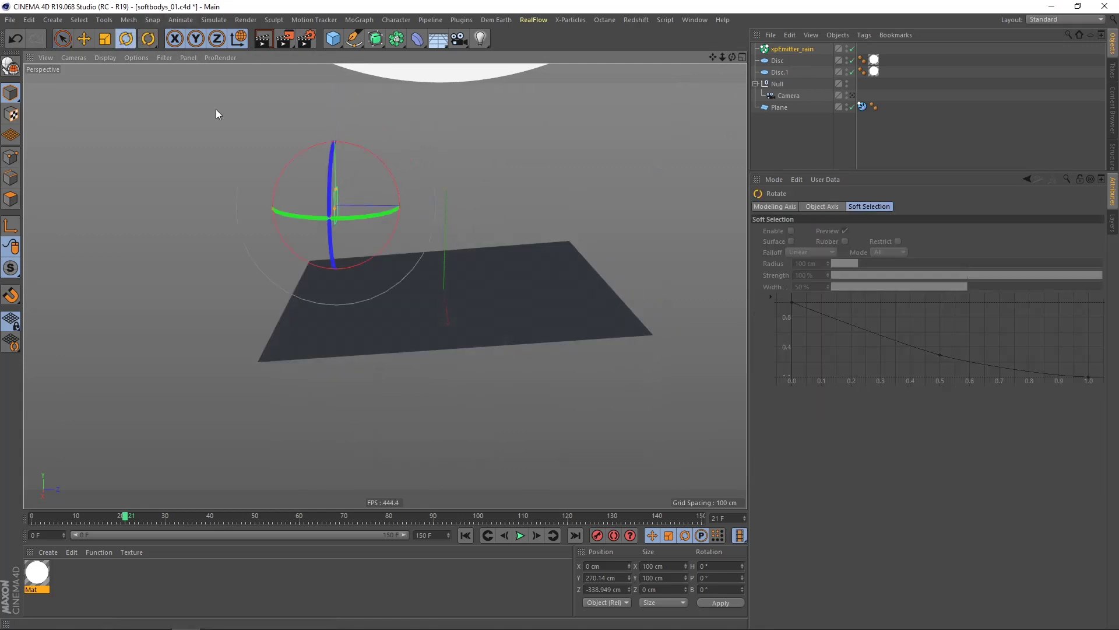
pyautogui.moveTo(369, 164); pyautogui.dragTo(396, 257)
# - Move the emitter to about Y 295 cm, Z -294 cm and set its width and height to 700 cm
pyautogui.moveTo(62, 40); pyautogui.dragTo(87, 55)
pyautogui.keyDown('alt'); pyautogui.moveTo(378, 317); pyautogui.dragTo(381, 243); pyautogui.keyUp('alt')
pyautogui.moveTo(402, 152); pyautogui.dragTo(416, 144)
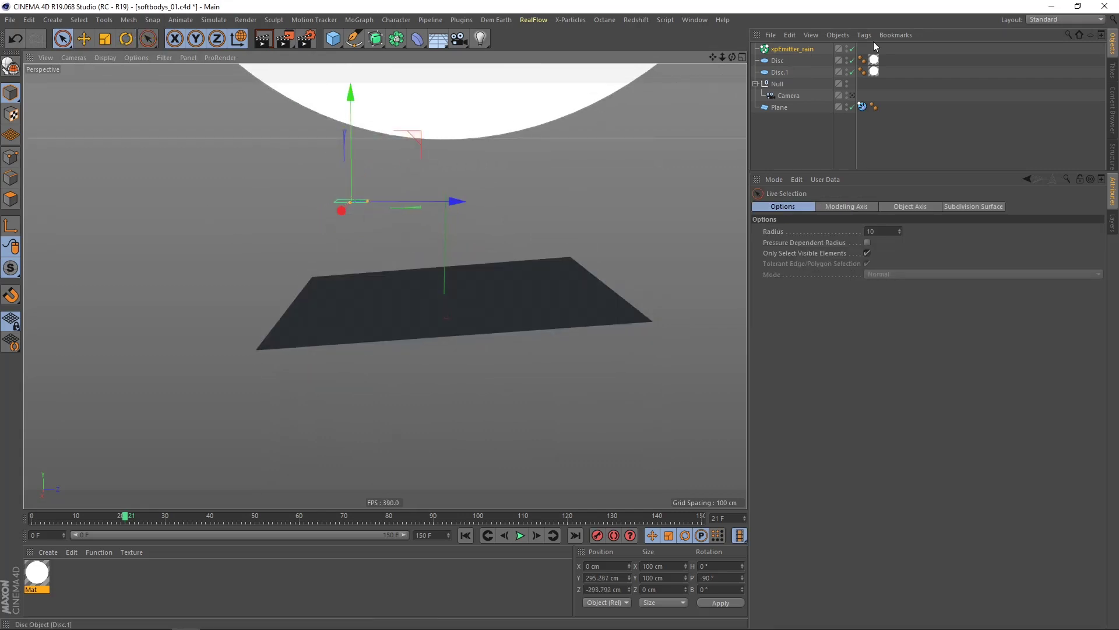
pyautogui.click(809, 50)
pyautogui.click(870, 208)
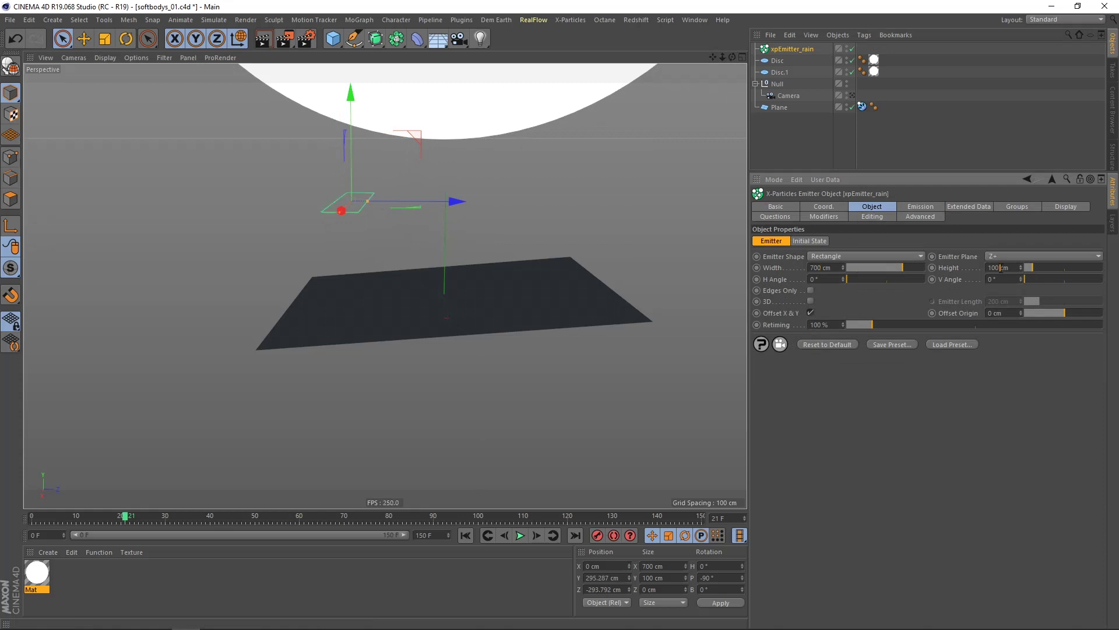
pyautogui.press('Return')
pyautogui.keyDown('alt'); pyautogui.moveTo(380, 292); pyautogui.dragTo(382, 317); pyautogui.keyUp('alt')
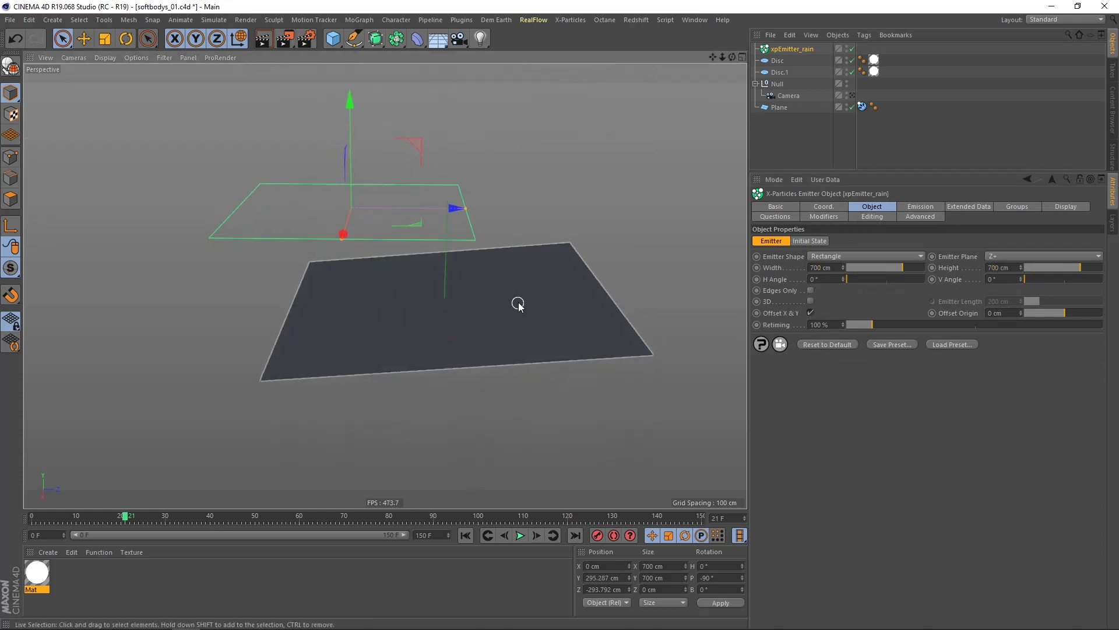
# - Check the plane's dimensions and raise the rain emitter to about Y 416 cm, Z -331 cm
pyautogui.click(513, 300)
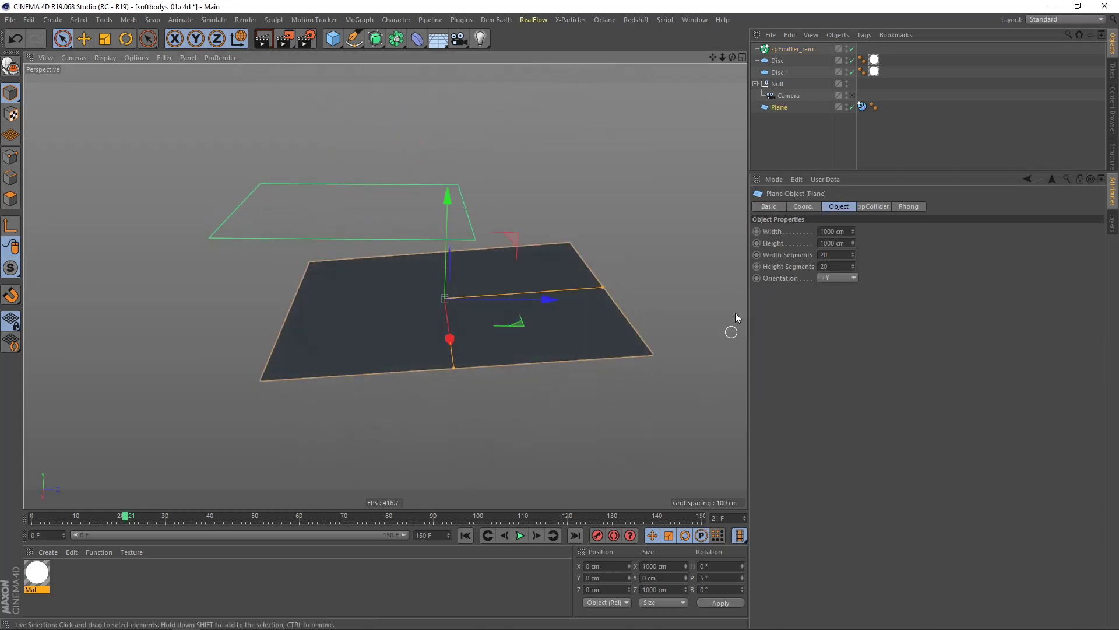
pyautogui.keyDown('alt'); pyautogui.moveTo(453, 289); pyautogui.dragTo(456, 302); pyautogui.keyUp('alt')
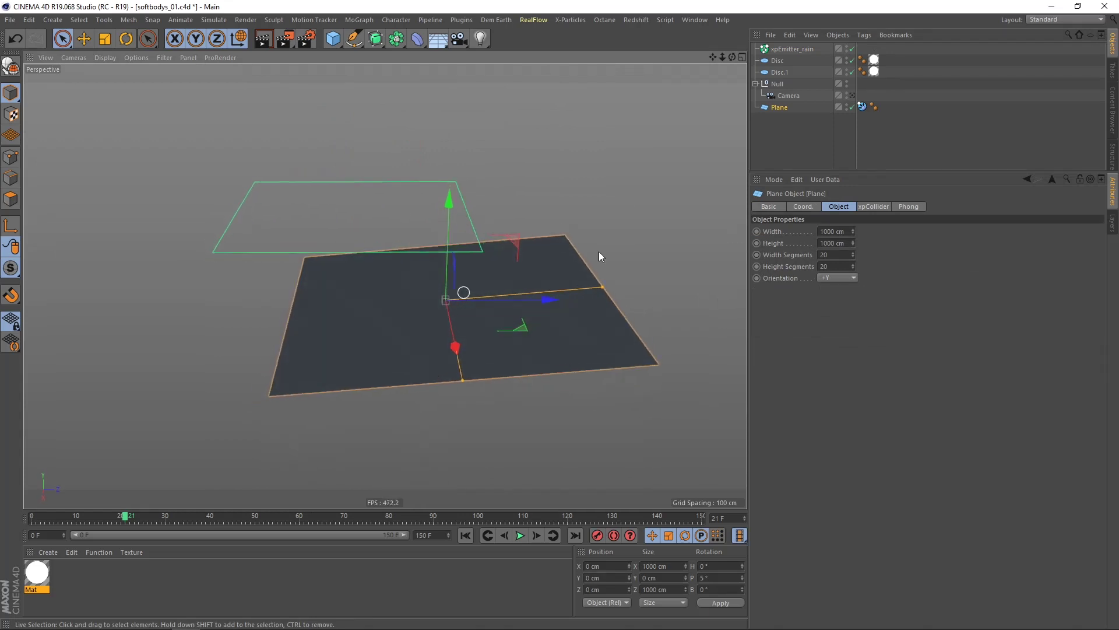
pyautogui.click(793, 49)
pyautogui.keyDown('alt'); pyautogui.moveTo(465, 292); pyautogui.dragTo(459, 272); pyautogui.keyUp('alt')
pyautogui.keyDown('alt'); pyautogui.moveTo(471, 258); pyautogui.dragTo(409, 455); pyautogui.keyUp('alt')
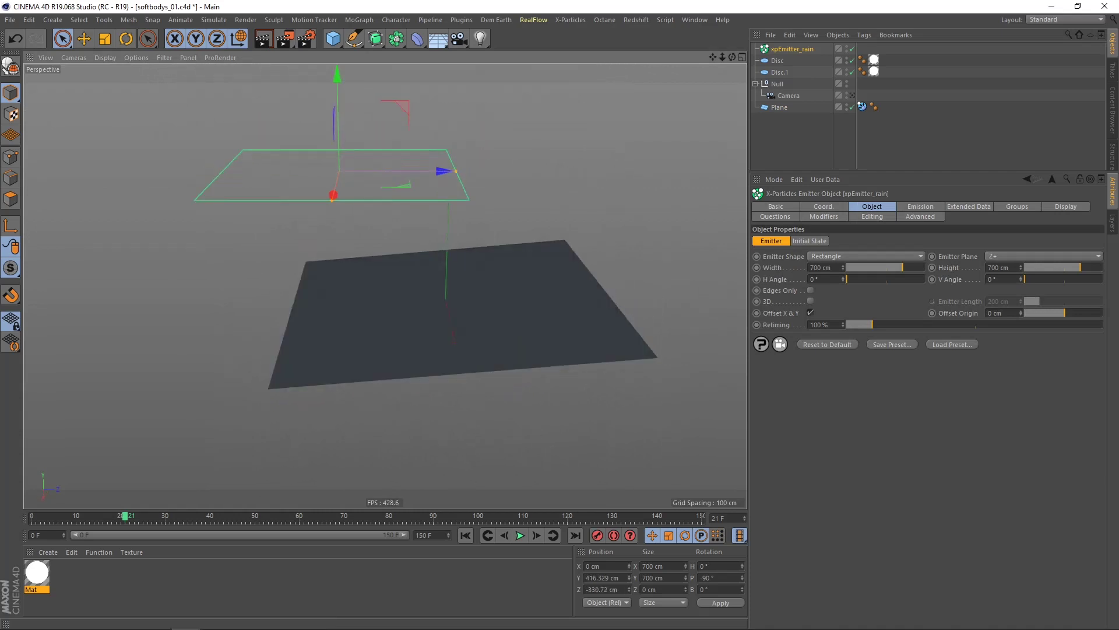
# - Play the simulation and set the rain emitter's particle speed to 0 cm
pyautogui.click(518, 536)
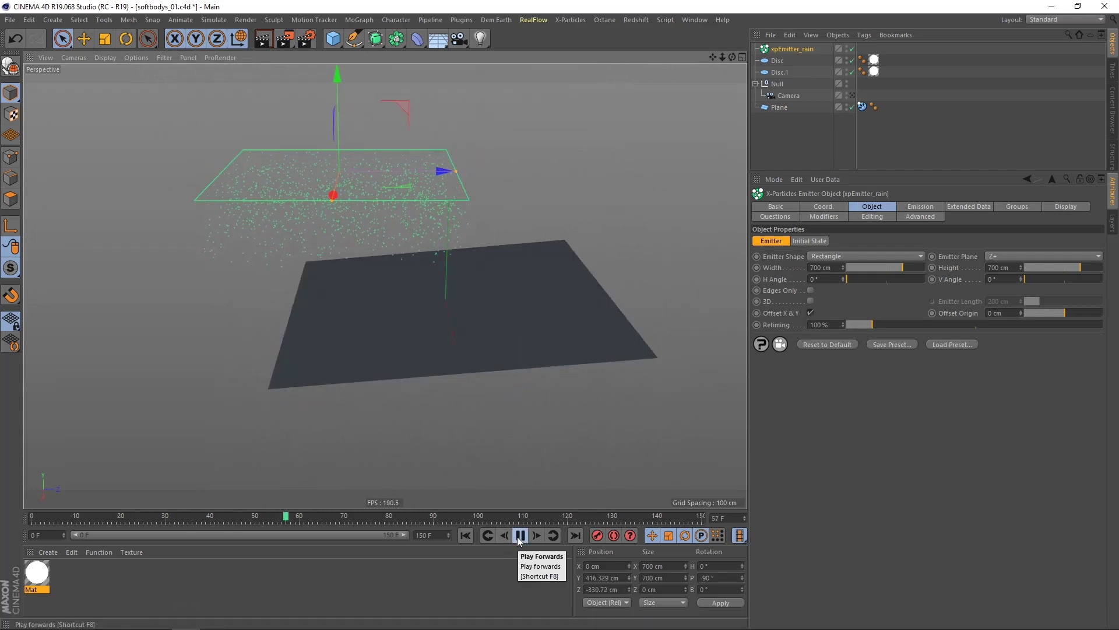
pyautogui.moveTo(412, 313)
pyautogui.keyDown('alt'); pyautogui.mouseDown()
pyautogui.moveTo(370, 294)
pyautogui.moveTo(404, 294)
pyautogui.moveTo(409, 280)
pyautogui.moveTo(409, 304)
pyautogui.moveTo(393, 317)
pyautogui.moveTo(413, 313)
pyautogui.moveTo(401, 306)
pyautogui.mouseUp(); pyautogui.keyUp('alt')
pyautogui.keyDown('alt'); pyautogui.moveTo(409, 306); pyautogui.dragTo(388, 326, button='middle'); pyautogui.keyUp('alt')
pyautogui.keyDown('alt'); pyautogui.moveTo(394, 374); pyautogui.dragTo(393, 371); pyautogui.keyUp('alt')
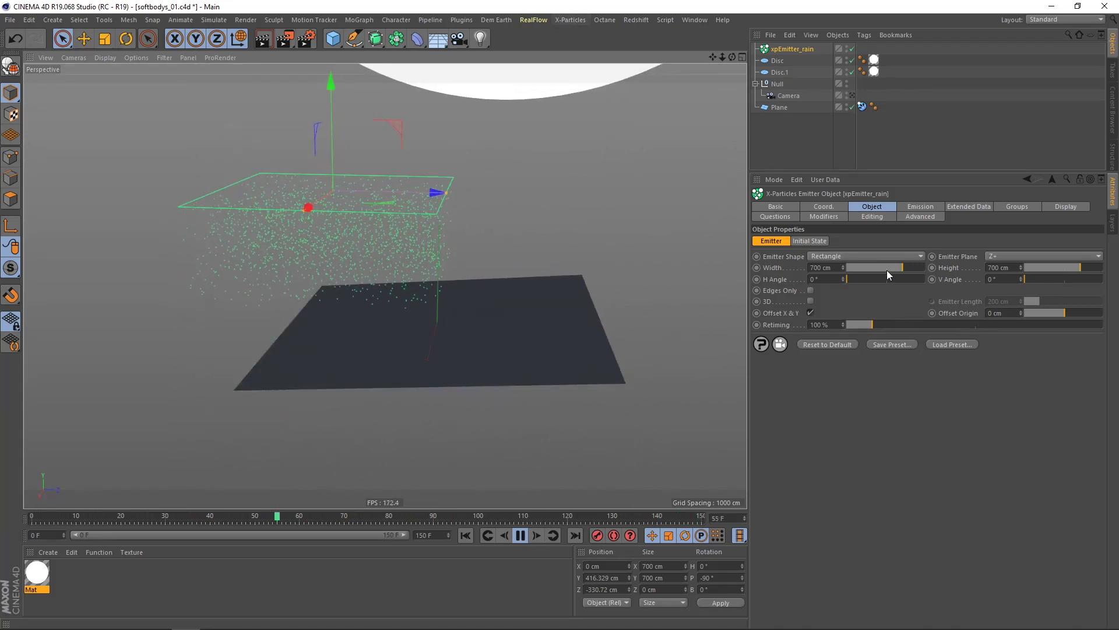
pyautogui.click(917, 208)
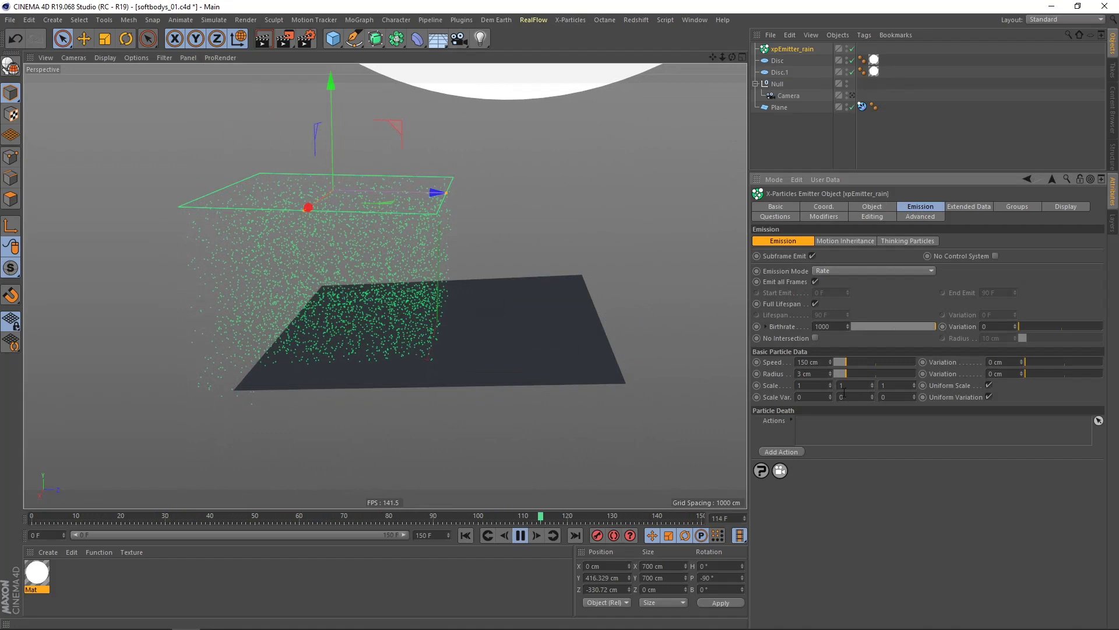
pyautogui.moveTo(821, 362); pyautogui.dragTo(791, 369)
pyautogui.write('0')
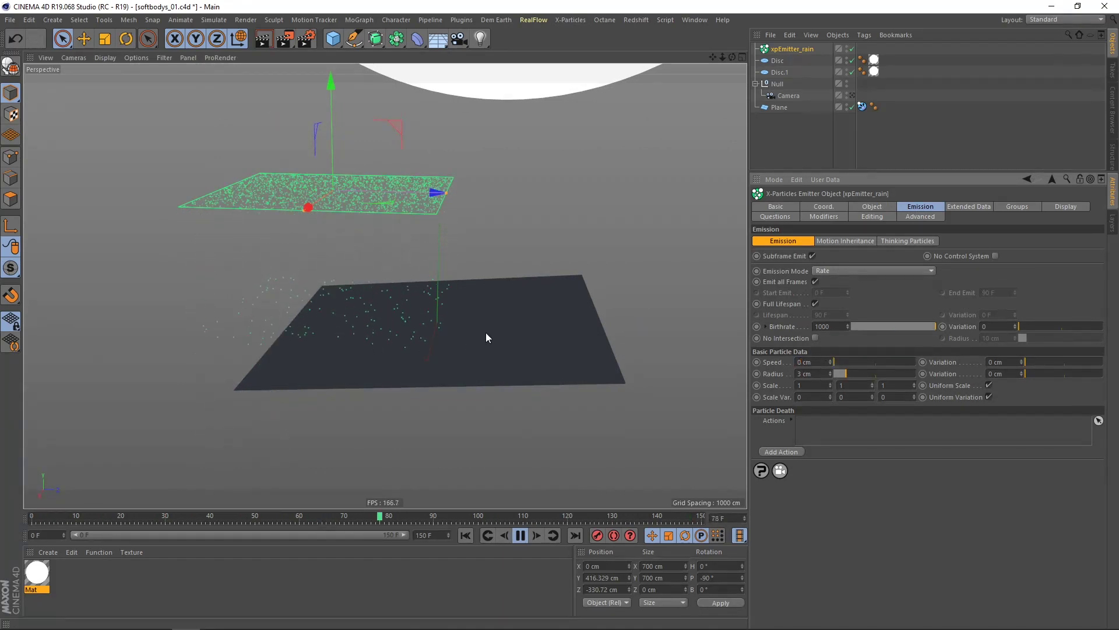
# - Add an xpGravity modifier and set its gravity strength to 700 cm
pyautogui.click(568, 20)
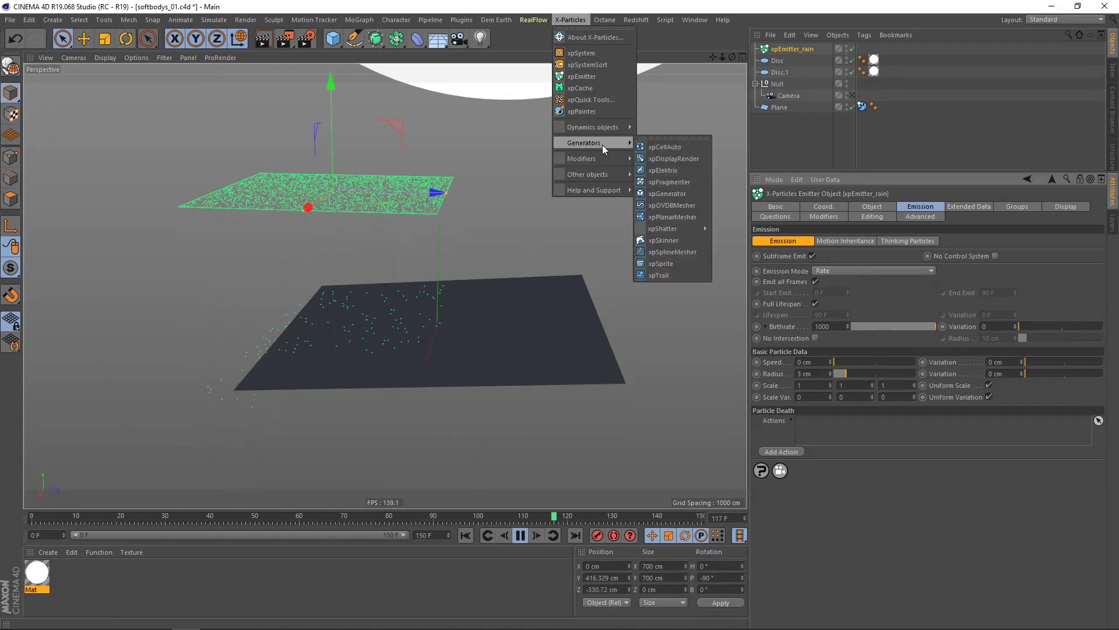
pyautogui.moveTo(619, 160)
pyautogui.moveTo(649, 173)
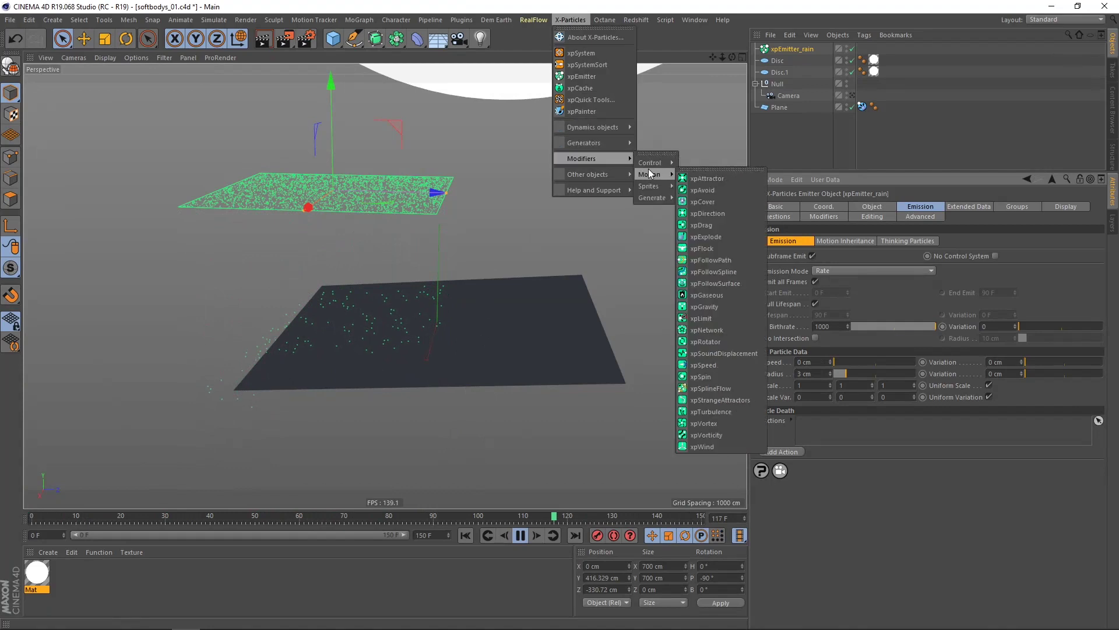
pyautogui.click(716, 306)
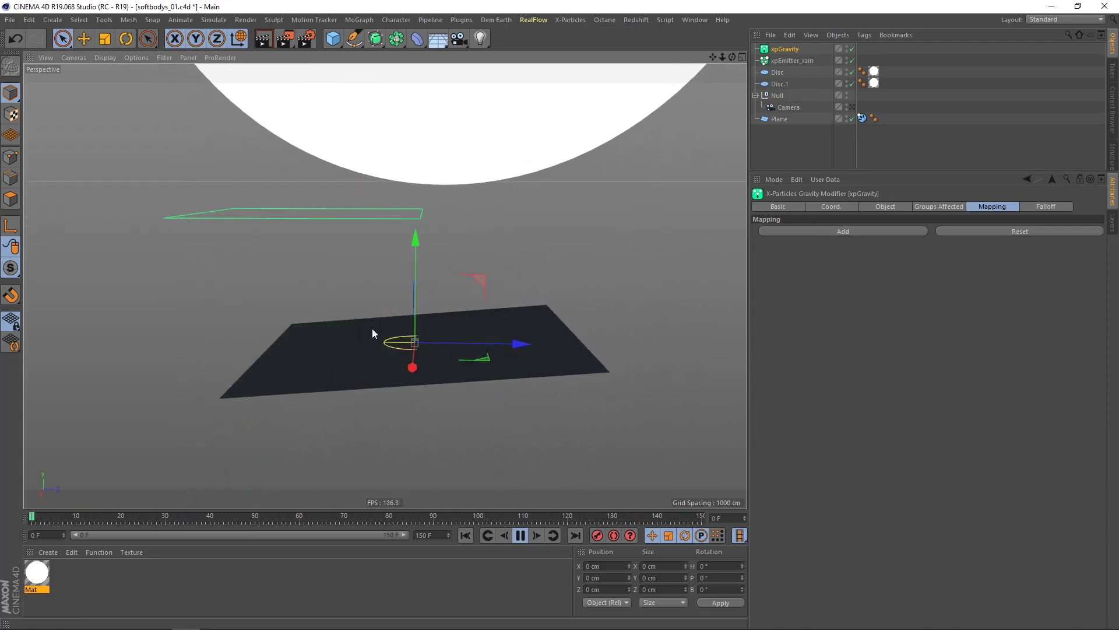
pyautogui.click(885, 208)
pyautogui.doubleClick(830, 275)
pyautogui.write('700')
pyautogui.press('Return')
pyautogui.moveTo(331, 330)
pyautogui.keyDown('alt'); pyautogui.mouseDown()
pyautogui.moveTo(347, 322)
pyautogui.moveTo(332, 335)
pyautogui.mouseUp(); pyautogui.keyUp('alt')
# - Add an xpWind modifier and move it beside the rain emitter to about Y 285 cm, Z -857 cm
pyautogui.click(577, 24)
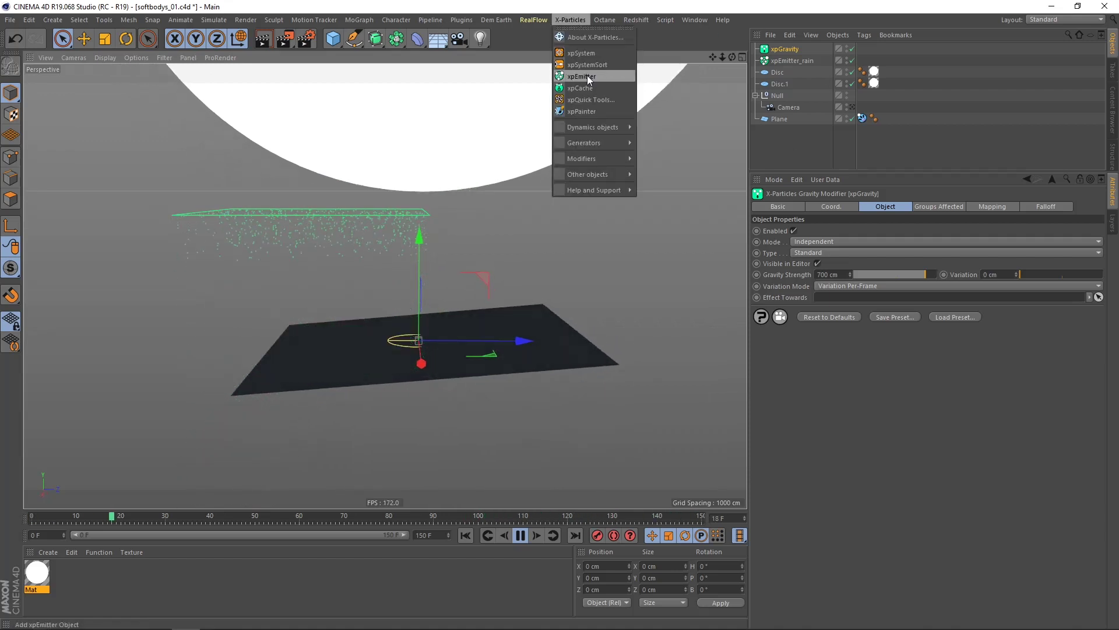
pyautogui.moveTo(596, 158)
pyautogui.moveTo(655, 174)
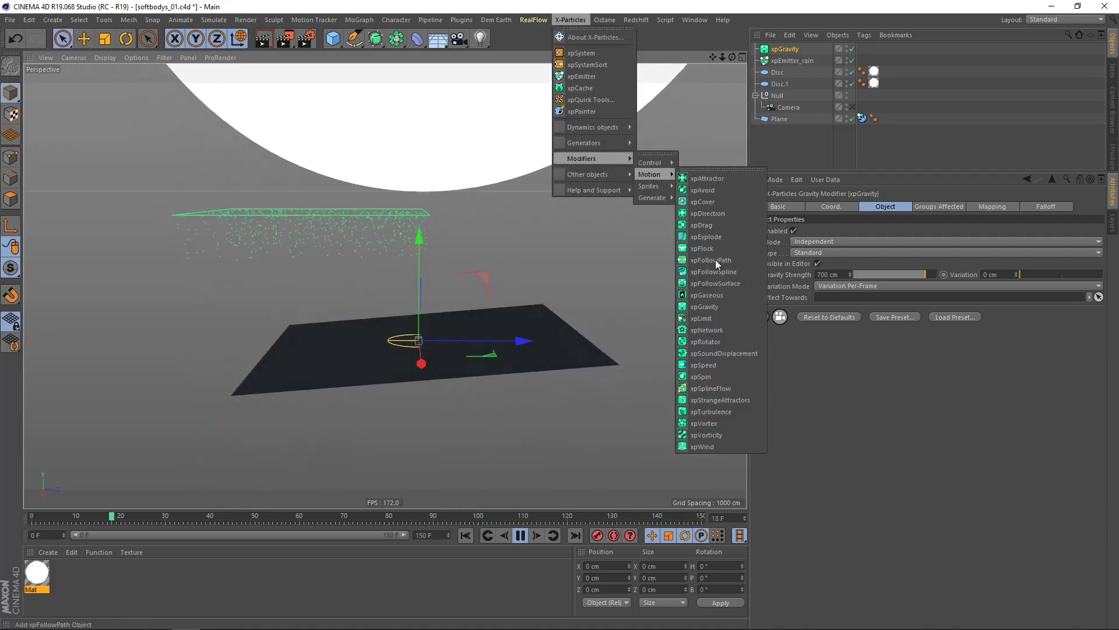
pyautogui.click(705, 447)
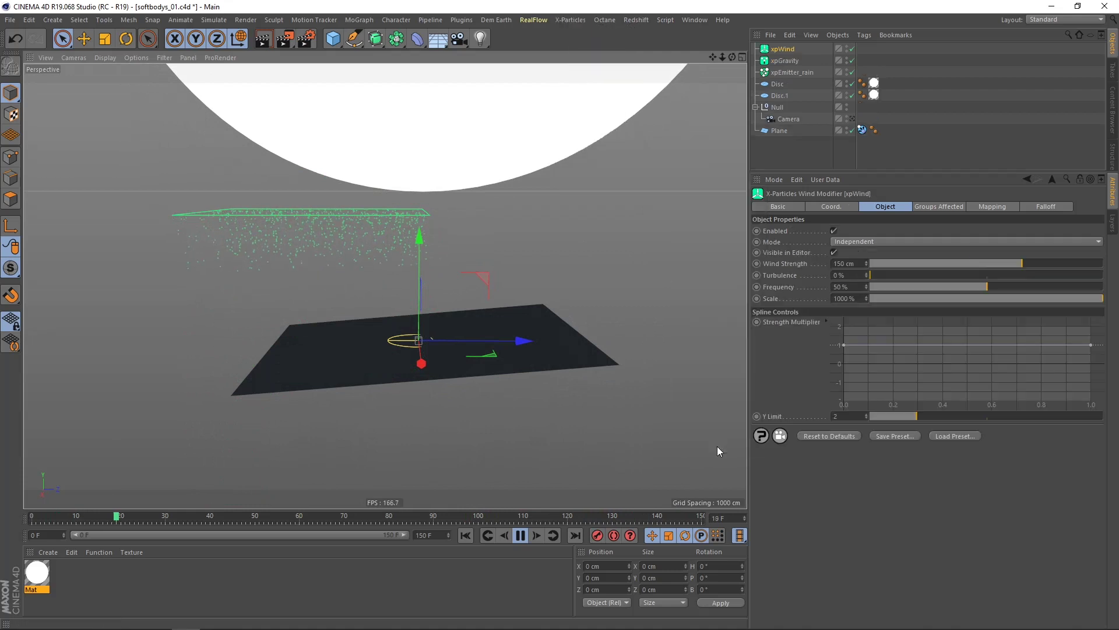
pyautogui.keyDown('alt'); pyautogui.moveTo(352, 363); pyautogui.dragTo(357, 356, button='middle'); pyautogui.keyUp('alt')
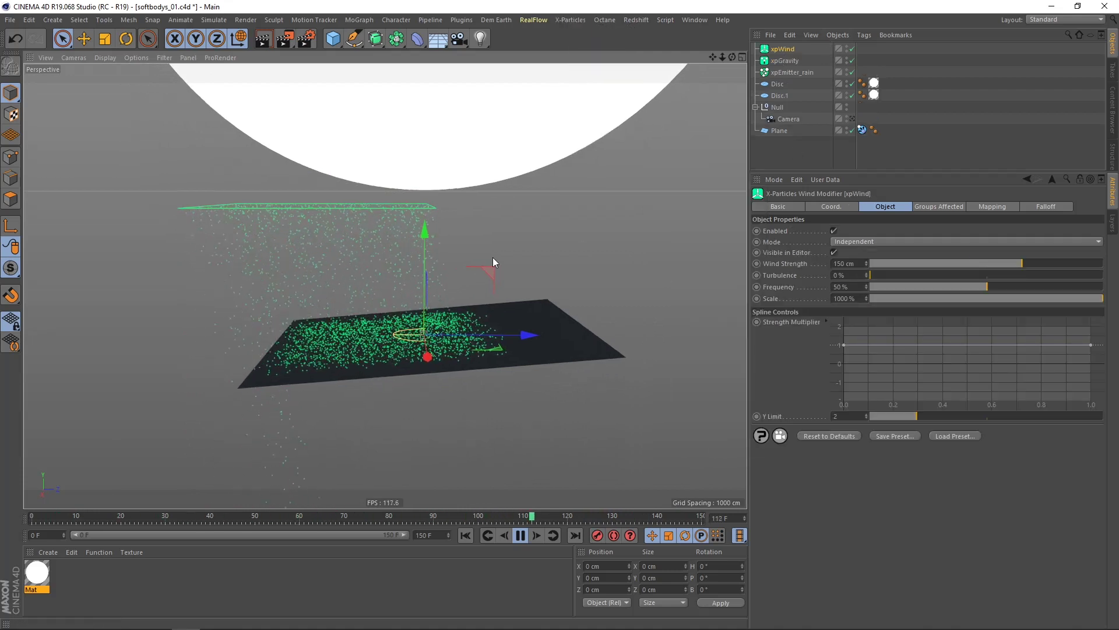
pyautogui.moveTo(489, 271); pyautogui.dragTo(221, 182)
pyautogui.keyDown('alt'); pyautogui.moveTo(322, 313); pyautogui.dragTo(274, 353); pyautogui.keyUp('alt')
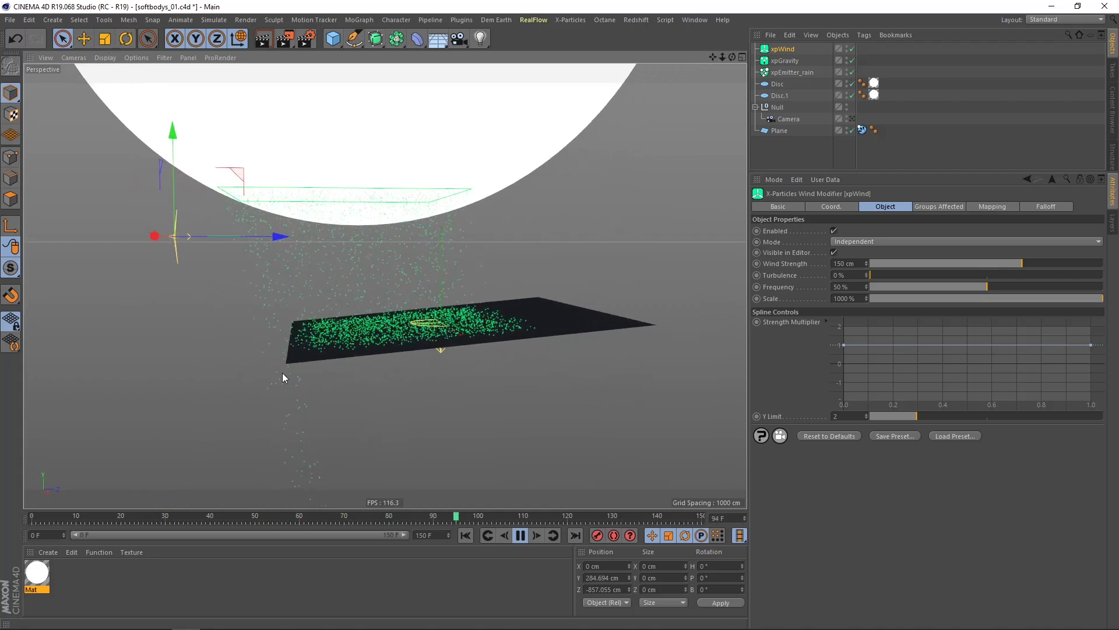
pyautogui.keyDown('alt'); pyautogui.moveTo(376, 344); pyautogui.dragTo(368, 350); pyautogui.keyUp('alt')
# - Set the wind modifier's strength to 300 cm and check the falling particles
pyautogui.doubleClick(852, 263)
pyautogui.write('30')
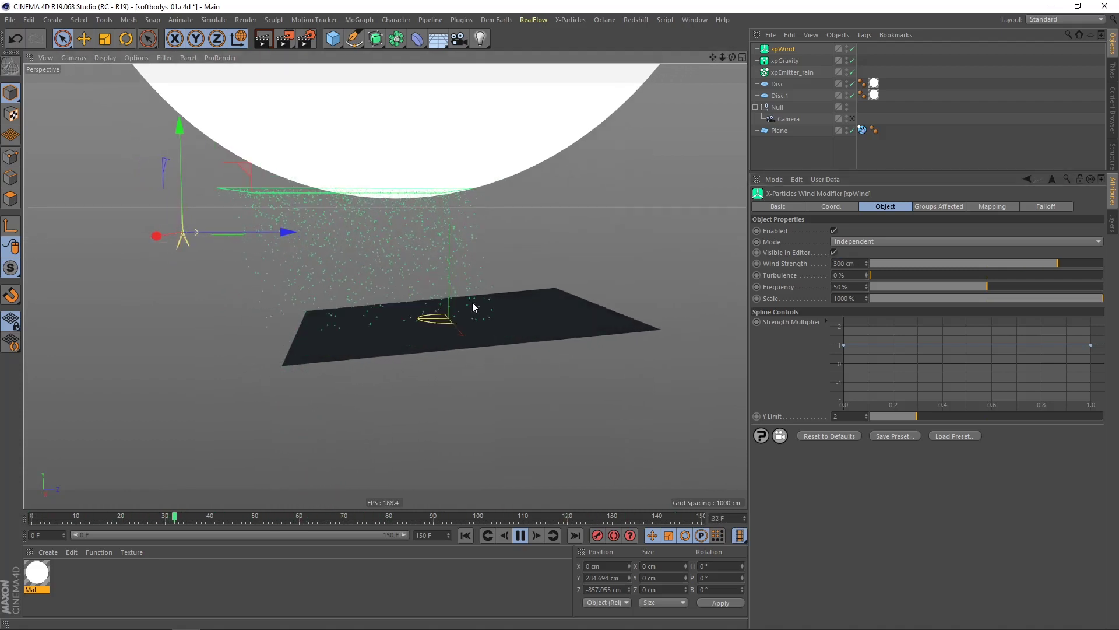
pyautogui.moveTo(472, 304)
pyautogui.keyDown('alt'); pyautogui.mouseDown()
pyautogui.moveTo(483, 298)
pyautogui.moveTo(472, 310)
pyautogui.mouseUp(); pyautogui.keyUp('alt')
# - Move the rain emitter along Z to about -216 cm and check how its particles land on the plane
pyautogui.click(781, 72)
pyautogui.keyDown('alt'); pyautogui.moveTo(428, 255); pyautogui.dragTo(442, 271); pyautogui.keyUp('alt')
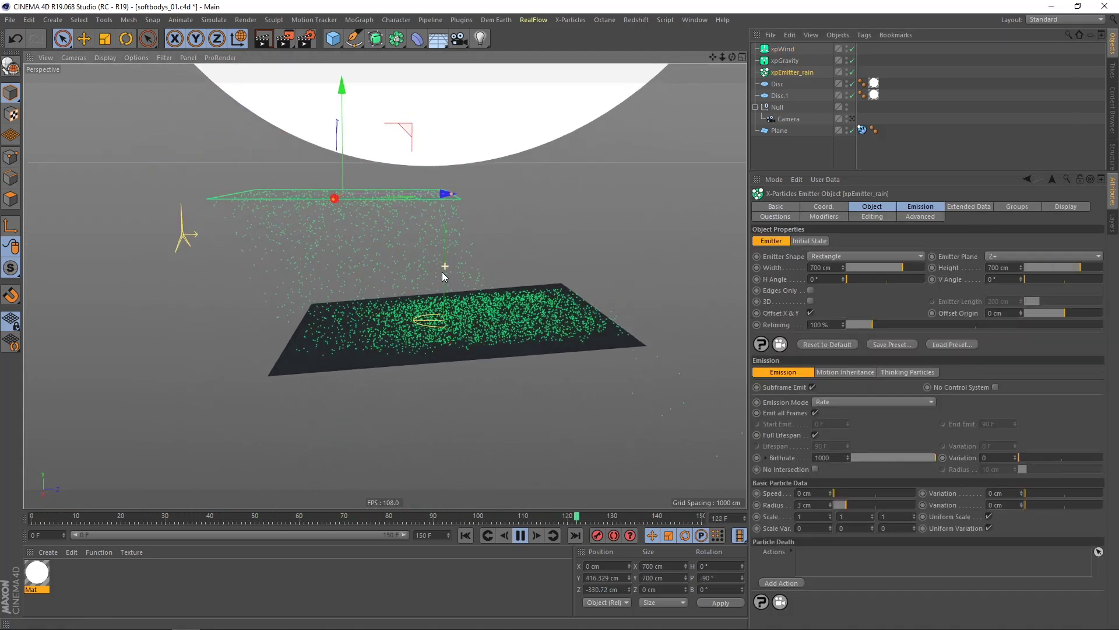
pyautogui.moveTo(435, 194); pyautogui.dragTo(458, 194)
pyautogui.moveTo(455, 309)
pyautogui.keyDown('alt'); pyautogui.mouseDown()
pyautogui.moveTo(456, 296)
pyautogui.moveTo(451, 308)
pyautogui.mouseUp(); pyautogui.keyUp('alt')
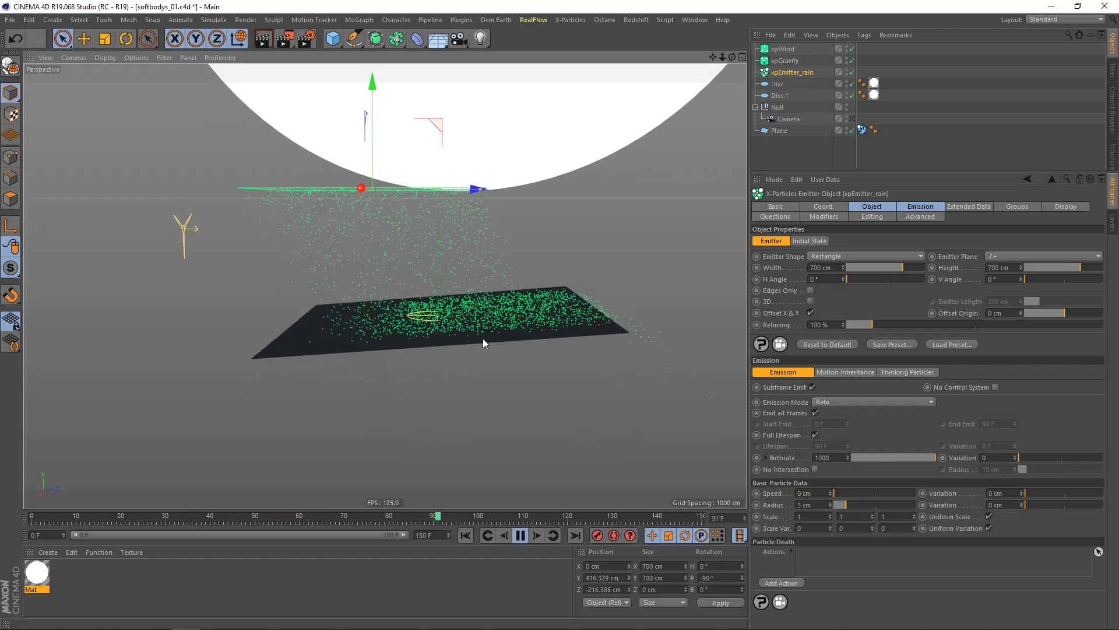
pyautogui.keyDown('alt'); pyautogui.moveTo(482, 295); pyautogui.dragTo(439, 295); pyautogui.keyUp('alt')
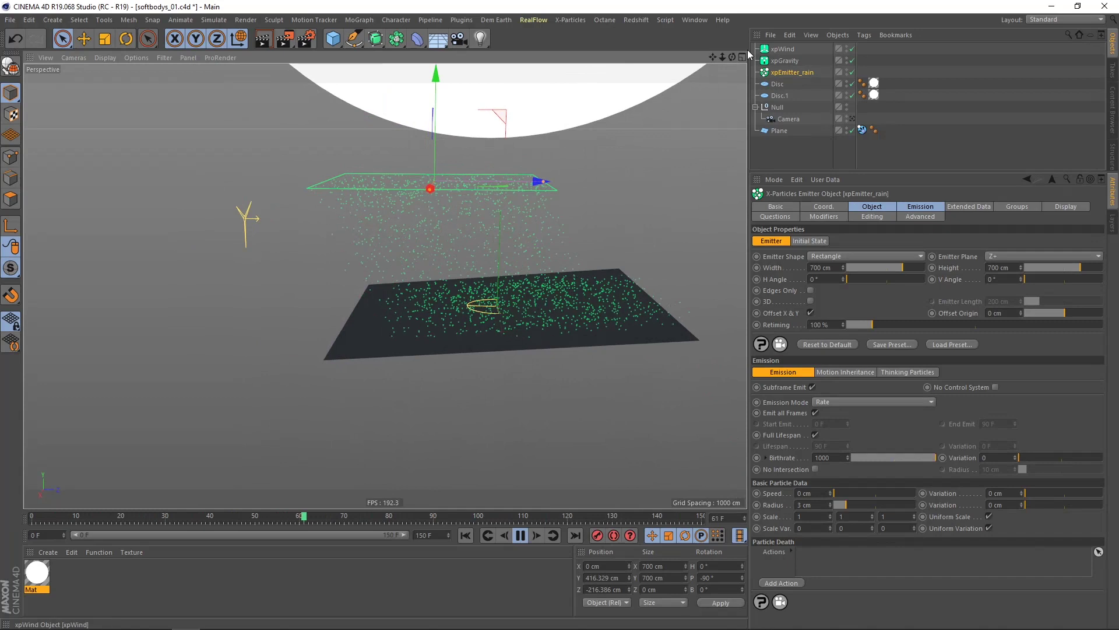
# - Add an xpTurbulence modifier to the particle simulation
pyautogui.click(570, 21)
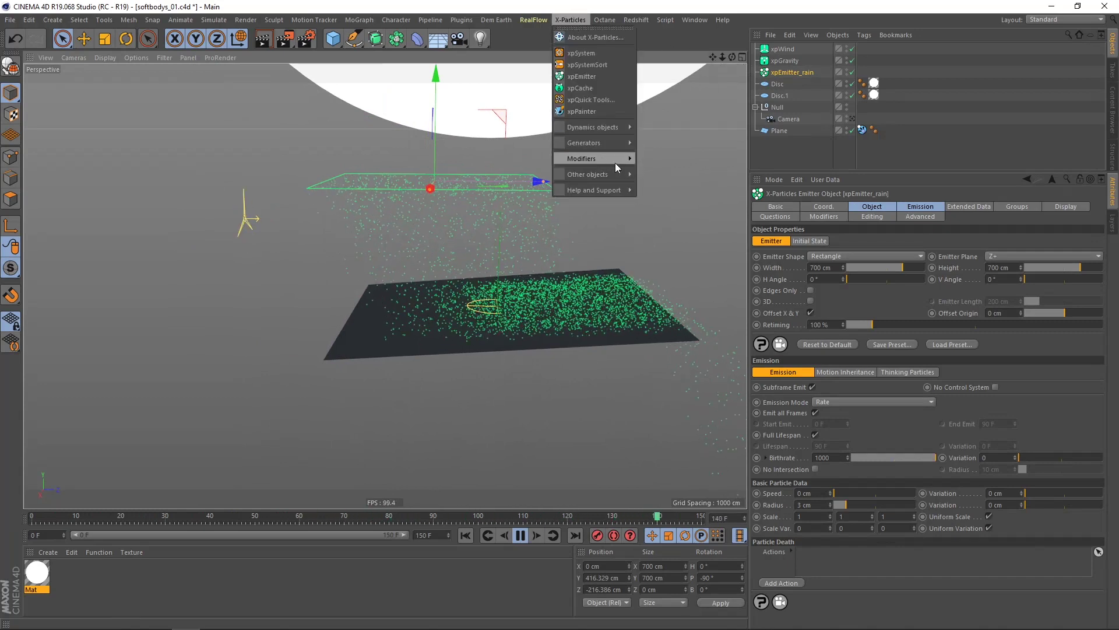
pyautogui.moveTo(653, 175)
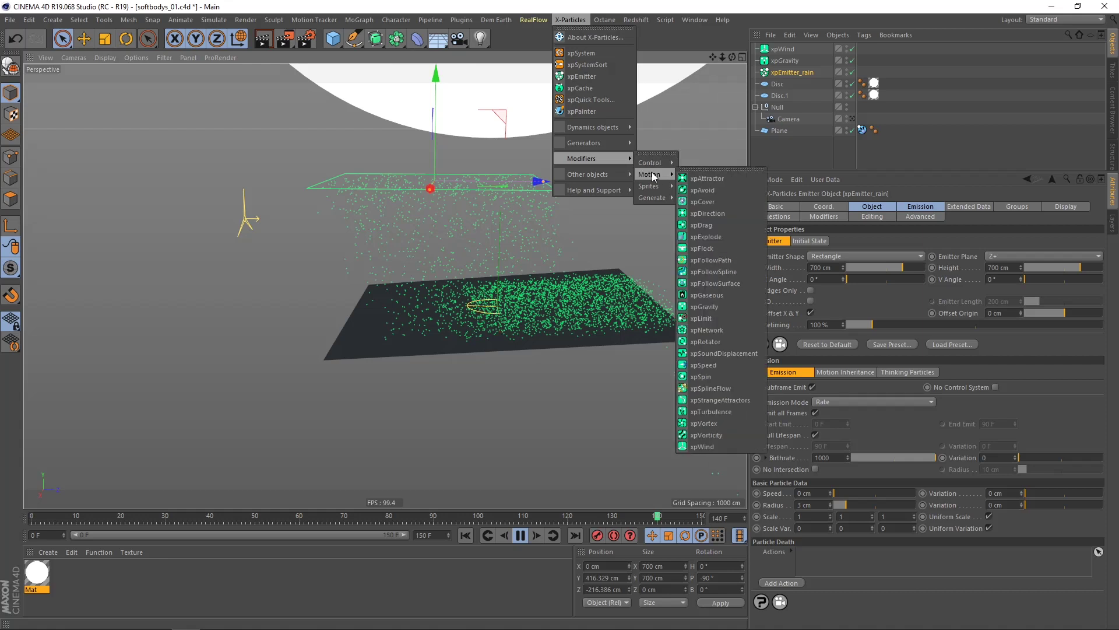
pyautogui.click(709, 411)
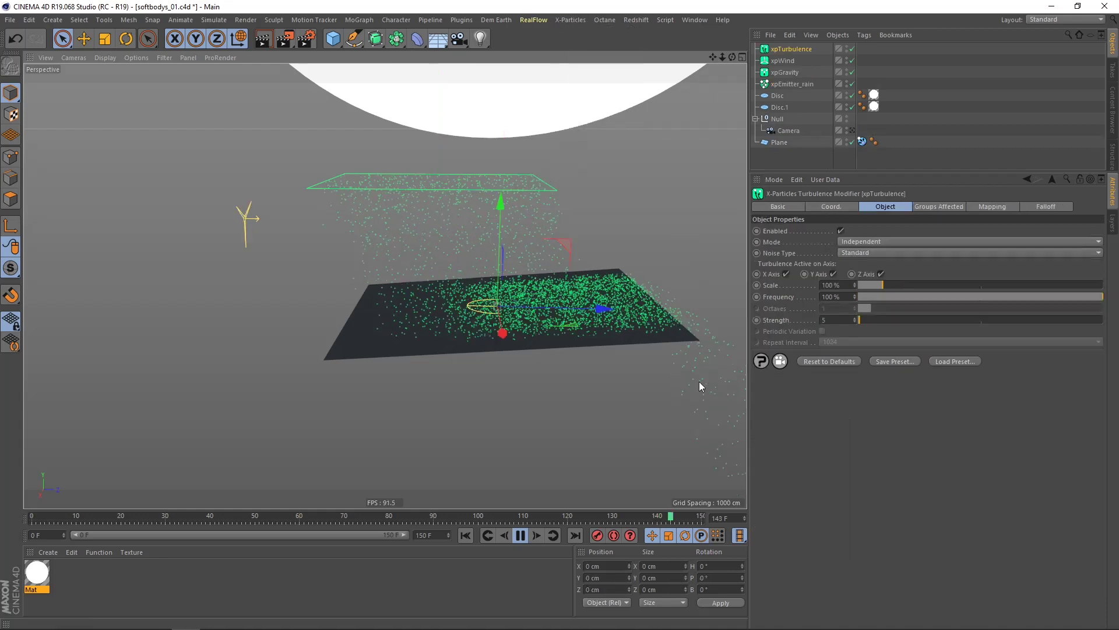
pyautogui.click(807, 52)
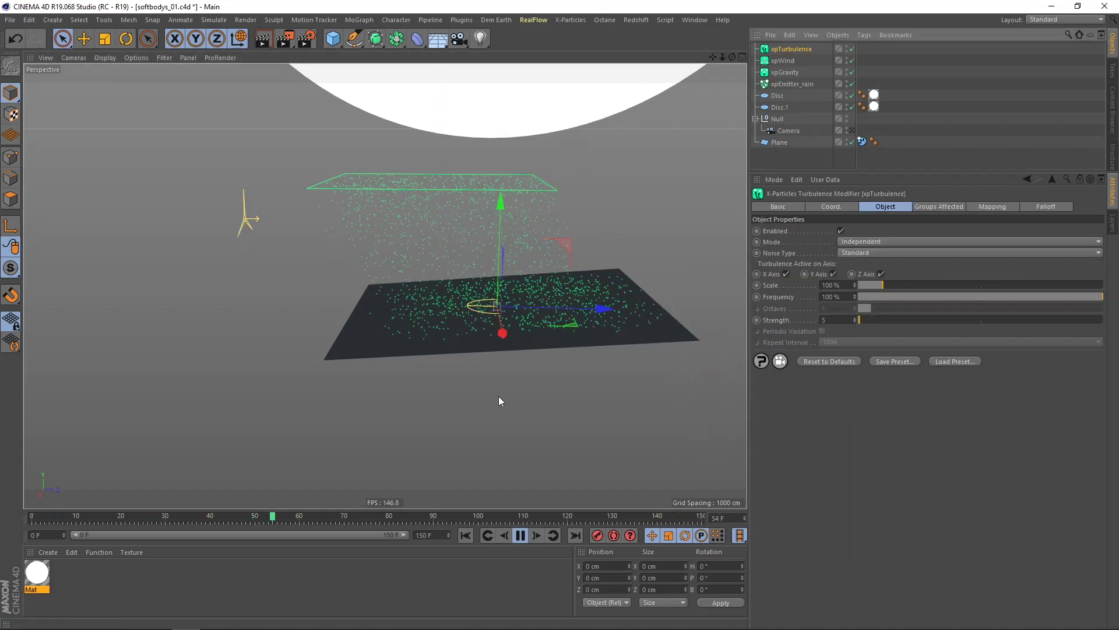
pyautogui.moveTo(515, 282)
pyautogui.keyDown('alt'); pyautogui.mouseDown()
pyautogui.moveTo(502, 285)
pyautogui.moveTo(514, 284)
pyautogui.mouseUp(); pyautogui.keyUp('alt')
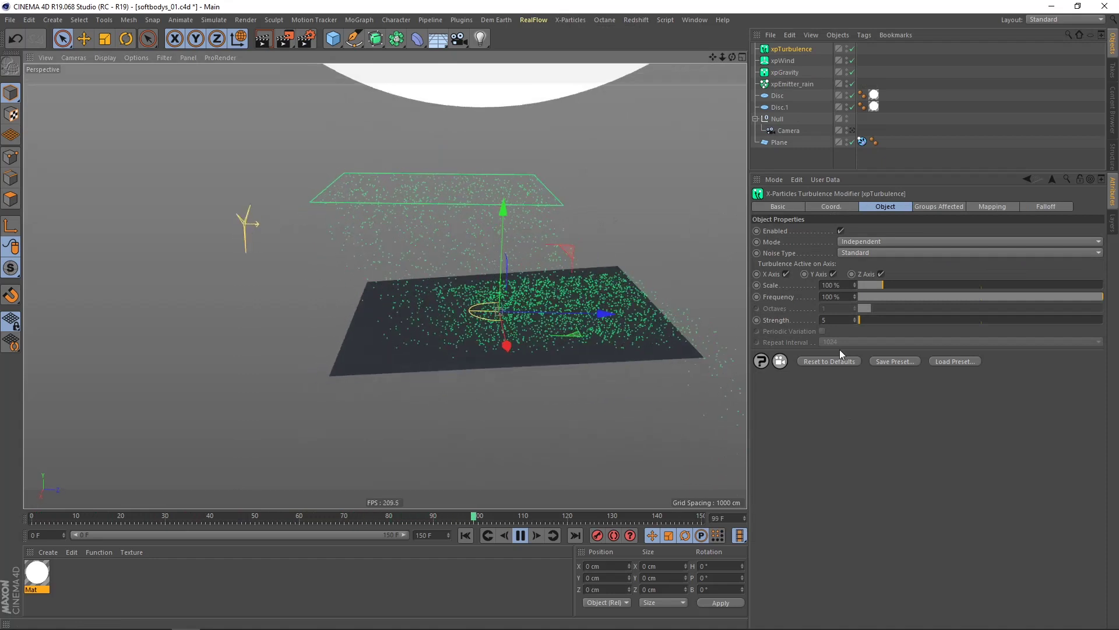
# - Try a turbulence strength of 50 and check its effect on the rain
pyautogui.doubleClick(826, 320)
pyautogui.write('500')
pyautogui.write('50')
pyautogui.press('Return')
pyautogui.moveTo(421, 324)
pyautogui.keyDown('alt'); pyautogui.mouseDown()
pyautogui.moveTo(445, 324)
pyautogui.moveTo(464, 372)
pyautogui.moveTo(420, 348)
pyautogui.moveTo(423, 310)
pyautogui.moveTo(428, 321)
pyautogui.mouseUp(); pyautogui.keyUp('alt')
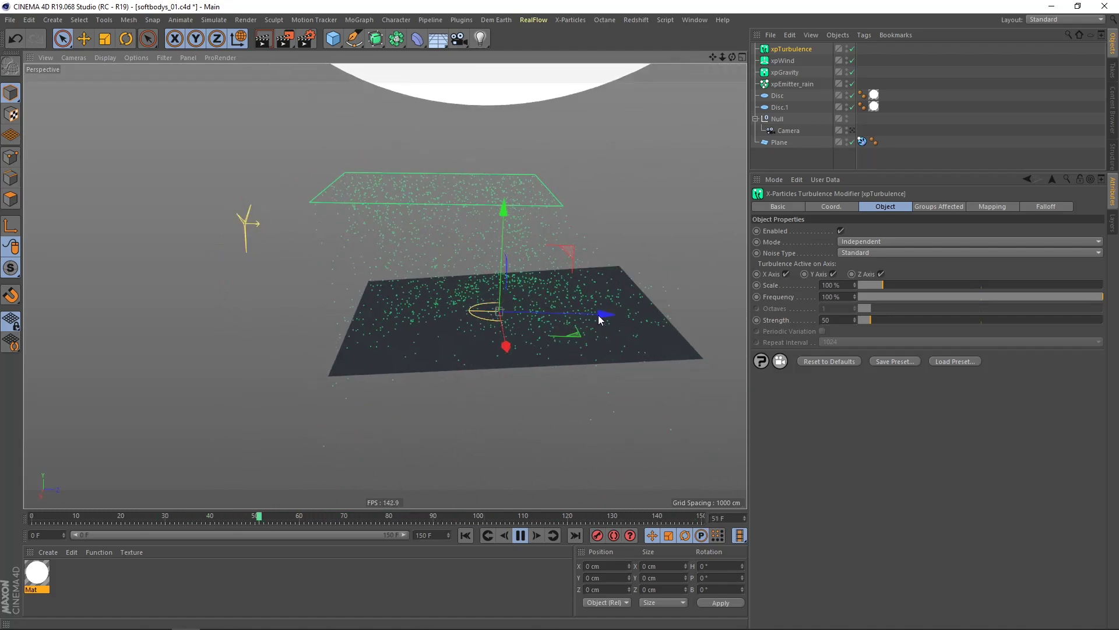
# - Set the turbulence scale to 300 % and its strength to 5, checking the rain from several angles
pyautogui.doubleClick(831, 285)
pyautogui.write('300')
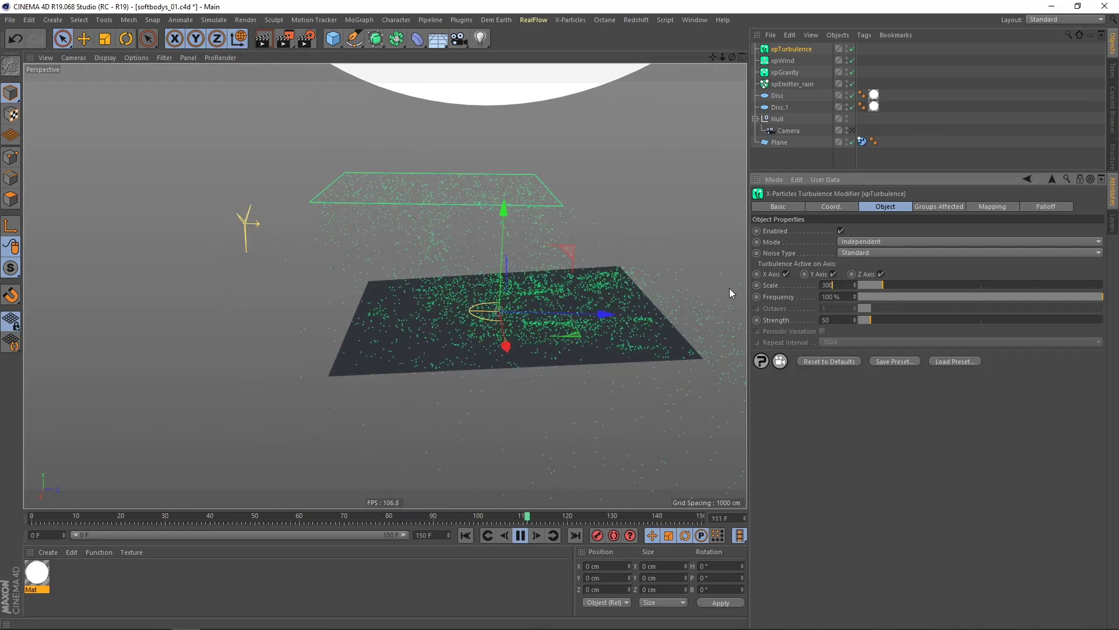
pyautogui.press('Return')
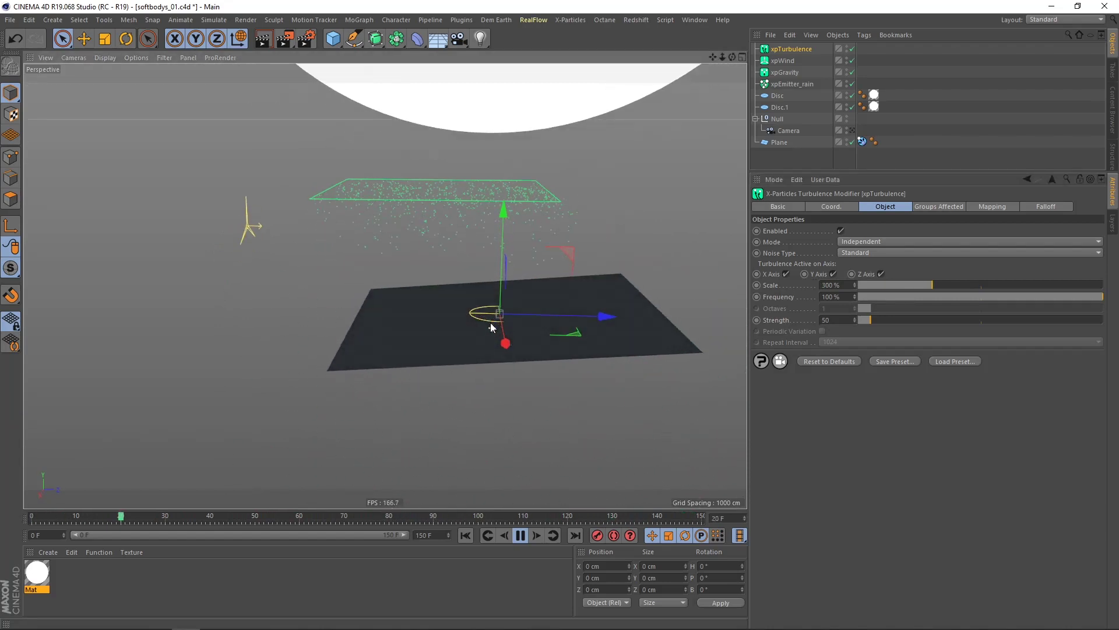
pyautogui.doubleClick(843, 317)
pyautogui.write('5')
pyautogui.press('Return')
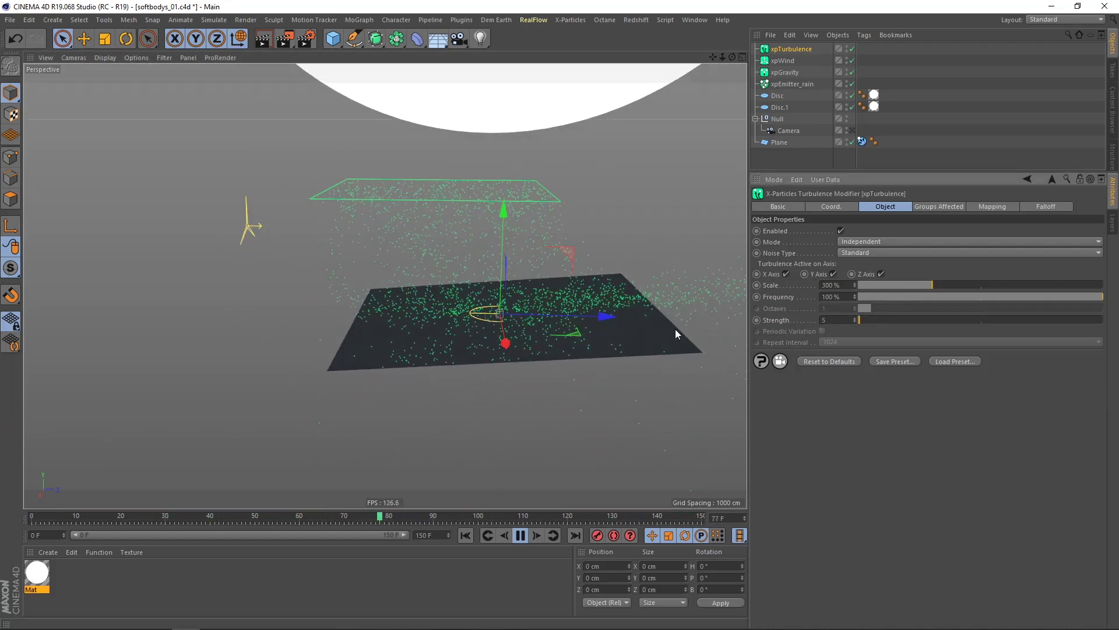
pyautogui.keyDown('alt'); pyautogui.moveTo(430, 317); pyautogui.dragTo(424, 324); pyautogui.keyUp('alt')
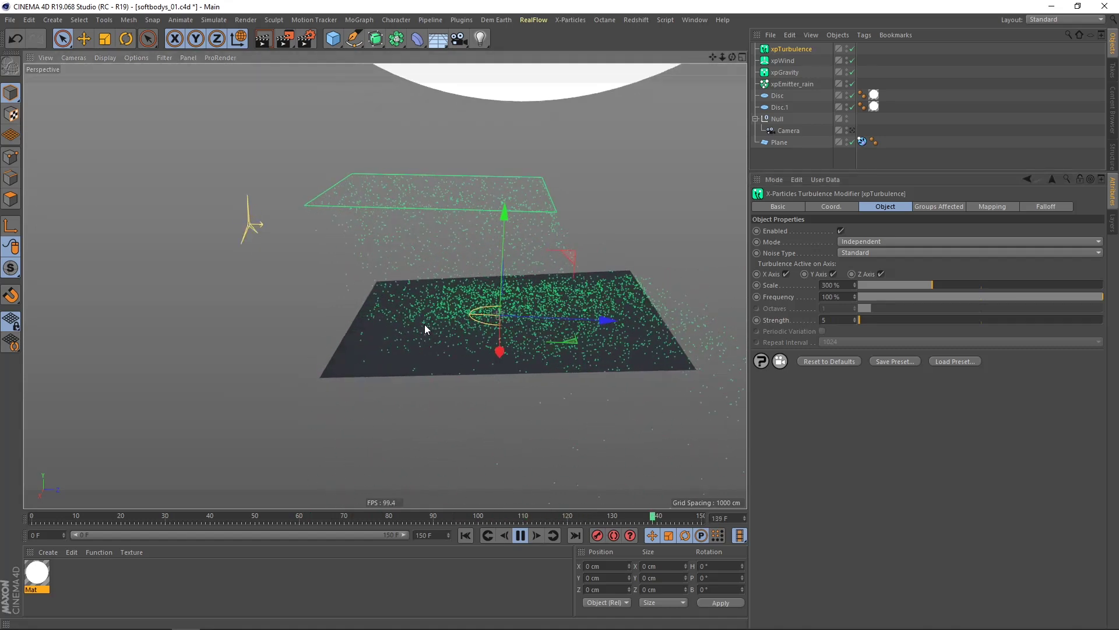
pyautogui.keyDown('alt'); pyautogui.moveTo(439, 324); pyautogui.dragTo(446, 298); pyautogui.keyUp('alt')
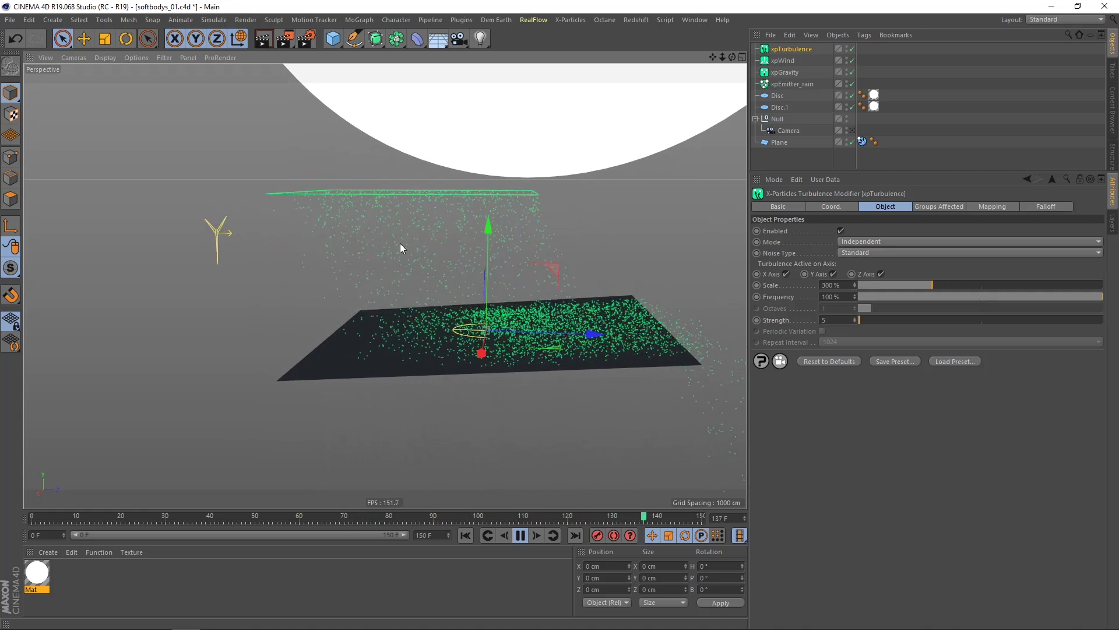
pyautogui.keyDown('alt'); pyautogui.moveTo(436, 315); pyautogui.dragTo(434, 316); pyautogui.keyUp('alt')
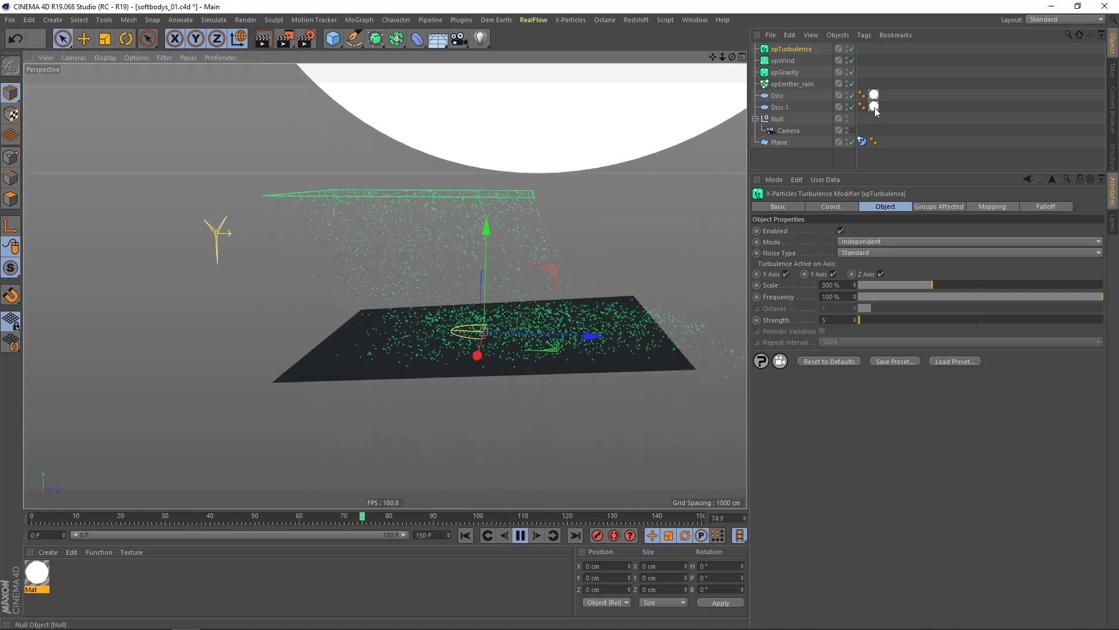
# - Change the rain emitter's particle editor display to Lines
pyautogui.click(792, 84)
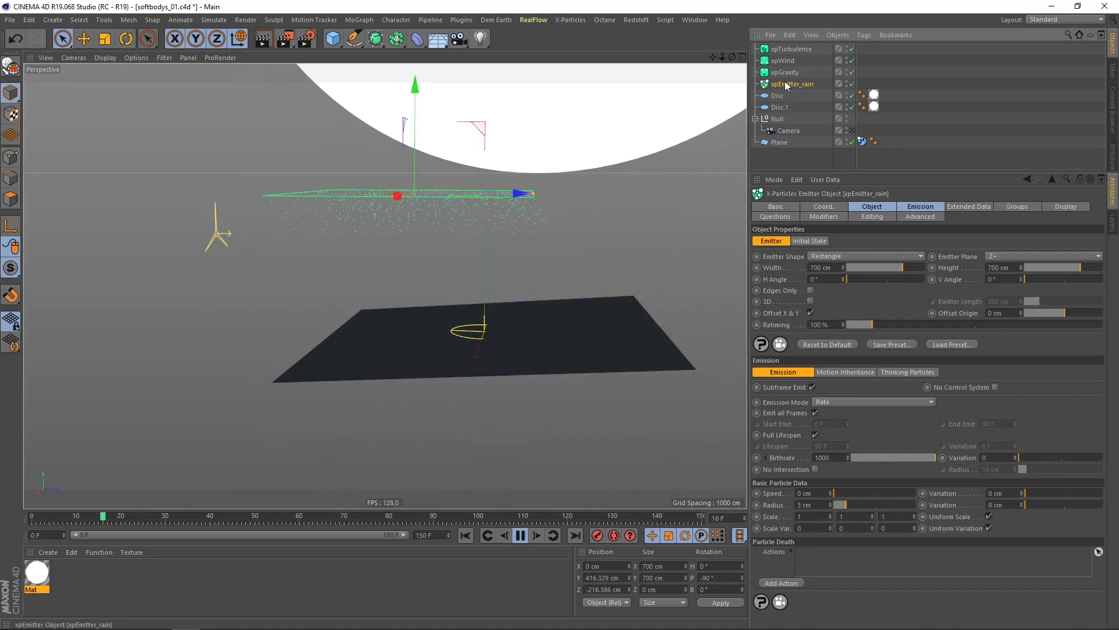
pyautogui.click(1060, 207)
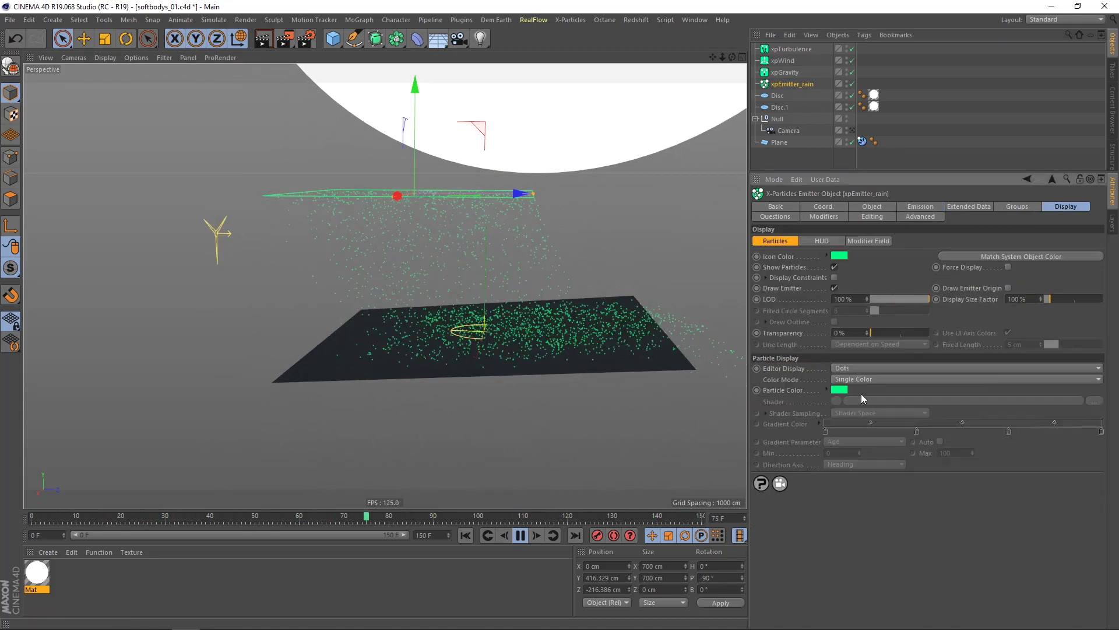
pyautogui.click(858, 368)
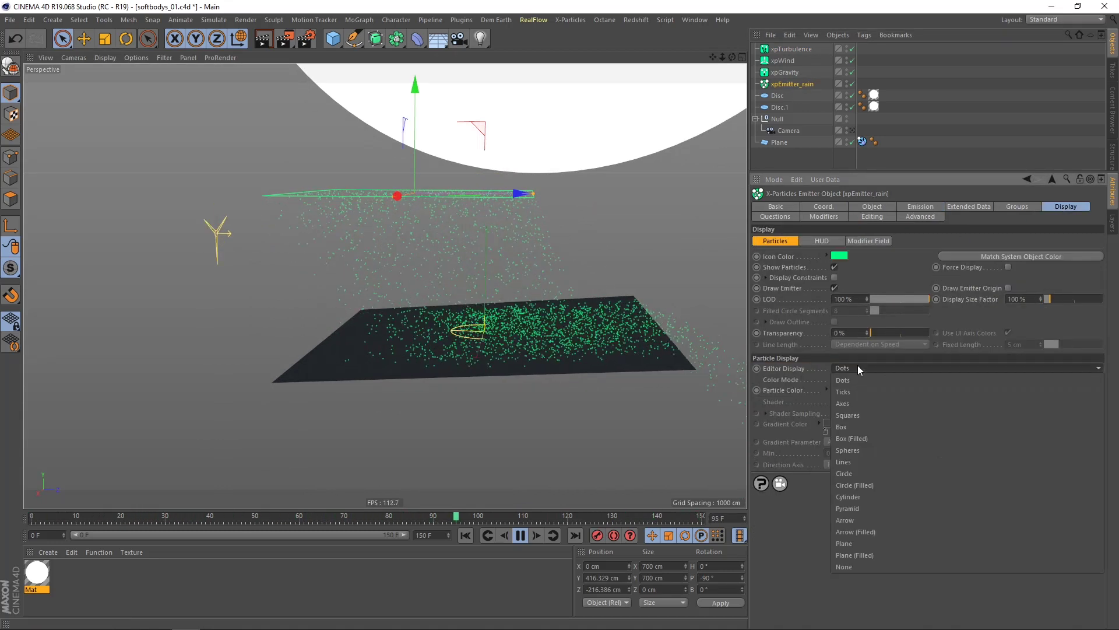
pyautogui.click(820, 369)
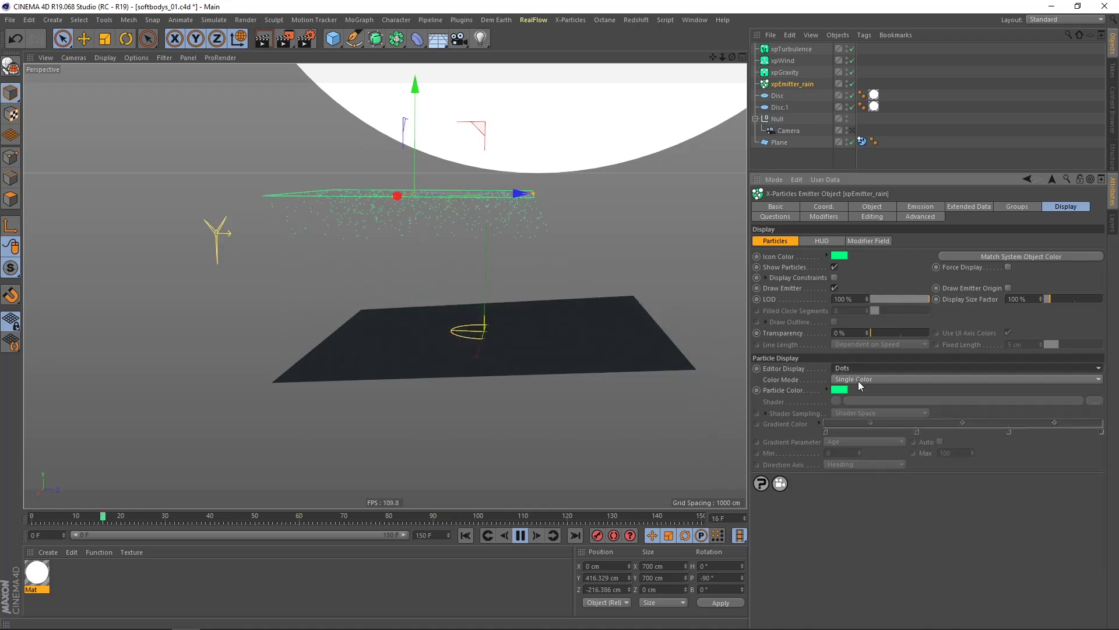
pyautogui.click(860, 366)
pyautogui.click(856, 462)
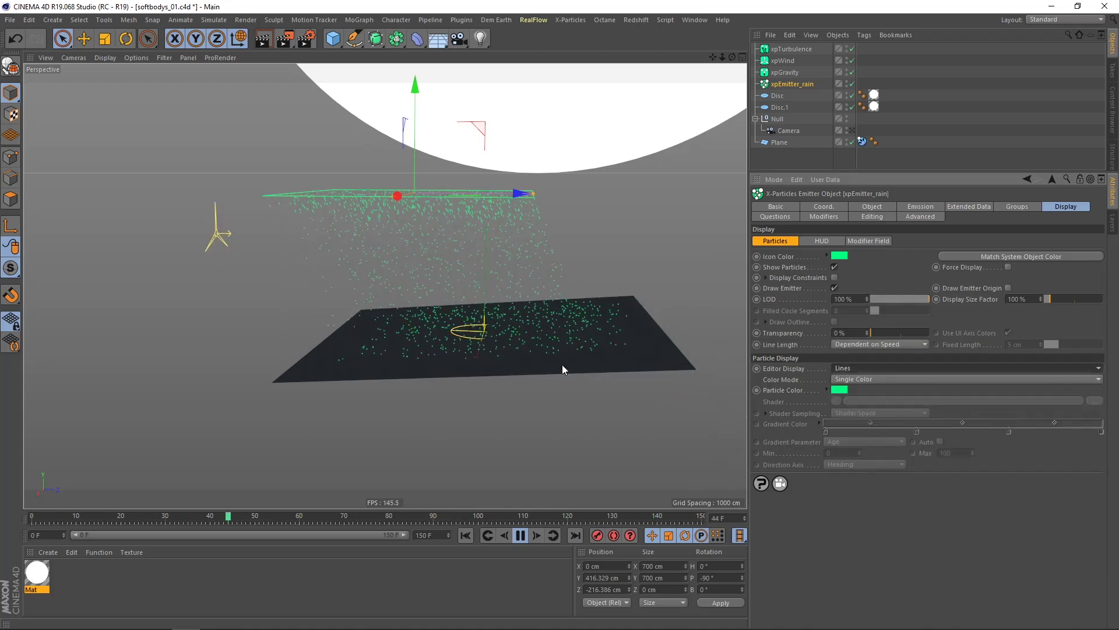
pyautogui.keyDown('alt'); pyautogui.moveTo(437, 354); pyautogui.dragTo(392, 367); pyautogui.keyUp('alt')
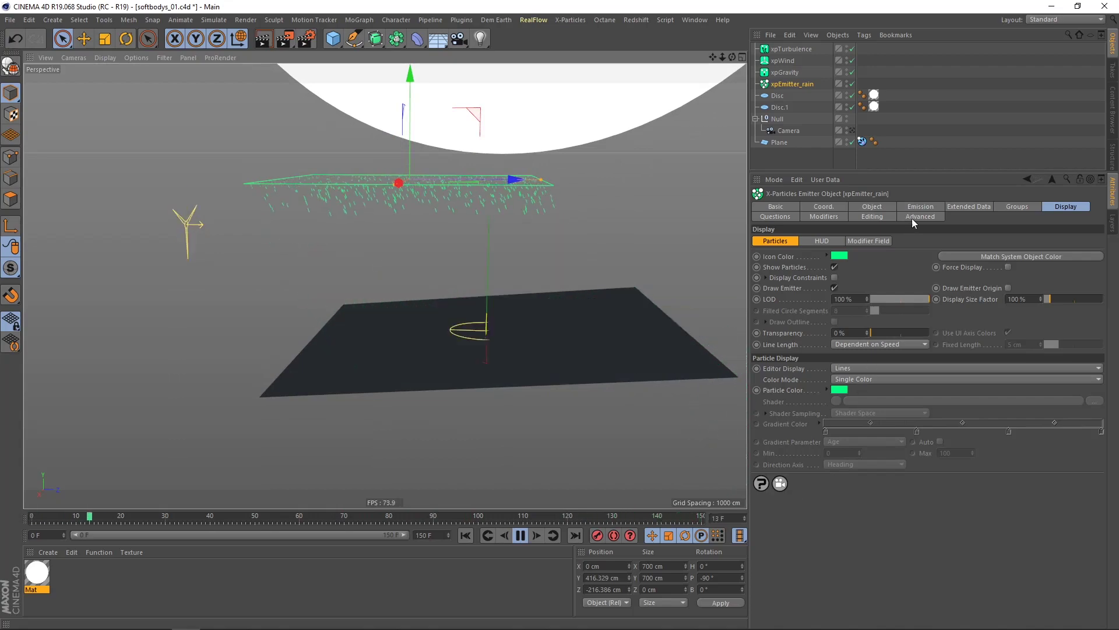
# - Set the rain particles' color mode to Gradient (Parameter) and invert the gradient to run from white to blue
pyautogui.click(852, 379)
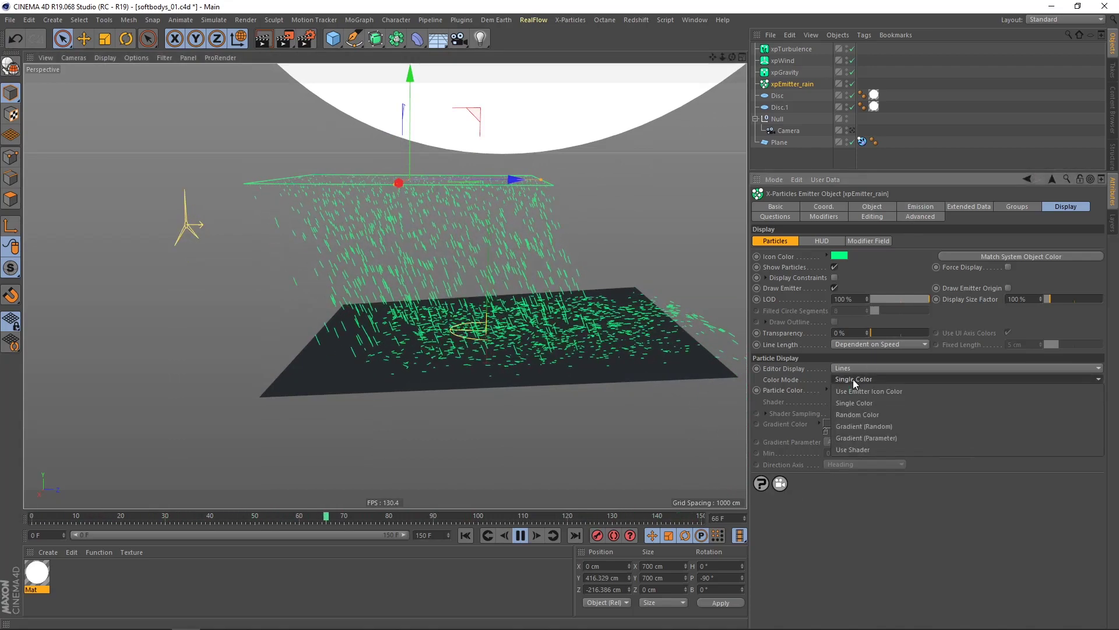
pyautogui.click(862, 439)
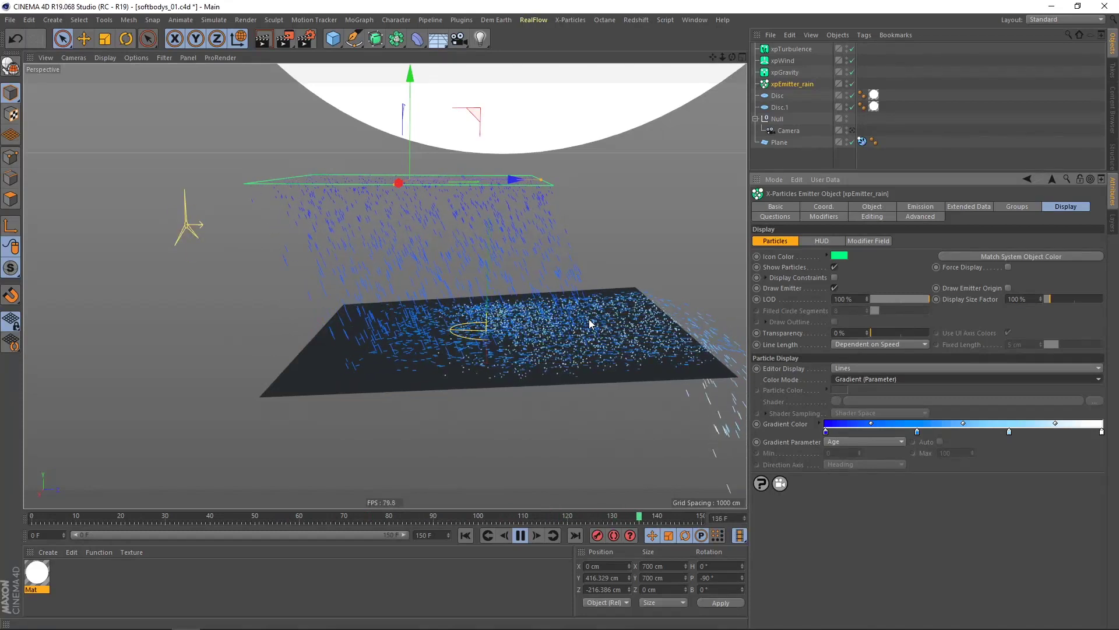
pyautogui.rightClick(952, 429)
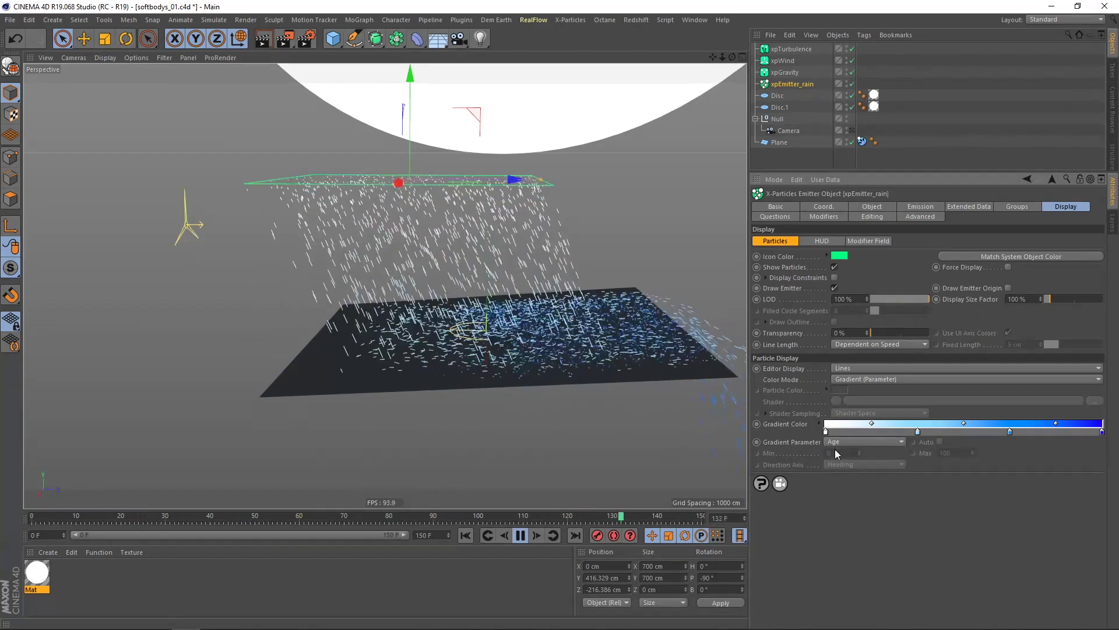
pyautogui.click(849, 448)
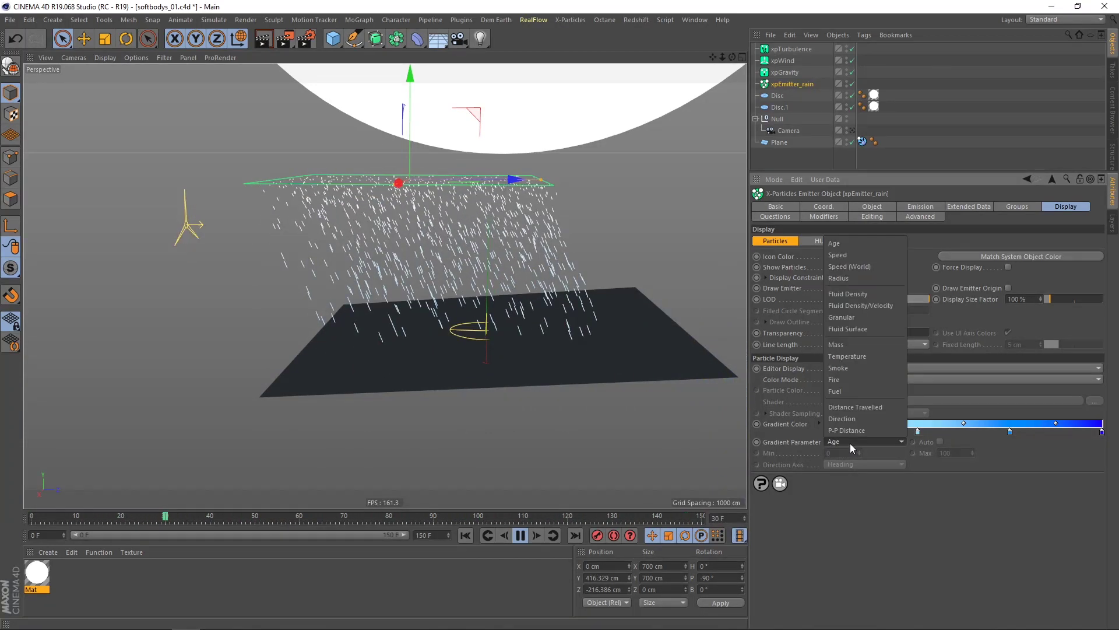
pyautogui.click(852, 518)
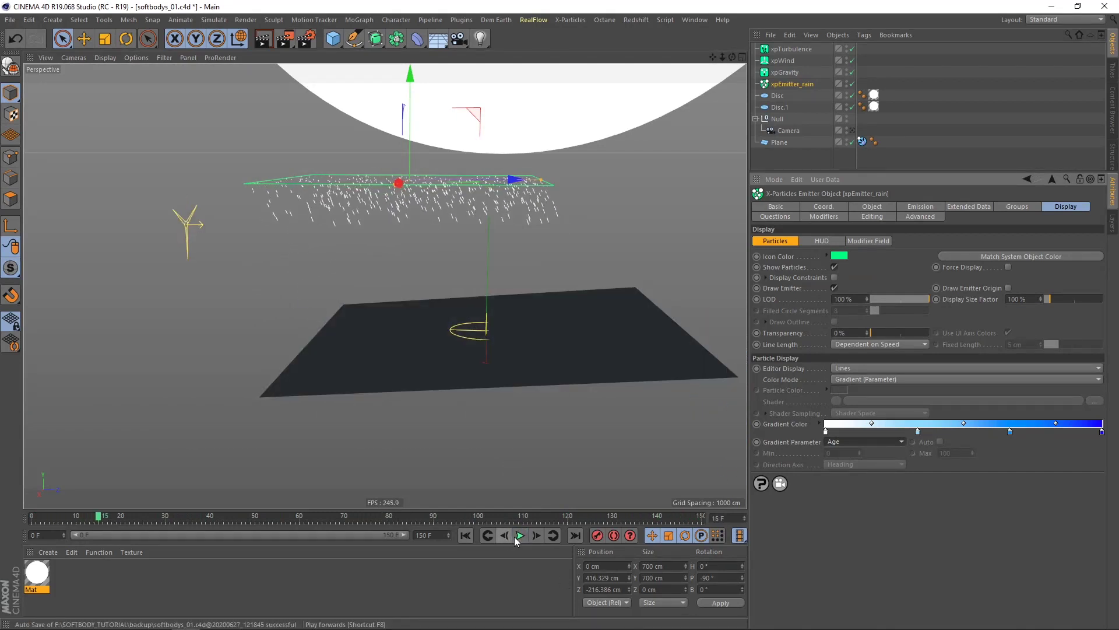
# - Set the rain emitter's particle radius to 0.17 cm with a variation of 0.13 cm
pyautogui.keyDown('alt'); pyautogui.moveTo(465, 342); pyautogui.dragTo(453, 294); pyautogui.keyUp('alt')
pyautogui.keyDown('alt'); pyautogui.moveTo(439, 256); pyautogui.dragTo(446, 285); pyautogui.keyUp('alt')
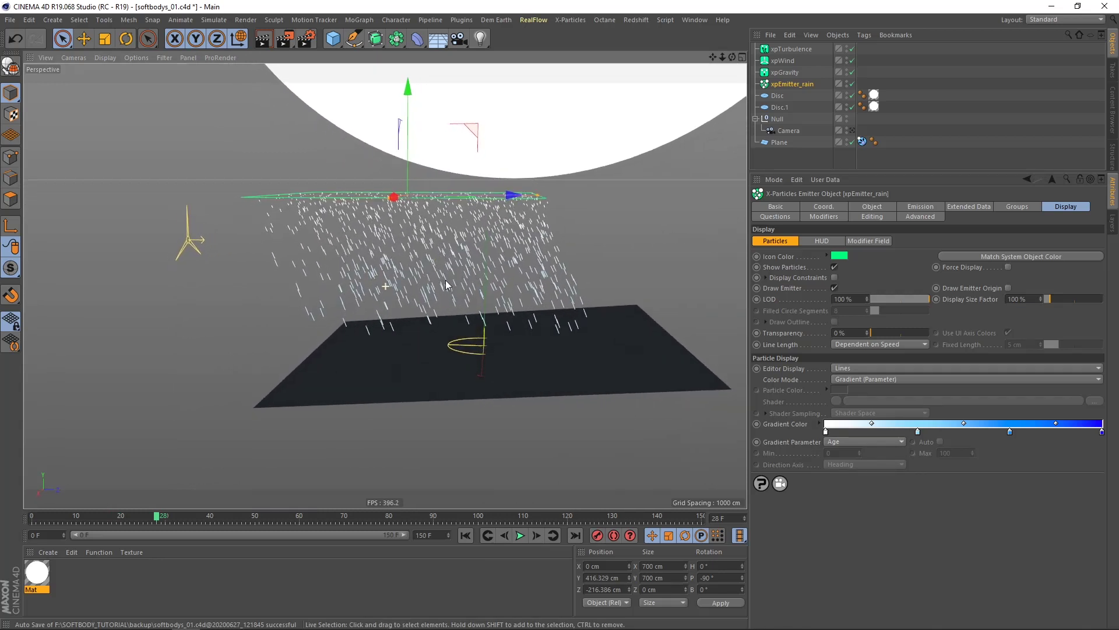
pyautogui.scroll(1, 449, 274)
pyautogui.scroll(-1, 448, 272)
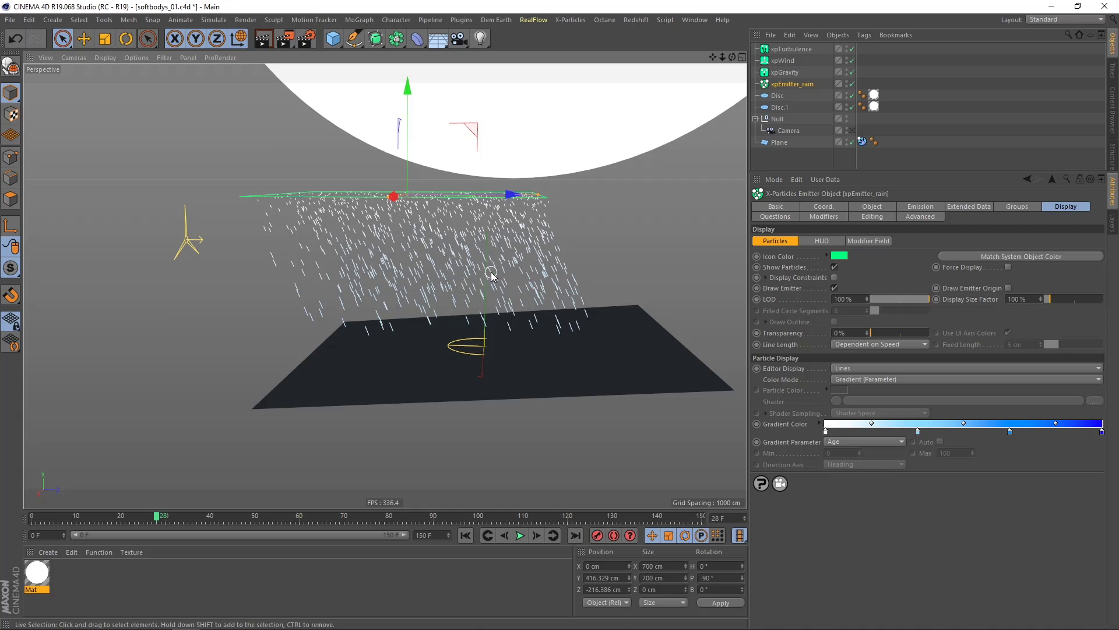
pyautogui.click(874, 207)
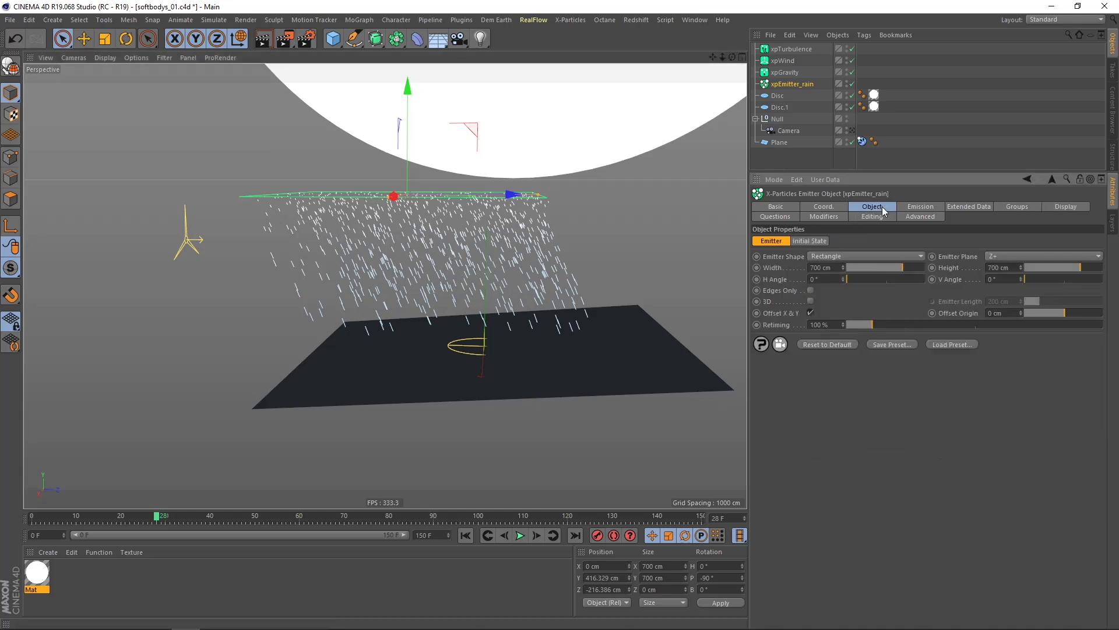
pyautogui.click(919, 207)
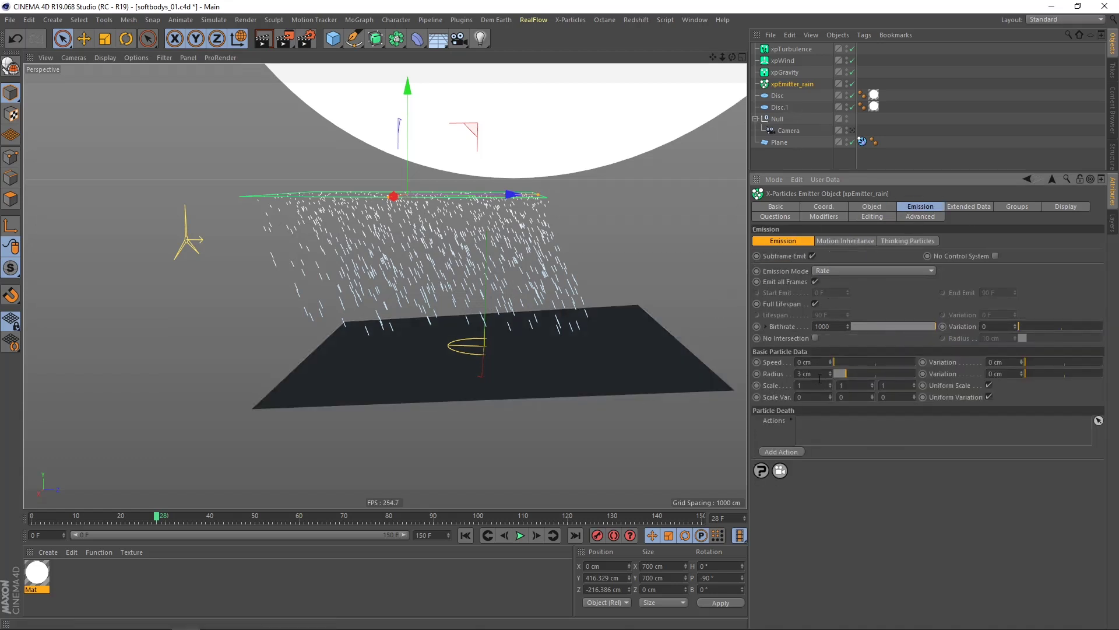
pyautogui.write('.17')
pyautogui.press('Return')
pyautogui.moveTo(499, 330)
pyautogui.keyDown('alt'); pyautogui.mouseDown()
pyautogui.moveTo(500, 356)
pyautogui.moveTo(512, 341)
pyautogui.mouseUp(); pyautogui.keyUp('alt')
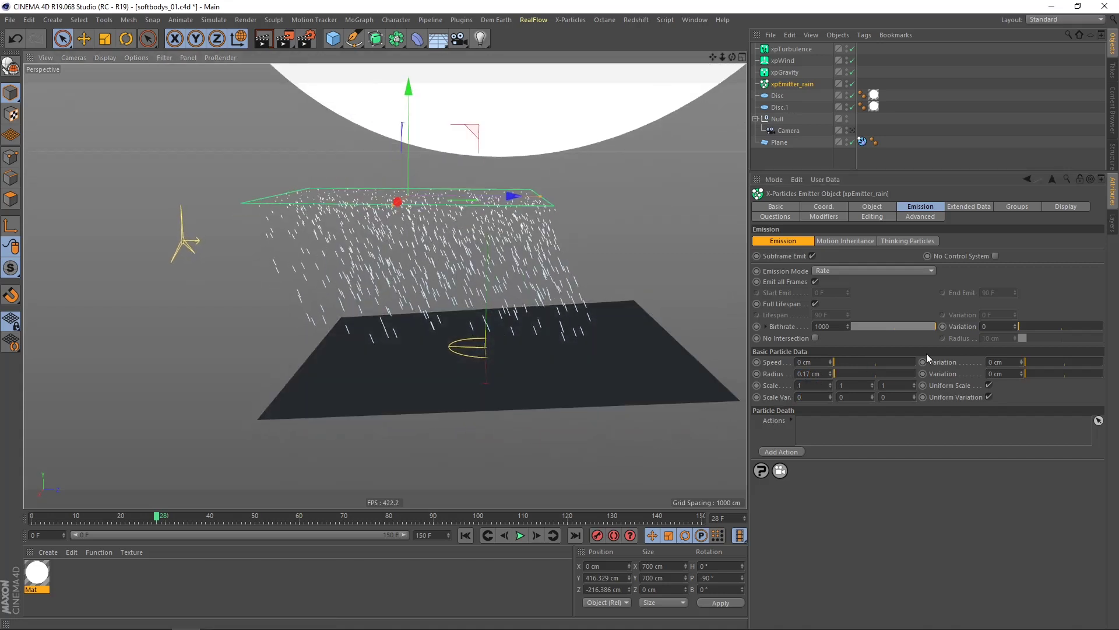
pyautogui.click(1008, 374)
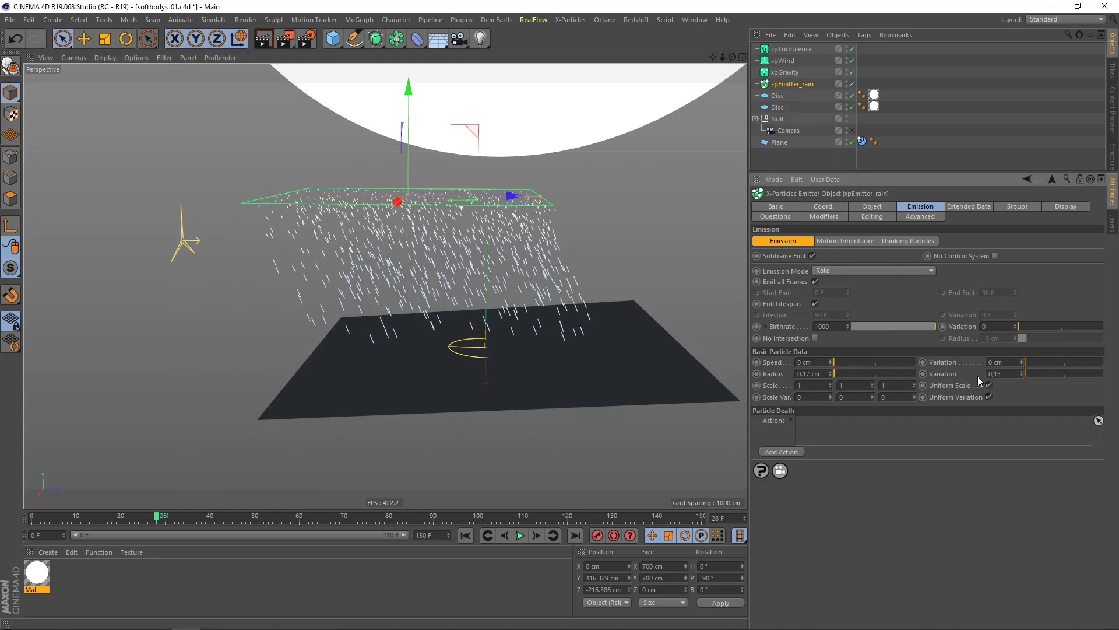
pyautogui.keyDown('alt'); pyautogui.moveTo(530, 379); pyautogui.dragTo(532, 375); pyautogui.keyUp('alt')
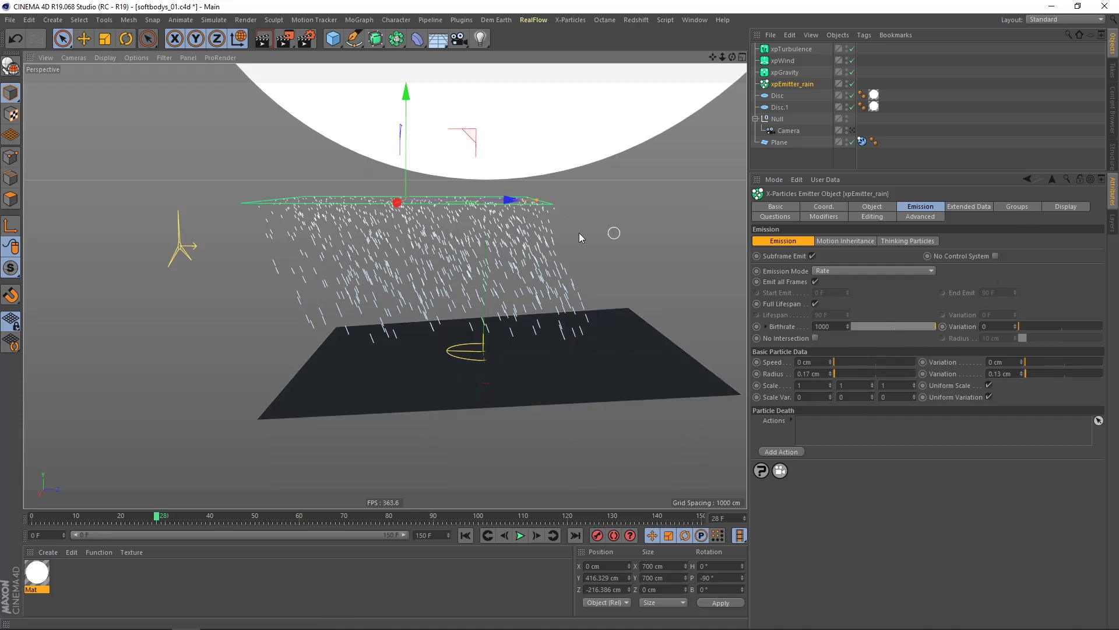
# - Drive the rain's color gradient by Radius, ranging from a minimum of 0.04 cm to a maximum of 0.3 cm
pyautogui.click(1062, 209)
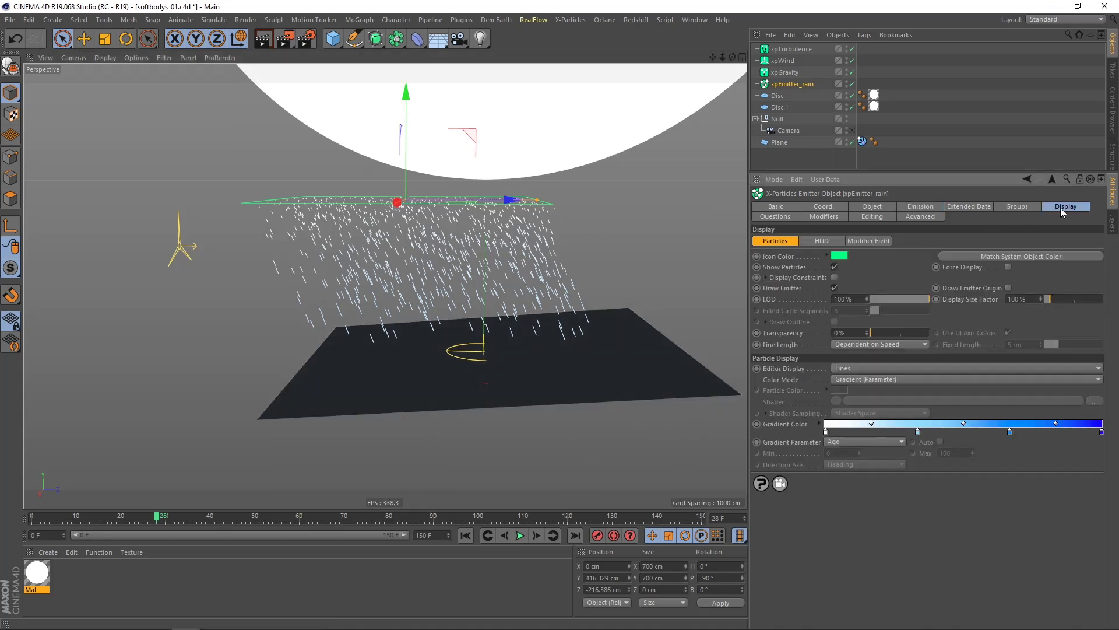
pyautogui.click(835, 443)
pyautogui.click(845, 279)
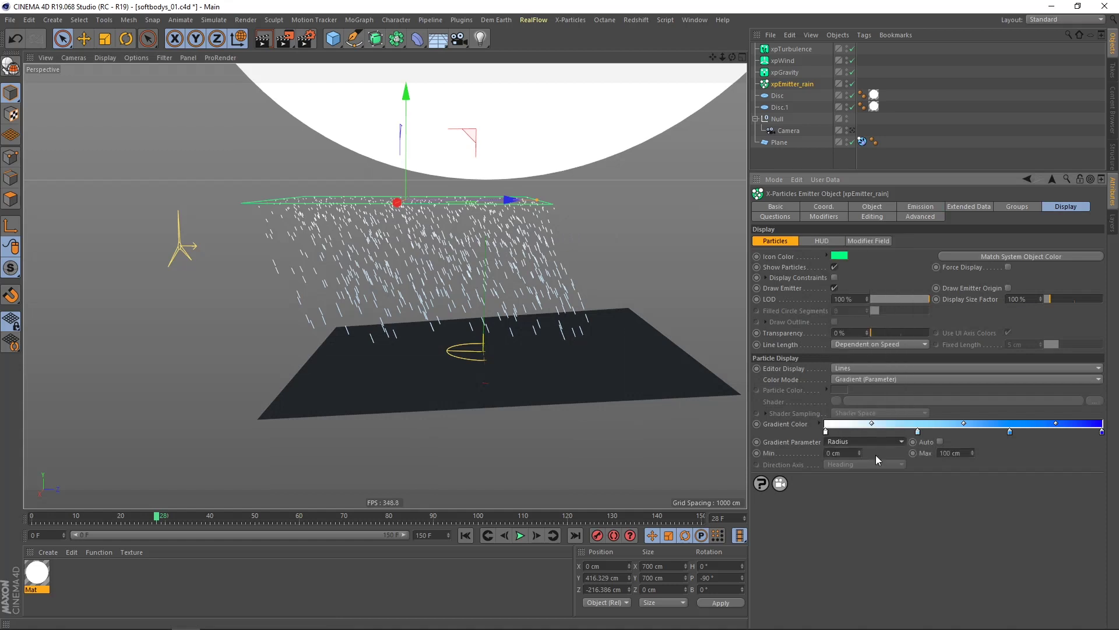
pyautogui.moveTo(847, 452); pyautogui.dragTo(821, 453)
pyautogui.write('0.01')
pyautogui.press('Return')
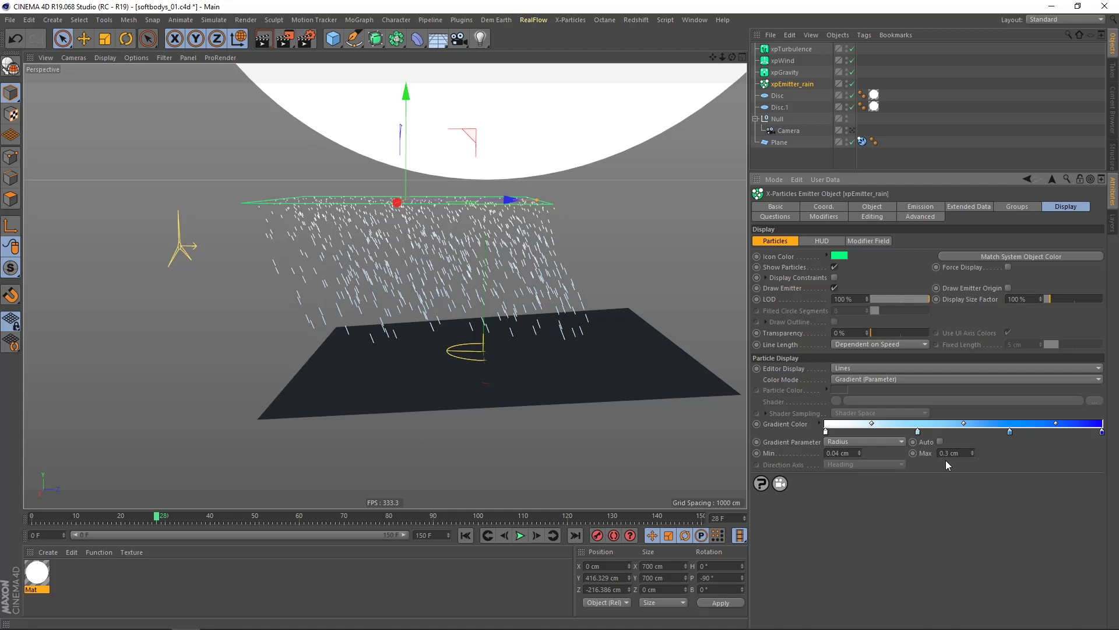
# - Play the rain from the first frame, pause it and inspect the radius-based coloring from different angles
pyautogui.click(466, 535)
pyautogui.click(520, 535)
pyautogui.click(520, 537)
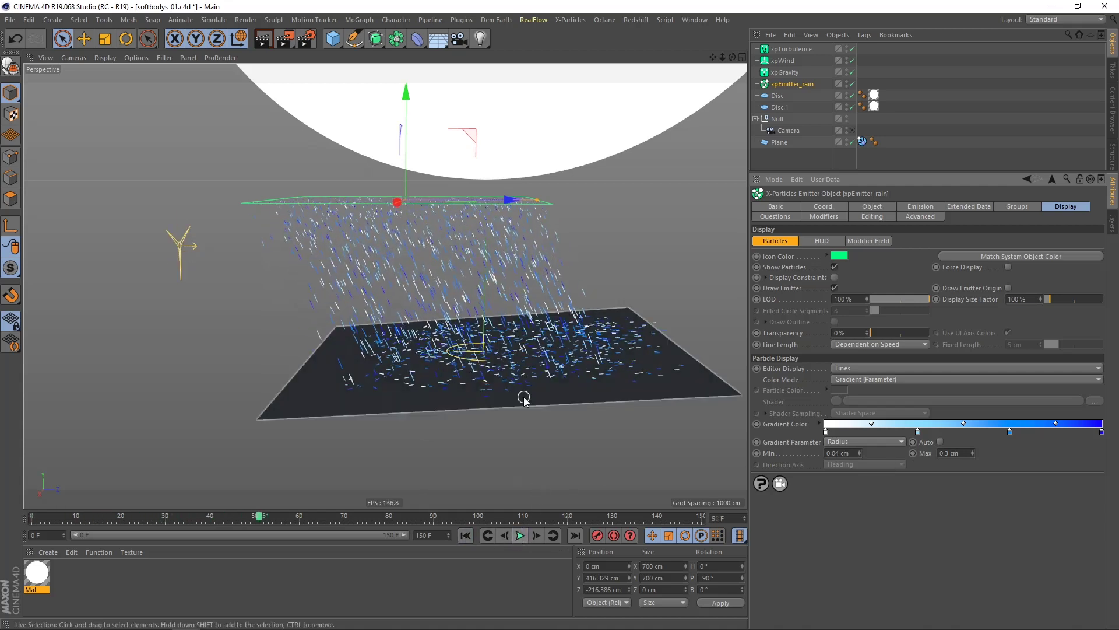
pyautogui.moveTo(529, 379)
pyautogui.keyDown('alt'); pyautogui.mouseDown()
pyautogui.moveTo(510, 385)
pyautogui.moveTo(523, 379)
pyautogui.mouseUp(); pyautogui.keyUp('alt')
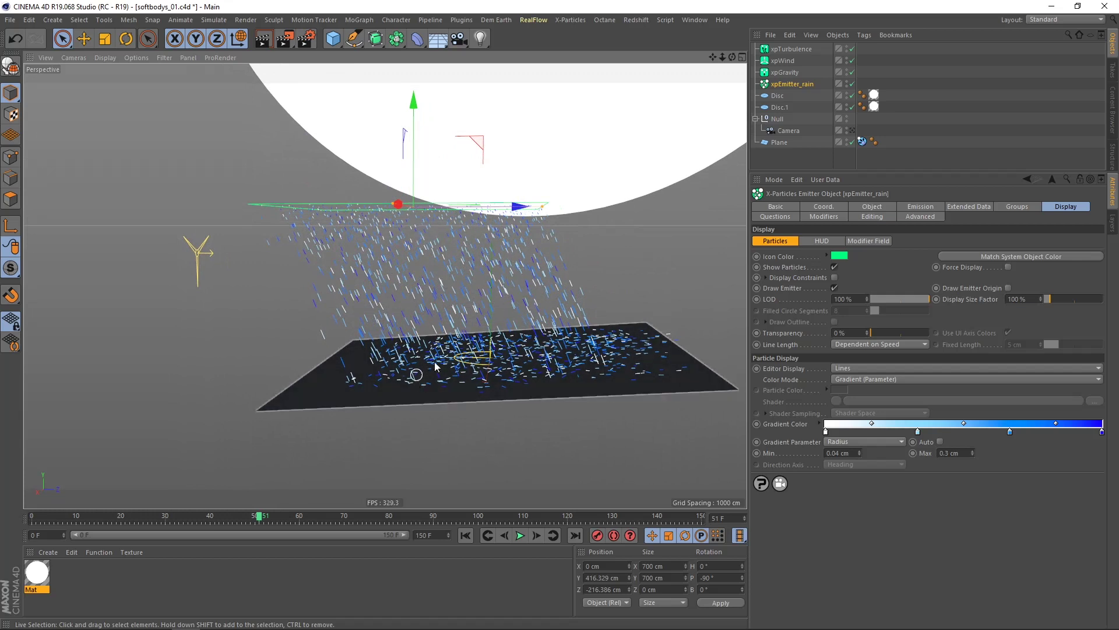
pyautogui.keyDown('alt'); pyautogui.moveTo(522, 359); pyautogui.dragTo(524, 364); pyautogui.keyUp('alt')
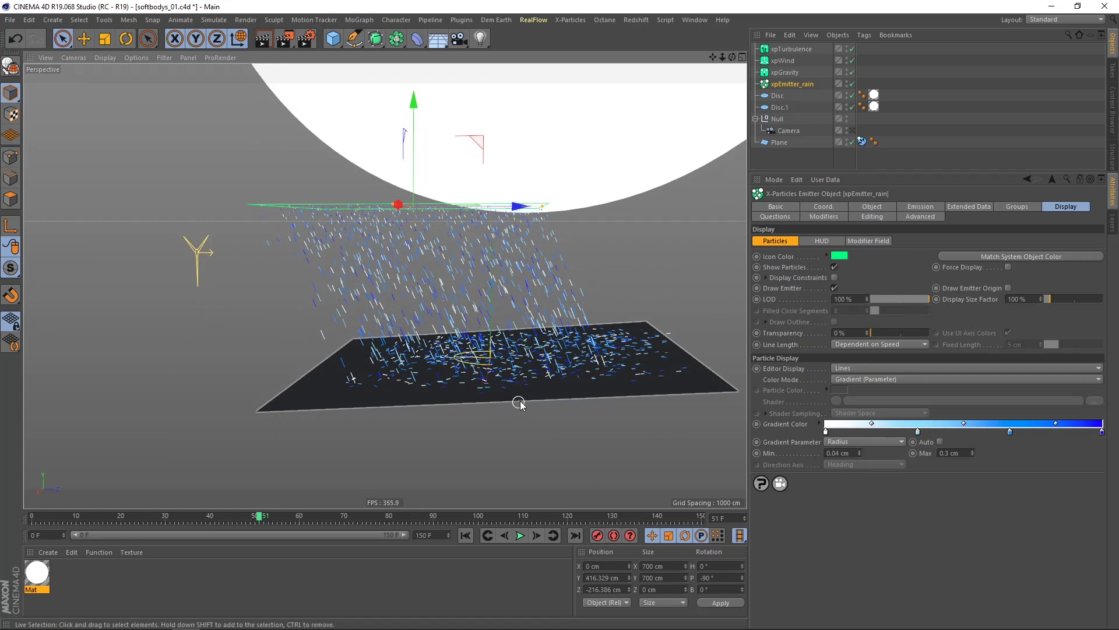
# - Add an xpSpeed motion modifier to the particle simulation
pyautogui.click(575, 23)
pyautogui.moveTo(601, 154)
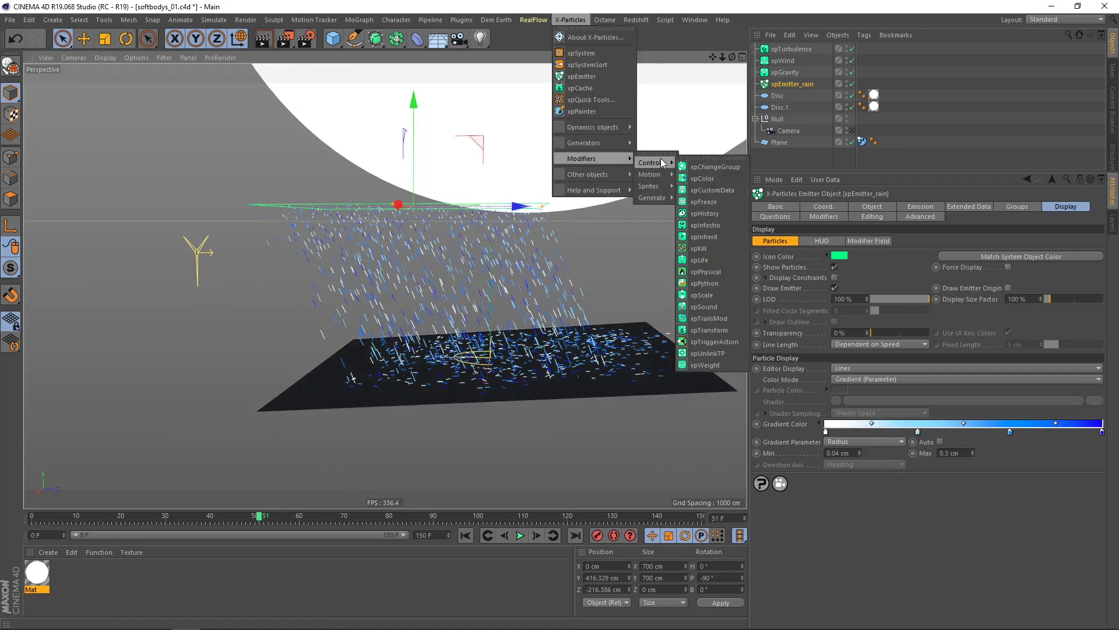
pyautogui.moveTo(660, 175)
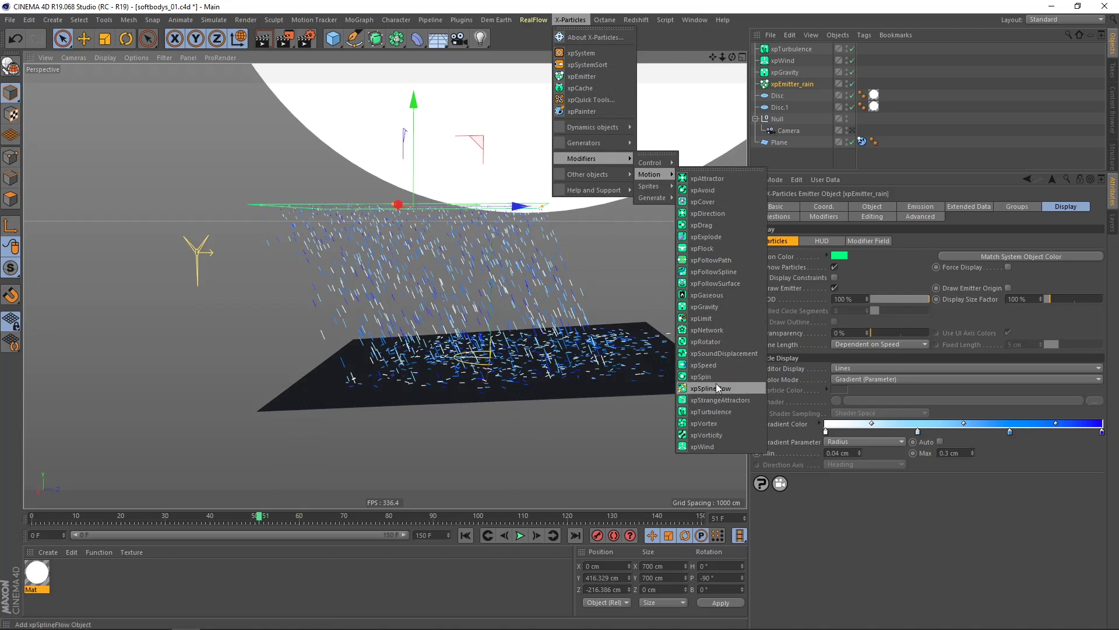
pyautogui.click(716, 365)
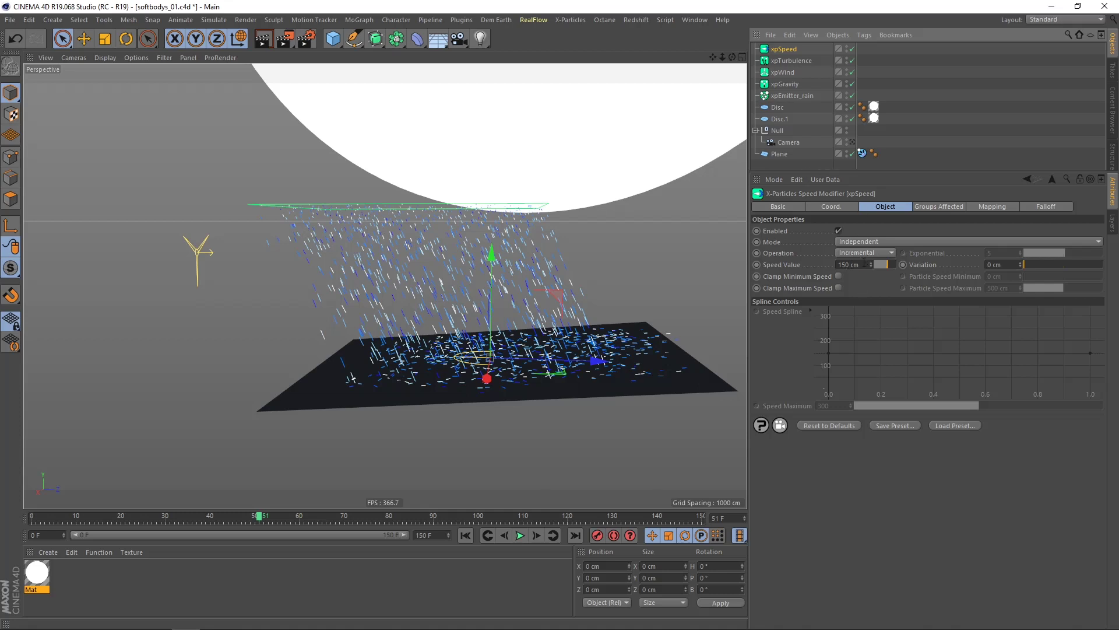
# - Set the xpSpeed modifier's speed value to 0 cm and enable clamping of the maximum speed
pyautogui.moveTo(863, 263); pyautogui.dragTo(832, 279)
pyautogui.write('0')
pyautogui.press('Return')
pyautogui.click(838, 288)
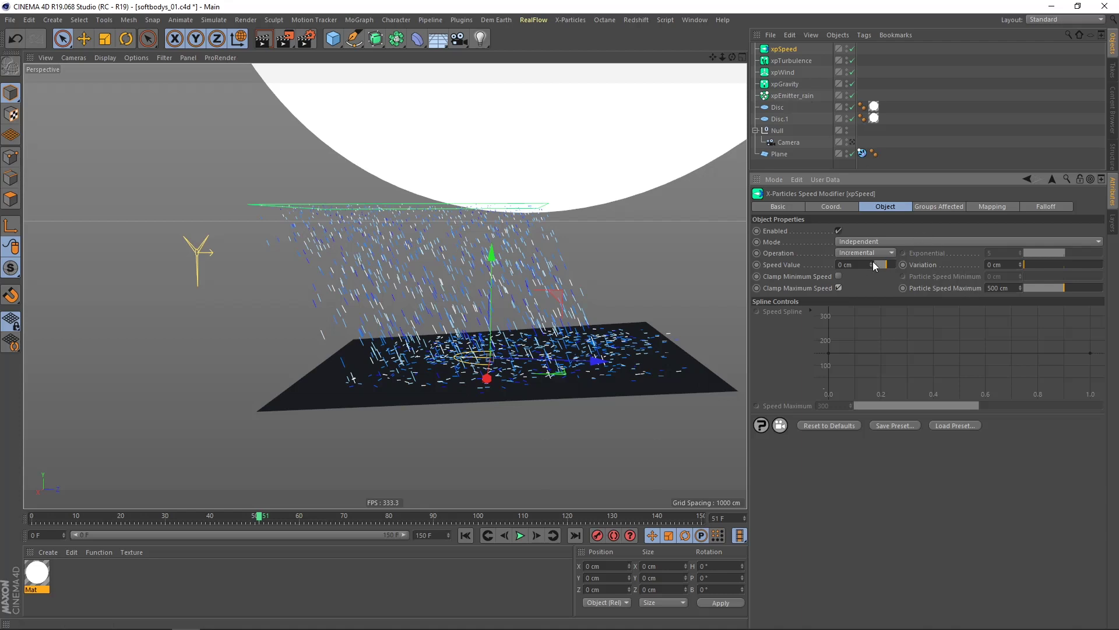
# - Add a mapping to the xpSpeed modifier that controls the Particle Speed Maximum parameter
pyautogui.click(989, 207)
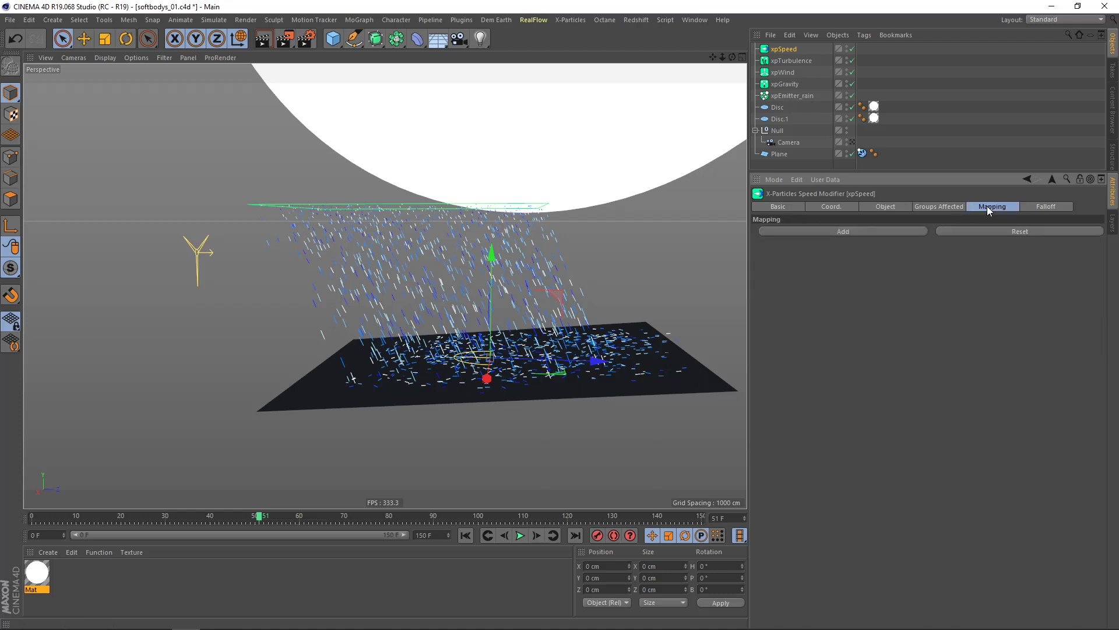
pyautogui.click(855, 232)
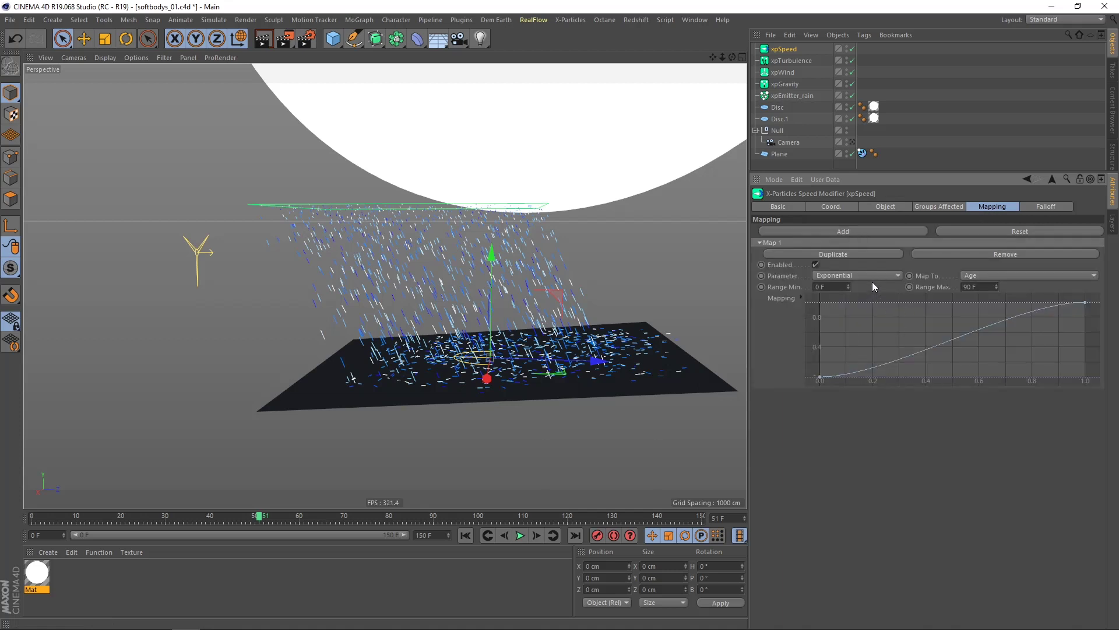
pyautogui.click(895, 277)
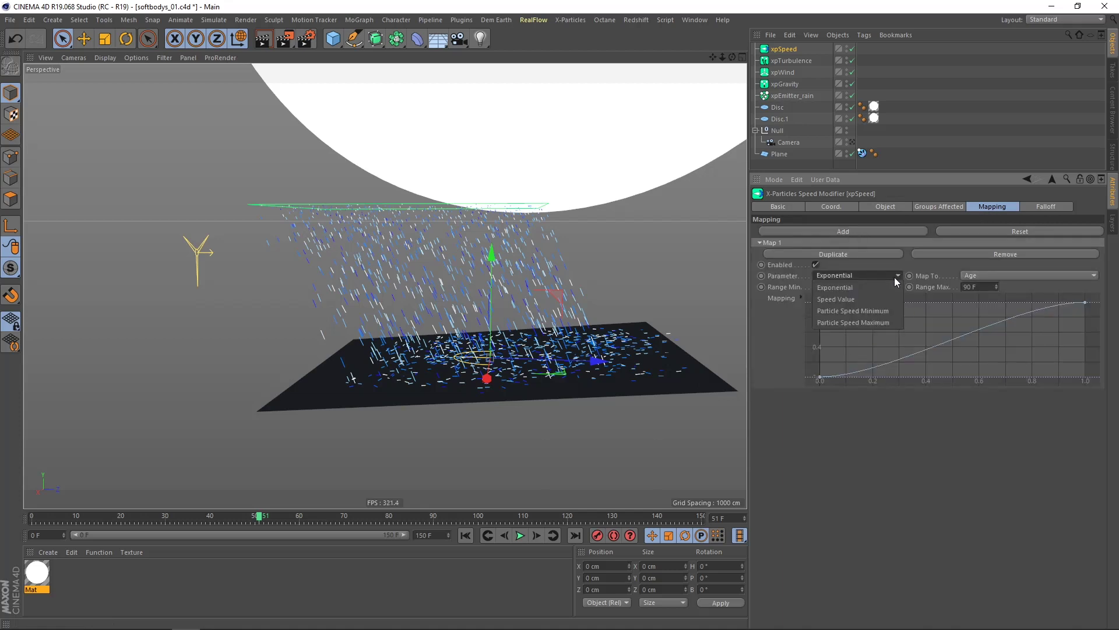
pyautogui.click(850, 324)
pyautogui.click(886, 208)
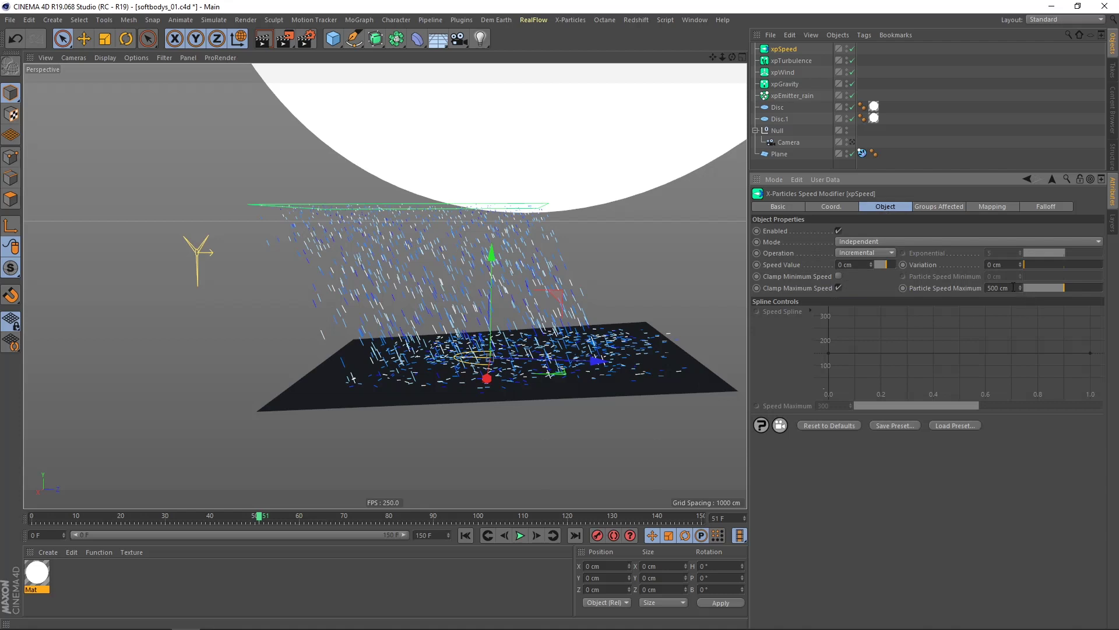
# - Map the maximum particle speed to Radius, with a range from 0.04 cm to 0.3 cm
pyautogui.click(992, 207)
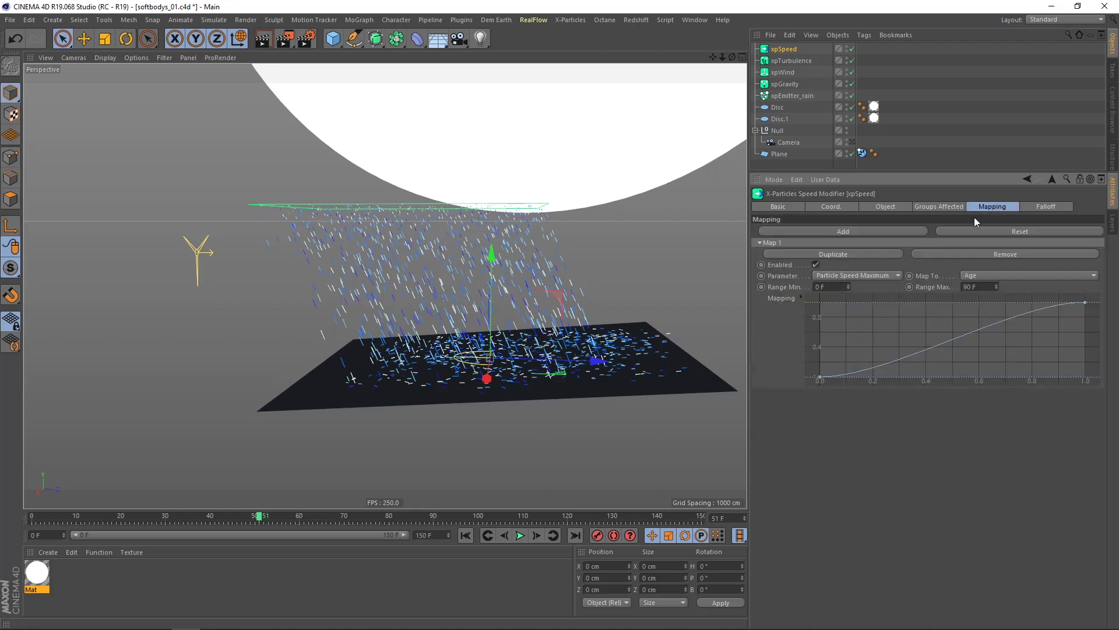
pyautogui.click(997, 276)
pyautogui.click(981, 376)
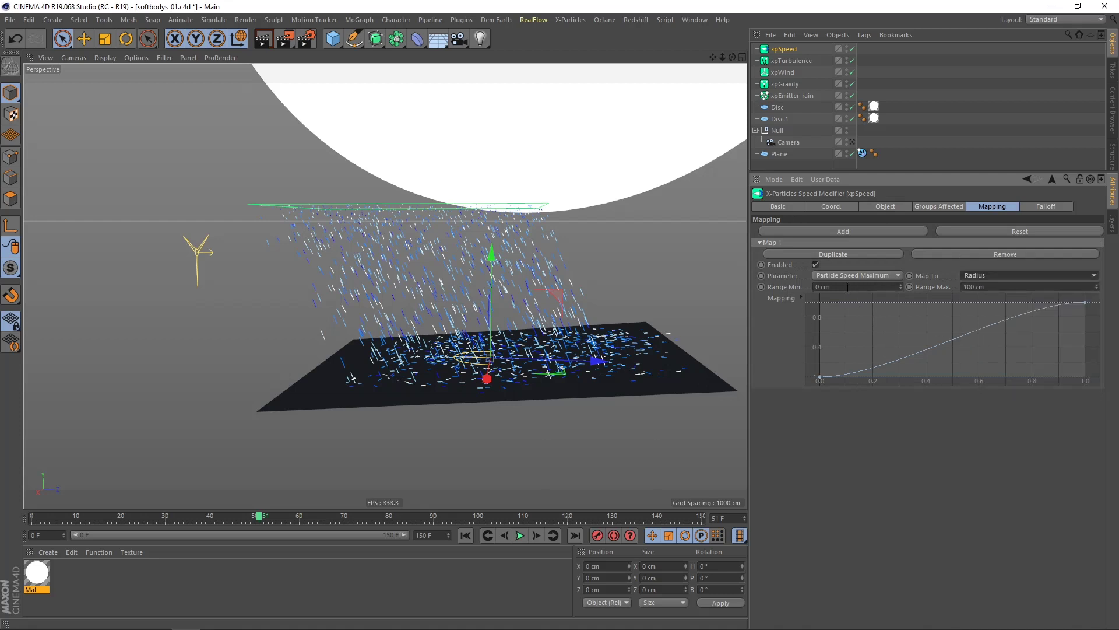
pyautogui.moveTo(848, 286); pyautogui.dragTo(798, 293)
pyautogui.write('0.04')
pyautogui.press('Return')
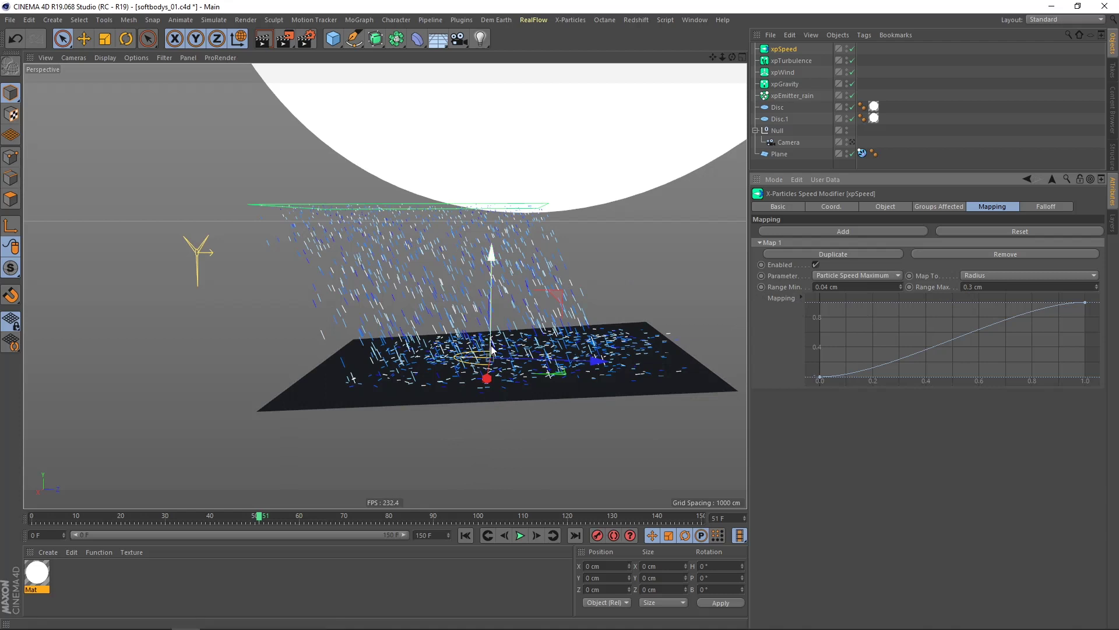
# - Replay the rain from the first frame and examine how particle speed varies with radius
pyautogui.click(465, 535)
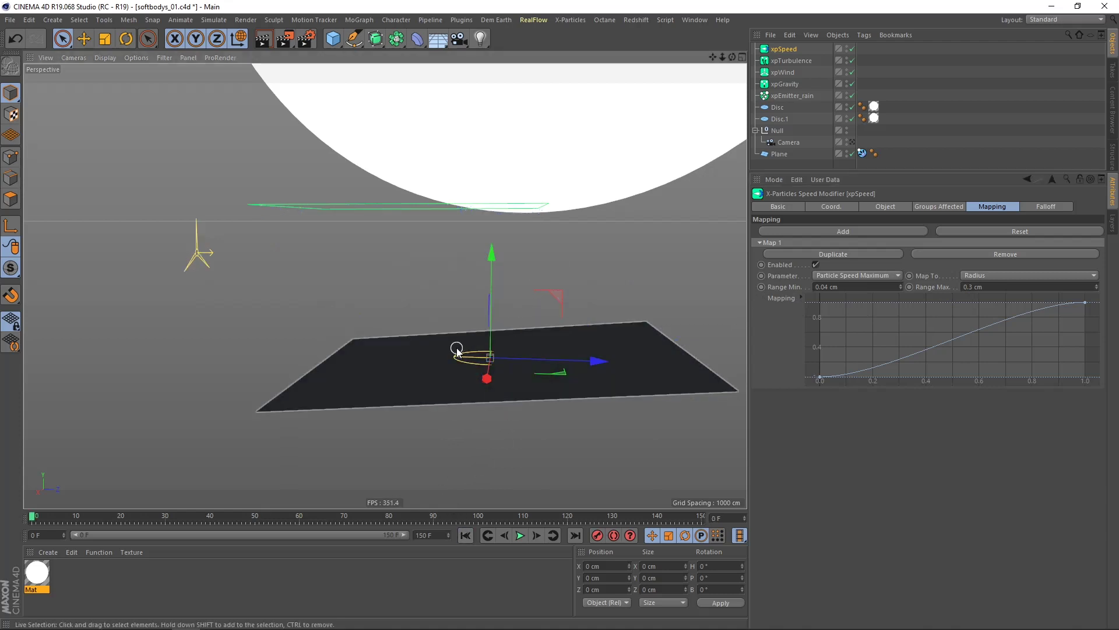
pyautogui.click(519, 535)
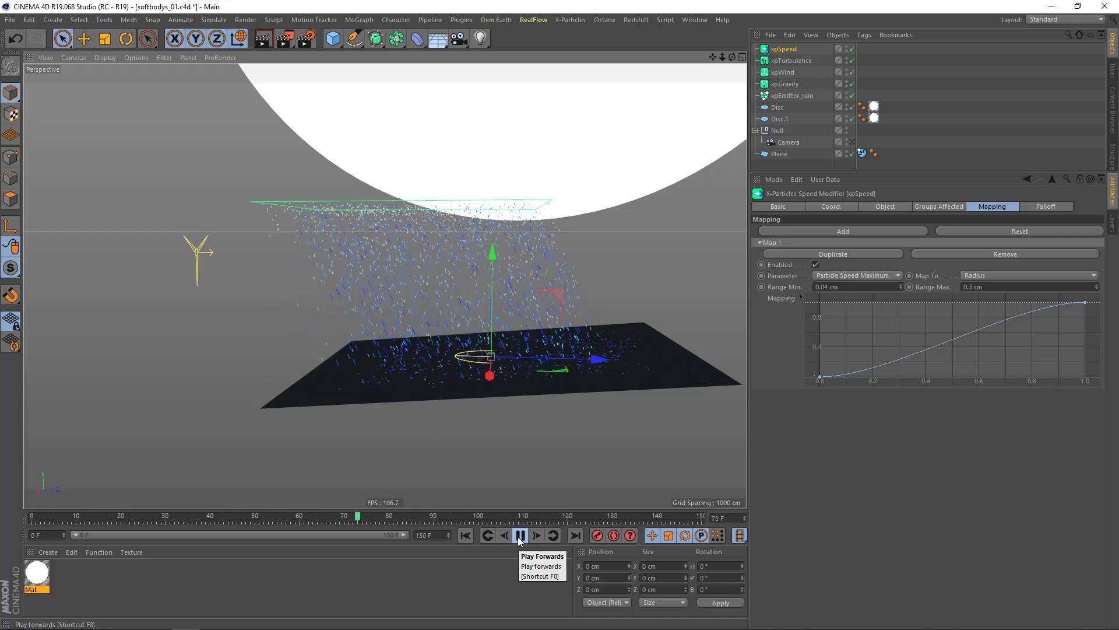
pyautogui.click(518, 537)
pyautogui.moveTo(439, 368)
pyautogui.keyDown('alt'); pyautogui.mouseDown()
pyautogui.moveTo(459, 371)
pyautogui.moveTo(446, 361)
pyautogui.moveTo(435, 374)
pyautogui.mouseUp(); pyautogui.keyUp('alt')
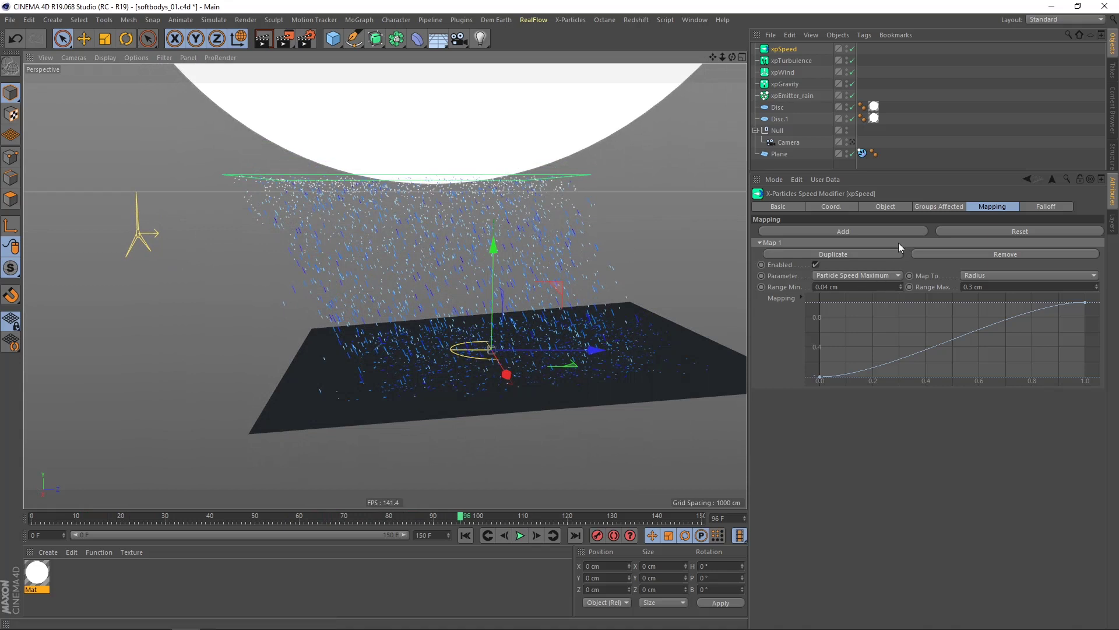
# - Review the xpSpeed modifier's maximum speed clamp alongside its radius mapping and view the rain from another angle
pyautogui.click(885, 207)
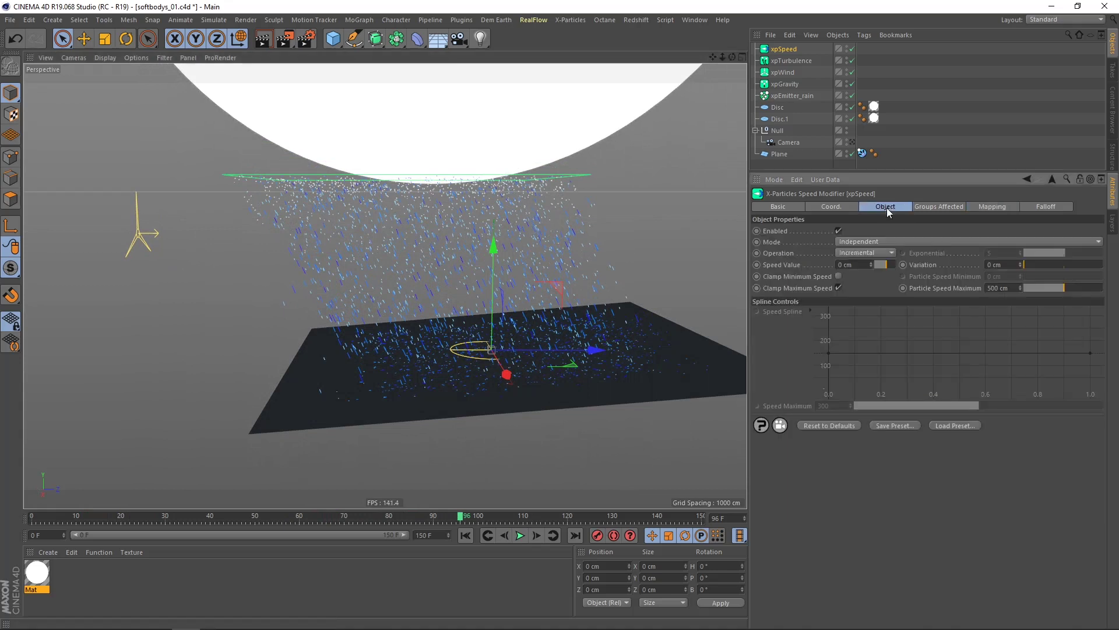
pyautogui.click(992, 209)
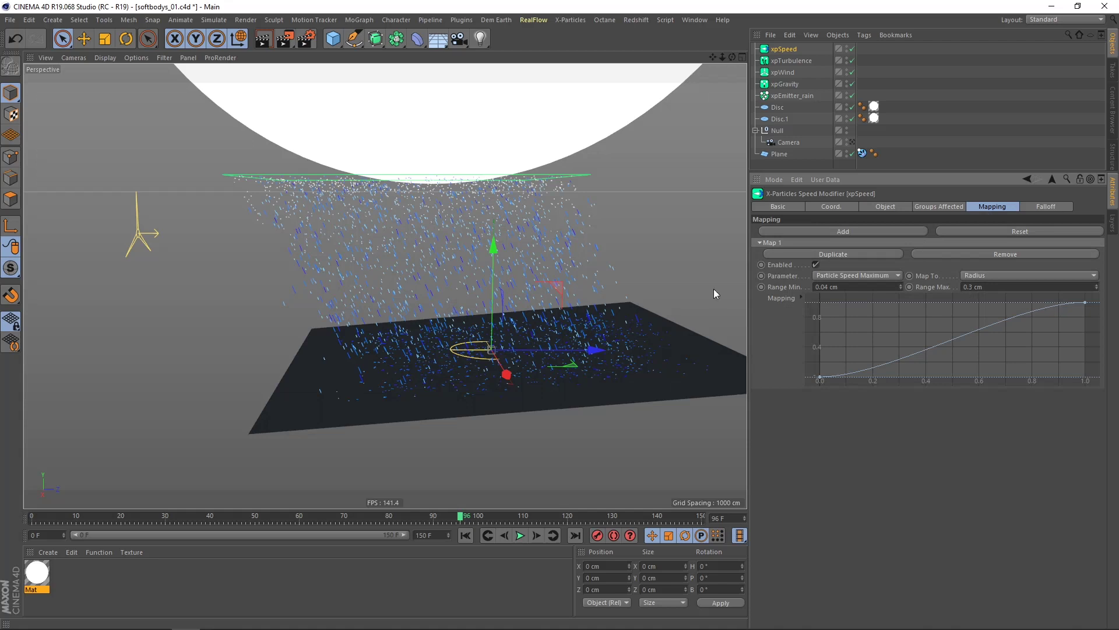
pyautogui.click(887, 207)
pyautogui.keyDown('alt'); pyautogui.moveTo(640, 347); pyautogui.dragTo(592, 322); pyautogui.keyUp('alt')
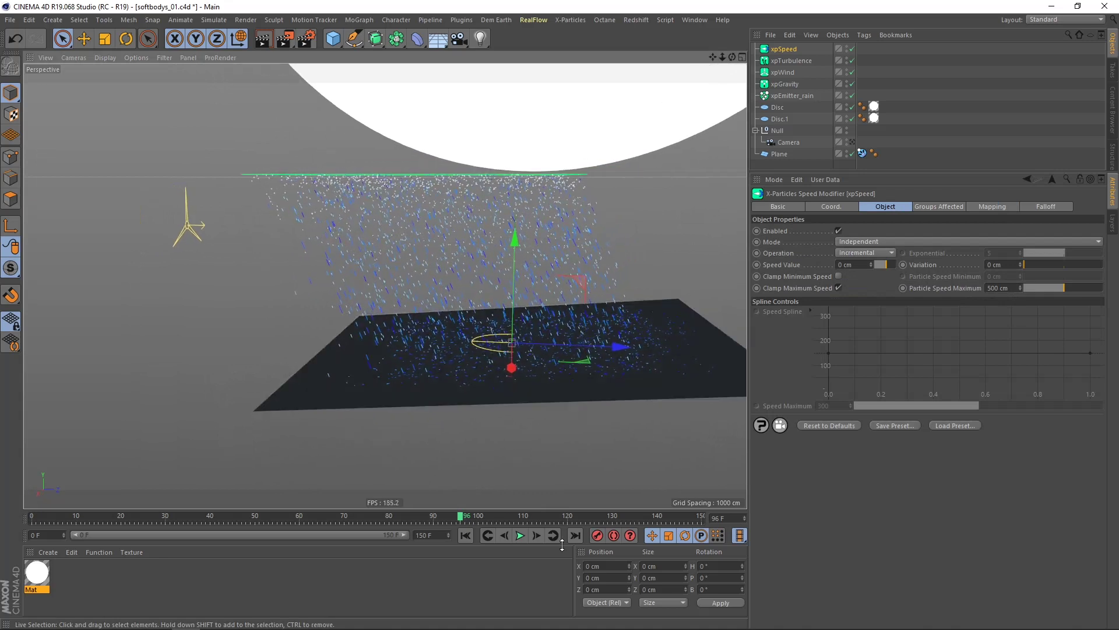
# - Replay the rain from the first frame and examine it falling onto the plane from another angle
pyautogui.click(465, 535)
pyautogui.click(519, 536)
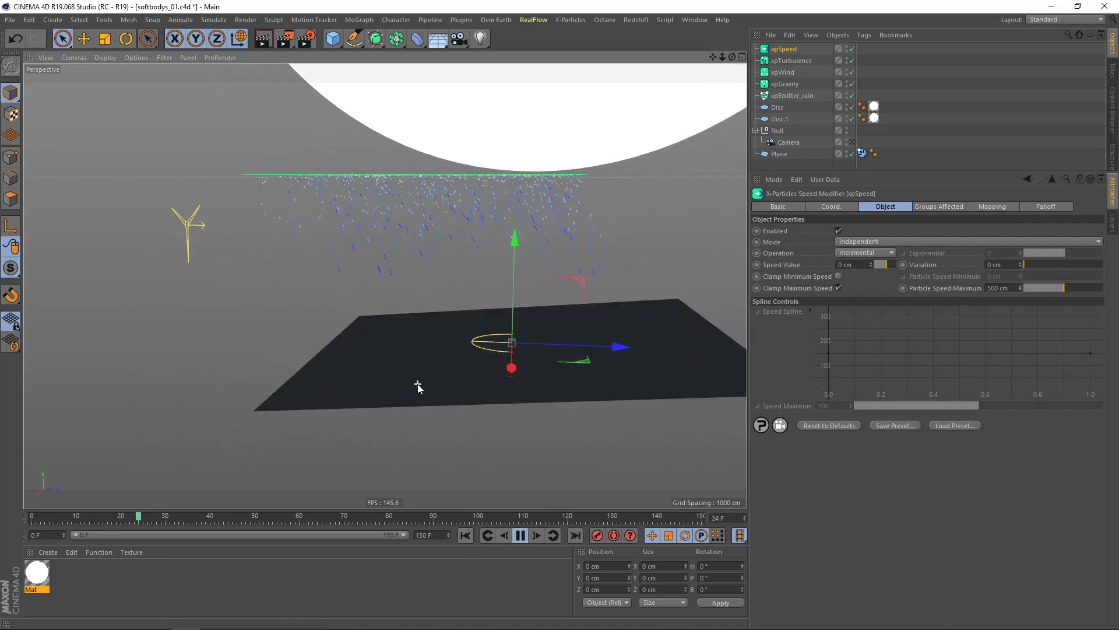
pyautogui.keyDown('alt'); pyautogui.moveTo(420, 379); pyautogui.dragTo(401, 376); pyautogui.keyUp('alt')
# - Set the xpEmitter_rain birthrate to 10000
pyautogui.click(804, 96)
pyautogui.click(921, 206)
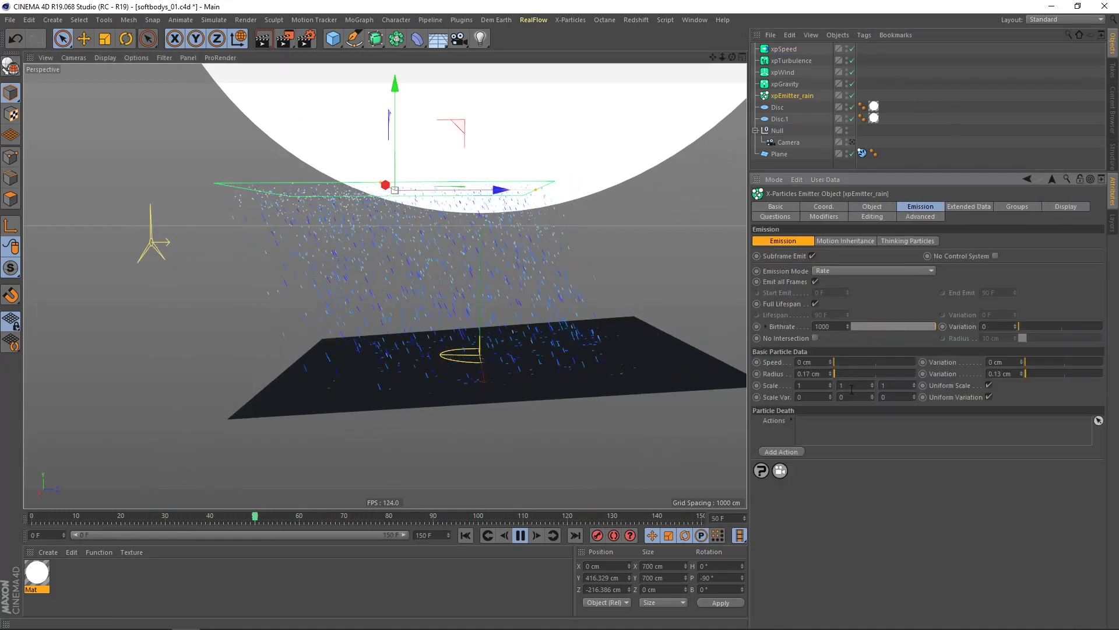
pyautogui.click(818, 328)
pyautogui.write('0')
pyautogui.press('Return')
# - Restart the simulation and examine the density of the rain over the plane from several angles
pyautogui.click(467, 536)
pyautogui.keyDown('alt'); pyautogui.moveTo(366, 349); pyautogui.dragTo(374, 361); pyautogui.keyUp('alt')
pyautogui.keyDown('alt'); pyautogui.moveTo(452, 399); pyautogui.dragTo(410, 396); pyautogui.keyUp('alt')
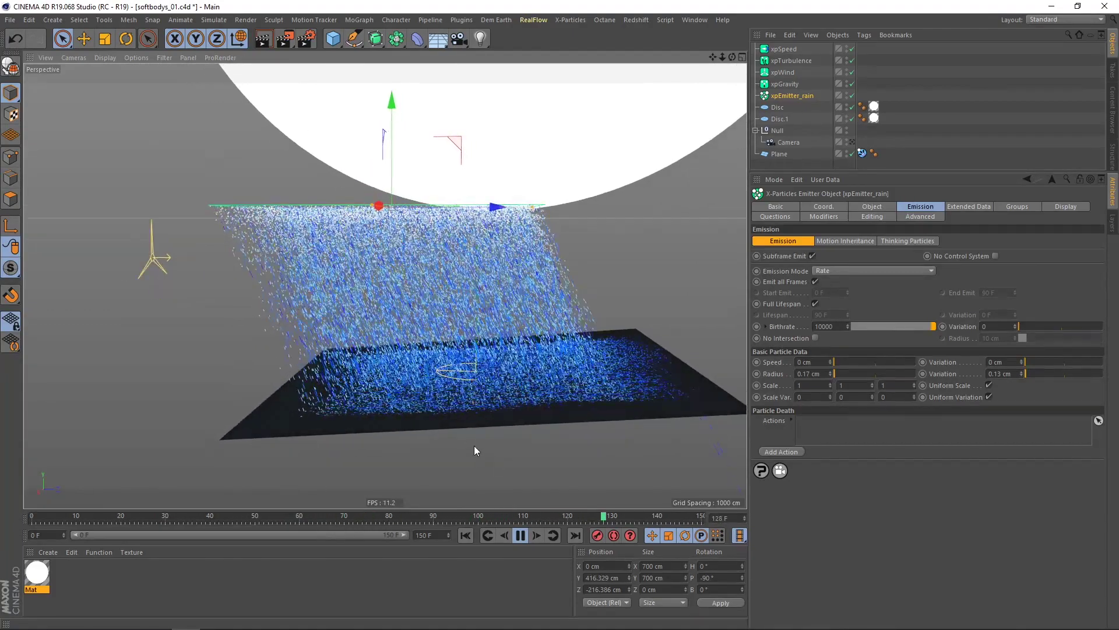
pyautogui.click(520, 535)
pyautogui.keyDown('alt'); pyautogui.moveTo(474, 470); pyautogui.dragTo(437, 406); pyautogui.keyUp('alt')
pyautogui.keyDown('alt'); pyautogui.moveTo(416, 365); pyautogui.dragTo(433, 395); pyautogui.keyUp('alt')
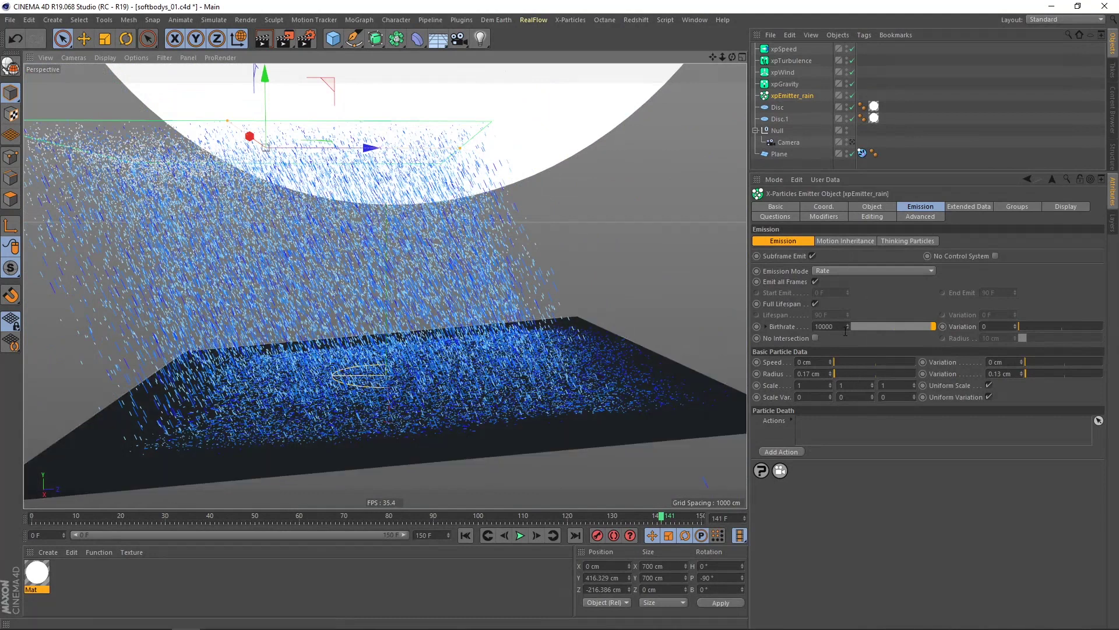
# - Set the rain emitter's birthrate to 3000 and replay the rain from the first frame
pyautogui.moveTo(837, 325); pyautogui.dragTo(804, 330)
pyautogui.write('3000')
pyautogui.press('Return')
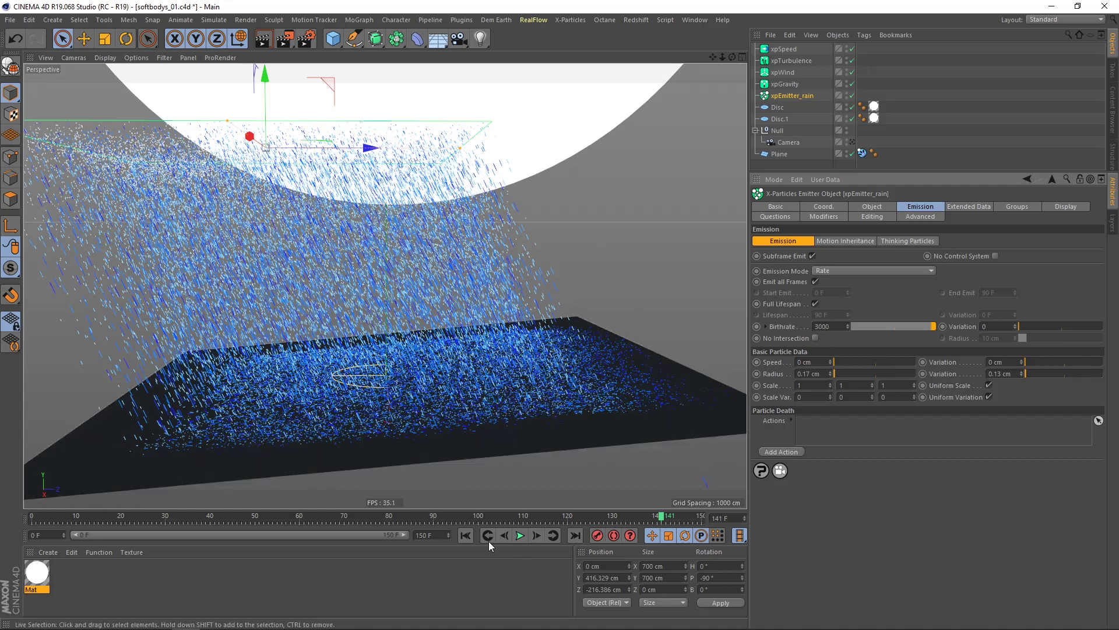
pyautogui.click(465, 534)
pyautogui.click(520, 534)
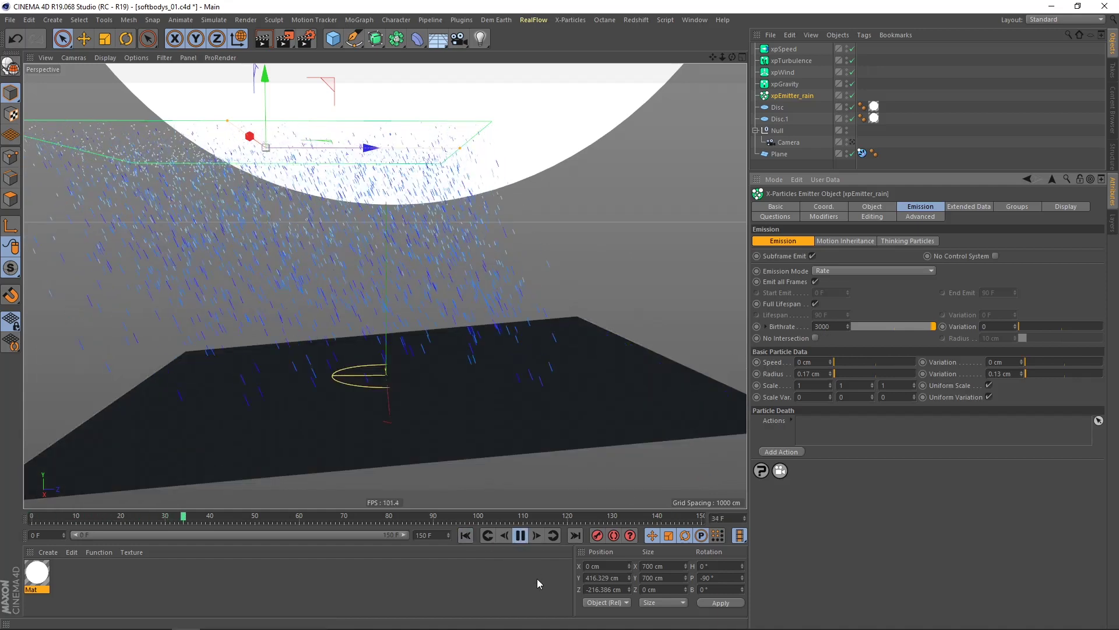
pyautogui.click(518, 536)
pyautogui.keyDown('alt'); pyautogui.moveTo(480, 391); pyautogui.dragTo(460, 394); pyautogui.keyUp('alt')
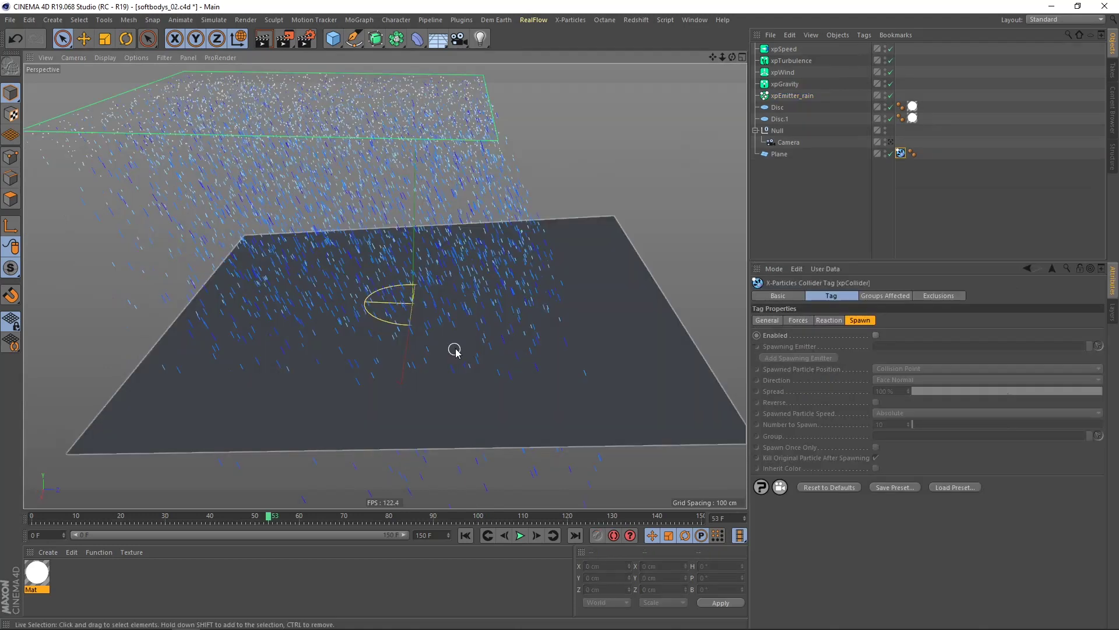
# - Replay the rain in the softbodys_02.c4d scene and examine closely how the drops hit the collider plane
pyautogui.scroll(-2, 501, 358)
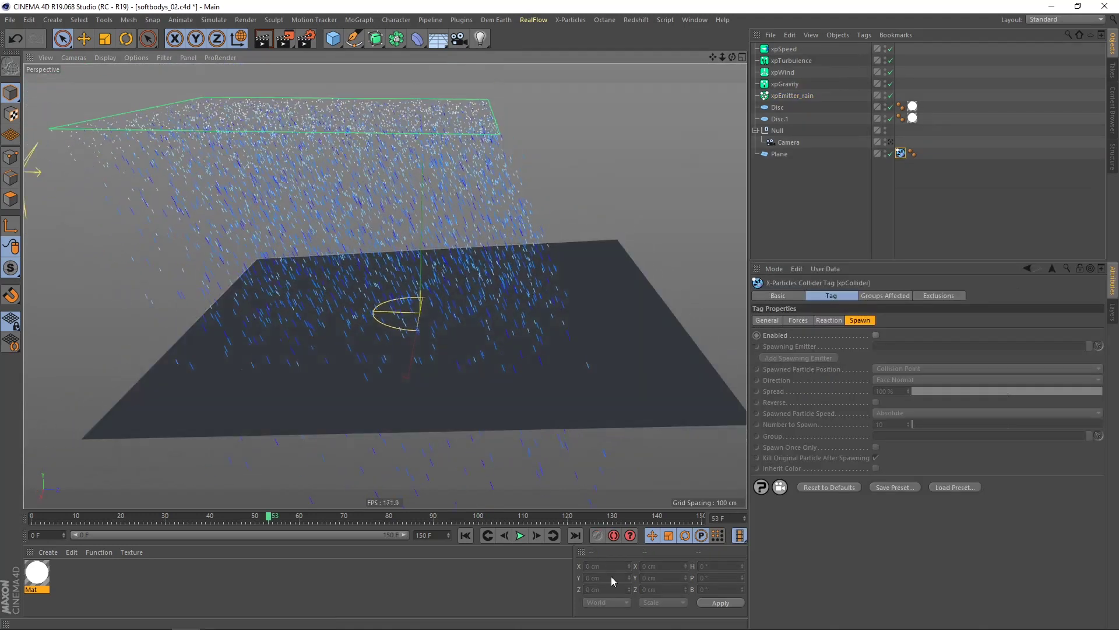
pyautogui.click(465, 535)
pyautogui.click(520, 535)
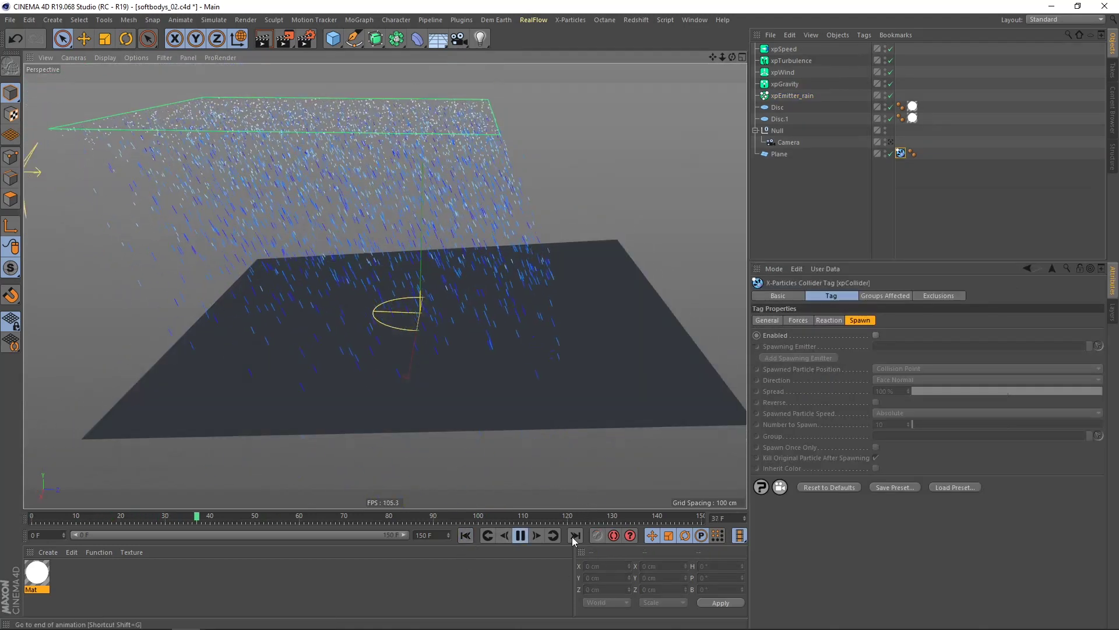
pyautogui.click(520, 535)
pyautogui.scroll(2, 525, 396)
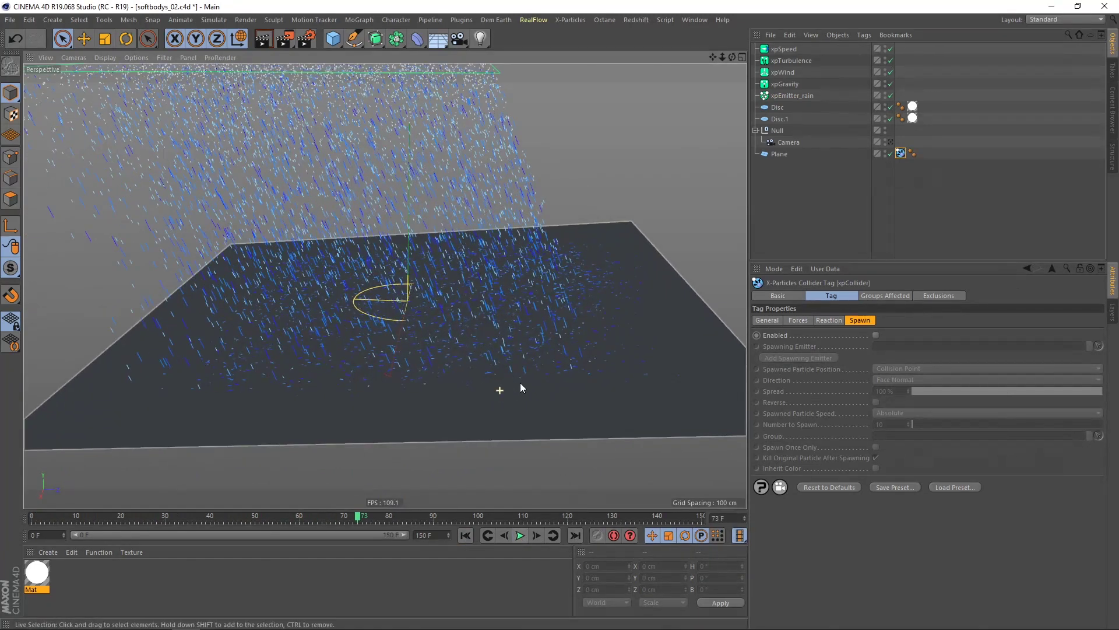
pyautogui.moveTo(526, 361)
pyautogui.keyDown('alt'); pyautogui.mouseDown()
pyautogui.moveTo(516, 367)
pyautogui.moveTo(528, 372)
pyautogui.mouseUp(); pyautogui.keyUp('alt')
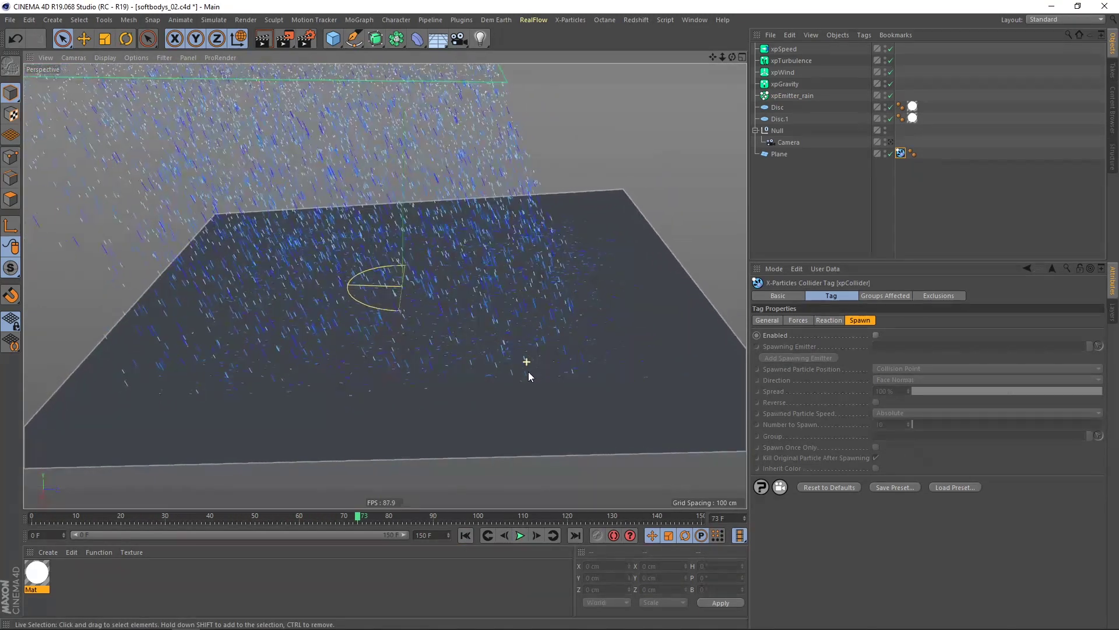
pyautogui.scroll(2, 529, 373)
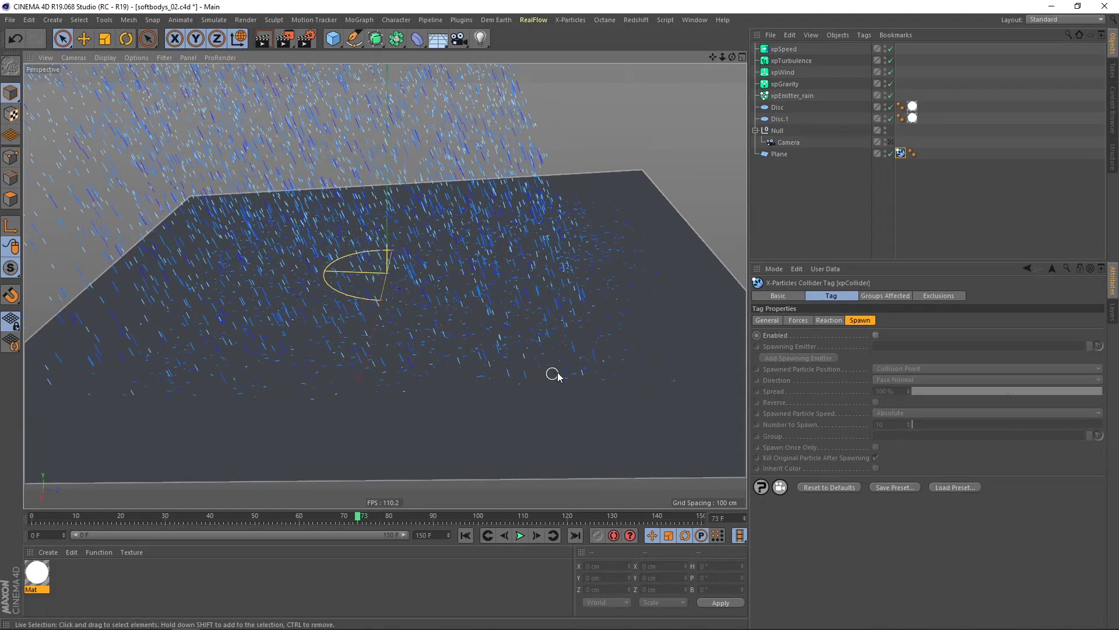
pyautogui.moveTo(544, 372)
pyautogui.keyDown('alt'); pyautogui.mouseDown()
pyautogui.moveTo(559, 352)
pyautogui.moveTo(527, 360)
pyautogui.moveTo(543, 380)
pyautogui.moveTo(534, 376)
pyautogui.mouseUp(); pyautogui.keyUp('alt')
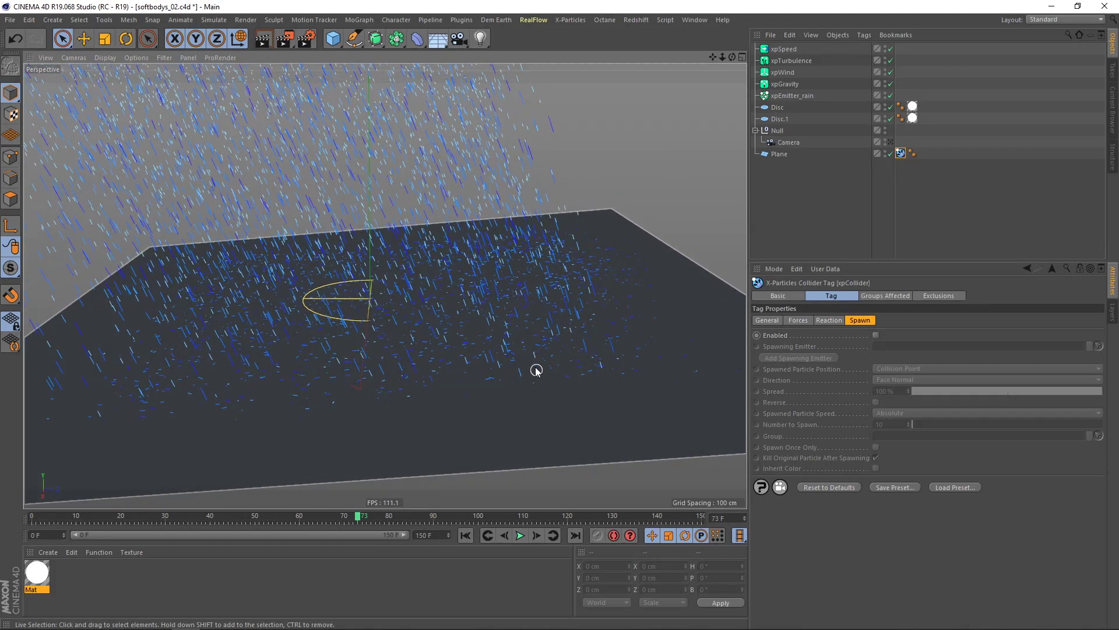
pyautogui.keyDown('alt'); pyautogui.moveTo(542, 386); pyautogui.dragTo(501, 368); pyautogui.keyUp('alt')
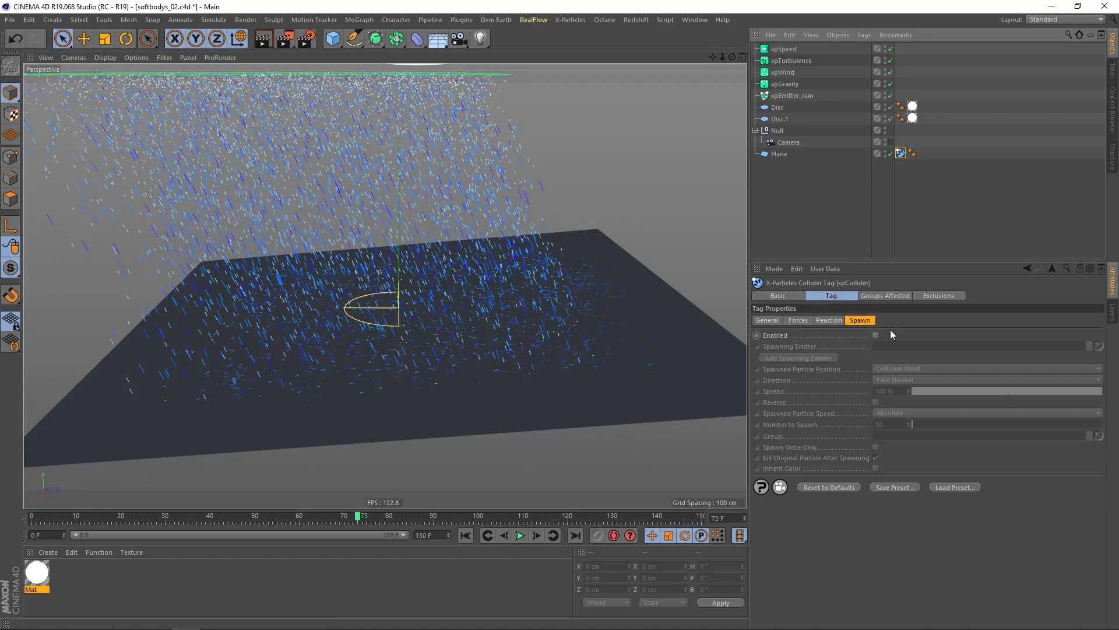
# - Enable spawning on the plane's xpCollider tag and add a spawning emitter renamed xpEmitter_Spawning_splash
pyautogui.click(875, 335)
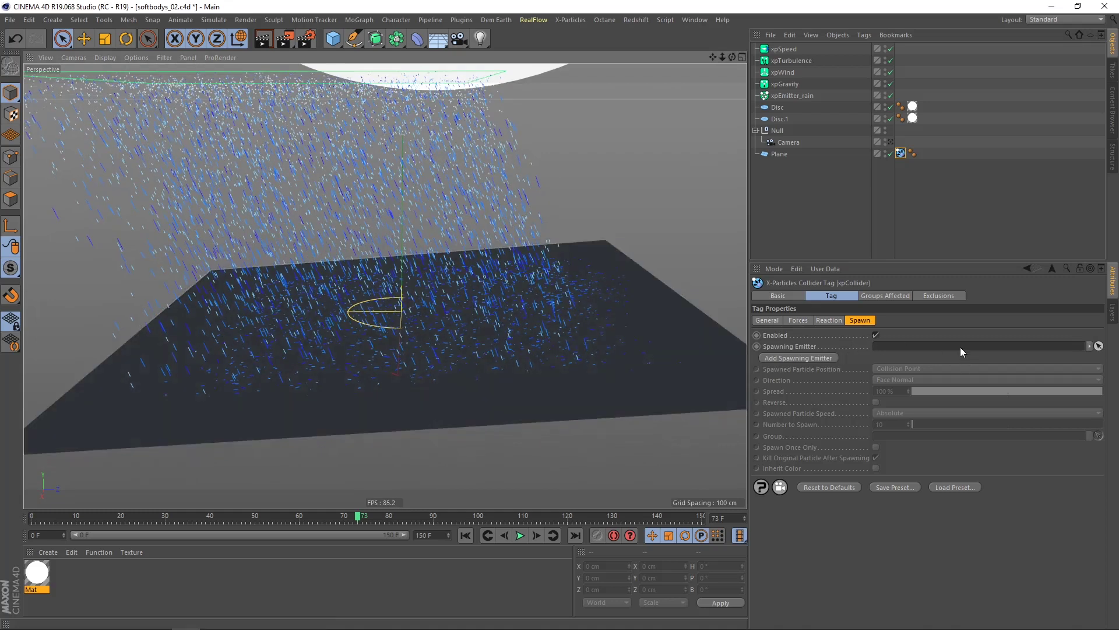
pyautogui.click(791, 358)
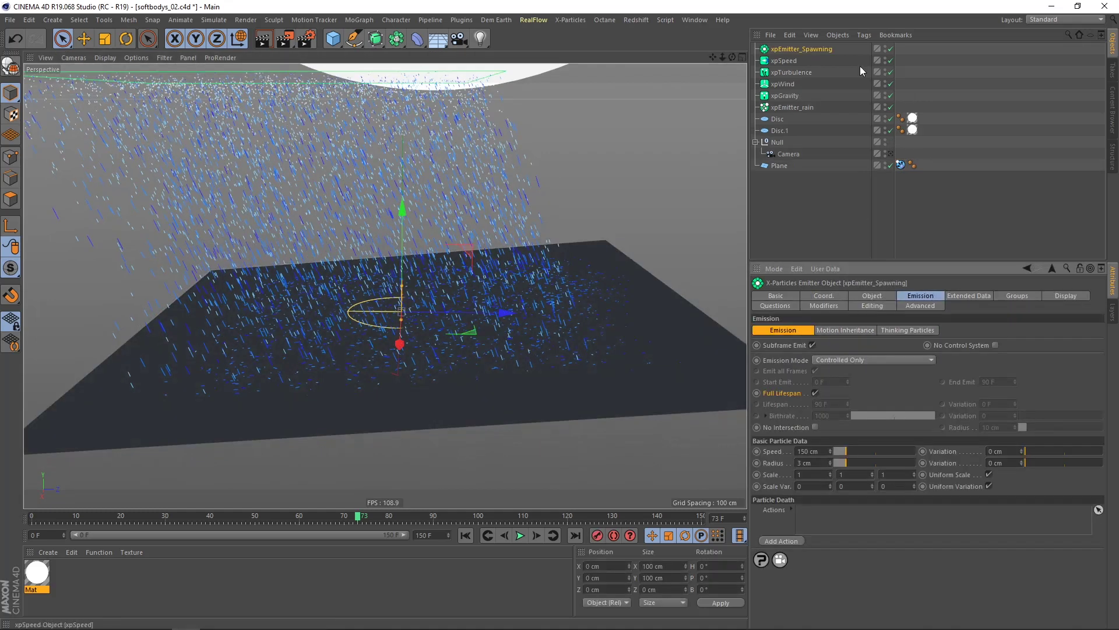
pyautogui.doubleClick(831, 50)
pyautogui.click(842, 51)
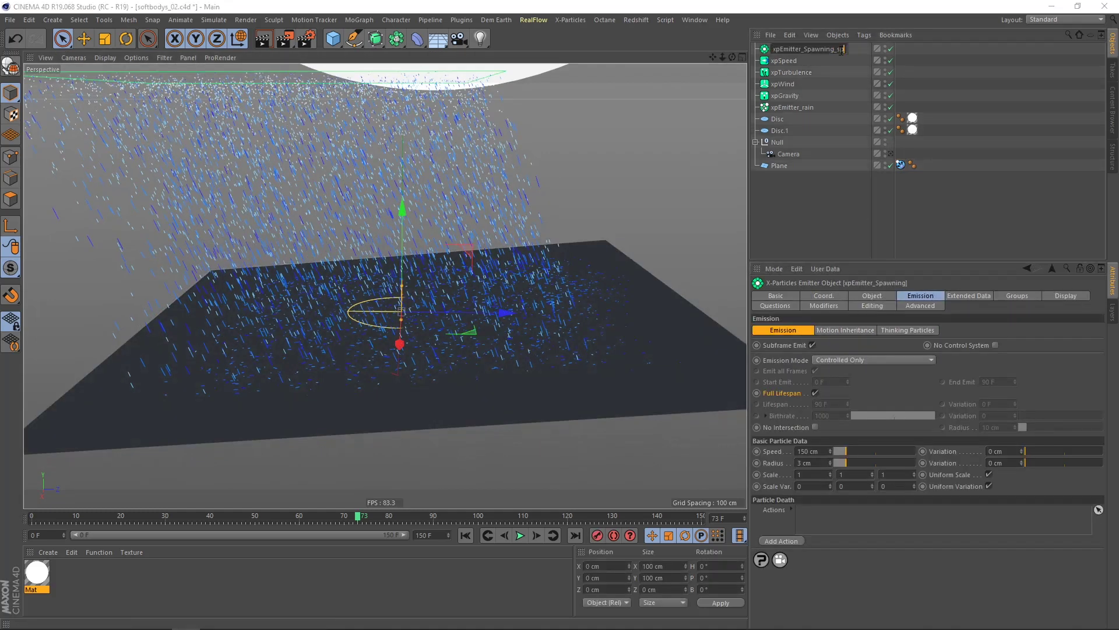
pyautogui.press('Return')
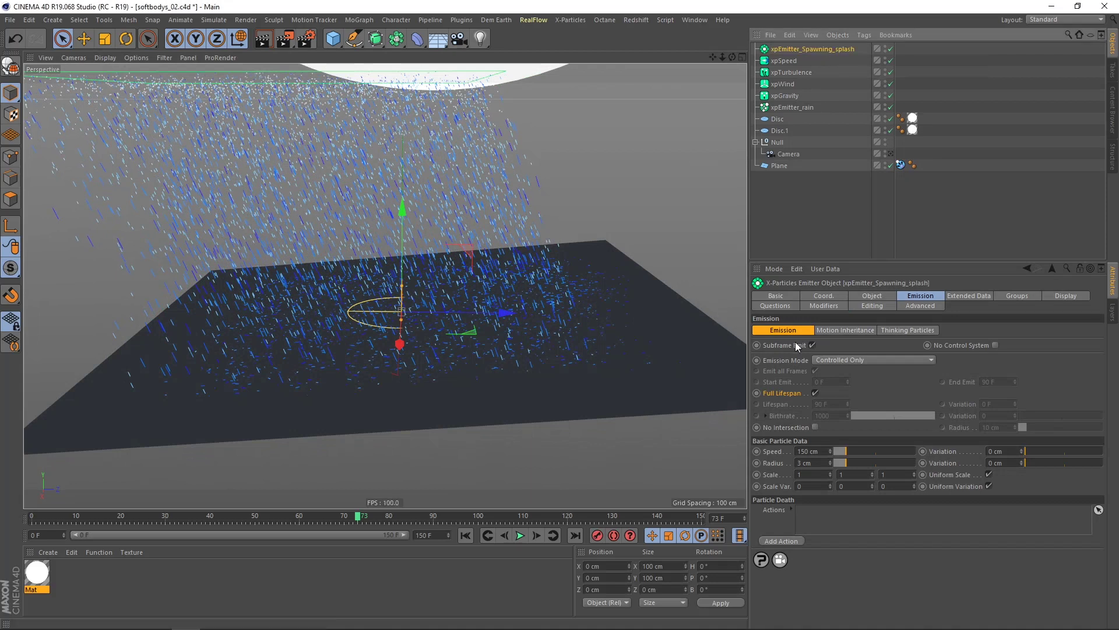
# - Review the collider tag's choices for spawned particle position and direction, keeping Collision Point and Face Normal
pyautogui.click(901, 165)
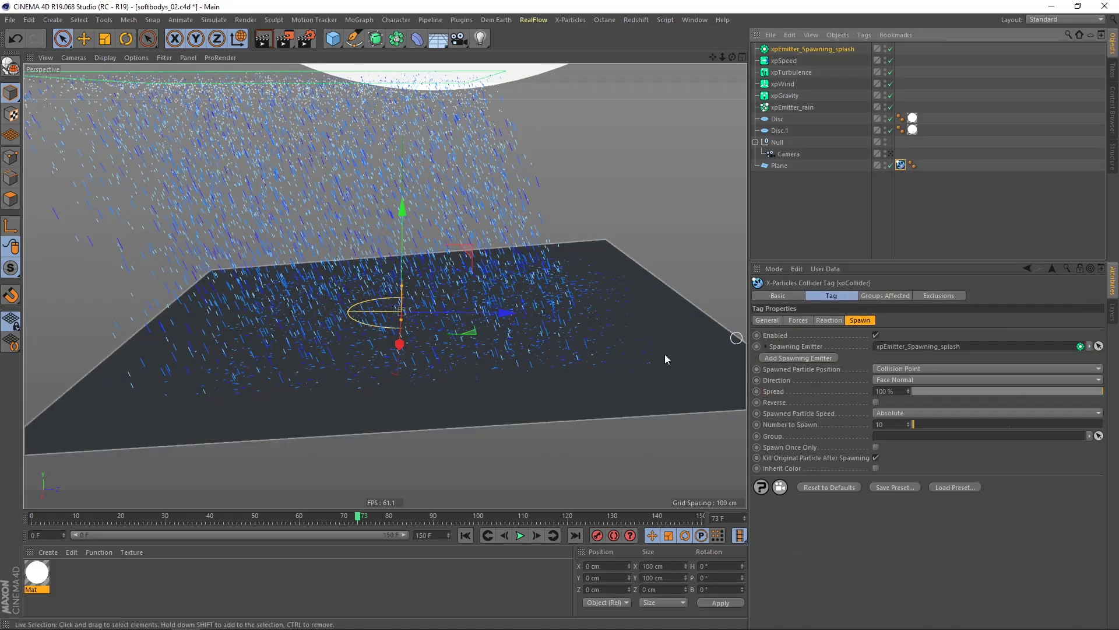
pyautogui.click(917, 368)
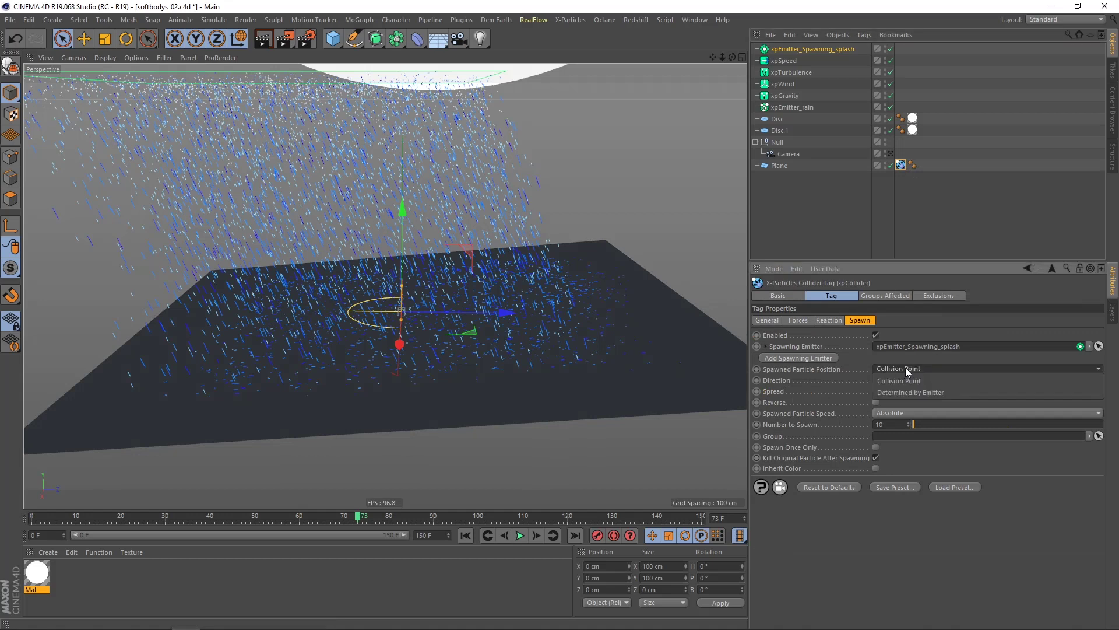
pyautogui.click(893, 366)
pyautogui.click(898, 380)
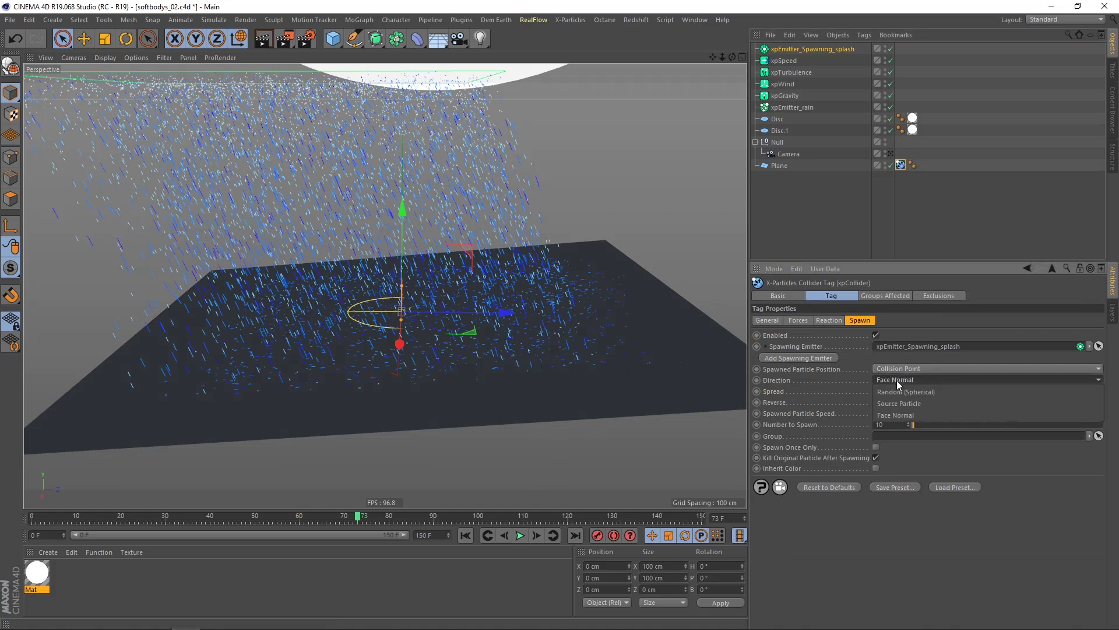
pyautogui.click(891, 383)
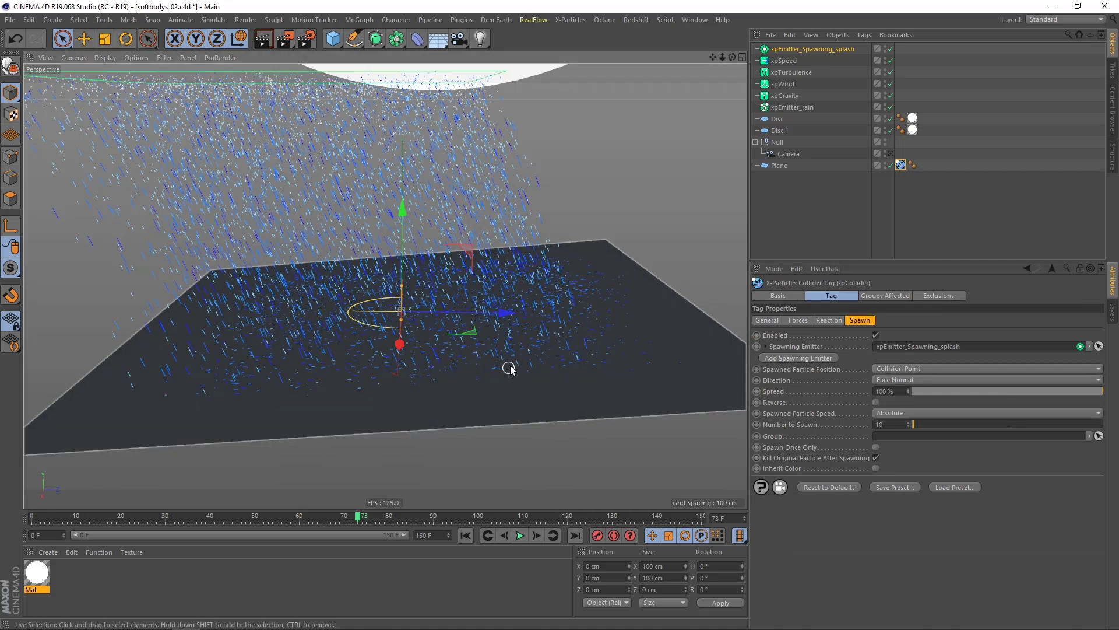
# - Set the collider tag's spawn spread to 0% and replay the simulation to check the splashes
pyautogui.scroll(2, 522, 372)
pyautogui.scroll(1, 518, 368)
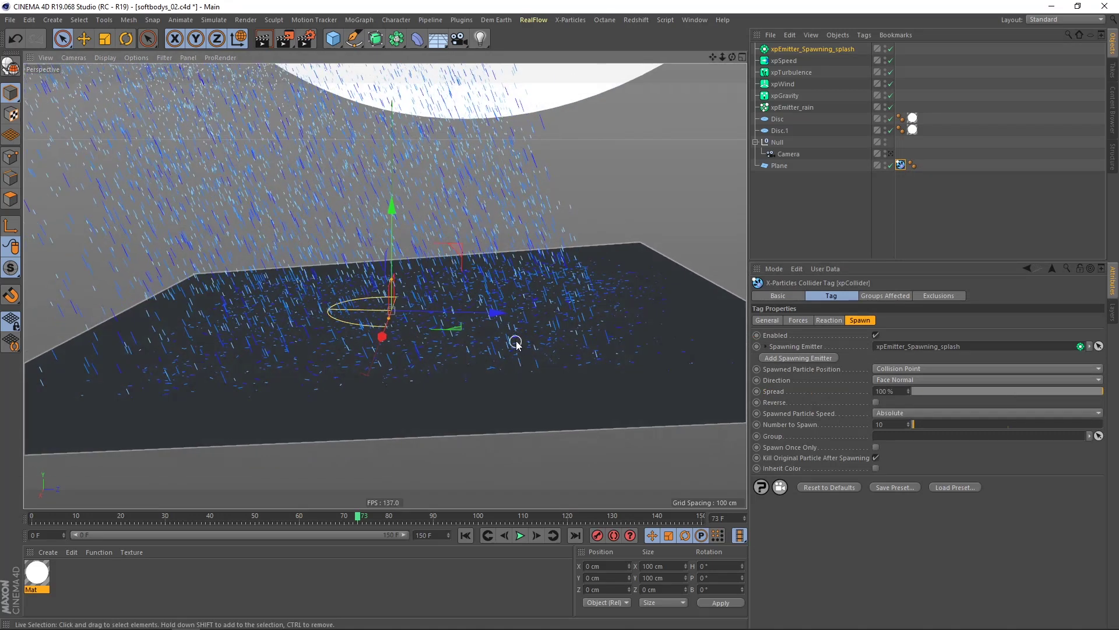
pyautogui.moveTo(901, 389); pyautogui.dragTo(795, 400)
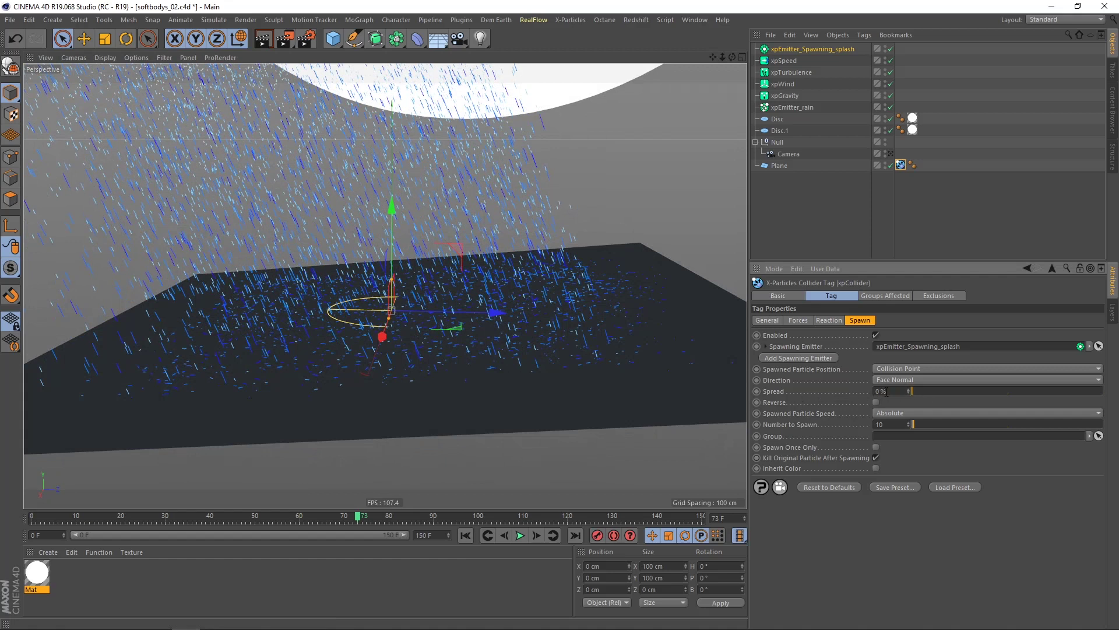
pyautogui.click(465, 535)
pyautogui.click(520, 535)
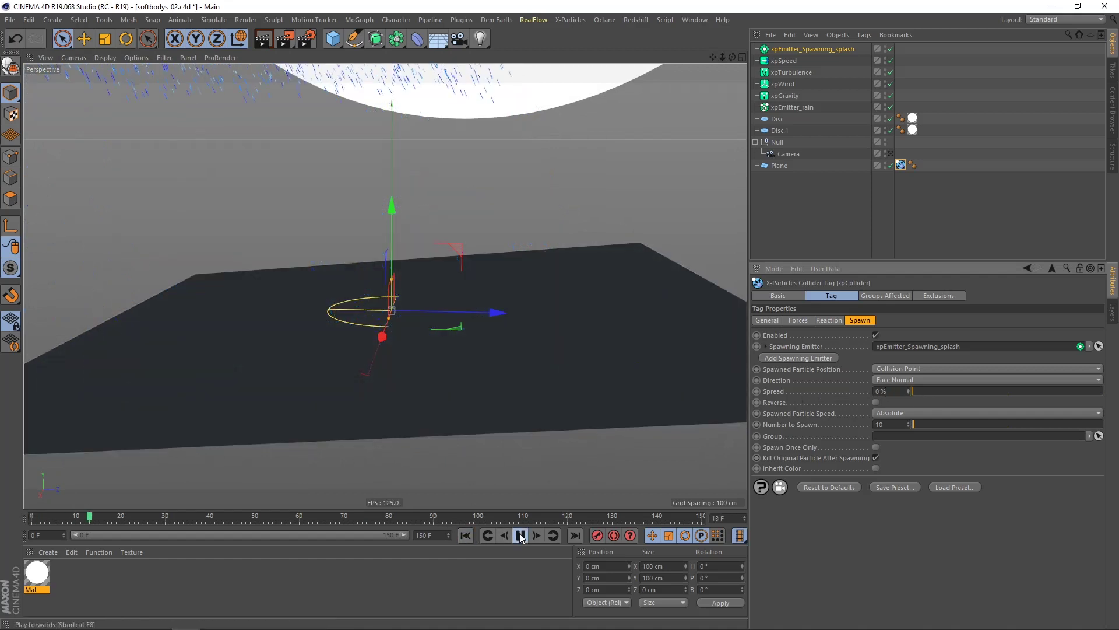
pyautogui.click(521, 535)
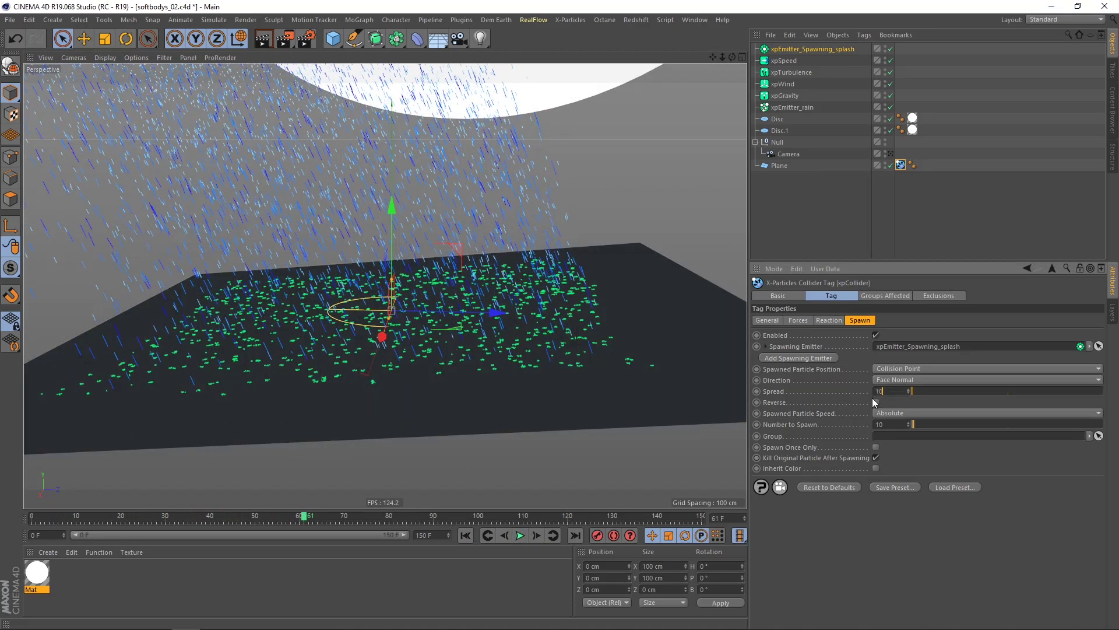
# - Set the collider tag's spawn spread to 100% and replay the simulation to check the splashes on the plane
pyautogui.write('0')
pyautogui.press('Return')
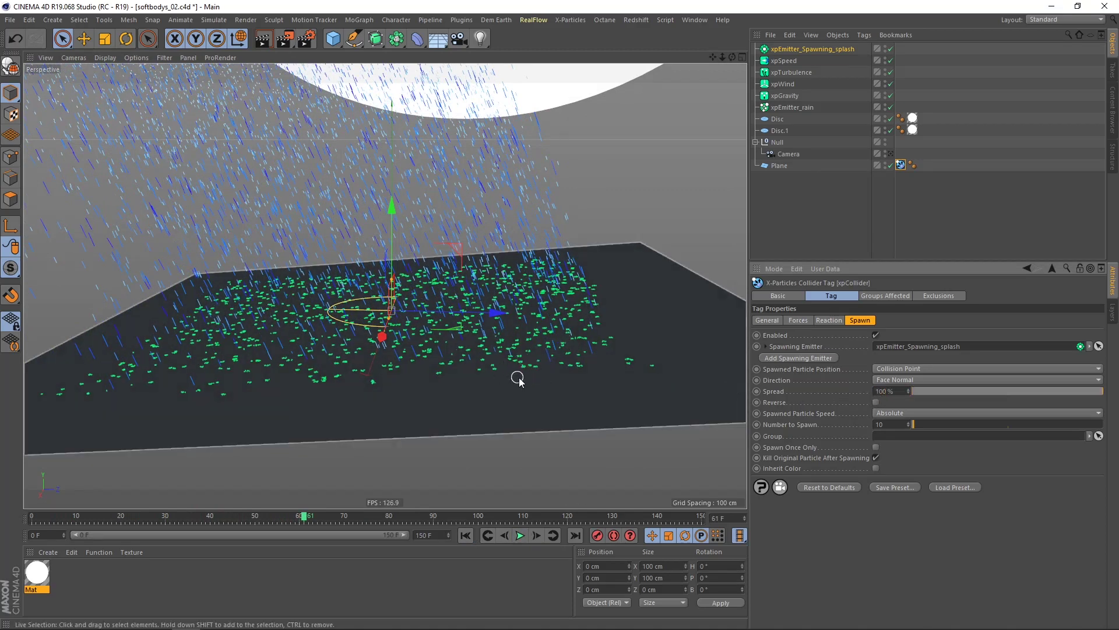
pyautogui.click(460, 538)
pyautogui.click(520, 535)
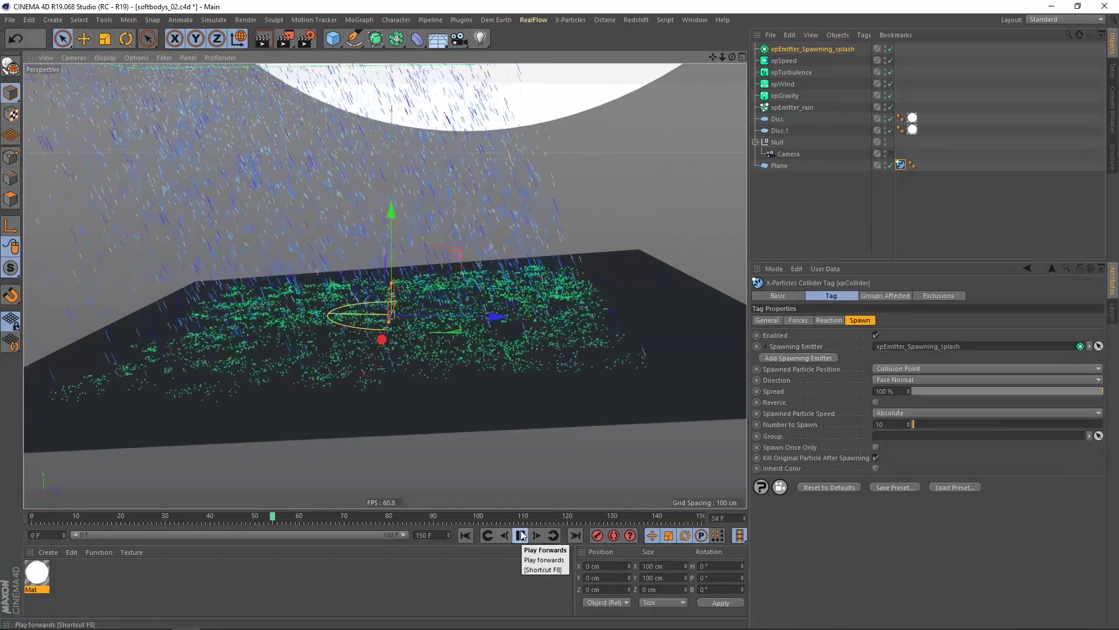
pyautogui.click(520, 531)
pyautogui.keyDown('alt'); pyautogui.moveTo(553, 354); pyautogui.dragTo(557, 370); pyautogui.keyUp('alt')
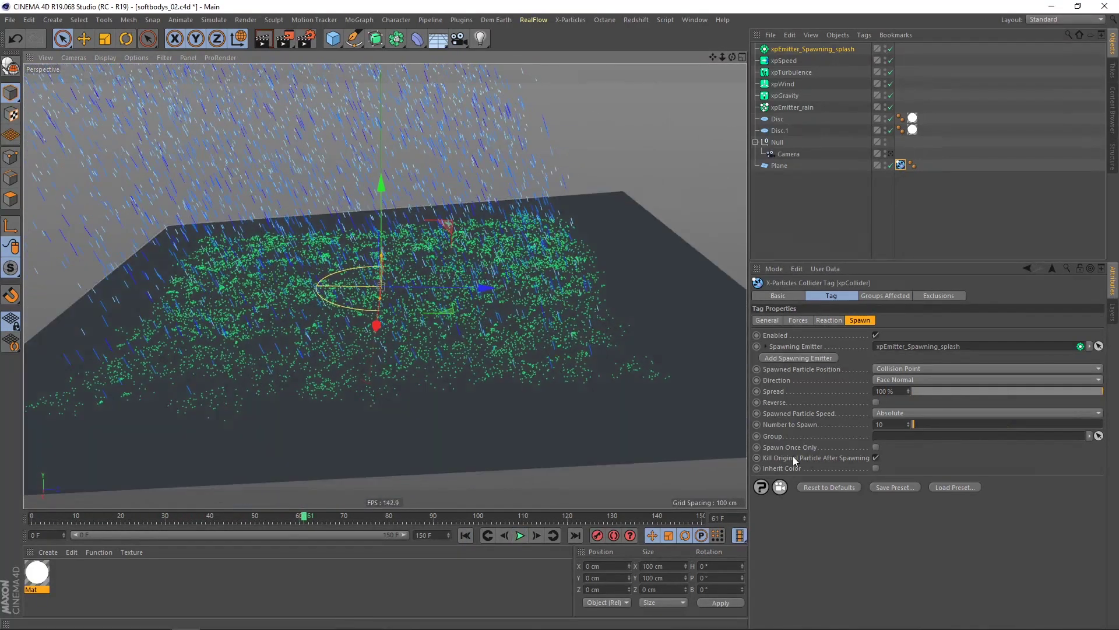
# - Display the xpEmitter_Spawning_splash particles as Lines with a white particle color and replay the simulation
pyautogui.click(825, 51)
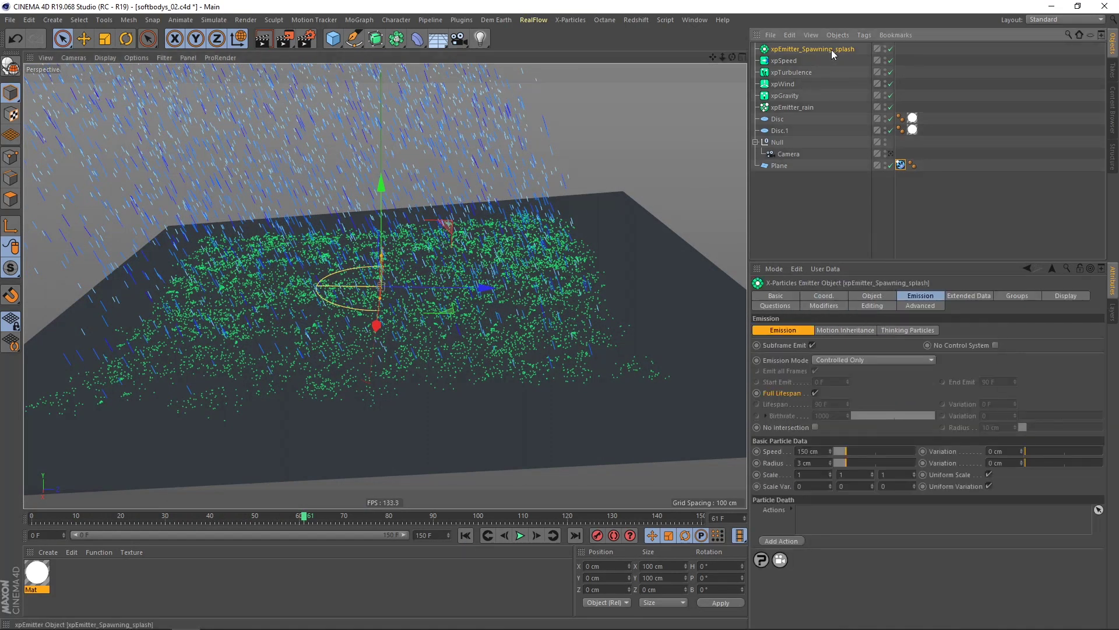
pyautogui.click(1060, 296)
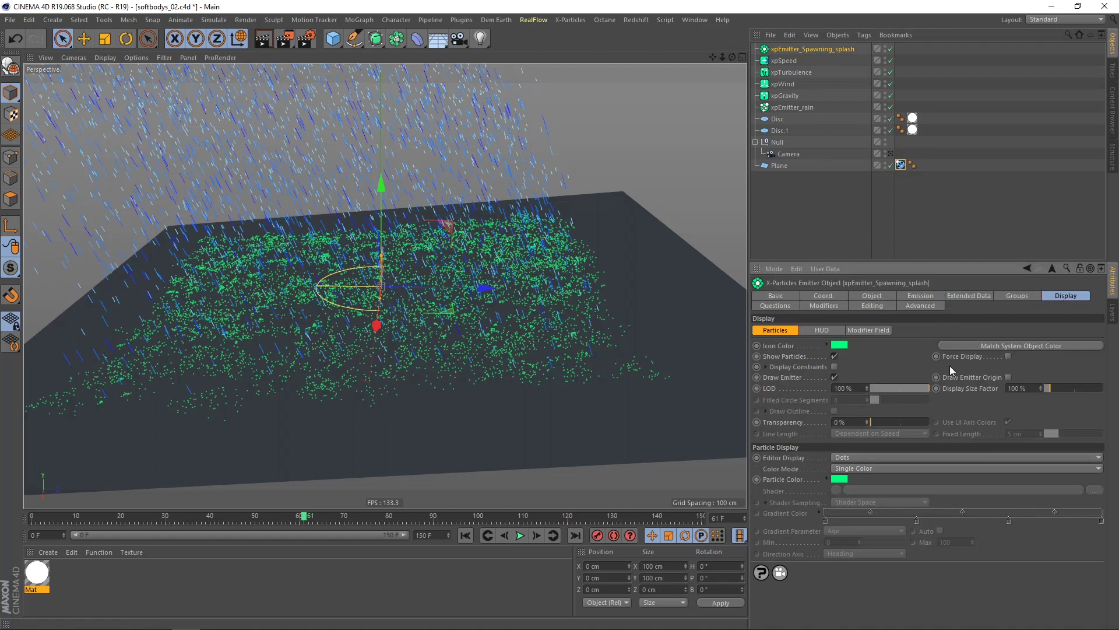
pyautogui.click(844, 457)
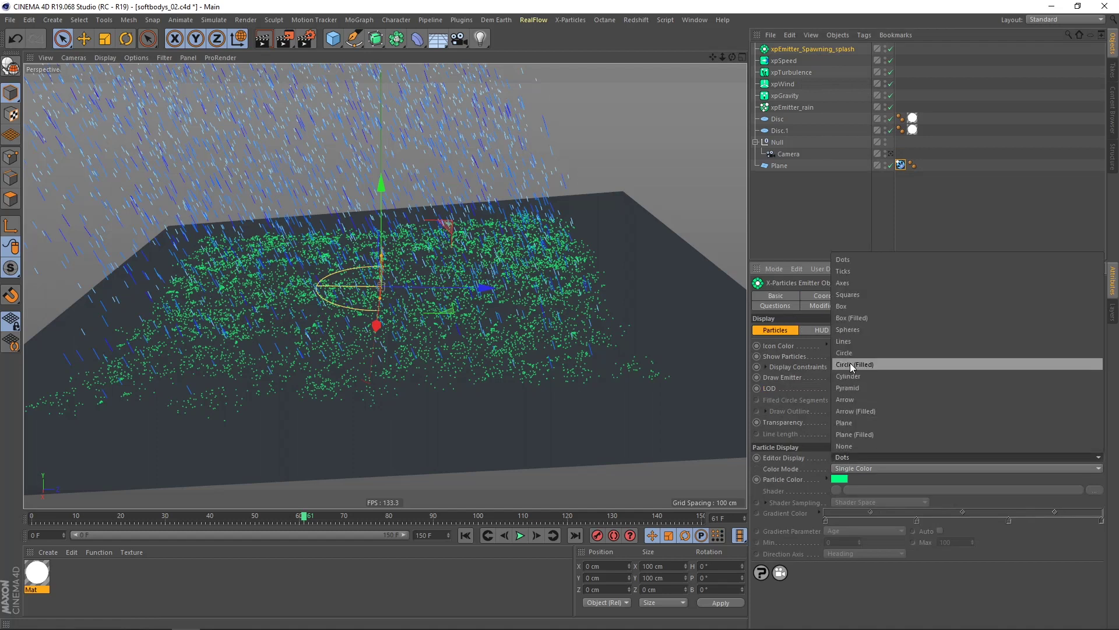
pyautogui.click(855, 344)
pyautogui.click(839, 478)
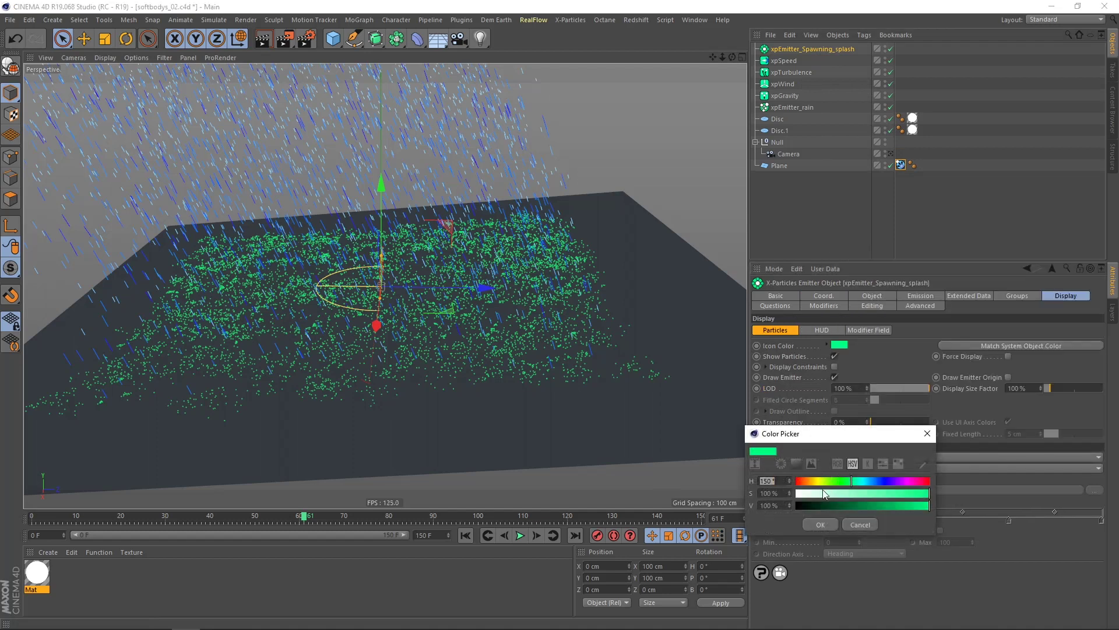
pyautogui.click(518, 535)
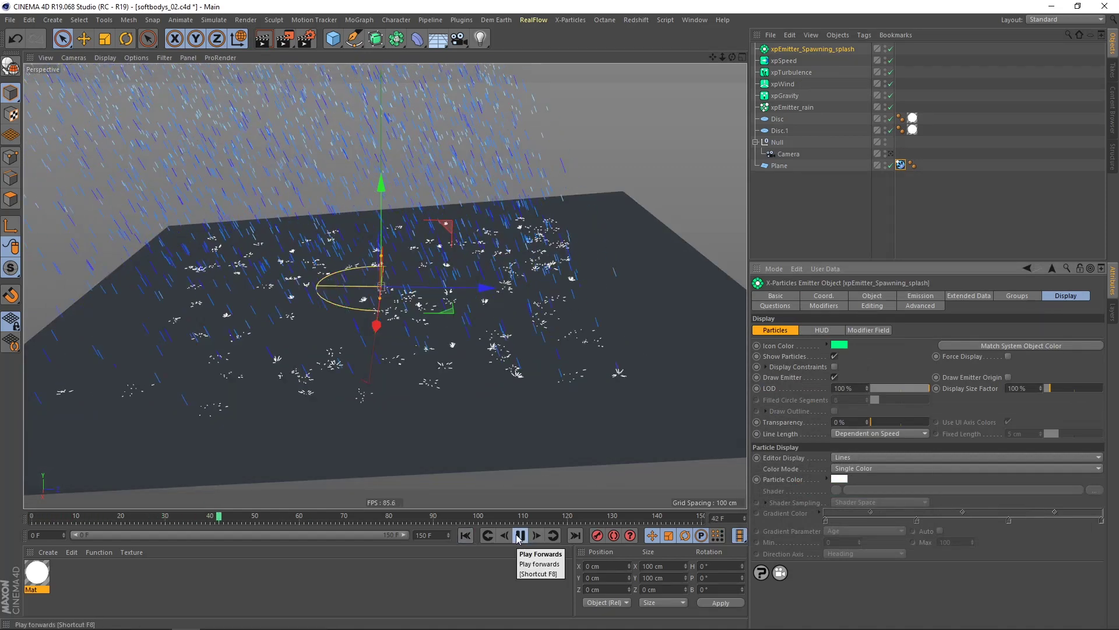
pyautogui.click(520, 536)
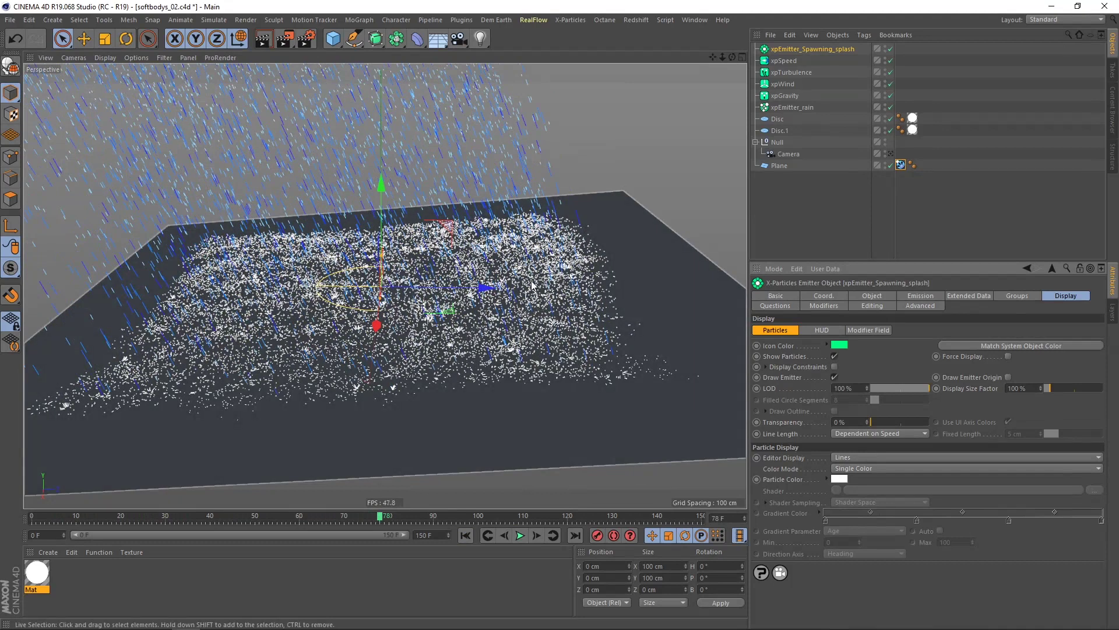
# - Turn off full lifespan for the xpEmitter_Spawning_splash emitter and set its lifespan to 12 F with 5 F variation
pyautogui.click(922, 296)
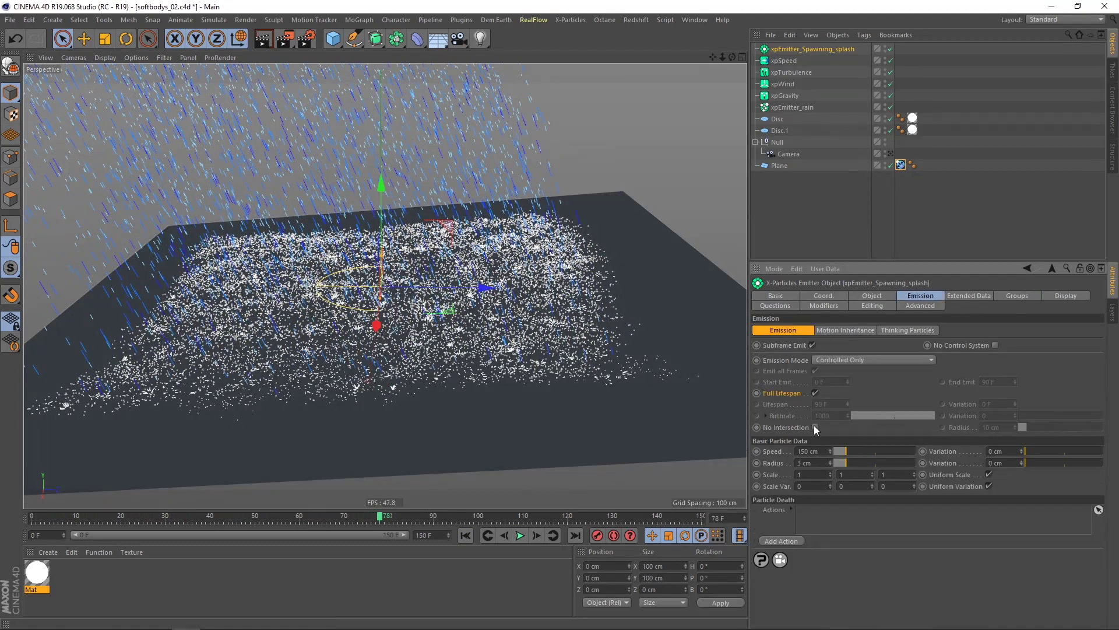
pyautogui.click(815, 393)
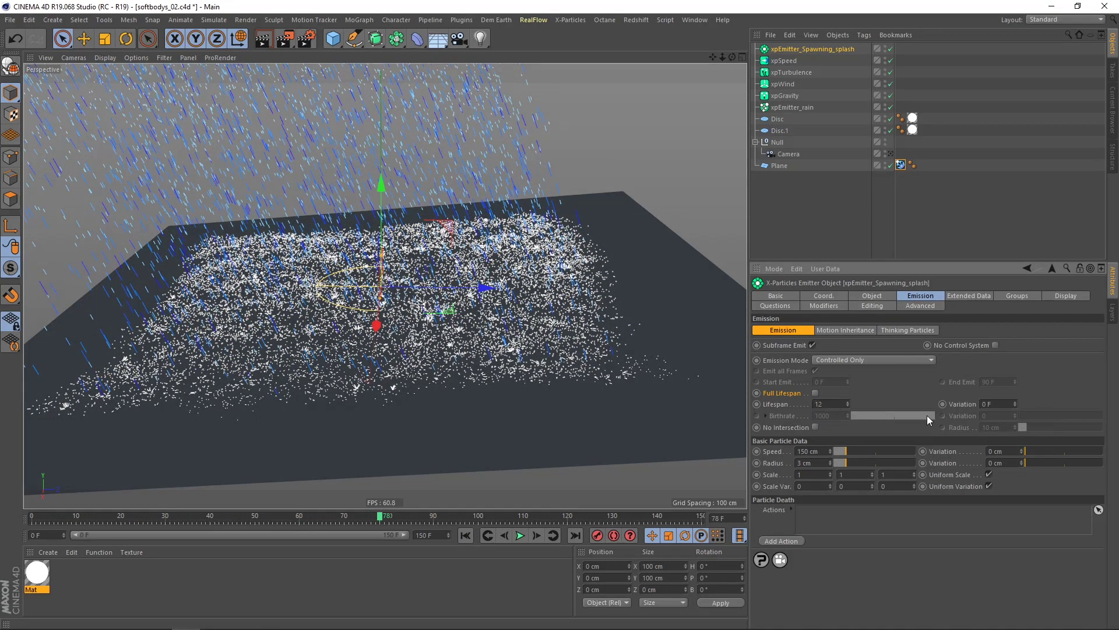
pyautogui.press('Return')
pyautogui.keyDown('alt'); pyautogui.moveTo(509, 387); pyautogui.dragTo(510, 386); pyautogui.keyUp('alt')
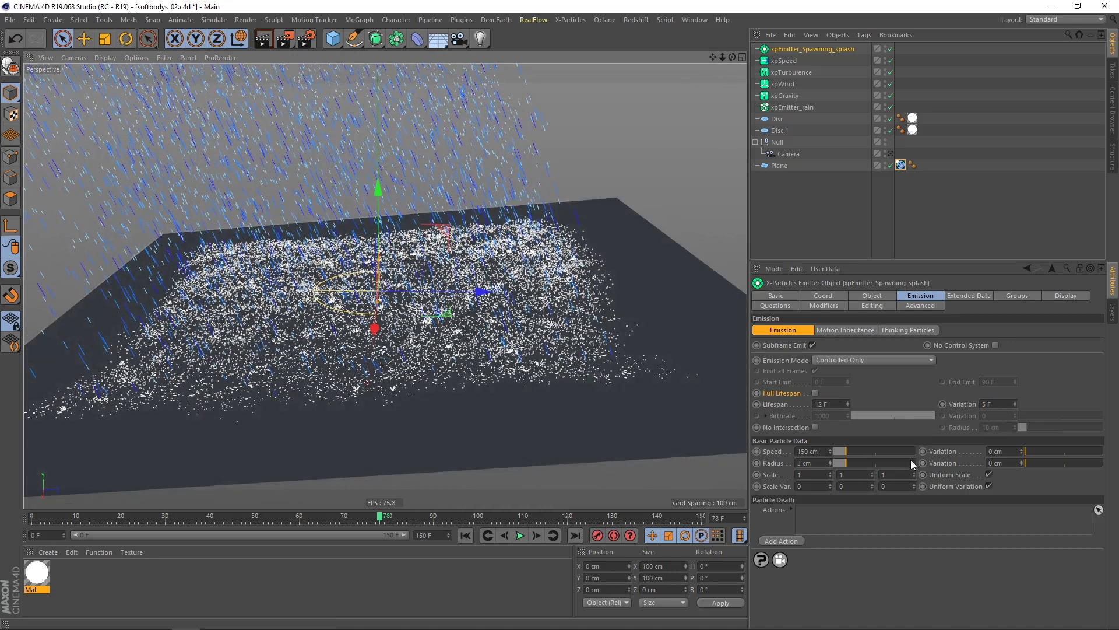
# - Give the splash particles a speed variation of 75 cm, a radius of 0.15 cm and a radius variation of 0.125 cm
pyautogui.moveTo(1003, 452); pyautogui.dragTo(979, 454)
pyautogui.write('75')
pyautogui.press('Return')
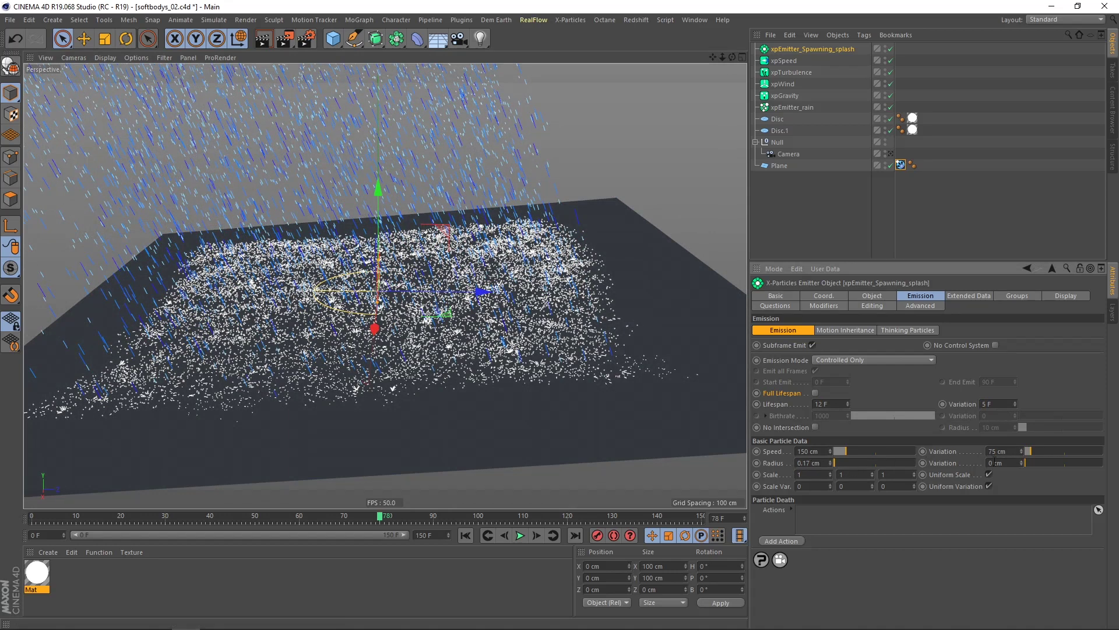
pyautogui.write('0,125')
pyautogui.press('Return')
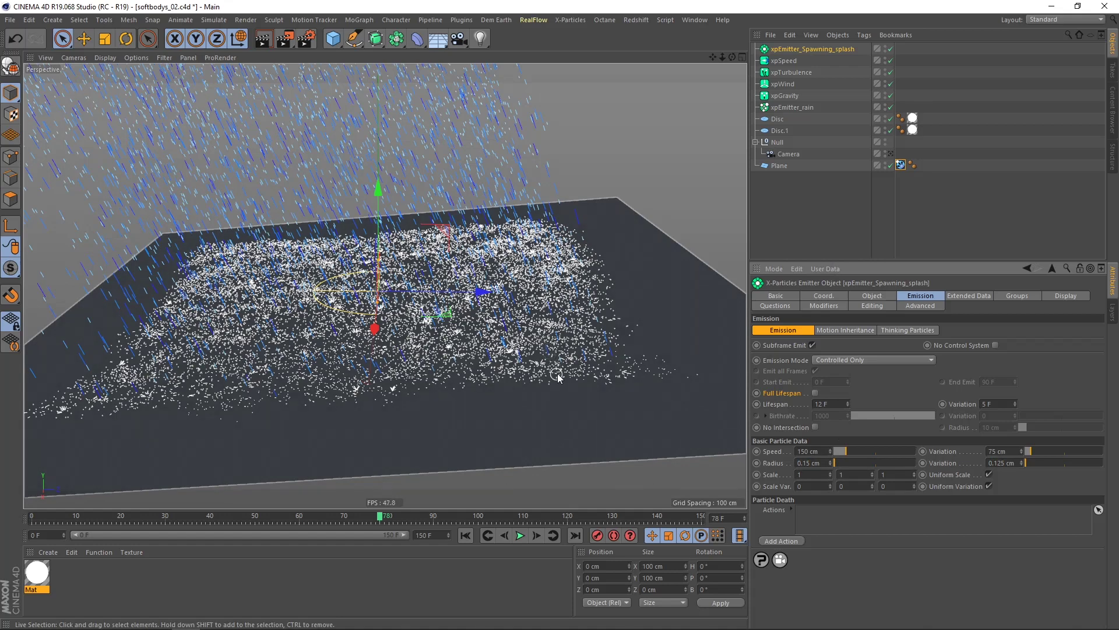
# - Replay the simulation from the start and examine the short-lived splashes on the plane from several angles
pyautogui.click(466, 535)
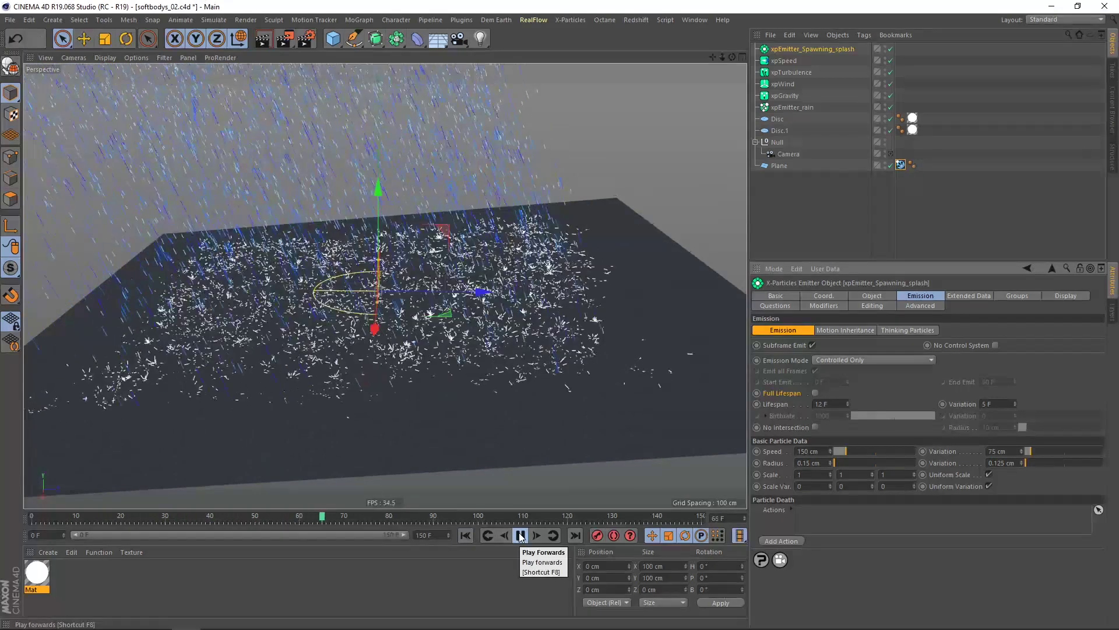
pyautogui.click(520, 535)
pyautogui.scroll(-2, 447, 405)
pyautogui.moveTo(438, 392)
pyautogui.keyDown('alt'); pyautogui.mouseDown()
pyautogui.moveTo(429, 347)
pyautogui.moveTo(431, 390)
pyautogui.mouseUp(); pyautogui.keyUp('alt')
pyautogui.keyDown('alt'); pyautogui.moveTo(455, 365); pyautogui.dragTo(479, 366, button='right'); pyautogui.keyUp('alt')
pyautogui.moveTo(479, 365)
pyautogui.keyDown('alt'); pyautogui.mouseDown()
pyautogui.moveTo(494, 359)
pyautogui.moveTo(470, 360)
pyautogui.mouseUp(); pyautogui.keyUp('alt')
pyautogui.keyDown('alt'); pyautogui.moveTo(438, 356); pyautogui.dragTo(453, 353, button='right'); pyautogui.keyUp('alt')
pyautogui.keyDown('alt'); pyautogui.moveTo(456, 353); pyautogui.dragTo(321, 419); pyautogui.keyUp('alt')
pyautogui.click(520, 535)
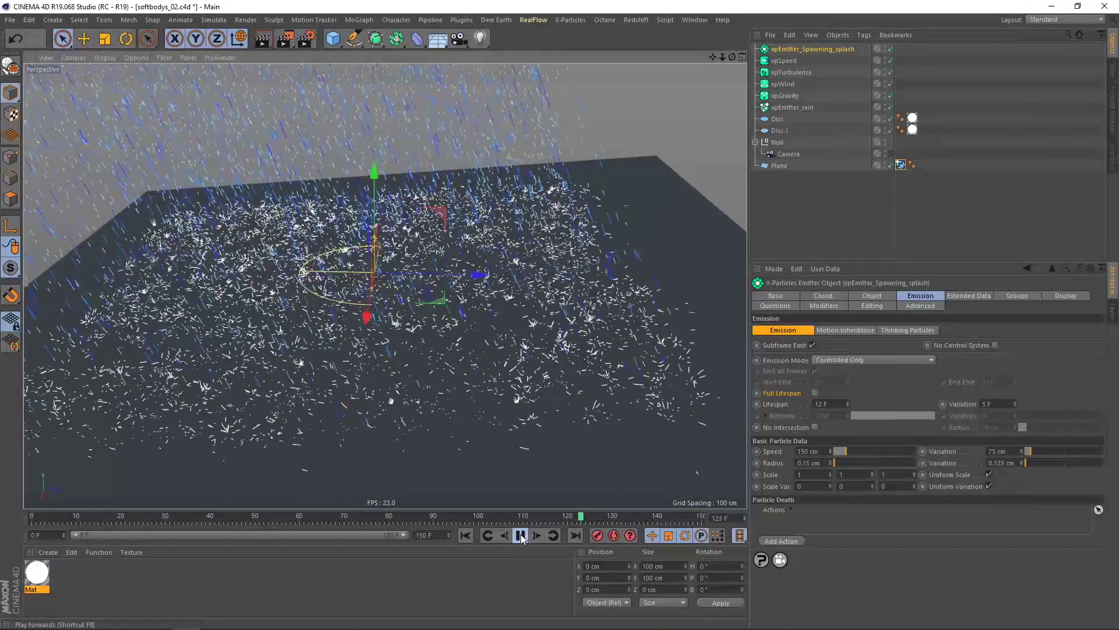
pyautogui.click(521, 535)
pyautogui.keyDown('alt'); pyautogui.moveTo(465, 344); pyautogui.dragTo(429, 358); pyautogui.keyUp('alt')
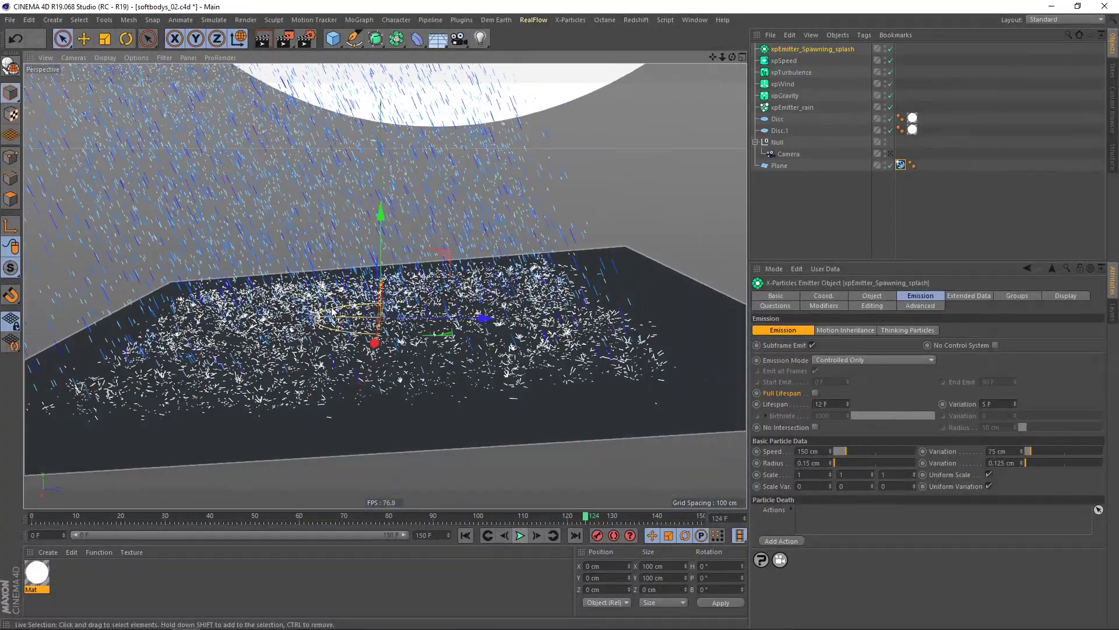
pyautogui.keyDown('alt'); pyautogui.moveTo(331, 312); pyautogui.dragTo(352, 355); pyautogui.keyUp('alt')
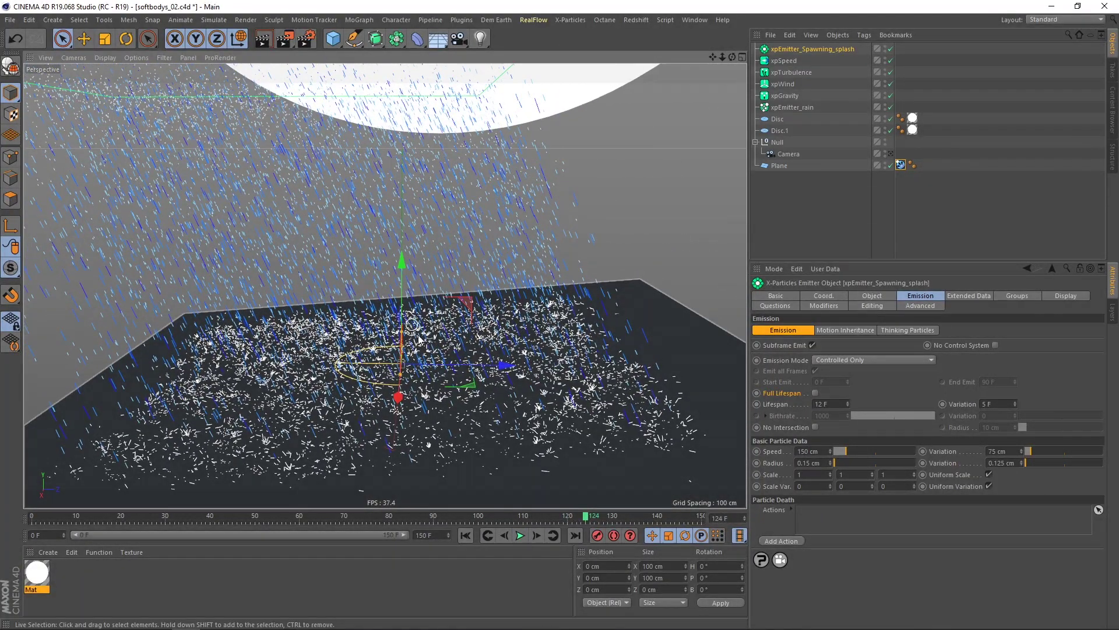
# - Run the simulation to frame 60 and set that moment as the initial state of xpEmitter_rain
pyautogui.keyDown('alt'); pyautogui.moveTo(460, 376); pyautogui.dragTo(375, 218); pyautogui.keyUp('alt')
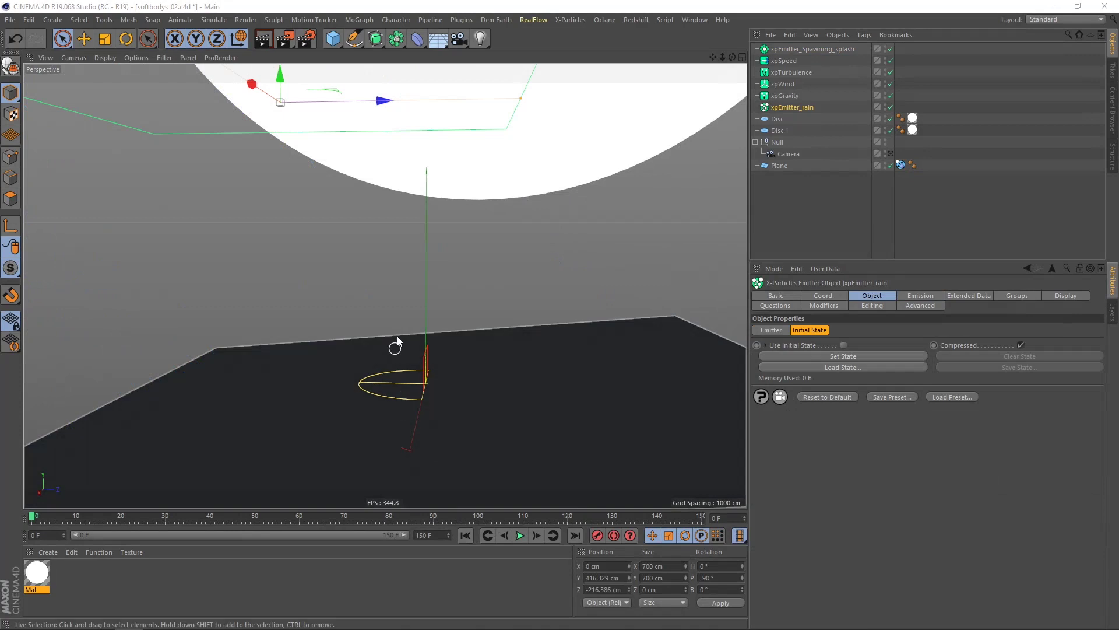
pyautogui.keyDown('alt'); pyautogui.moveTo(452, 363); pyautogui.dragTo(460, 408); pyautogui.keyUp('alt')
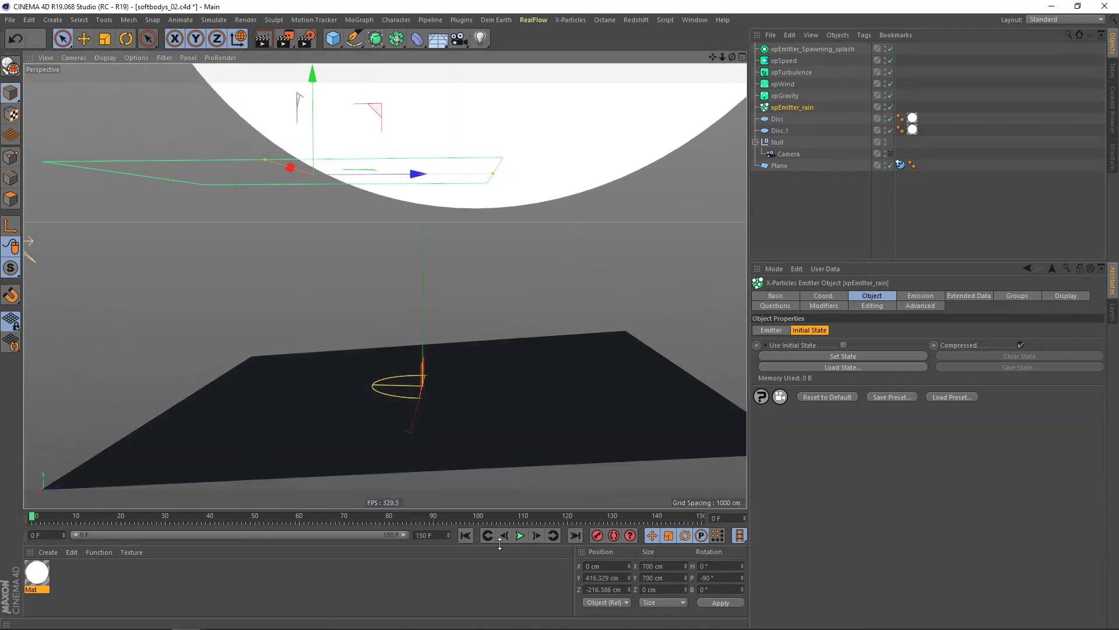
pyautogui.click(519, 535)
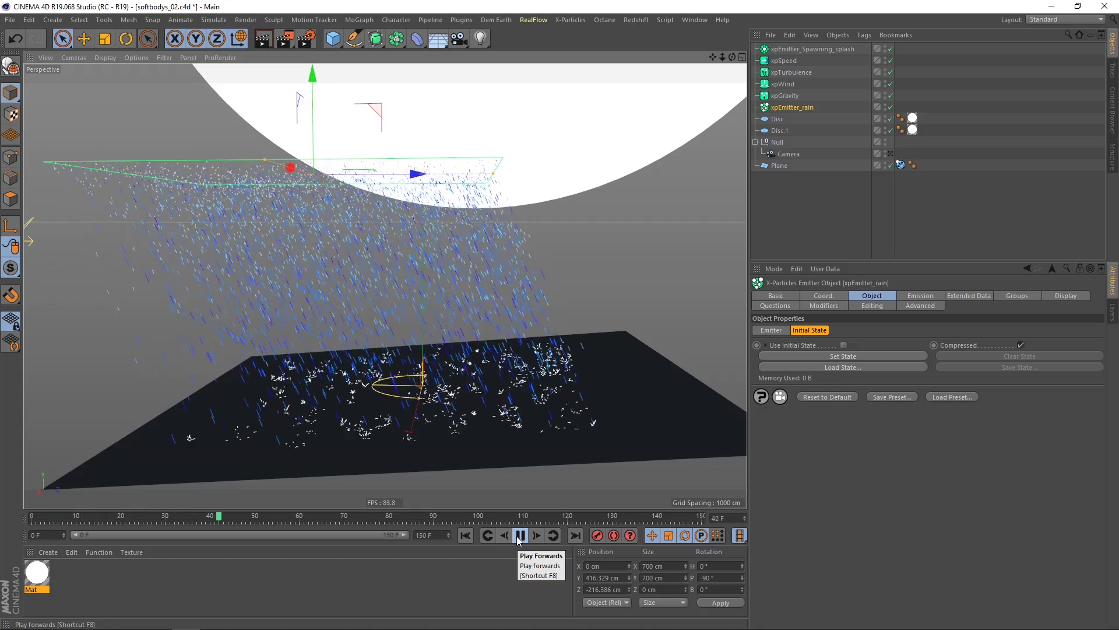
pyautogui.moveTo(489, 401)
pyautogui.keyDown('alt'); pyautogui.mouseDown()
pyautogui.moveTo(485, 388)
pyautogui.moveTo(463, 392)
pyautogui.moveTo(493, 390)
pyautogui.mouseUp(); pyautogui.keyUp('alt')
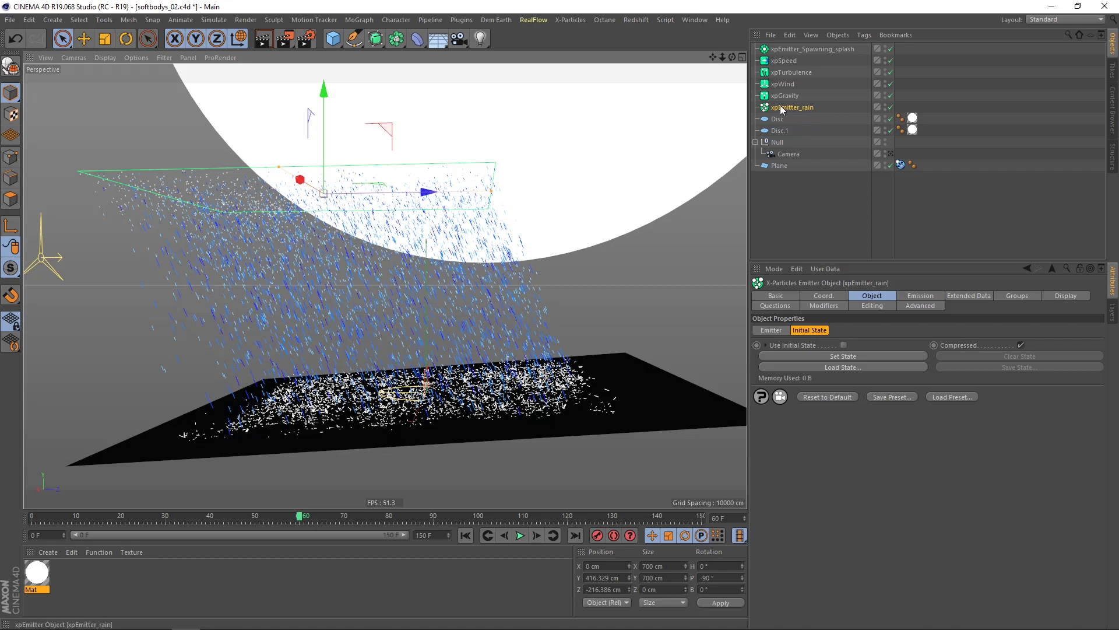
pyautogui.click(845, 353)
# - Replay the simulation from frame 0 to check the rain starting from its stored initial state
pyautogui.click(466, 535)
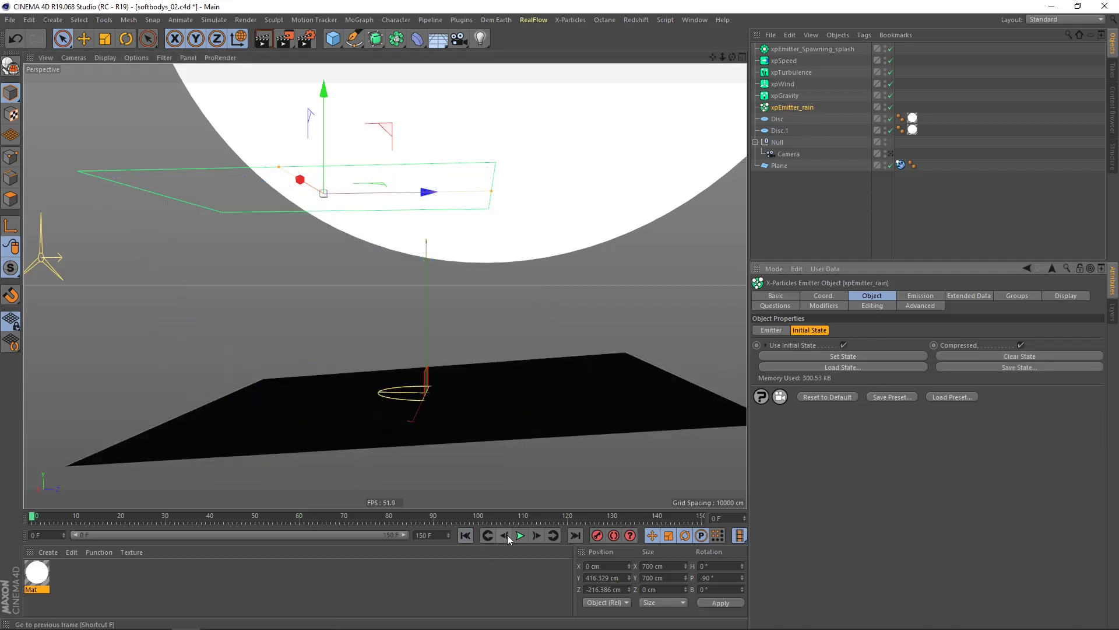
pyautogui.click(518, 535)
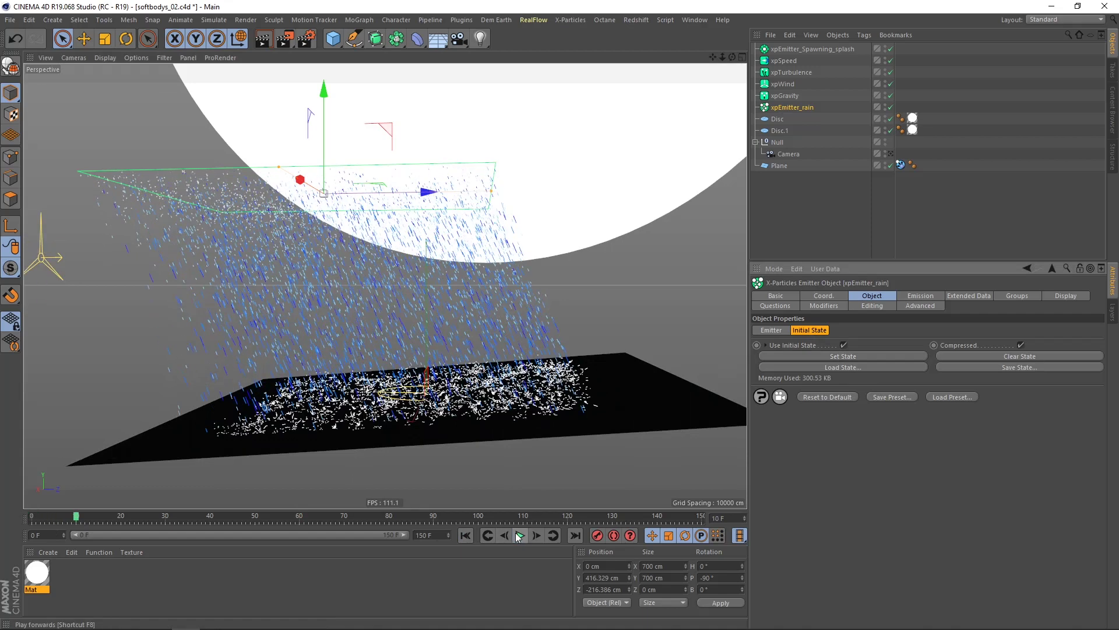
pyautogui.keyDown('alt'); pyautogui.moveTo(378, 328); pyautogui.dragTo(379, 404); pyautogui.keyUp('alt')
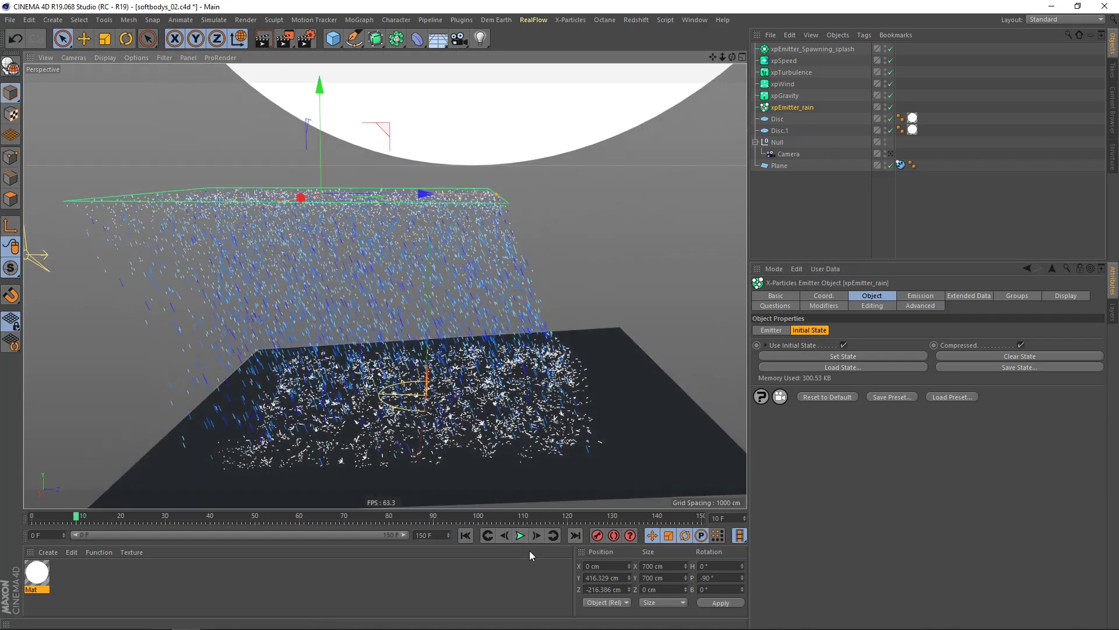
pyautogui.click(521, 538)
pyautogui.keyDown('alt'); pyautogui.moveTo(433, 441); pyautogui.dragTo(429, 405); pyautogui.keyUp('alt')
pyautogui.keyDown('alt'); pyautogui.moveTo(395, 437); pyautogui.dragTo(426, 421, button='right'); pyautogui.keyUp('alt')
pyautogui.moveTo(427, 412)
pyautogui.keyDown('alt'); pyautogui.mouseDown()
pyautogui.moveTo(429, 386)
pyautogui.moveTo(431, 410)
pyautogui.mouseUp(); pyautogui.keyUp('alt')
pyautogui.keyDown('alt'); pyautogui.moveTo(448, 393); pyautogui.dragTo(428, 402, button='right'); pyautogui.keyUp('alt')
# - Add a sphere with a 40 cm radius, raised to a Y position of about 153 cm above the plane
pyautogui.click(334, 39)
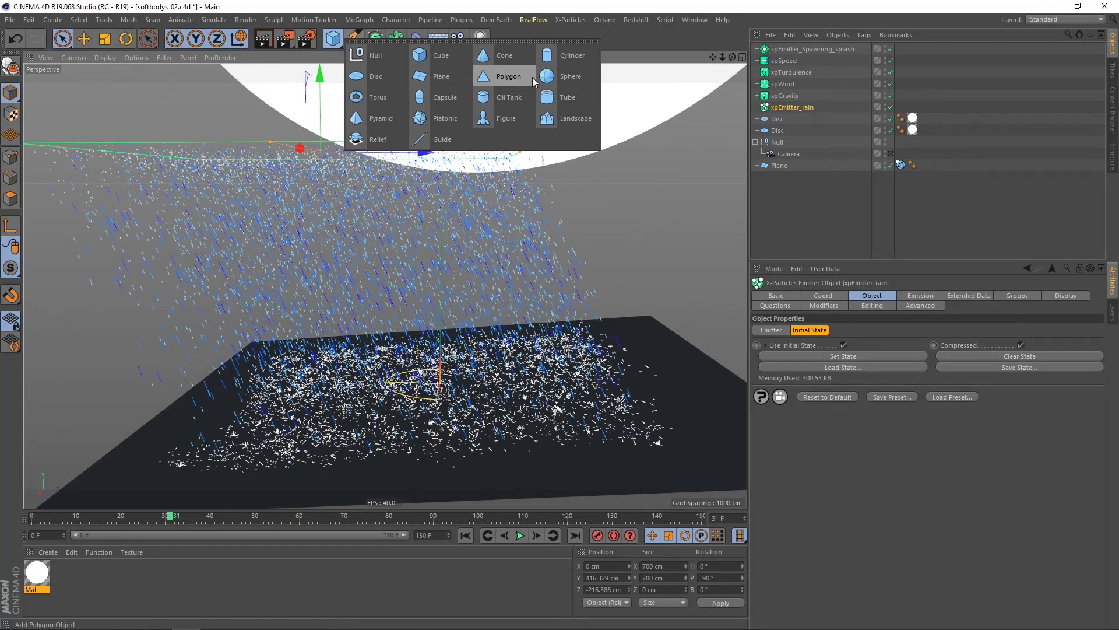
pyautogui.click(569, 77)
pyautogui.keyDown('alt'); pyautogui.moveTo(447, 364); pyautogui.dragTo(437, 252); pyautogui.keyUp('alt')
pyautogui.doubleClick(820, 321)
pyautogui.write('60')
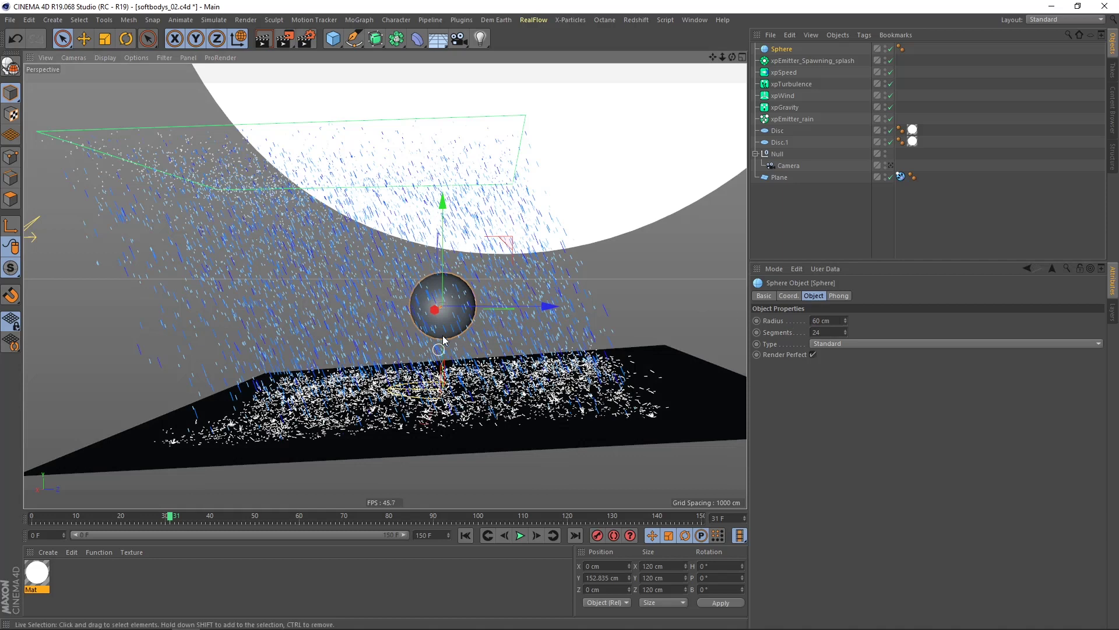
pyautogui.keyDown('alt'); pyautogui.moveTo(443, 340); pyautogui.dragTo(451, 334); pyautogui.keyUp('alt')
pyautogui.doubleClick(820, 321)
pyautogui.write('40')
pyautogui.press('Return')
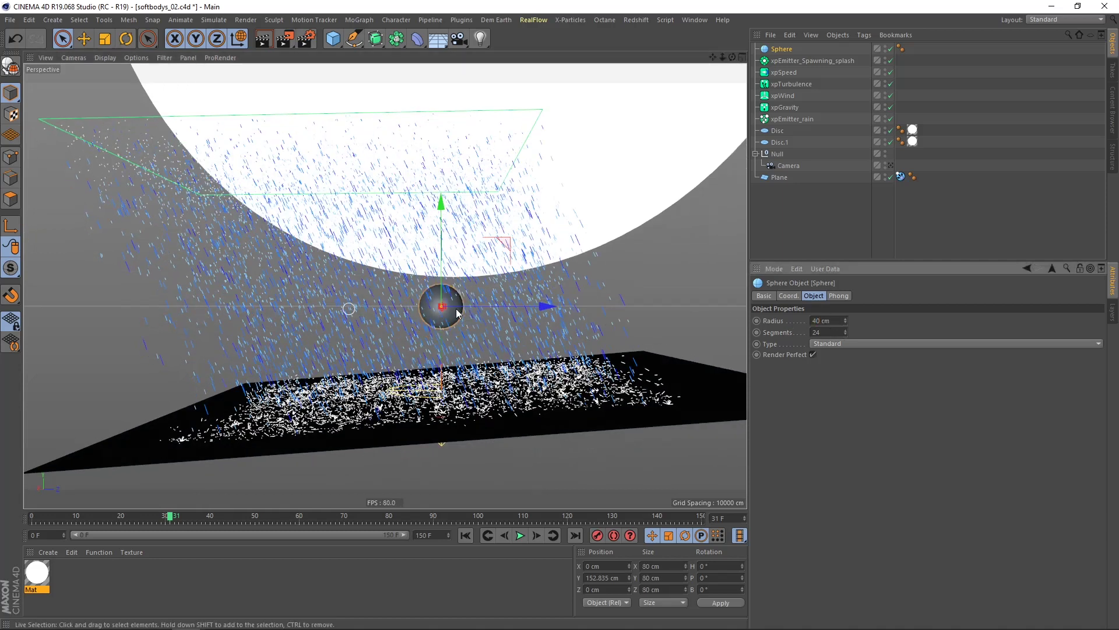
# - Move the sphere to about Y 115 cm and Z -46 cm within the rain, and disable it
pyautogui.scroll(2, 457, 313)
pyautogui.keyDown('alt'); pyautogui.moveTo(444, 311); pyautogui.dragTo(448, 293); pyautogui.keyUp('alt')
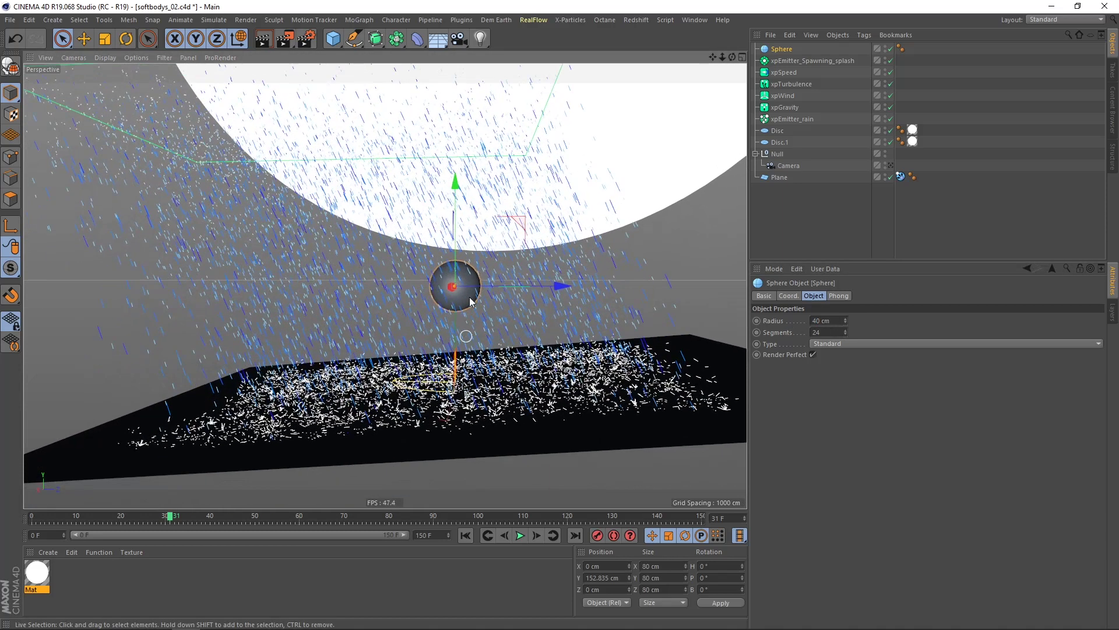
pyautogui.moveTo(517, 233); pyautogui.dragTo(490, 258)
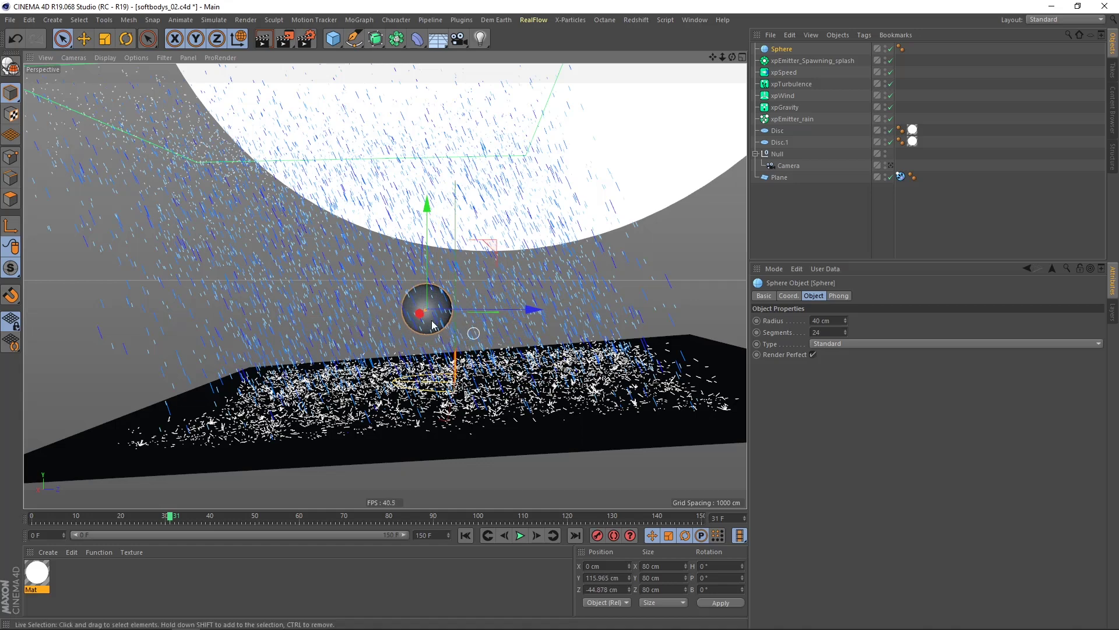
pyautogui.keyDown('alt'); pyautogui.moveTo(416, 322); pyautogui.dragTo(436, 321); pyautogui.keyUp('alt')
pyautogui.keyDown('alt'); pyautogui.moveTo(436, 321); pyautogui.dragTo(432, 323, button='right'); pyautogui.keyUp('alt')
pyautogui.keyDown('alt'); pyautogui.moveTo(432, 327); pyautogui.dragTo(437, 327); pyautogui.keyUp('alt')
pyautogui.keyDown('alt'); pyautogui.moveTo(430, 387); pyautogui.dragTo(426, 389); pyautogui.keyUp('alt')
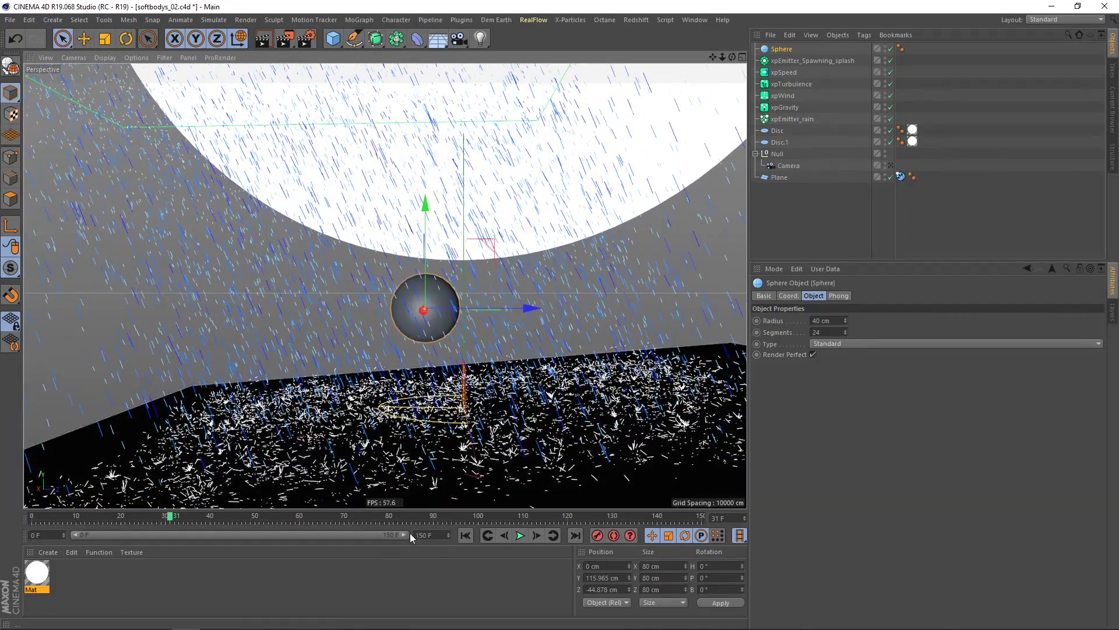
pyautogui.moveTo(490, 250)
pyautogui.mouseDown()
pyautogui.moveTo(519, 346)
pyautogui.moveTo(482, 264)
pyautogui.mouseUp()
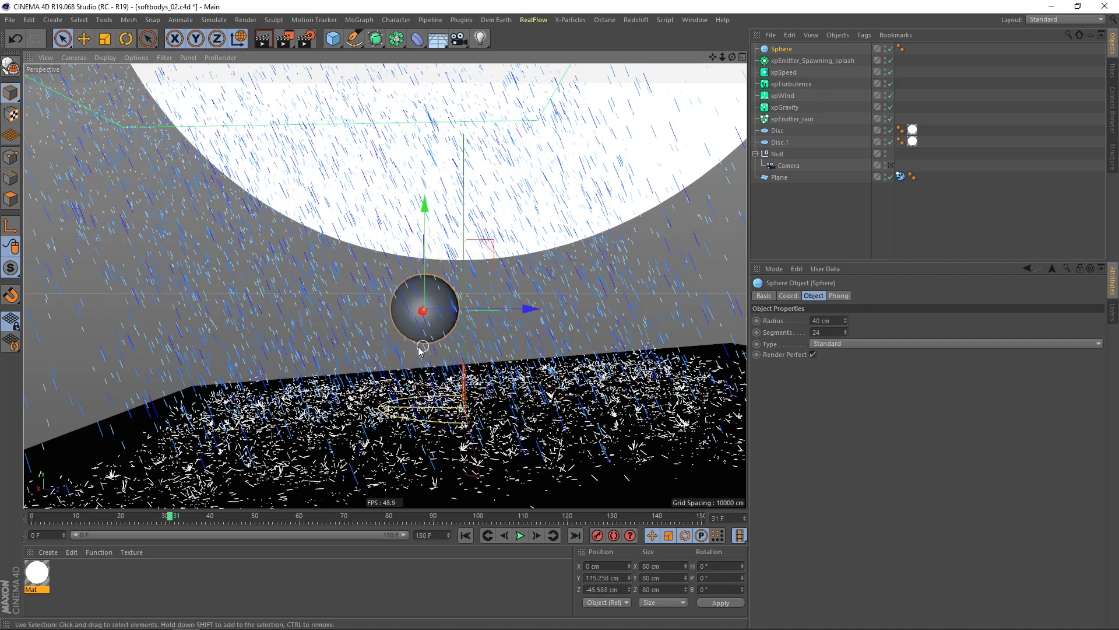
pyautogui.click(890, 49)
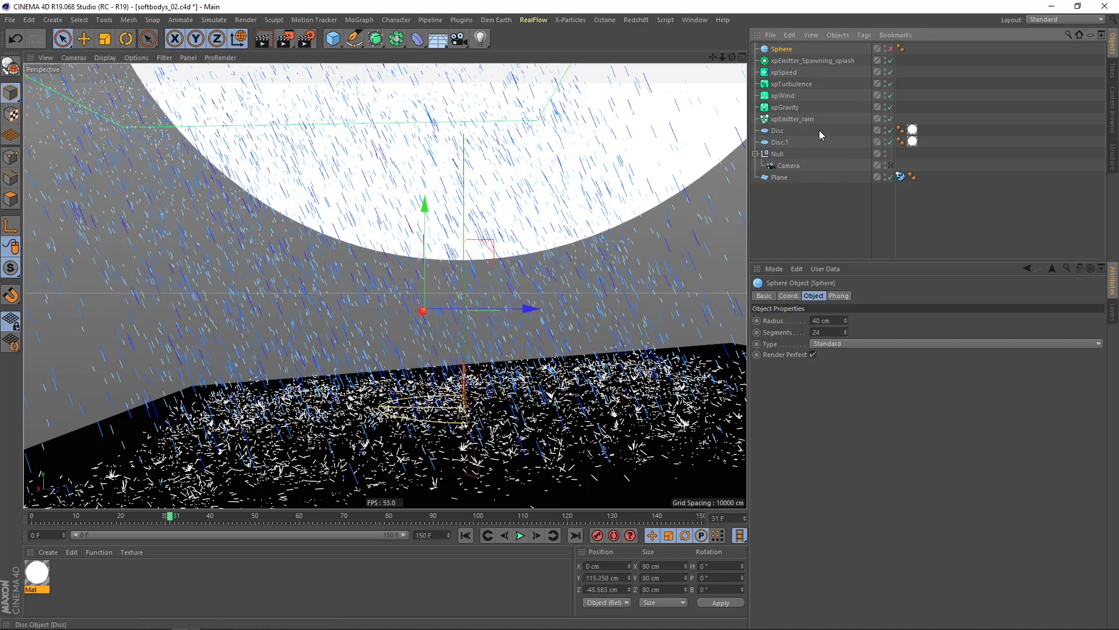
# - Keyframe the Retiming of xpEmitter_rain at 100% on frame 10
pyautogui.click(794, 119)
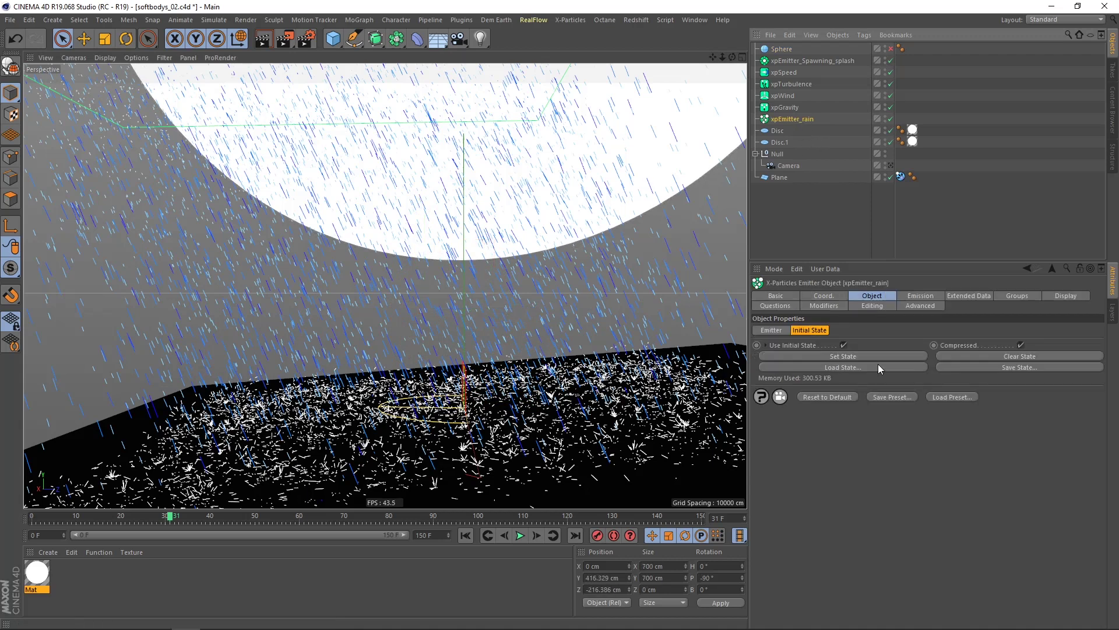
pyautogui.click(915, 296)
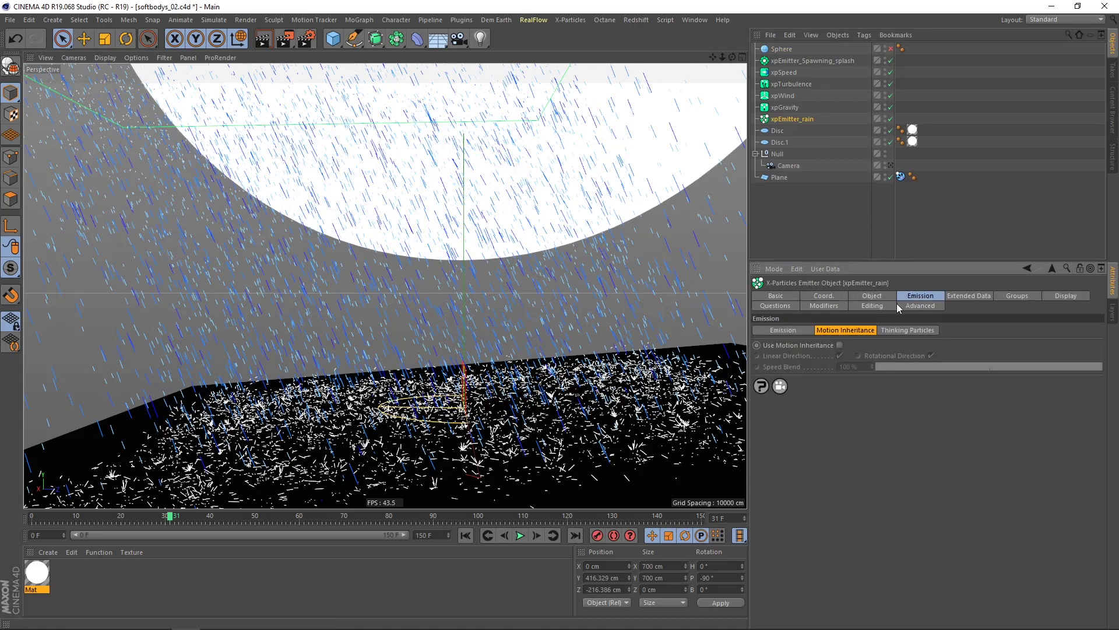
pyautogui.click(880, 297)
pyautogui.click(773, 331)
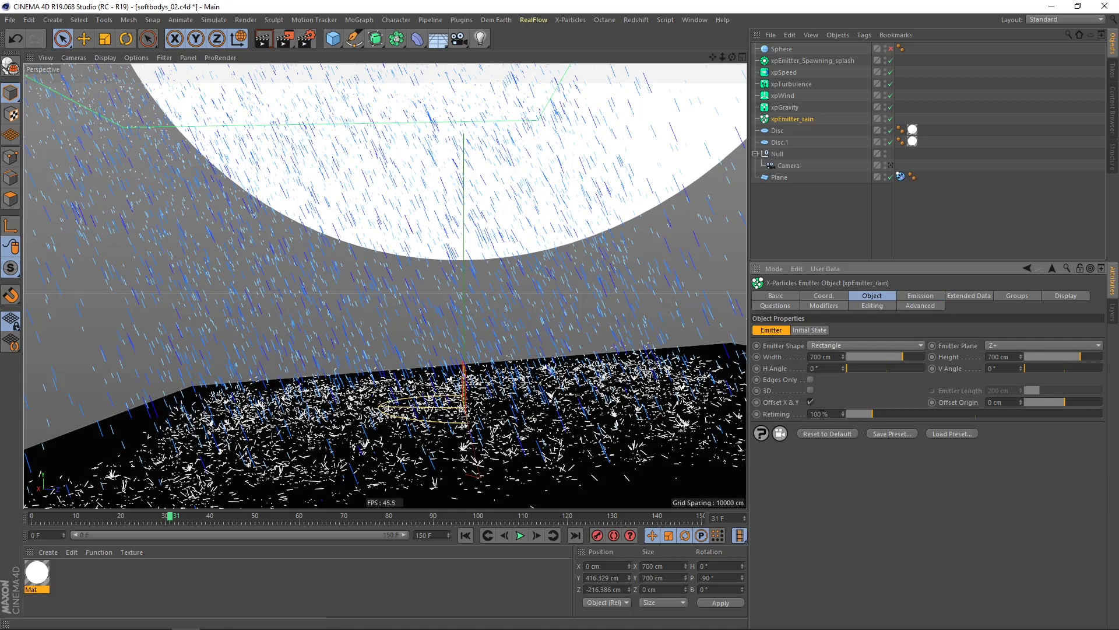
pyautogui.moveTo(125, 517); pyautogui.dragTo(77, 520)
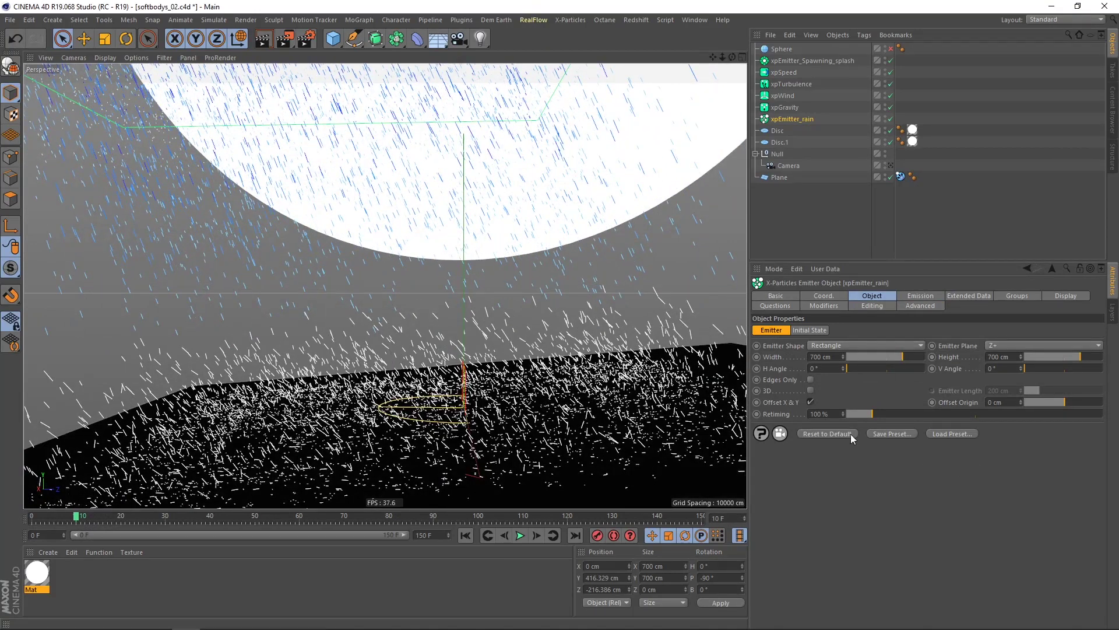
pyautogui.keyDown('ctrl'); pyautogui.click(757, 414); pyautogui.keyUp('ctrl')
# - Set the Retiming of xpEmitter_rain to 20% at frame 15 and keyframe it
pyautogui.moveTo(80, 518); pyautogui.dragTo(101, 520)
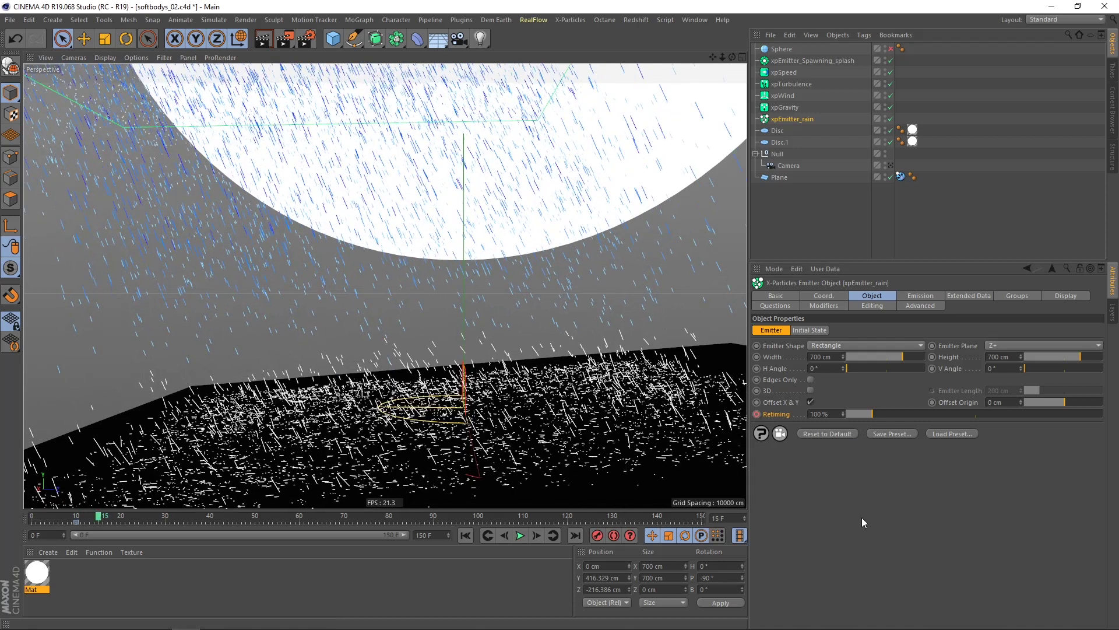
pyautogui.doubleClick(829, 414)
pyautogui.write('20')
pyautogui.press('Return')
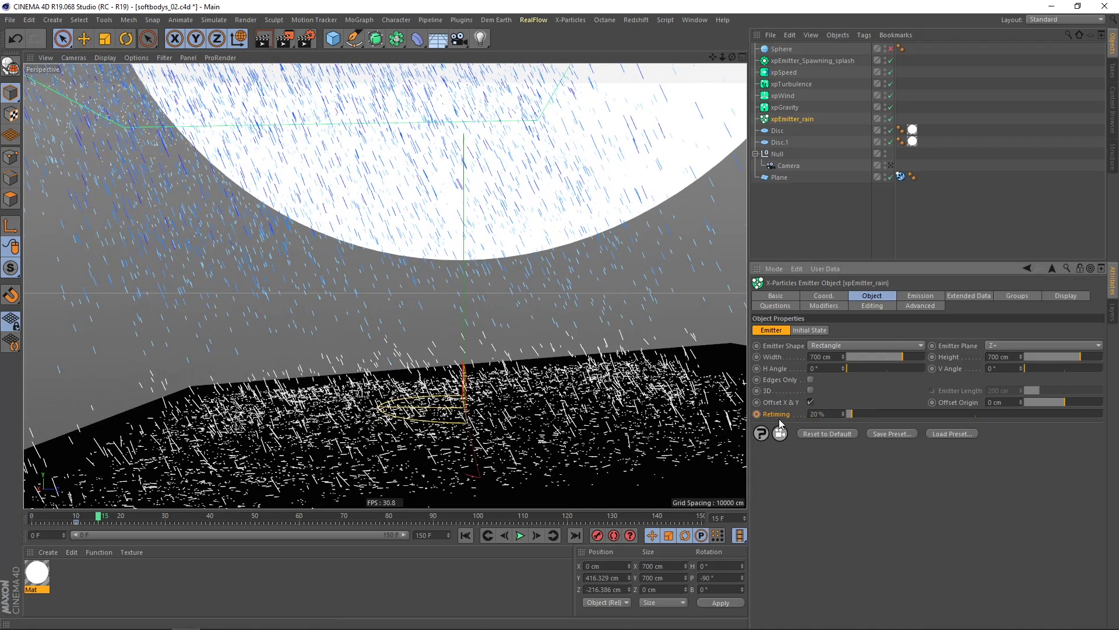
pyautogui.keyDown('ctrl'); pyautogui.click(756, 415); pyautogui.keyUp('ctrl')
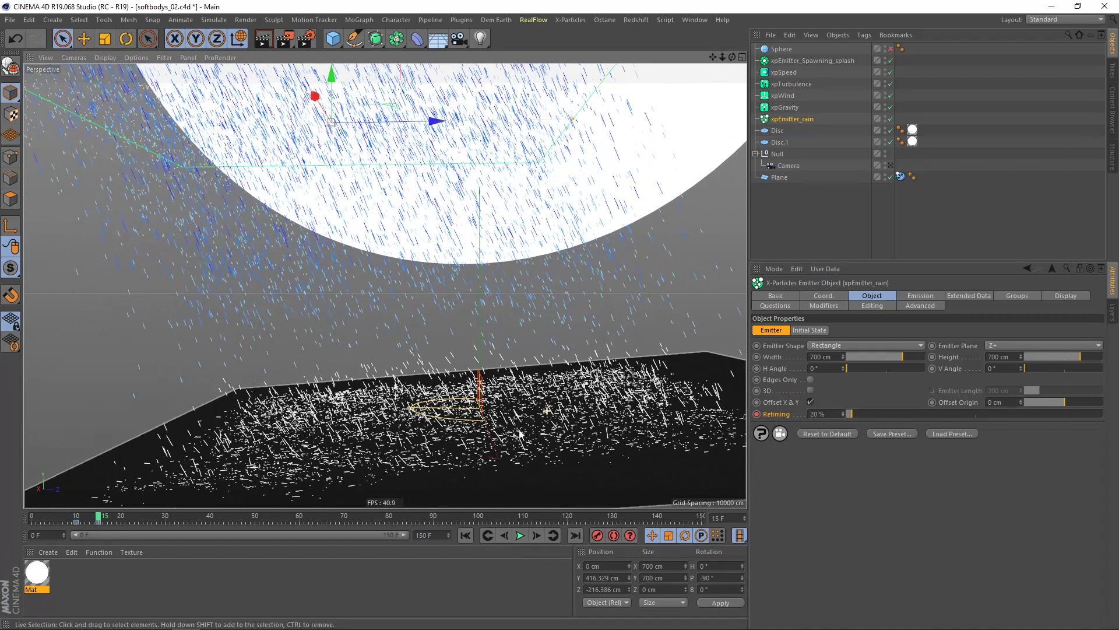
# - Replay the simulation from the start twice to check how the rain slows down
pyautogui.click(465, 535)
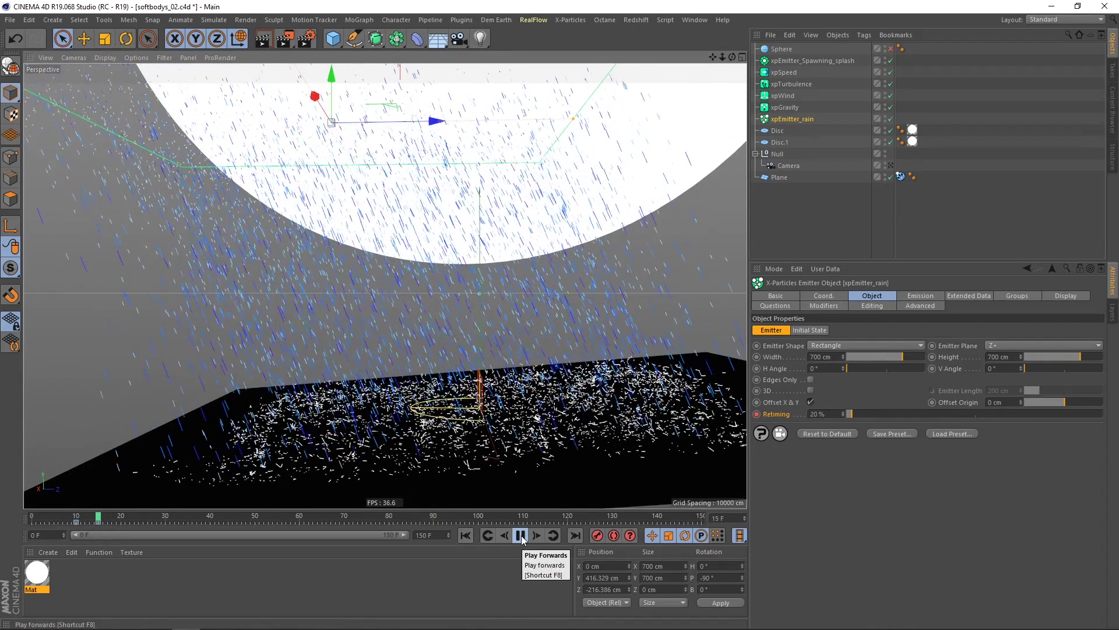
pyautogui.click(521, 535)
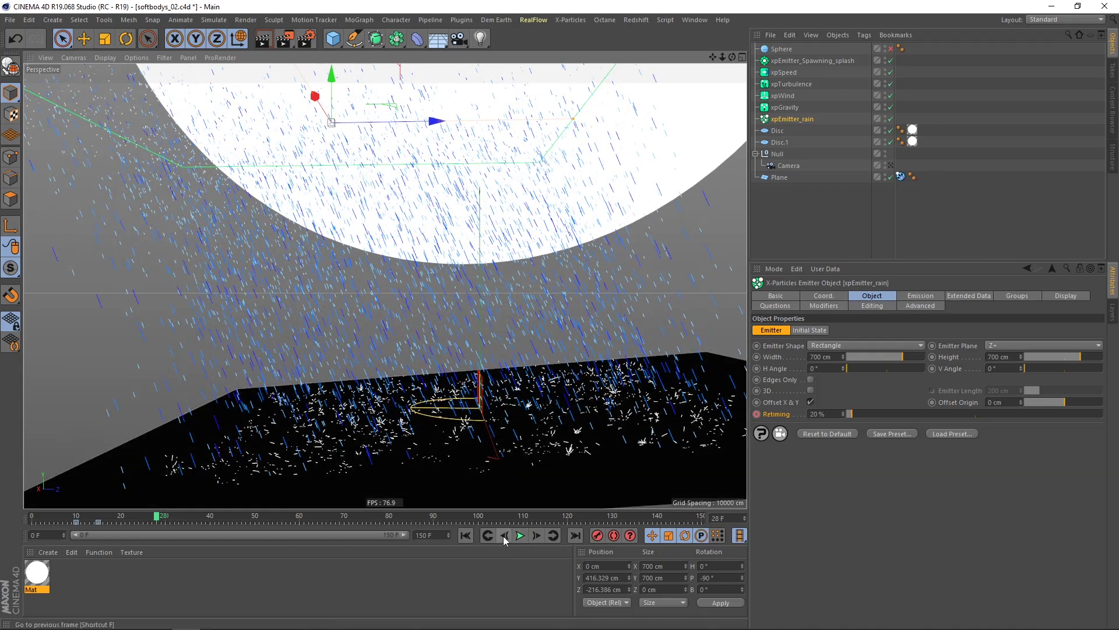
pyautogui.click(465, 535)
pyautogui.click(519, 535)
pyautogui.click(519, 535)
# - Keyframe the Retiming of xpEmitter_Spawning_splash at 100% on frame 10 and at 20% on frame 15
pyautogui.click(76, 517)
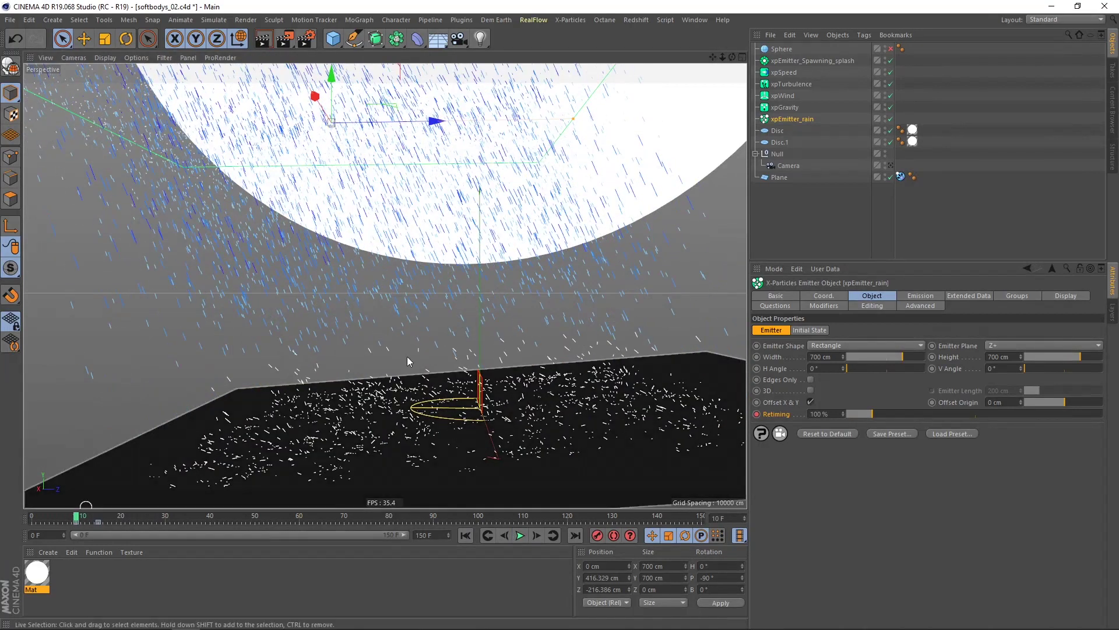
pyautogui.click(823, 61)
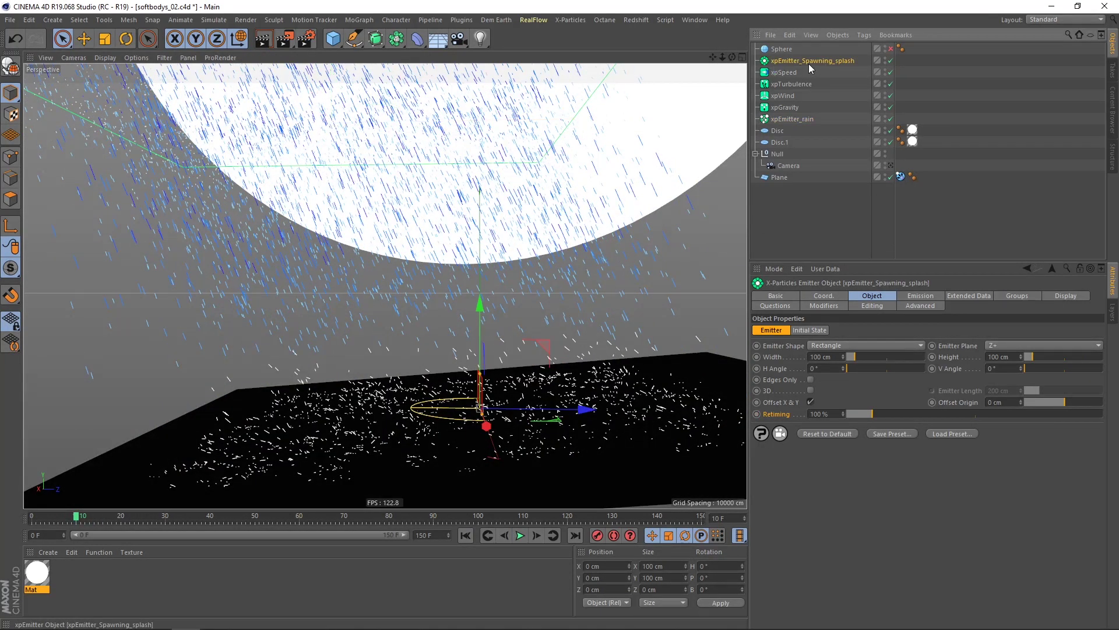
pyautogui.keyDown('ctrl'); pyautogui.click(756, 414); pyautogui.keyUp('ctrl')
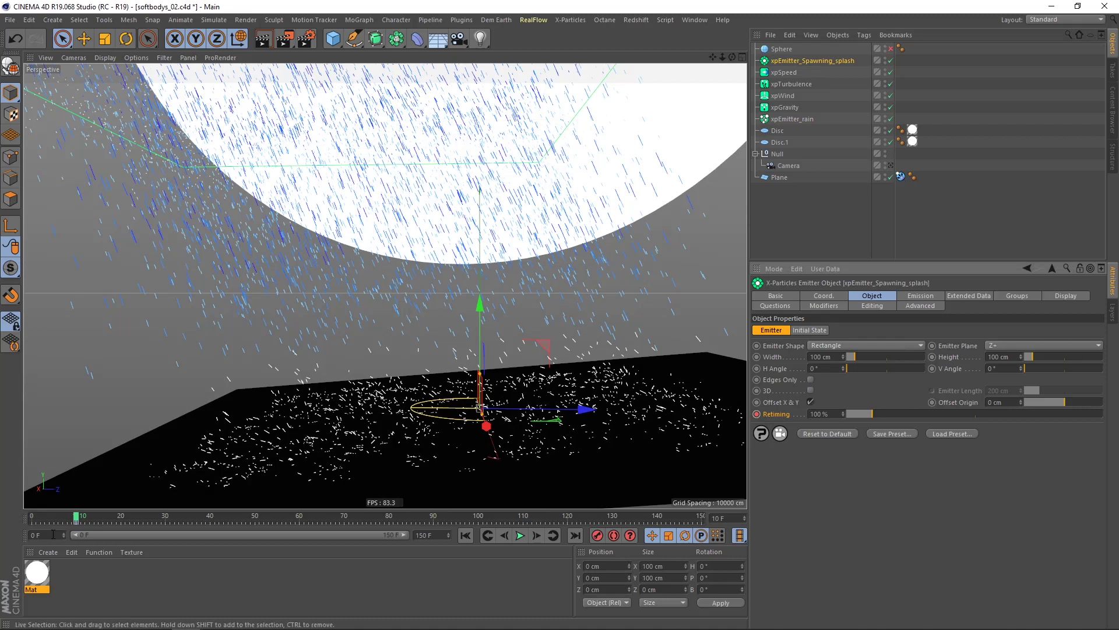
pyautogui.click(97, 518)
pyautogui.doubleClick(828, 415)
pyautogui.write('2')
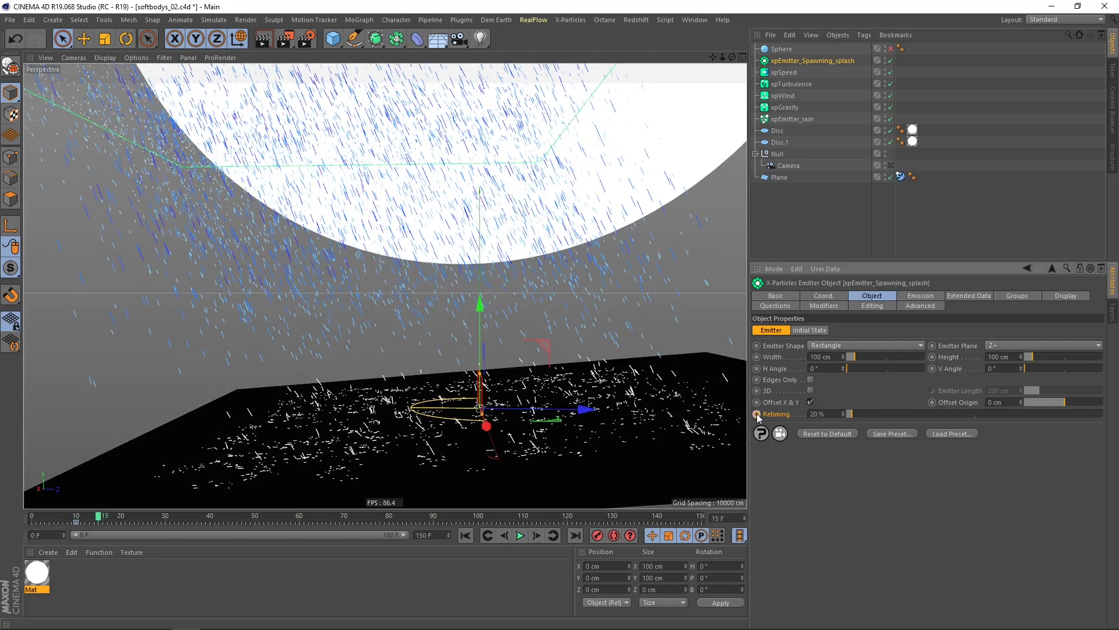
# - Replay the simulation from the start to check how the rain and splashes slow down together
pyautogui.click(467, 536)
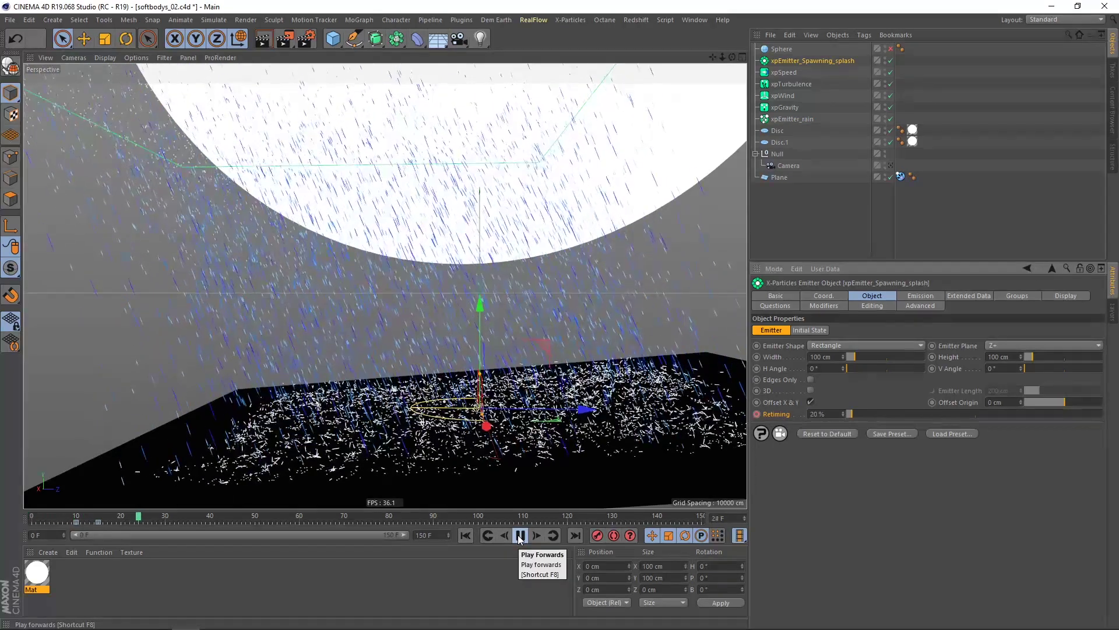
pyautogui.click(468, 535)
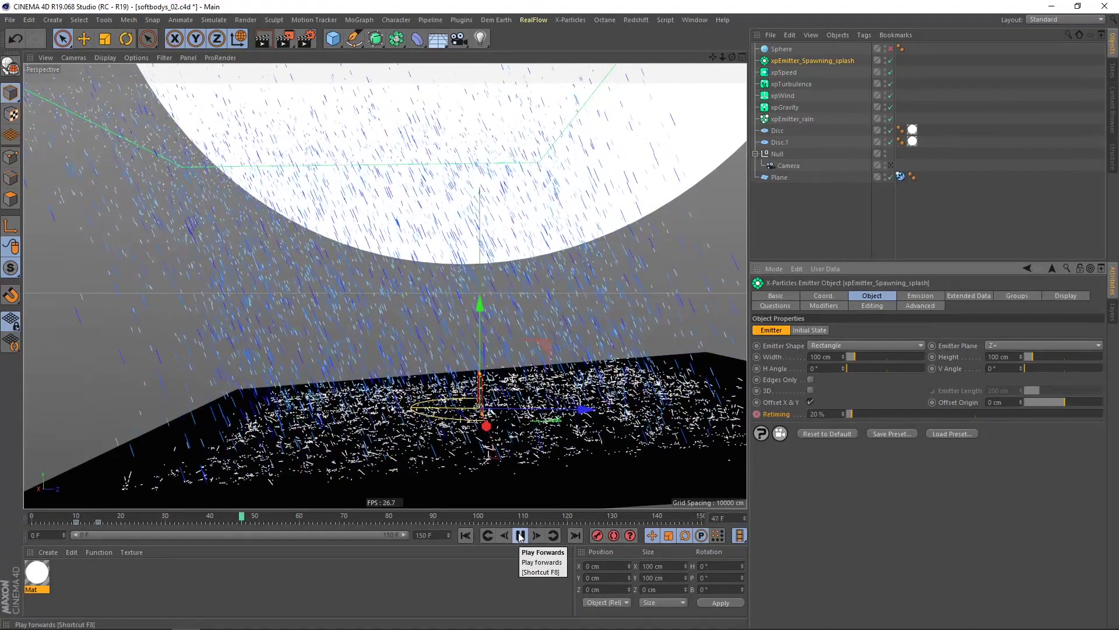
pyautogui.click(521, 536)
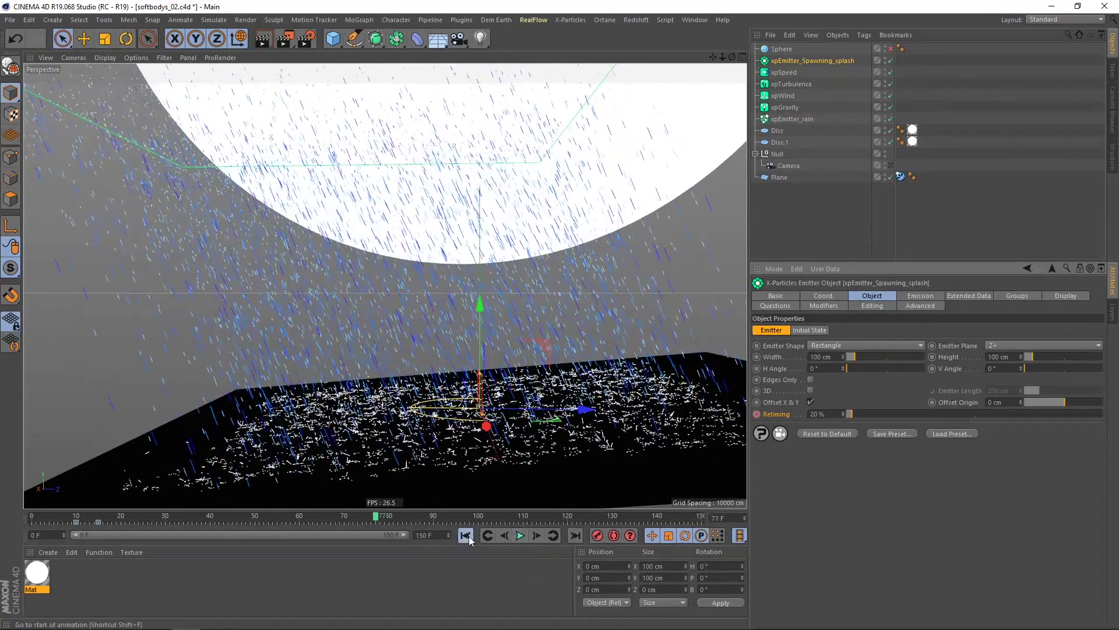
pyautogui.click(466, 536)
pyautogui.click(521, 536)
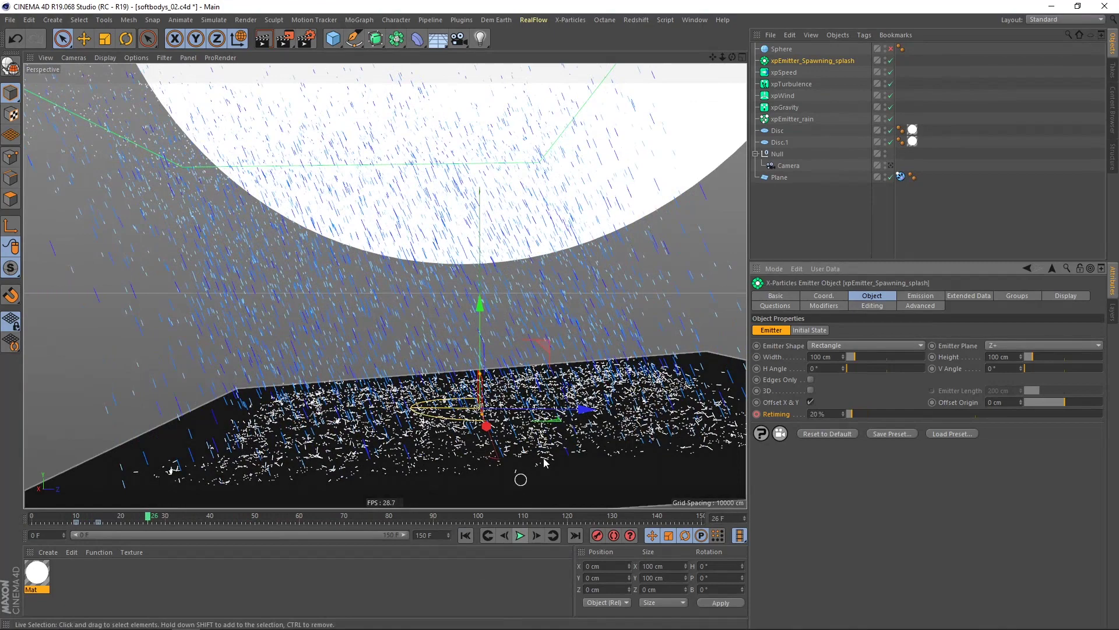
# - Select the disabled Sphere and enable it again in the rain scene
pyautogui.moveTo(381, 438)
pyautogui.keyDown('alt'); pyautogui.mouseDown()
pyautogui.moveTo(355, 448)
pyautogui.moveTo(411, 433)
pyautogui.mouseUp(); pyautogui.keyUp('alt')
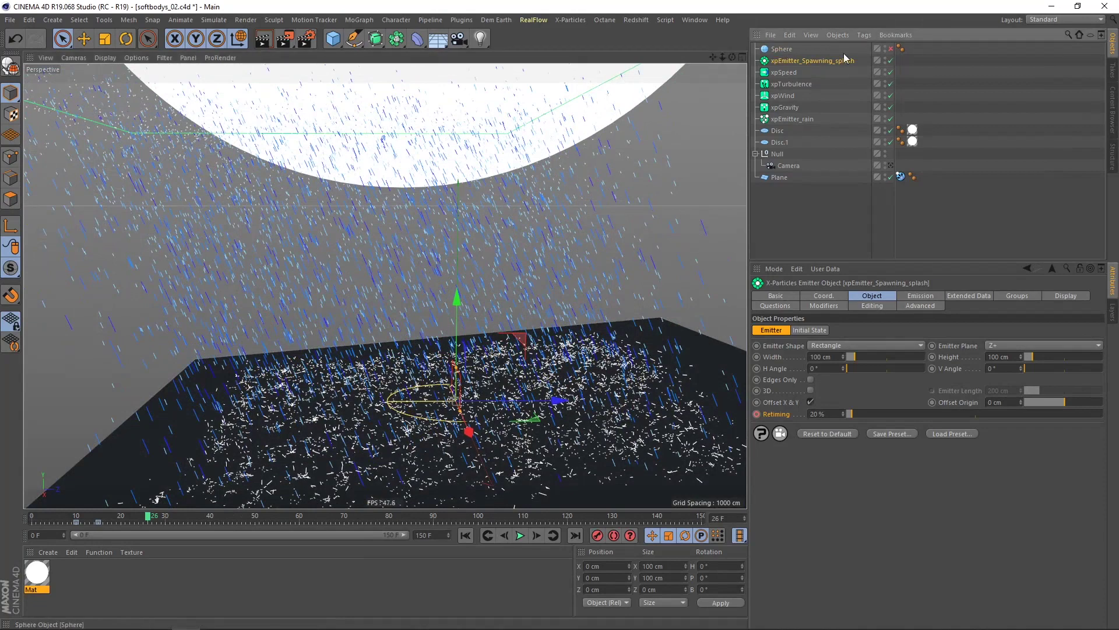
pyautogui.click(784, 50)
pyautogui.keyDown('alt'); pyautogui.moveTo(365, 425); pyautogui.dragTo(395, 410); pyautogui.keyUp('alt')
pyautogui.keyDown('alt'); pyautogui.moveTo(394, 410); pyautogui.dragTo(376, 380, button='middle'); pyautogui.keyUp('alt')
pyautogui.keyDown('alt'); pyautogui.moveTo(382, 357); pyautogui.dragTo(391, 384); pyautogui.keyUp('alt')
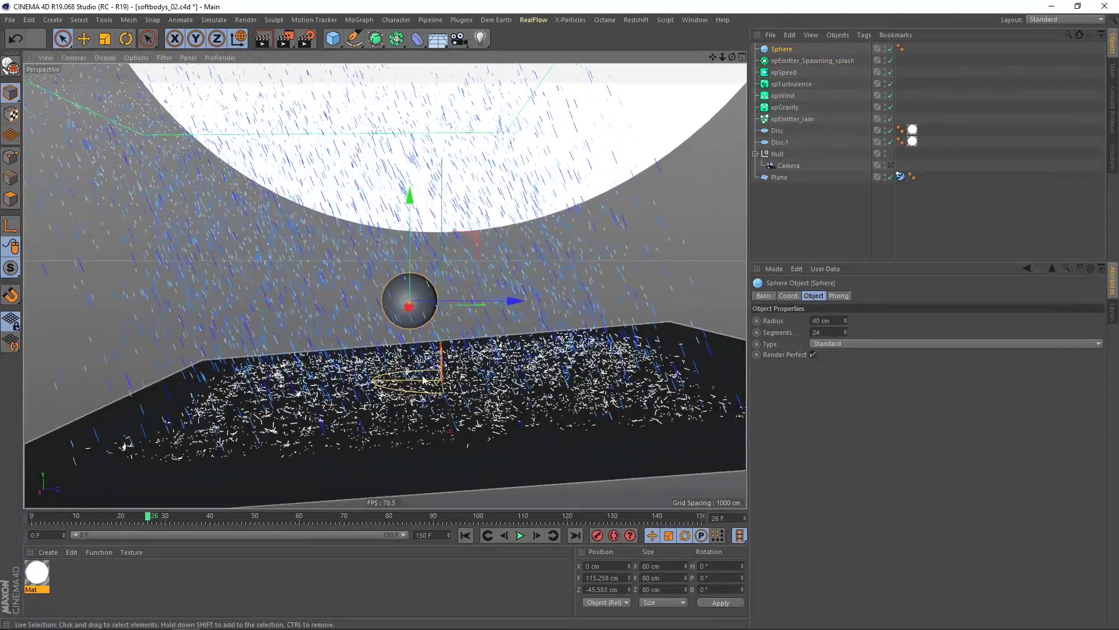
pyautogui.keyDown('alt'); pyautogui.moveTo(422, 375); pyautogui.dragTo(410, 367, button='right'); pyautogui.keyUp('alt')
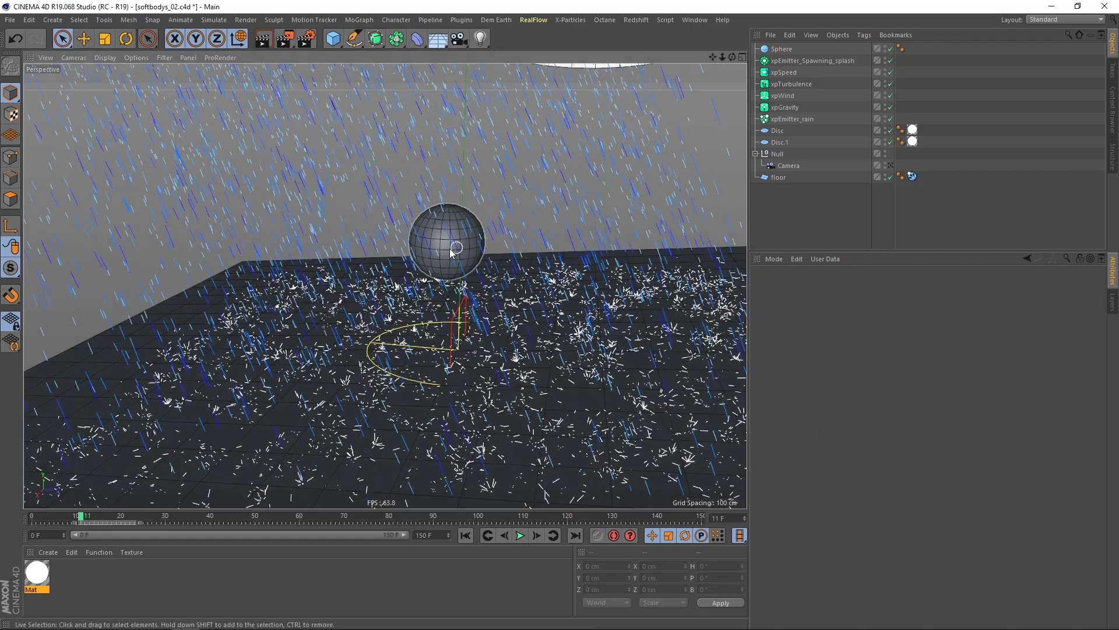
# - Duplicate the sphere to about Y 183 cm and Z 57 cm, with a radius of about 31.6 cm
pyautogui.keyDown('alt'); pyautogui.moveTo(424, 256); pyautogui.dragTo(411, 246); pyautogui.keyUp('alt')
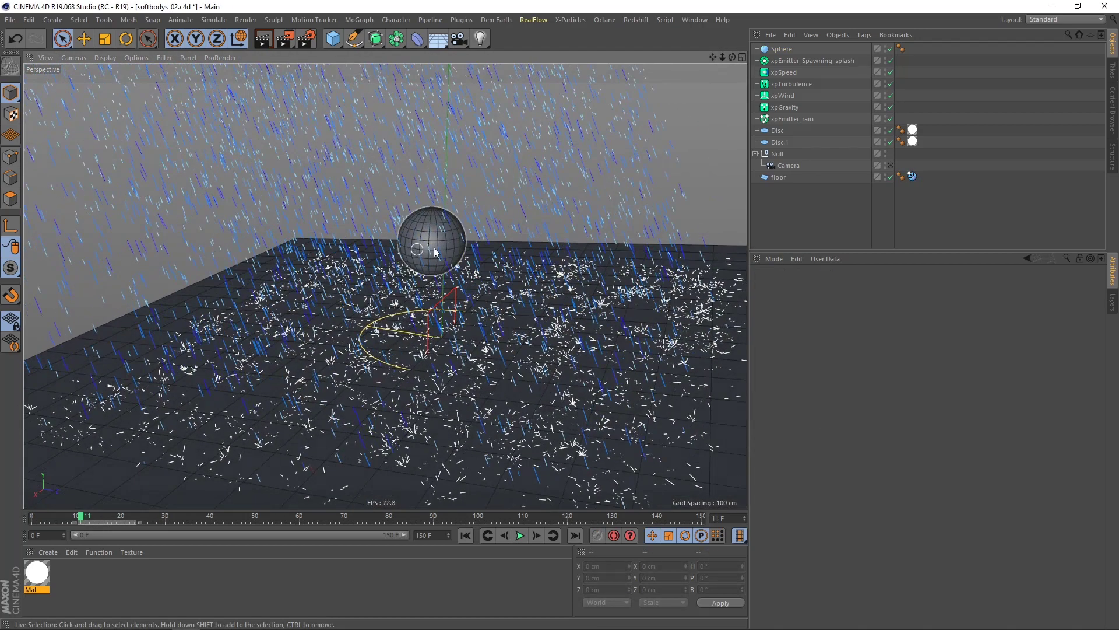
pyautogui.keyDown('alt'); pyautogui.moveTo(428, 247); pyautogui.dragTo(445, 246, button='right'); pyautogui.keyUp('alt')
pyautogui.keyDown('alt'); pyautogui.moveTo(428, 245); pyautogui.dragTo(473, 238); pyautogui.keyUp('alt')
pyautogui.click(781, 50)
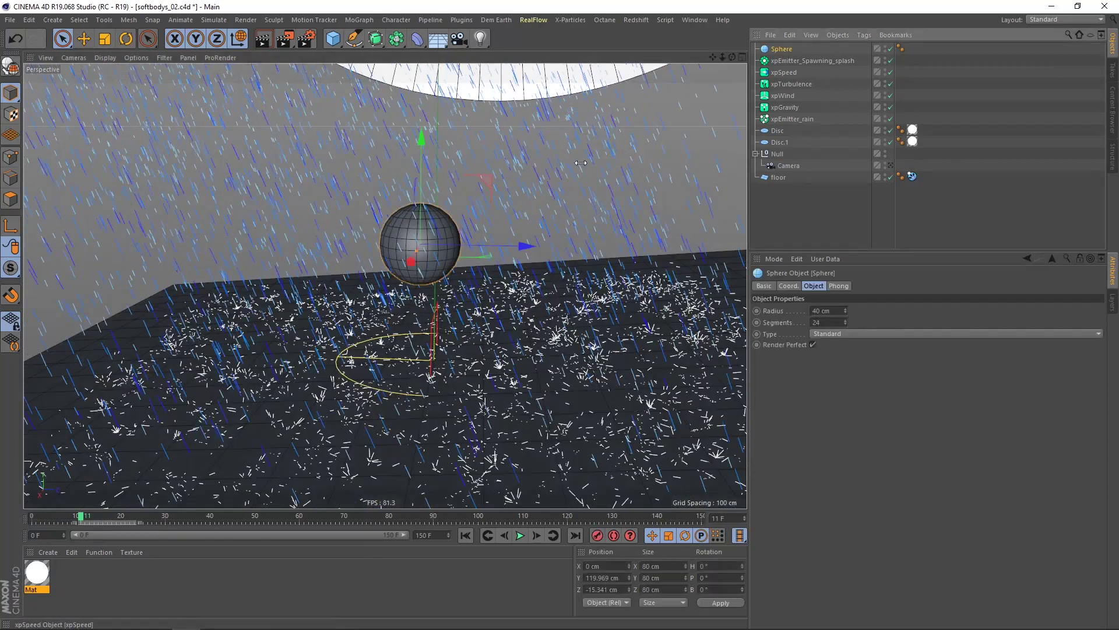
pyautogui.keyDown('alt'); pyautogui.moveTo(406, 248); pyautogui.dragTo(415, 232); pyautogui.keyUp('alt')
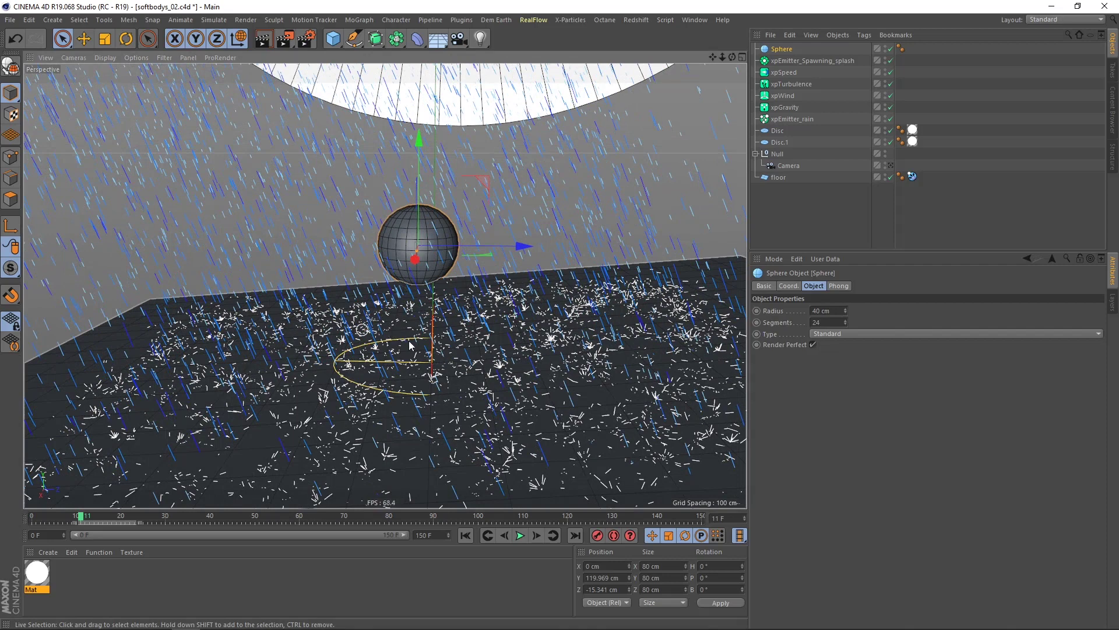
pyautogui.keyDown('alt'); pyautogui.moveTo(359, 268); pyautogui.dragTo(517, 265); pyautogui.keyUp('alt')
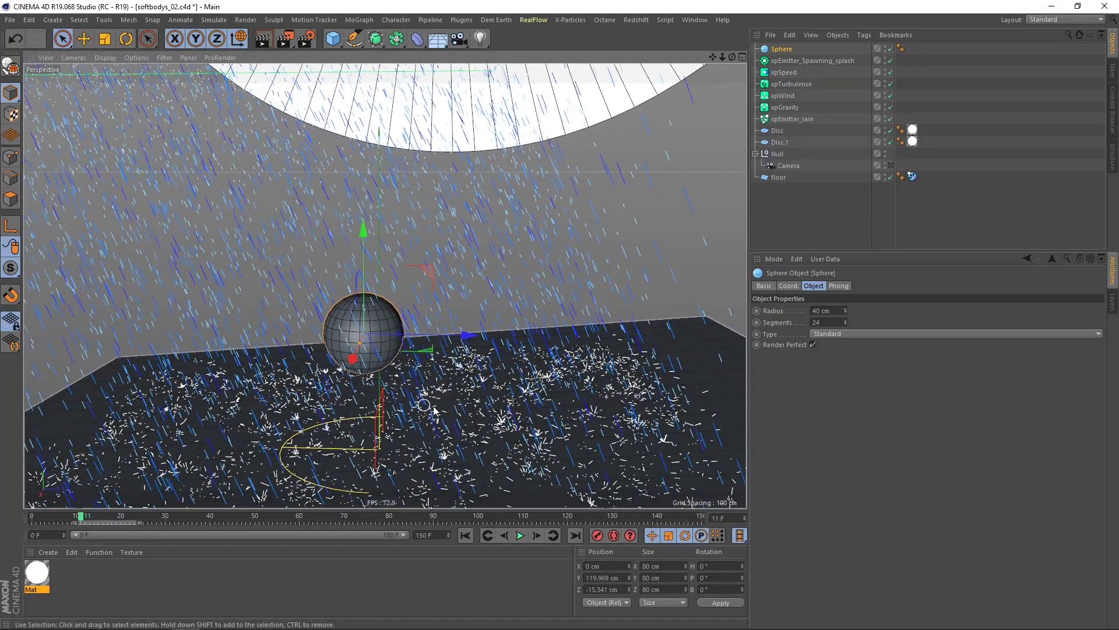
pyautogui.moveTo(421, 275)
pyautogui.keyDown('ctrl'); pyautogui.mouseDown()
pyautogui.moveTo(503, 212)
pyautogui.moveTo(509, 219)
pyautogui.moveTo(438, 276)
pyautogui.mouseUp(); pyautogui.keyUp('ctrl')
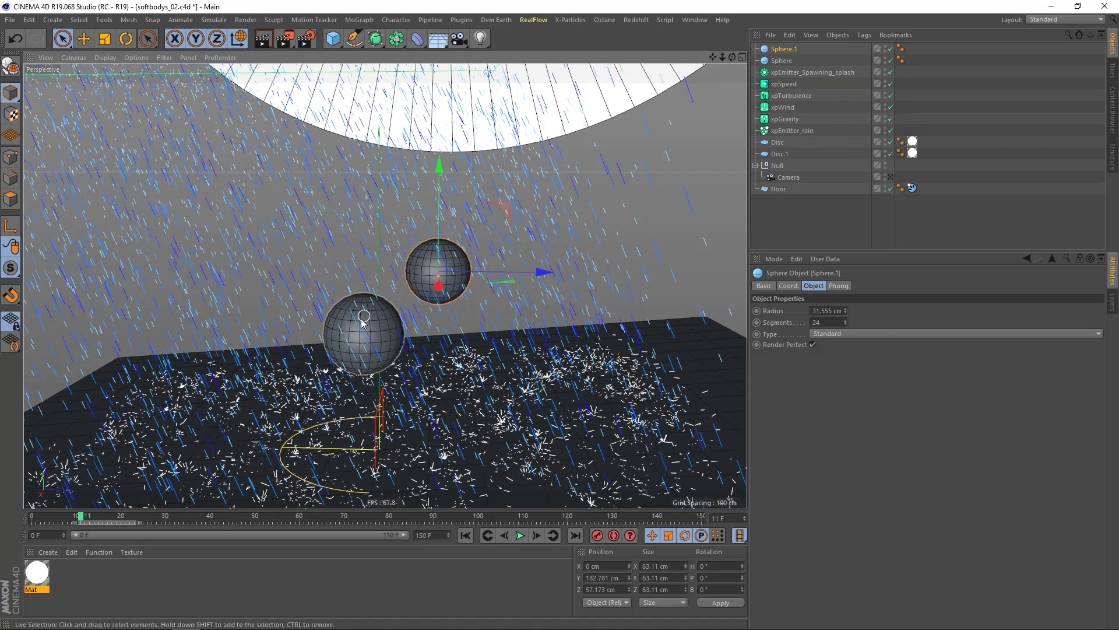
# - Add more sphere copies of varied sizes above the original to form a six-sphere cluster, the topmost about 22 cm in radius at Y 241 cm
pyautogui.keyDown('alt'); pyautogui.moveTo(361, 317); pyautogui.dragTo(417, 350); pyautogui.keyUp('alt')
pyautogui.keyDown('ctrl'); pyautogui.moveTo(550, 287); pyautogui.dragTo(461, 135); pyautogui.keyUp('ctrl')
pyautogui.keyDown('alt'); pyautogui.moveTo(426, 183); pyautogui.dragTo(308, 244); pyautogui.keyUp('alt')
pyautogui.keyDown('alt'); pyautogui.moveTo(359, 240); pyautogui.dragTo(469, 189); pyautogui.keyUp('alt')
pyautogui.keyDown('alt'); pyautogui.moveTo(481, 294); pyautogui.dragTo(452, 326); pyautogui.keyUp('alt')
pyautogui.keyDown('alt'); pyautogui.moveTo(471, 270); pyautogui.dragTo(404, 296, button='middle'); pyautogui.keyUp('alt')
pyautogui.keyDown('alt'); pyautogui.moveTo(404, 297); pyautogui.dragTo(443, 302); pyautogui.keyUp('alt')
pyautogui.keyDown('ctrl'); pyautogui.moveTo(414, 246); pyautogui.dragTo(308, 200); pyautogui.keyUp('ctrl')
pyautogui.keyDown('alt'); pyautogui.moveTo(352, 259); pyautogui.dragTo(406, 188); pyautogui.keyUp('alt')
pyautogui.moveTo(444, 154); pyautogui.dragTo(526, 314)
pyautogui.keyDown('alt'); pyautogui.moveTo(392, 390); pyautogui.dragTo(422, 334, button='middle'); pyautogui.keyUp('alt')
pyautogui.click(19, 43)
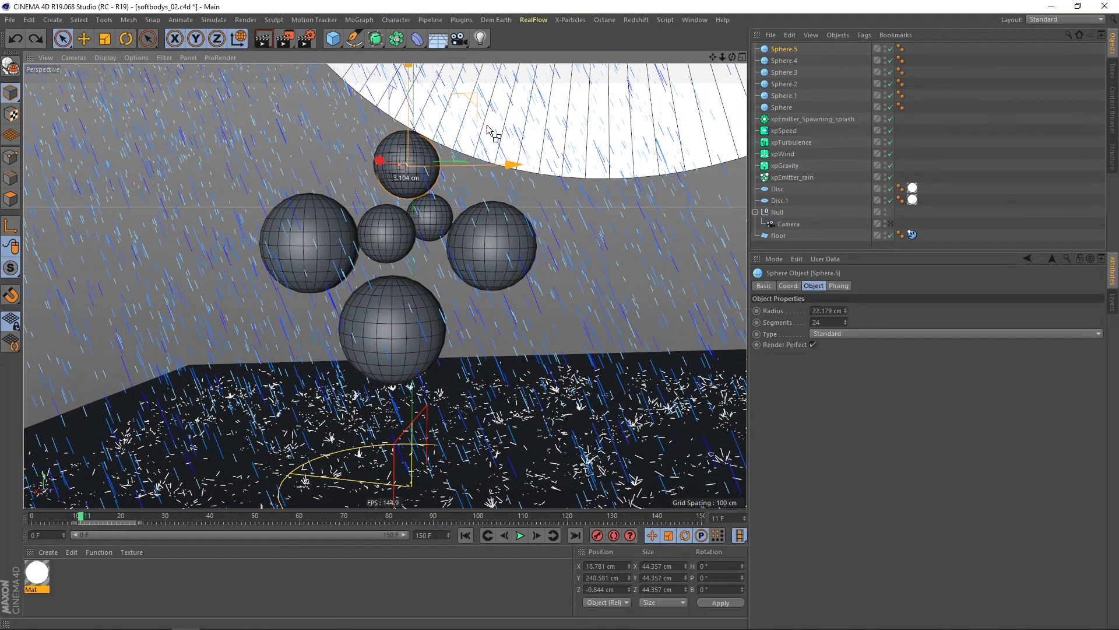
# - Place two more copies of the 22 cm sphere on either side of the lowest sphere, one at about Y 113 cm and Z -82 cm
pyautogui.keyDown('ctrl'); pyautogui.moveTo(473, 103); pyautogui.dragTo(558, 276); pyautogui.keyUp('ctrl')
pyautogui.keyDown('alt'); pyautogui.moveTo(386, 343); pyautogui.dragTo(350, 278); pyautogui.keyUp('alt')
pyautogui.keyDown('alt'); pyautogui.moveTo(260, 331); pyautogui.dragTo(268, 339); pyautogui.keyUp('alt')
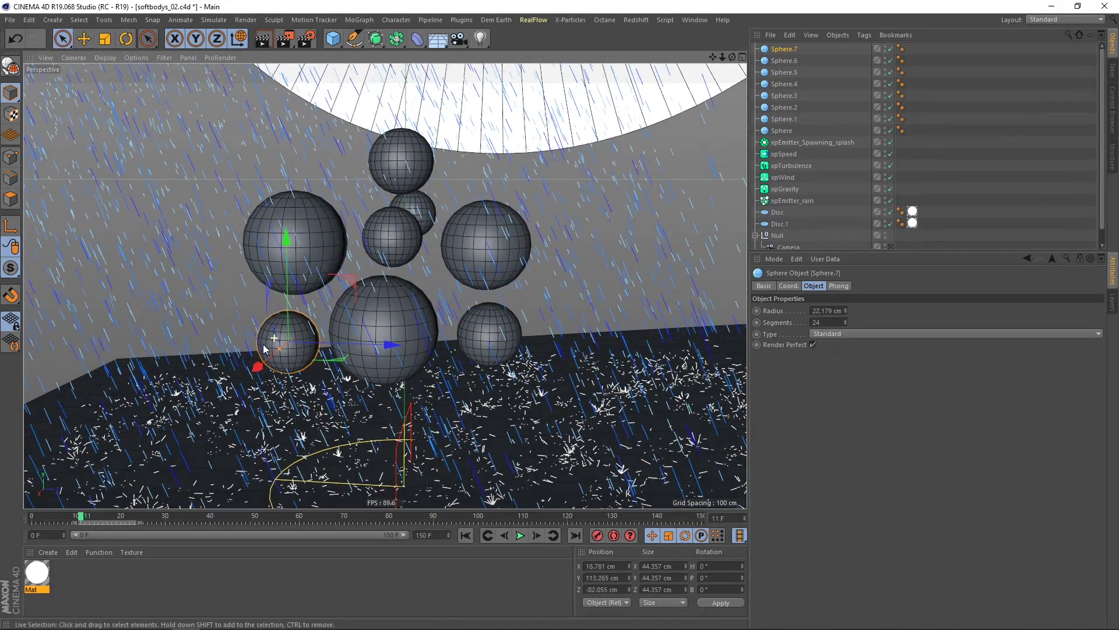
# - Shrink the lower-left sphere and copy it up to about X 57, Y 239, Z -54 cm, with a radius of about 15.2 cm
pyautogui.keyDown('alt'); pyautogui.moveTo(286, 337); pyautogui.dragTo(315, 330, button='right'); pyautogui.keyUp('alt')
pyautogui.keyDown('alt'); pyautogui.moveTo(316, 330); pyautogui.dragTo(279, 352); pyautogui.keyUp('alt')
pyautogui.keyDown('alt'); pyautogui.moveTo(362, 327); pyautogui.dragTo(410, 95); pyautogui.keyUp('alt')
pyautogui.keyDown('alt'); pyautogui.moveTo(327, 180); pyautogui.dragTo(217, 288); pyautogui.keyUp('alt')
pyautogui.moveTo(227, 331); pyautogui.dragTo(393, 299)
pyautogui.keyDown('alt'); pyautogui.moveTo(359, 257); pyautogui.dragTo(368, 254); pyautogui.keyUp('alt')
pyautogui.hotkey('ctrl', 'z')
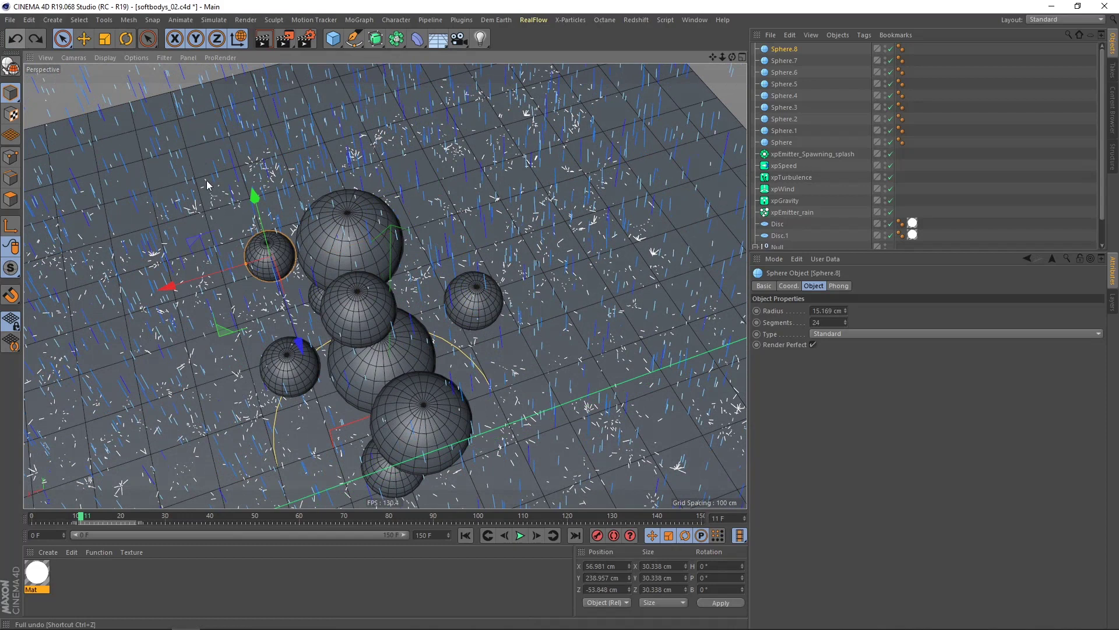
# - Duplicate the 15.2 cm sphere and move the copy to about X -11, Y 264, Z -48 cm above the cluster
pyautogui.keyDown('ctrl'); pyautogui.moveTo(227, 330); pyautogui.dragTo(393, 291); pyautogui.keyUp('ctrl')
pyautogui.keyDown('alt'); pyautogui.moveTo(348, 245); pyautogui.dragTo(455, 192); pyautogui.keyUp('alt')
pyautogui.moveTo(393, 77); pyautogui.dragTo(393, 41)
pyautogui.moveTo(357, 188); pyautogui.dragTo(348, 213)
pyautogui.keyDown('alt'); pyautogui.moveTo(349, 251); pyautogui.dragTo(402, 207); pyautogui.keyUp('alt')
pyautogui.keyDown('alt'); pyautogui.moveTo(477, 132); pyautogui.dragTo(282, 296, button='middle'); pyautogui.keyUp('alt')
pyautogui.keyDown('alt'); pyautogui.moveTo(282, 296); pyautogui.dragTo(299, 261); pyautogui.keyUp('alt')
pyautogui.keyDown('alt'); pyautogui.moveTo(300, 261); pyautogui.dragTo(282, 271, button='middle'); pyautogui.keyUp('alt')
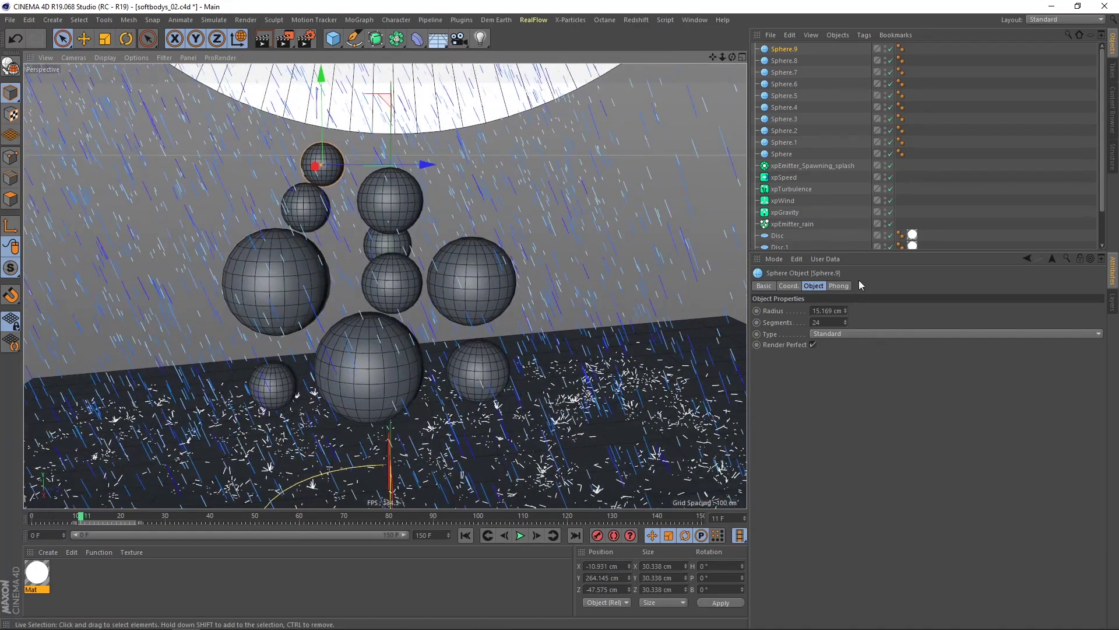
# - Set the radius of the new topmost sphere to 10 cm
pyautogui.doubleClick(828, 310)
pyautogui.write('10')
pyautogui.press('Return')
pyautogui.keyDown('alt'); pyautogui.moveTo(388, 201); pyautogui.dragTo(386, 226, button='middle'); pyautogui.keyUp('alt')
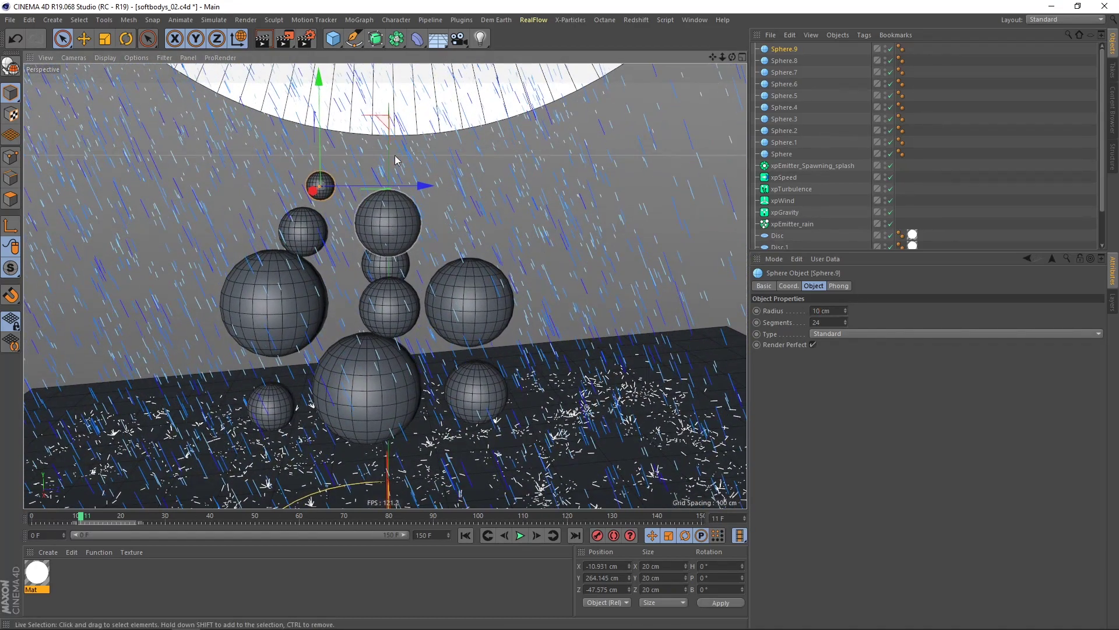
pyautogui.keyDown('ctrl'); pyautogui.moveTo(389, 124); pyautogui.dragTo(430, 243); pyautogui.keyUp('ctrl')
pyautogui.keyDown('alt'); pyautogui.moveTo(378, 320); pyautogui.dragTo(391, 308); pyautogui.keyUp('alt')
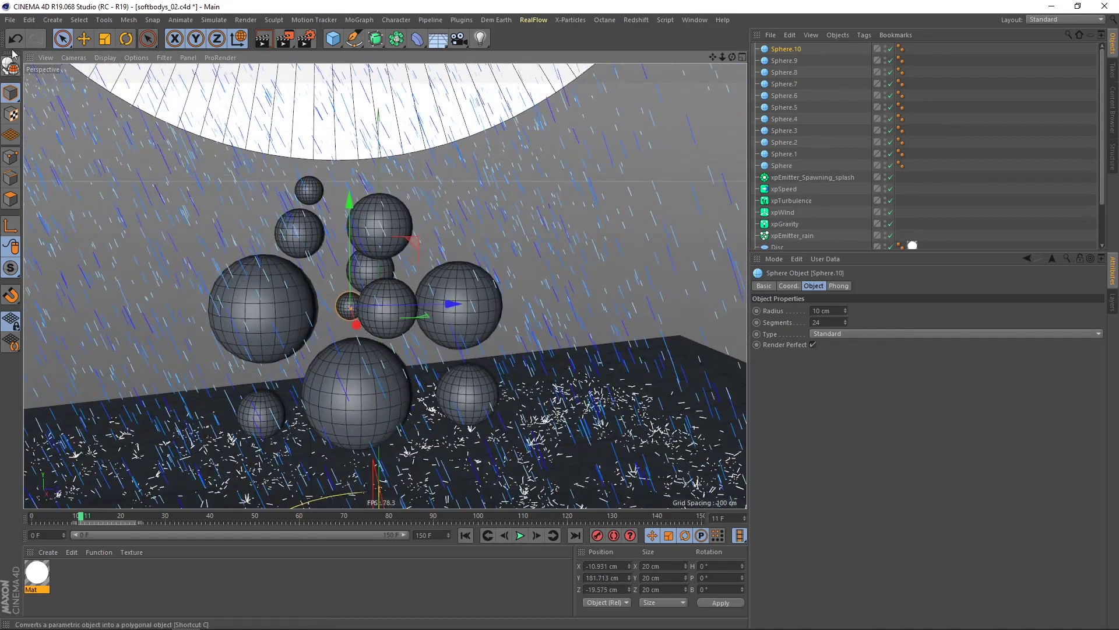
pyautogui.click(15, 39)
# - Duplicate the 10 cm sphere into the cluster's middle at about Y 184, Z -25 cm, and add another copy below the lower-right sphere
pyautogui.keyDown('ctrl'); pyautogui.moveTo(507, 143); pyautogui.dragTo(408, 239); pyautogui.keyUp('ctrl')
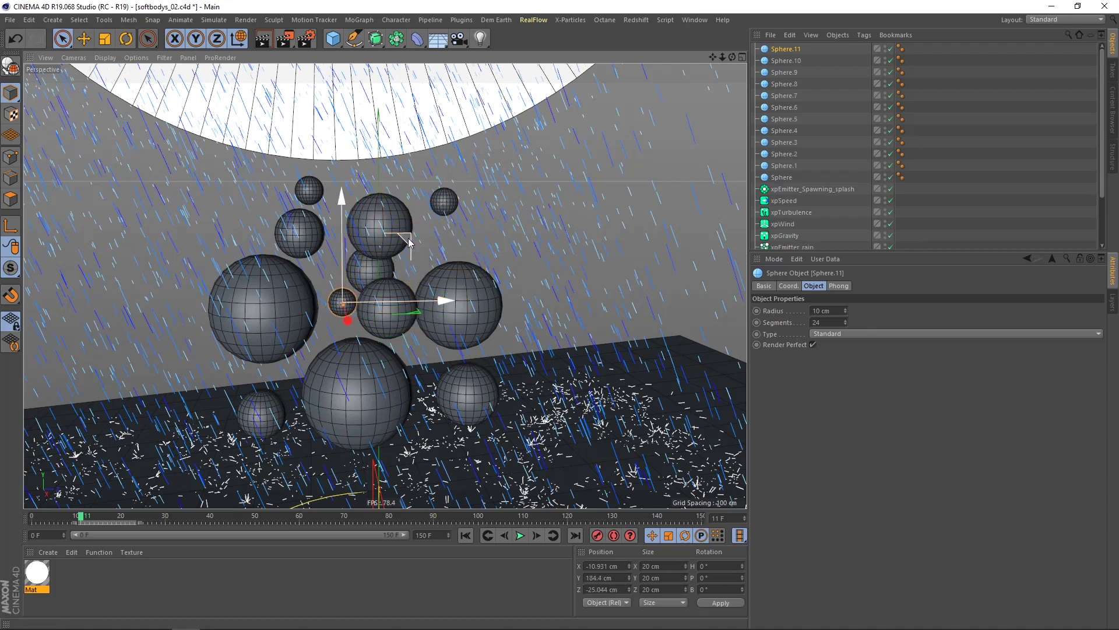
pyautogui.keyDown('alt'); pyautogui.moveTo(392, 252); pyautogui.dragTo(380, 280); pyautogui.keyUp('alt')
pyautogui.keyDown('ctrl'); pyautogui.moveTo(404, 329); pyautogui.dragTo(438, 449); pyautogui.keyUp('ctrl')
pyautogui.keyDown('alt'); pyautogui.moveTo(357, 404); pyautogui.dragTo(487, 242); pyautogui.keyUp('alt')
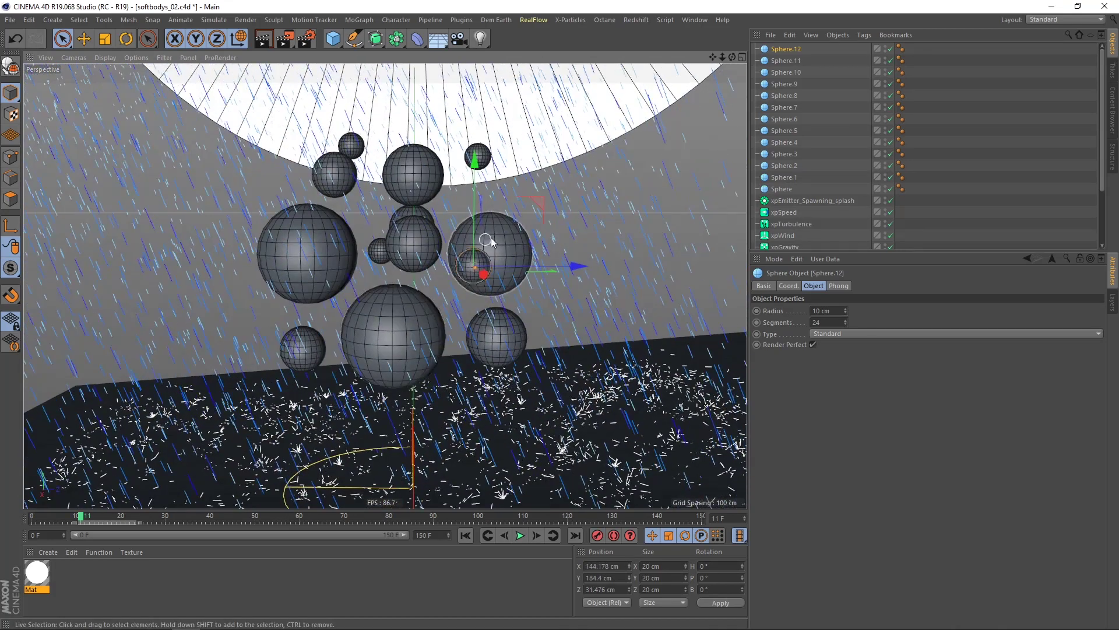
pyautogui.moveTo(535, 212); pyautogui.dragTo(527, 362)
# - Duplicate the 10 cm sphere beneath the cluster at about X 53, Y 77, Z -60 cm
pyautogui.keyDown('alt'); pyautogui.moveTo(508, 335); pyautogui.dragTo(303, 389); pyautogui.keyUp('alt')
pyautogui.moveTo(273, 346); pyautogui.dragTo(483, 299)
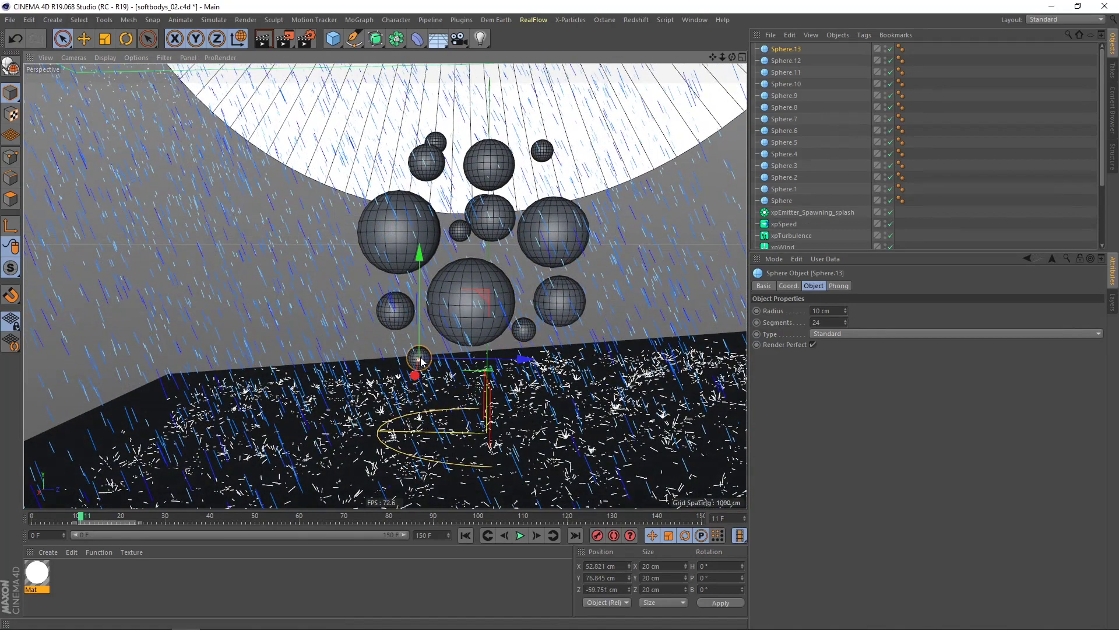
pyautogui.keyDown('alt'); pyautogui.moveTo(418, 355); pyautogui.dragTo(399, 376); pyautogui.keyUp('alt')
# - Shift the lowest sphere to about X 36 cm and enlarge its radius to about 17.7 cm
pyautogui.keyDown('alt'); pyautogui.moveTo(402, 360); pyautogui.dragTo(452, 343, button='right'); pyautogui.keyUp('alt')
pyautogui.moveTo(406, 367); pyautogui.dragTo(400, 372)
pyautogui.keyDown('alt'); pyautogui.moveTo(485, 298); pyautogui.dragTo(453, 308); pyautogui.keyUp('alt')
pyautogui.moveTo(352, 392); pyautogui.dragTo(369, 380)
pyautogui.keyDown('alt'); pyautogui.moveTo(448, 309); pyautogui.dragTo(550, 244); pyautogui.keyUp('alt')
pyautogui.keyDown('alt'); pyautogui.moveTo(606, 190); pyautogui.dragTo(585, 193, button='right'); pyautogui.keyUp('alt')
pyautogui.keyDown('alt'); pyautogui.moveTo(541, 271); pyautogui.dragTo(360, 389, button='middle'); pyautogui.keyUp('alt')
pyautogui.keyDown('alt'); pyautogui.moveTo(519, 276); pyautogui.dragTo(421, 338, button='middle'); pyautogui.keyUp('alt')
pyautogui.keyDown('alt'); pyautogui.moveTo(429, 335); pyautogui.dragTo(476, 315); pyautogui.keyUp('alt')
pyautogui.keyDown('alt'); pyautogui.moveTo(445, 338); pyautogui.dragTo(416, 334, button='middle'); pyautogui.keyUp('alt')
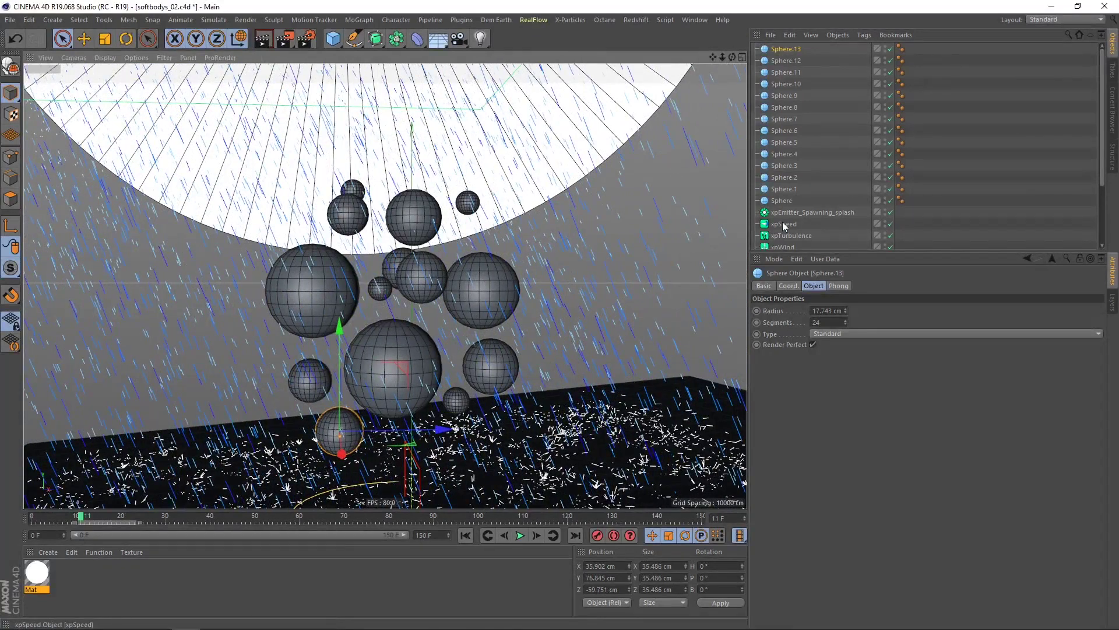
# - Select all the spheres from Sphere.13 to Sphere and set their Type to Icosahedron
pyautogui.click(787, 201)
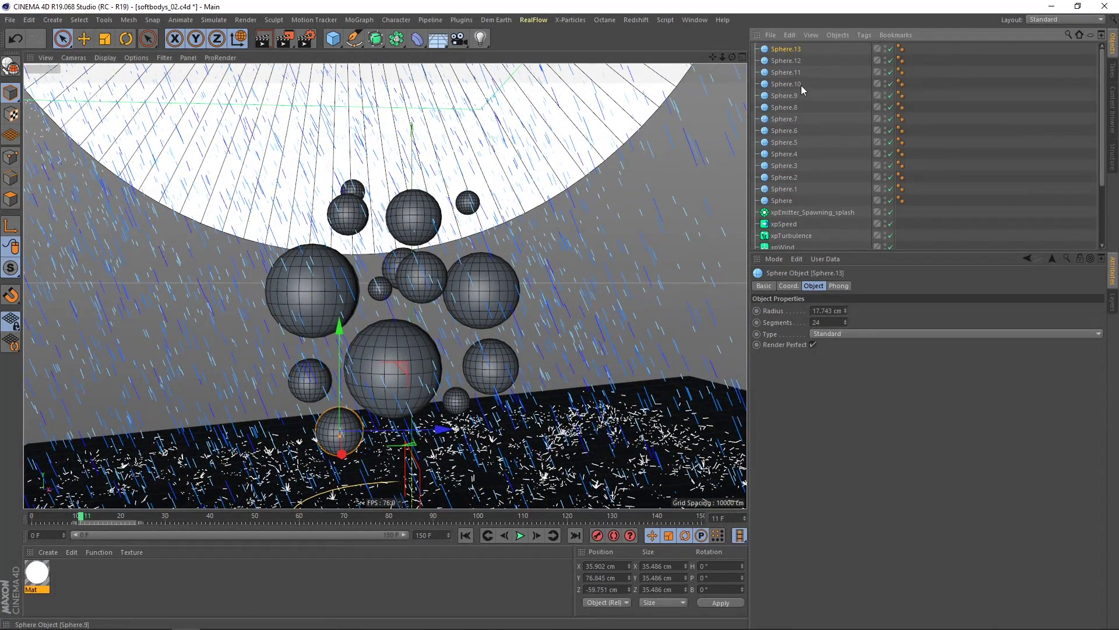
pyautogui.keyDown('shift'); pyautogui.click(787, 201); pyautogui.keyUp('shift')
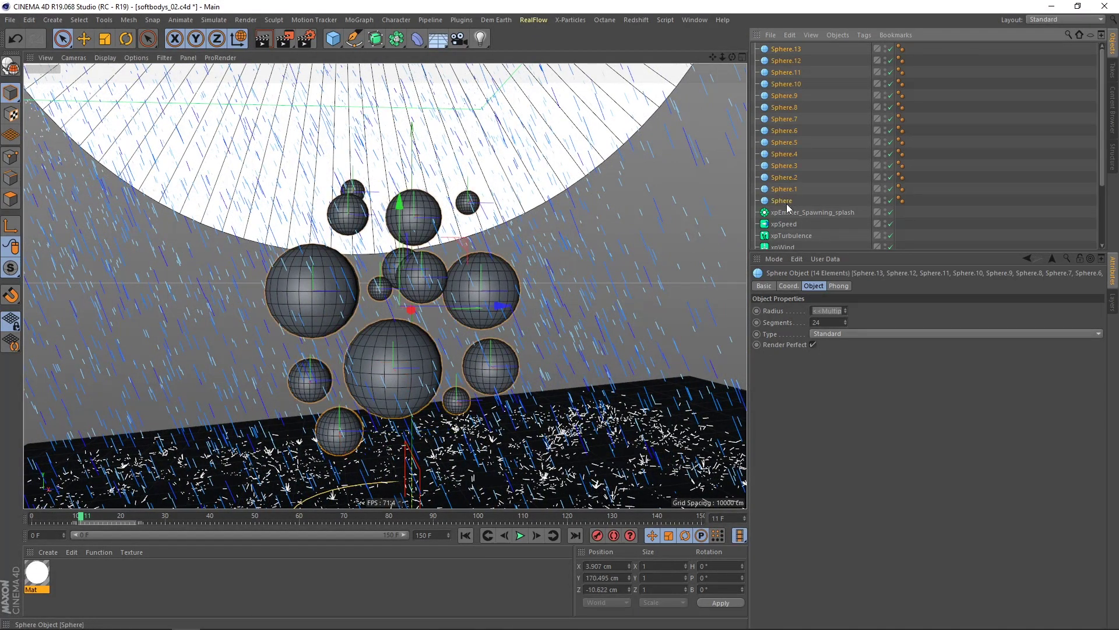
pyautogui.click(834, 334)
pyautogui.click(825, 393)
pyautogui.keyDown('alt'); pyautogui.moveTo(384, 281); pyautogui.dragTo(368, 294); pyautogui.keyUp('alt')
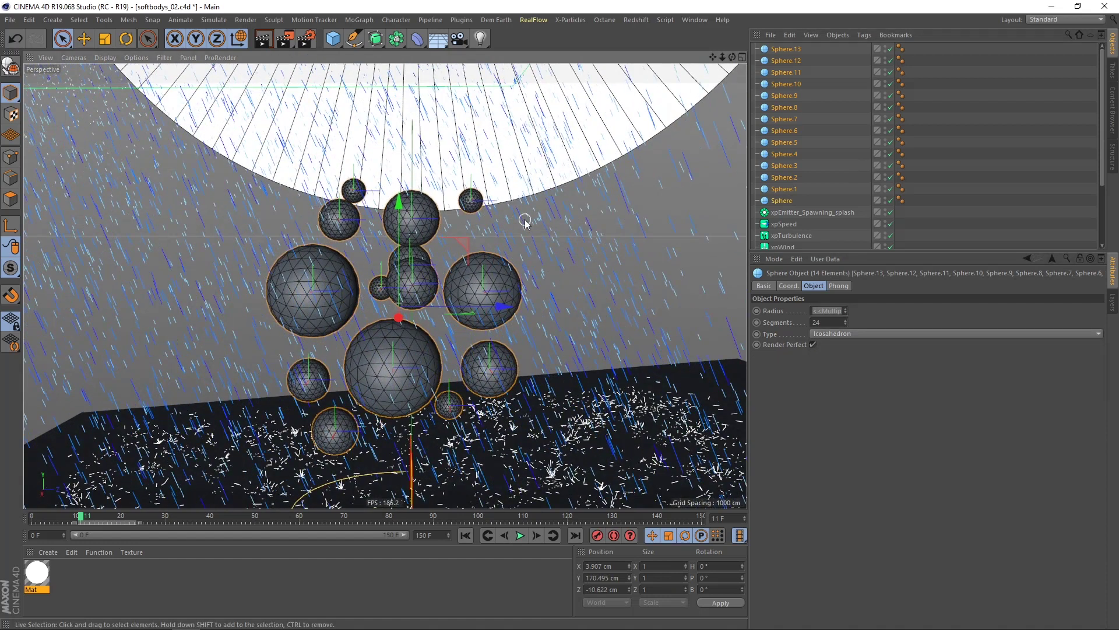
# - Group the selected spheres under a null and name it softbodys
pyautogui.hotkey('alt', 'g')
pyautogui.doubleClick(786, 50)
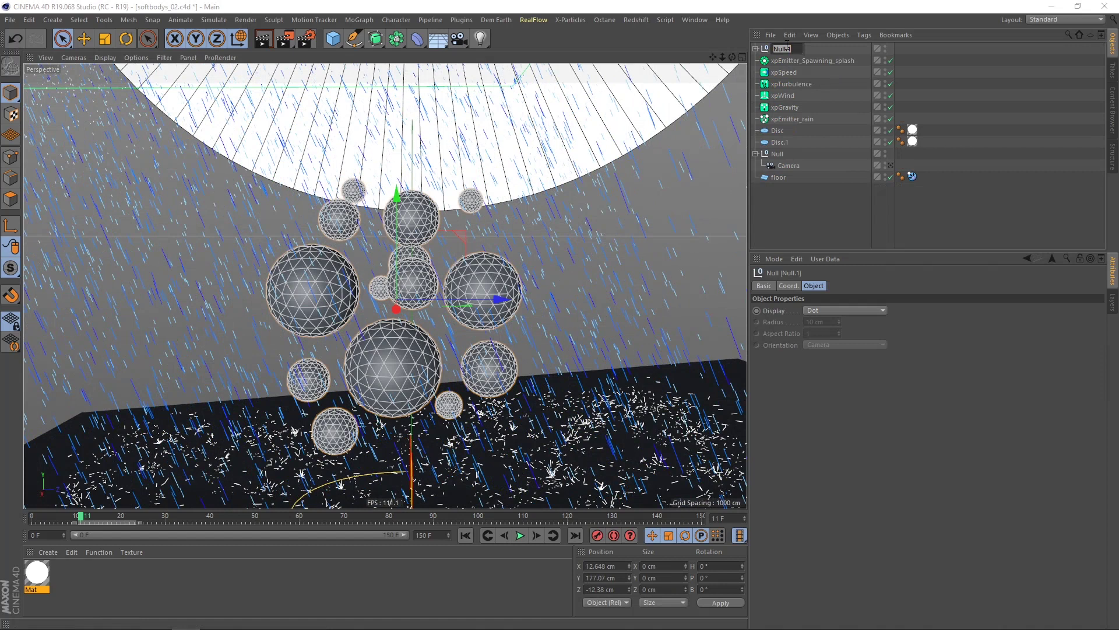
pyautogui.write('softbodys')
pyautogui.press('Return')
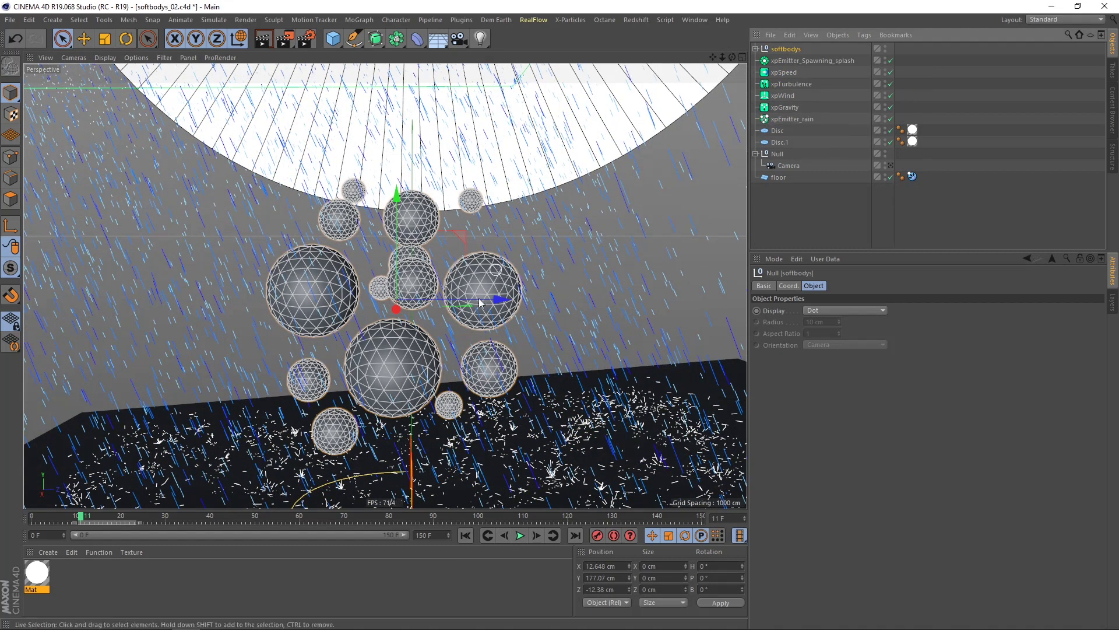
# - Disable xpEmitter_rain and xpEmitter_Spawning_splash
pyautogui.keyDown('alt'); pyautogui.moveTo(481, 287); pyautogui.dragTo(455, 233, button='middle'); pyautogui.keyUp('alt')
pyautogui.keyDown('alt'); pyautogui.moveTo(455, 233); pyautogui.dragTo(429, 279, button='right'); pyautogui.keyUp('alt')
pyautogui.keyDown('alt'); pyautogui.moveTo(429, 278); pyautogui.dragTo(392, 308); pyautogui.keyUp('alt')
pyautogui.keyDown('alt'); pyautogui.moveTo(392, 307); pyautogui.dragTo(417, 283, button='right'); pyautogui.keyUp('alt')
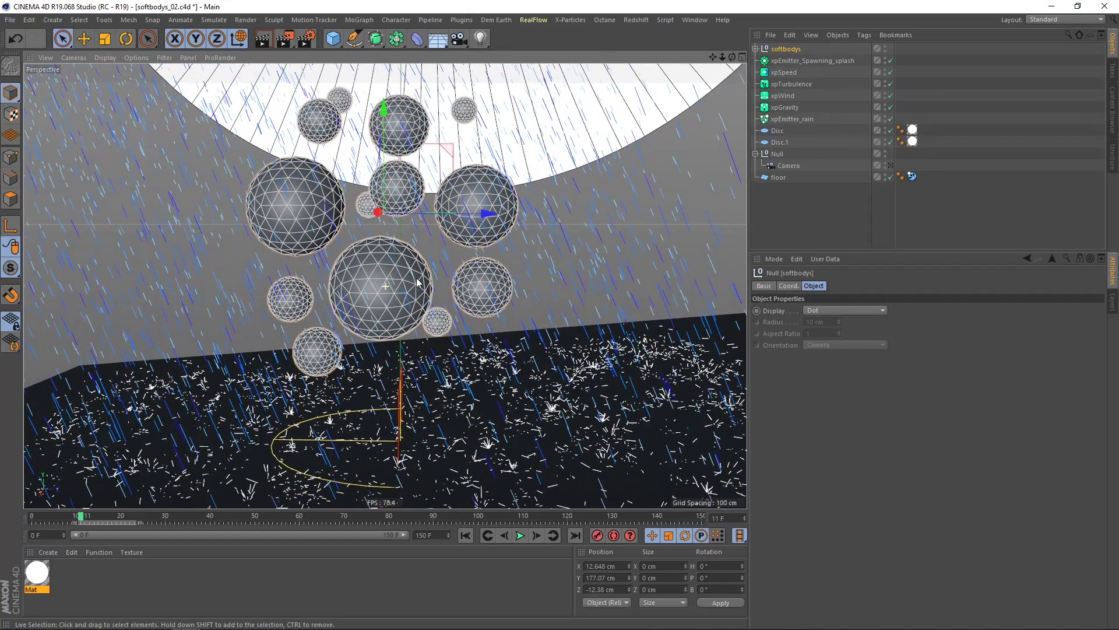
pyautogui.click(890, 119)
pyautogui.click(890, 61)
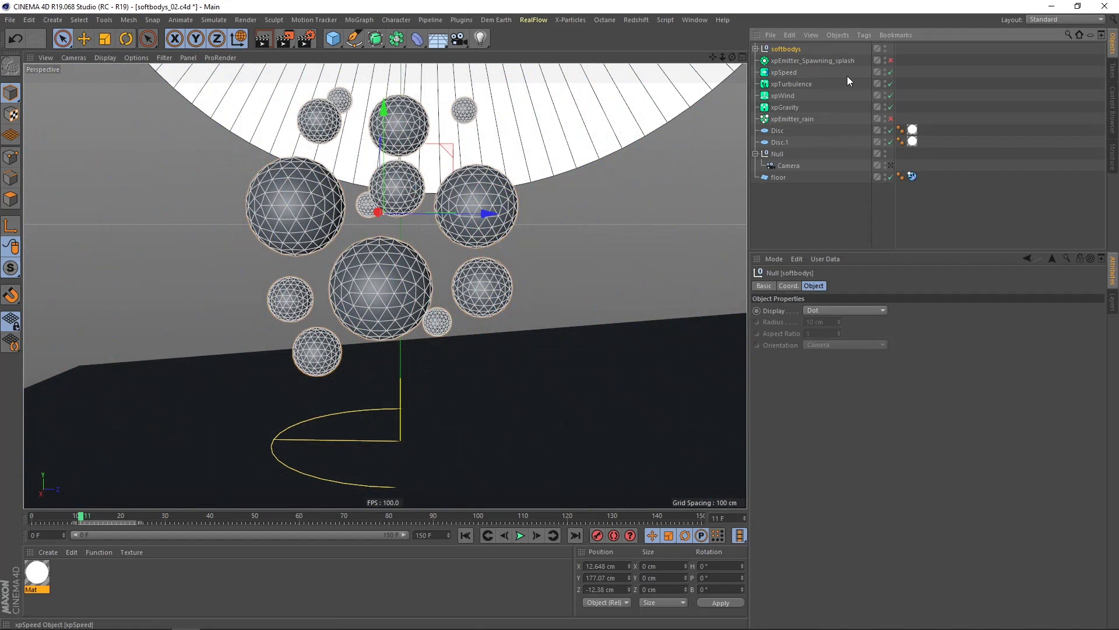
# - Add an X-Particles Dynamics tag (xpDynamics) to the softbodys null
pyautogui.keyDown('alt'); pyautogui.moveTo(507, 217); pyautogui.dragTo(489, 225, button='right'); pyautogui.keyUp('alt')
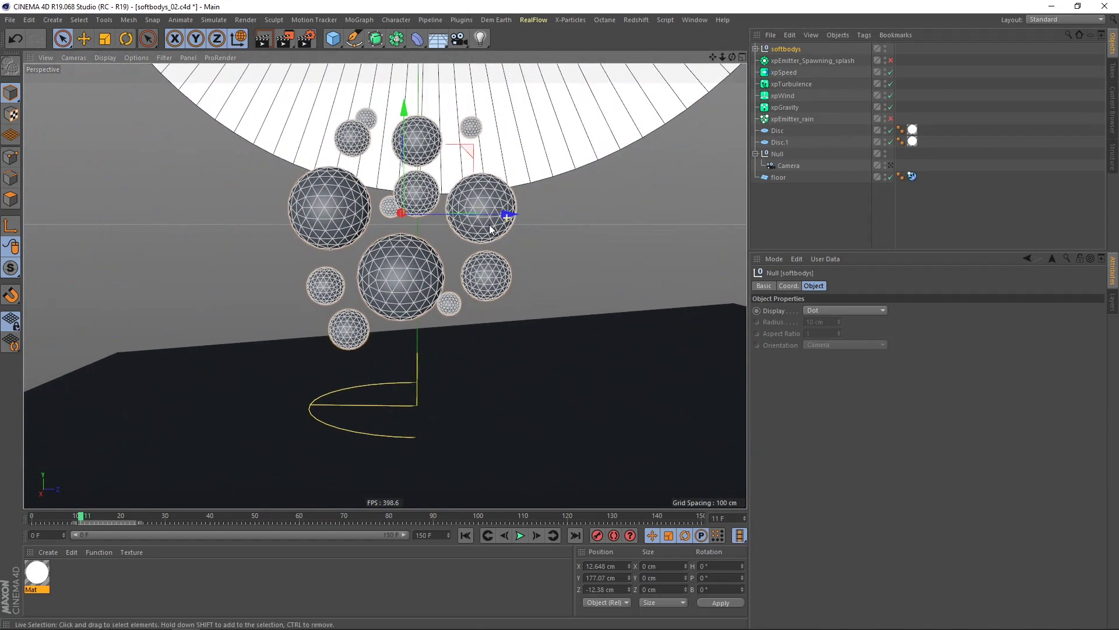
pyautogui.rightClick(789, 50)
pyautogui.moveTo(839, 232)
pyautogui.click(994, 267)
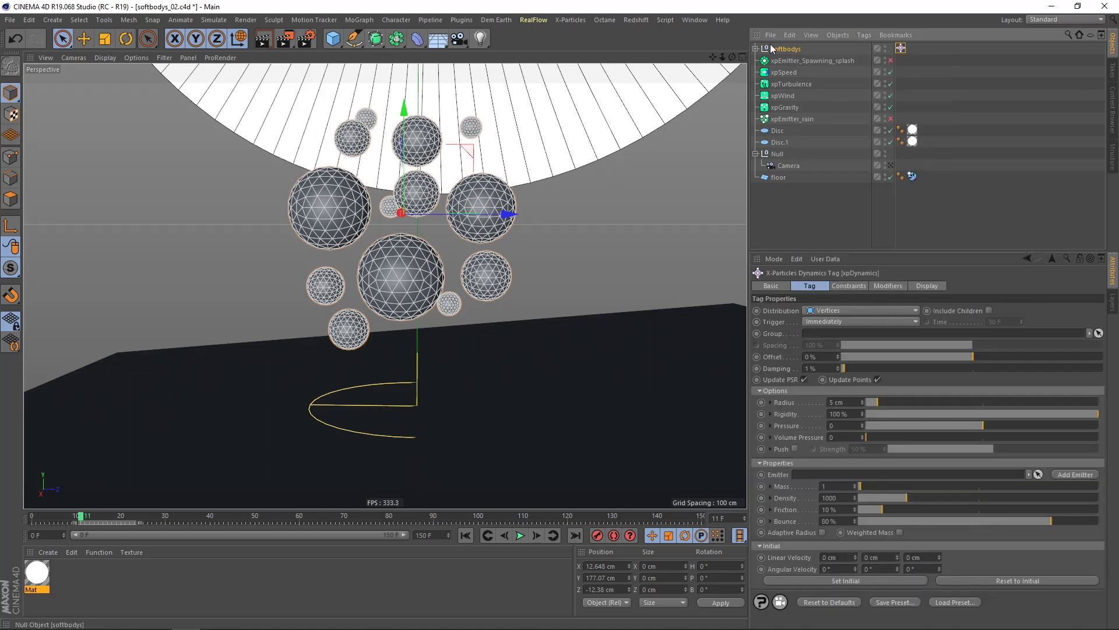
# - Add a new emitter to the xpDynamics tag of the softbodys null
pyautogui.click(793, 51)
pyautogui.keyDown('alt'); pyautogui.moveTo(428, 240); pyautogui.dragTo(402, 249, button='right'); pyautogui.keyUp('alt')
pyautogui.keyDown('alt'); pyautogui.moveTo(401, 250); pyautogui.dragTo(407, 270); pyautogui.keyUp('alt')
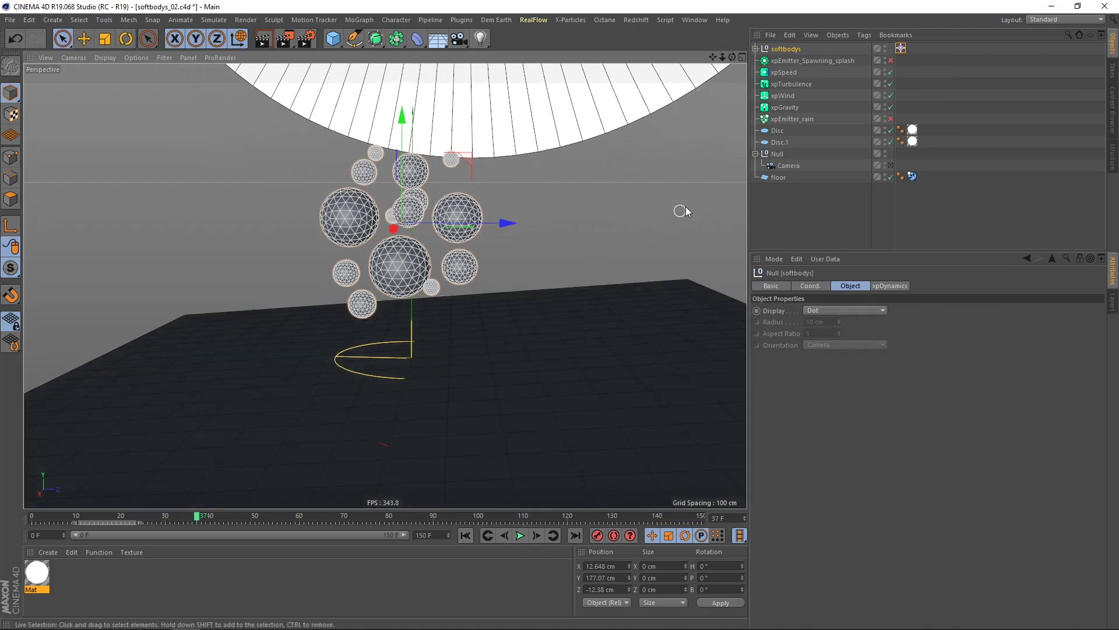
pyautogui.click(900, 49)
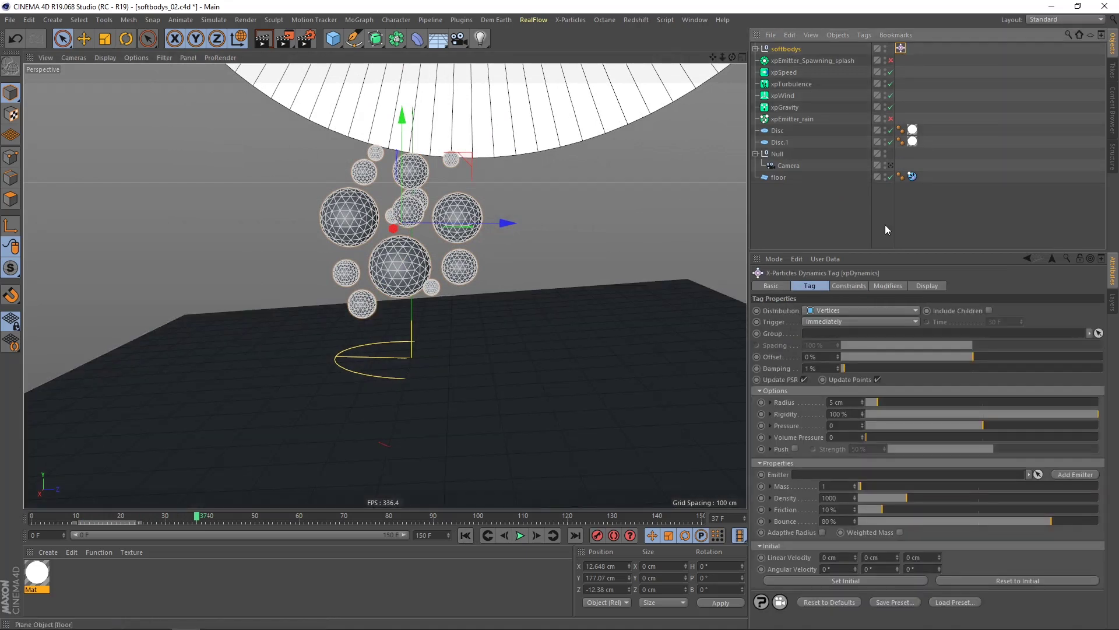
pyautogui.moveTo(900, 249); pyautogui.dragTo(901, 197)
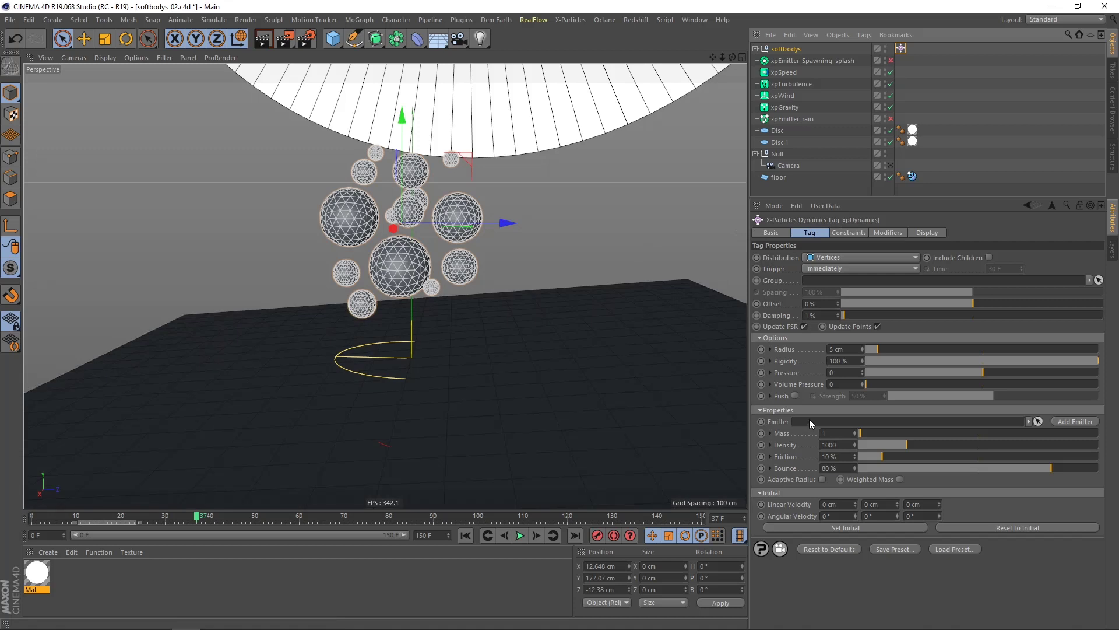
pyautogui.click(1076, 421)
# - Rename the new emitter to xpEmitter_dynamics
pyautogui.doubleClick(809, 50)
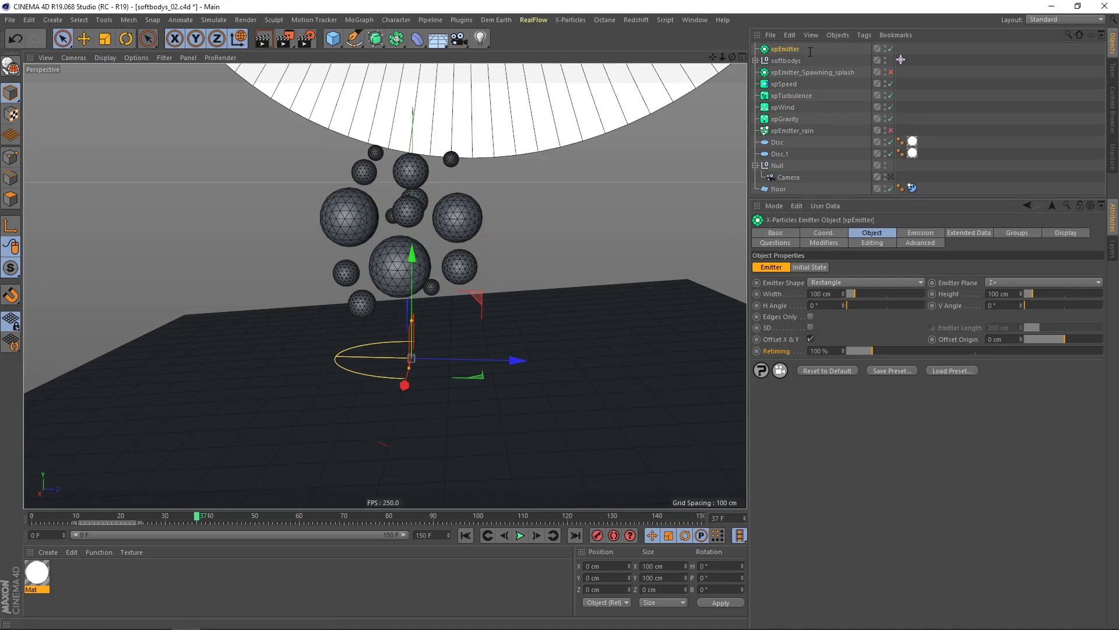
pyautogui.press('Return')
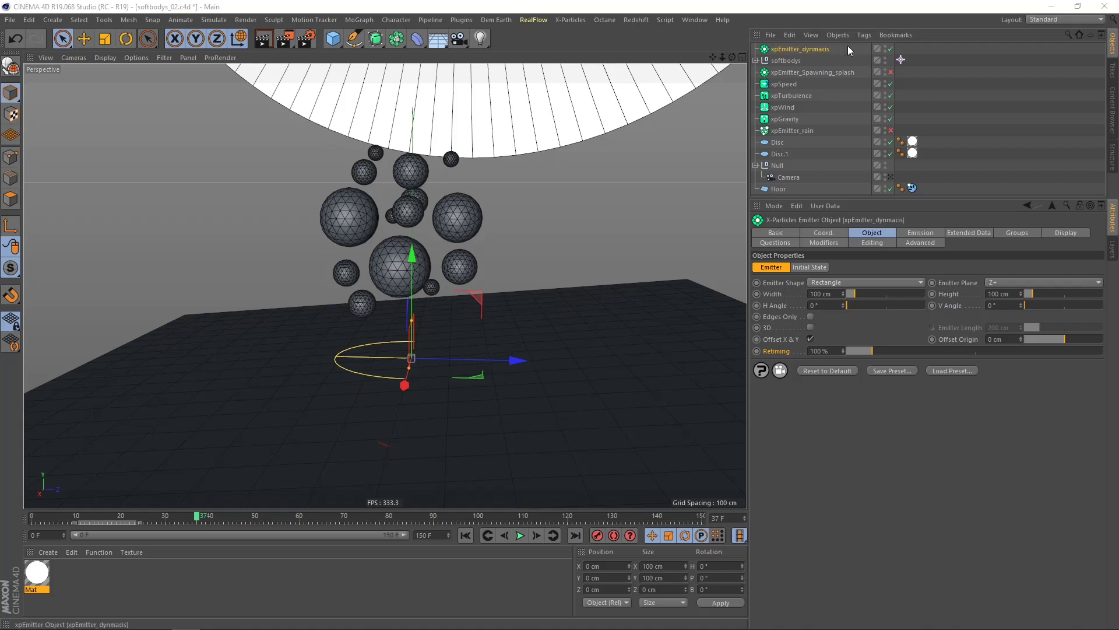
pyautogui.doubleClick(816, 49)
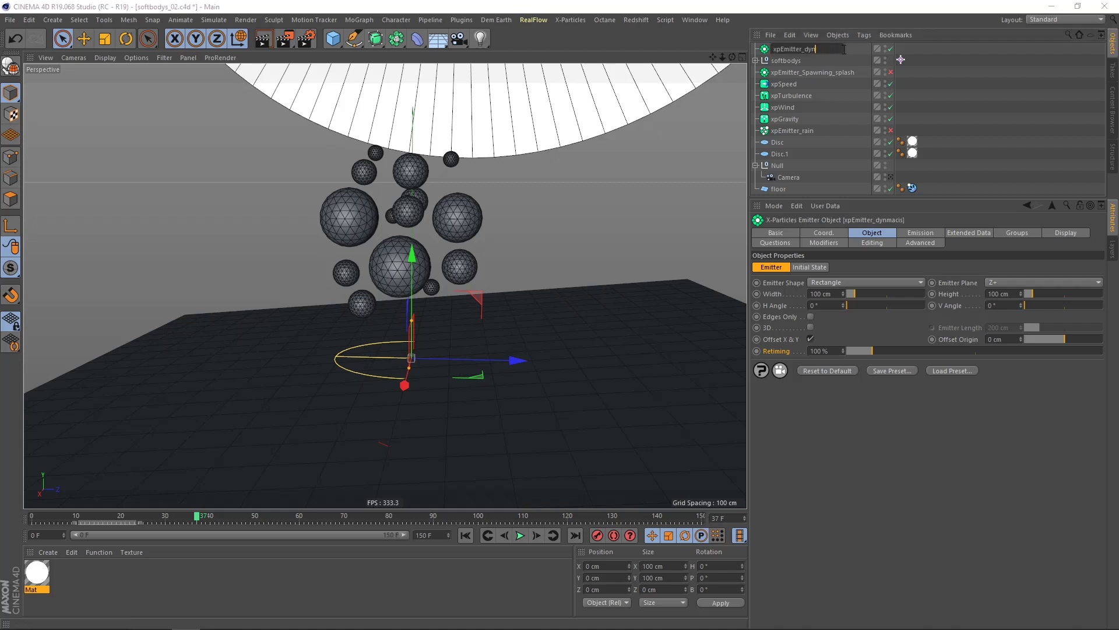
pyautogui.write('amics')
pyautogui.press('Return')
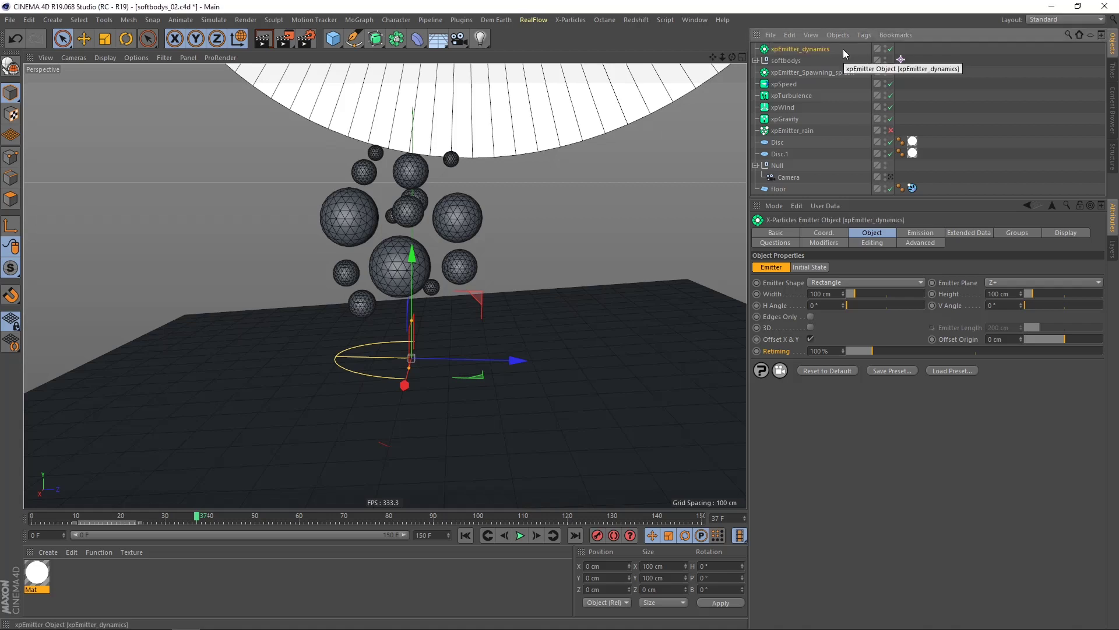
# - Play the simulation briefly with the new dynamics emitter, then return to the first frame
pyautogui.click(536, 535)
pyautogui.click(520, 536)
pyautogui.click(519, 536)
pyautogui.click(466, 535)
pyautogui.scroll(3, 440, 300)
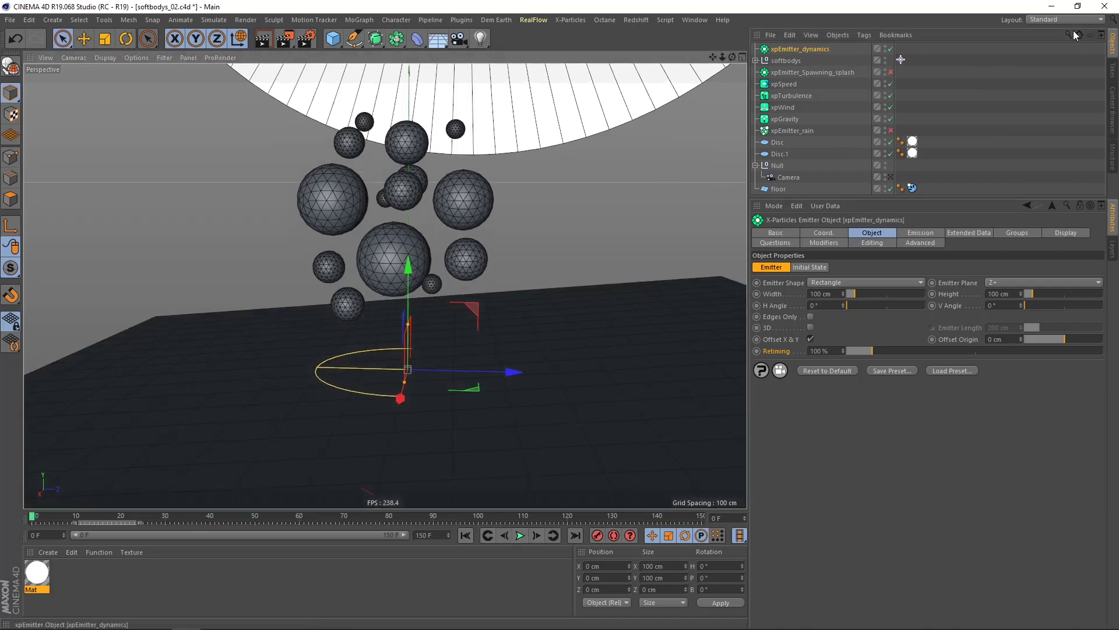
# - Replay the simulation with the softbodys group temporarily hidden to check whether its xpDynamics tag produces particles
pyautogui.click(899, 59)
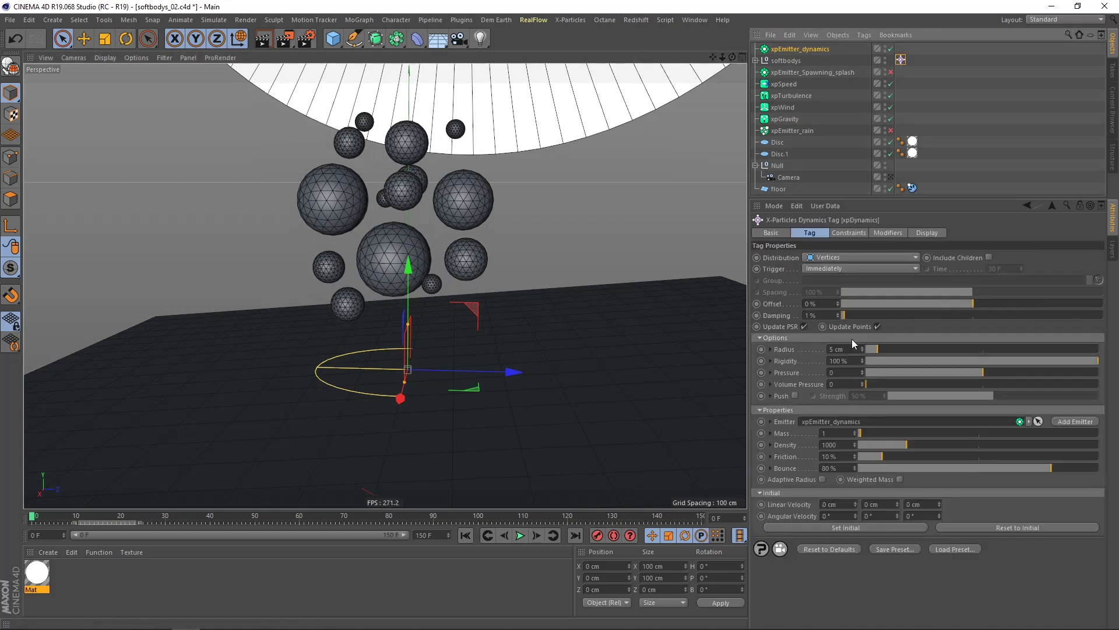
pyautogui.click(521, 535)
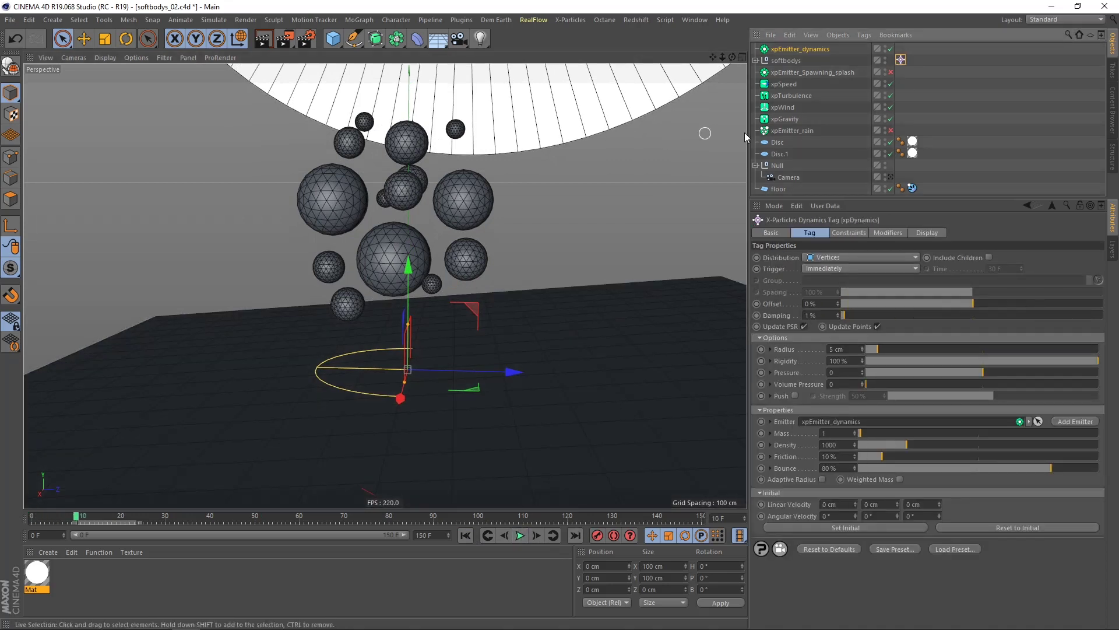
pyautogui.click(883, 57)
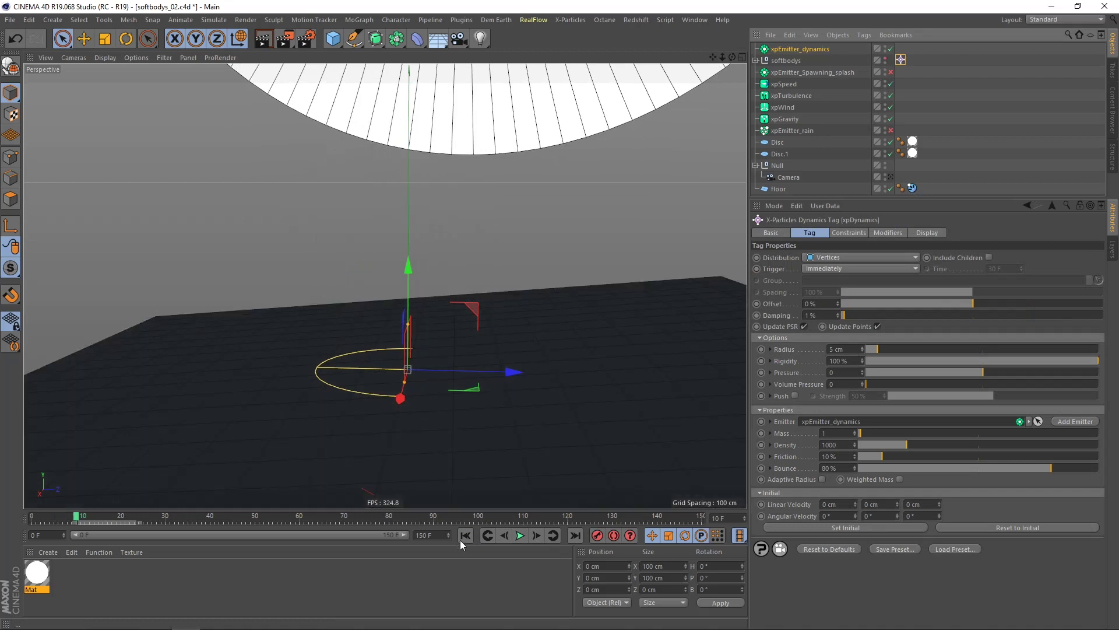
pyautogui.click(466, 535)
pyautogui.click(520, 536)
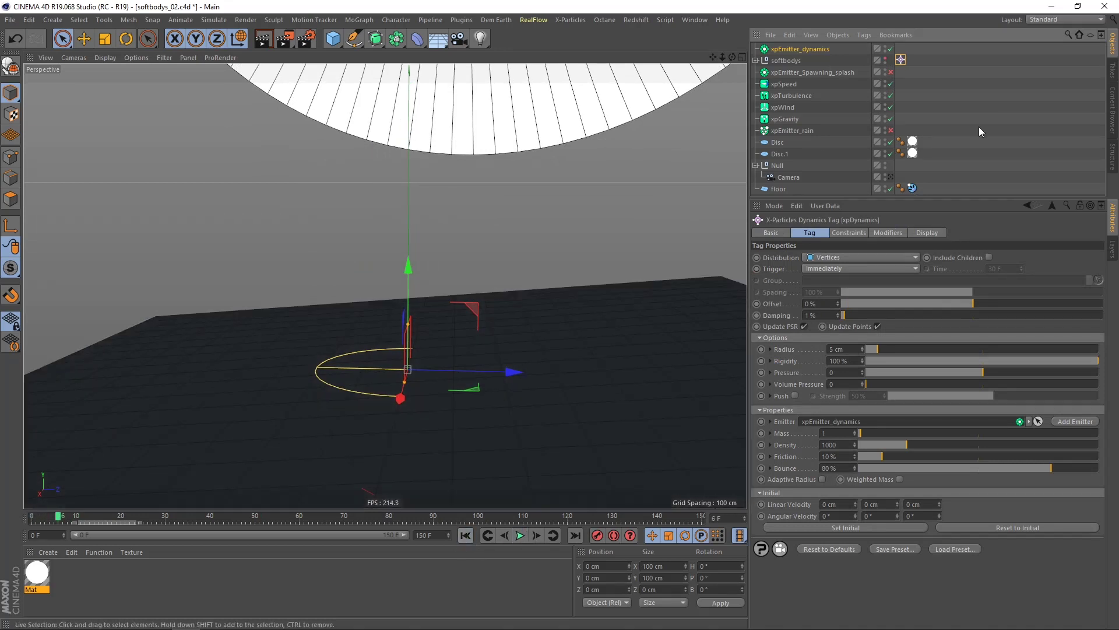
pyautogui.click(885, 58)
# - Set the xpDynamics tag's Distribution to Vert + Mid and enable Include Children for the spheres under softbodys
pyautogui.keyDown('alt'); pyautogui.moveTo(444, 210); pyautogui.dragTo(479, 198, button='right'); pyautogui.keyUp('alt')
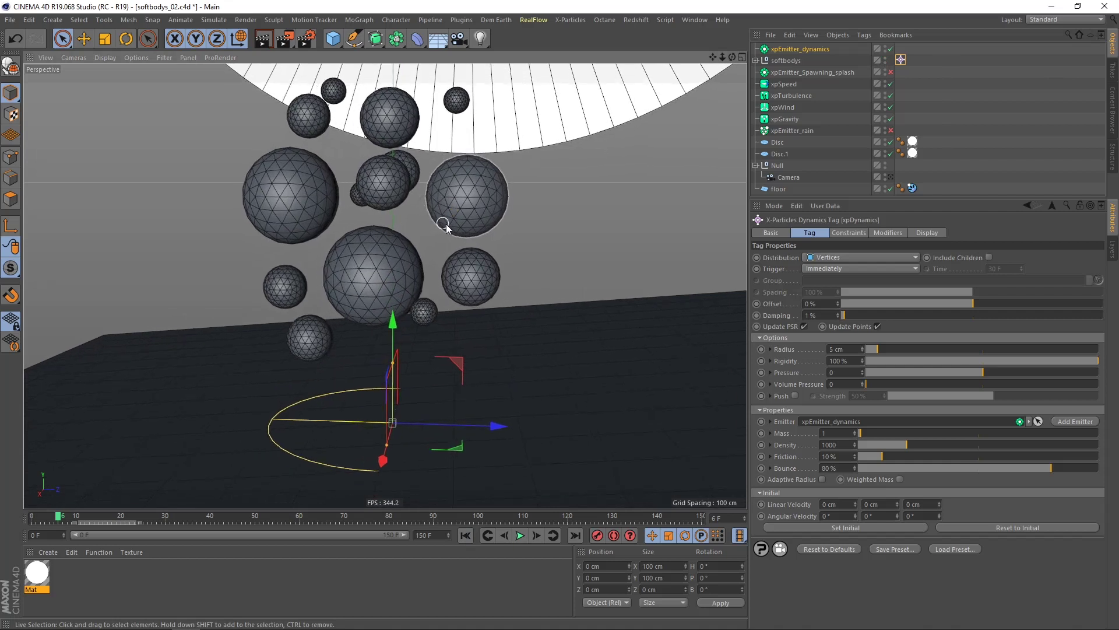
pyautogui.click(873, 258)
pyautogui.click(841, 283)
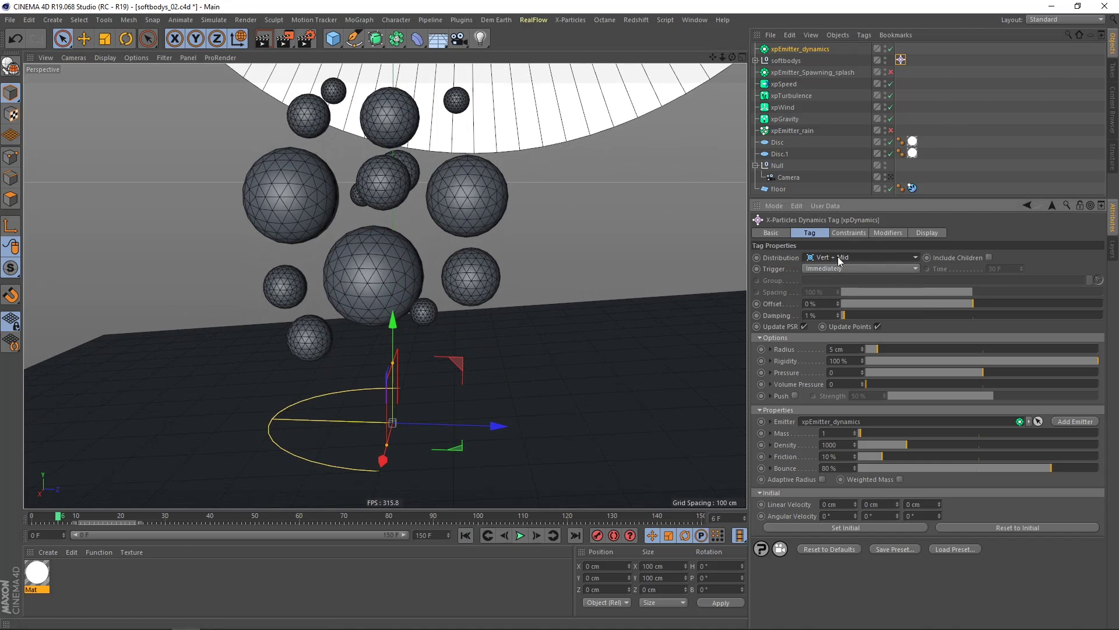
pyautogui.click(989, 257)
pyautogui.click(756, 60)
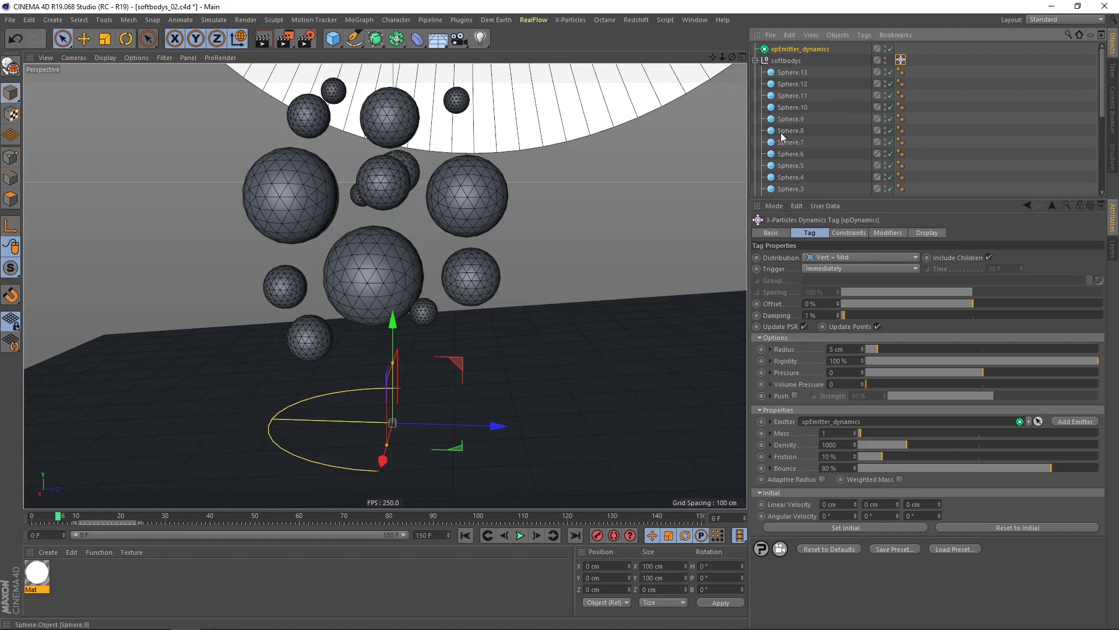
pyautogui.click(756, 61)
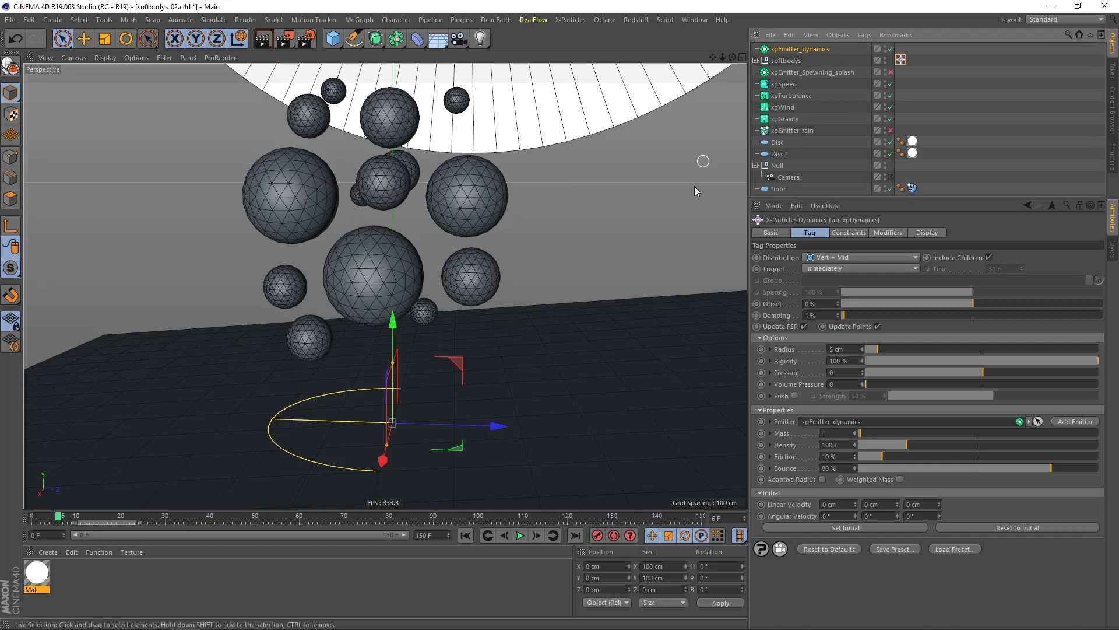
# - Play the simulation, then step forward from the first frame and examine the particles on the sphere surfaces
pyautogui.click(466, 535)
pyautogui.click(520, 535)
pyautogui.click(518, 535)
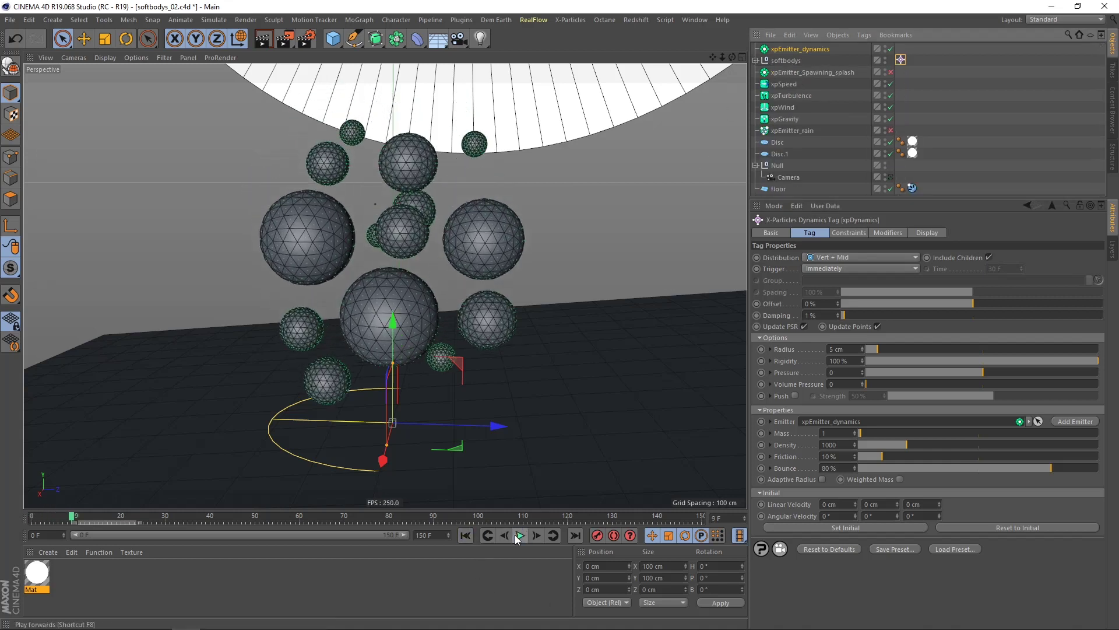
pyautogui.click(465, 535)
pyautogui.click(537, 535)
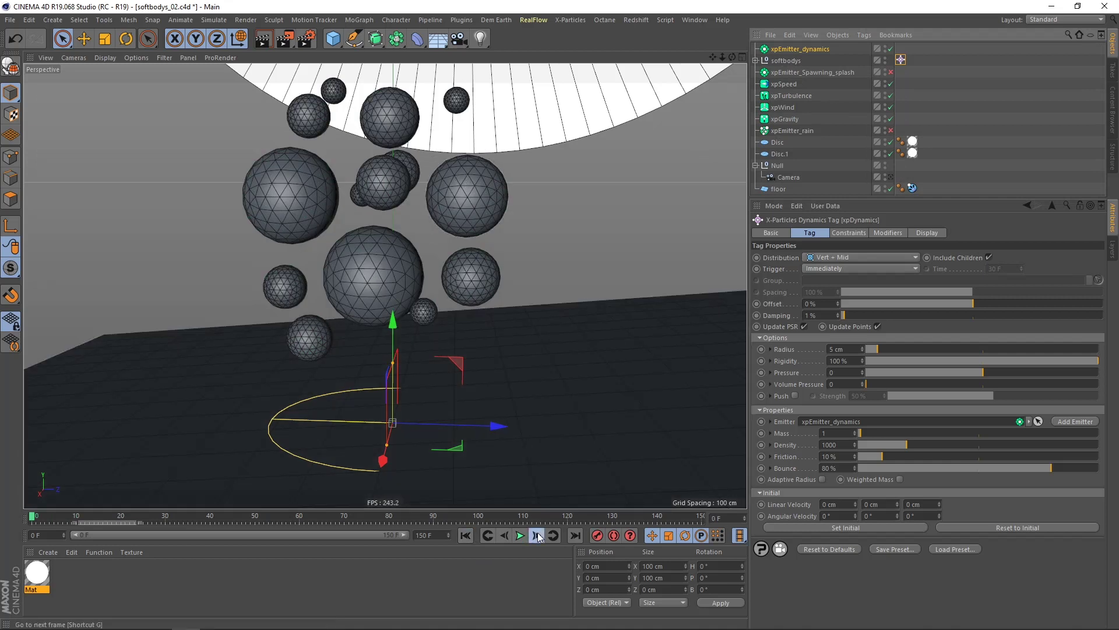
pyautogui.keyDown('alt'); pyautogui.moveTo(512, 245); pyautogui.dragTo(521, 273, button='middle'); pyautogui.keyUp('alt')
pyautogui.keyDown('alt'); pyautogui.moveTo(478, 226); pyautogui.dragTo(455, 243); pyautogui.keyUp('alt')
pyautogui.keyDown('alt'); pyautogui.moveTo(455, 240); pyautogui.dragTo(397, 269, button='right'); pyautogui.keyUp('alt')
pyautogui.keyDown('alt'); pyautogui.moveTo(421, 270); pyautogui.dragTo(424, 257, button='middle'); pyautogui.keyUp('alt')
pyautogui.keyDown('alt'); pyautogui.moveTo(424, 257); pyautogui.dragTo(444, 260, button='right'); pyautogui.keyUp('alt')
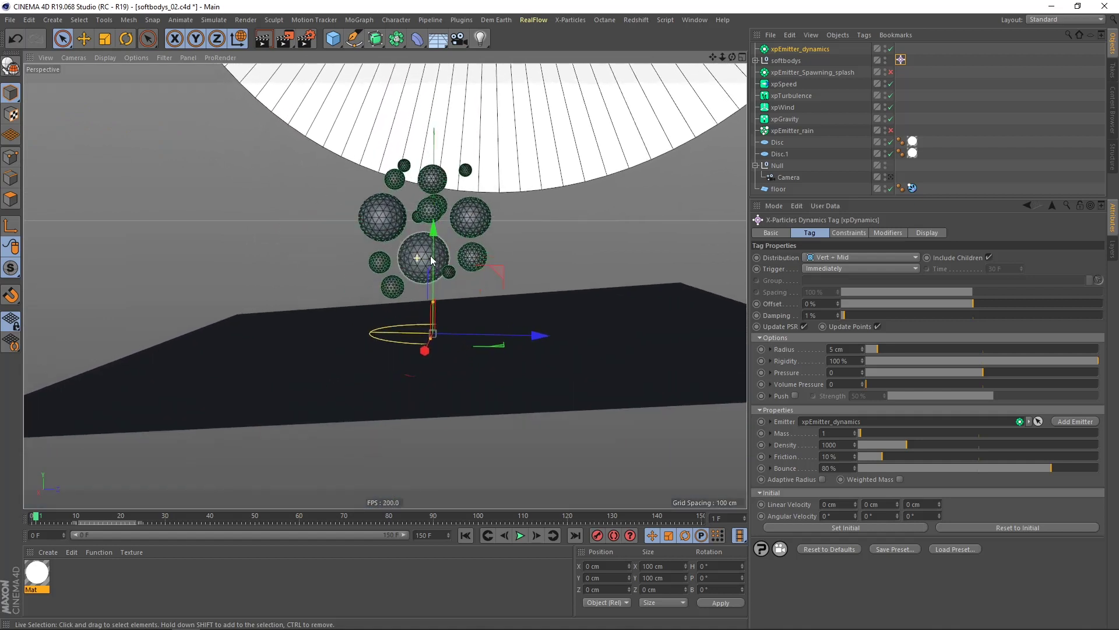
# - Replay the fall in a wide view and examine how the sphere cluster drifts on its way down
pyautogui.click(518, 538)
pyautogui.click(520, 535)
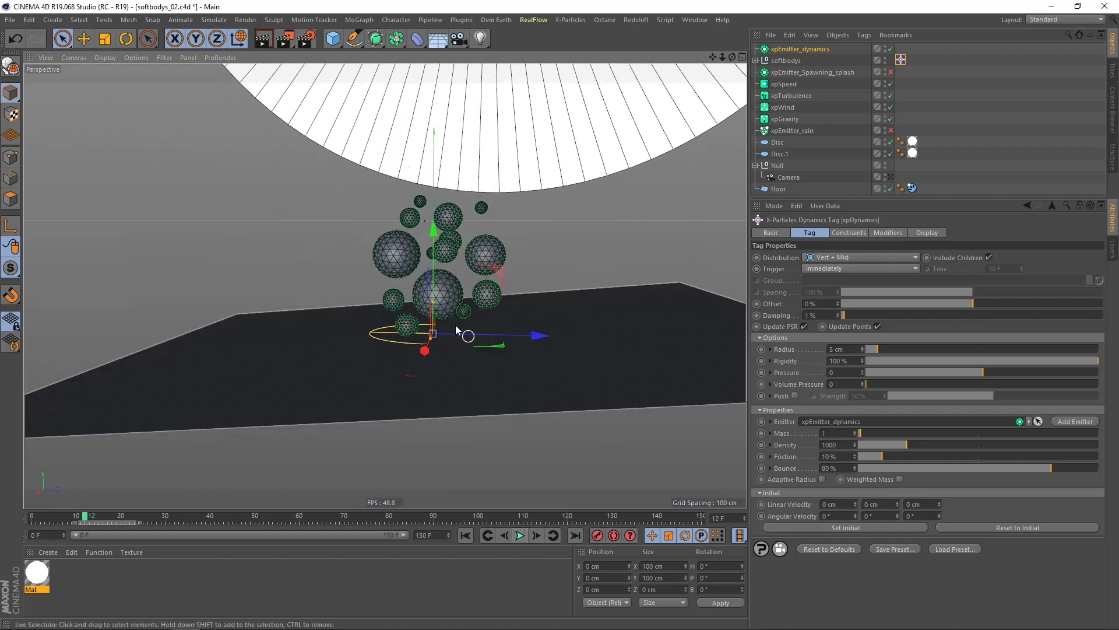
pyautogui.keyDown('alt'); pyautogui.moveTo(345, 247); pyautogui.dragTo(359, 251); pyautogui.keyUp('alt')
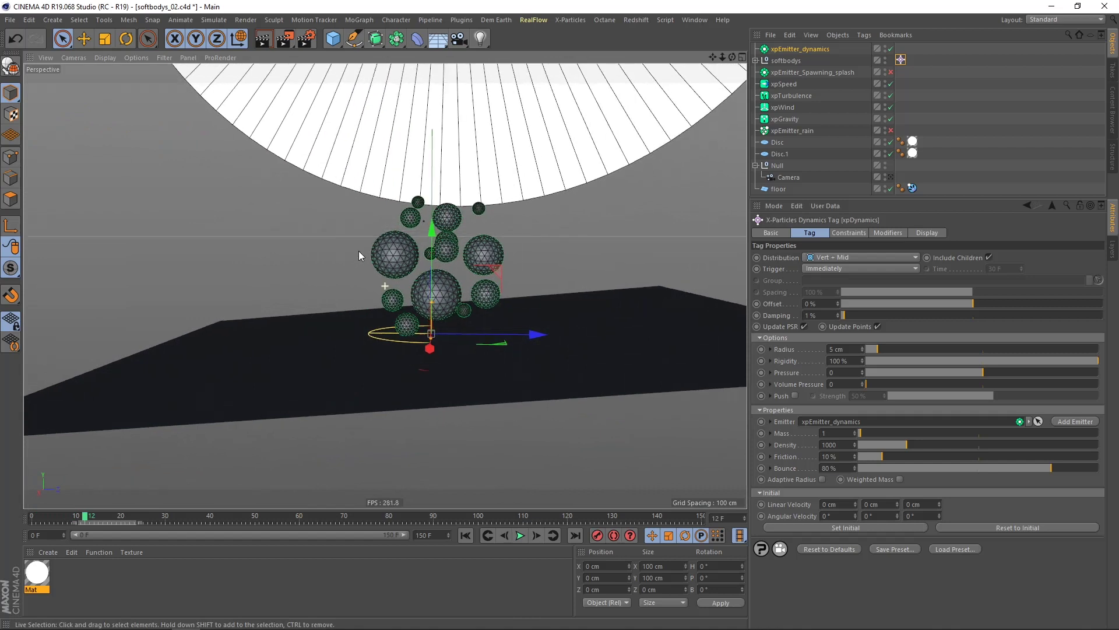
pyautogui.click(467, 536)
pyautogui.click(517, 538)
pyautogui.click(519, 536)
pyautogui.keyDown('alt'); pyautogui.moveTo(336, 158); pyautogui.dragTo(346, 150); pyautogui.keyUp('alt')
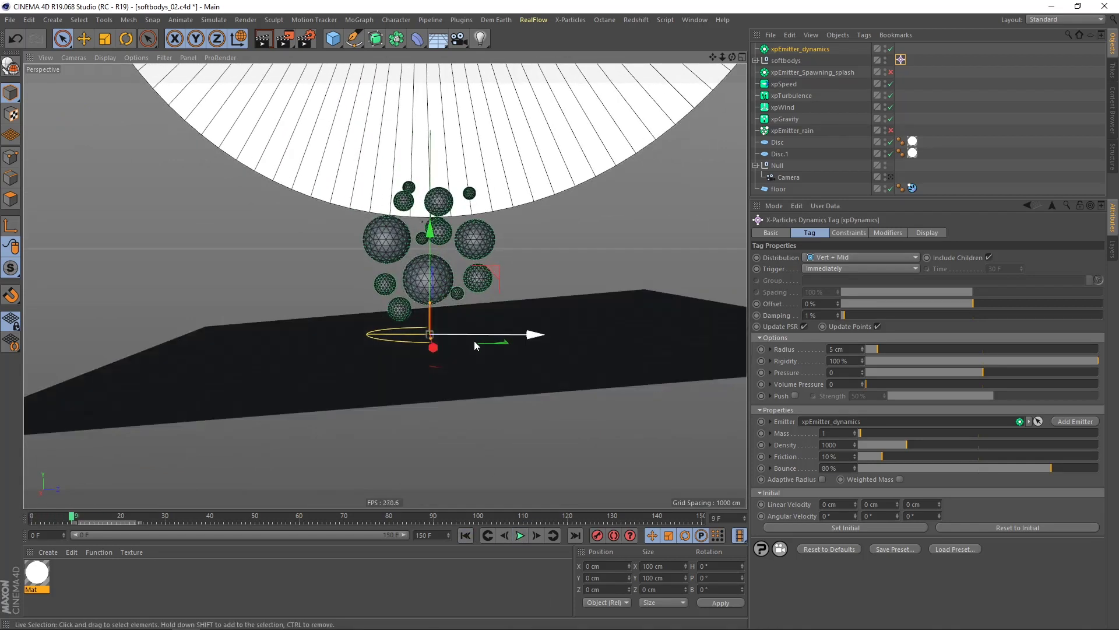
pyautogui.keyDown('alt'); pyautogui.moveTo(448, 278); pyautogui.dragTo(436, 283); pyautogui.keyUp('alt')
pyautogui.scroll(1, 434, 282)
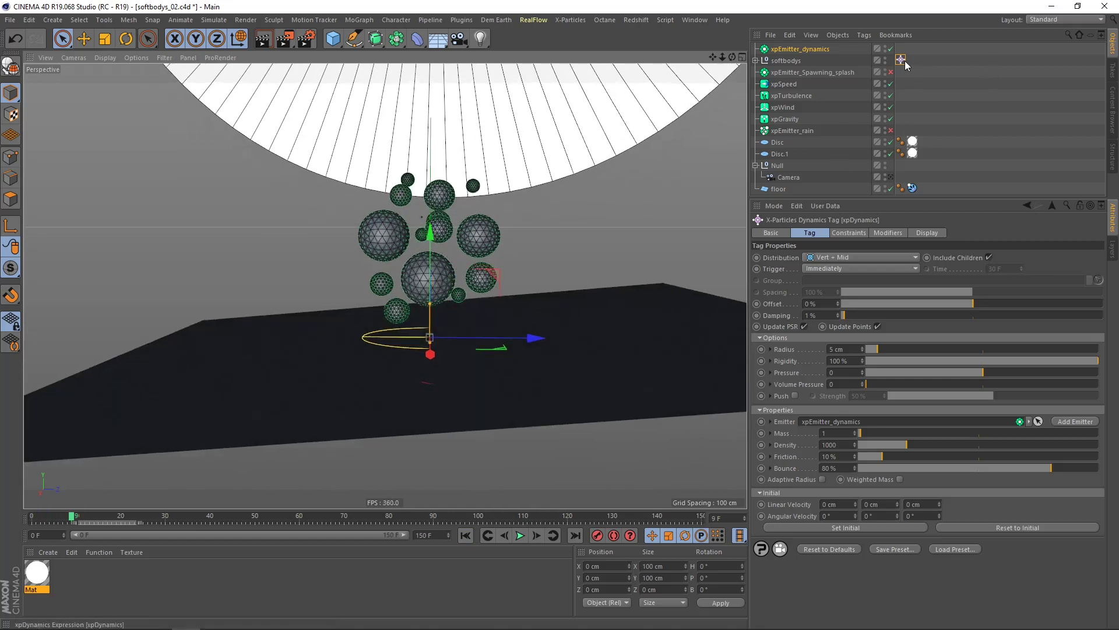
# - Exclude xpWind, xpTurbulence and xpSpeed from the particle modifiers affecting xpEmitter_dynamics
pyautogui.click(888, 233)
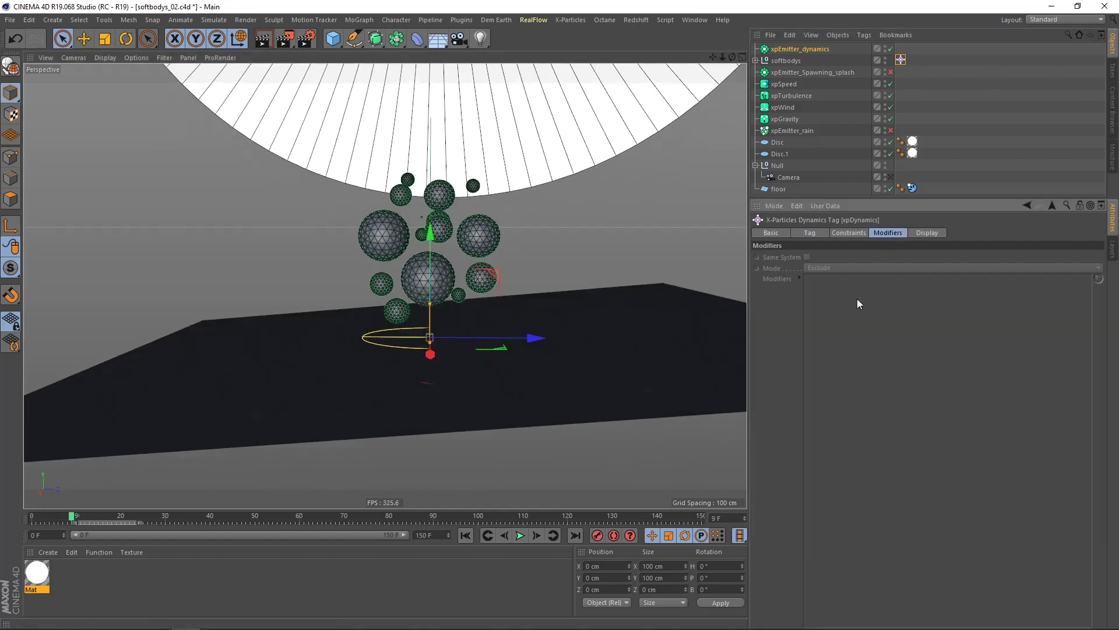
pyautogui.click(819, 49)
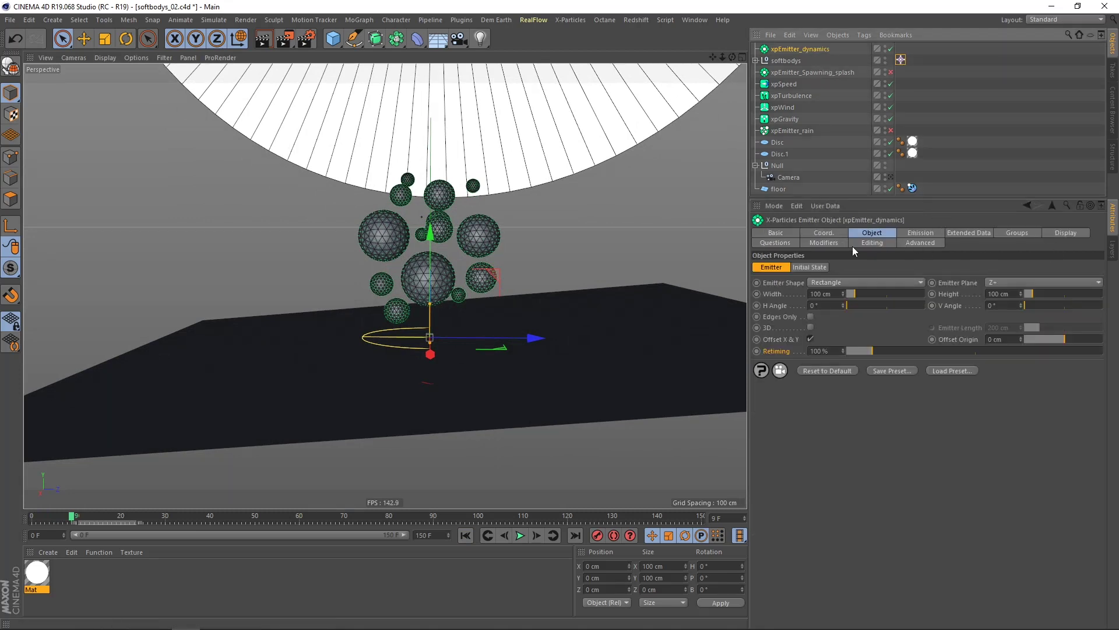
pyautogui.click(823, 243)
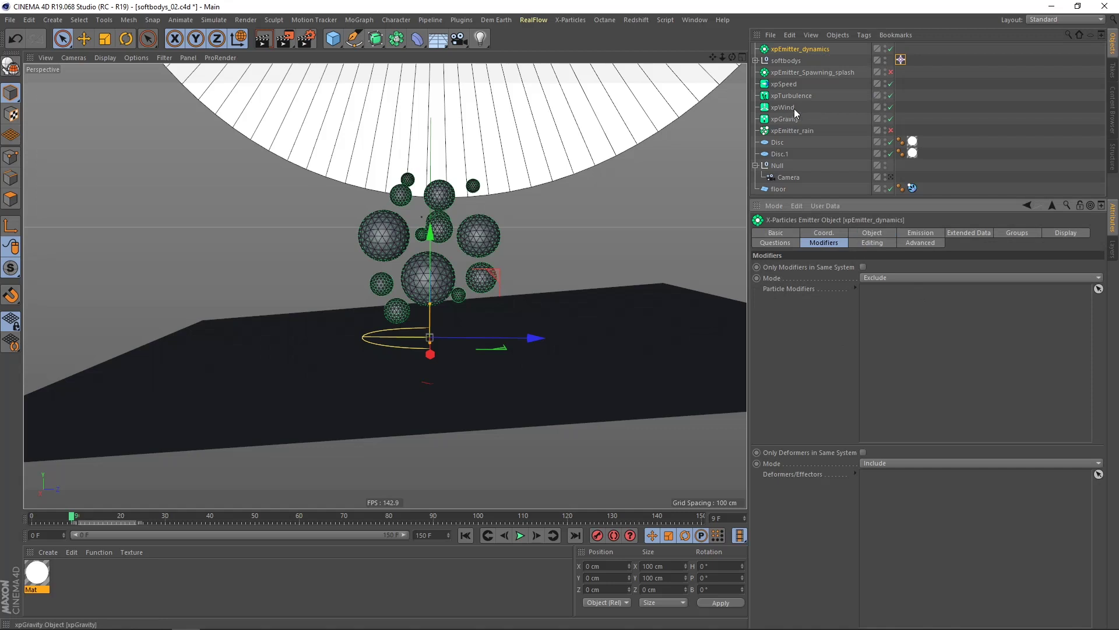
pyautogui.moveTo(794, 108); pyautogui.dragTo(870, 276)
pyautogui.moveTo(896, 319); pyautogui.dragTo(884, 318)
pyautogui.moveTo(789, 85); pyautogui.dragTo(829, 156)
pyautogui.moveTo(883, 324); pyautogui.dragTo(883, 322)
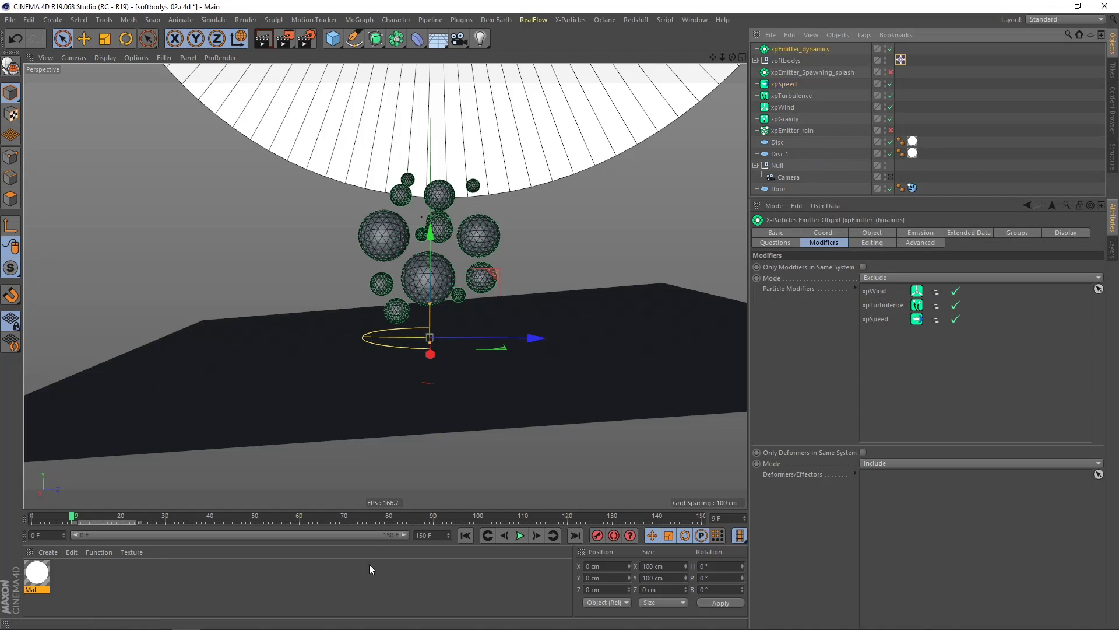
# - Replay the simulation with the modifiers excluded and examine how the spheres deform when they hit the floor
pyautogui.click(464, 534)
pyautogui.click(519, 535)
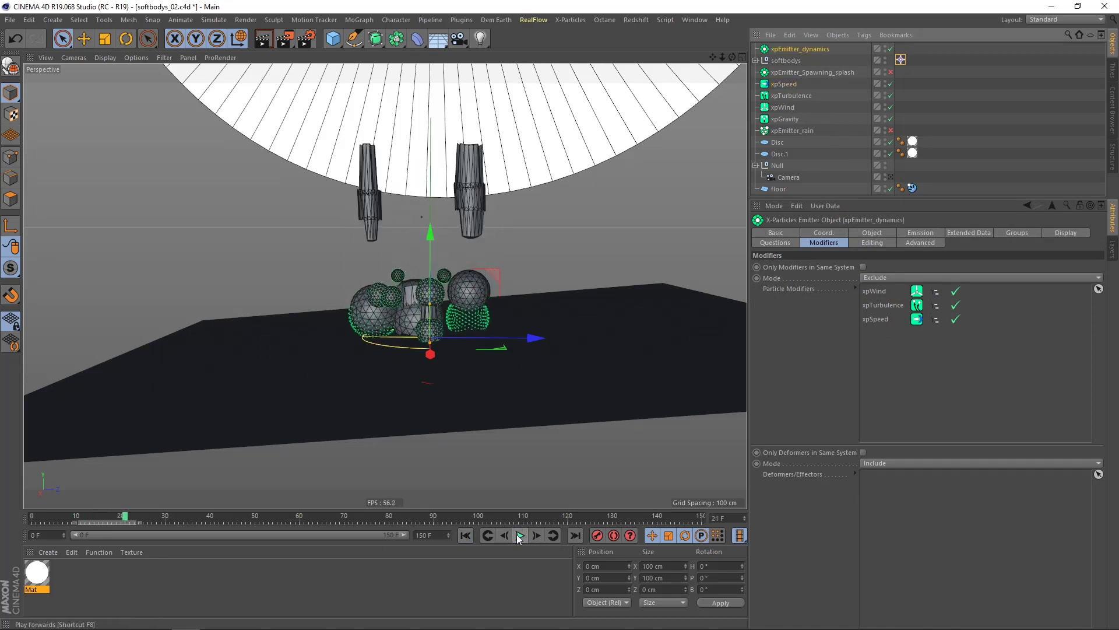
pyautogui.click(517, 535)
pyautogui.keyDown('alt'); pyautogui.moveTo(411, 296); pyautogui.dragTo(414, 299); pyautogui.keyUp('alt')
pyautogui.scroll(1, 423, 309)
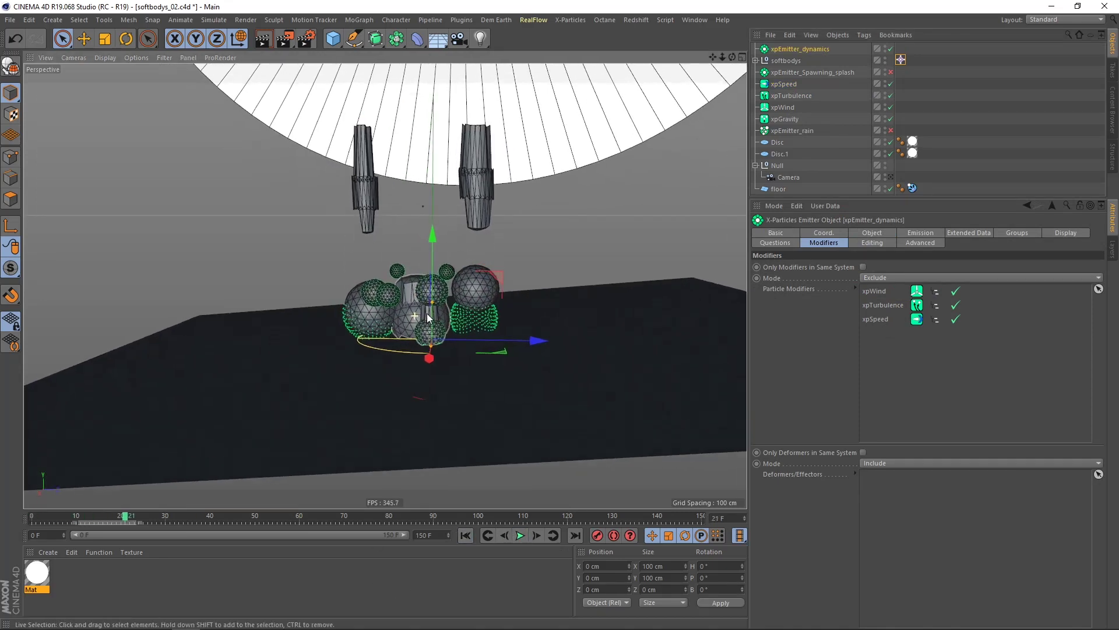
pyautogui.click(520, 536)
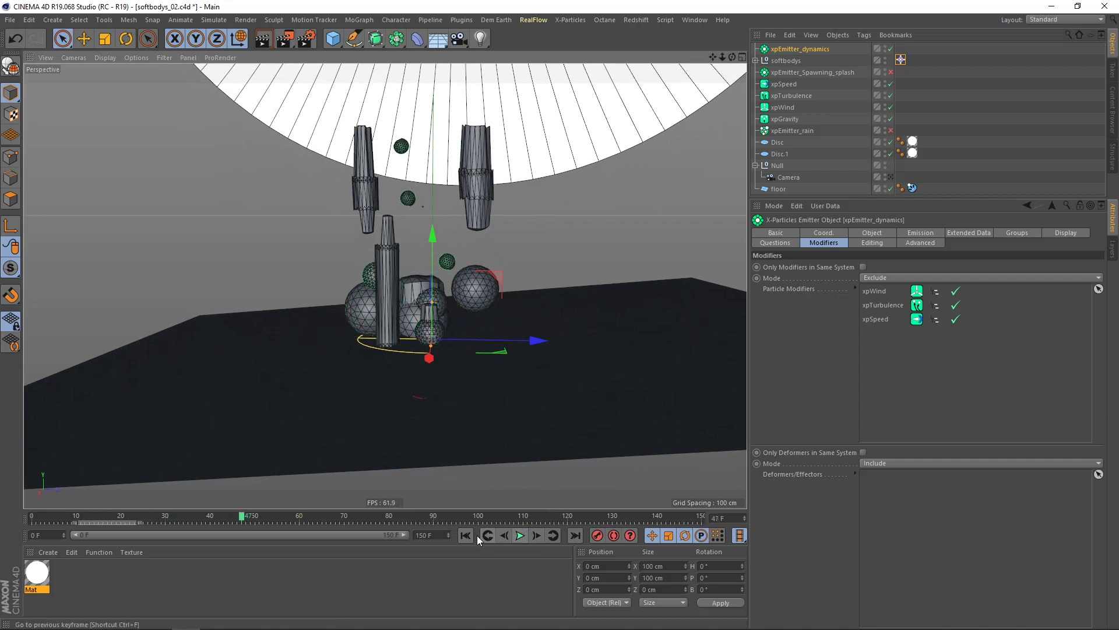
pyautogui.click(477, 536)
pyautogui.click(519, 535)
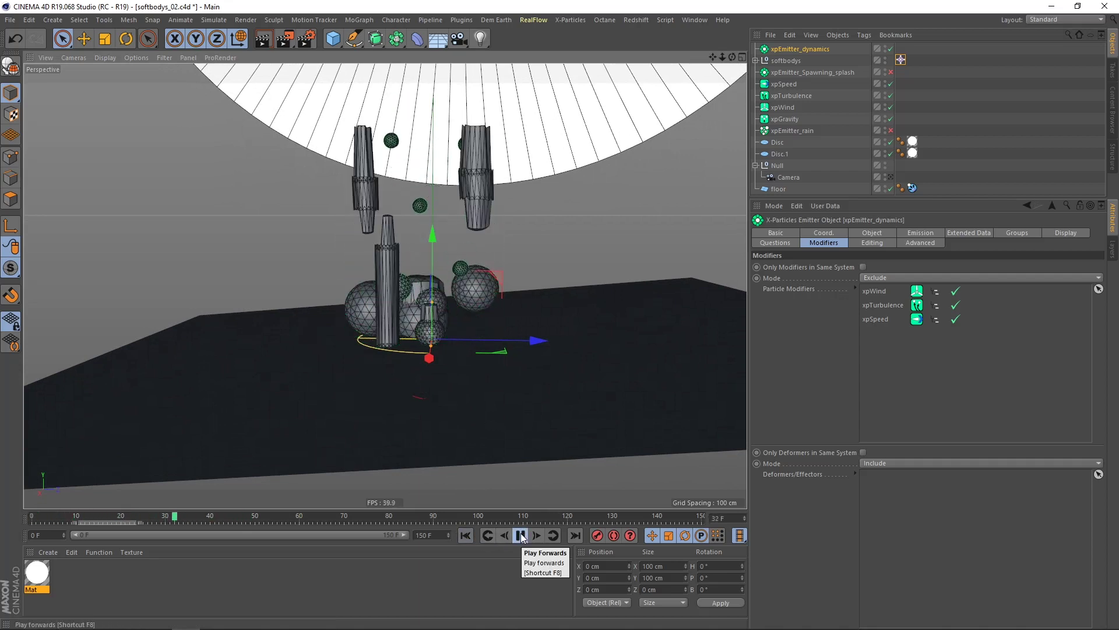
pyautogui.click(521, 535)
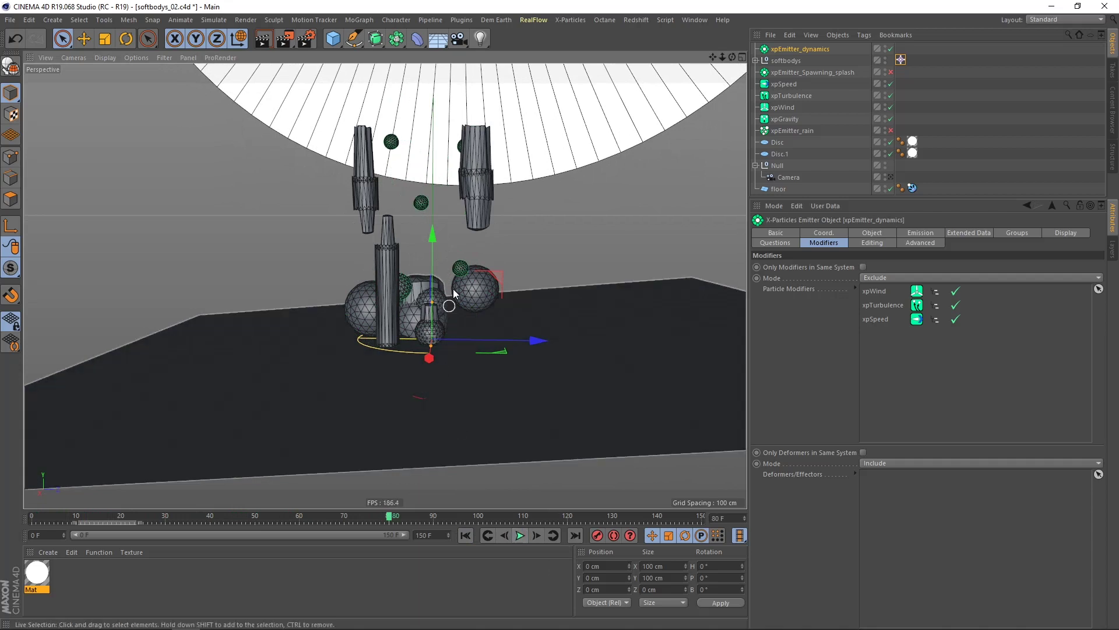
pyautogui.keyDown('alt'); pyautogui.moveTo(446, 293); pyautogui.dragTo(483, 326); pyautogui.keyUp('alt')
pyautogui.scroll(6, 403, 276)
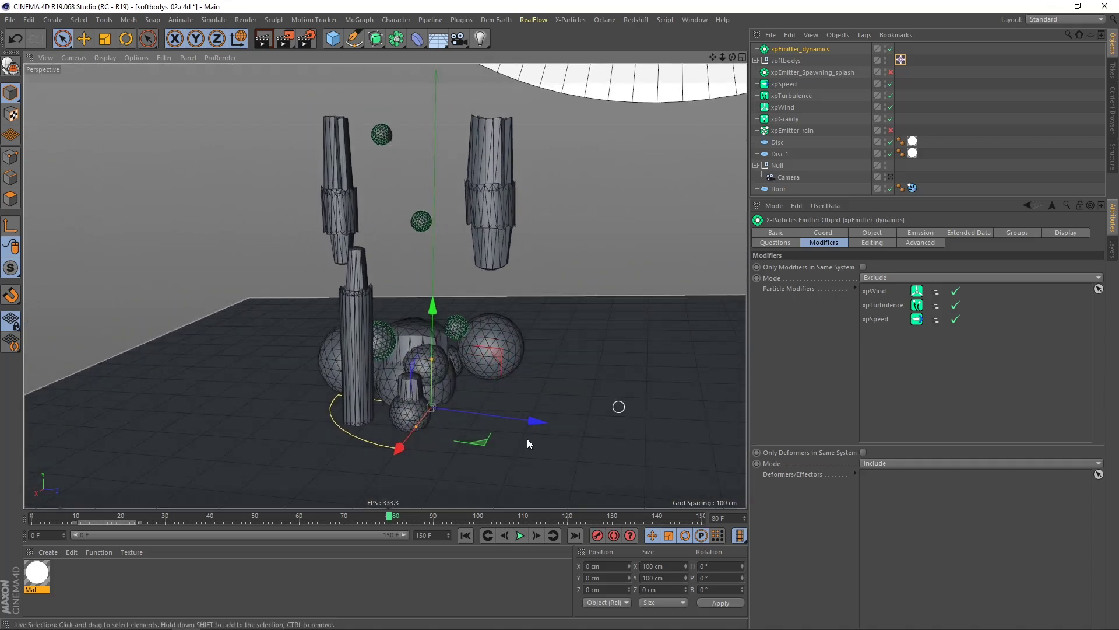
# - Return the timeline to frame 0, enlarge the object list and deselect all objects
pyautogui.click(465, 536)
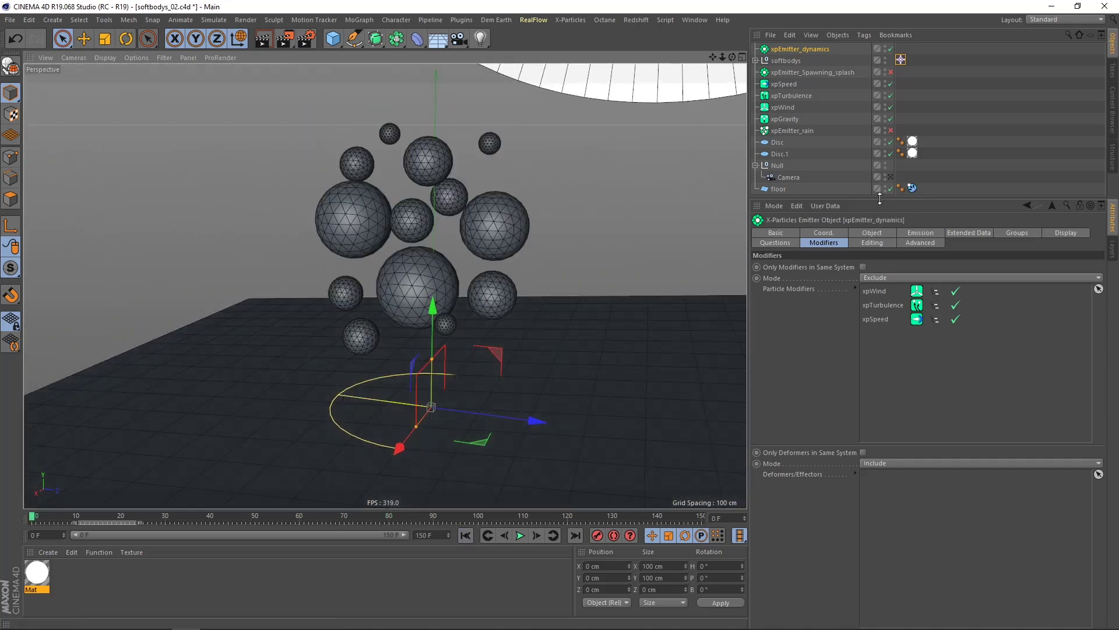
pyautogui.moveTo(883, 195); pyautogui.dragTo(883, 315)
pyautogui.click(634, 208)
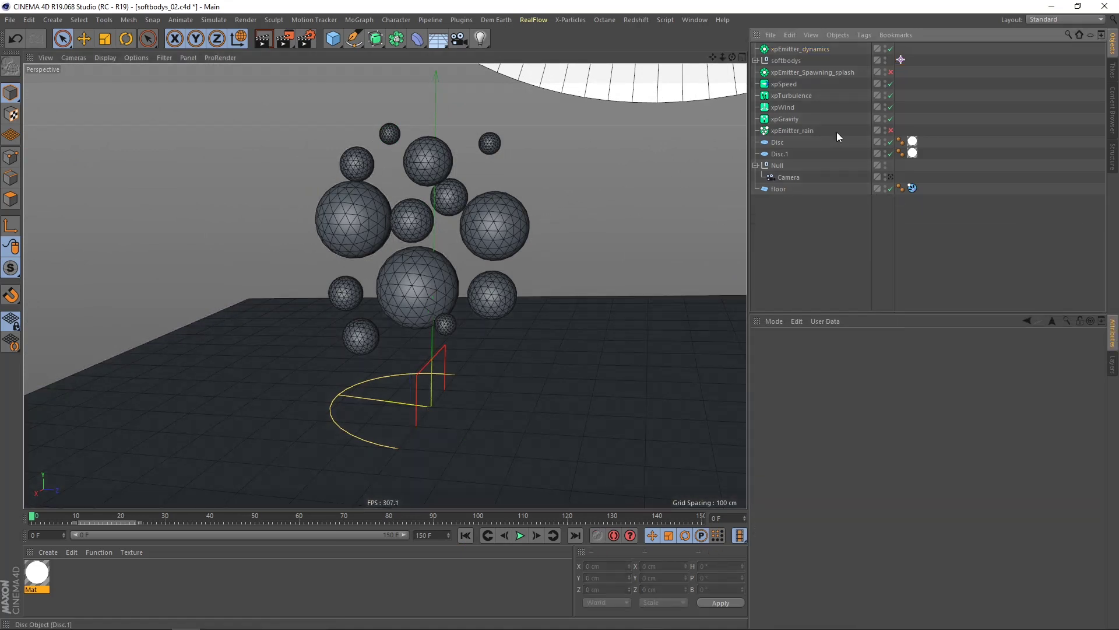
# - Duplicate the floor plane with its xpCollider tag and rename the copy floor.dynamics
pyautogui.keyDown('ctrl'); pyautogui.moveTo(785, 188); pyautogui.dragTo(774, 202); pyautogui.keyUp('ctrl')
pyautogui.doubleClick(777, 201)
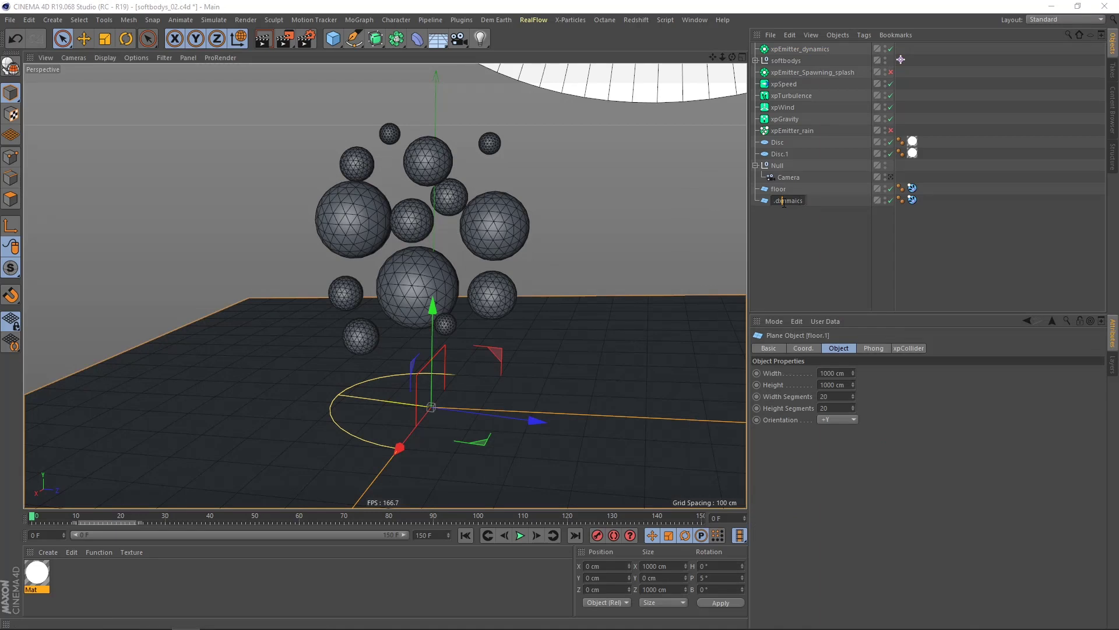
pyautogui.press('Left')
pyautogui.press('Left')
pyautogui.press('Left')
pyautogui.write('m')
pyautogui.press('Return')
# - Set the exclusions mode of floor.dynamics' xpCollider tag to Include and add xpEmitter_dynamics to its emitters
pyautogui.scroll(-2, 530, 314)
pyautogui.scroll(1, 529, 313)
pyautogui.keyDown('alt'); pyautogui.moveTo(505, 301); pyautogui.dragTo(449, 290, button='middle'); pyautogui.keyUp('alt')
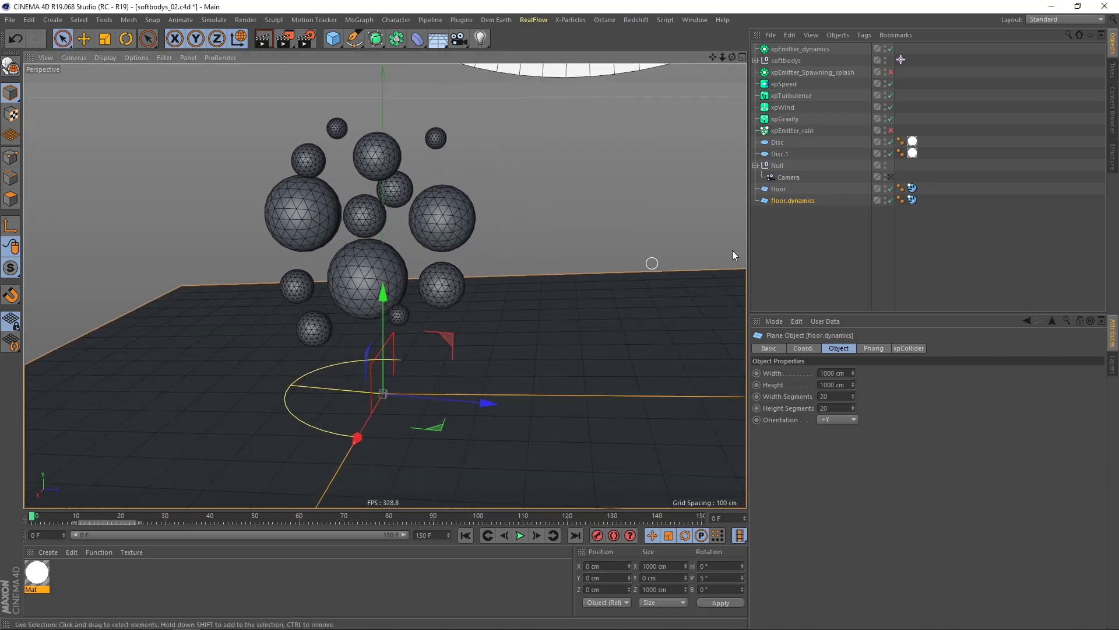
pyautogui.click(912, 200)
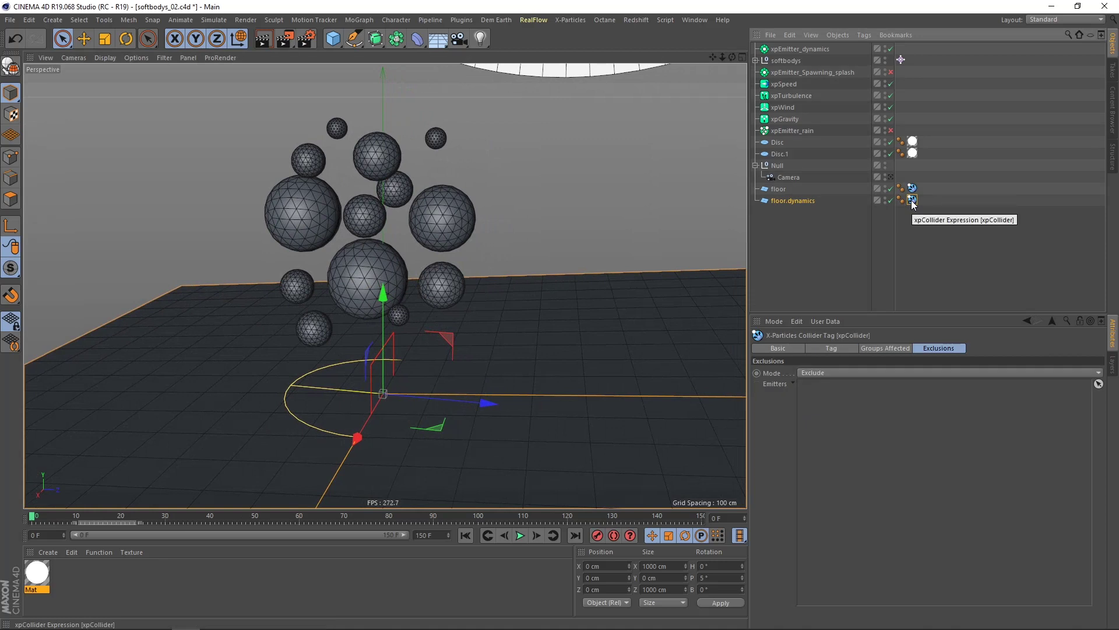
pyautogui.click(824, 373)
pyautogui.click(815, 394)
pyautogui.moveTo(781, 51); pyautogui.dragTo(866, 204)
pyautogui.moveTo(868, 424); pyautogui.dragTo(868, 424)
# - Set the original floor's xpCollider tag to Include mode with xpEmitter_Spawning_splash and xpEmitter_rain as its emitters
pyautogui.click(911, 188)
pyautogui.click(834, 372)
pyautogui.click(823, 392)
pyautogui.moveTo(824, 72); pyautogui.dragTo(844, 431)
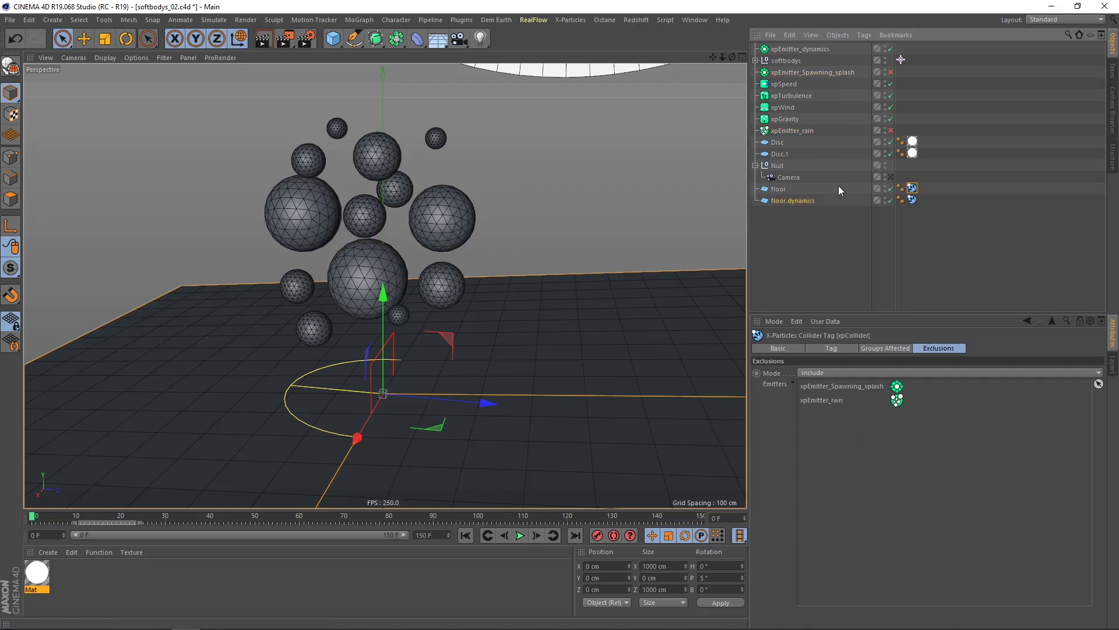
pyautogui.click(795, 227)
# - Disable particle spawning in the xpCollider tag of floor.dynamics
pyautogui.click(912, 199)
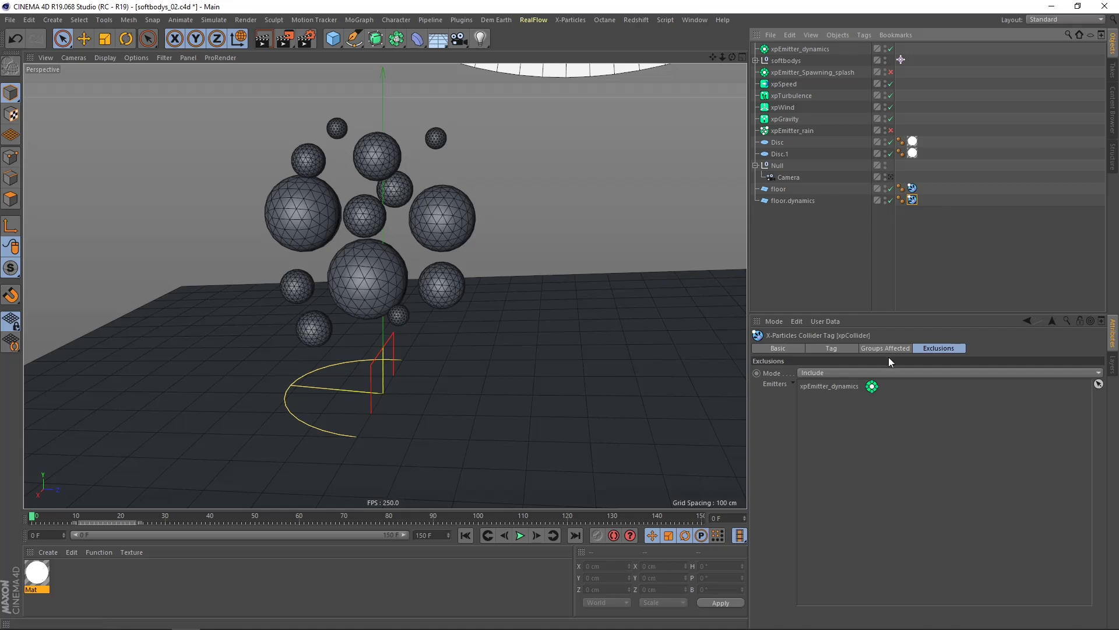
pyautogui.click(776, 349)
pyautogui.click(836, 349)
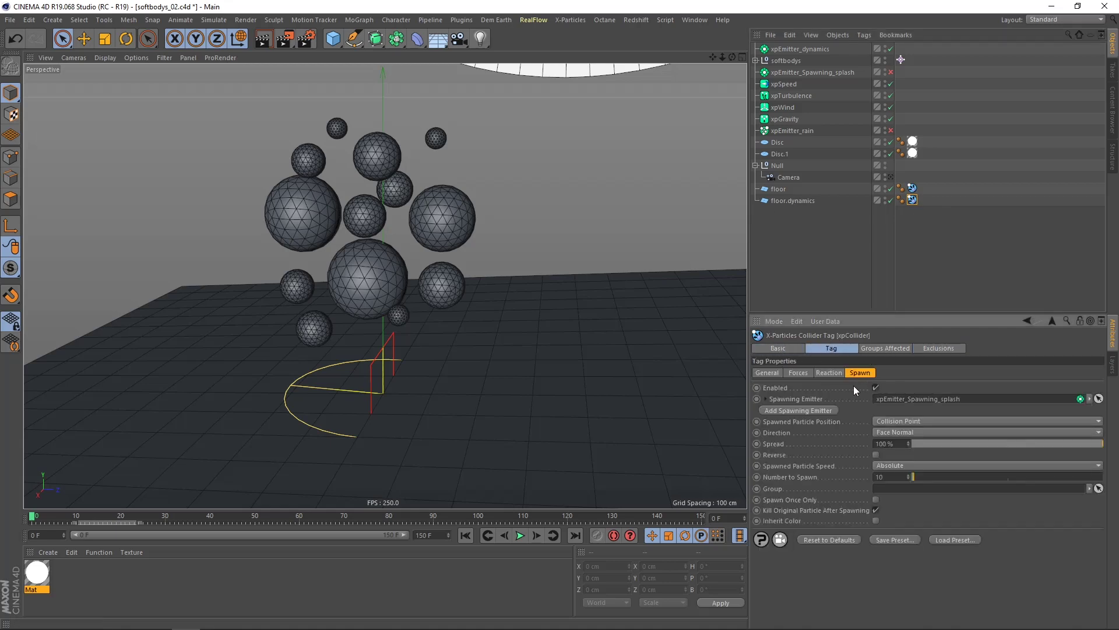
pyautogui.click(875, 388)
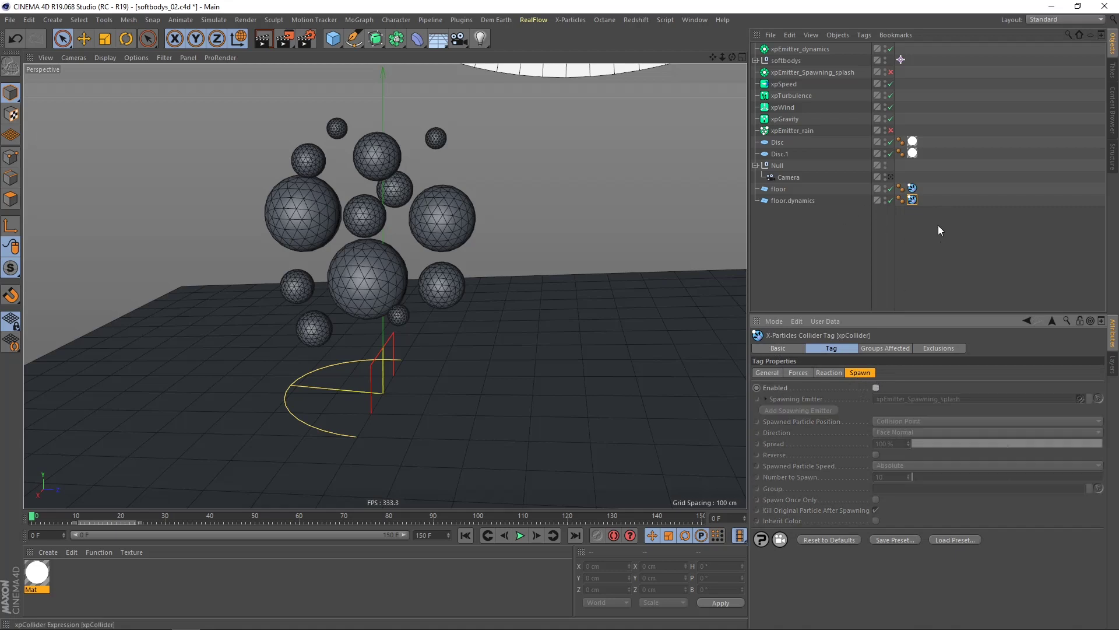
# - Play the simulation in a wider view and check how the spheres land on the new collider floor
pyautogui.keyDown('alt'); pyautogui.moveTo(500, 309); pyautogui.dragTo(489, 317, button='right'); pyautogui.keyUp('alt')
pyautogui.keyDown('alt'); pyautogui.moveTo(409, 281); pyautogui.dragTo(424, 271); pyautogui.keyUp('alt')
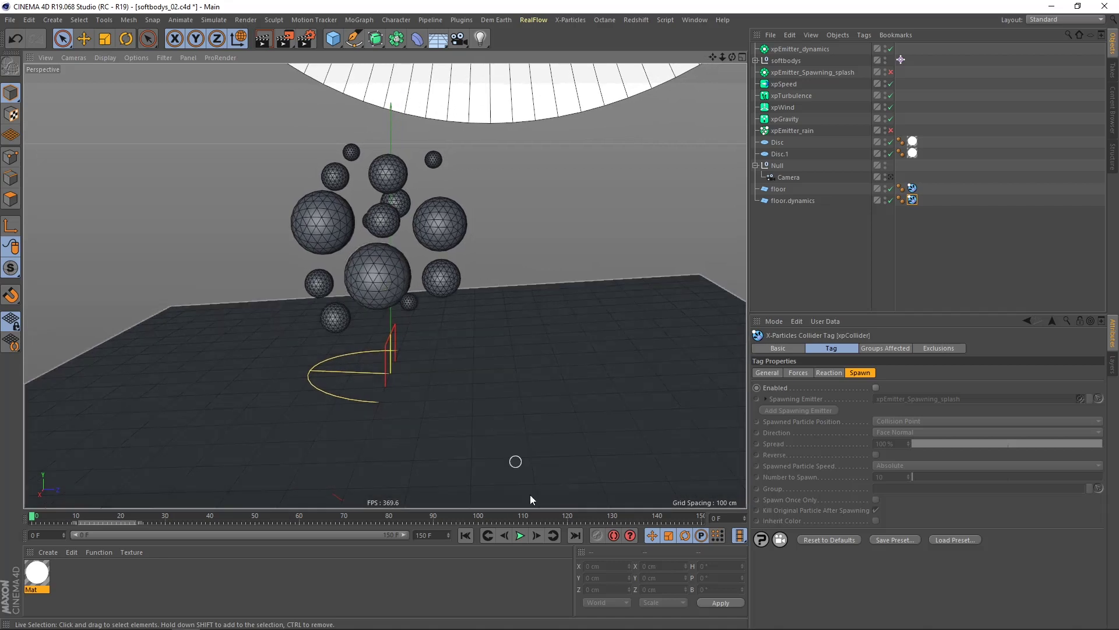
pyautogui.click(520, 535)
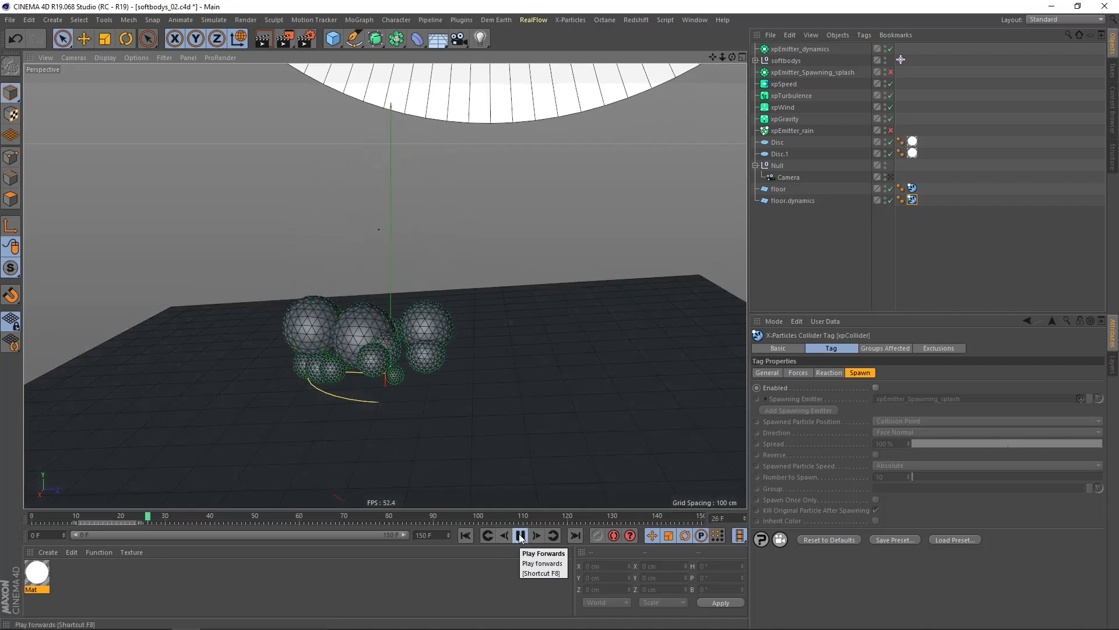
pyautogui.click(520, 535)
pyautogui.keyDown('alt'); pyautogui.moveTo(378, 438); pyautogui.dragTo(400, 418, button='right'); pyautogui.keyUp('alt')
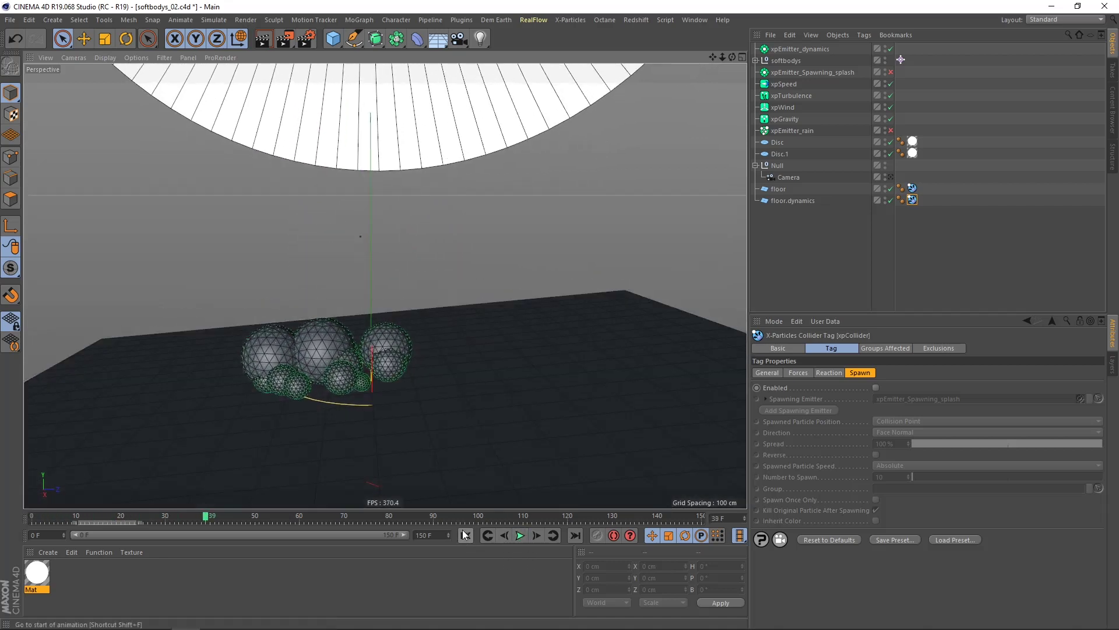
# - Replay the fall from frame 0, pause after the impact and examine from above how the spheres touch each other
pyautogui.click(466, 535)
pyautogui.click(518, 535)
pyautogui.click(519, 536)
pyautogui.keyDown('alt'); pyautogui.moveTo(314, 338); pyautogui.dragTo(329, 341); pyautogui.keyUp('alt')
pyautogui.keyDown('alt'); pyautogui.moveTo(329, 338); pyautogui.dragTo(378, 309, button='right'); pyautogui.keyUp('alt')
pyautogui.keyDown('alt'); pyautogui.moveTo(352, 321); pyautogui.dragTo(345, 365); pyautogui.keyUp('alt')
pyautogui.keyDown('alt'); pyautogui.moveTo(368, 321); pyautogui.dragTo(412, 326, button='middle'); pyautogui.keyUp('alt')
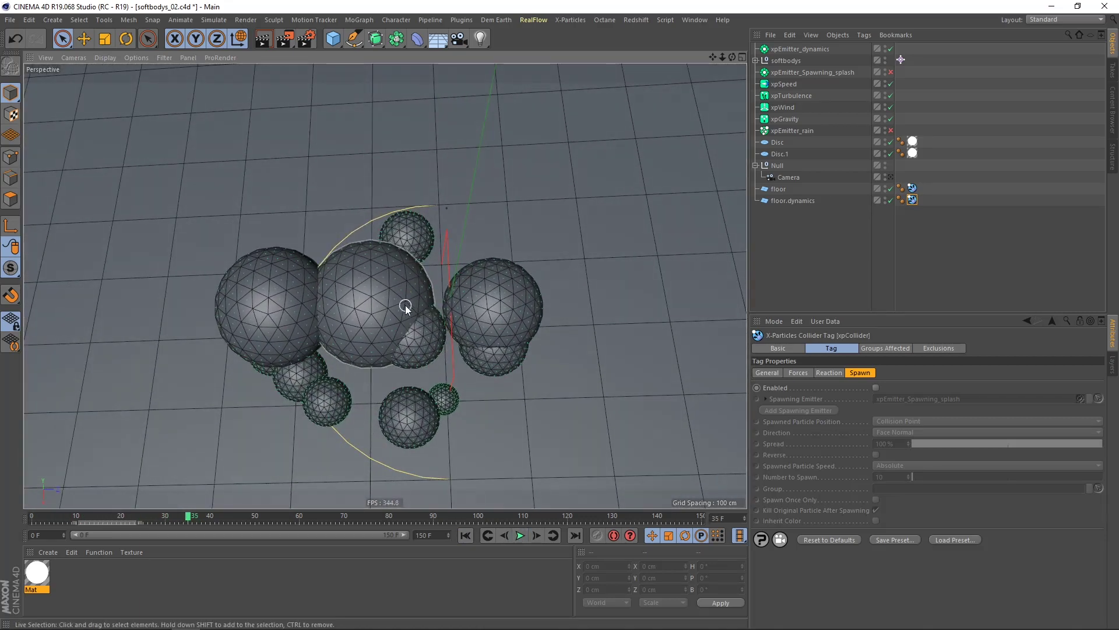
pyautogui.keyDown('alt'); pyautogui.moveTo(404, 306); pyautogui.dragTo(397, 339); pyautogui.keyUp('alt')
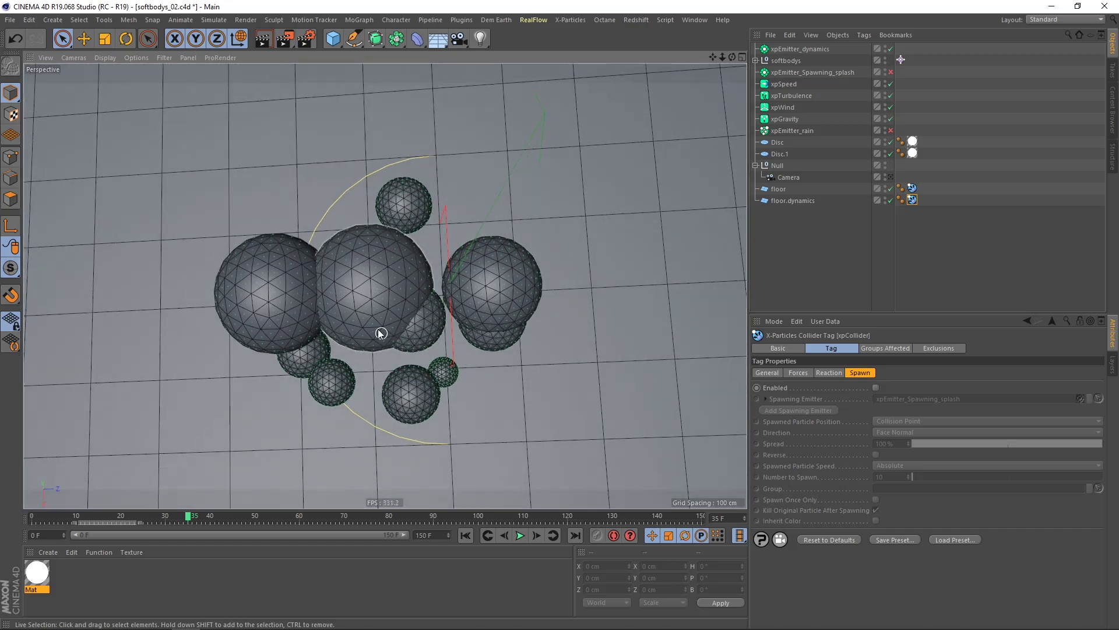
pyautogui.keyDown('alt'); pyautogui.moveTo(415, 337); pyautogui.dragTo(393, 269); pyautogui.keyUp('alt')
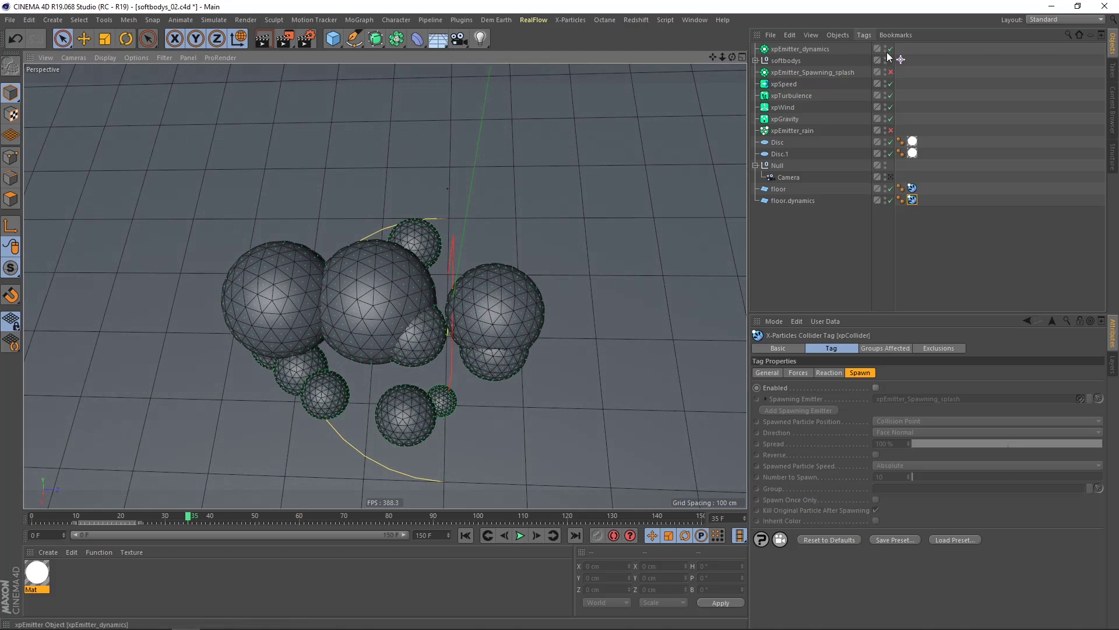
# - Set the radius of the softbodys null's xpDynamics tag to 1 cm
pyautogui.click(901, 60)
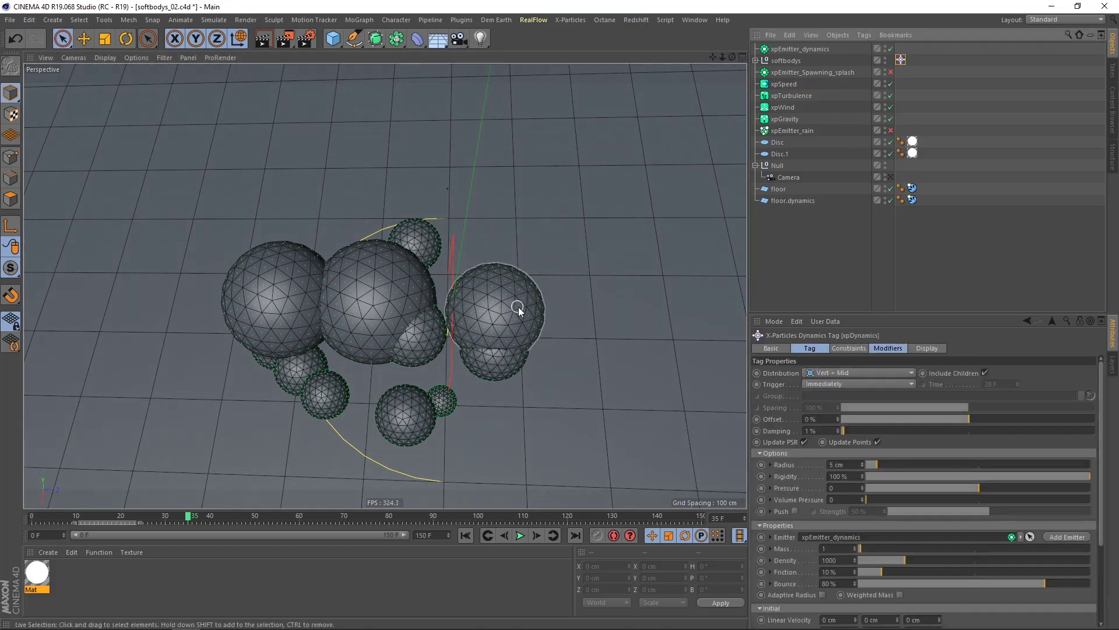
pyautogui.keyDown('alt'); pyautogui.moveTo(485, 324); pyautogui.dragTo(512, 276); pyautogui.keyUp('alt')
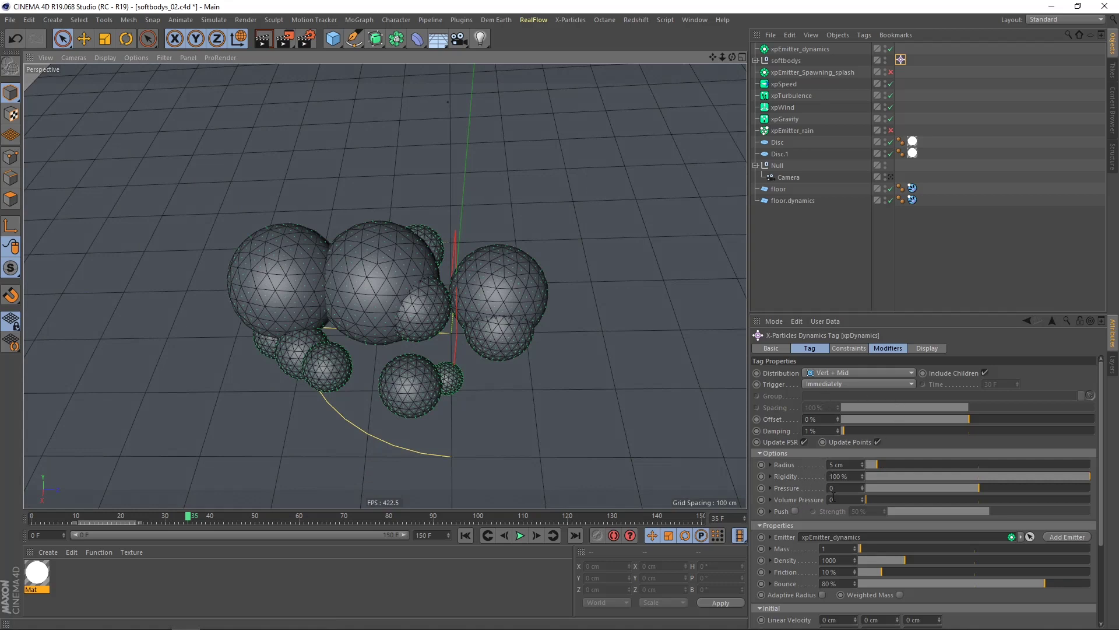
pyautogui.keyDown('alt'); pyautogui.moveTo(513, 318); pyautogui.dragTo(495, 344); pyautogui.keyUp('alt')
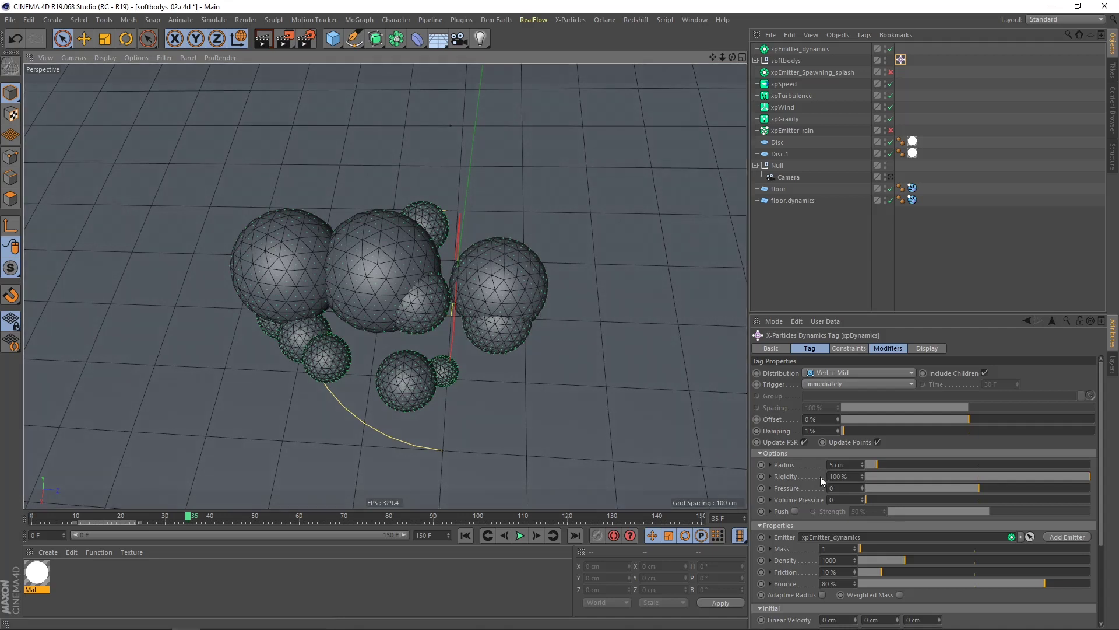
pyautogui.moveTo(855, 467); pyautogui.dragTo(821, 468)
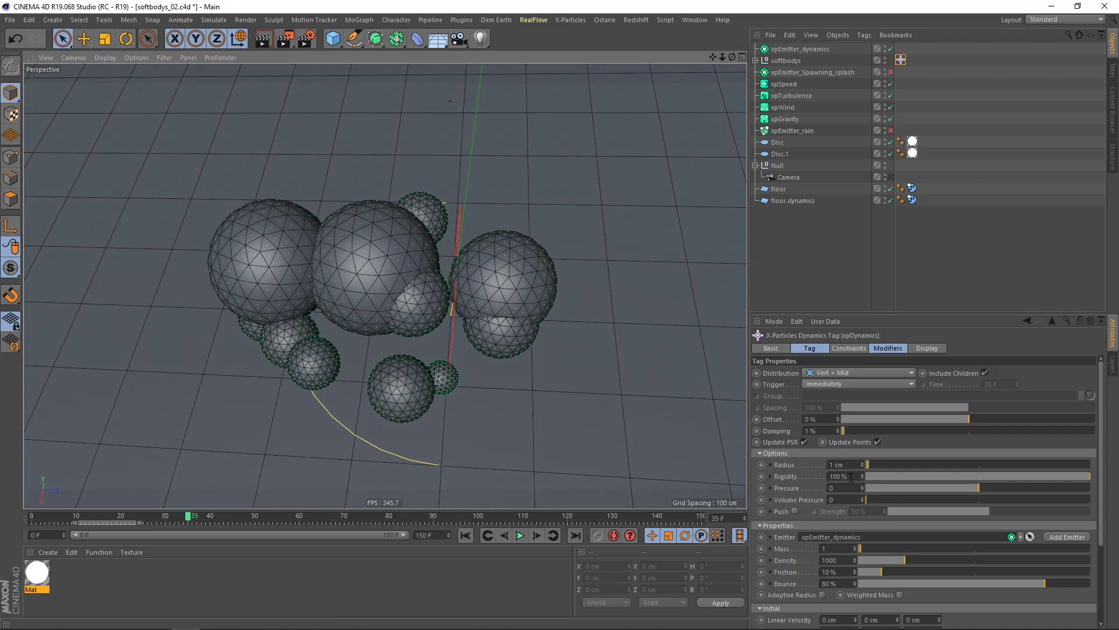
# - Set the rigidity of the softbodys' xpDynamics tag to 1.5 %
pyautogui.keyDown('alt'); pyautogui.moveTo(481, 322); pyautogui.dragTo(502, 291); pyautogui.keyUp('alt')
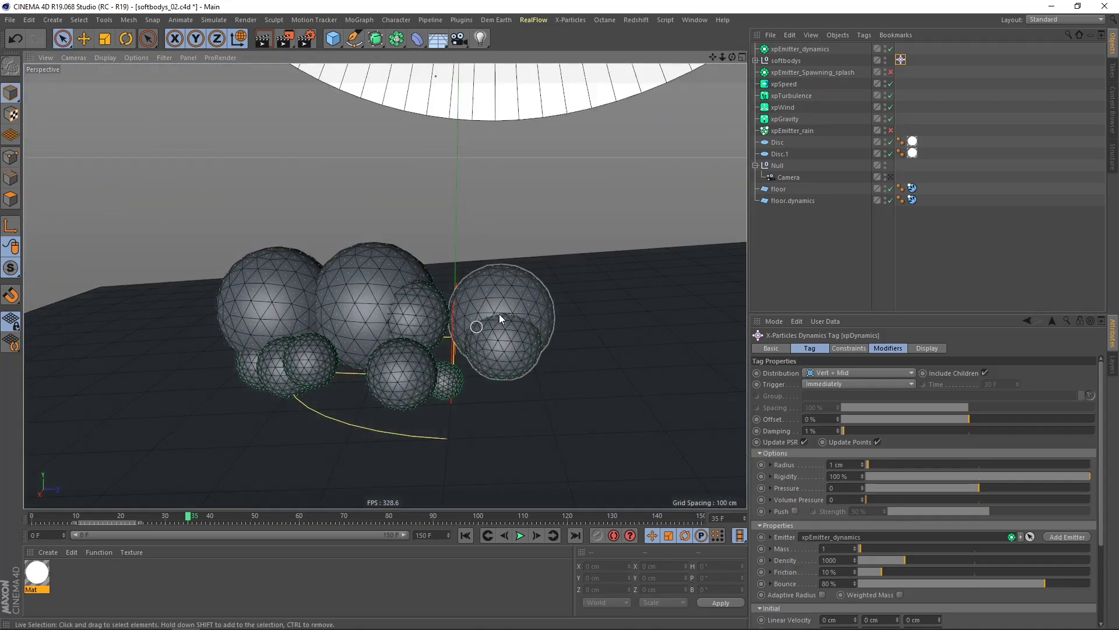
pyautogui.click(837, 477)
pyautogui.write('1,')
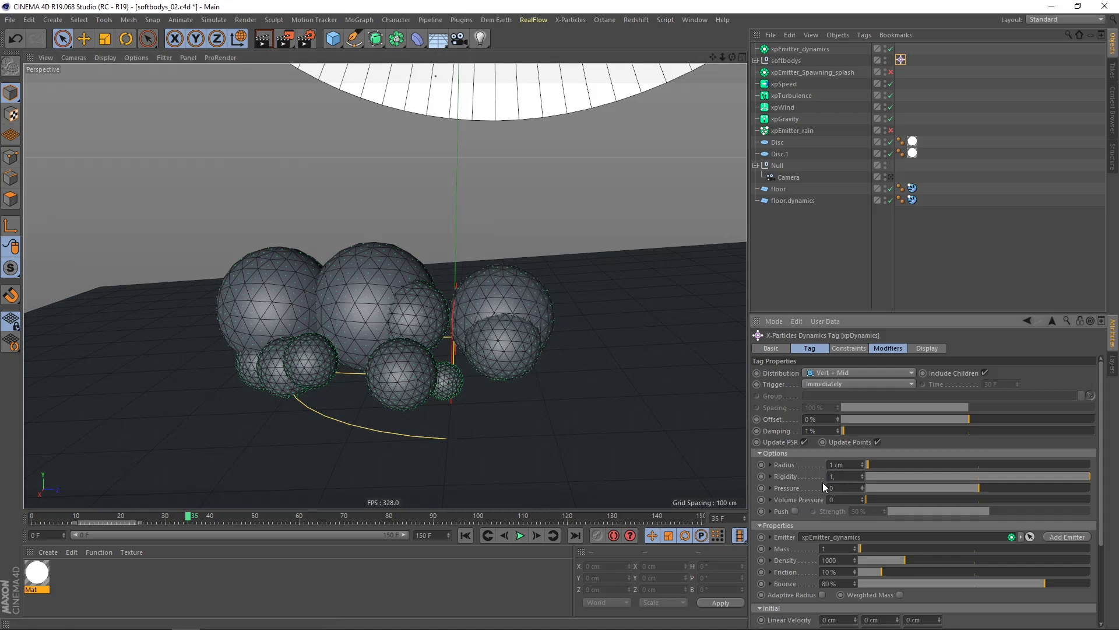
pyautogui.write('5')
pyautogui.press('Return')
# - Replay the simulation from frame 0 with the reduced radius and rigidity and examine how the spheres deform on impact
pyautogui.click(466, 536)
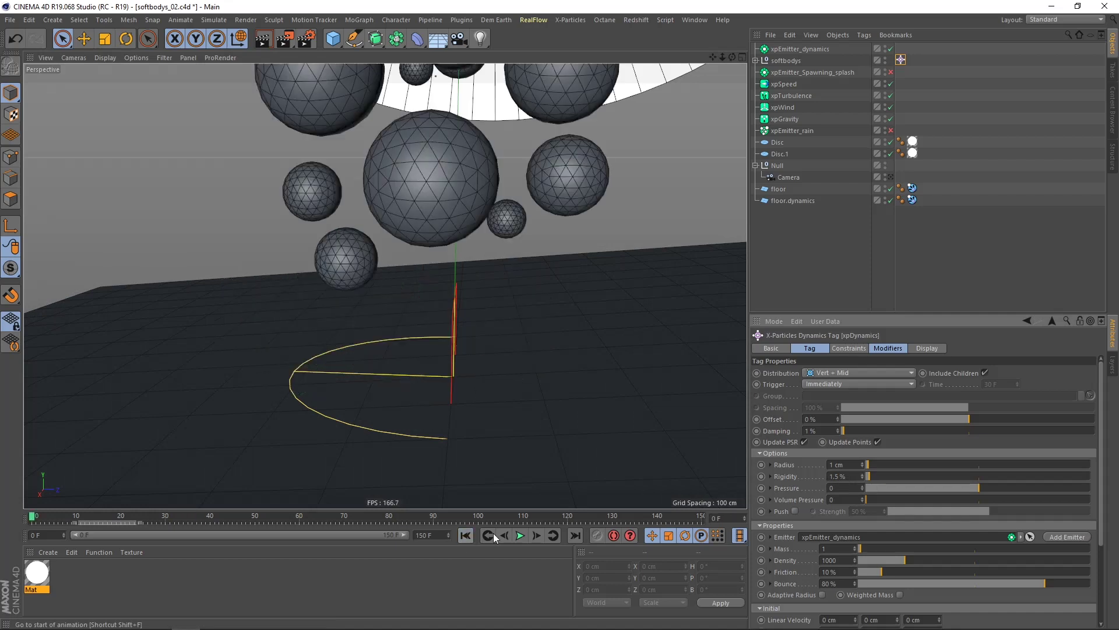
pyautogui.click(522, 539)
pyautogui.click(522, 538)
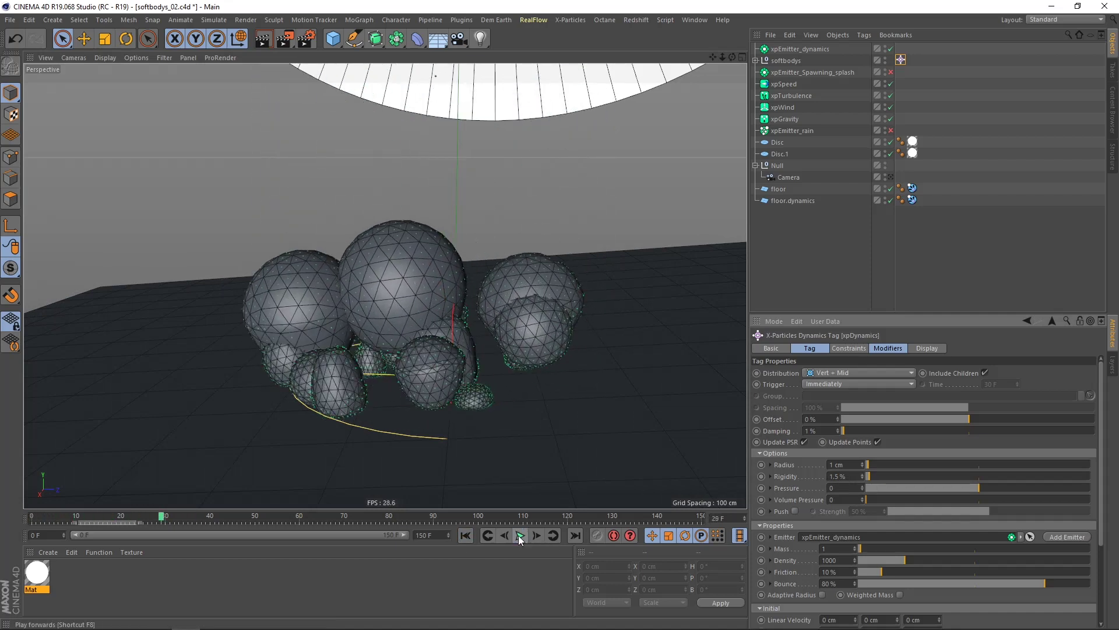
pyautogui.keyDown('alt'); pyautogui.moveTo(499, 356); pyautogui.dragTo(497, 380); pyautogui.keyUp('alt')
pyautogui.click(466, 535)
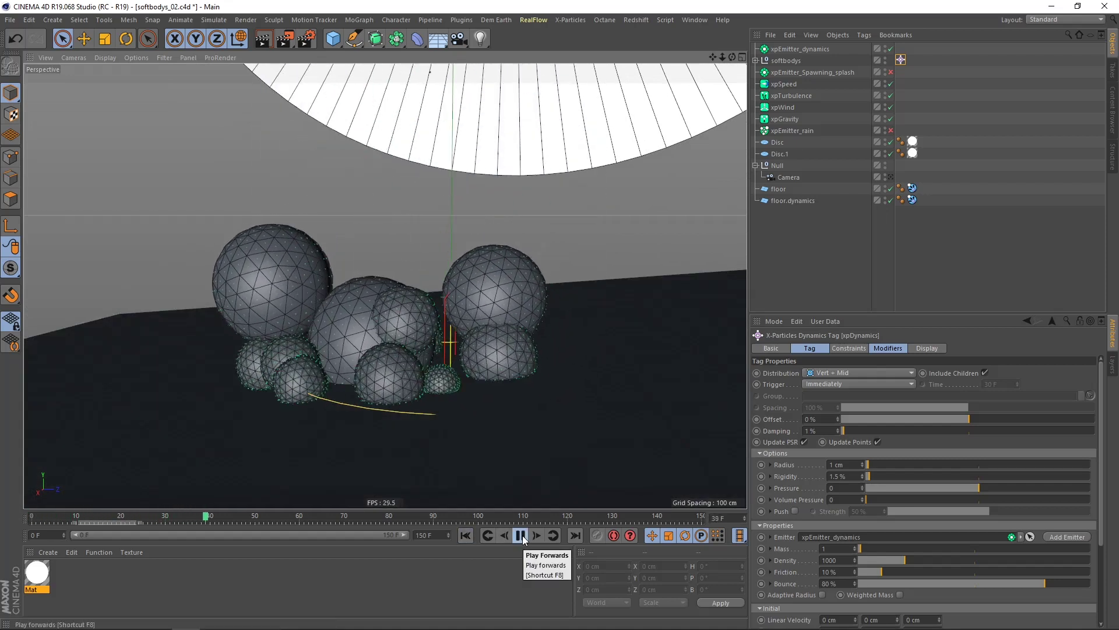
pyautogui.click(522, 535)
pyautogui.moveTo(460, 345)
pyautogui.keyDown('alt'); pyautogui.mouseDown()
pyautogui.moveTo(449, 348)
pyautogui.moveTo(464, 354)
pyautogui.mouseUp(); pyautogui.keyUp('alt')
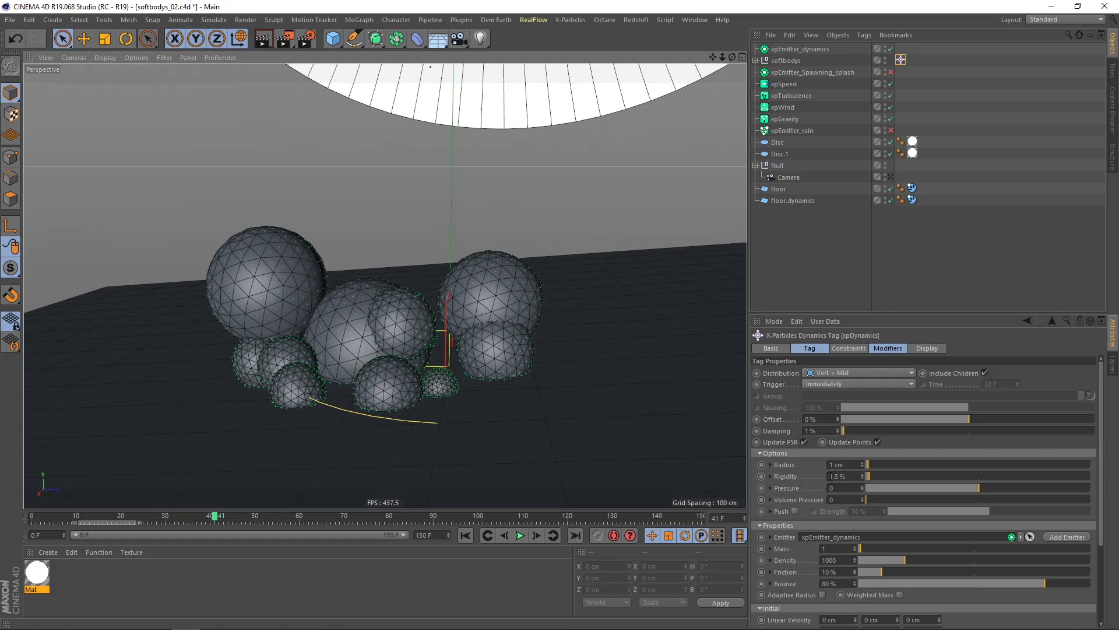
# - Enable Push on the softbodys dynamics tag and set its strength to 100%
pyautogui.keyDown('alt'); pyautogui.moveTo(489, 327); pyautogui.dragTo(402, 334); pyautogui.keyUp('alt')
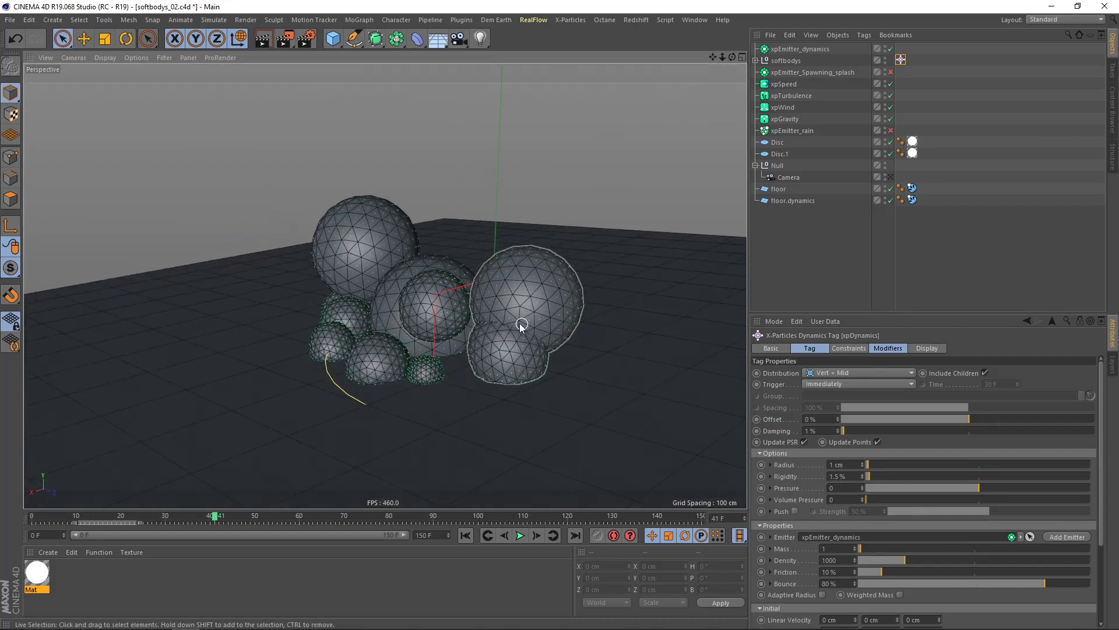
pyautogui.click(795, 511)
pyautogui.keyDown('alt'); pyautogui.moveTo(566, 356); pyautogui.dragTo(516, 317); pyautogui.keyUp('alt')
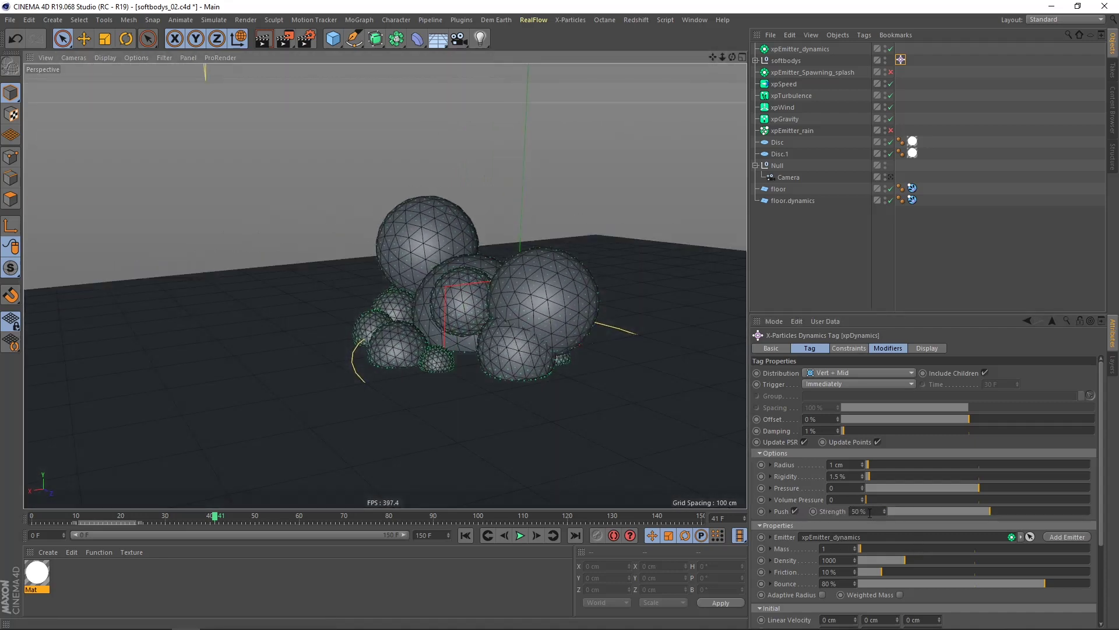
pyautogui.moveTo(870, 513); pyautogui.dragTo(845, 516)
pyautogui.write('100')
pyautogui.press('Return')
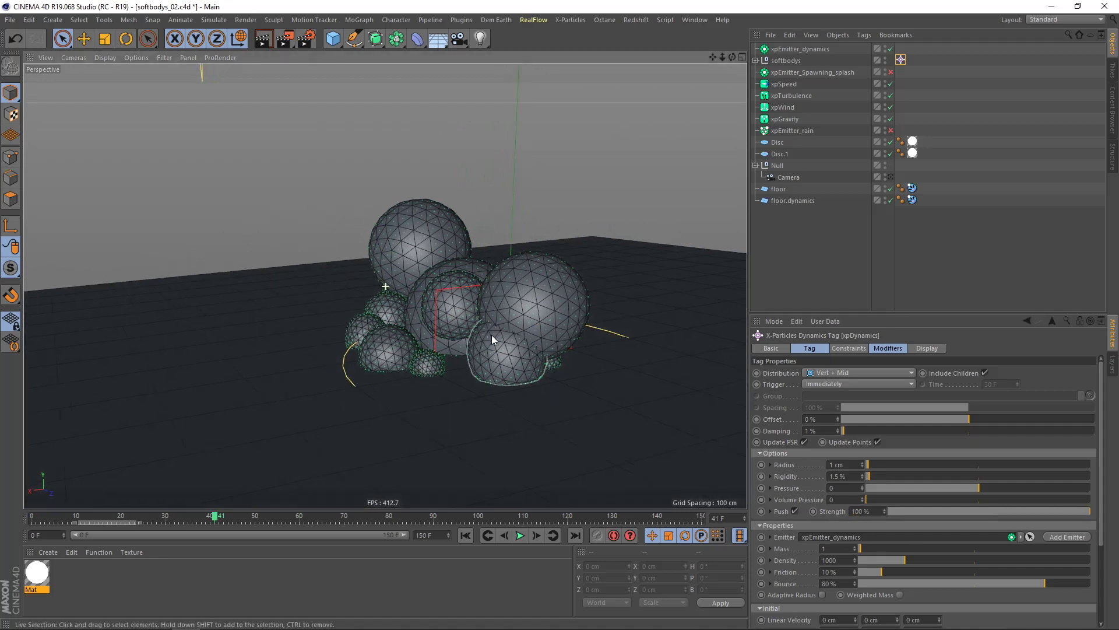
# - Play the simulation from the first frame and examine the colliding soft bodies from several angles, pausing partway through
pyautogui.click(466, 535)
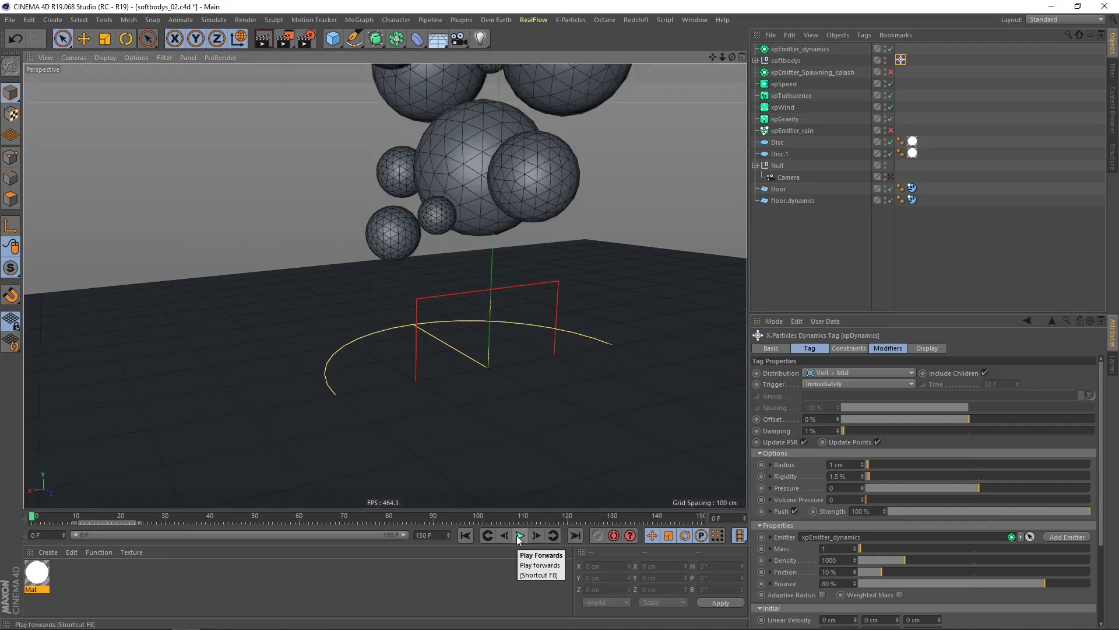
pyautogui.click(519, 537)
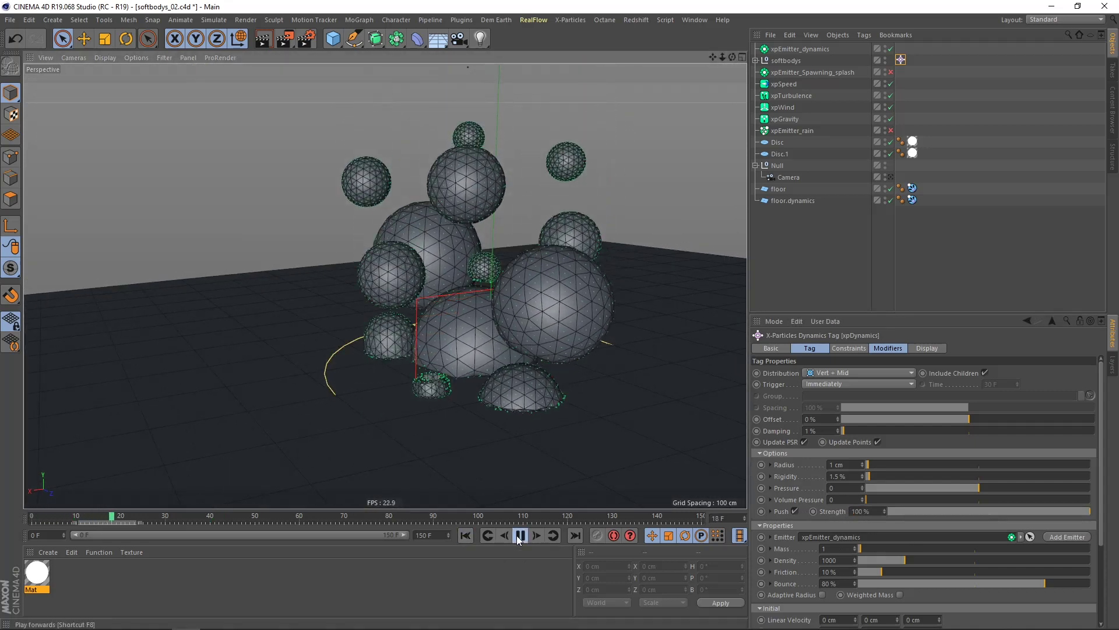
pyautogui.click(520, 536)
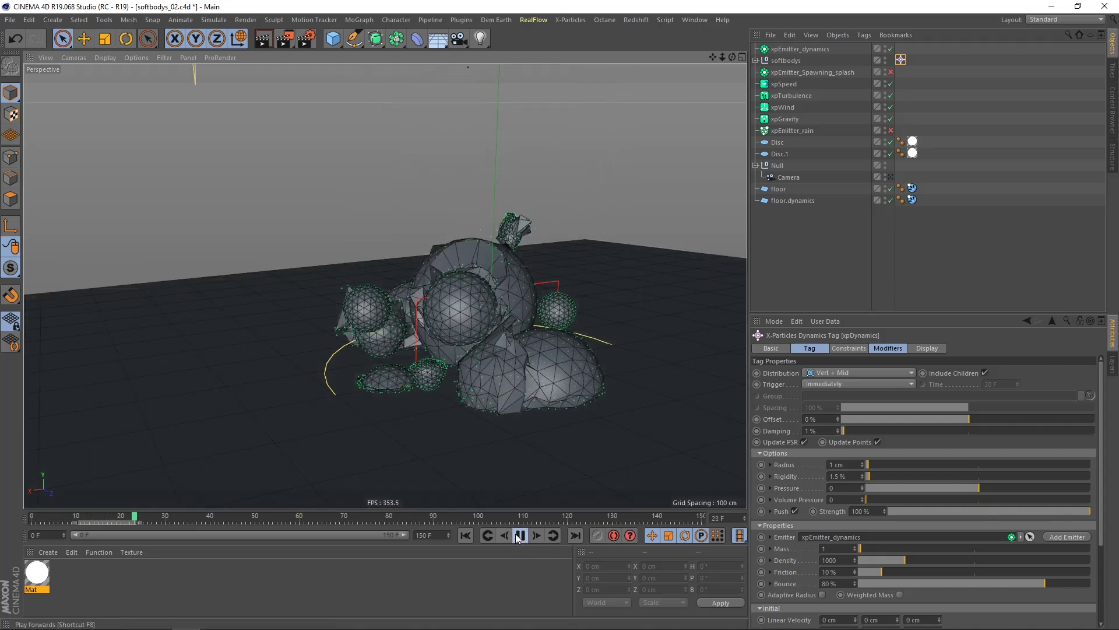
pyautogui.click(519, 538)
pyautogui.keyDown('alt'); pyautogui.moveTo(471, 247); pyautogui.dragTo(400, 264); pyautogui.keyUp('alt')
pyautogui.keyDown('alt'); pyautogui.moveTo(400, 263); pyautogui.dragTo(439, 333, button='middle'); pyautogui.keyUp('alt')
pyautogui.keyDown('alt'); pyautogui.moveTo(454, 301); pyautogui.dragTo(493, 308); pyautogui.keyUp('alt')
pyautogui.keyDown('alt'); pyautogui.moveTo(529, 391); pyautogui.dragTo(506, 331, button='middle'); pyautogui.keyUp('alt')
pyautogui.keyDown('alt'); pyautogui.moveTo(411, 226); pyautogui.dragTo(446, 230); pyautogui.keyUp('alt')
pyautogui.keyDown('alt'); pyautogui.moveTo(517, 304); pyautogui.dragTo(526, 330); pyautogui.keyUp('alt')
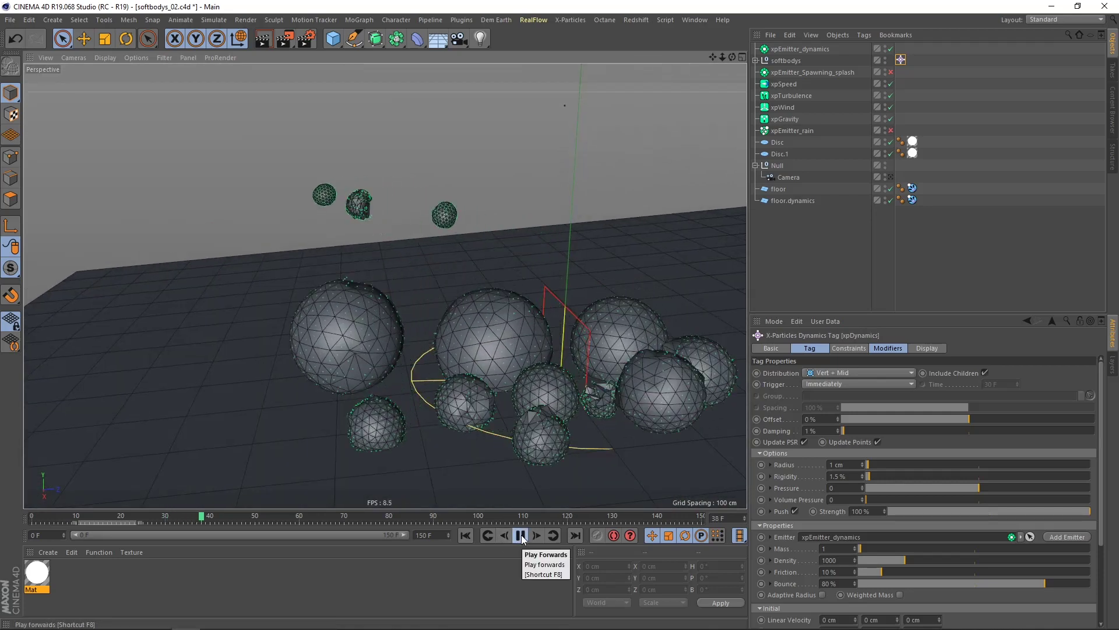
pyautogui.click(521, 535)
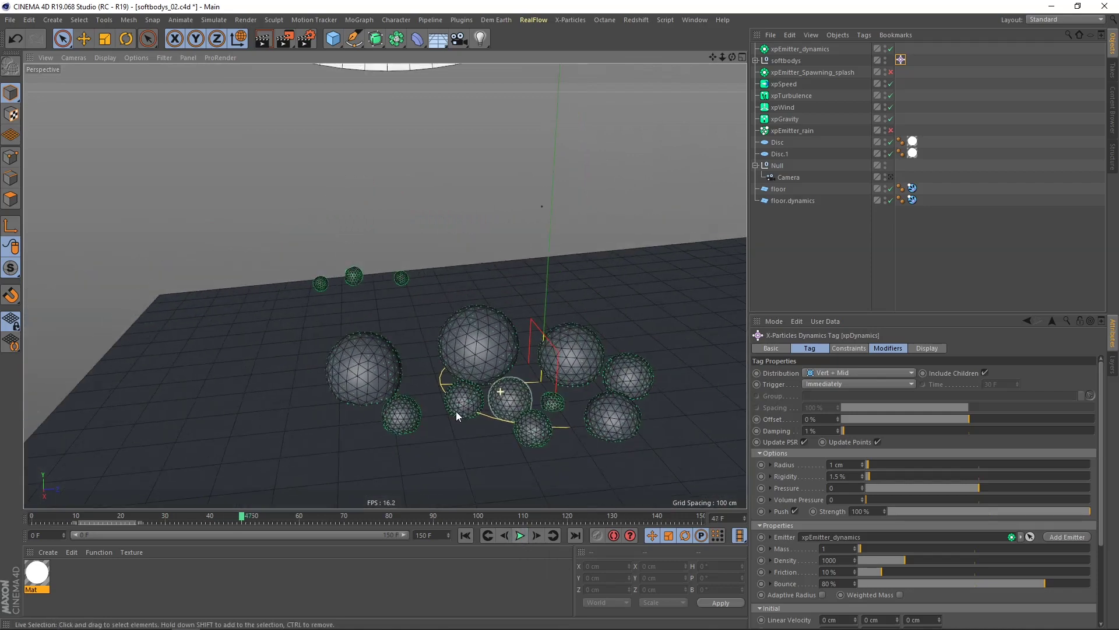
# - Replay the opening frames of the soft-body drop, then return to frame 0
pyautogui.click(466, 535)
pyautogui.click(521, 535)
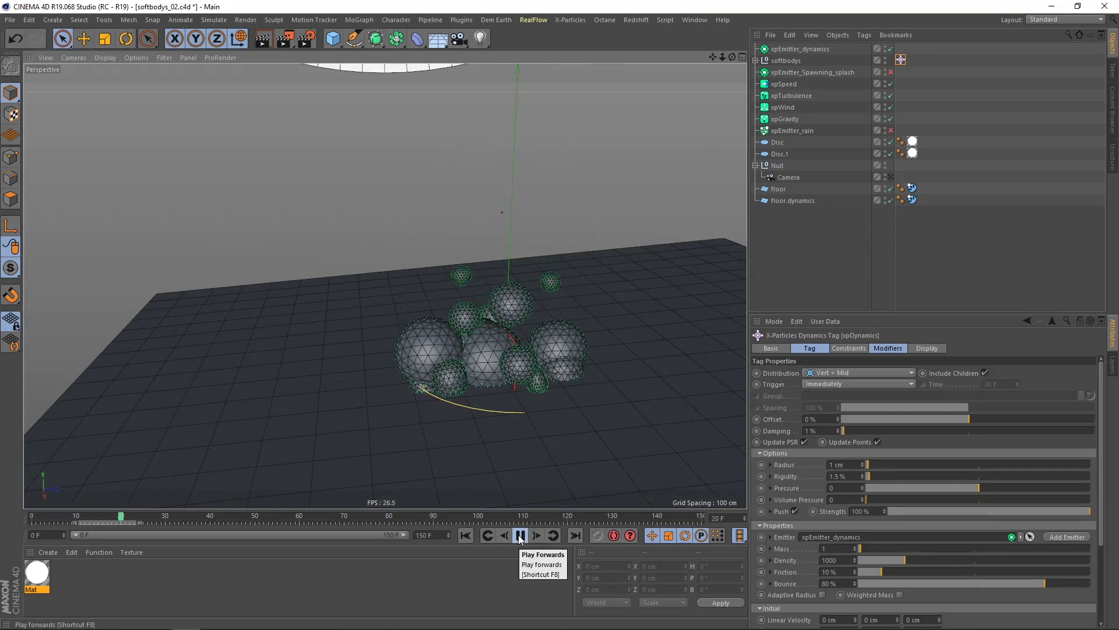
pyautogui.click(465, 535)
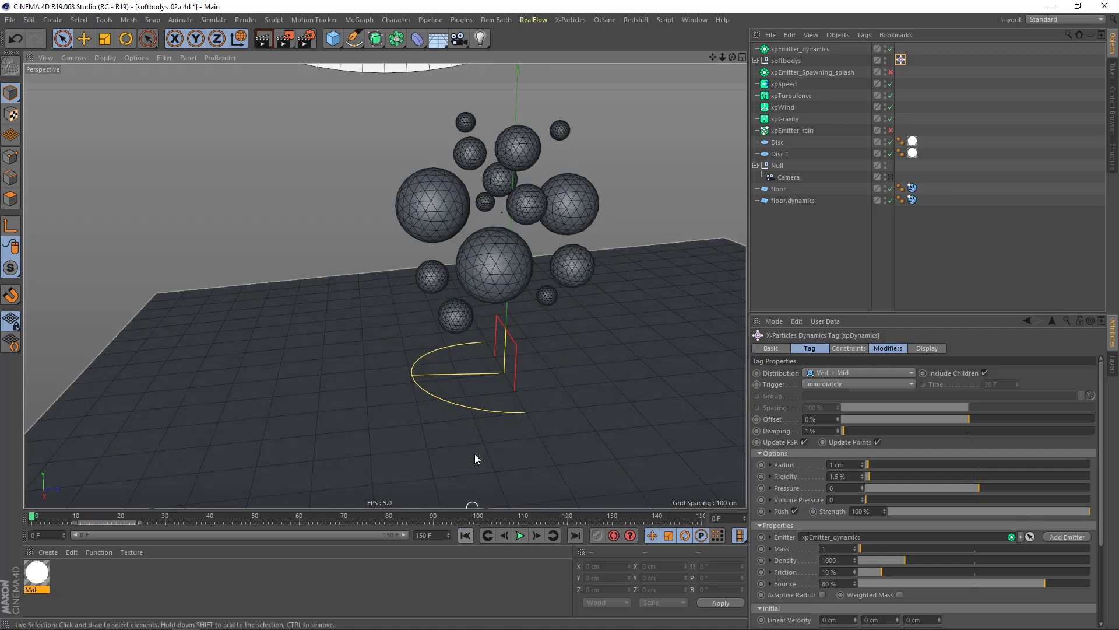
# - Enable Structure Constraints on the softbodys dynamics tag with a strength of 70%
pyautogui.click(852, 349)
pyautogui.scroll(2, 503, 257)
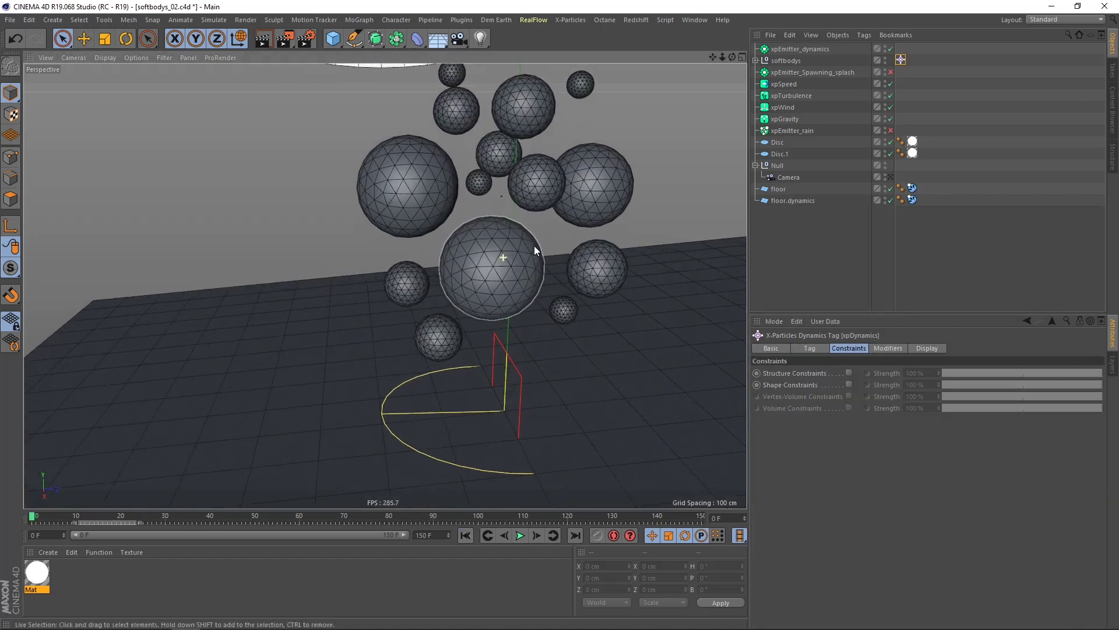
pyautogui.scroll(2, 508, 257)
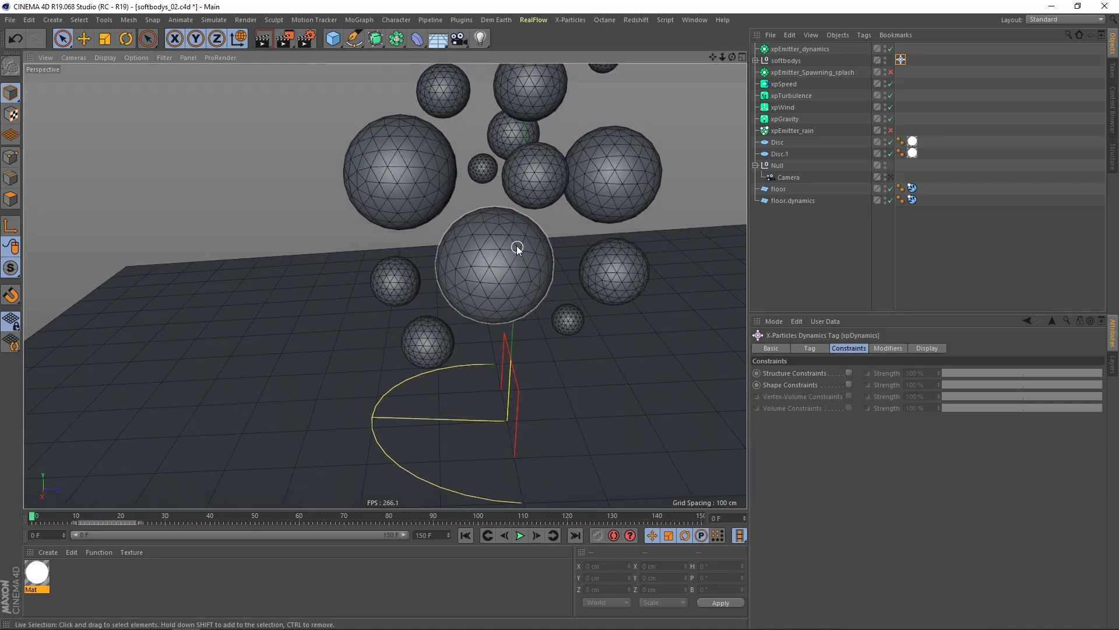
pyautogui.scroll(1, 514, 254)
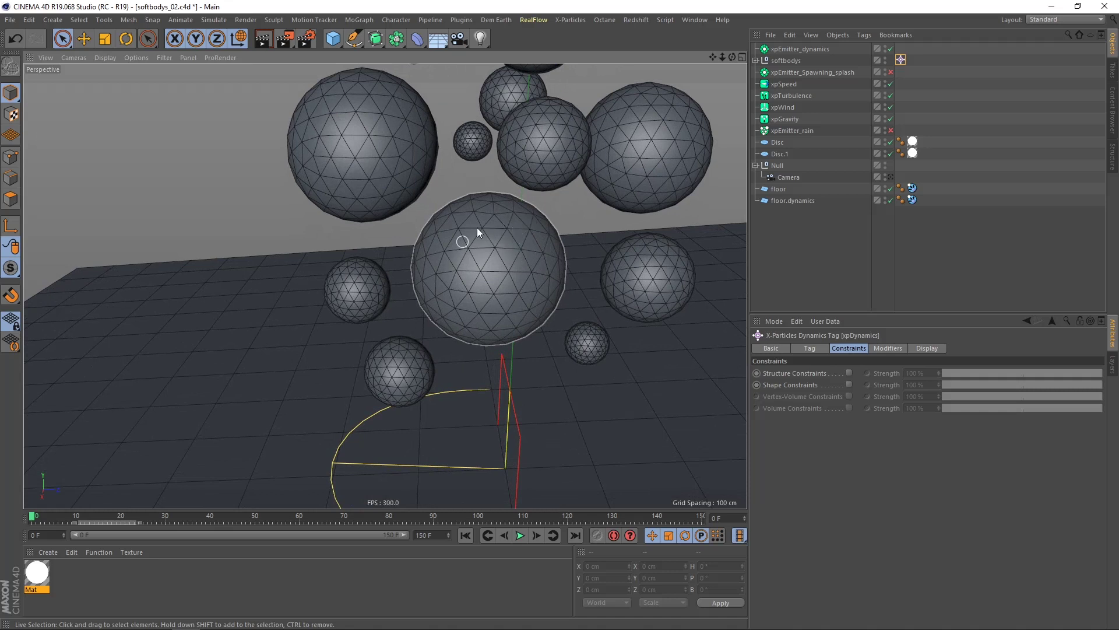
pyautogui.click(848, 373)
pyautogui.scroll(-2, 491, 270)
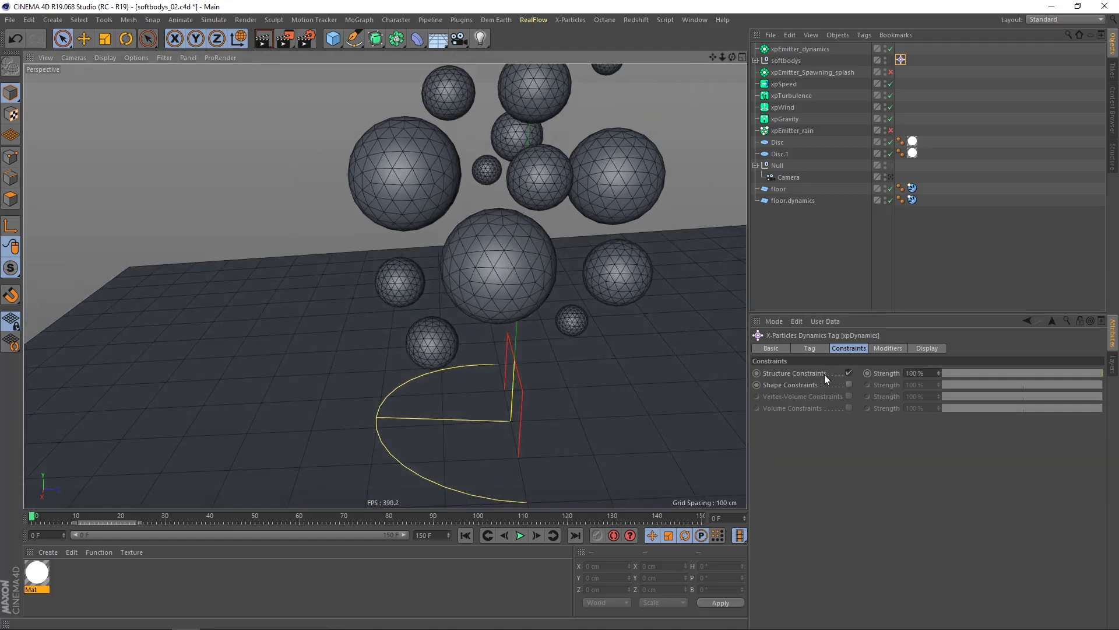
pyautogui.click(923, 373)
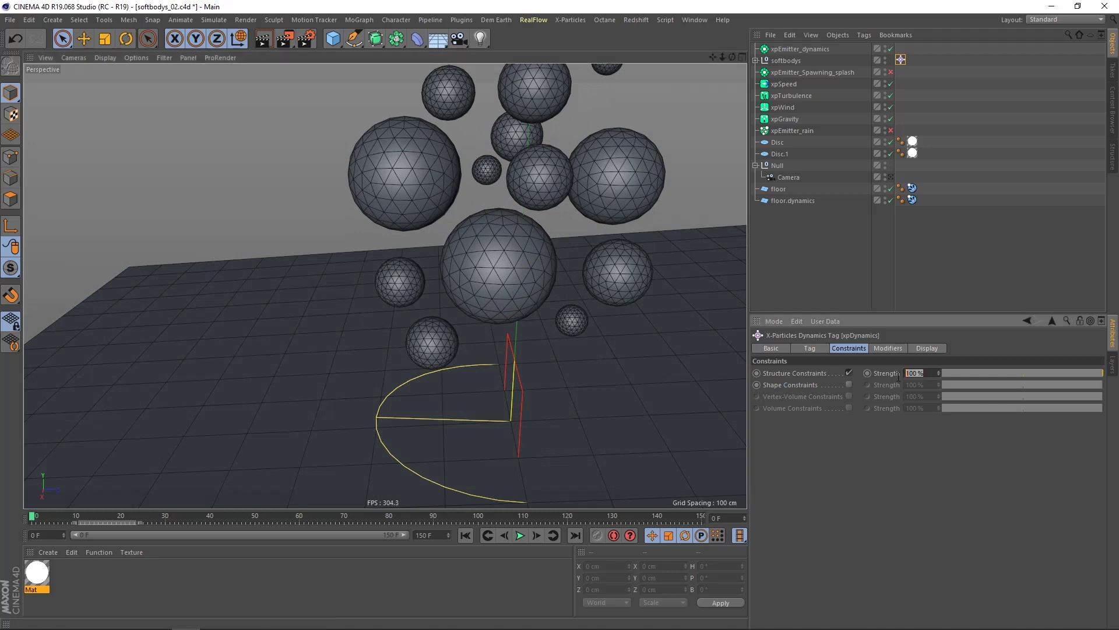
pyautogui.write('70')
pyautogui.press('Return')
# - Run the simulation to about frame 27 and examine the meshes and particles up close
pyautogui.keyDown('alt'); pyautogui.moveTo(522, 310); pyautogui.dragTo(481, 321); pyautogui.keyUp('alt')
pyautogui.click(519, 536)
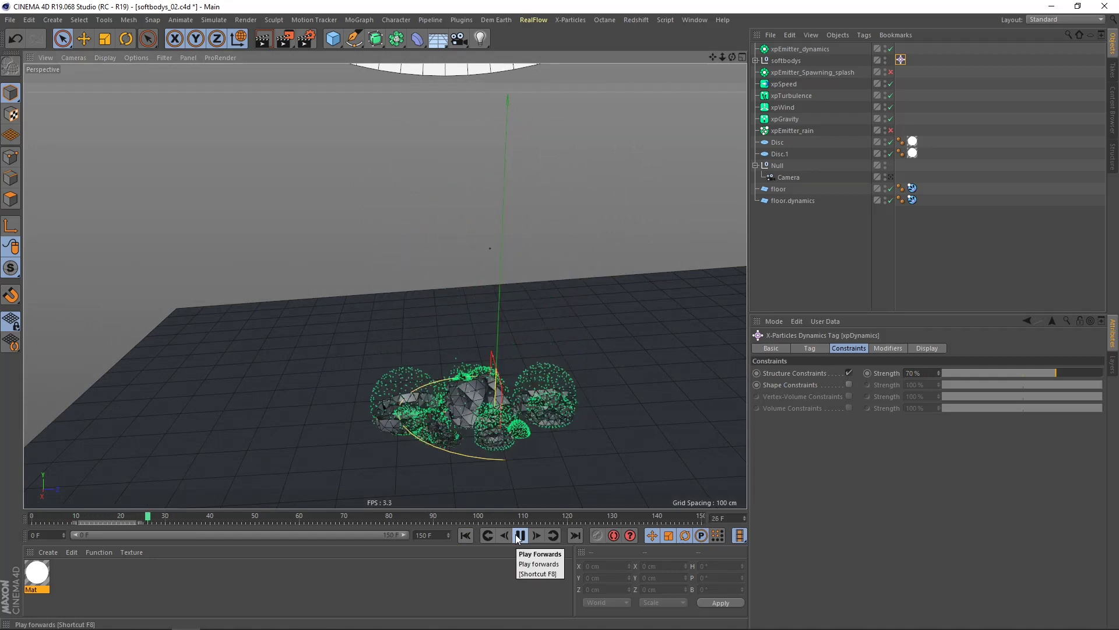
pyautogui.click(517, 535)
pyautogui.keyDown('alt'); pyautogui.moveTo(473, 397); pyautogui.dragTo(506, 399, button='right'); pyautogui.keyUp('alt')
pyautogui.keyDown('alt'); pyautogui.moveTo(506, 399); pyautogui.dragTo(473, 317, button='middle'); pyautogui.keyUp('alt')
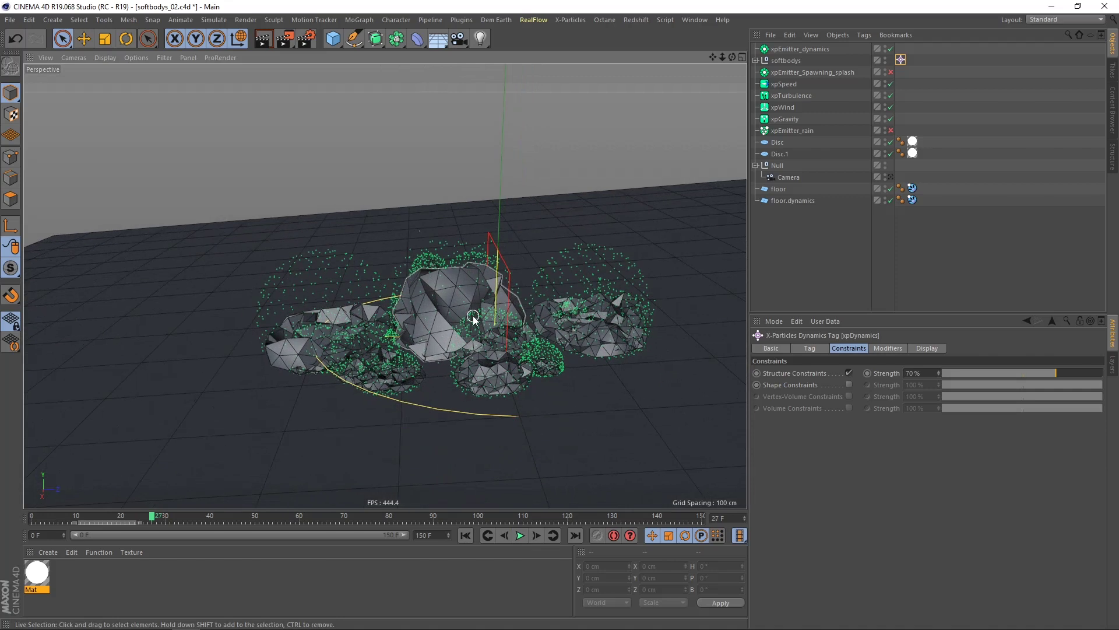
pyautogui.keyDown('alt'); pyautogui.moveTo(473, 318); pyautogui.dragTo(497, 323); pyautogui.keyUp('alt')
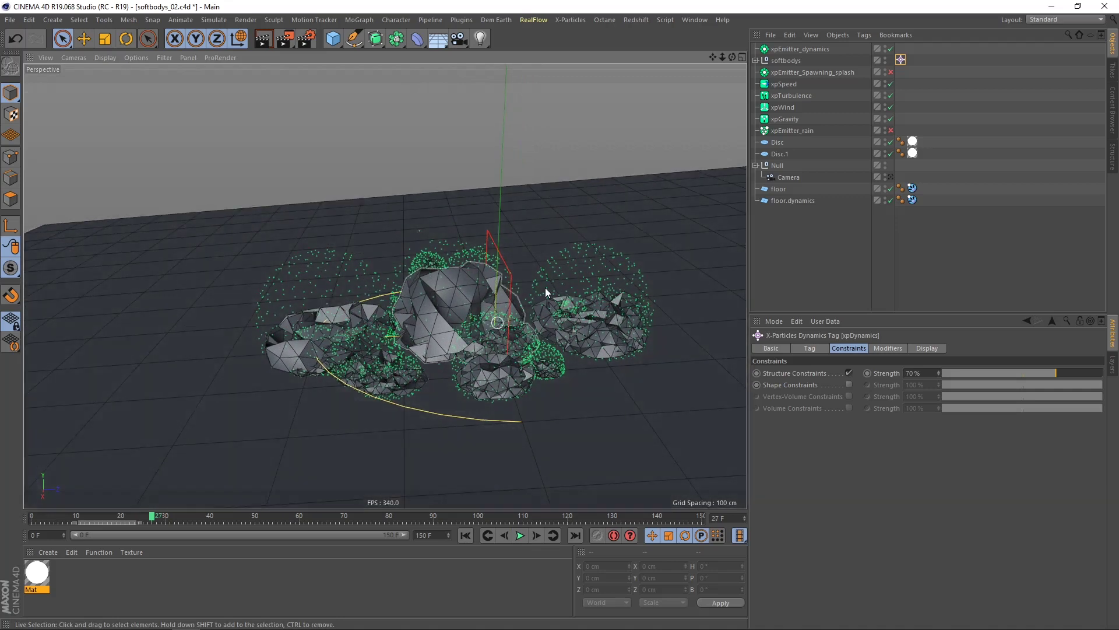
# - Hide the xpEmitter_dynamics particles in the viewport and continue the simulation to about frame 37 to inspect the meshes
pyautogui.click(884, 47)
pyautogui.keyDown('alt'); pyautogui.moveTo(527, 347); pyautogui.dragTo(494, 320); pyautogui.keyUp('alt')
pyautogui.click(519, 535)
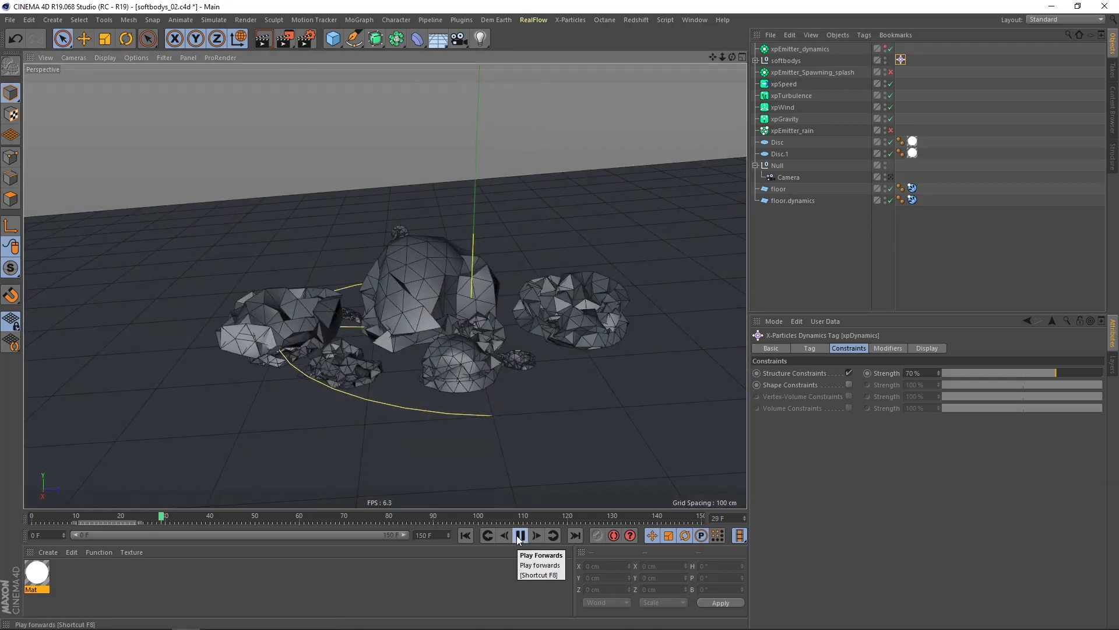
pyautogui.click(519, 536)
pyautogui.keyDown('alt'); pyautogui.moveTo(527, 300); pyautogui.dragTo(425, 318); pyautogui.keyUp('alt')
pyautogui.keyDown('alt'); pyautogui.moveTo(537, 331); pyautogui.dragTo(611, 288, button='right'); pyautogui.keyUp('alt')
pyautogui.keyDown('alt'); pyautogui.moveTo(551, 326); pyautogui.dragTo(493, 275); pyautogui.keyUp('alt')
pyautogui.keyDown('alt'); pyautogui.moveTo(536, 337); pyautogui.dragTo(433, 319); pyautogui.keyUp('alt')
pyautogui.keyDown('alt'); pyautogui.moveTo(433, 316); pyautogui.dragTo(424, 280, button='right'); pyautogui.keyUp('alt')
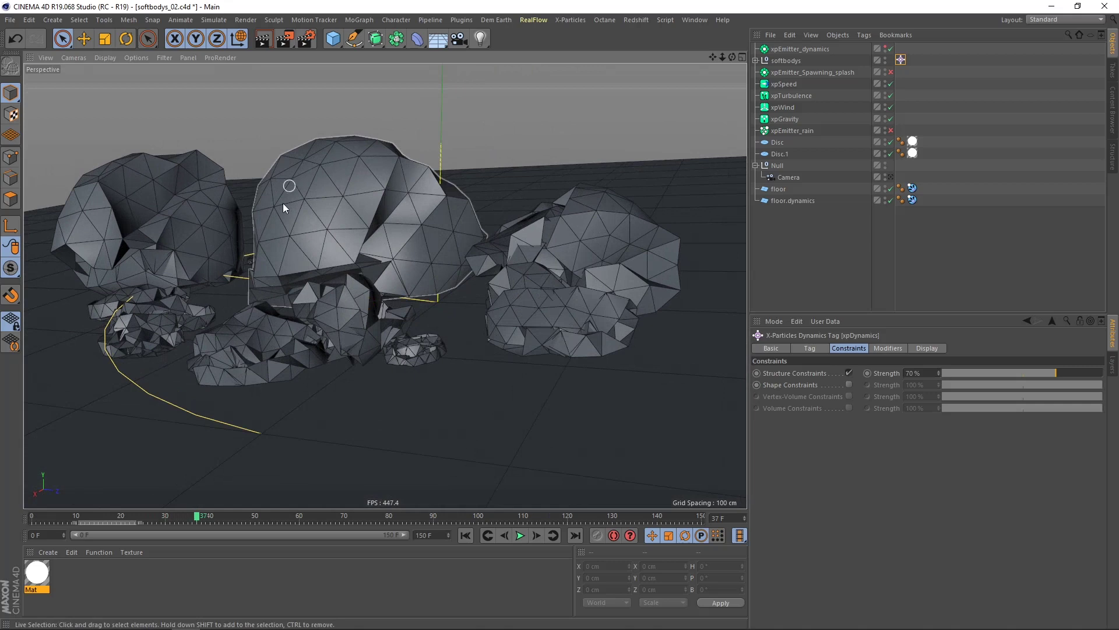
pyautogui.keyDown('alt'); pyautogui.moveTo(335, 259); pyautogui.dragTo(397, 268); pyautogui.keyUp('alt')
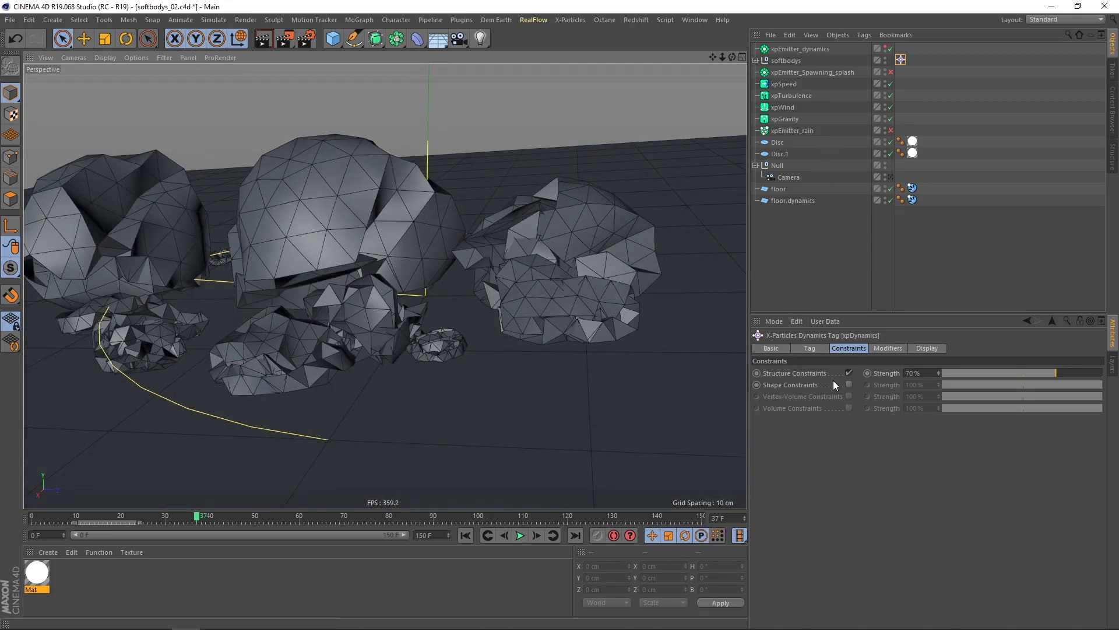
# - Set the dynamics tag's Pressure to 10 and replay the simulation from the start to about frame 26
pyautogui.click(810, 348)
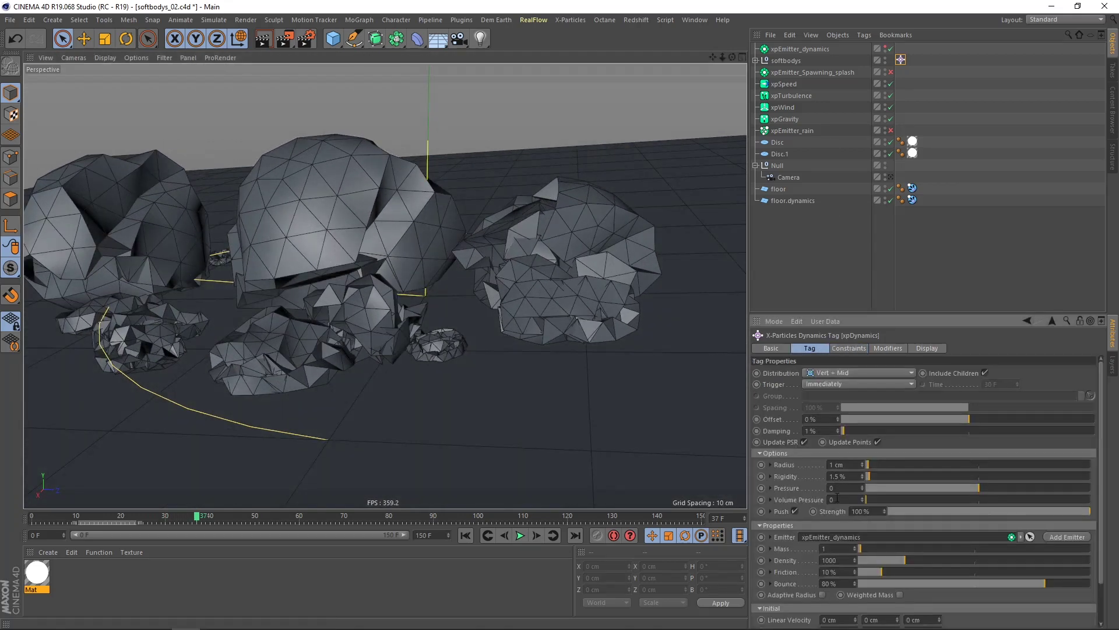
pyautogui.keyDown('alt'); pyautogui.moveTo(579, 319); pyautogui.dragTo(553, 285, button='right'); pyautogui.keyUp('alt')
pyautogui.keyDown('alt'); pyautogui.moveTo(553, 285); pyautogui.dragTo(555, 306); pyautogui.keyUp('alt')
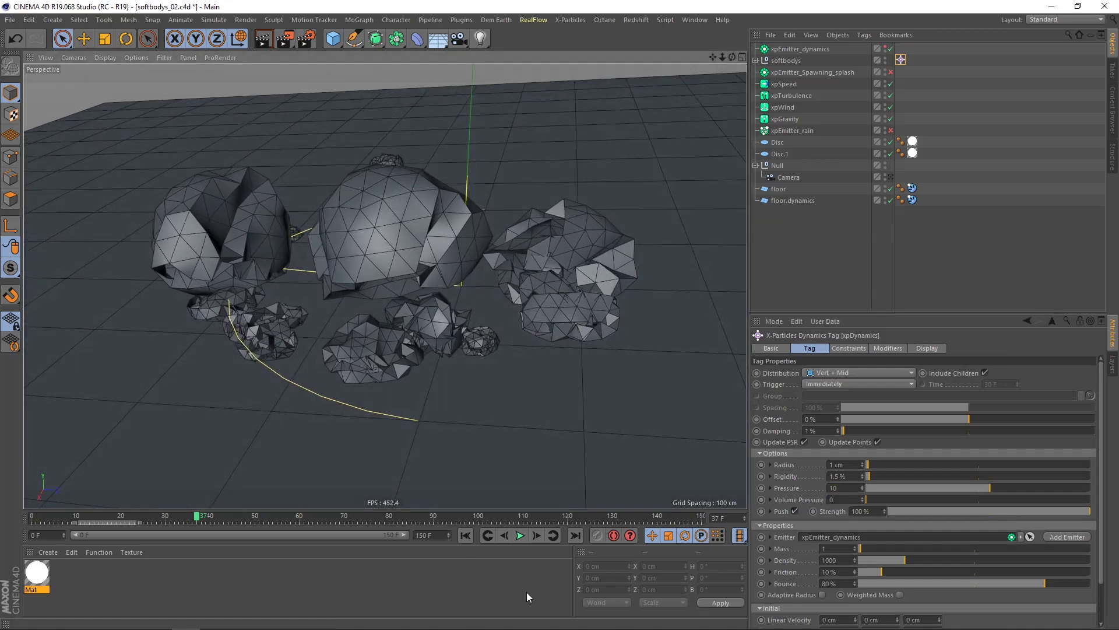
pyautogui.click(466, 535)
pyautogui.click(519, 535)
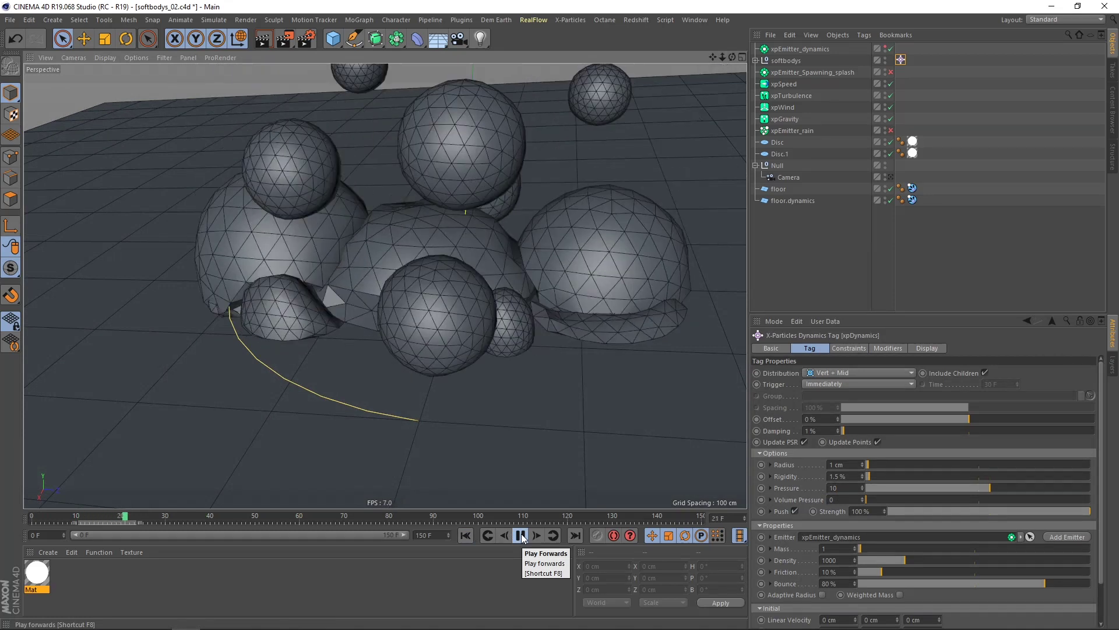
pyautogui.click(520, 535)
pyautogui.keyDown('alt'); pyautogui.moveTo(481, 334); pyautogui.dragTo(437, 283); pyautogui.keyUp('alt')
pyautogui.scroll(2, 422, 295)
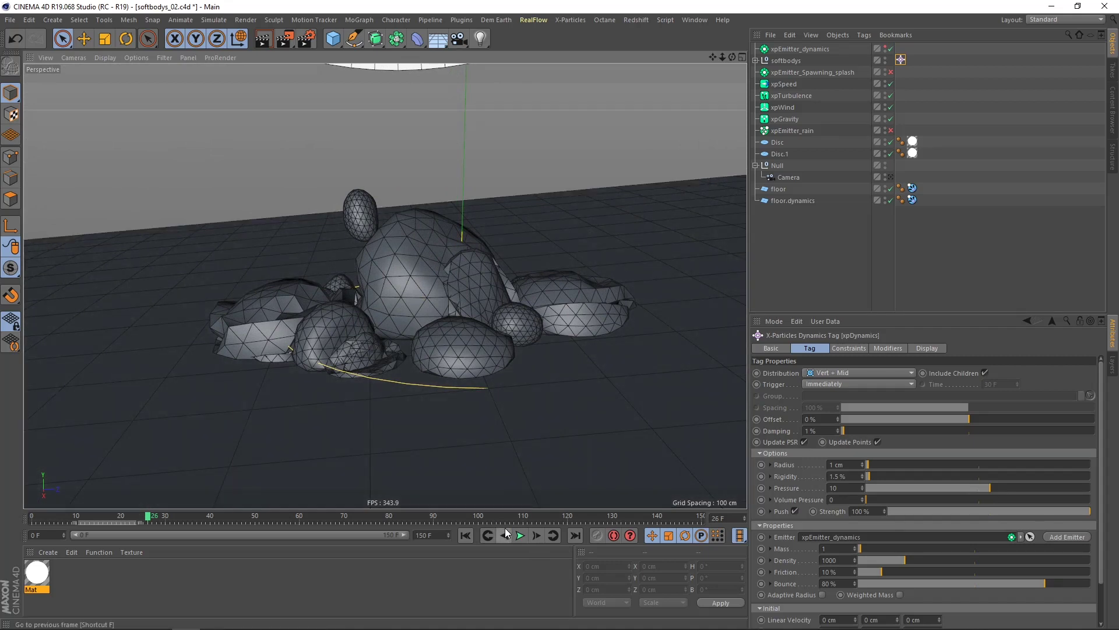
pyautogui.keyDown('alt'); pyautogui.moveTo(445, 297); pyautogui.dragTo(415, 278); pyautogui.keyUp('alt')
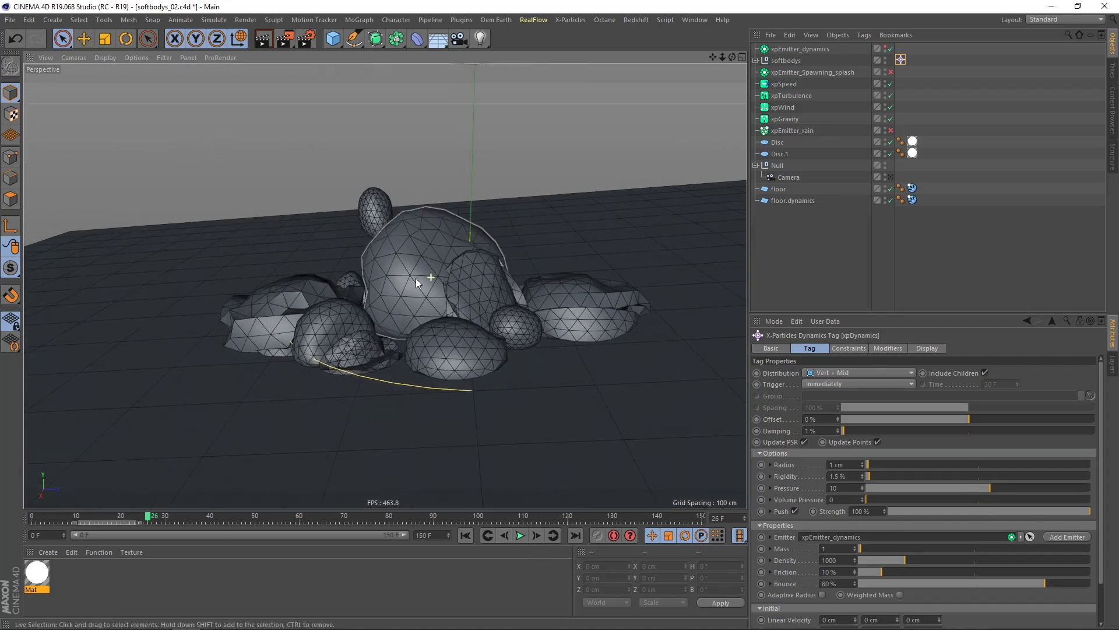
# - Continue the simulation from frame 26 to about frame 46 and watch the soft bodies from a higher angle
pyautogui.click(520, 536)
pyautogui.scroll(-3, 482, 287)
pyautogui.keyDown('alt'); pyautogui.moveTo(477, 280); pyautogui.dragTo(475, 318); pyautogui.keyUp('alt')
pyautogui.click(520, 537)
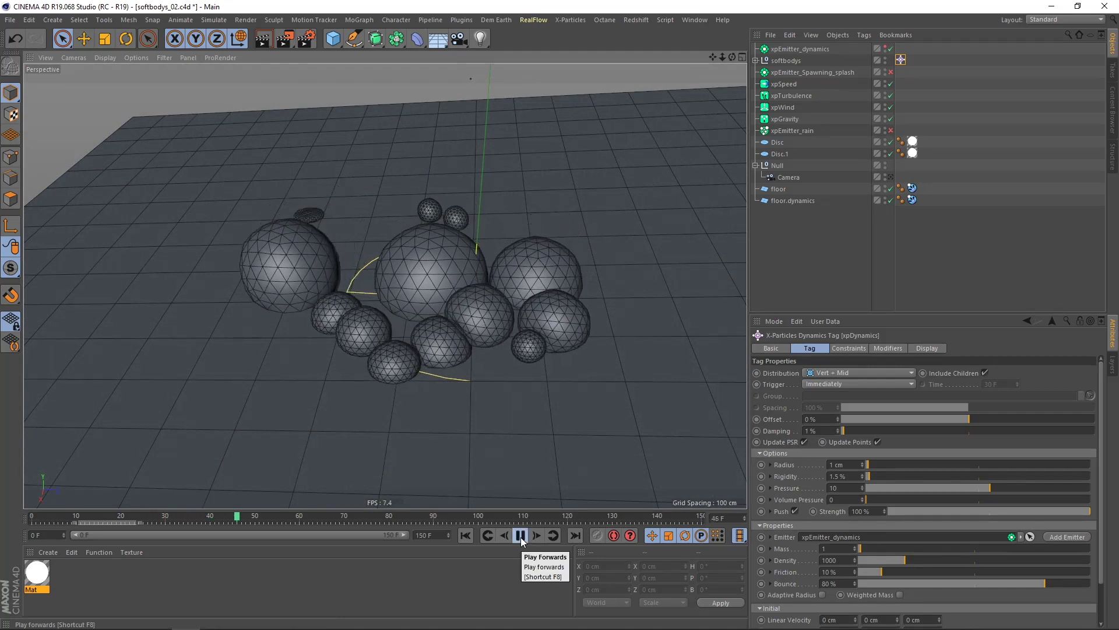
# - Replay the simulation from the first frame, pausing around frame 27, and examine the soft bodies through frame 39
pyautogui.click(465, 535)
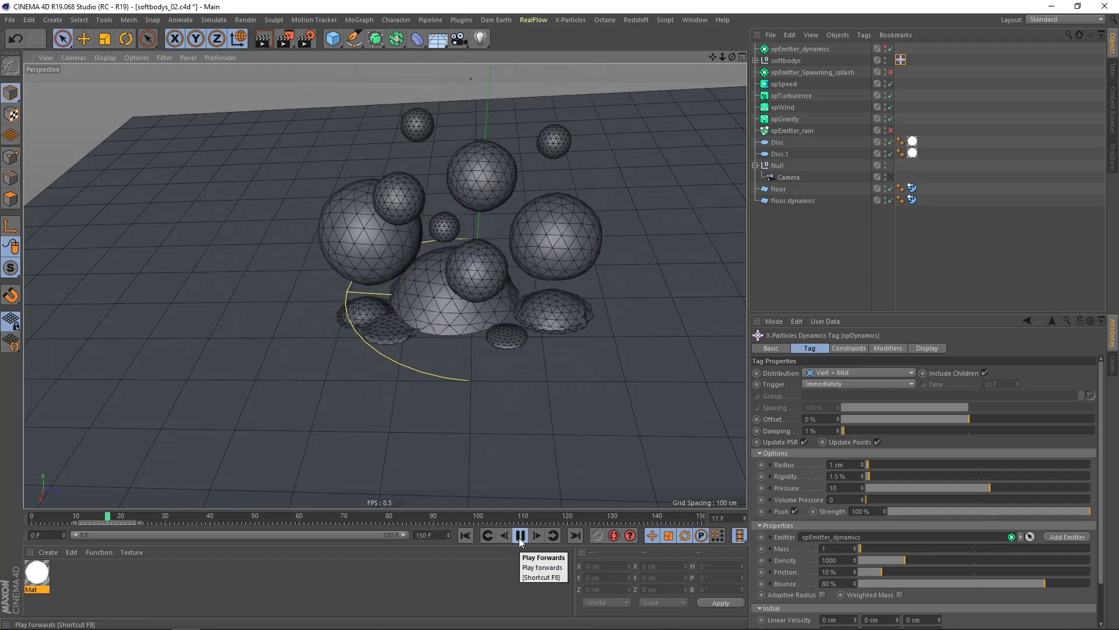
pyautogui.click(521, 535)
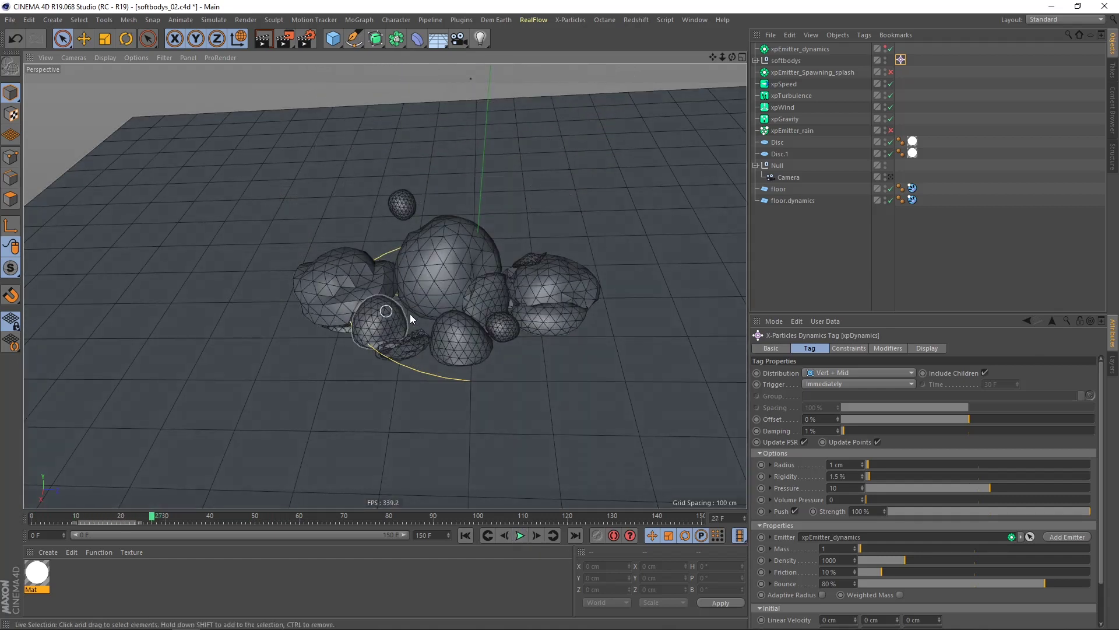
pyautogui.moveTo(381, 347)
pyautogui.keyDown('alt'); pyautogui.mouseDown()
pyautogui.moveTo(401, 313)
pyautogui.moveTo(386, 353)
pyautogui.mouseUp(); pyautogui.keyUp('alt')
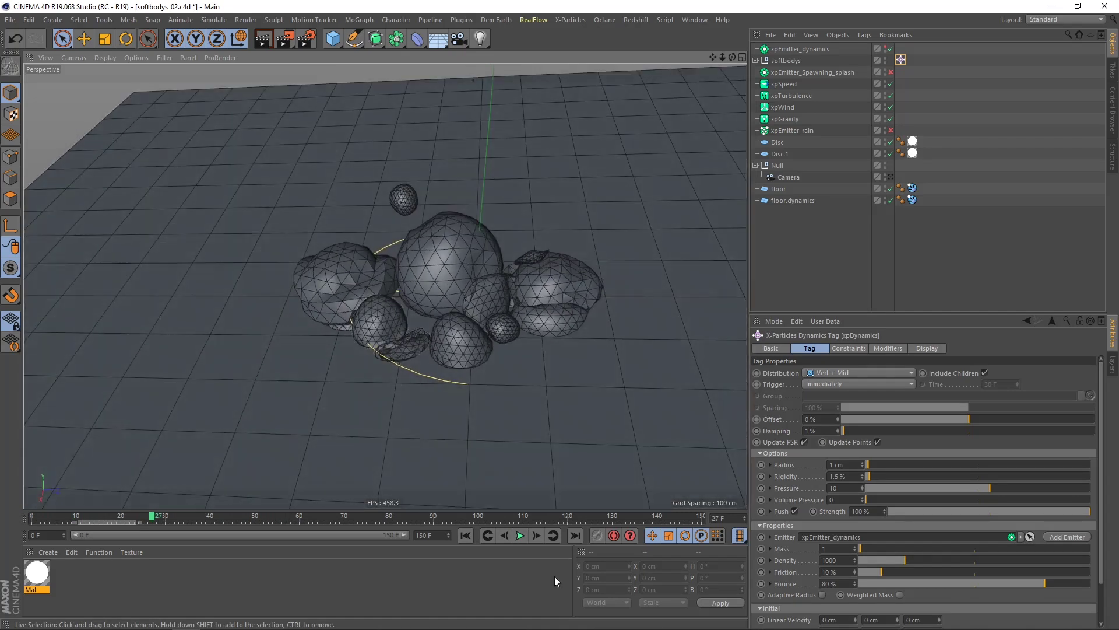
pyautogui.click(521, 535)
pyautogui.keyDown('alt'); pyautogui.moveTo(459, 401); pyautogui.dragTo(419, 247); pyautogui.keyUp('alt')
pyautogui.keyDown('alt'); pyautogui.moveTo(526, 311); pyautogui.dragTo(464, 324); pyautogui.keyUp('alt')
# - Set the dynamics tag's Pressure to 11 and replay the simulation from the start to about frame 37 for inspection
pyautogui.click(850, 490)
pyautogui.write('11')
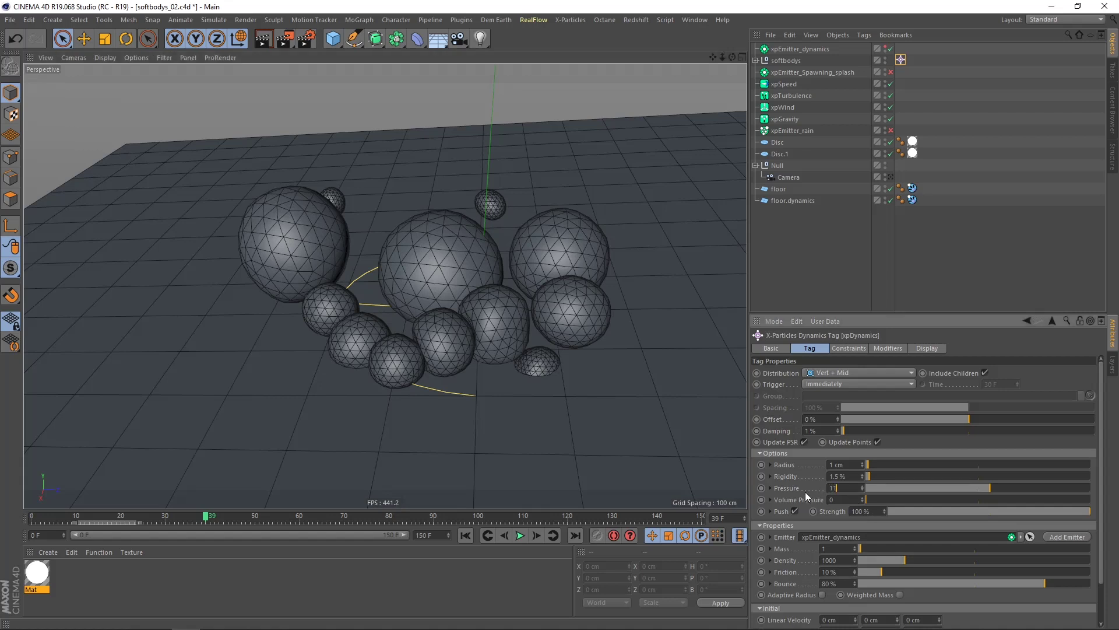
pyautogui.click(467, 535)
pyautogui.click(520, 535)
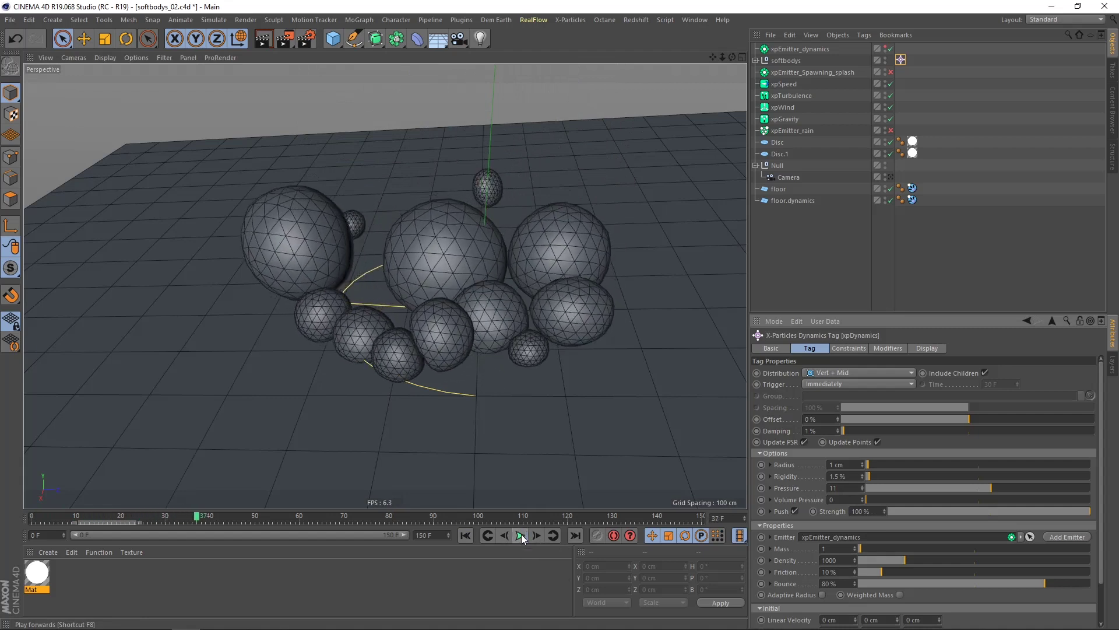
pyautogui.click(521, 536)
pyautogui.moveTo(483, 302)
pyautogui.keyDown('alt'); pyautogui.mouseDown()
pyautogui.moveTo(462, 341)
pyautogui.moveTo(468, 313)
pyautogui.moveTo(480, 313)
pyautogui.mouseUp(); pyautogui.keyUp('alt')
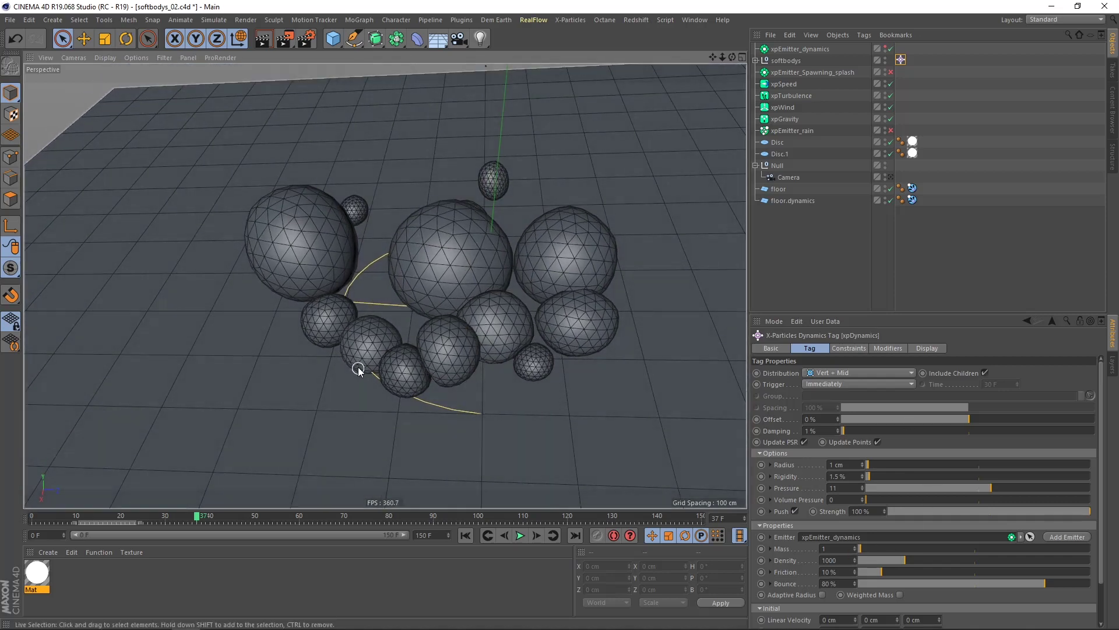
pyautogui.keyDown('alt'); pyautogui.moveTo(496, 300); pyautogui.dragTo(603, 210); pyautogui.keyUp('alt')
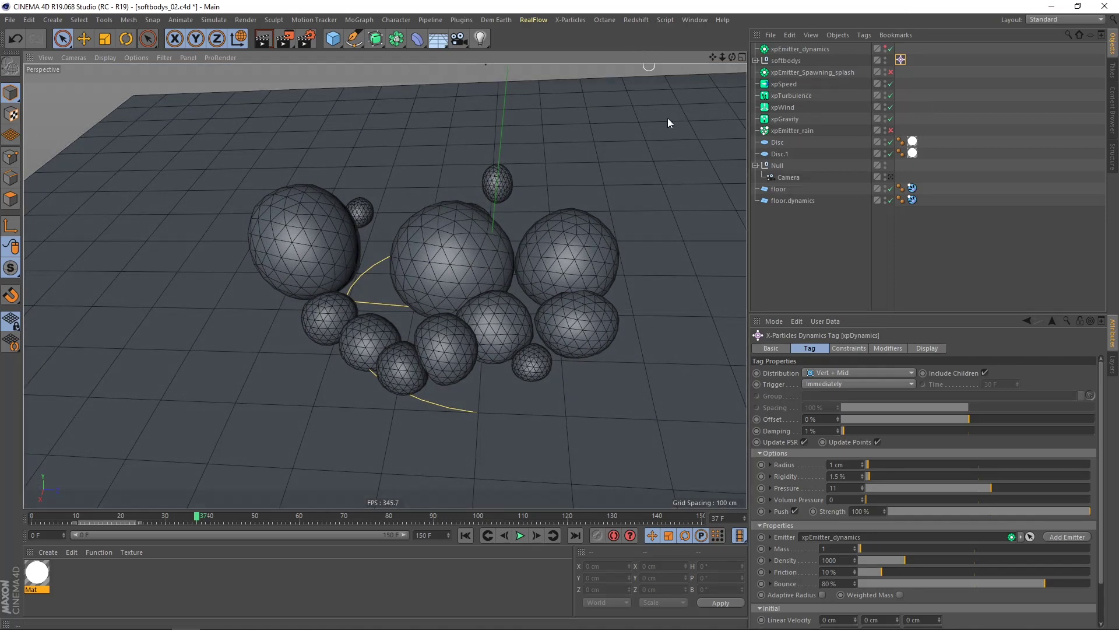
pyautogui.moveTo(445, 304)
pyautogui.keyDown('alt'); pyautogui.mouseDown()
pyautogui.moveTo(428, 283)
pyautogui.moveTo(482, 265)
pyautogui.mouseUp(); pyautogui.keyUp('alt')
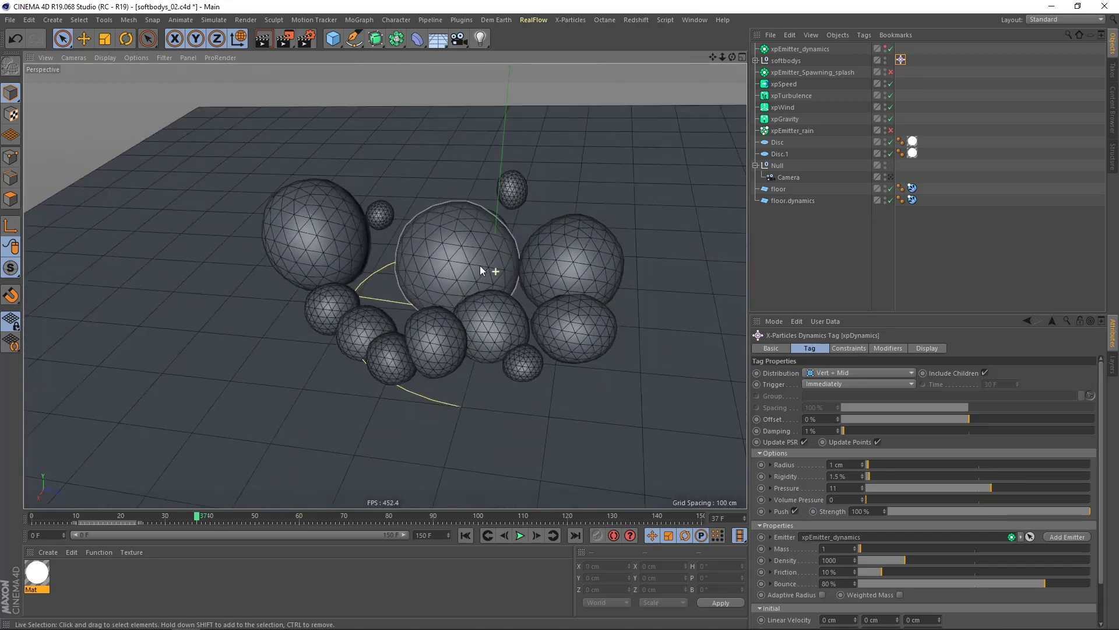
# - Add an xpOVDBMesher generator and assign the softbodys group as its source
pyautogui.click(568, 19)
pyautogui.moveTo(592, 143)
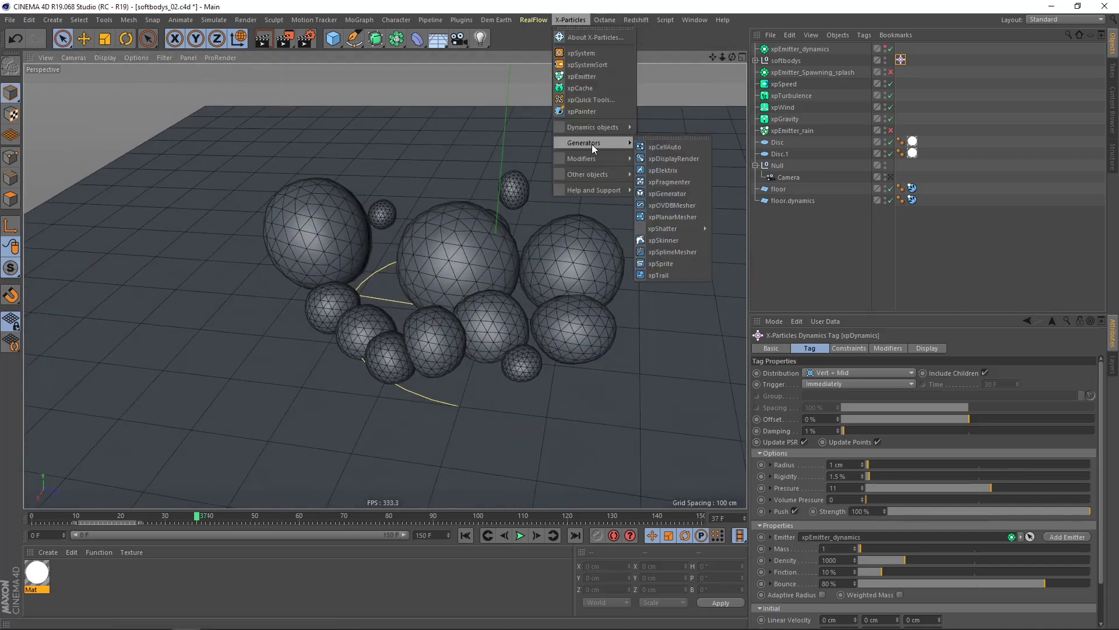
pyautogui.click(673, 207)
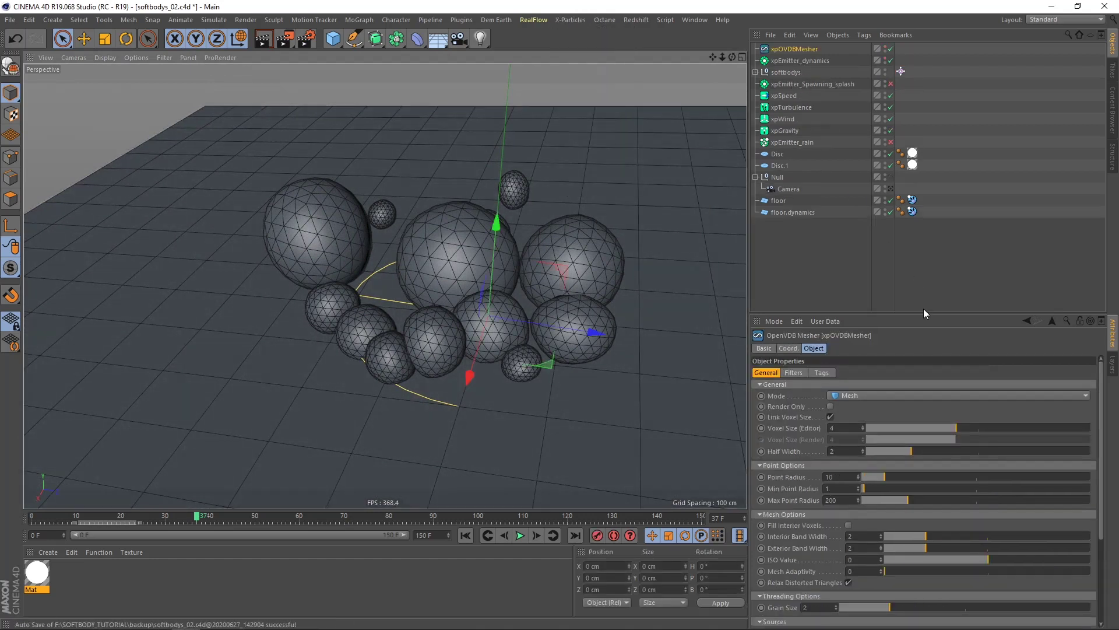
pyautogui.moveTo(918, 315); pyautogui.dragTo(918, 253)
pyautogui.scroll(-1, 1102, 348)
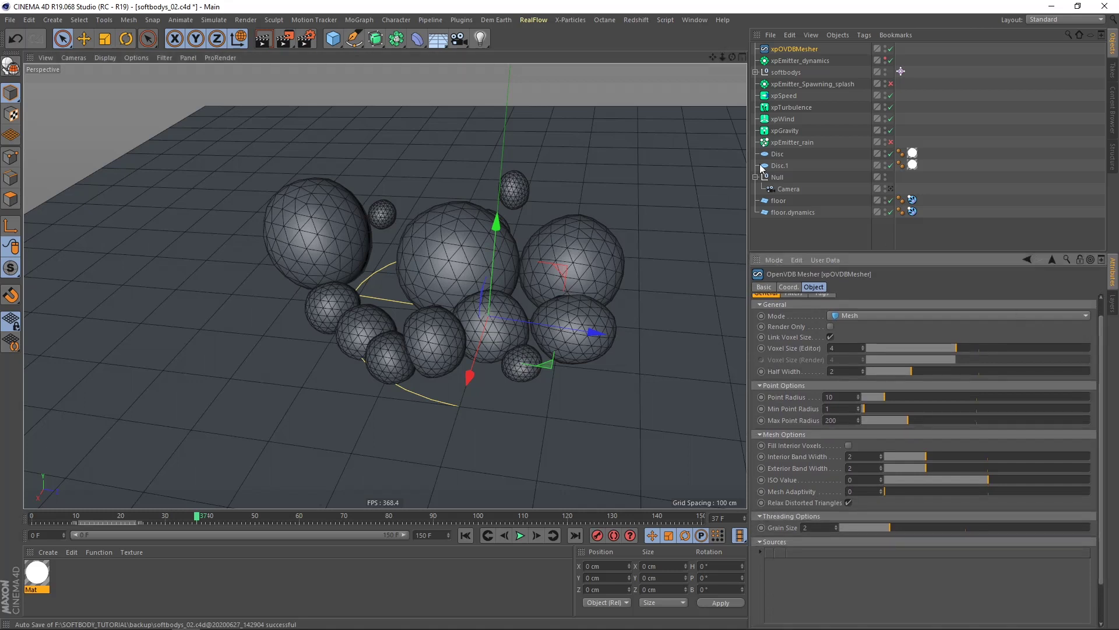
pyautogui.moveTo(783, 69); pyautogui.dragTo(841, 579)
pyautogui.moveTo(477, 273)
pyautogui.keyDown('alt'); pyautogui.mouseDown()
pyautogui.moveTo(487, 239)
pyautogui.moveTo(470, 259)
pyautogui.mouseUp(); pyautogui.keyUp('alt')
pyautogui.scroll(3, 463, 257)
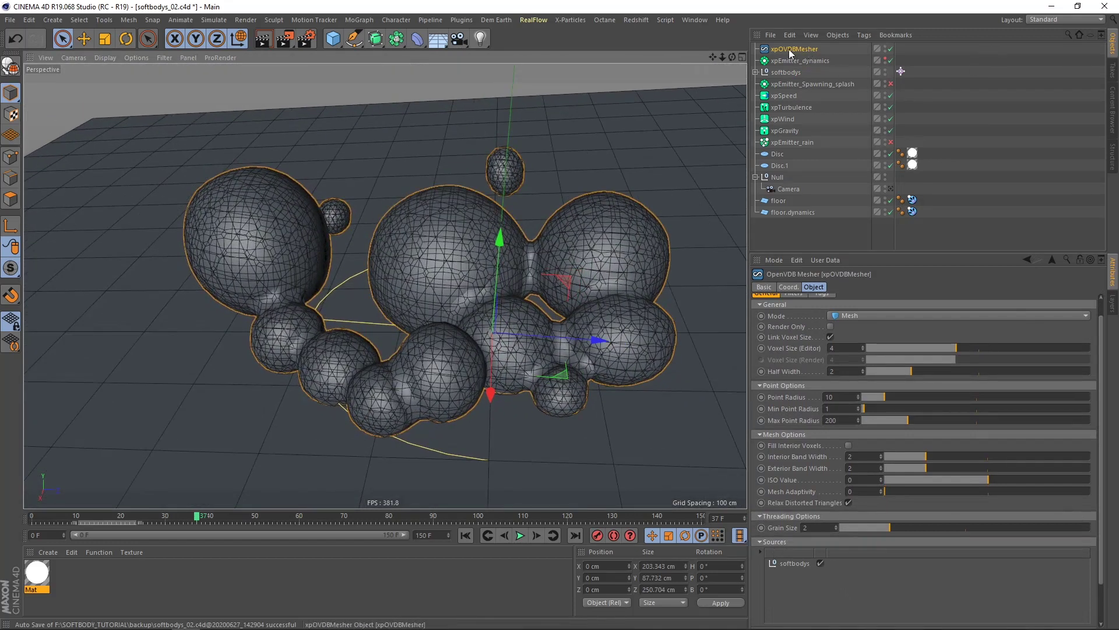
# - Hide the original softbodys group in the viewport and view the mesher's surface from above
pyautogui.click(831, 86)
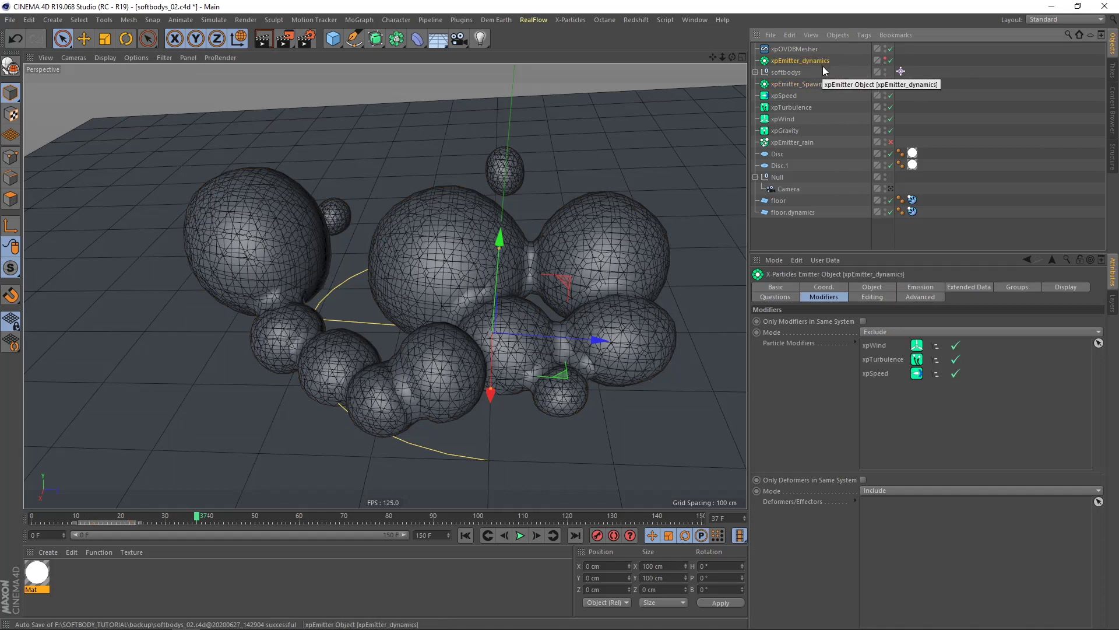
pyautogui.click(885, 75)
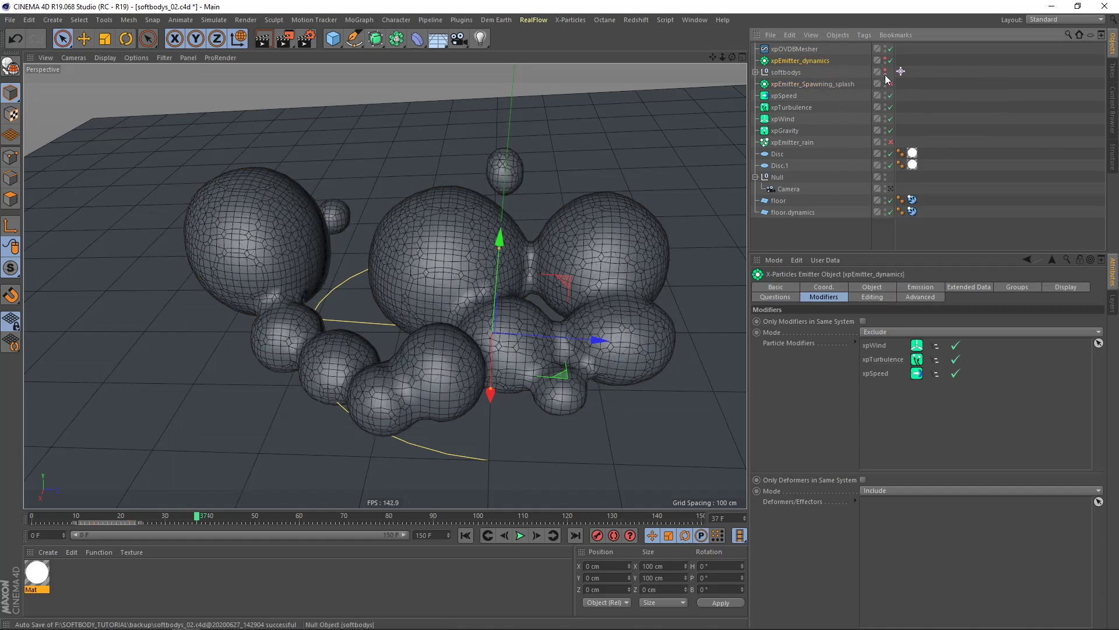
pyautogui.scroll(-3, 422, 275)
pyautogui.keyDown('alt'); pyautogui.moveTo(424, 279); pyautogui.dragTo(424, 358); pyautogui.keyUp('alt')
pyautogui.keyDown('alt'); pyautogui.moveTo(460, 279); pyautogui.dragTo(449, 287); pyautogui.keyUp('alt')
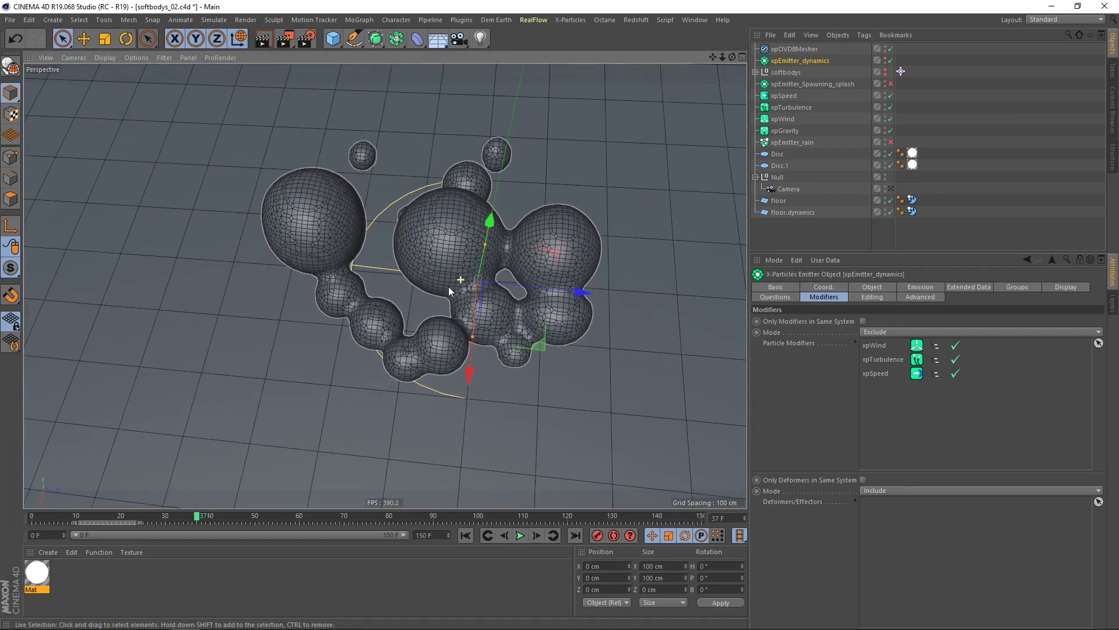
# - Replay the meshed simulation from the start to frame 27 and examine the blended surface up close
pyautogui.click(519, 576)
pyautogui.click(520, 536)
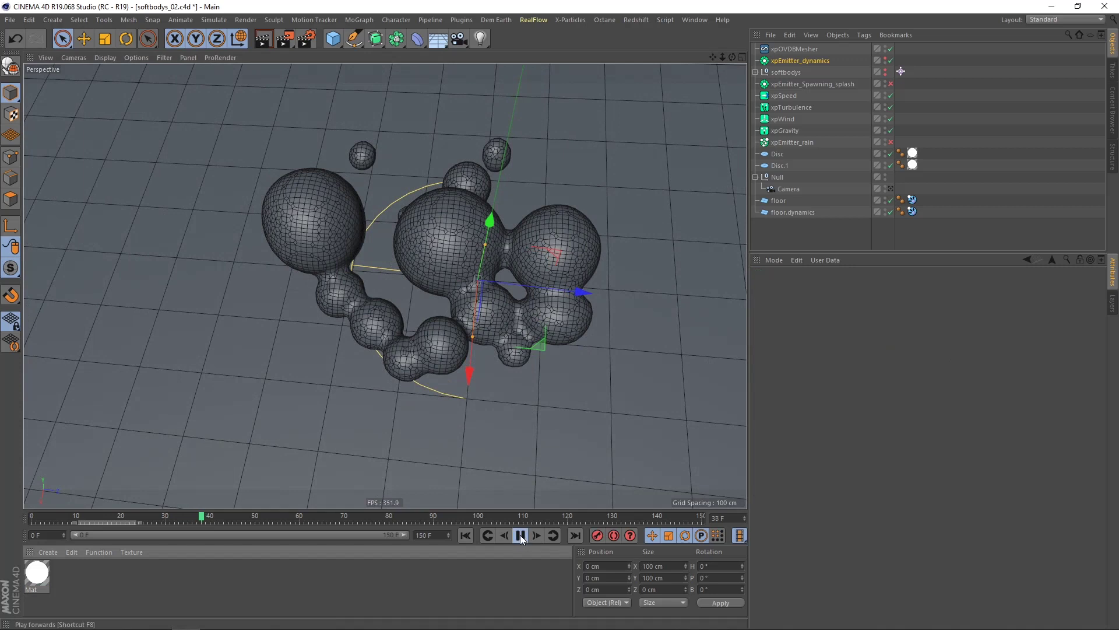
pyautogui.click(469, 538)
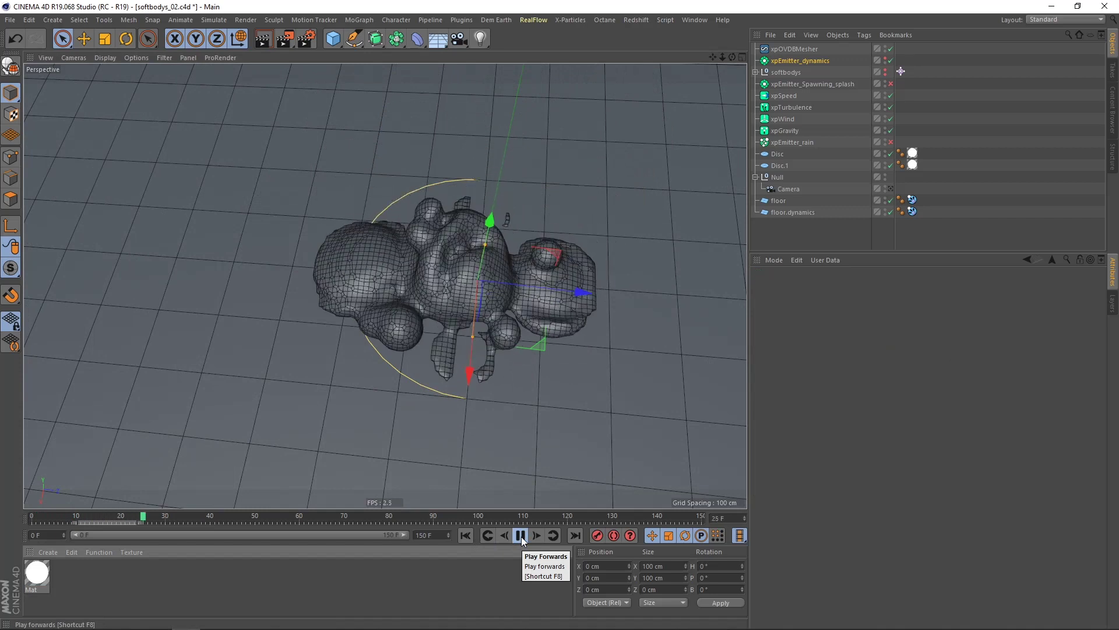
pyautogui.click(522, 537)
pyautogui.moveTo(434, 312)
pyautogui.keyDown('alt'); pyautogui.mouseDown()
pyautogui.moveTo(466, 271)
pyautogui.moveTo(400, 248)
pyautogui.moveTo(450, 306)
pyautogui.moveTo(439, 327)
pyautogui.mouseUp(); pyautogui.keyUp('alt')
pyautogui.keyDown('alt'); pyautogui.moveTo(440, 327); pyautogui.dragTo(452, 302, button='right'); pyautogui.keyUp('alt')
pyautogui.keyDown('alt'); pyautogui.moveTo(455, 292); pyautogui.dragTo(455, 243); pyautogui.keyUp('alt')
# - Set the OpenVDB mesher's editor Voxel Size to 3
pyautogui.click(810, 49)
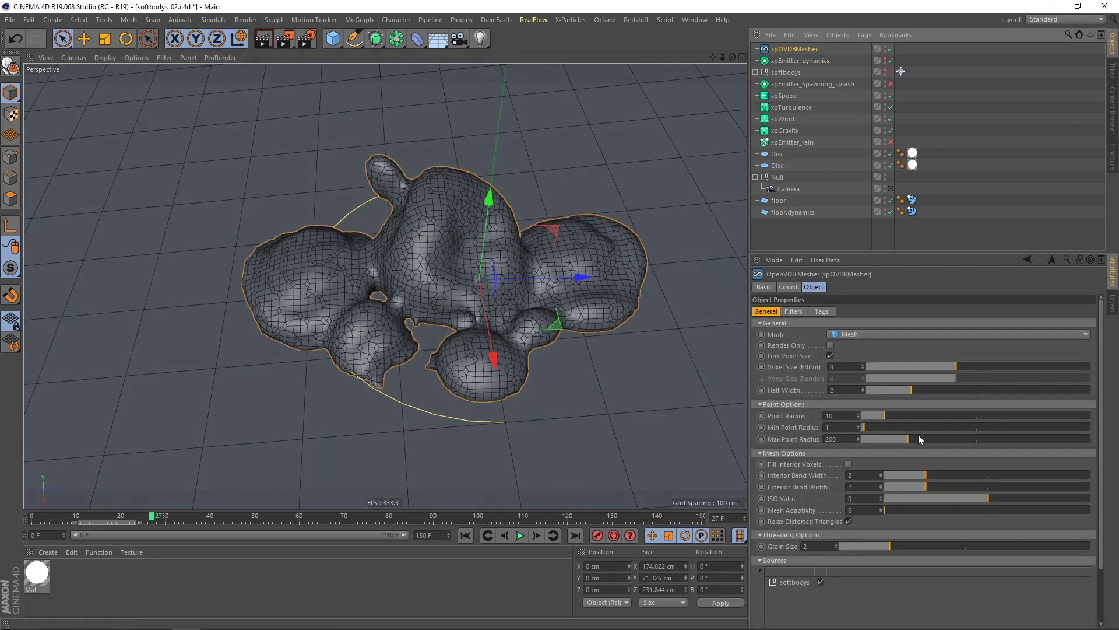
pyautogui.moveTo(838, 367); pyautogui.dragTo(822, 375)
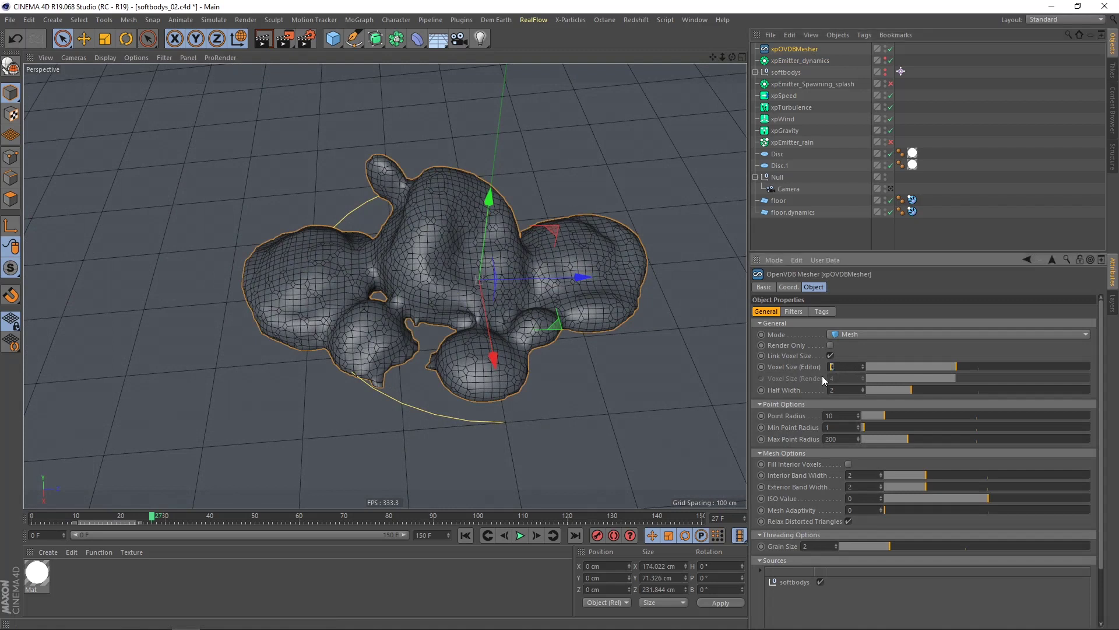
pyautogui.write('3')
pyautogui.press('Return')
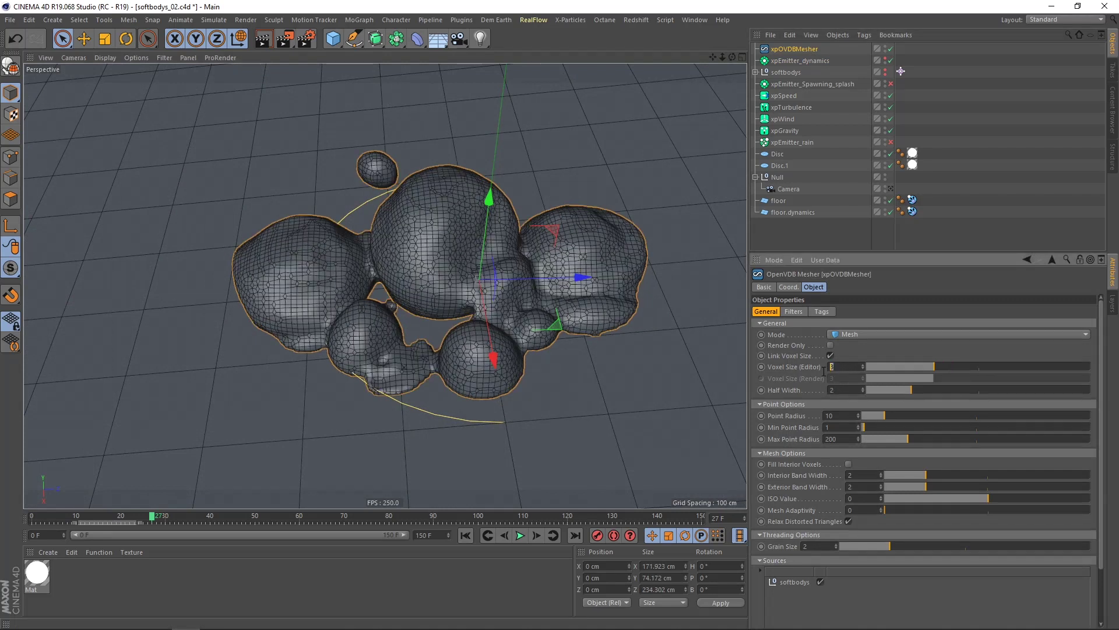
# - Try an editor Voxel Size of 2 on the mesher and replay the simulation from the start to frame 18
pyautogui.write('2')
pyautogui.press('Return')
pyautogui.click(466, 536)
pyautogui.click(520, 535)
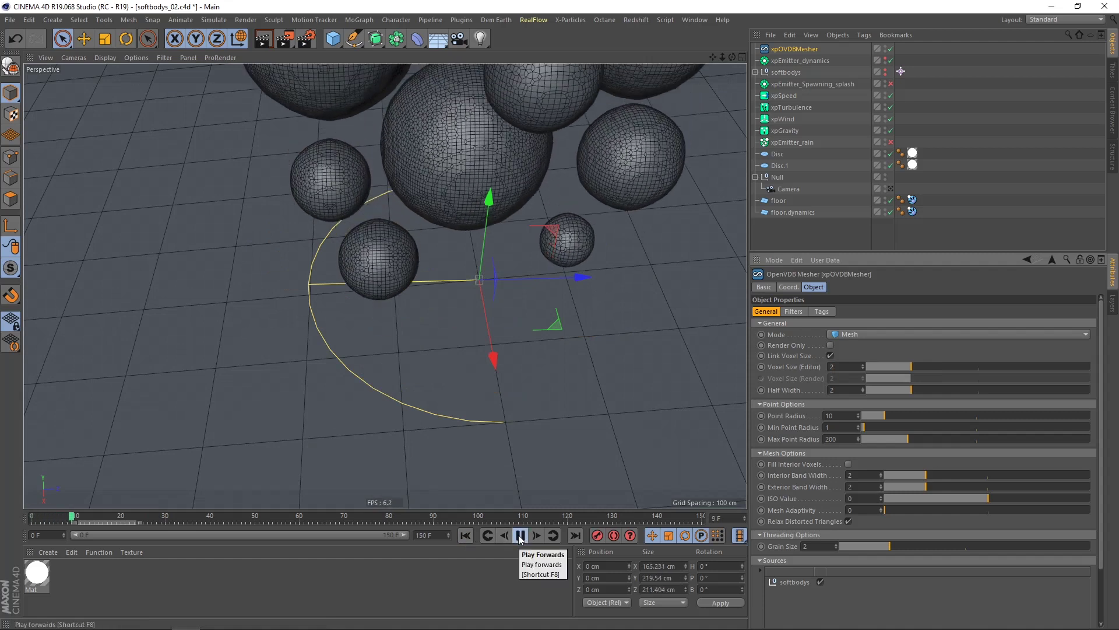
pyautogui.click(520, 540)
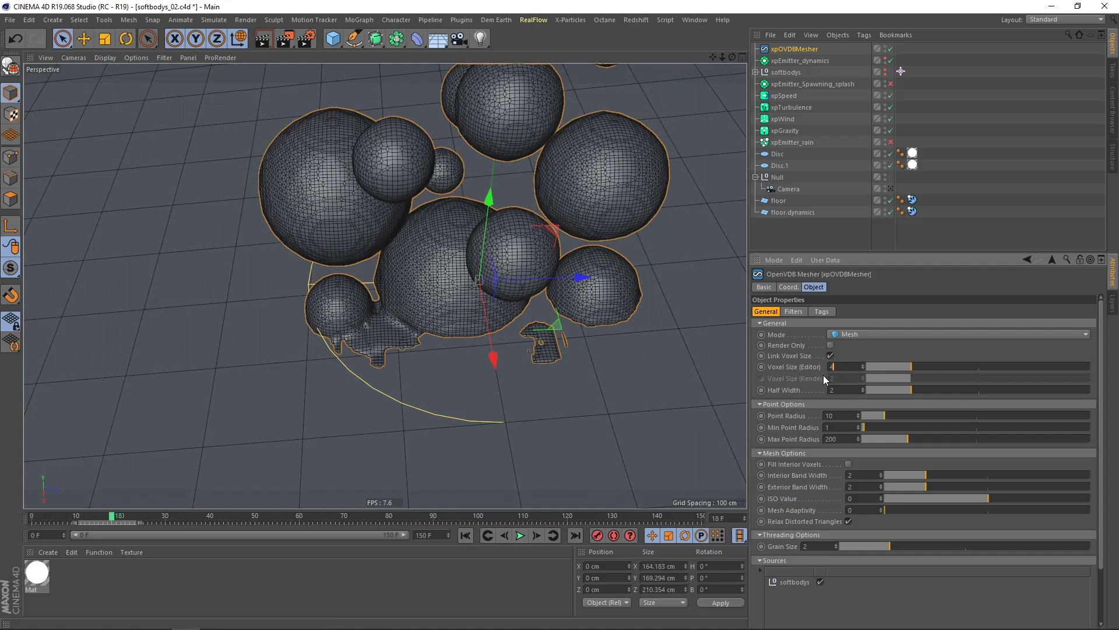
# - Set the mesher's editor Voxel Size to 4 and replay the simulation from the start to frame 26
pyautogui.press('Return')
pyautogui.click(465, 535)
pyautogui.click(520, 535)
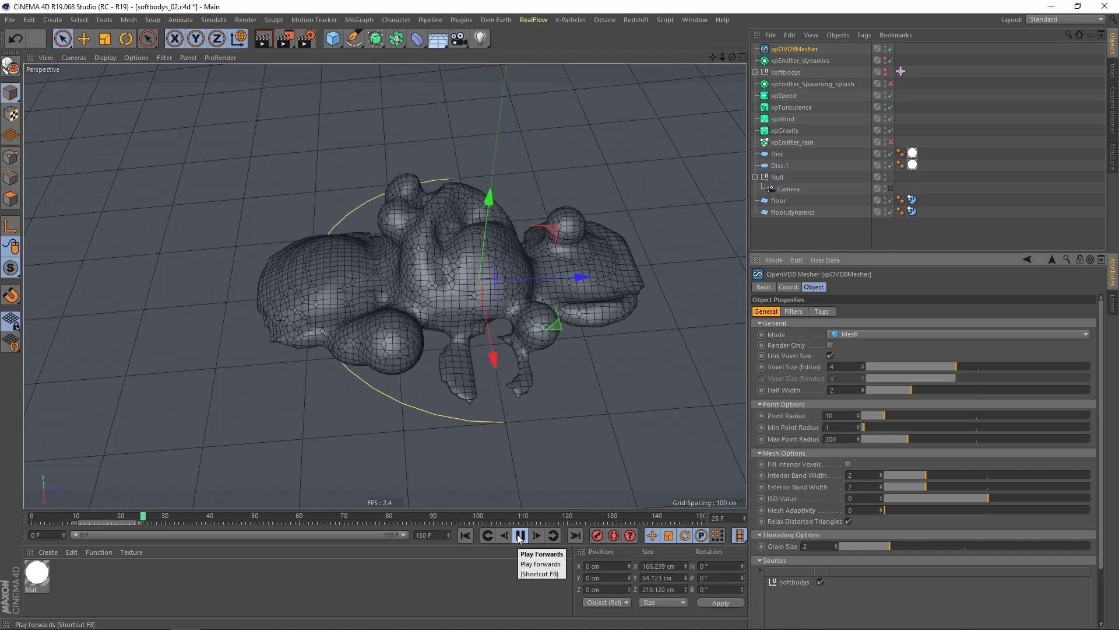
pyautogui.click(519, 537)
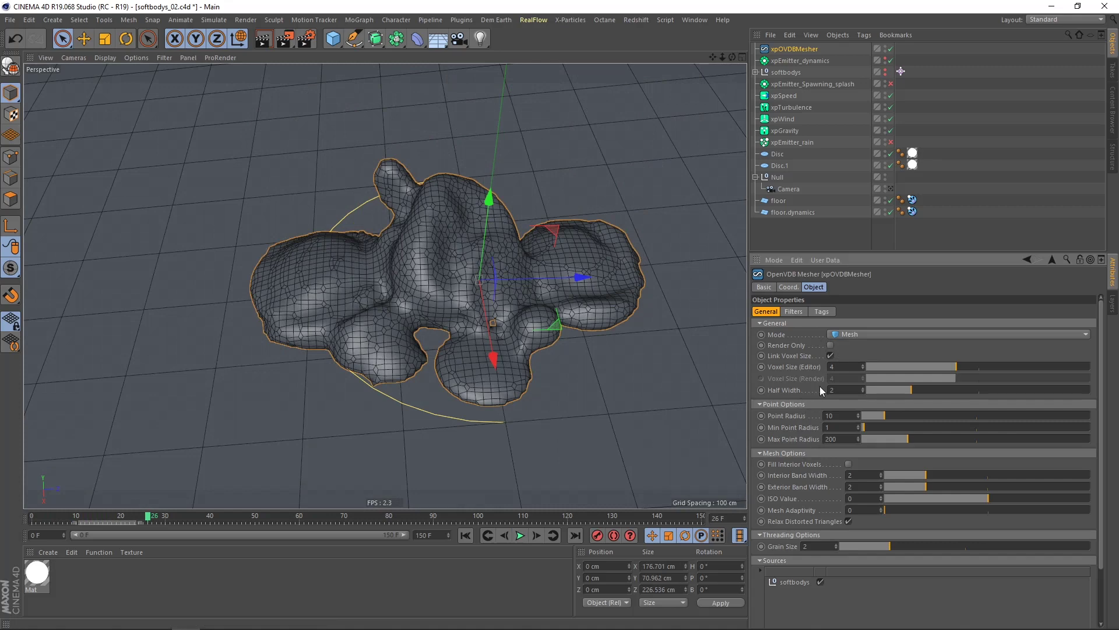
pyautogui.keyDown('alt'); pyautogui.moveTo(362, 425); pyautogui.dragTo(402, 303); pyautogui.keyUp('alt')
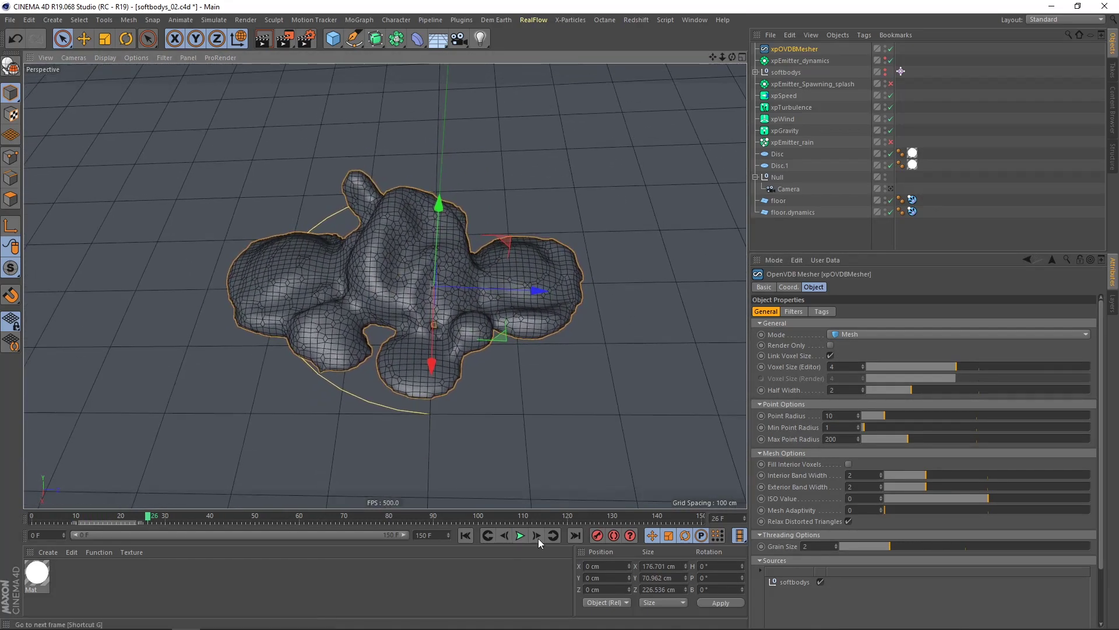
# - Enable the OpenVDB mesher's filters to smooth the surface with the Median filter
pyautogui.click(794, 312)
pyautogui.click(805, 334)
pyautogui.keyDown('alt'); pyautogui.moveTo(457, 306); pyautogui.dragTo(443, 268); pyautogui.keyUp('alt')
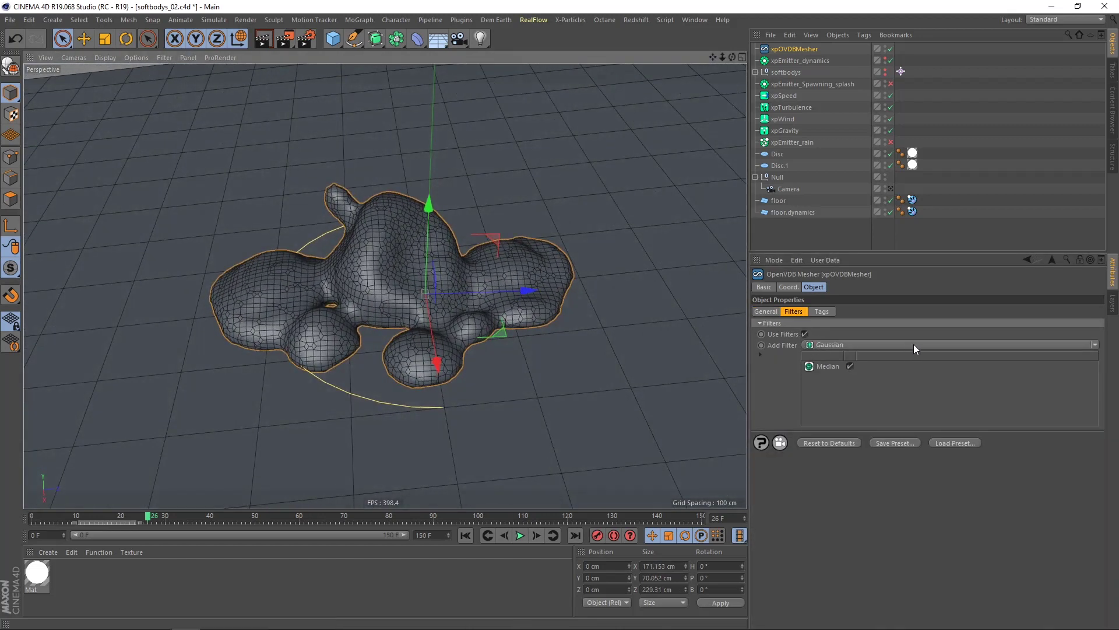
# - Add a Gaussian filter to the mesher and switch the Median filter off
pyautogui.click(832, 344)
pyautogui.click(835, 361)
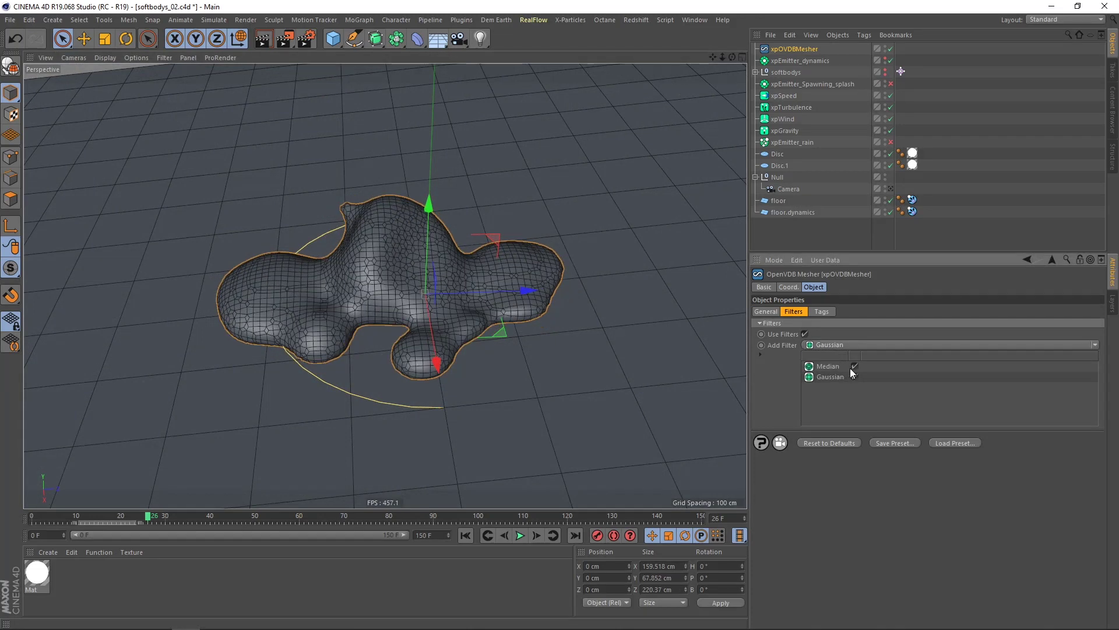
pyautogui.keyDown('alt'); pyautogui.moveTo(529, 318); pyautogui.dragTo(421, 298); pyautogui.keyUp('alt')
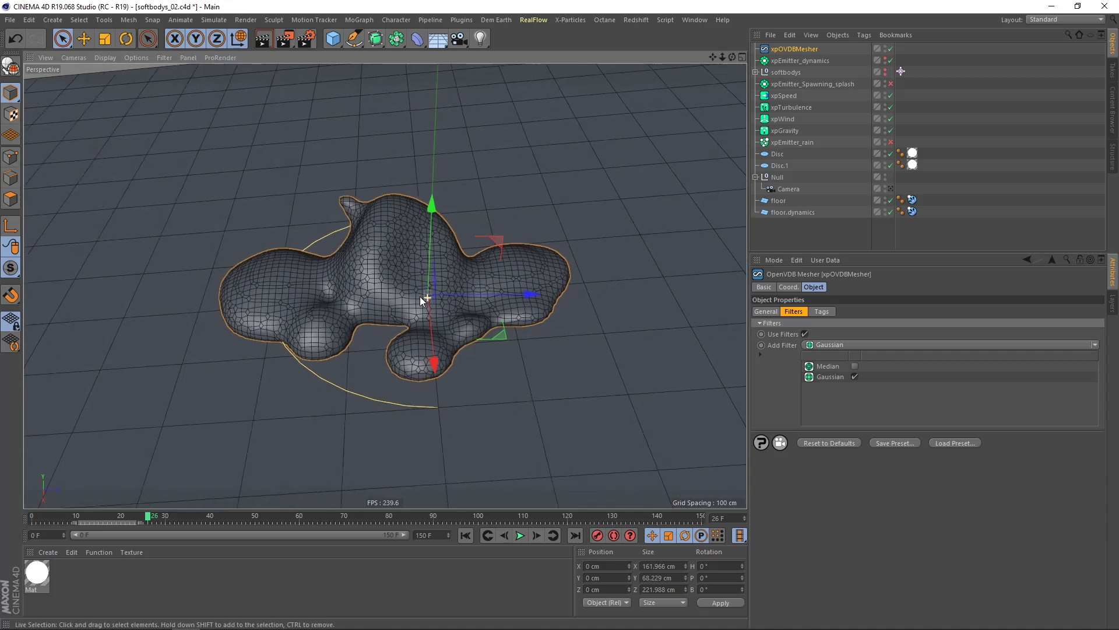
# - Set the Gaussian filter's Iterations to 2
pyautogui.click(830, 376)
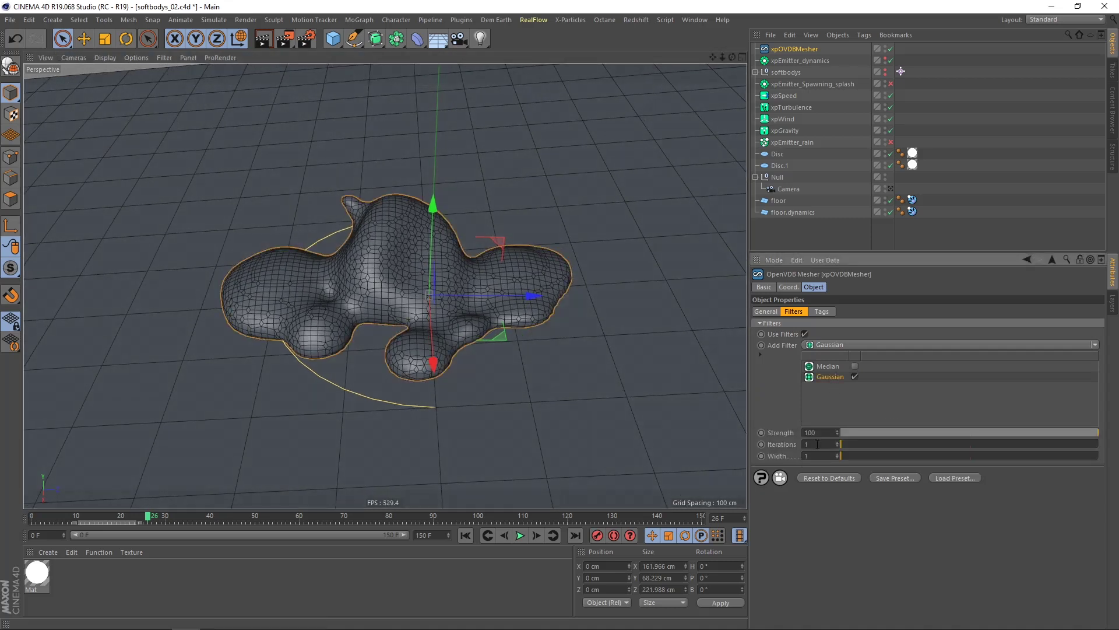
pyautogui.write('2')
pyautogui.press('Return')
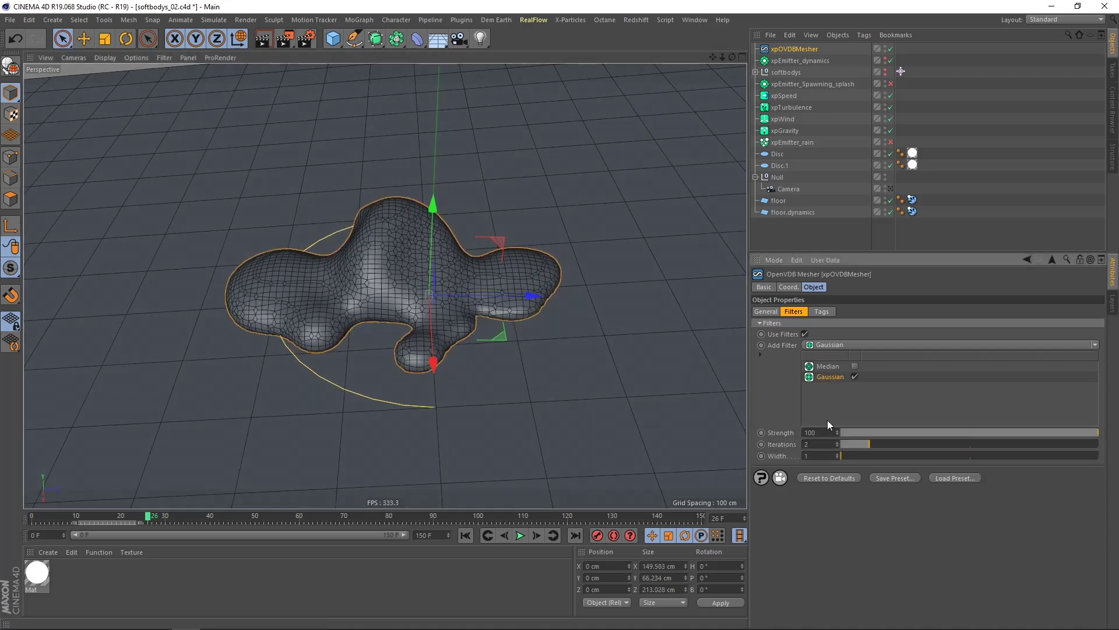
# - Switch the Gaussian filter off and re-enable the Median filter on the mesher
pyautogui.click(854, 376)
pyautogui.keyDown('alt'); pyautogui.moveTo(287, 291); pyautogui.dragTo(339, 299); pyautogui.keyUp('alt')
pyautogui.keyDown('alt'); pyautogui.moveTo(339, 299); pyautogui.dragTo(373, 286, button='right'); pyautogui.keyUp('alt')
pyautogui.keyDown('alt'); pyautogui.moveTo(388, 293); pyautogui.dragTo(312, 284, button='middle'); pyautogui.keyUp('alt')
pyautogui.moveTo(322, 285)
pyautogui.keyDown('alt'); pyautogui.mouseDown()
pyautogui.moveTo(340, 267)
pyautogui.moveTo(314, 284)
pyautogui.mouseUp(); pyautogui.keyUp('alt')
# - Replay the Median-filtered simulation from the start to about frame 9 and bring all the falling spheres into view
pyautogui.click(464, 535)
pyautogui.click(521, 535)
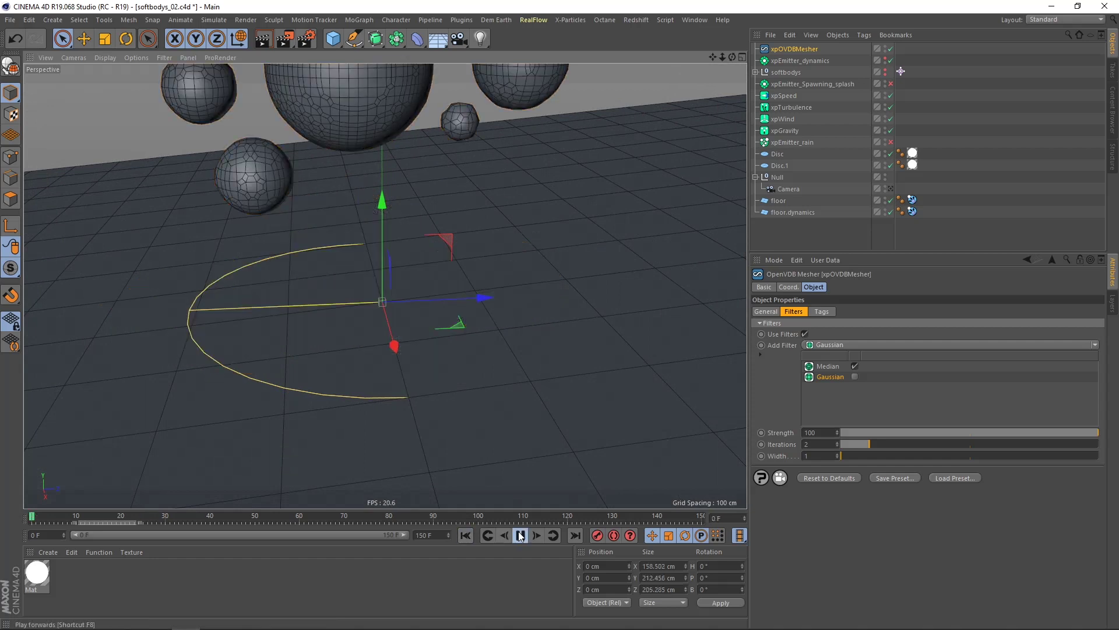
pyautogui.keyDown('alt'); pyautogui.moveTo(334, 156); pyautogui.dragTo(297, 163, button='right'); pyautogui.keyUp('alt')
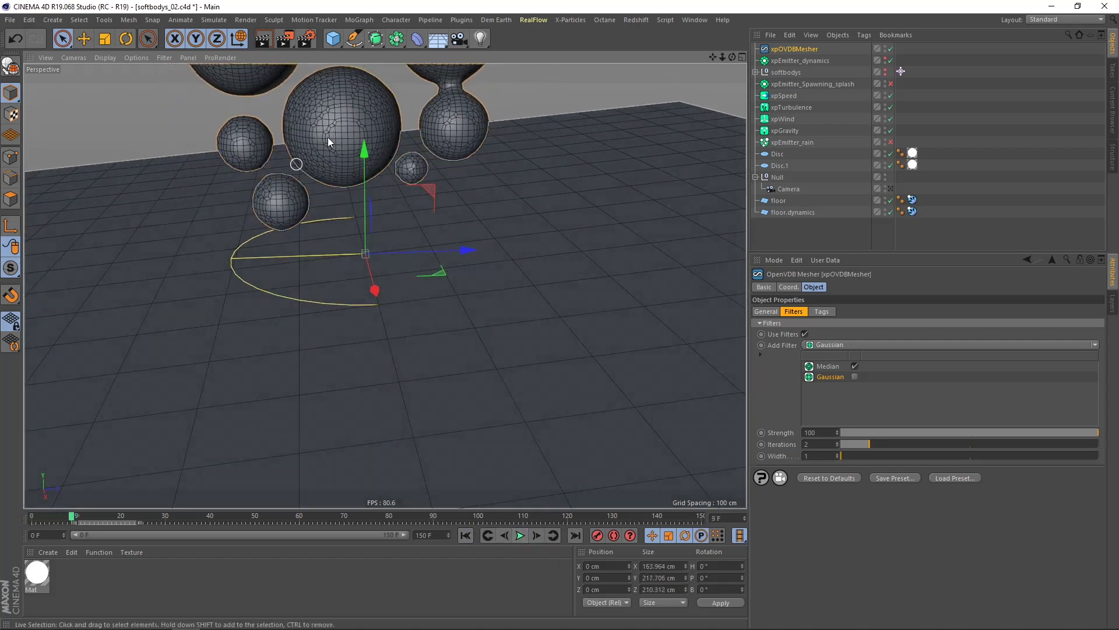
pyautogui.keyDown('alt'); pyautogui.moveTo(348, 162); pyautogui.dragTo(386, 281, button='middle'); pyautogui.keyUp('alt')
pyautogui.keyDown('alt'); pyautogui.moveTo(385, 281); pyautogui.dragTo(373, 241); pyautogui.keyUp('alt')
pyautogui.moveTo(372, 250)
pyautogui.keyDown('alt'); pyautogui.mouseDown(button='right')
pyautogui.moveTo(346, 267)
pyautogui.moveTo(380, 246)
pyautogui.mouseUp(button='right'); pyautogui.keyUp('alt')
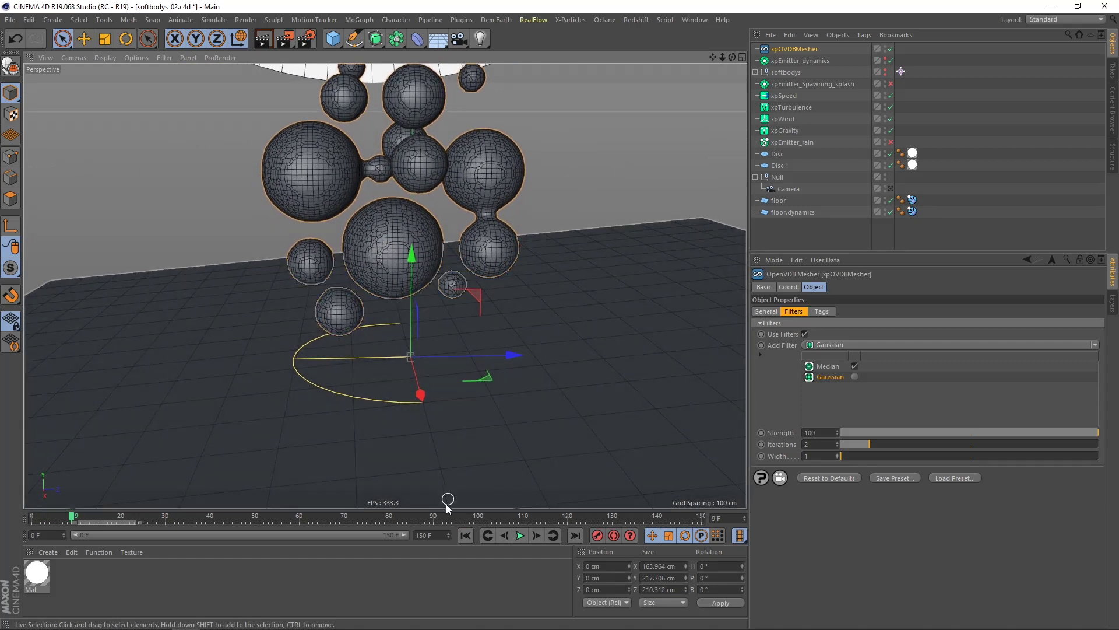
# - Continue the simulation to frame 21 and examine the merged soft bodies from low and high angles
pyautogui.click(520, 535)
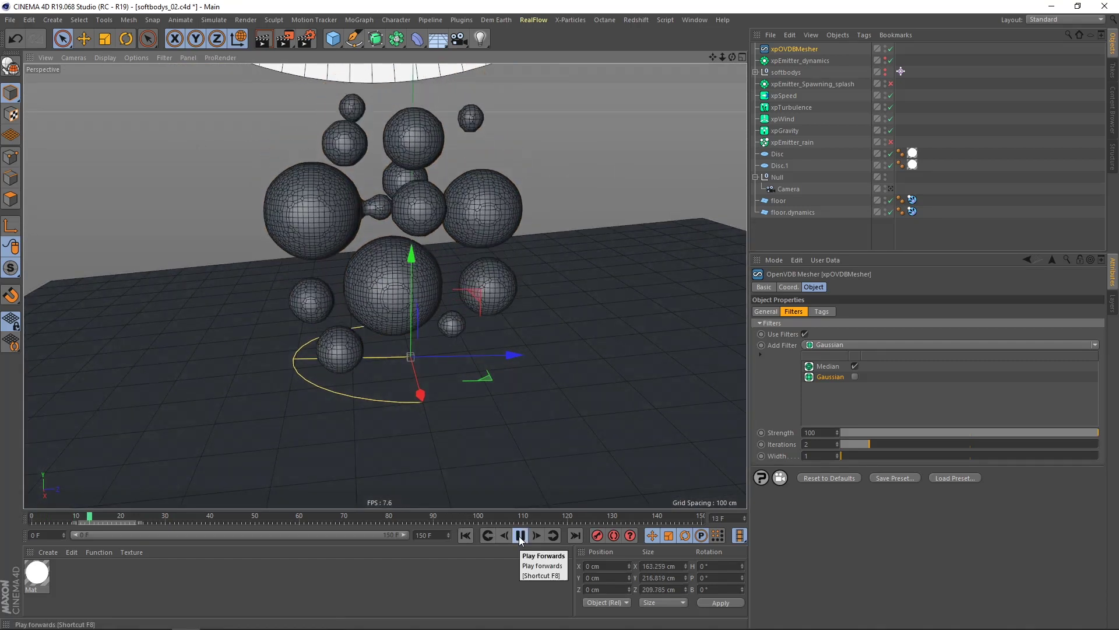
pyautogui.click(521, 540)
pyautogui.keyDown('alt'); pyautogui.moveTo(332, 356); pyautogui.dragTo(333, 335); pyautogui.keyUp('alt')
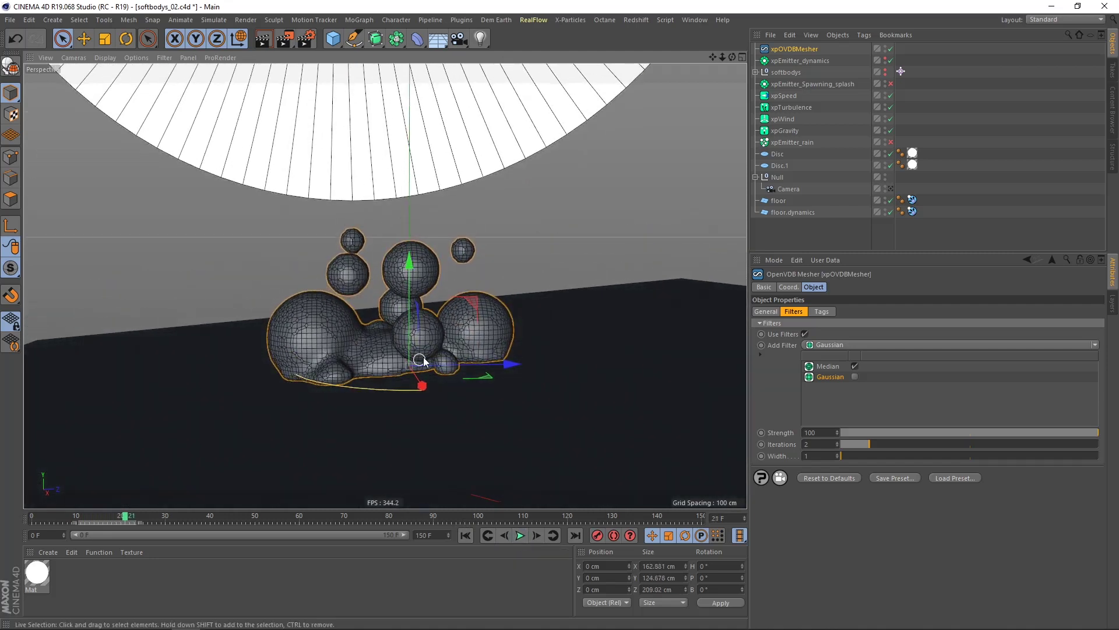
pyautogui.keyDown('alt'); pyautogui.moveTo(365, 347); pyautogui.dragTo(384, 363); pyautogui.keyUp('alt')
pyautogui.scroll(4, 387, 355)
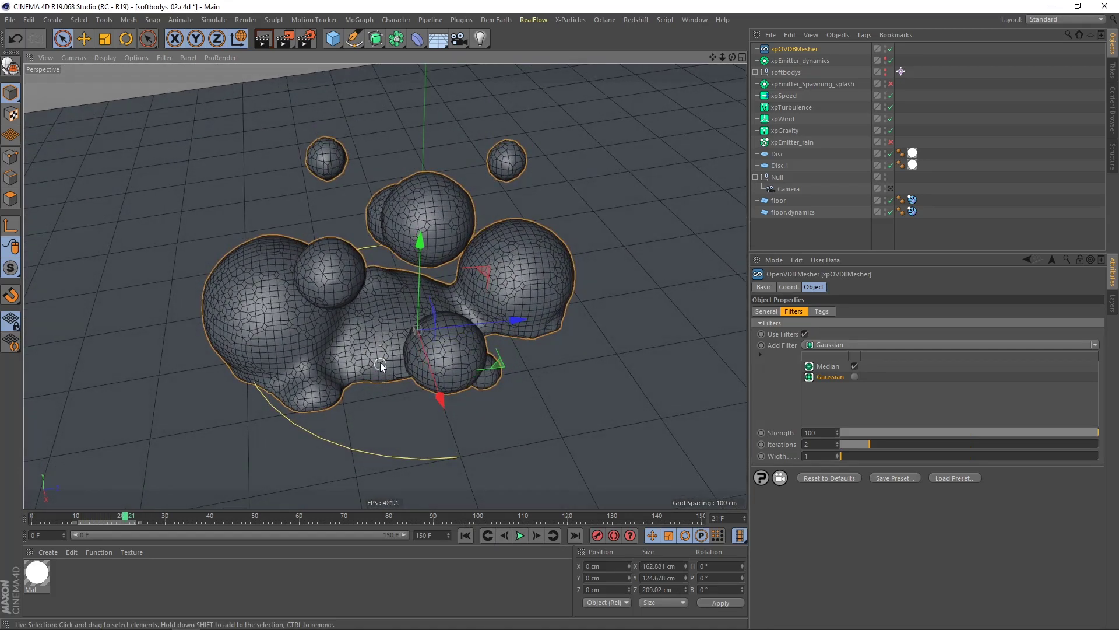
pyautogui.scroll(5, 391, 350)
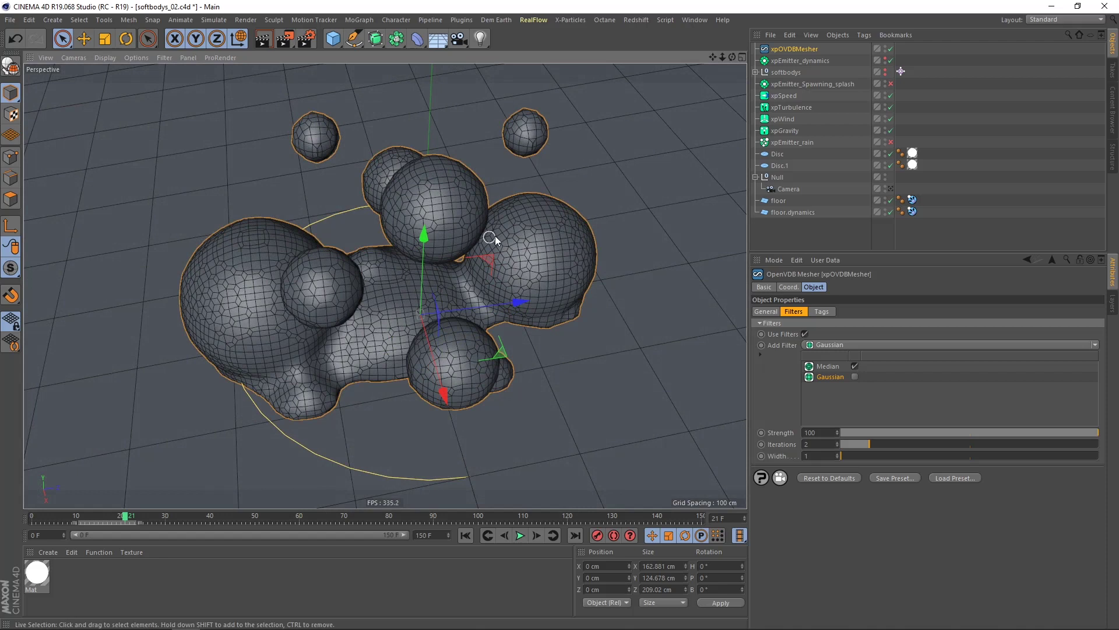
pyautogui.keyDown('alt'); pyautogui.moveTo(400, 387); pyautogui.dragTo(386, 360); pyautogui.keyUp('alt')
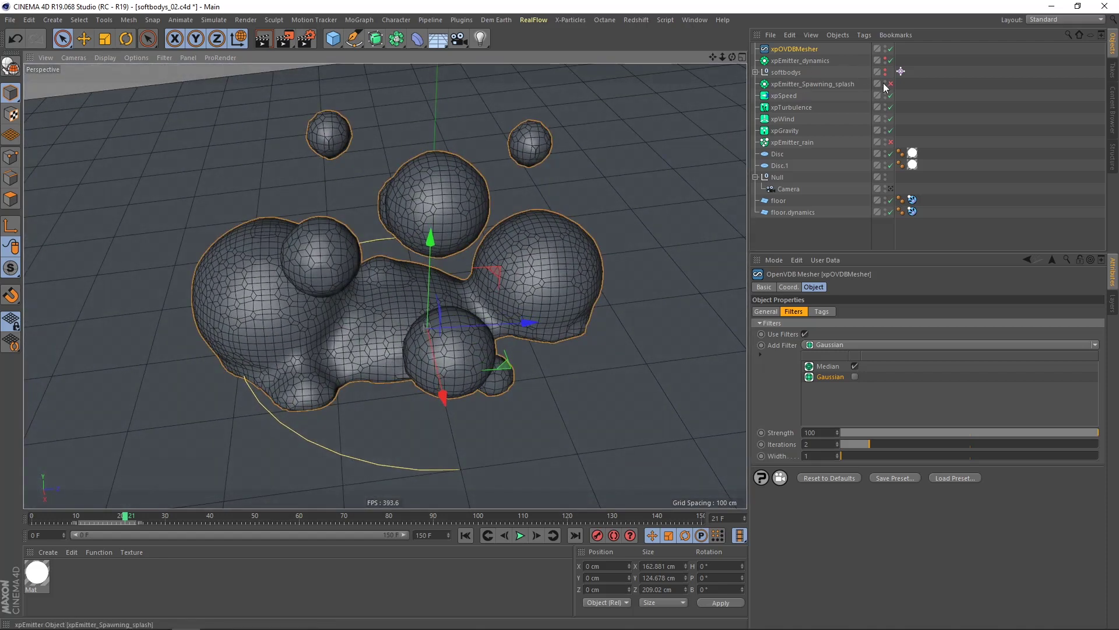
# - Set the dynamics tag's initial Y Linear Velocity to -250 cm and replay the simulation from the start to frame 13
pyautogui.click(900, 71)
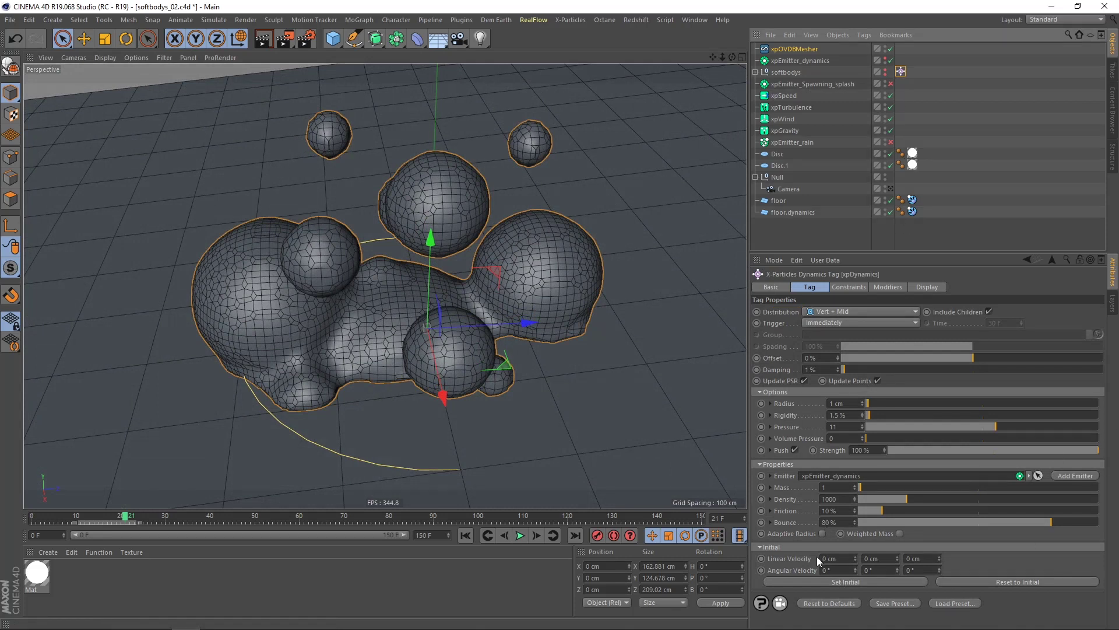
pyautogui.keyDown('alt'); pyautogui.moveTo(467, 325); pyautogui.dragTo(430, 178); pyautogui.keyUp('alt')
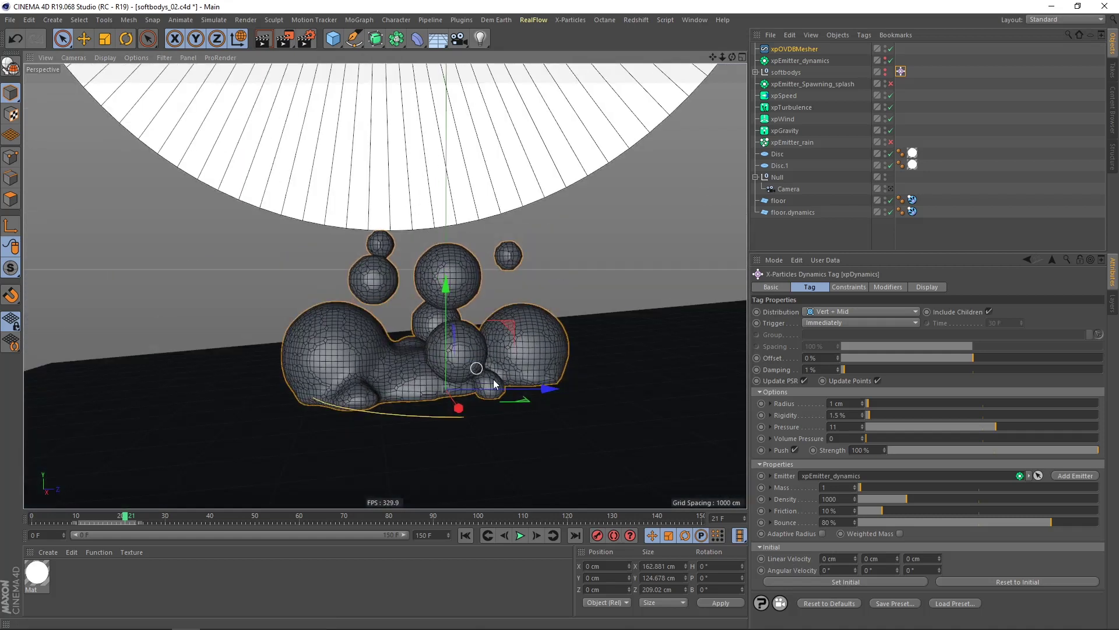
pyautogui.write('50')
pyautogui.press('Return')
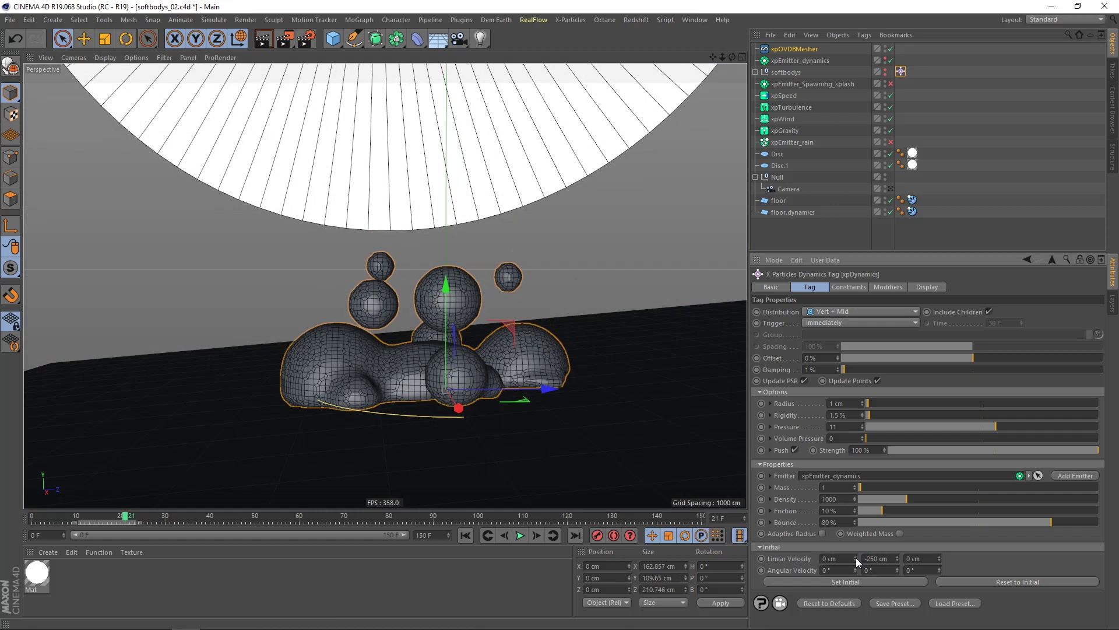
pyautogui.click(465, 535)
pyautogui.click(520, 535)
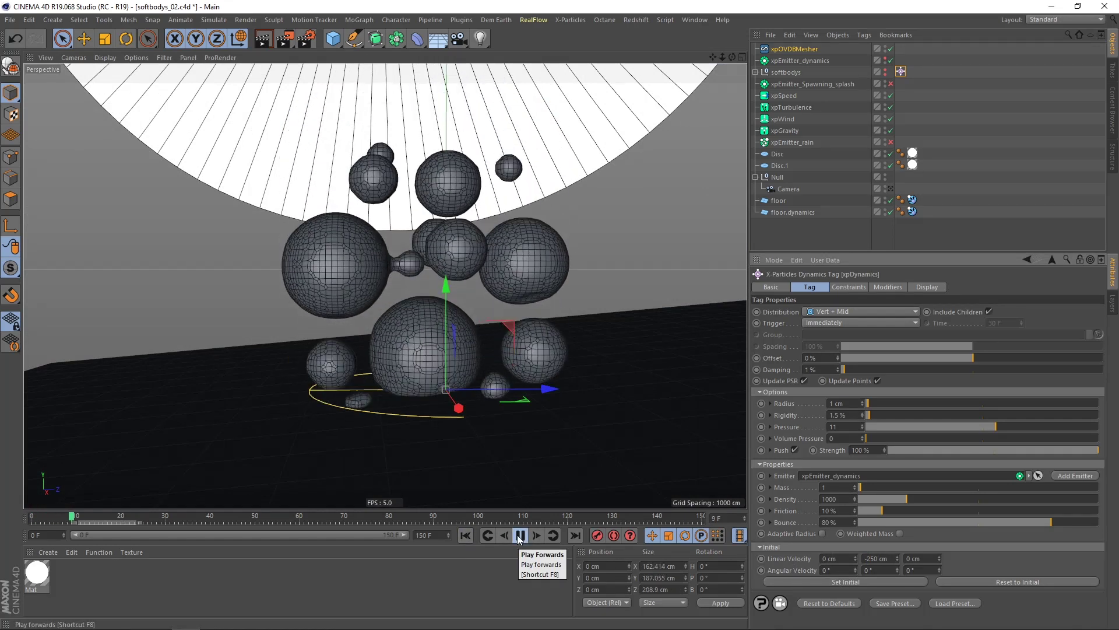
pyautogui.click(521, 536)
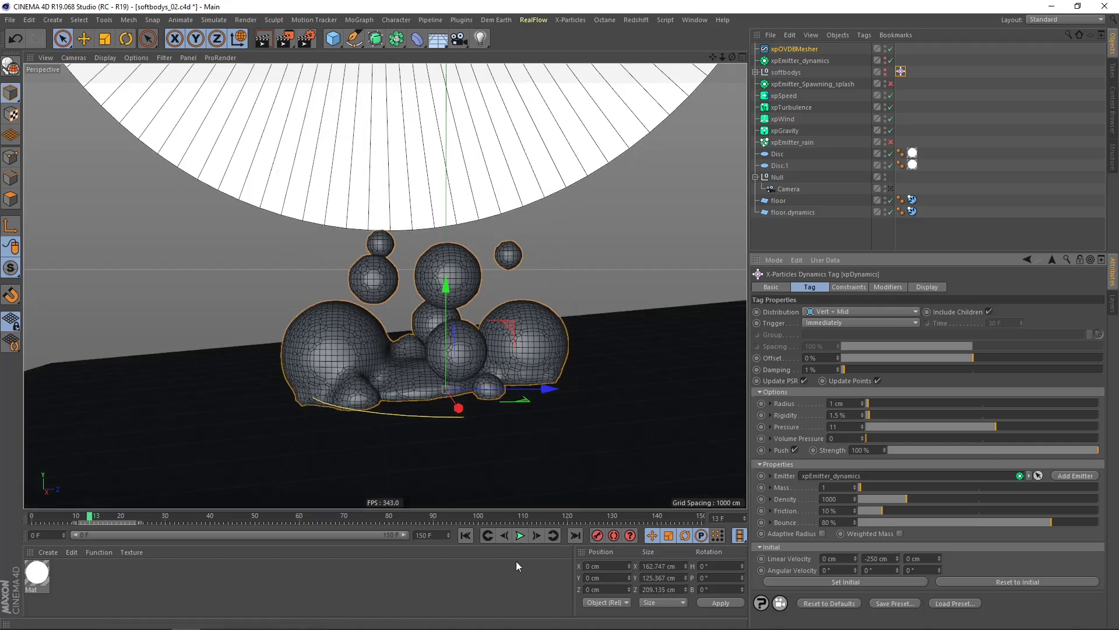
# - Continue the simulation to frame 16 and move the splash and rain emitters' retiming keys to frames 10 and 15
pyautogui.click(520, 536)
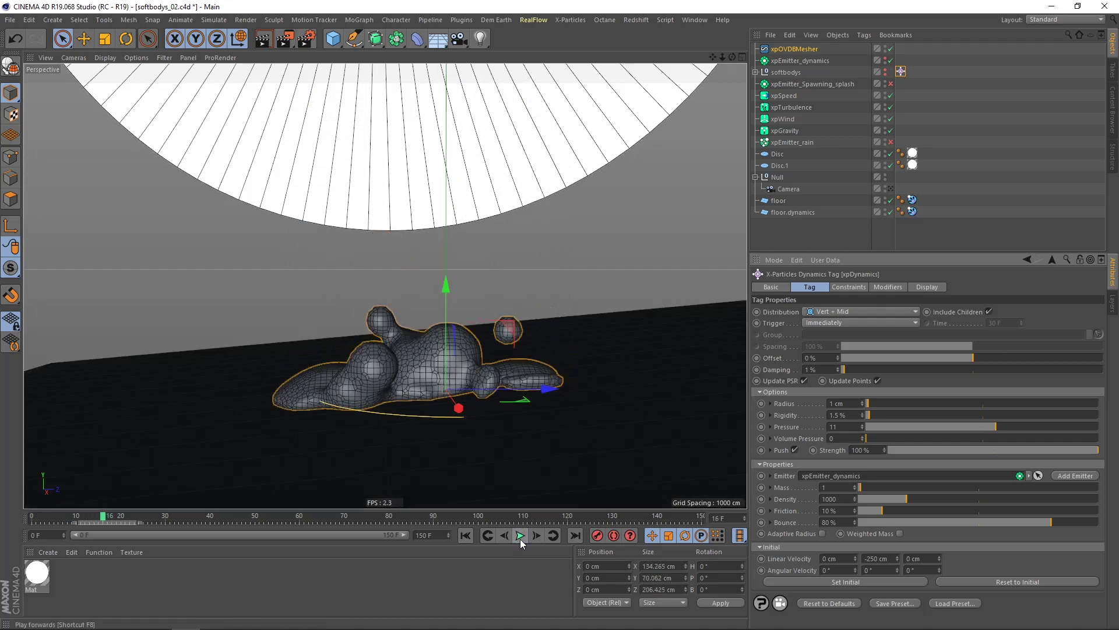
pyautogui.click(520, 536)
pyautogui.click(803, 84)
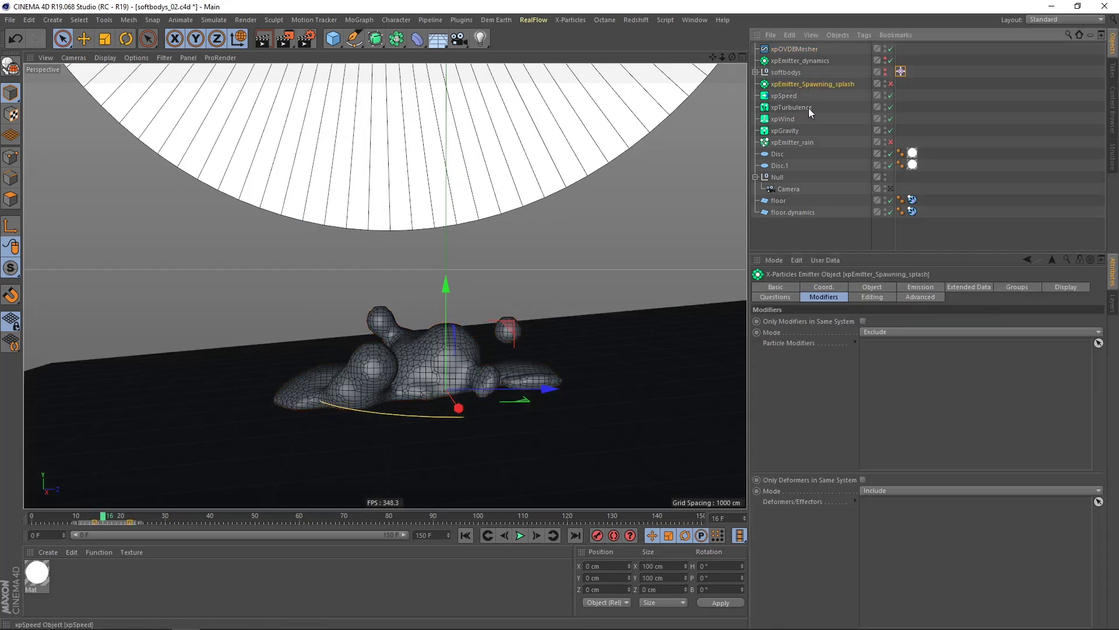
pyautogui.keyDown('ctrl'); pyautogui.click(803, 142); pyautogui.keyUp('ctrl')
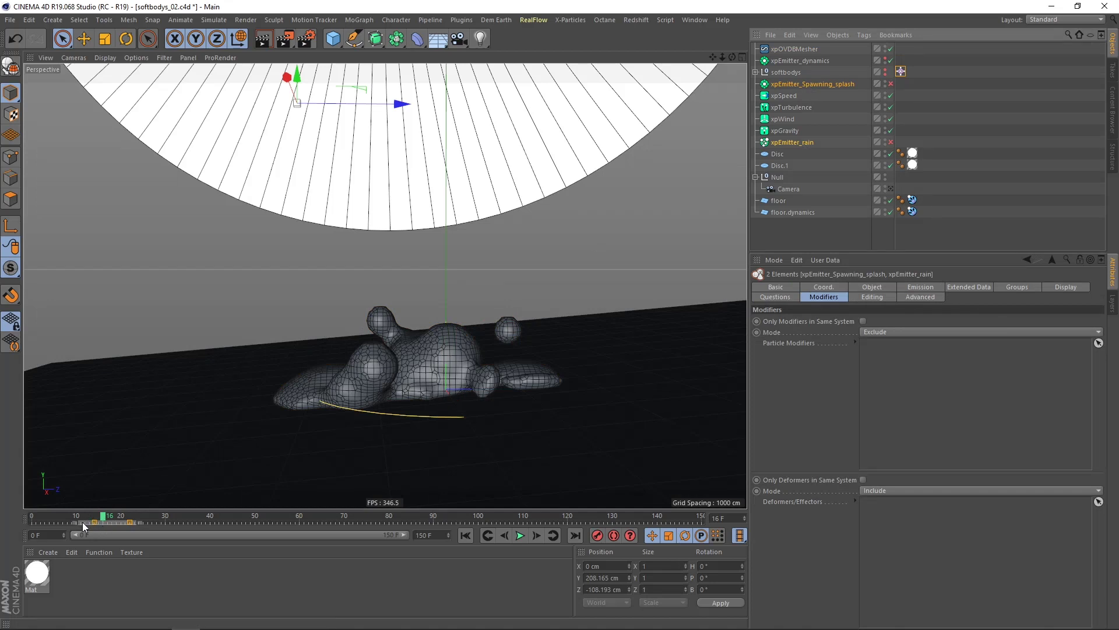
pyautogui.moveTo(92, 522); pyautogui.dragTo(79, 523)
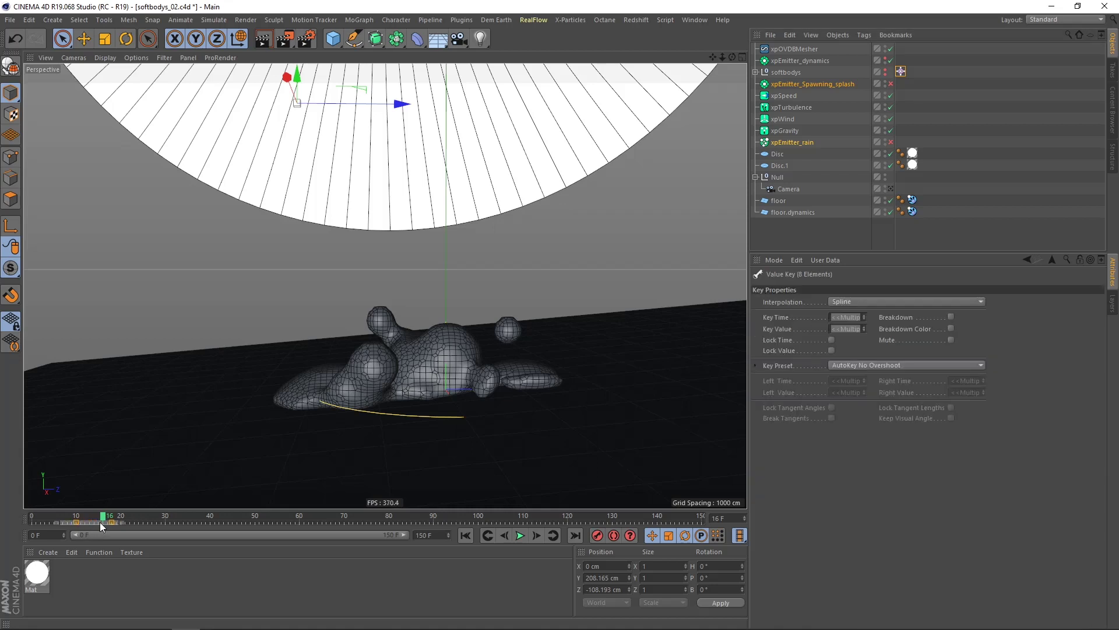
pyautogui.moveTo(107, 519); pyautogui.dragTo(100, 519)
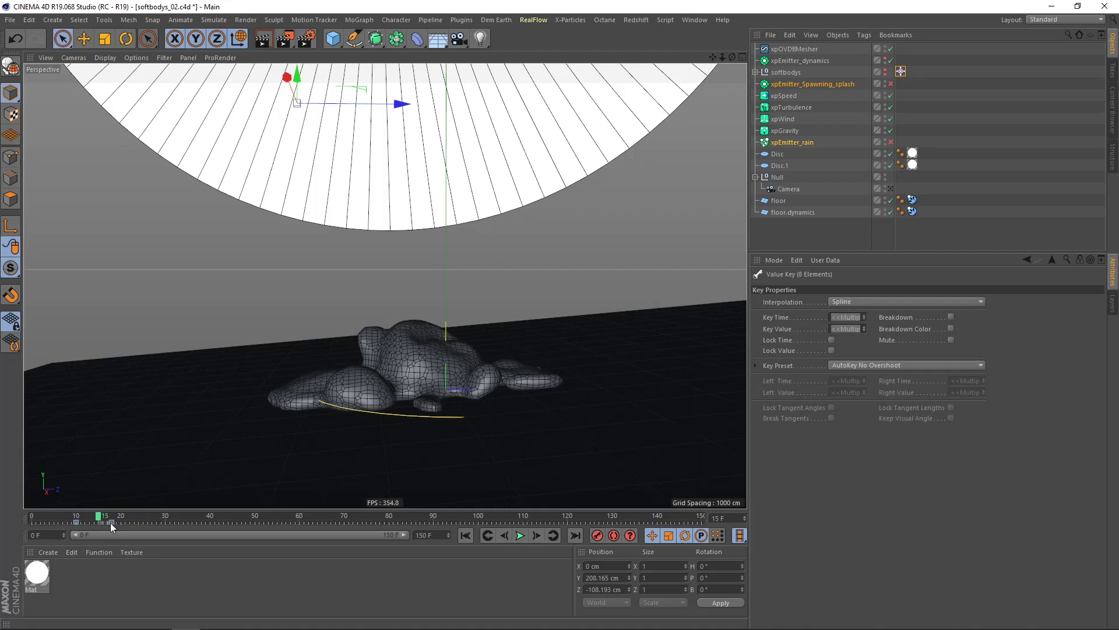
pyautogui.click(113, 522)
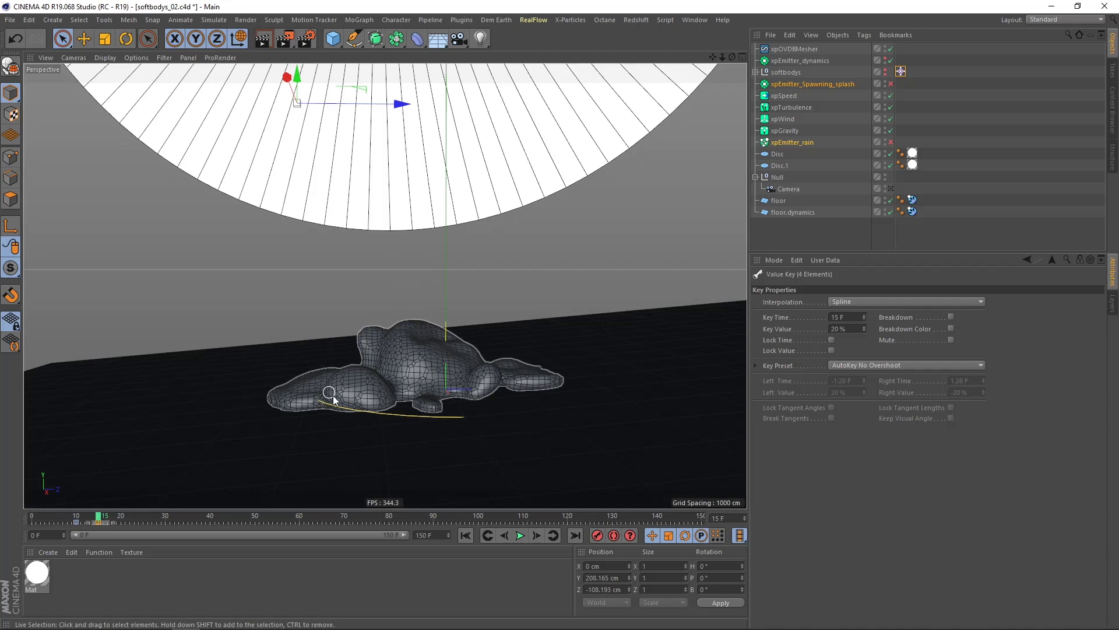
# - Replay the simulation from the start to frame 23 to check the emitters' slowdown timing
pyautogui.click(465, 535)
pyautogui.click(520, 535)
pyautogui.click(520, 535)
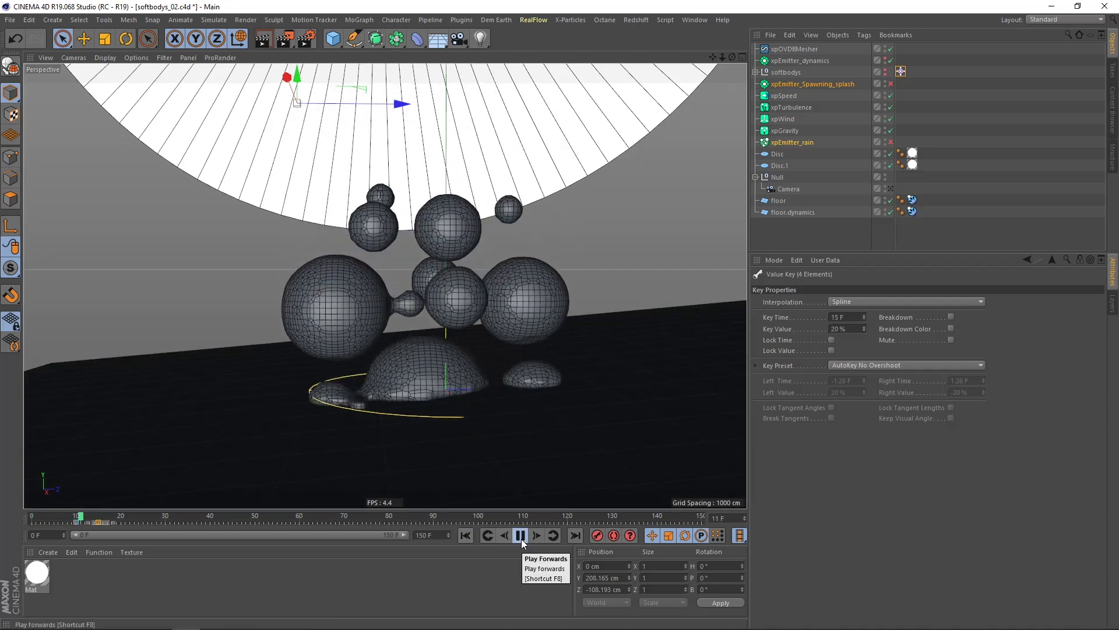
pyautogui.click(520, 535)
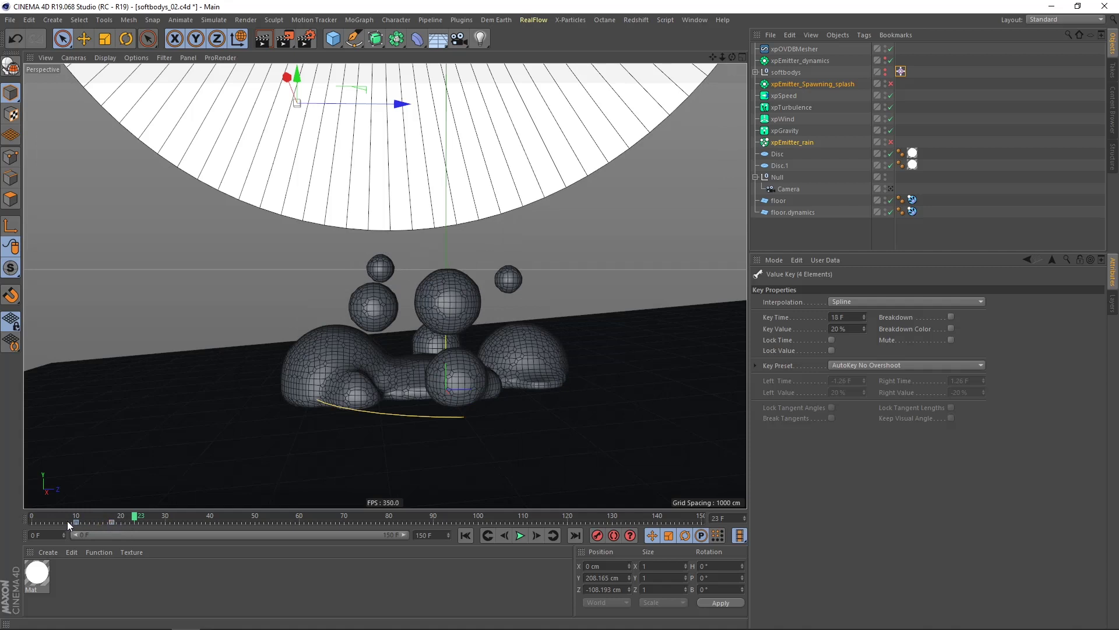
# - Move the splash and rain emitters' retiming keys to frames 15 and 23 and replay the simulation from the start to frame 13
pyautogui.moveTo(120, 520); pyautogui.dragTo(120, 520)
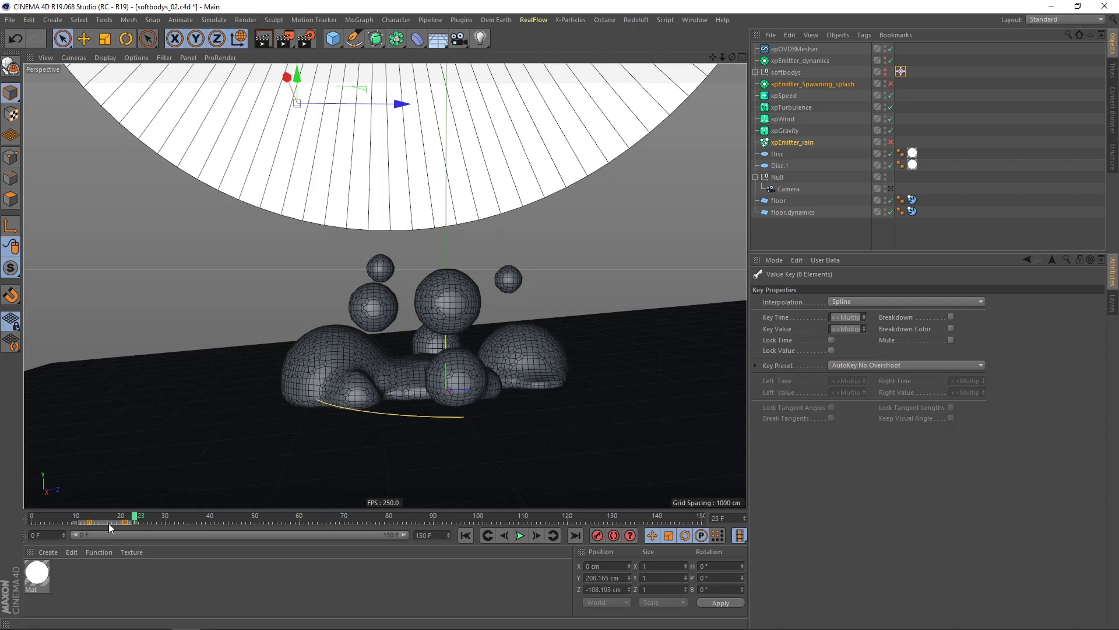
pyautogui.moveTo(114, 518); pyautogui.dragTo(59, 519)
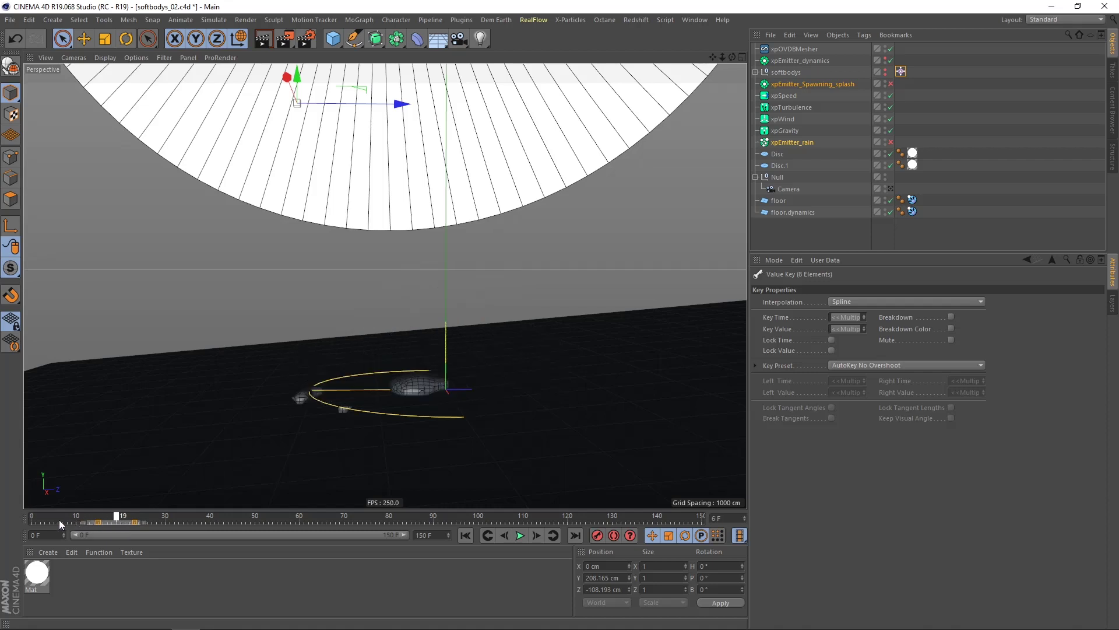
pyautogui.click(466, 535)
pyautogui.click(520, 539)
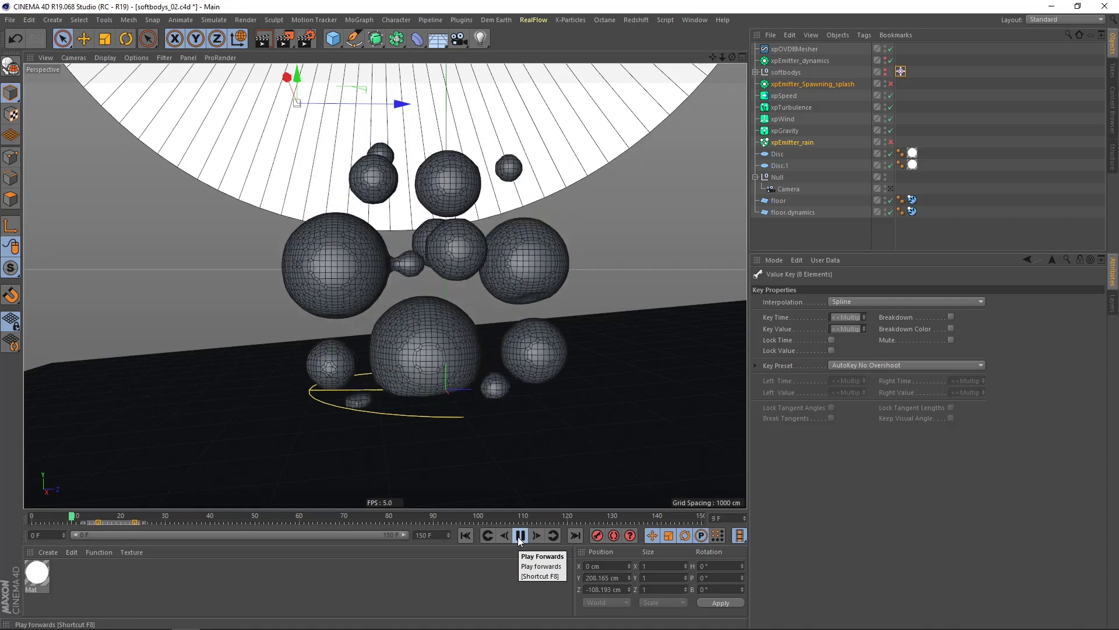
pyautogui.click(520, 537)
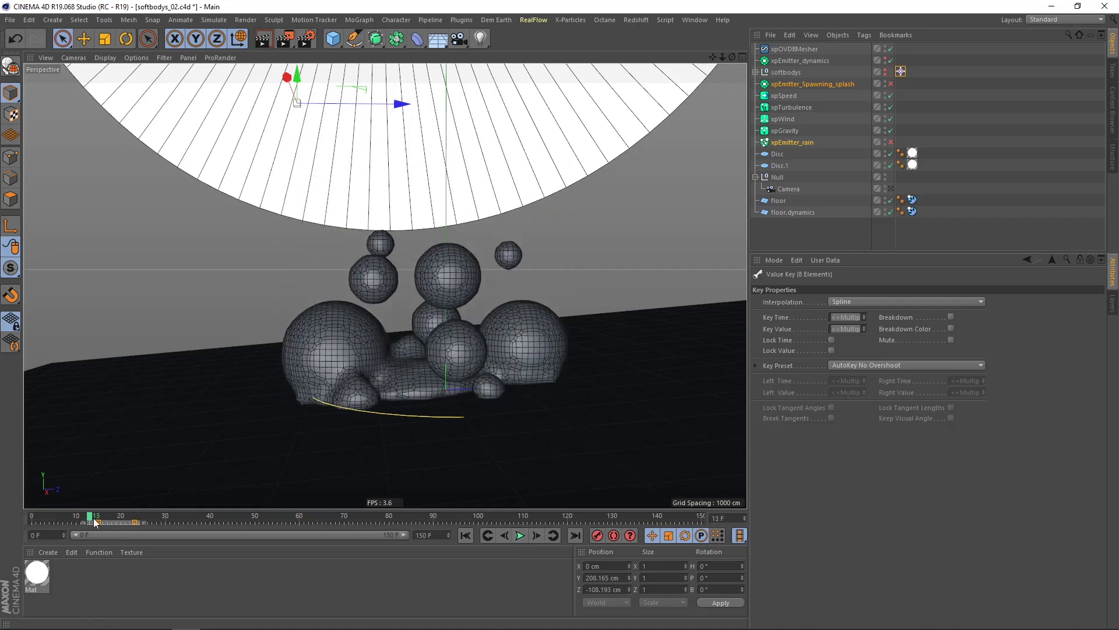
# - Move the splash and rain emitters' retiming keys to frames 12 and 20 and continue the simulation to frame 21
pyautogui.moveTo(97, 522); pyautogui.dragTo(86, 522)
pyautogui.click(827, 142)
pyautogui.click(805, 143)
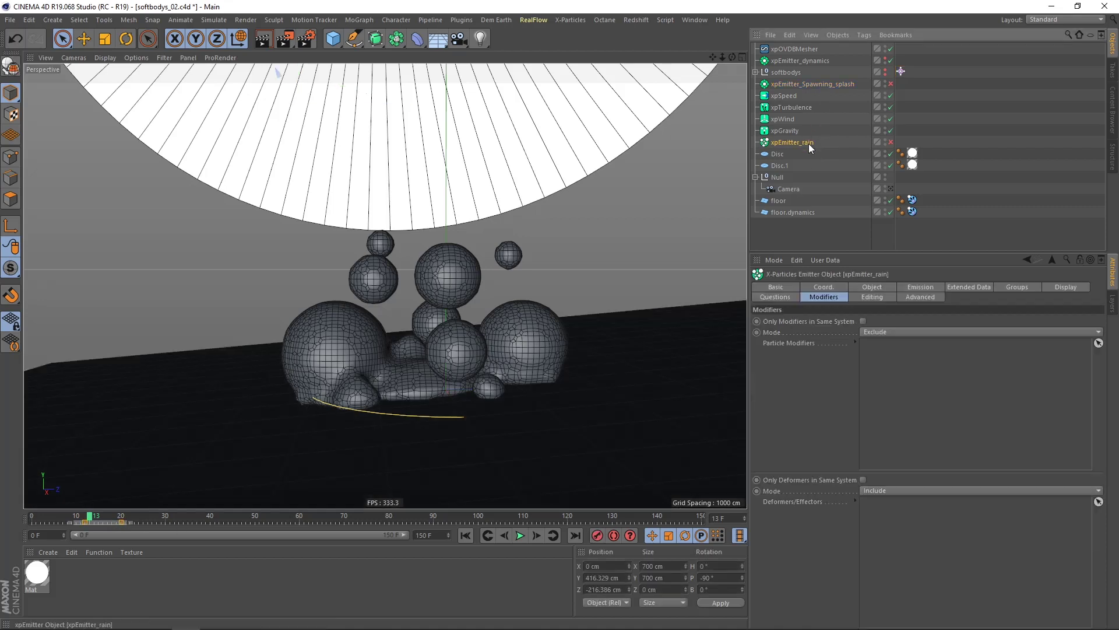
pyautogui.click(806, 84)
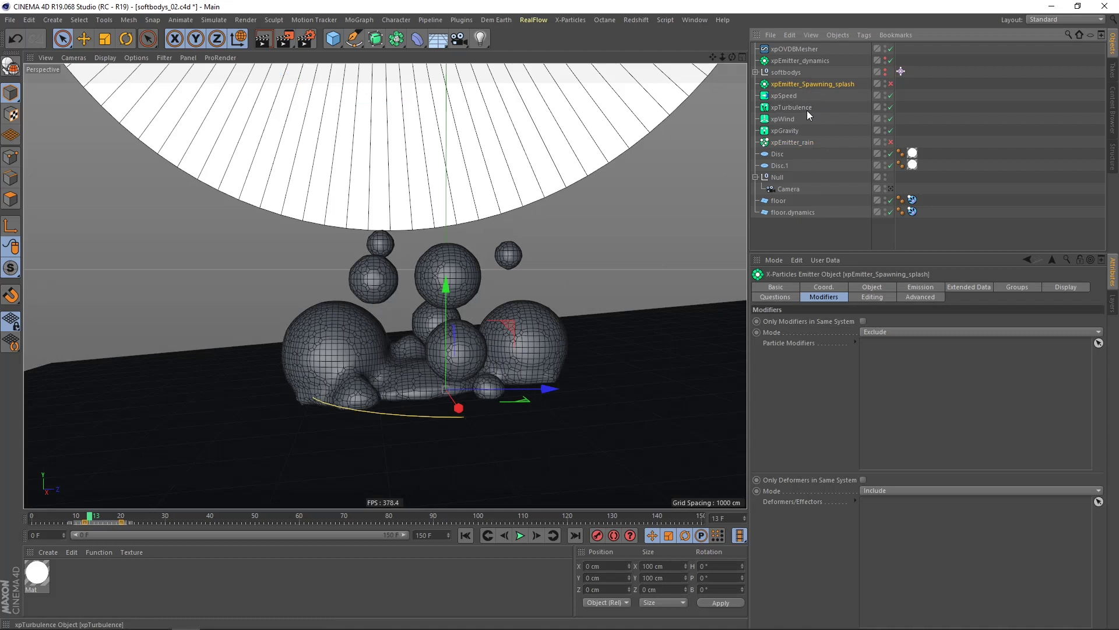
pyautogui.click(809, 142)
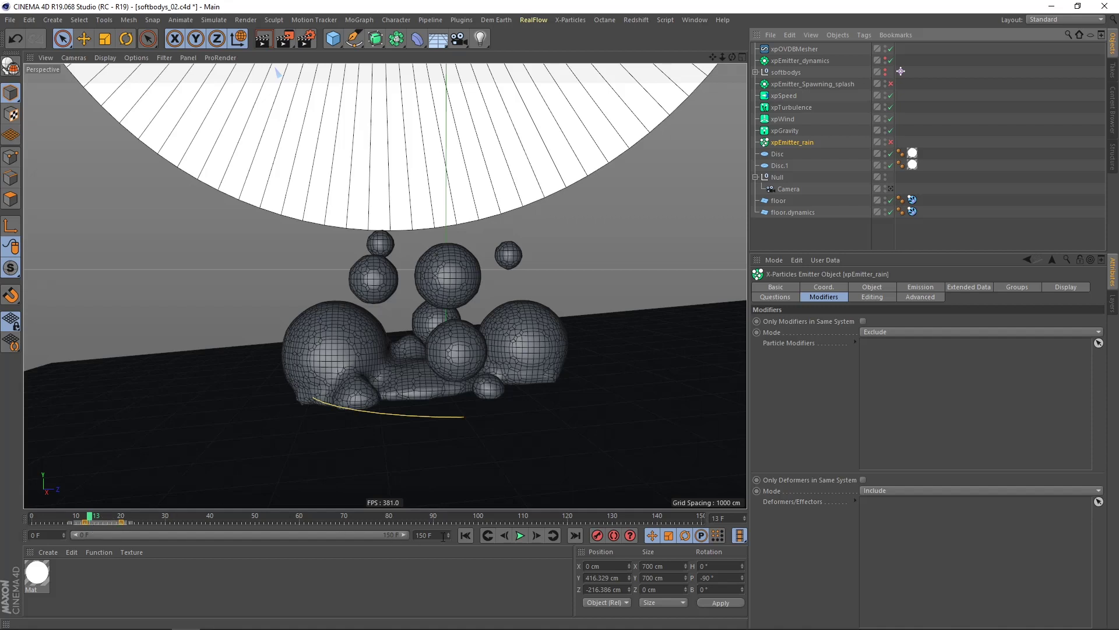
pyautogui.click(519, 536)
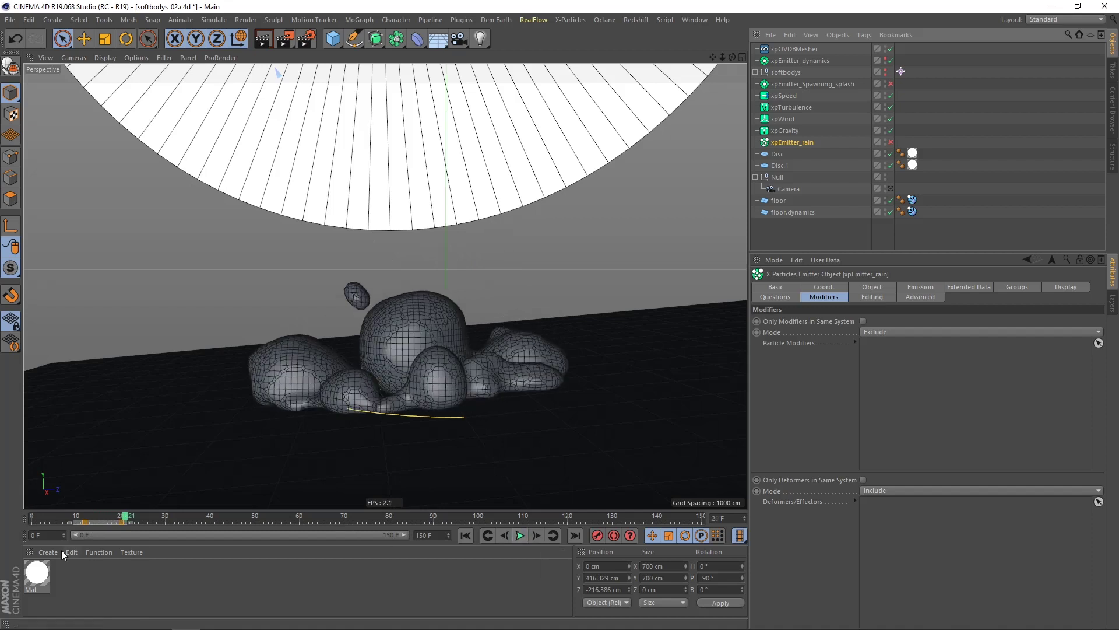
# - Keyframe xpEmitter_dynamics' Retiming at 100% on frame 12, matching the rain and splash emitters
pyautogui.click(159, 523)
pyautogui.click(81, 519)
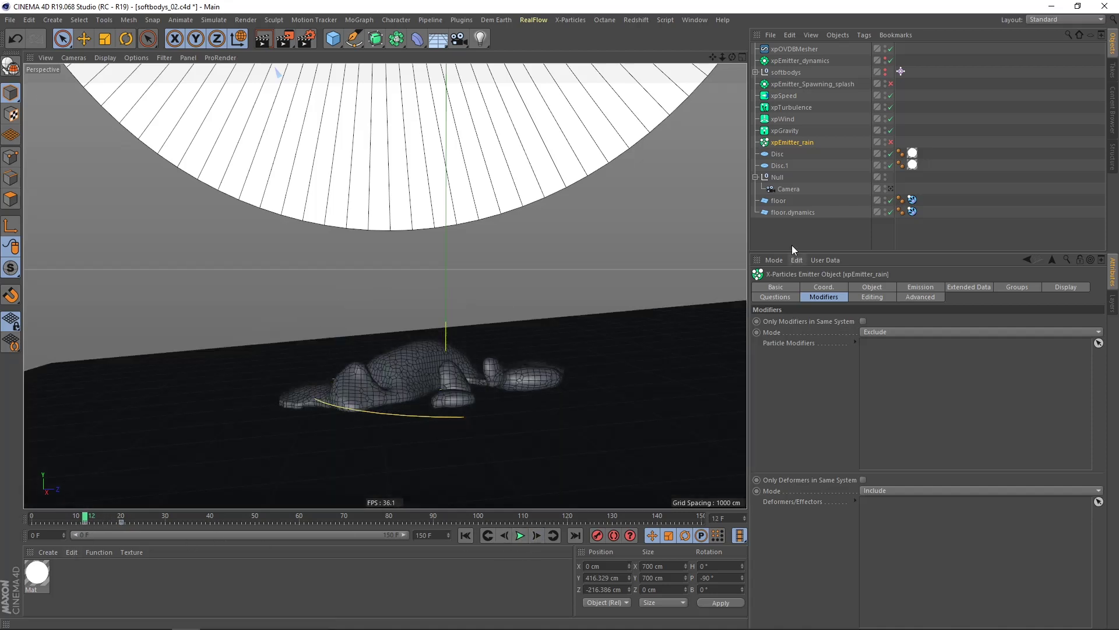
pyautogui.click(831, 86)
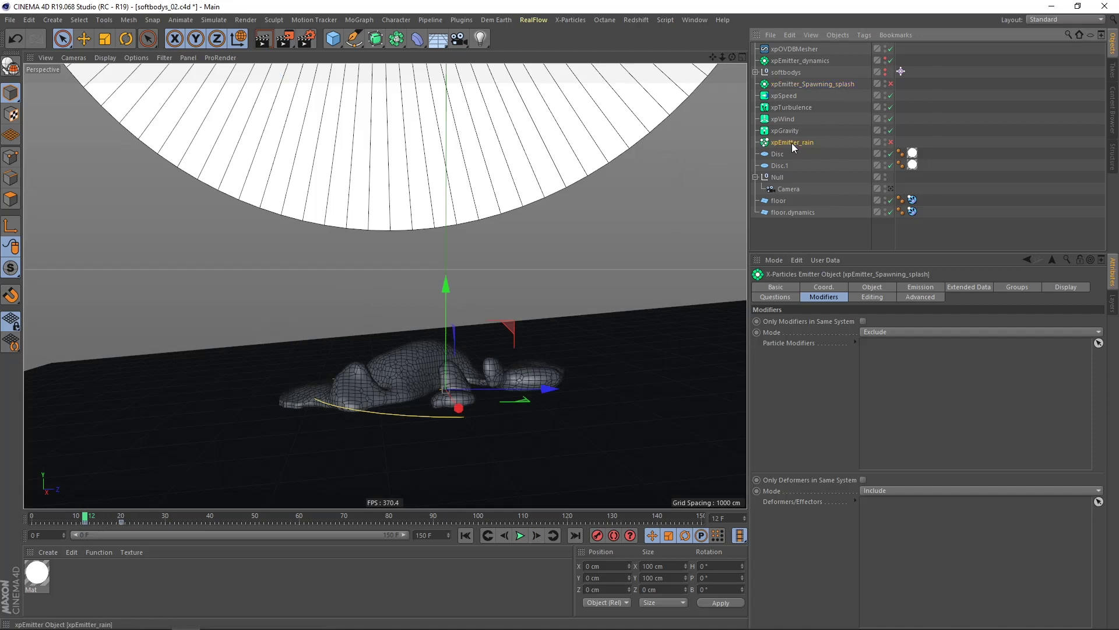
pyautogui.click(871, 287)
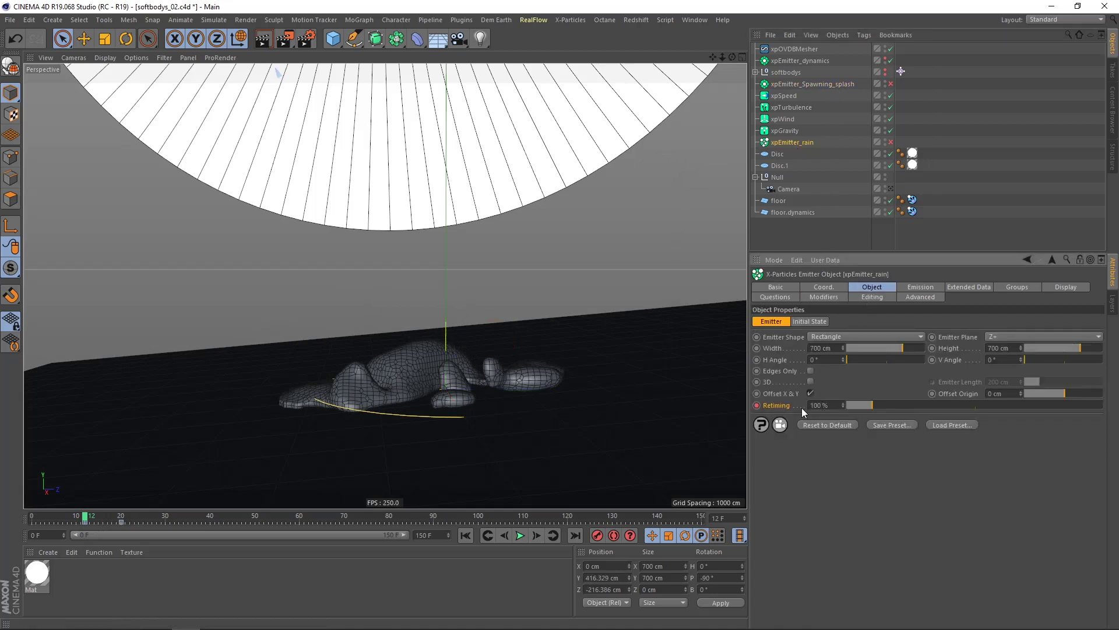
pyautogui.click(809, 62)
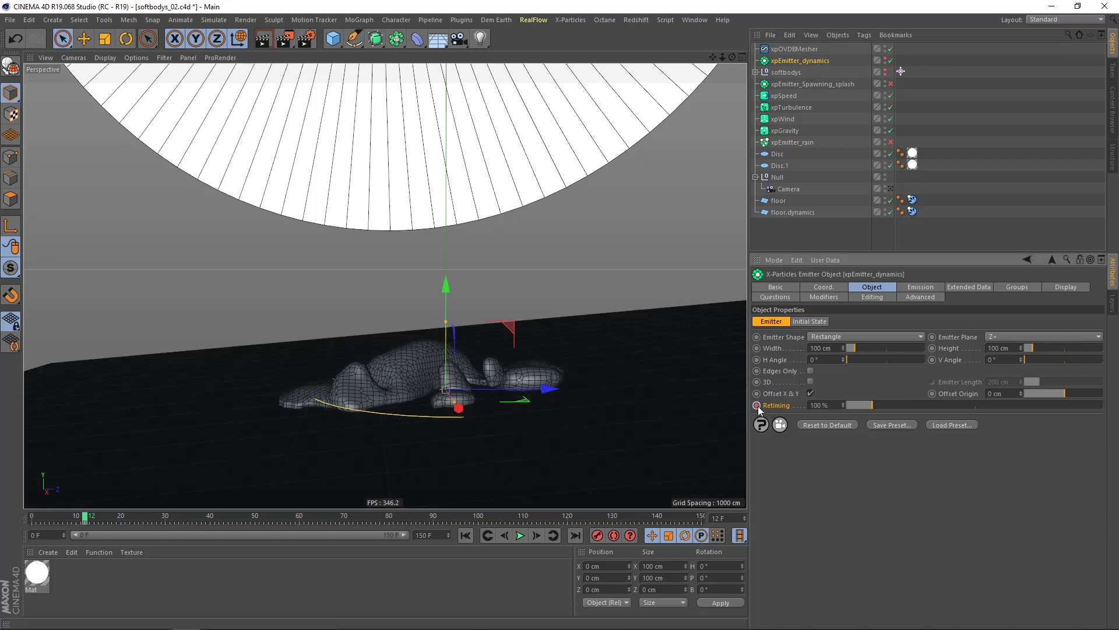
pyautogui.click(827, 83)
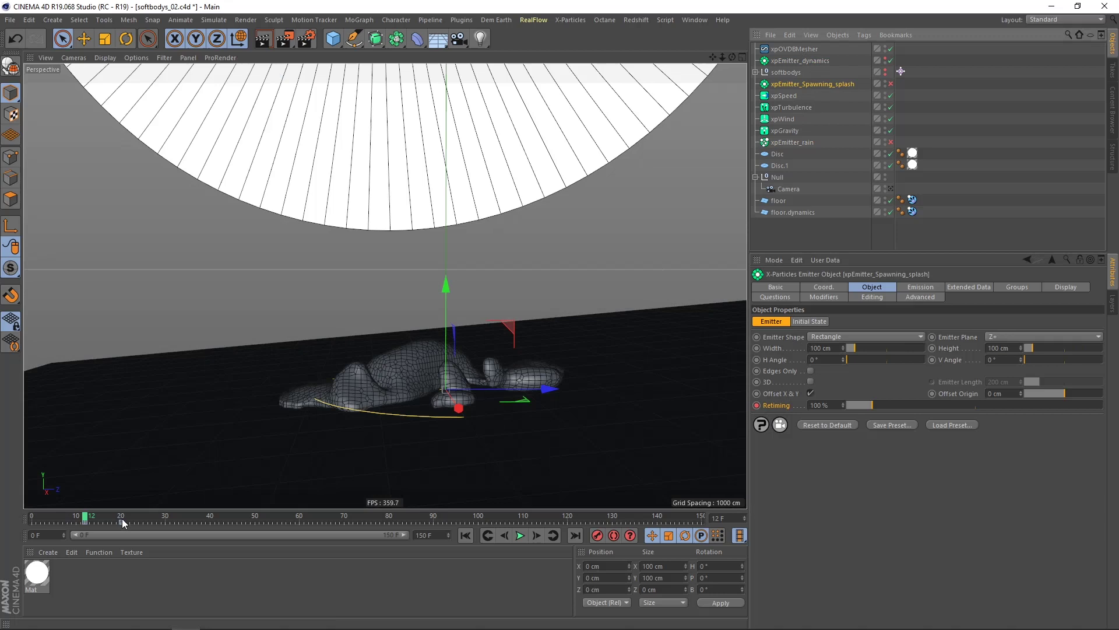
# - Set xpEmitter_dynamics' Retiming to 20% at frame 20 and keyframe it
pyautogui.click(121, 519)
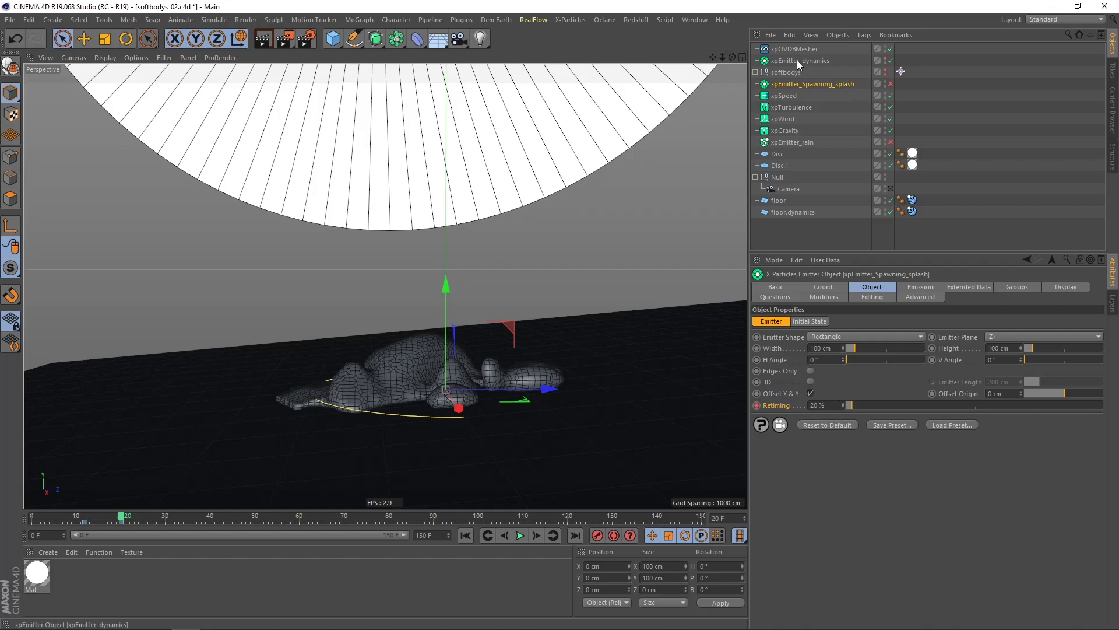
pyautogui.click(819, 63)
pyautogui.moveTo(831, 404); pyautogui.dragTo(796, 406)
pyautogui.write('20')
pyautogui.press('Return')
pyautogui.keyDown('ctrl'); pyautogui.click(757, 406); pyautogui.keyUp('ctrl')
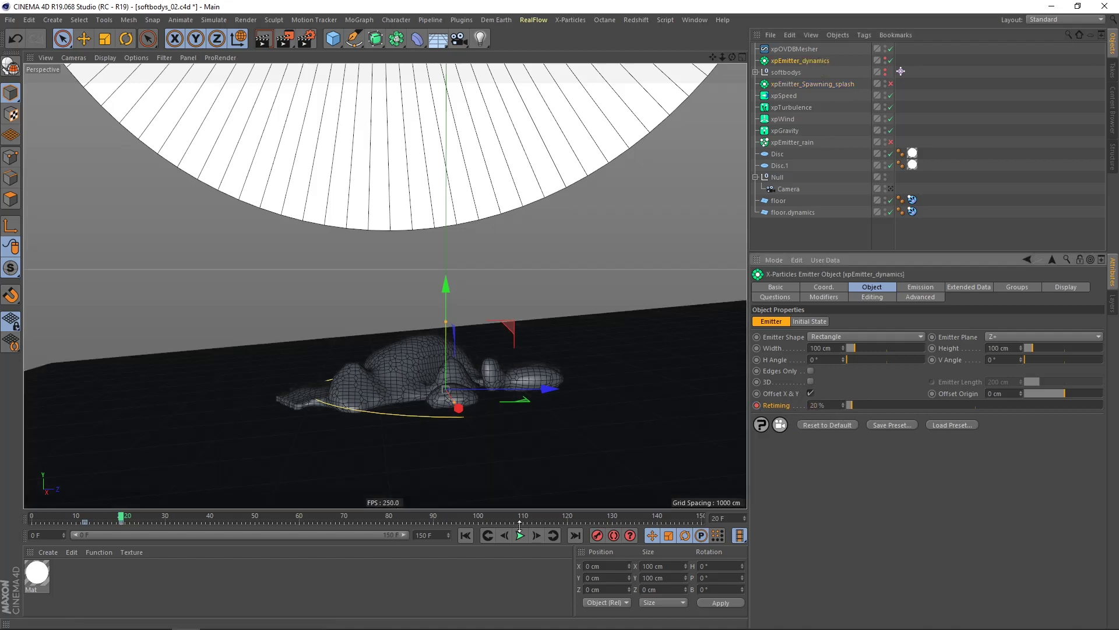
# - Replay the retimed simulation from the start to frame 8 and enable the splash and rain emitters
pyautogui.click(471, 533)
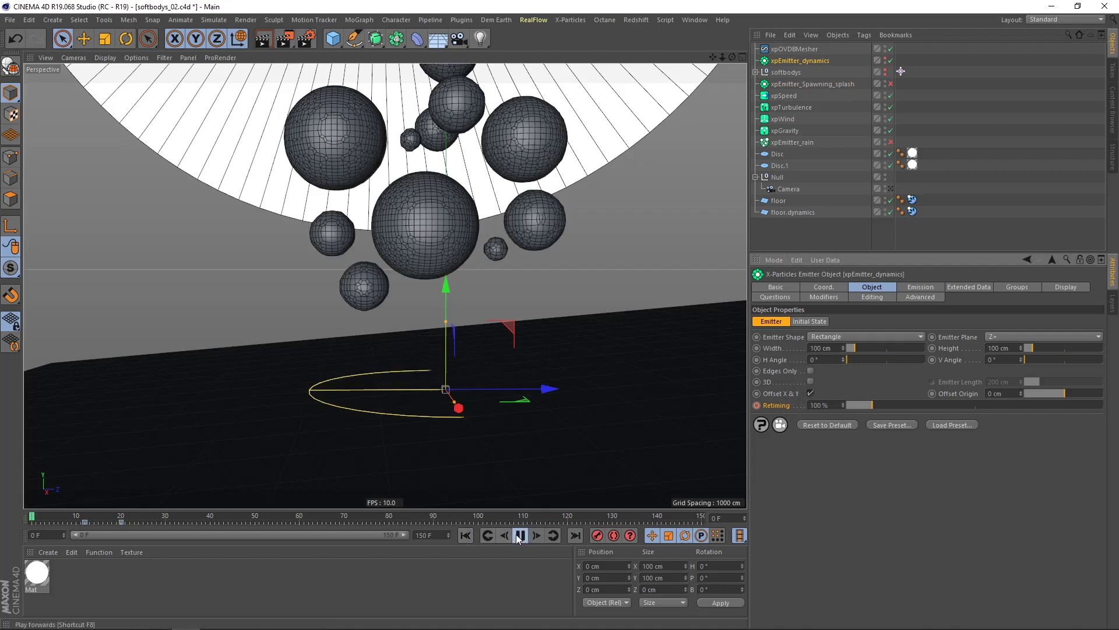
pyautogui.click(517, 535)
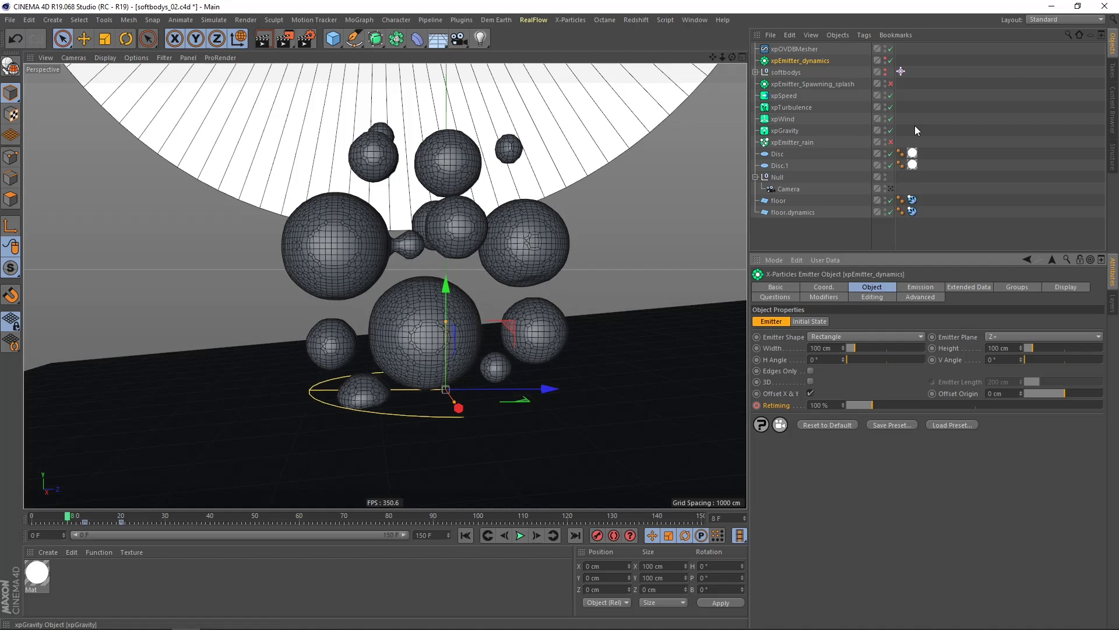
pyautogui.click(890, 85)
pyautogui.click(890, 142)
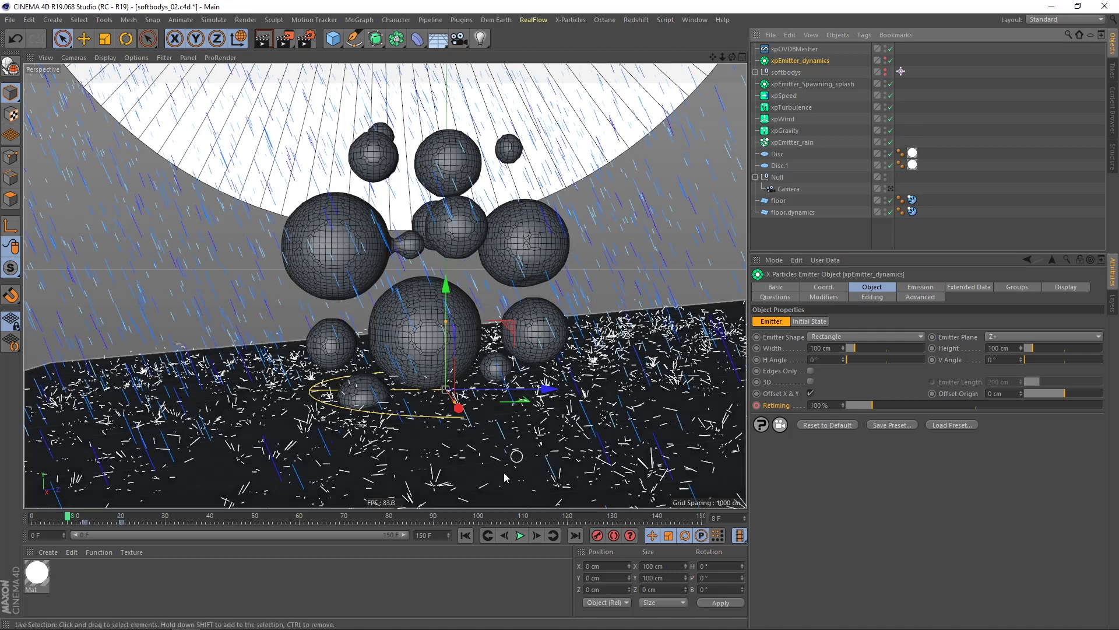
# - Return to the first frame and add an xpCache object to the scene
pyautogui.click(465, 535)
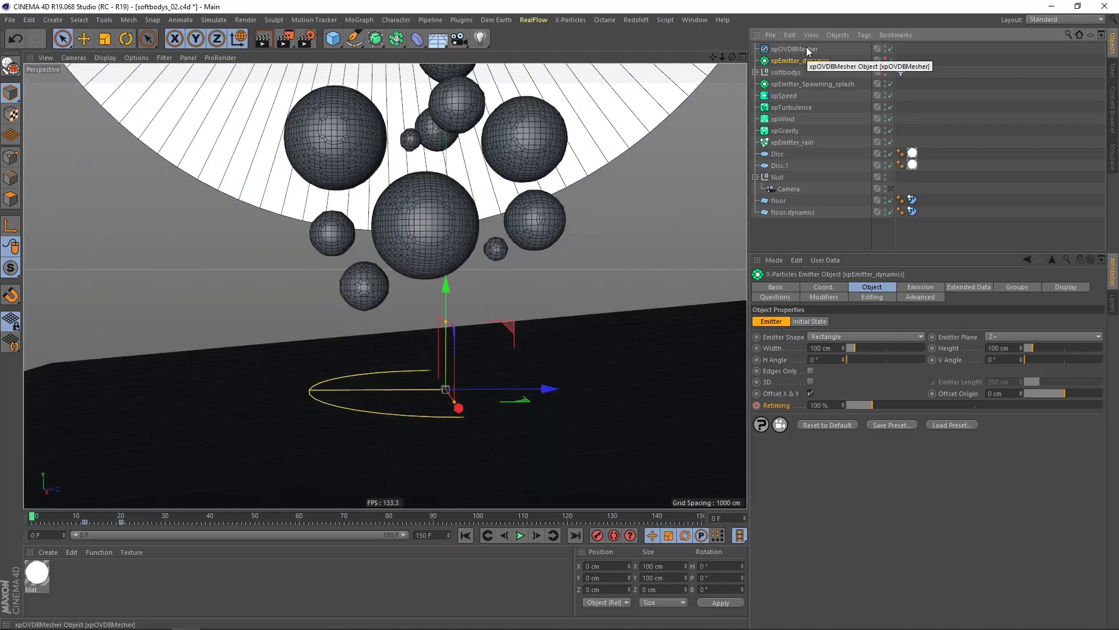
pyautogui.click(571, 20)
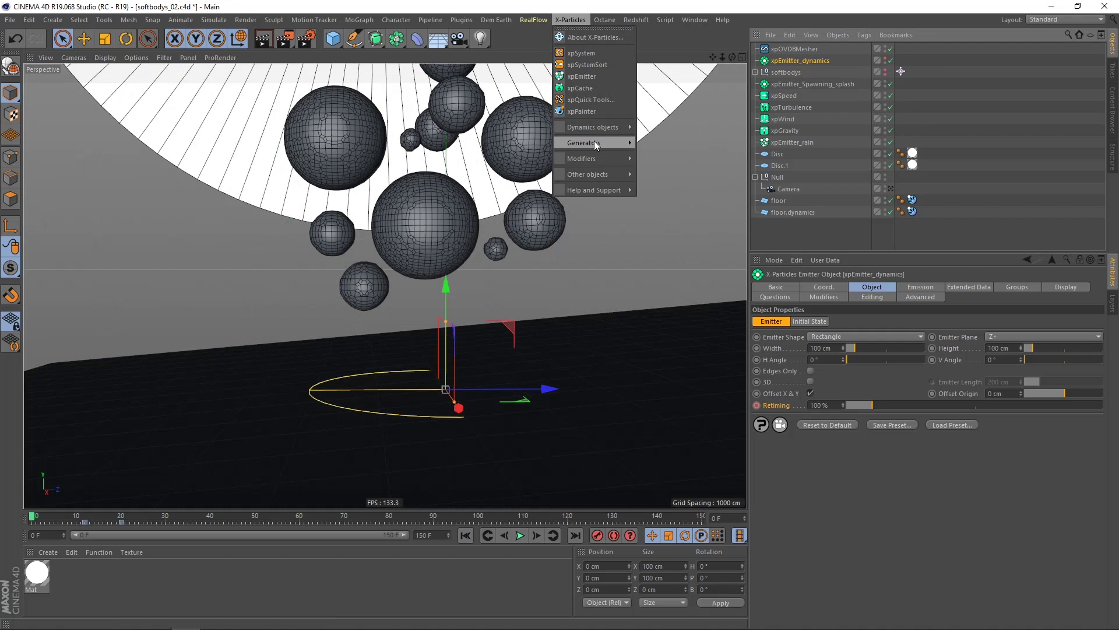
pyautogui.click(586, 89)
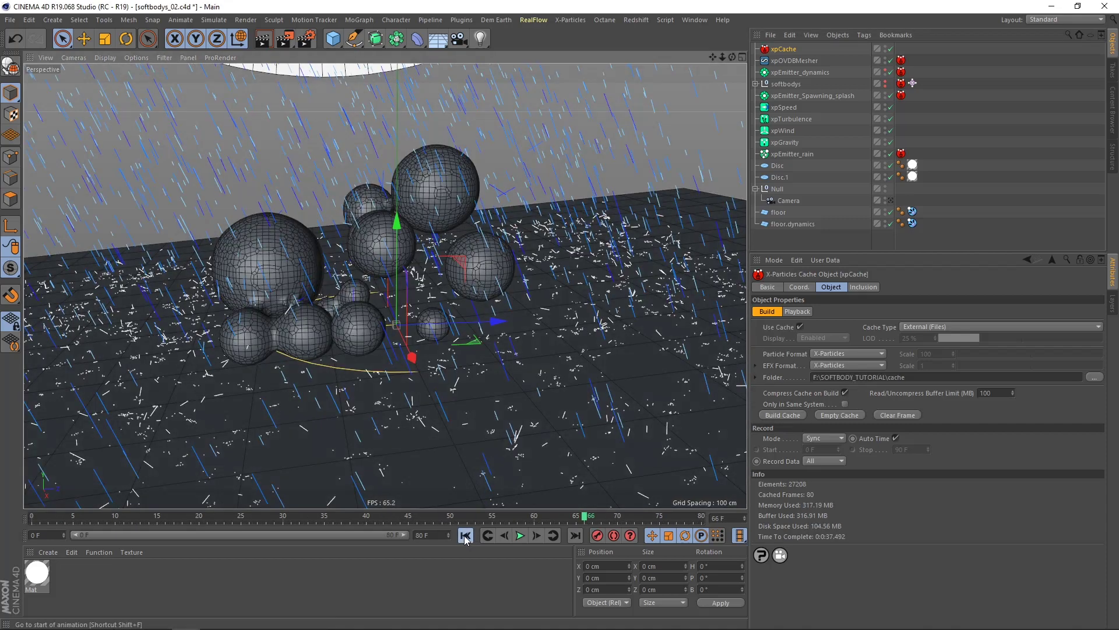
# - Play back the cached simulation with rain and splashes from the start and stop at frame 34
pyautogui.click(465, 535)
pyautogui.click(520, 535)
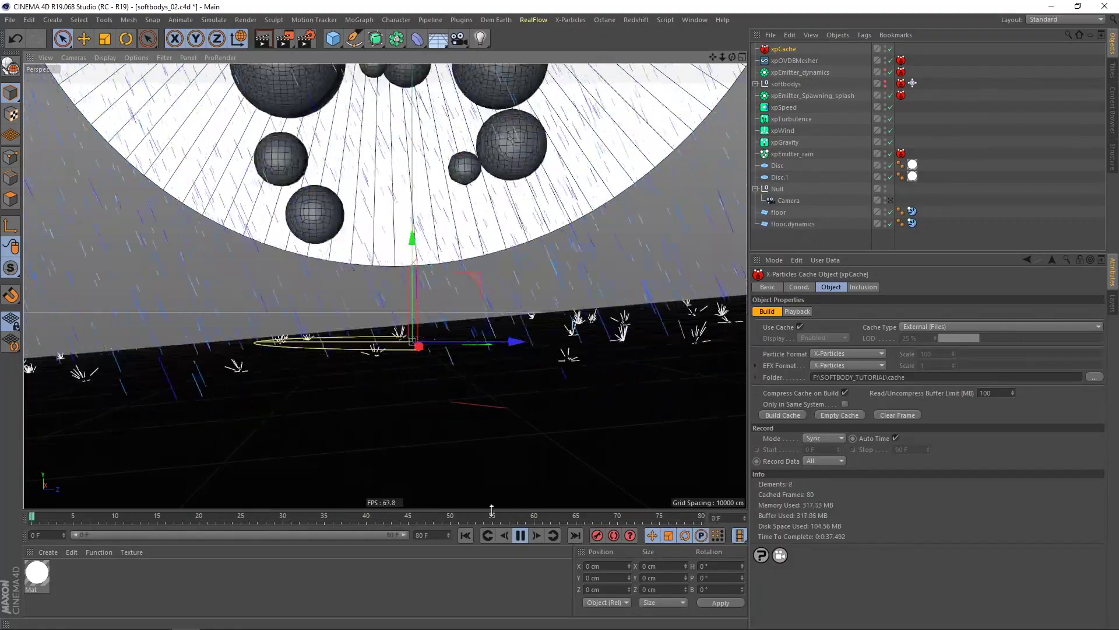
pyautogui.click(520, 535)
pyautogui.moveTo(194, 519); pyautogui.dragTo(58, 526)
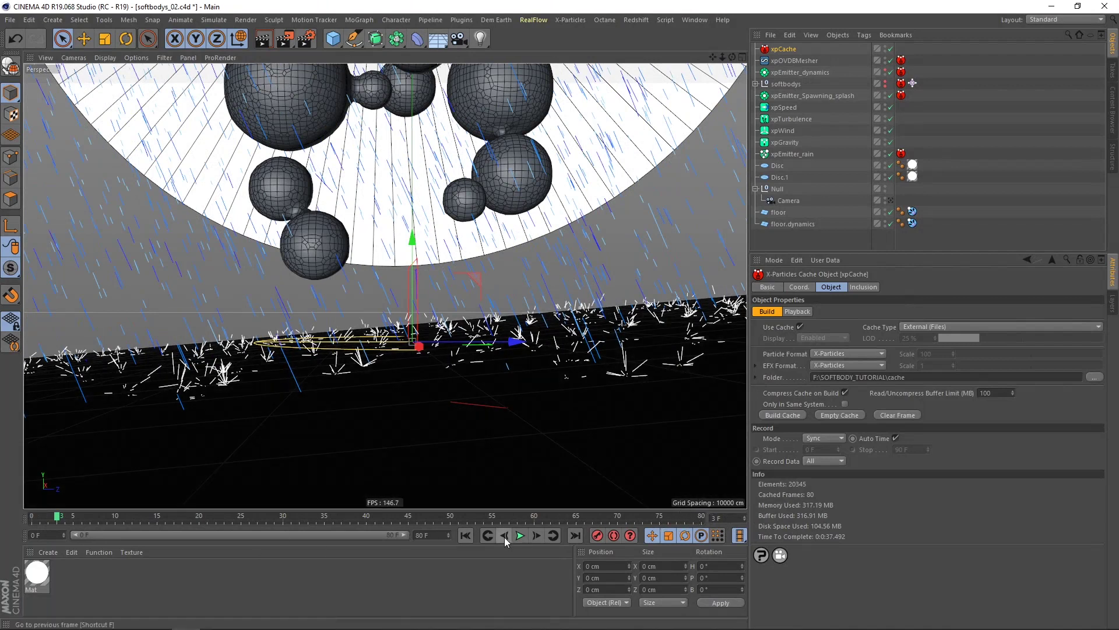
pyautogui.click(520, 535)
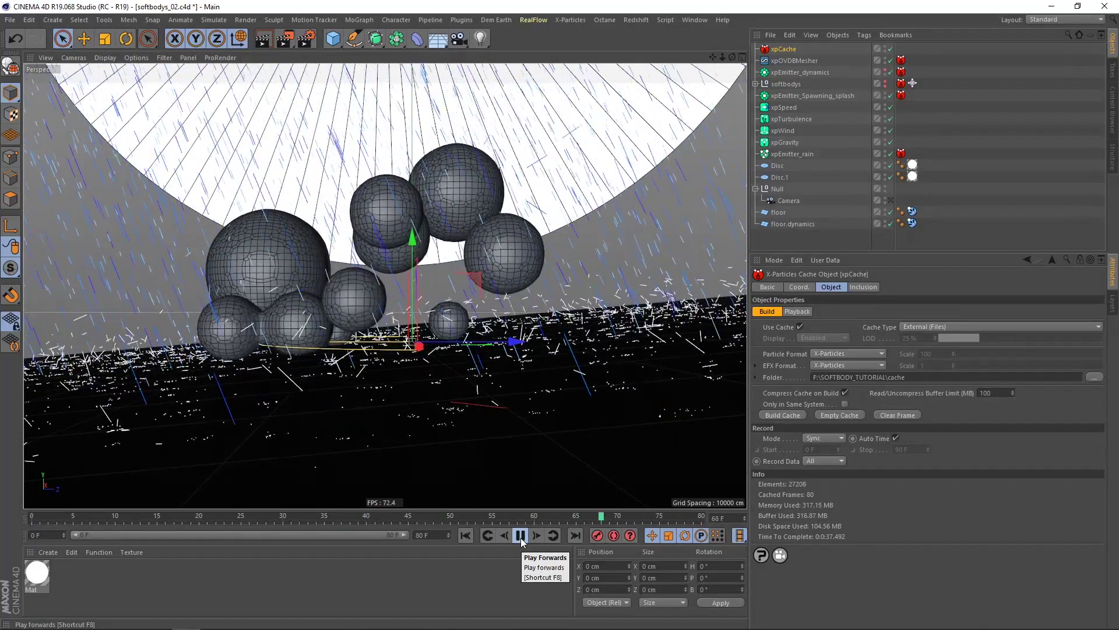
pyautogui.click(520, 537)
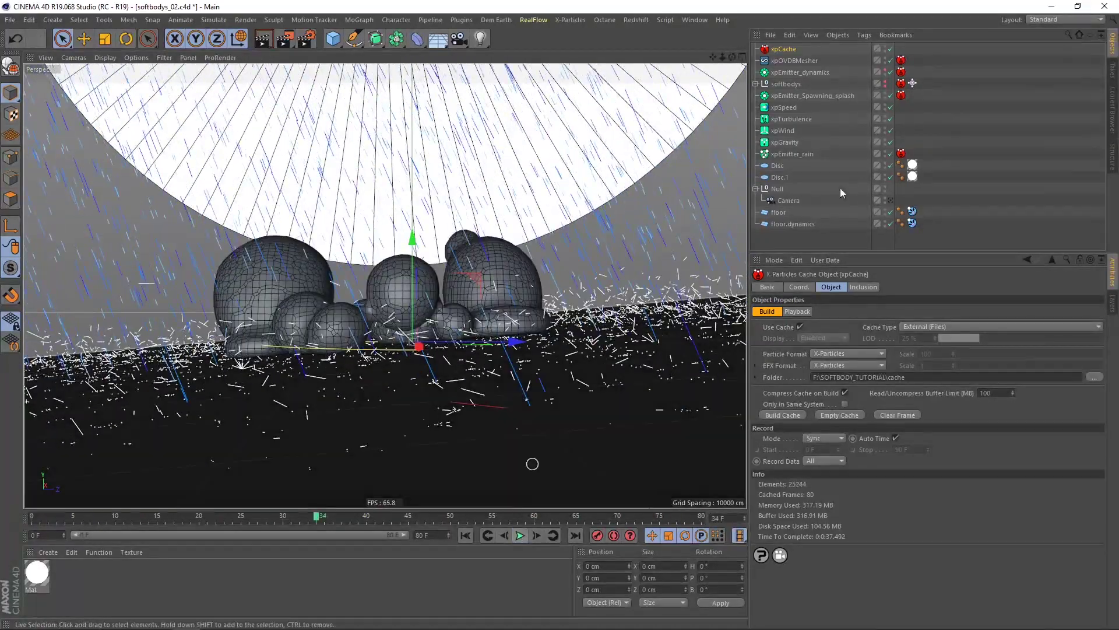
# - Examine the cached soft bodies up close from higher angles and scrub the animation back to frame 16
pyautogui.keyDown('alt'); pyautogui.moveTo(374, 302); pyautogui.dragTo(384, 281); pyautogui.keyUp('alt')
pyautogui.keyDown('alt'); pyautogui.moveTo(383, 281); pyautogui.dragTo(340, 265, button='right'); pyautogui.keyUp('alt')
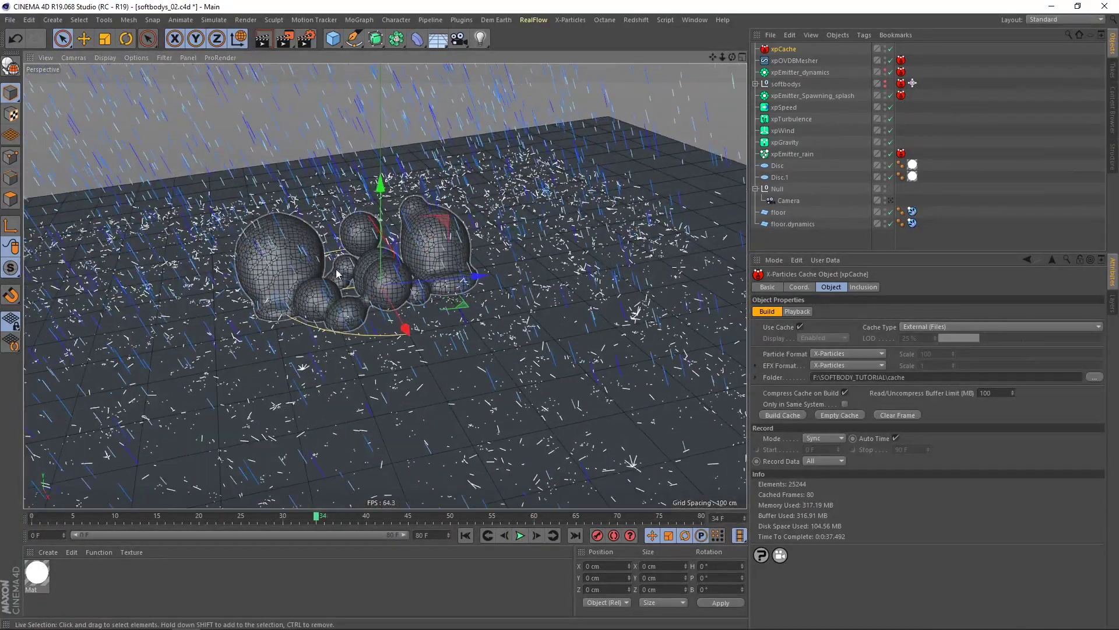
pyautogui.keyDown('alt'); pyautogui.moveTo(340, 266); pyautogui.dragTo(337, 314); pyautogui.keyUp('alt')
pyautogui.keyDown('alt'); pyautogui.moveTo(337, 314); pyautogui.dragTo(406, 264, button='right'); pyautogui.keyUp('alt')
pyautogui.keyDown('alt'); pyautogui.moveTo(347, 271); pyautogui.dragTo(353, 301); pyautogui.keyUp('alt')
pyautogui.moveTo(316, 517); pyautogui.dragTo(169, 542)
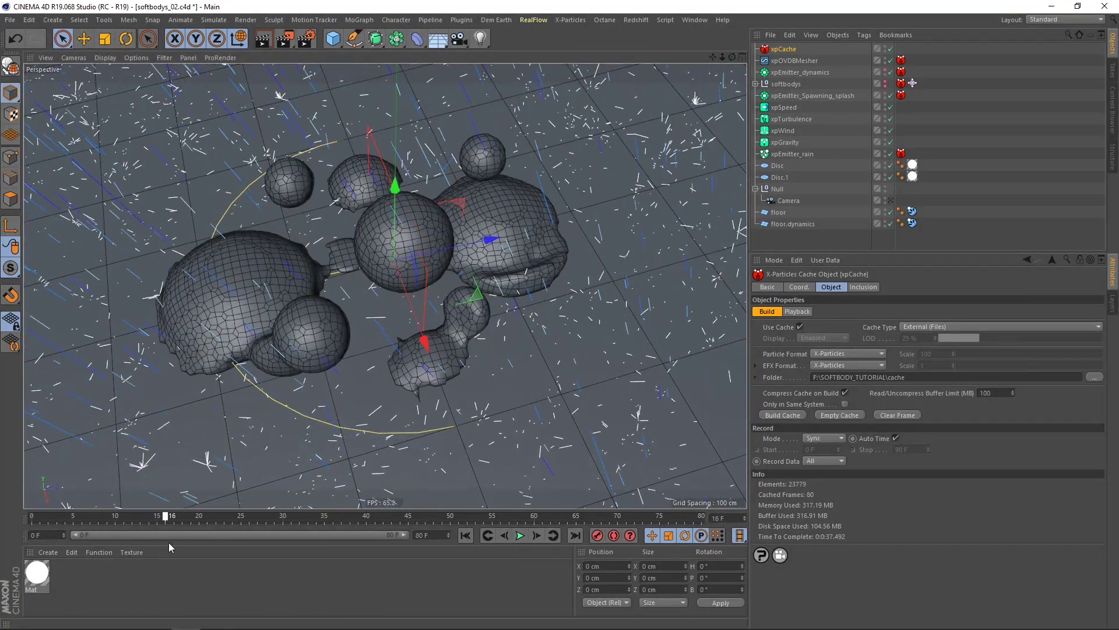
# - Play the cached animation to frame 39, then scrub back to frame 21 while examining the soft bodies from several angles
pyautogui.keyDown('alt'); pyautogui.moveTo(530, 278); pyautogui.dragTo(347, 264); pyautogui.keyUp('alt')
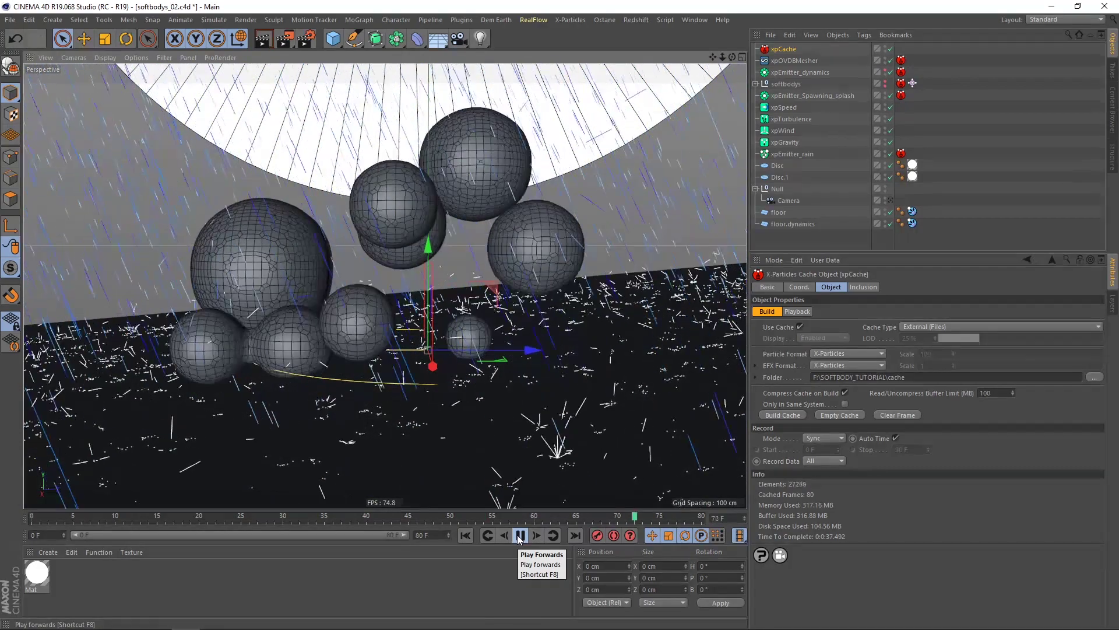
pyautogui.click(520, 535)
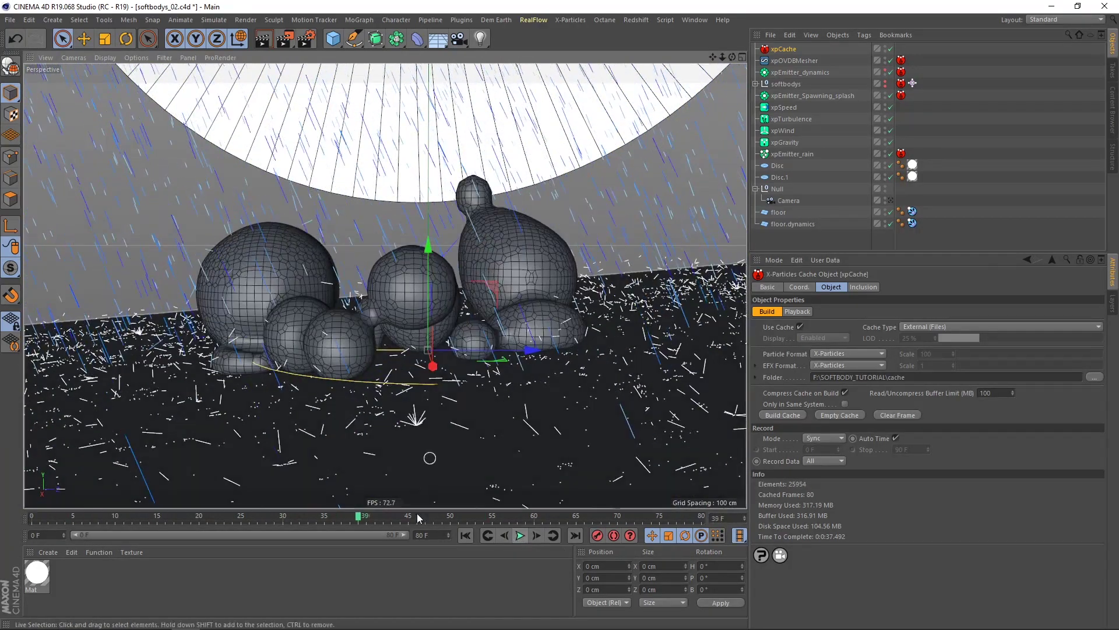
pyautogui.keyDown('alt'); pyautogui.moveTo(289, 304); pyautogui.dragTo(344, 339); pyautogui.keyUp('alt')
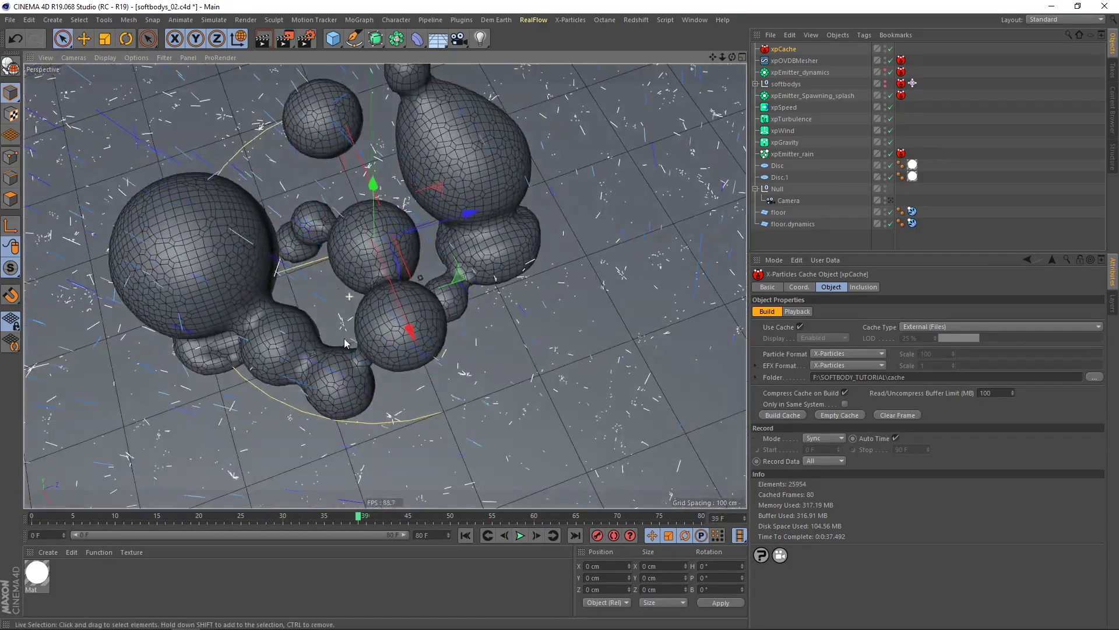
pyautogui.moveTo(298, 521); pyautogui.dragTo(173, 527)
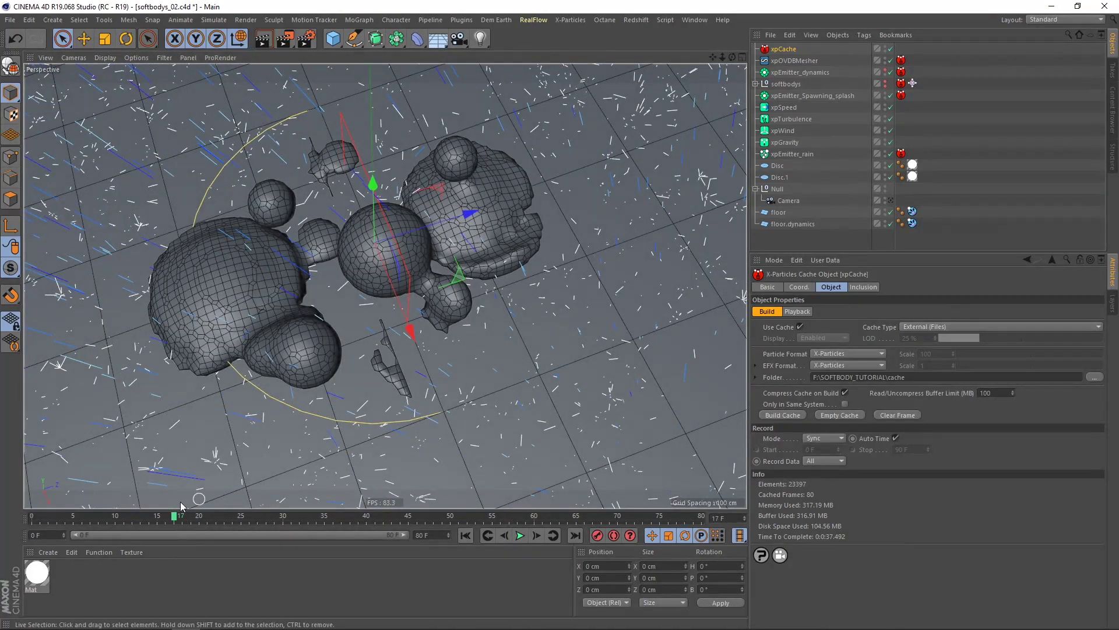
pyautogui.moveTo(173, 519); pyautogui.dragTo(207, 520)
pyautogui.keyDown('alt'); pyautogui.moveTo(411, 359); pyautogui.dragTo(393, 338); pyautogui.keyUp('alt')
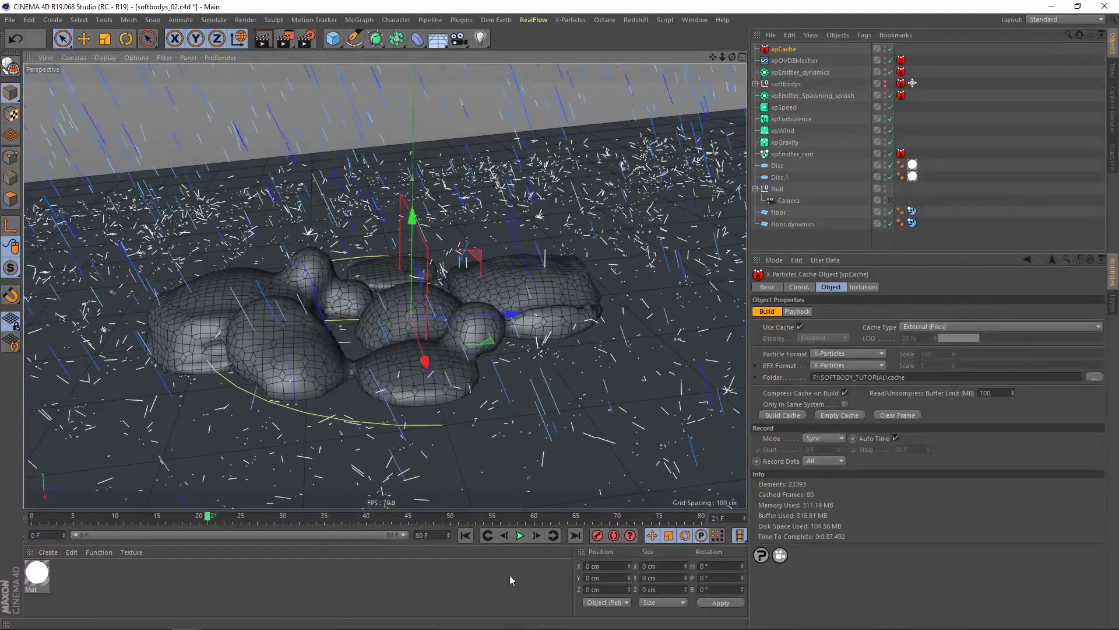
# - Replay the cached simulation from the first frame at low and raised viewing angles and stop it at frame 46
pyautogui.click(465, 535)
pyautogui.click(520, 535)
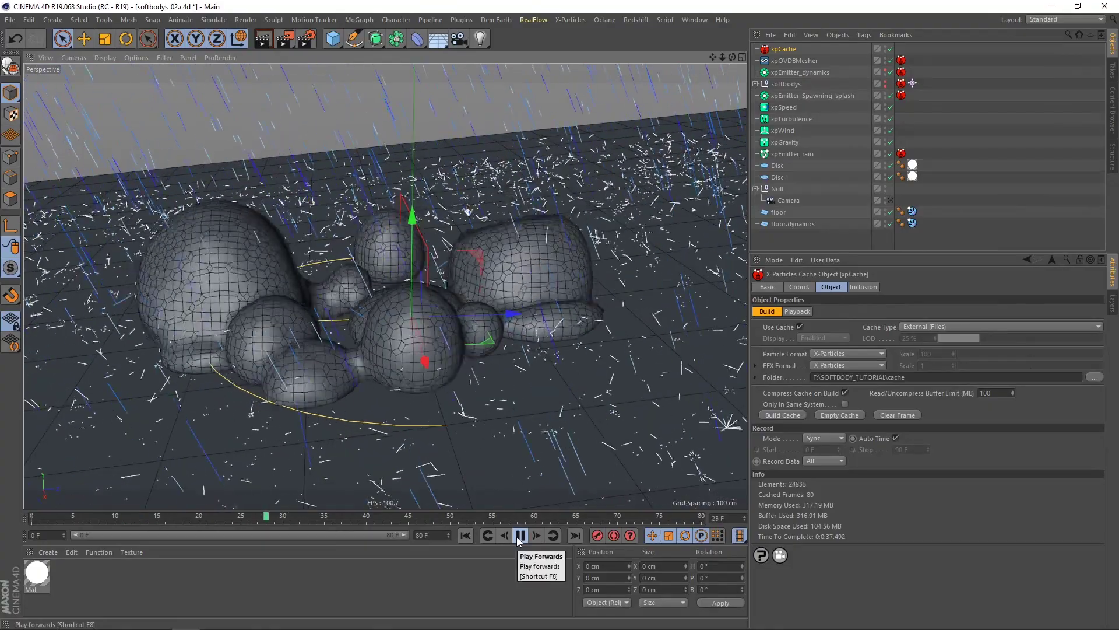
pyautogui.keyDown('alt'); pyautogui.moveTo(380, 411); pyautogui.dragTo(380, 388); pyautogui.keyUp('alt')
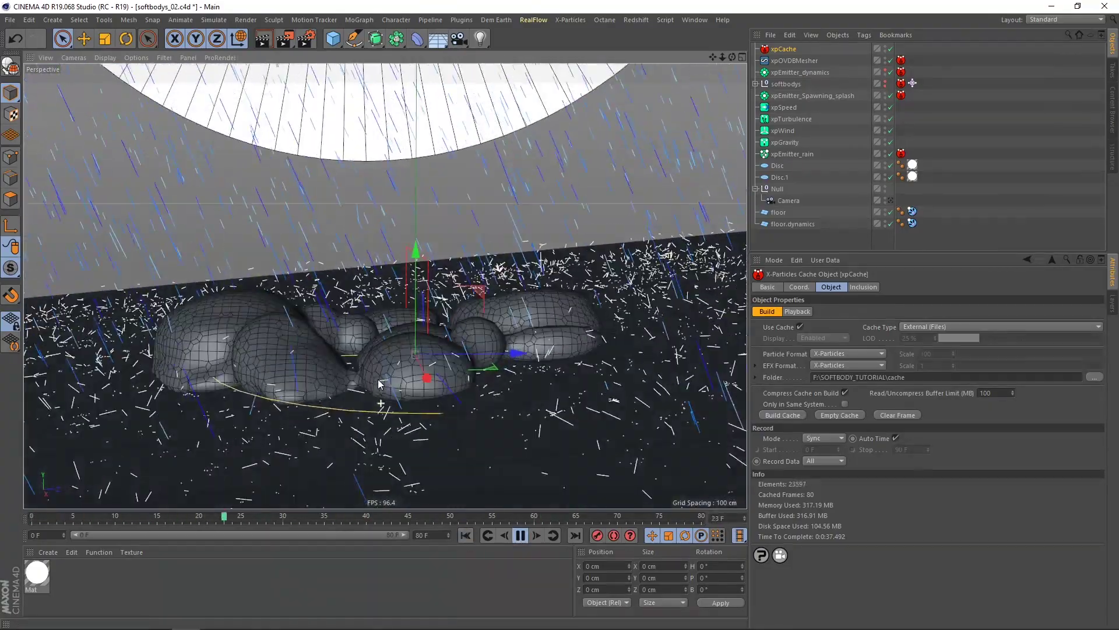
pyautogui.click(465, 540)
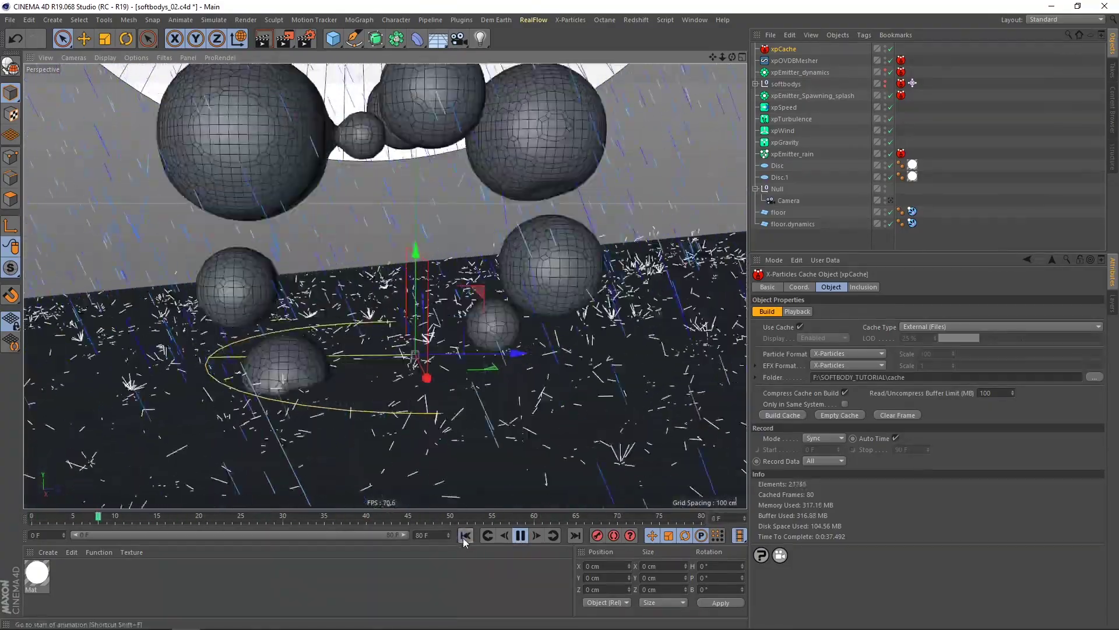
pyautogui.click(520, 538)
pyautogui.keyDown('alt'); pyautogui.moveTo(382, 262); pyautogui.dragTo(471, 307); pyautogui.keyUp('alt')
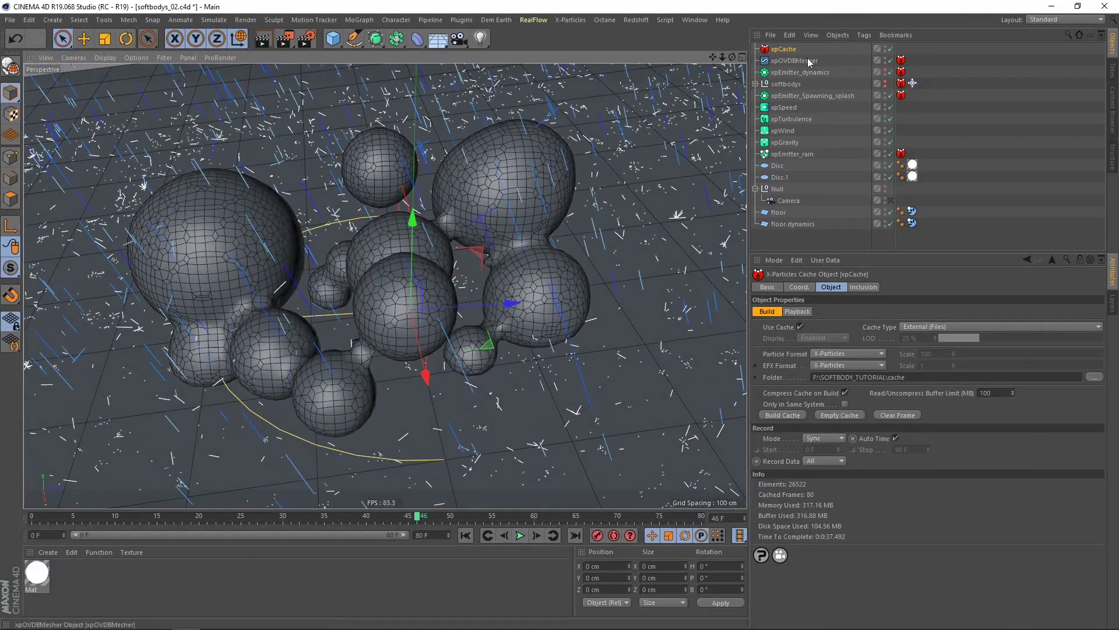
# - Add a Subdivision Surface object and place it directly above the xpOVDBMesher in the object list
pyautogui.click(379, 42)
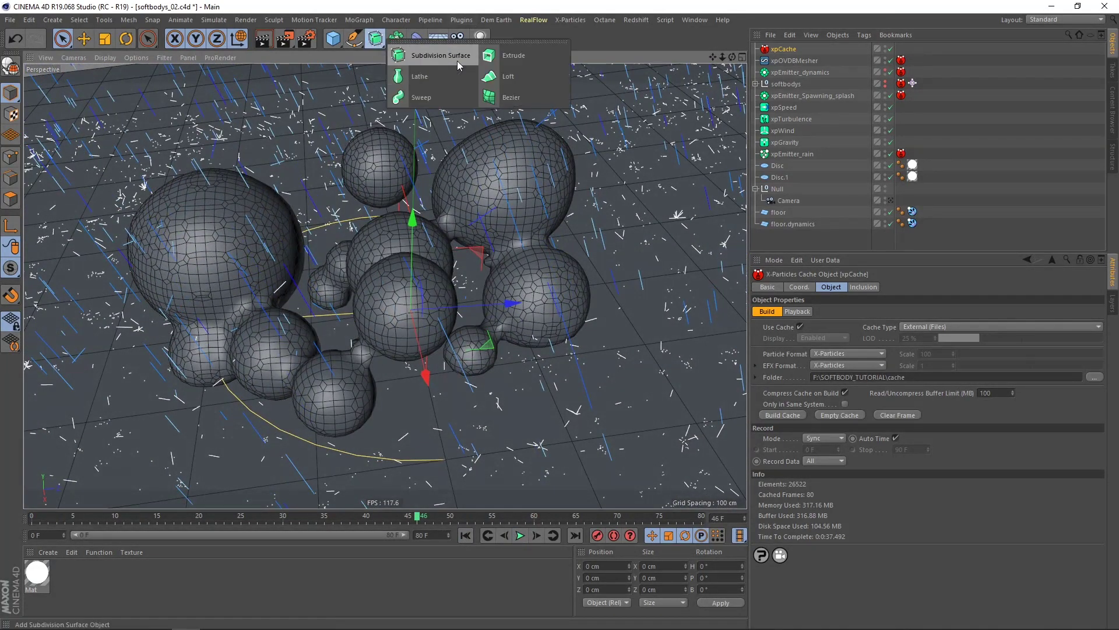
pyautogui.click(424, 63)
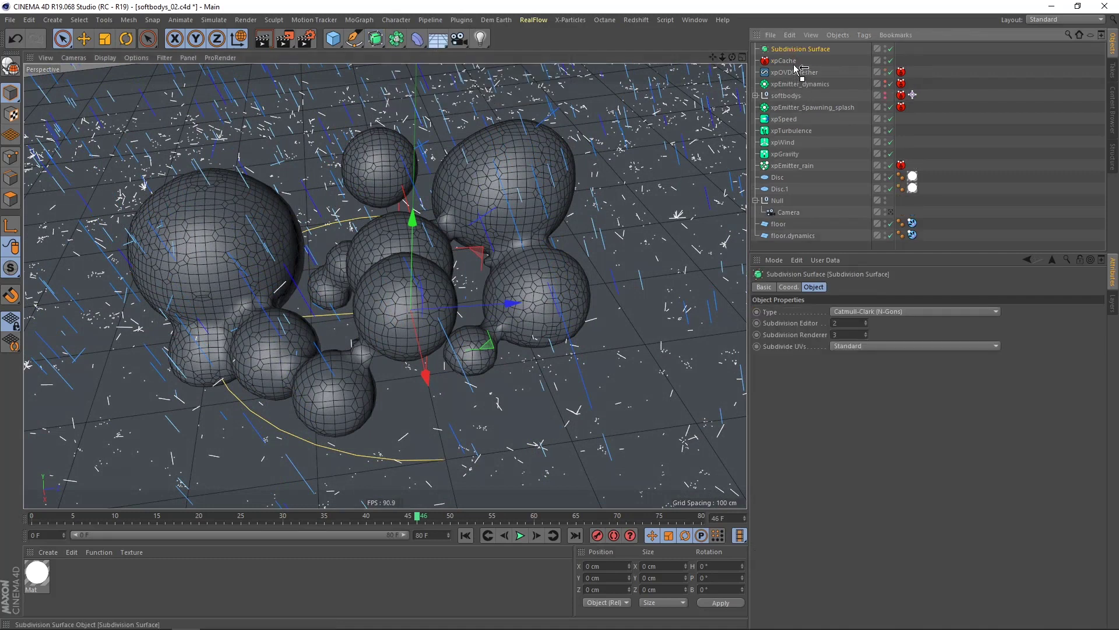
pyautogui.click(786, 74)
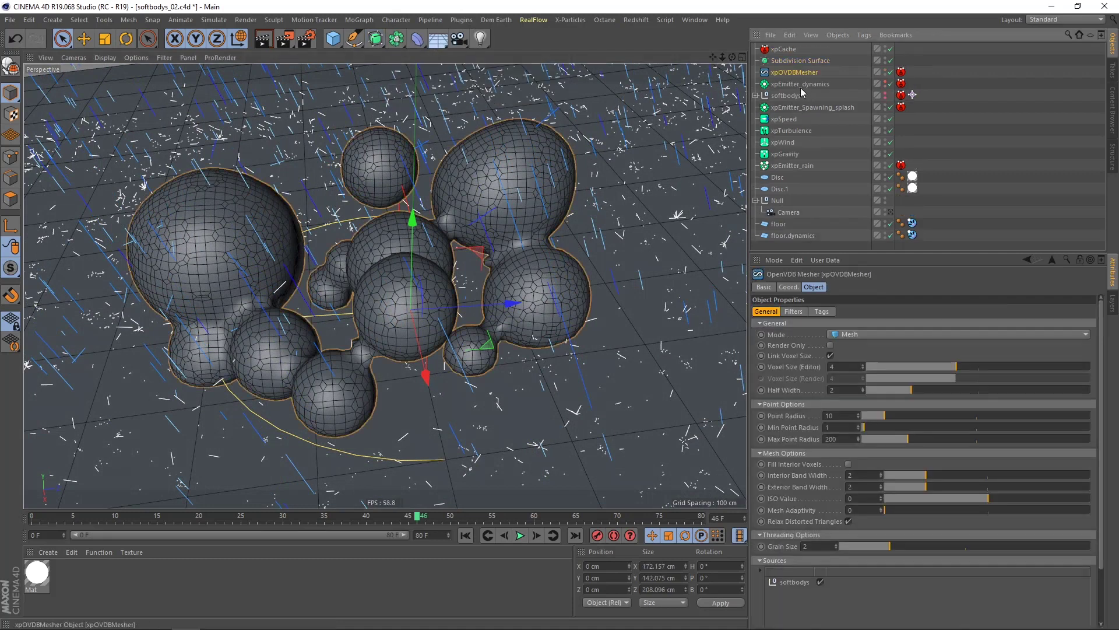
# - Turn on Use Filters for the xpOVDBMesher and delete the Subdivision Surface object
pyautogui.click(794, 312)
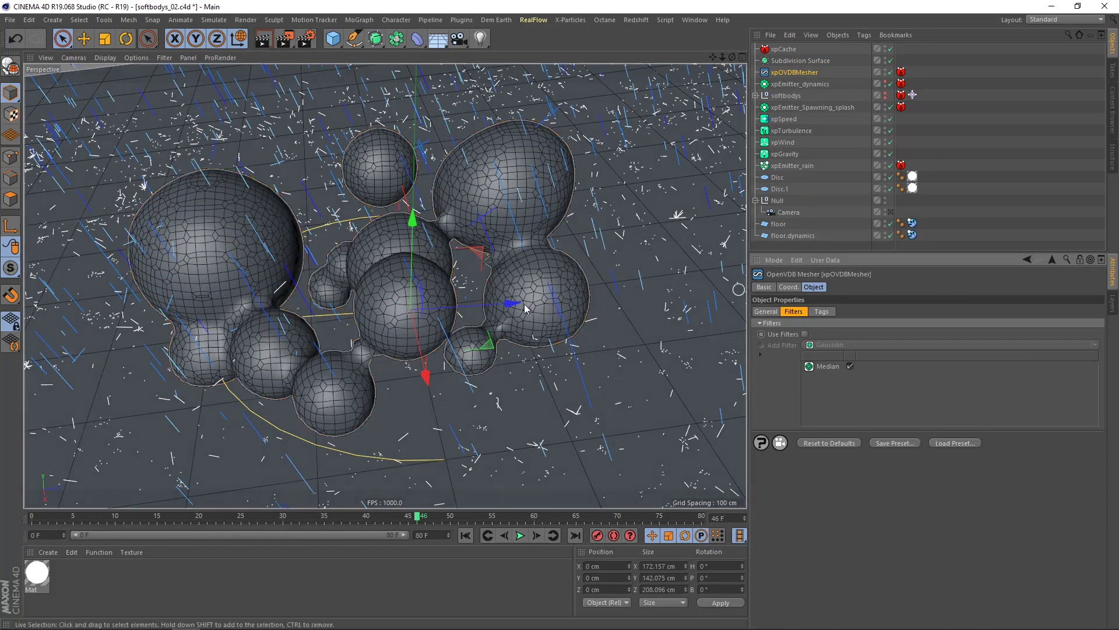
pyautogui.click(804, 334)
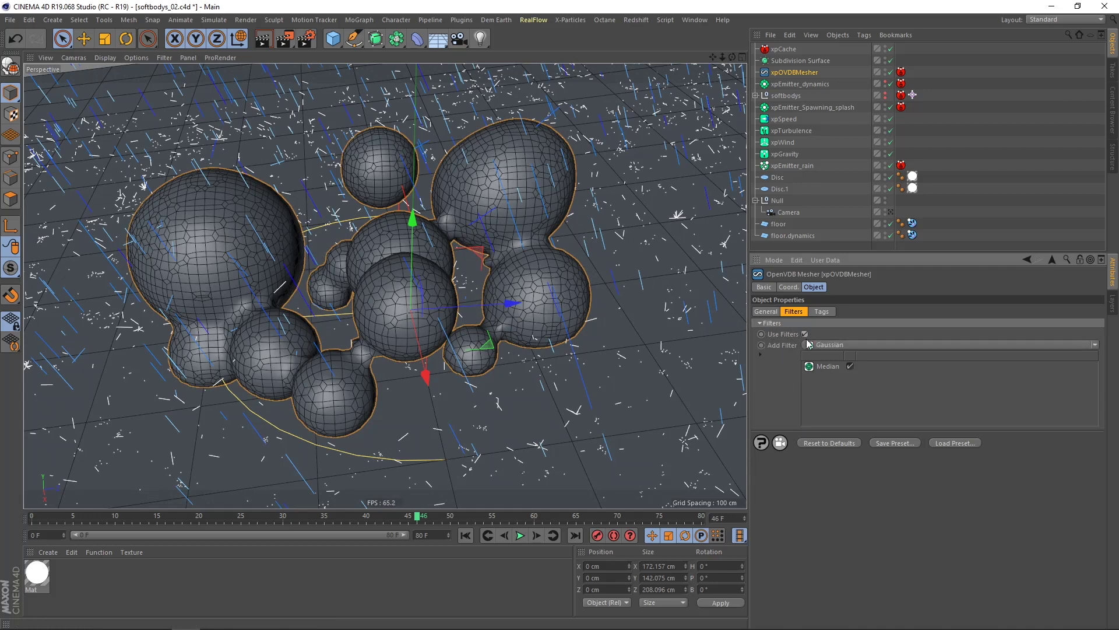
pyautogui.click(793, 61)
pyautogui.press('Delete')
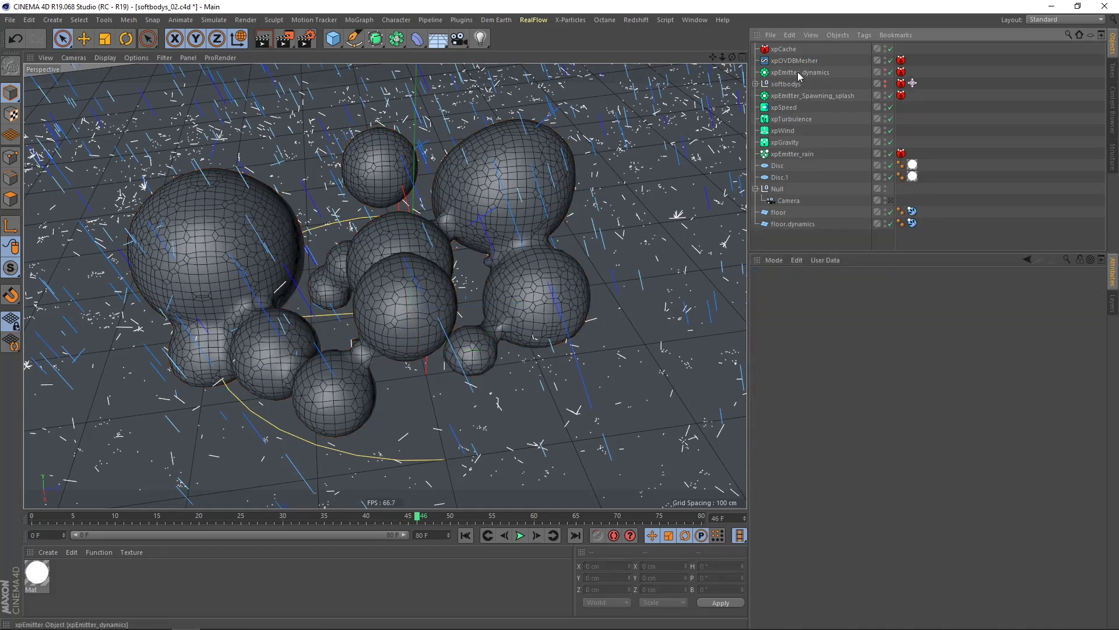
pyautogui.click(798, 76)
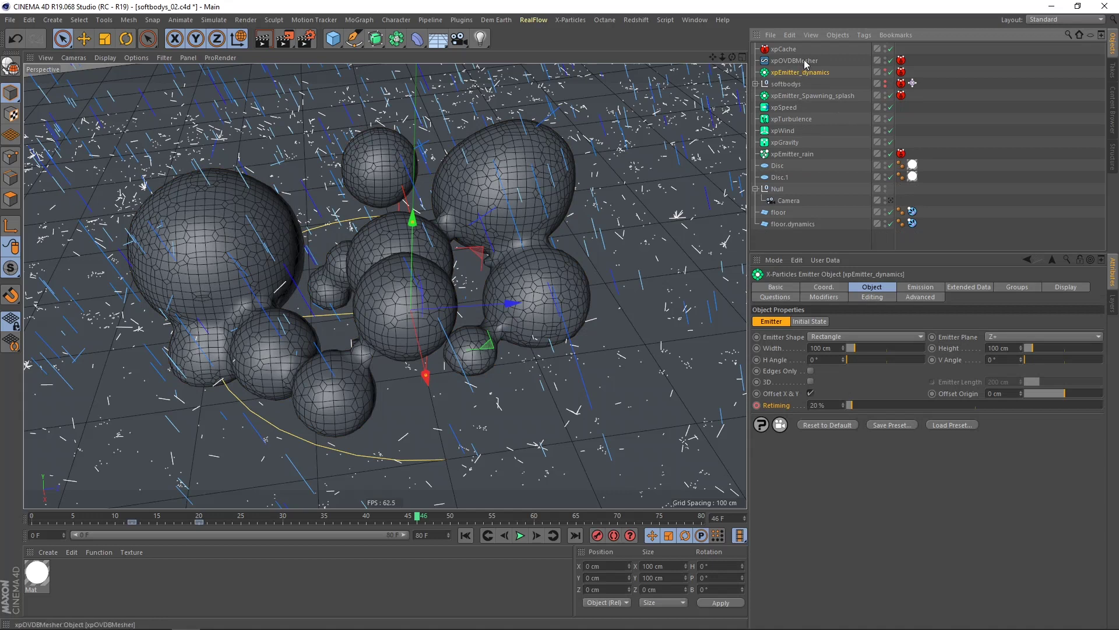
pyautogui.click(802, 61)
pyautogui.click(805, 335)
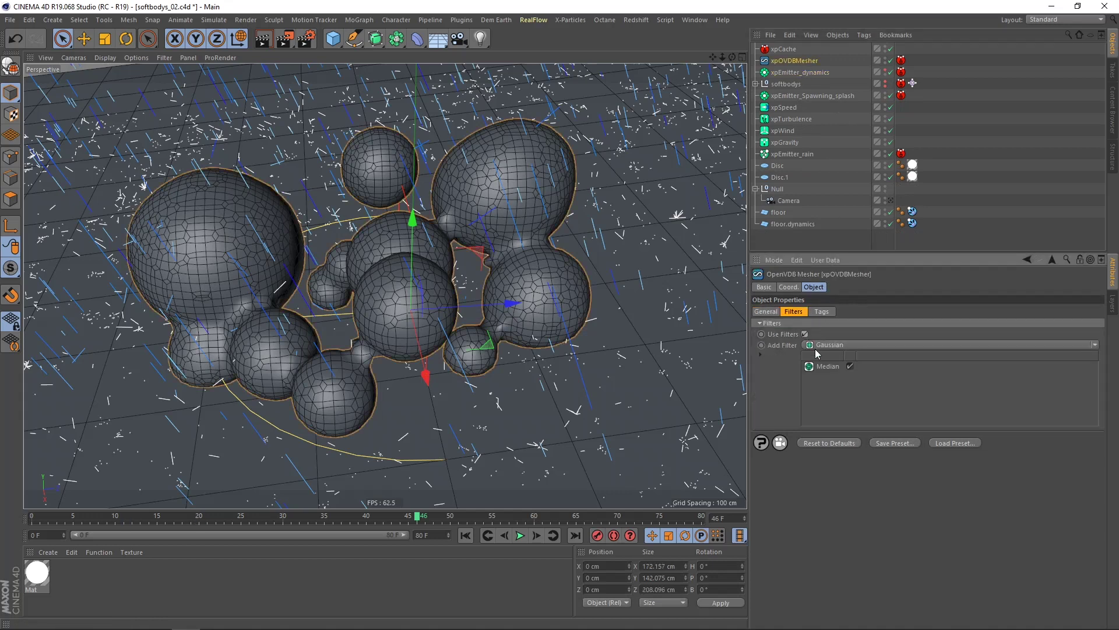
# - Delete the cache tags from the mesher, the softbodys group and the three particle emitters
pyautogui.moveTo(900, 153); pyautogui.dragTo(901, 141)
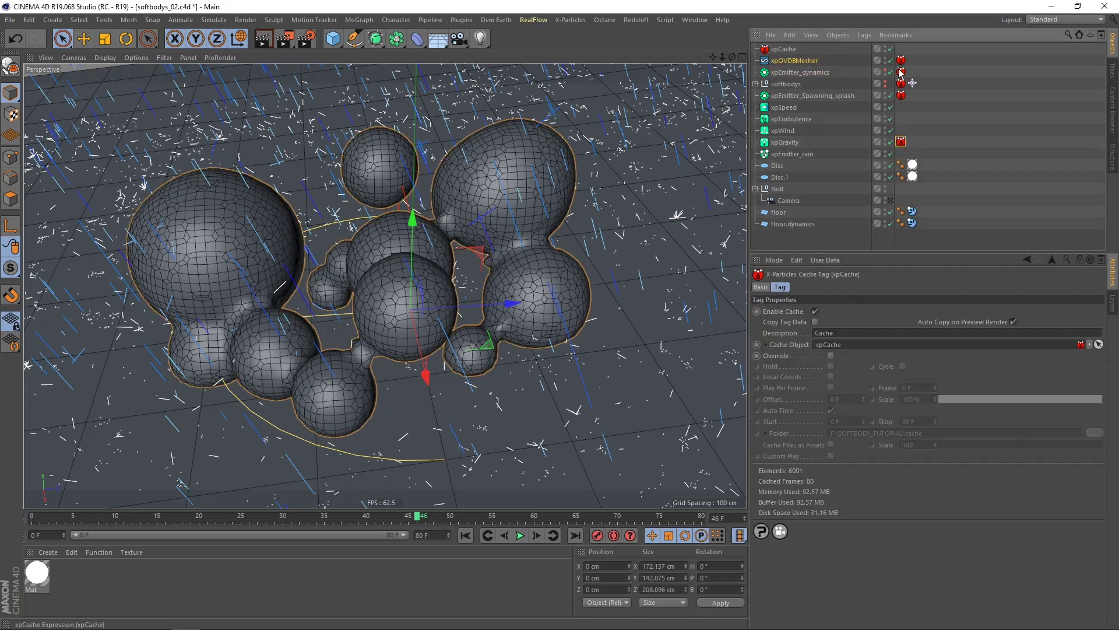
pyautogui.press('Delete')
pyautogui.click(902, 142)
pyautogui.keyDown('shift'); pyautogui.click(903, 73); pyautogui.keyUp('shift')
pyautogui.press('Delete')
# - Toggle the xpOVDBMesher's filters off and back on to compare the mesh smoothing
pyautogui.click(809, 62)
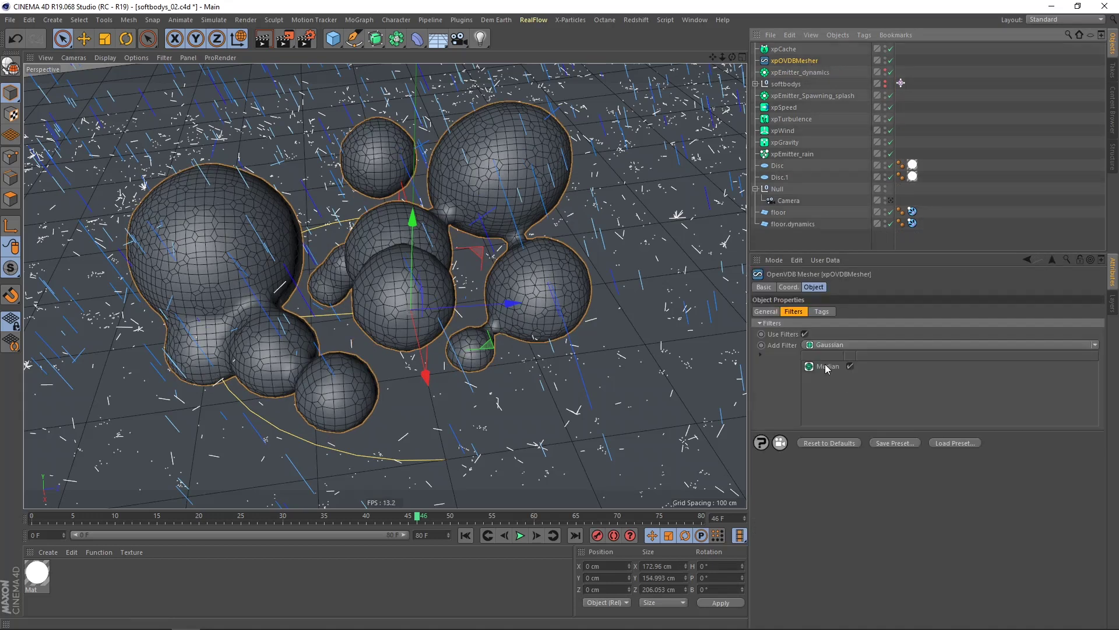
pyautogui.click(806, 334)
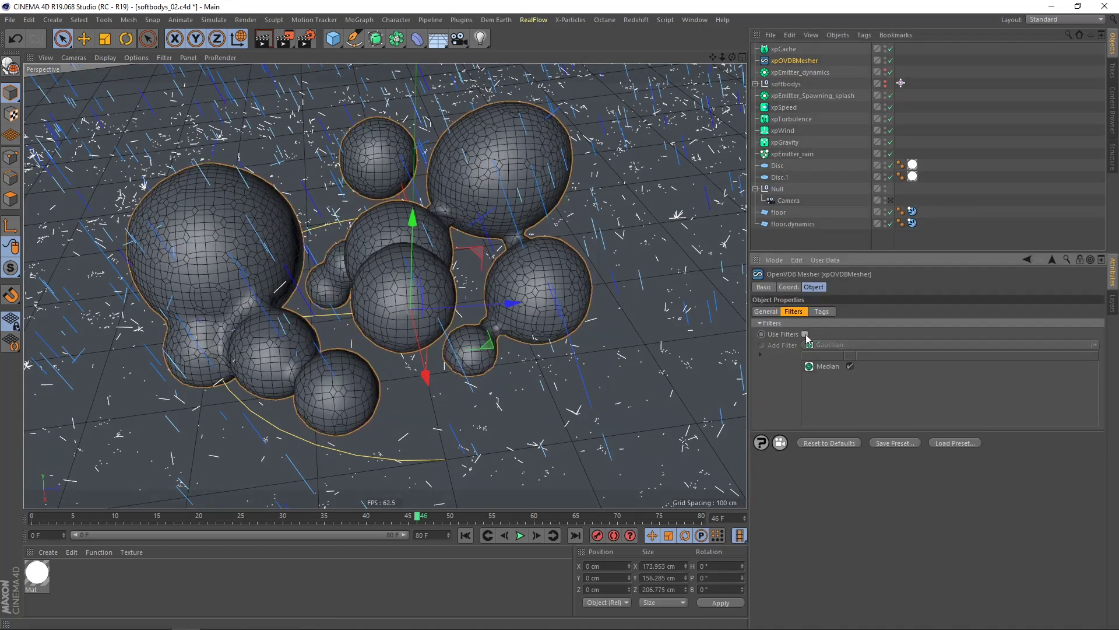
pyautogui.click(806, 334)
# - Rebuild the simulation cache with xpCache and play it back from the start to frame 31
pyautogui.click(782, 49)
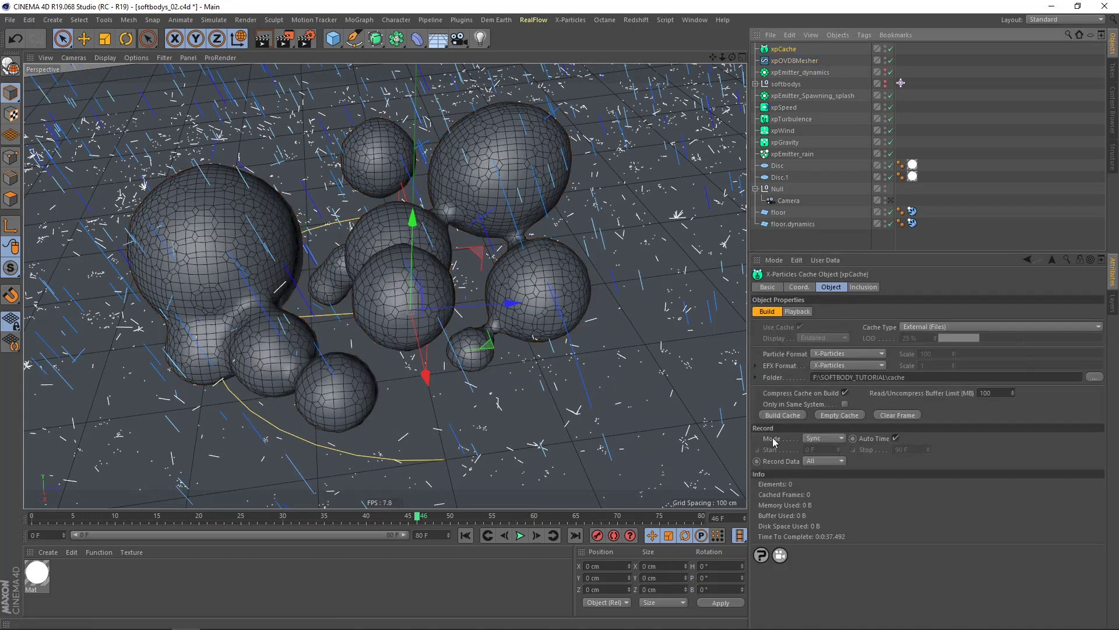
pyautogui.click(784, 415)
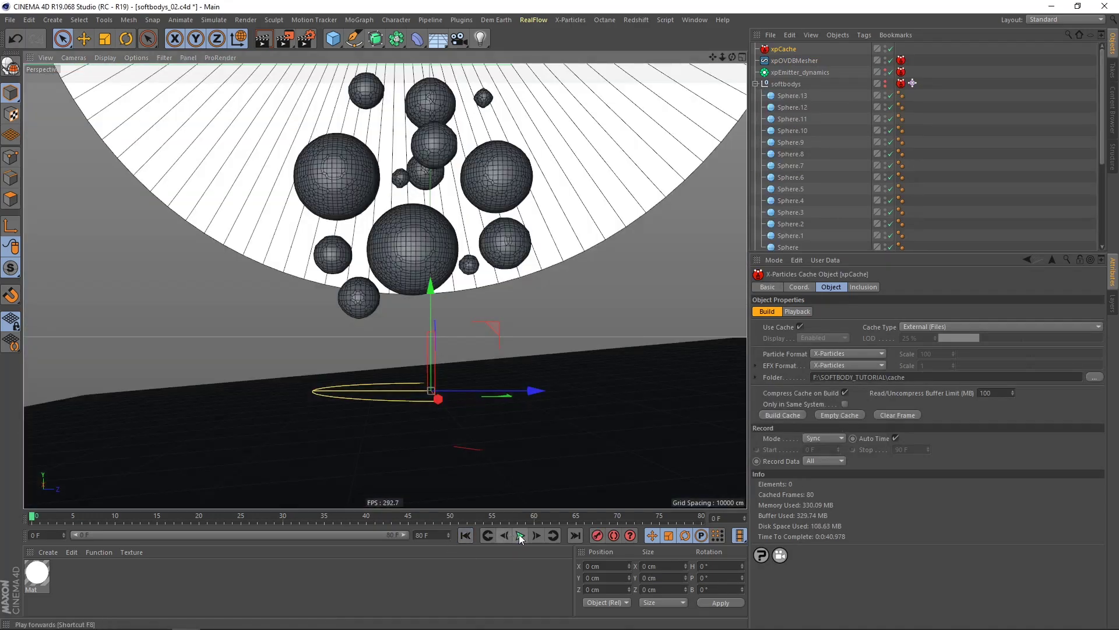
pyautogui.click(520, 536)
pyautogui.click(520, 535)
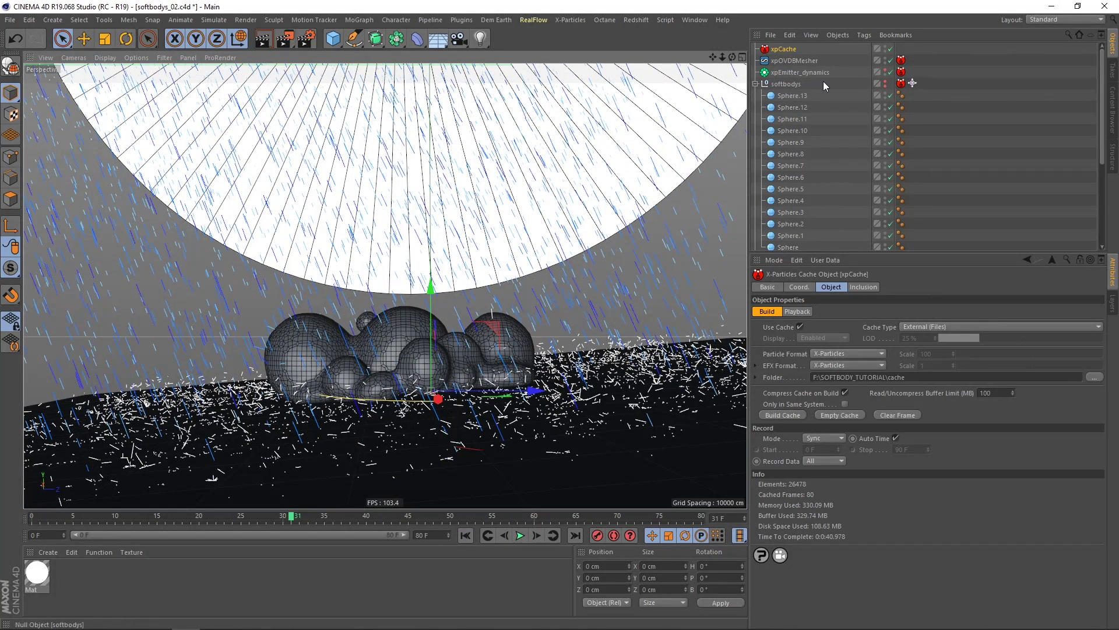
# - Open the softbodys dynamics tag settings and inspect the soft bodies up close at frame 43
pyautogui.click(912, 84)
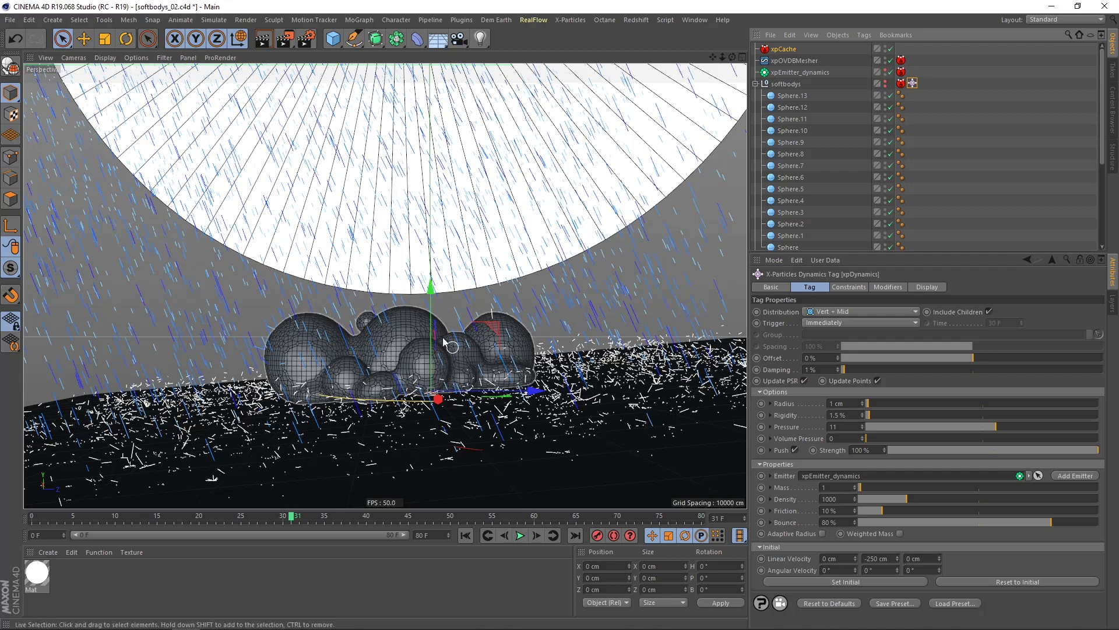
pyautogui.click(520, 535)
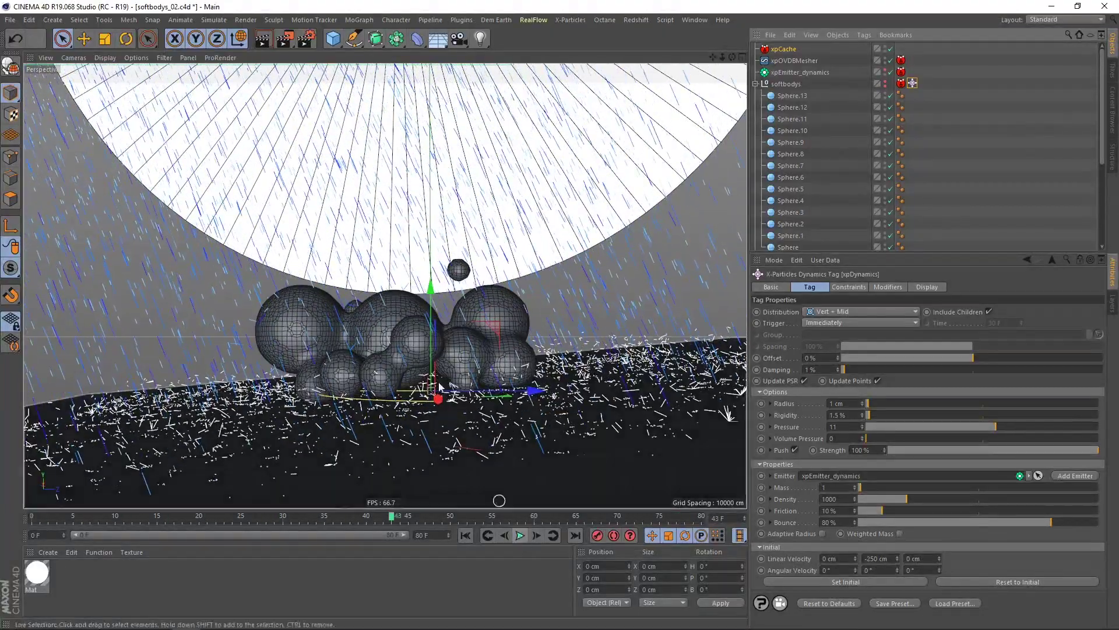
pyautogui.keyDown('alt'); pyautogui.moveTo(401, 349); pyautogui.dragTo(392, 371); pyautogui.keyUp('alt')
pyautogui.keyDown('alt'); pyautogui.moveTo(412, 352); pyautogui.dragTo(429, 326); pyautogui.keyUp('alt')
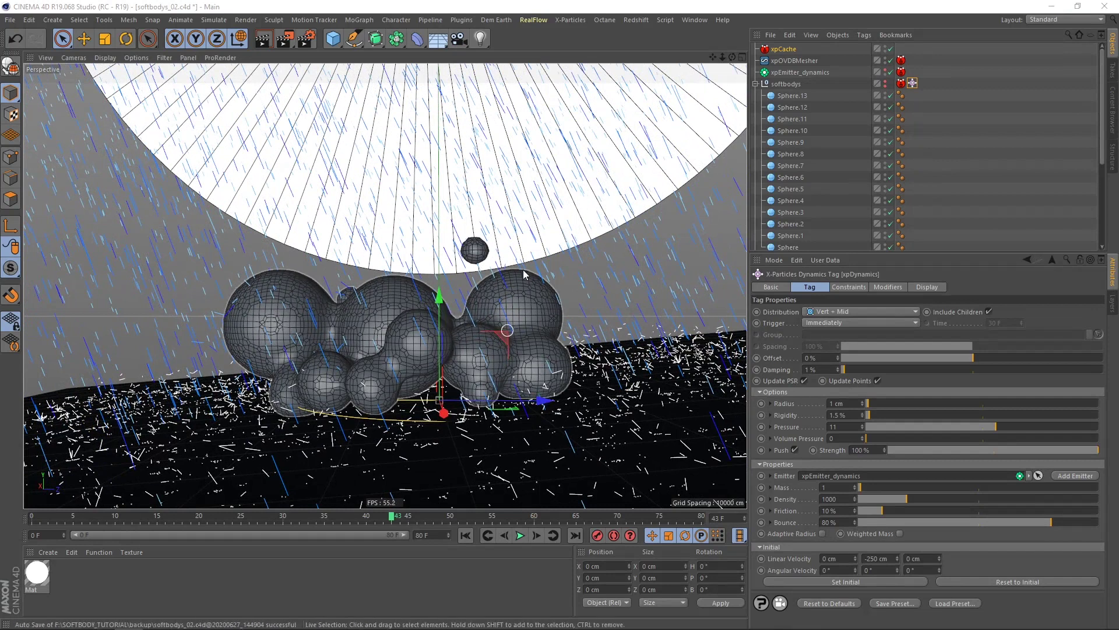
# - Open the Octane Live Viewer, dock it beside the viewport and widen its pane
pyautogui.click(604, 22)
pyautogui.click(616, 49)
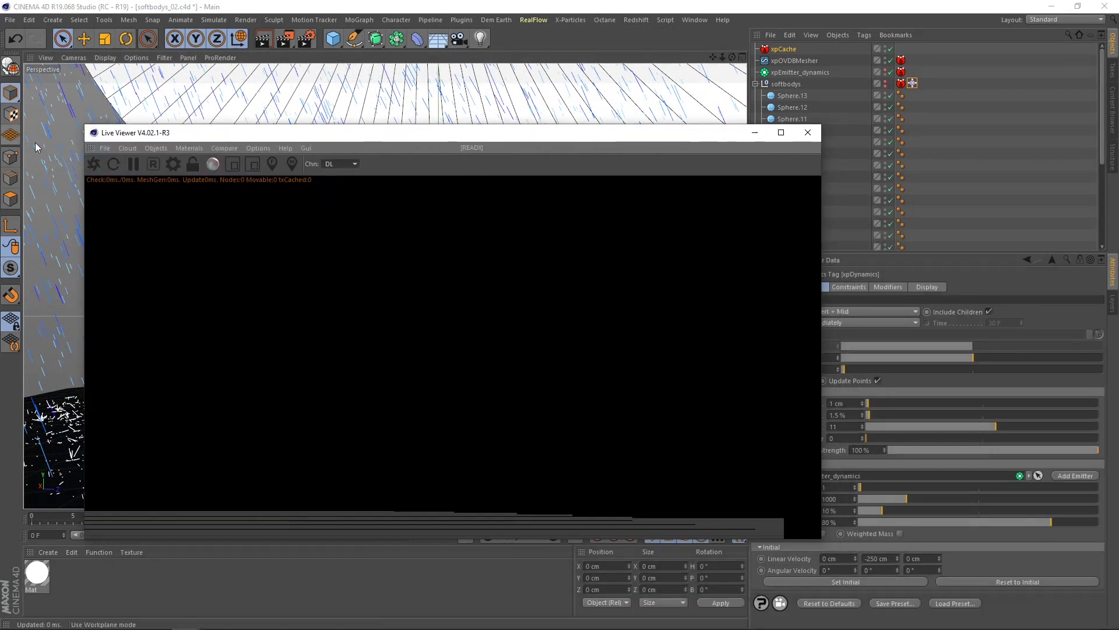
pyautogui.moveTo(91, 149); pyautogui.dragTo(715, 124)
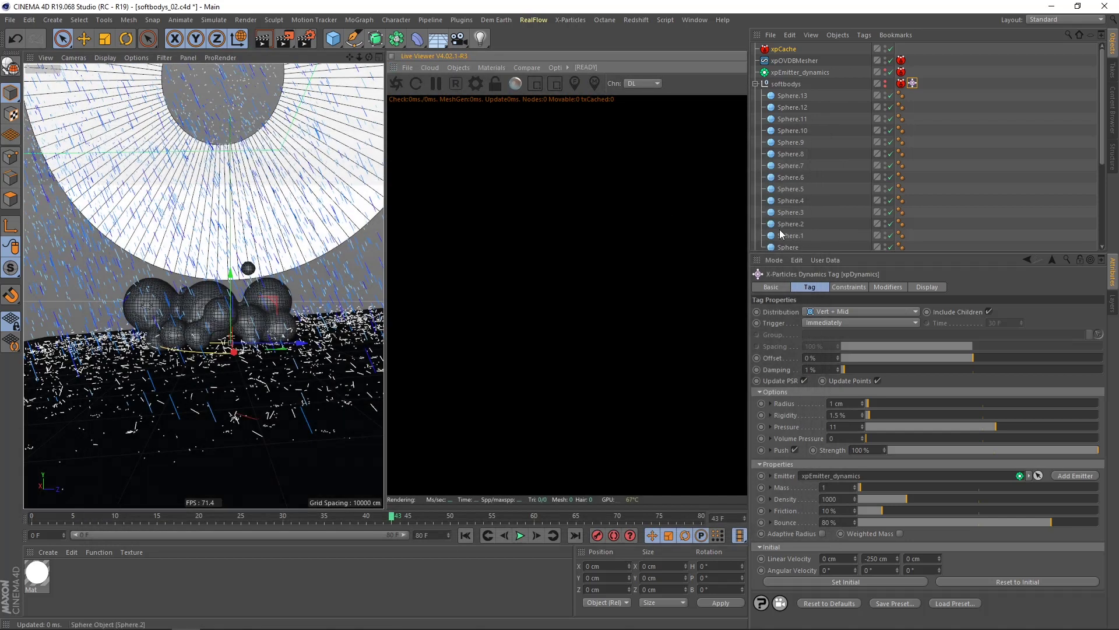
pyautogui.moveTo(747, 231); pyautogui.dragTo(861, 233)
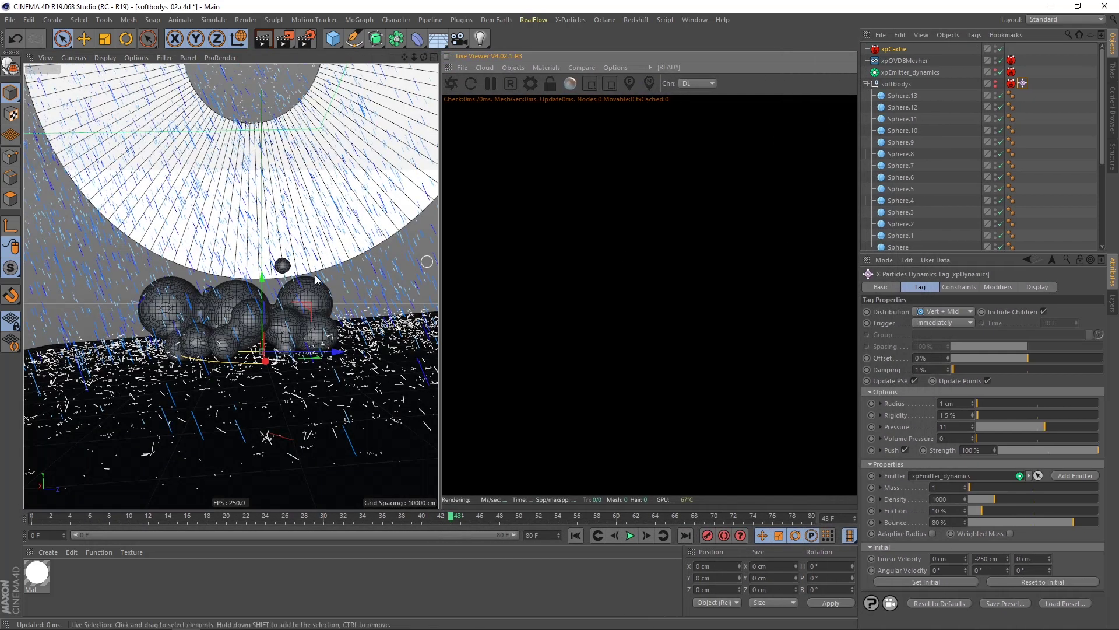
pyautogui.moveTo(439, 249); pyautogui.dragTo(422, 249)
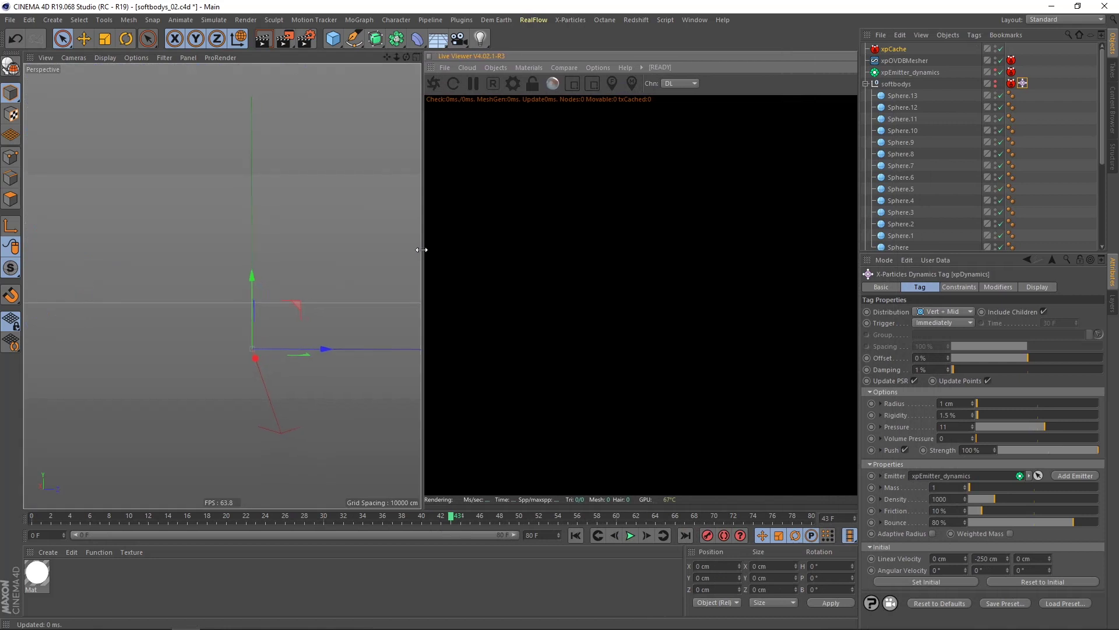
# - Start the Octane live render and frame the soft bodies through the scene Camera
pyautogui.click(865, 84)
pyautogui.click(433, 84)
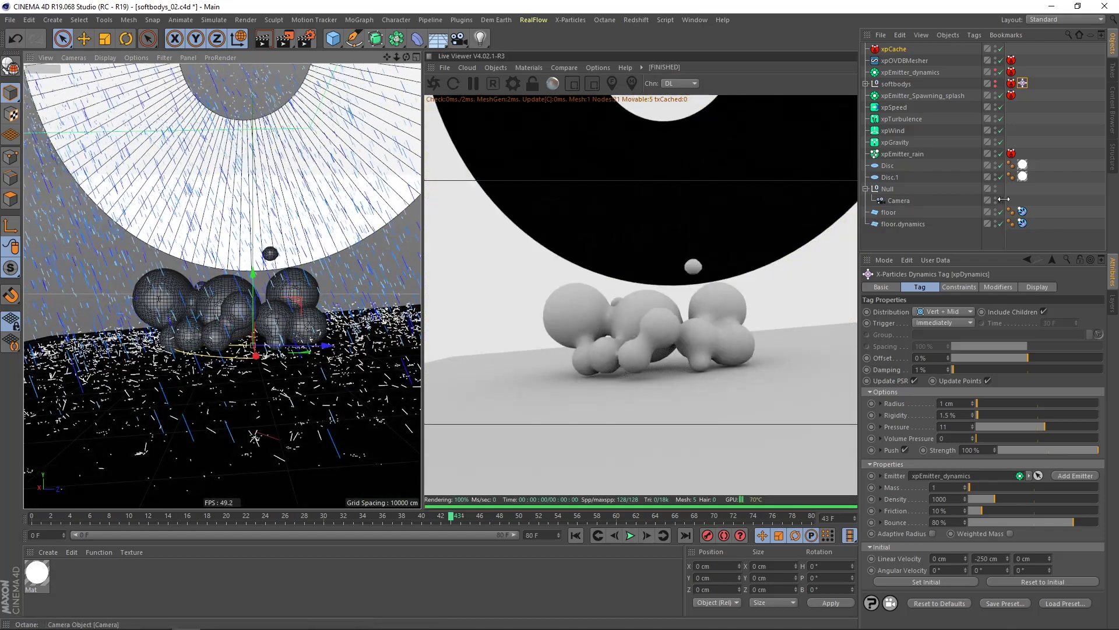
pyautogui.click(1000, 200)
pyautogui.keyDown('alt'); pyautogui.moveTo(0, 273); pyautogui.dragTo(145, 396, button='right'); pyautogui.keyUp('alt')
pyautogui.keyDown('alt'); pyautogui.moveTo(181, 295); pyautogui.dragTo(248, 275); pyautogui.keyUp('alt')
pyautogui.keyDown('alt'); pyautogui.moveTo(248, 276); pyautogui.dragTo(265, 285, button='middle'); pyautogui.keyUp('alt')
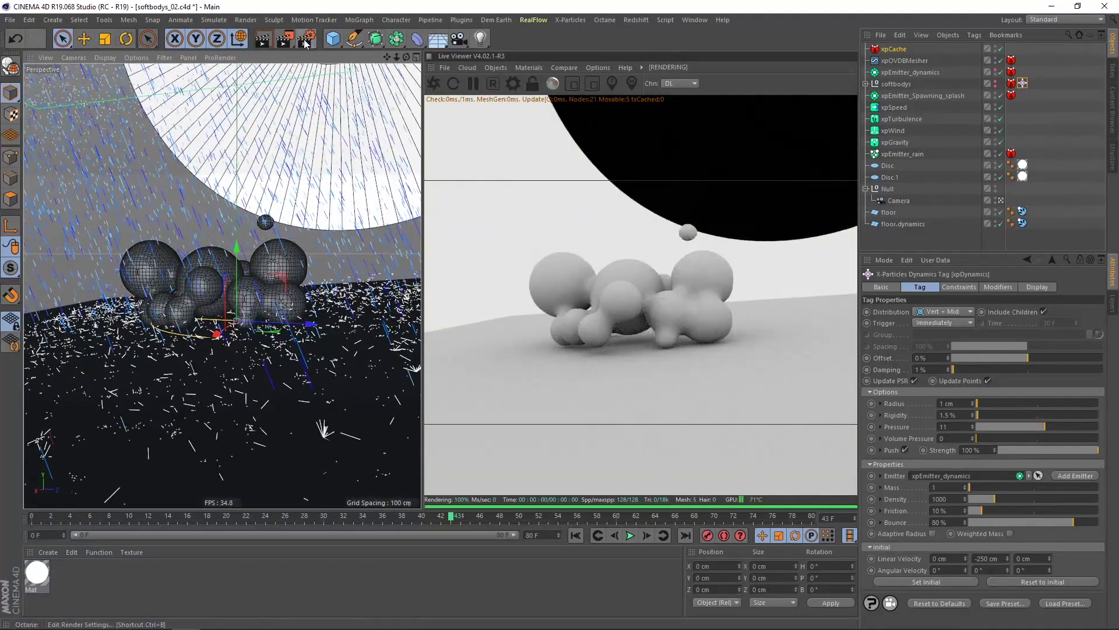
# - Set the render output size to 1080 by 1080 pixels and close the render settings
pyautogui.click(305, 39)
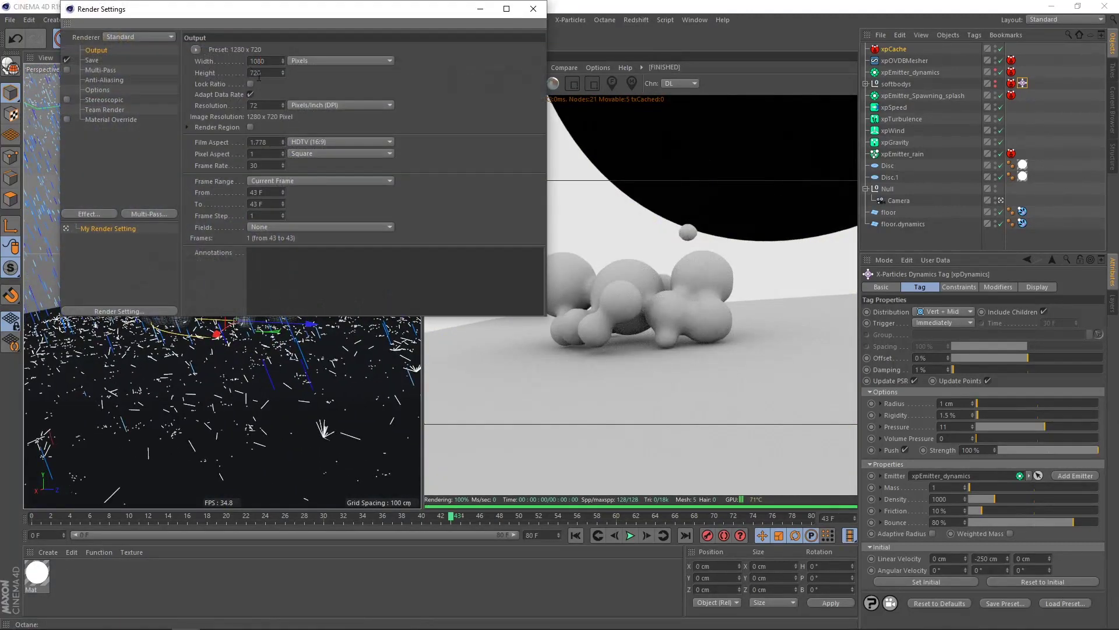
pyautogui.write('1080')
pyautogui.press('Return')
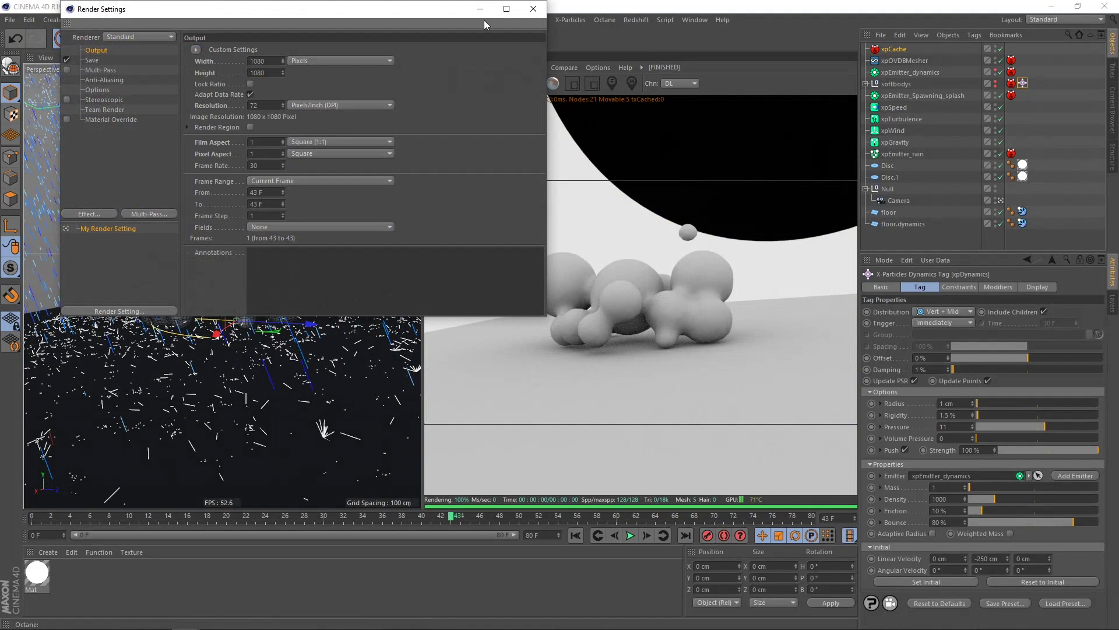
pyautogui.click(533, 10)
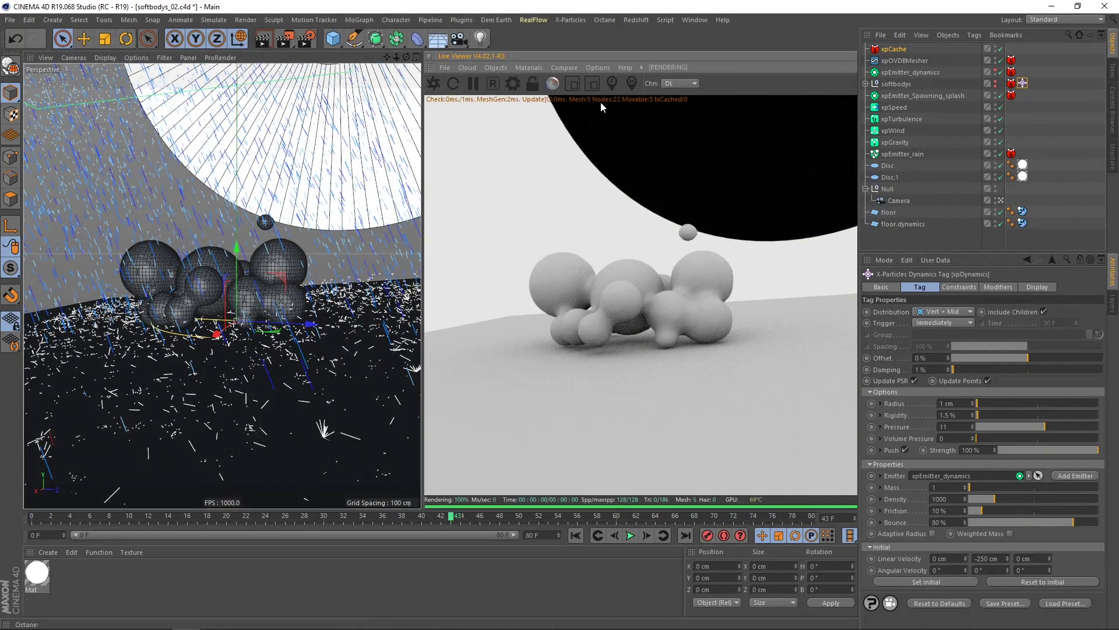
# - Lock the live render to the output resolution, set its display scale to 0.65 and narrow the Live Viewer pane
pyautogui.click(533, 85)
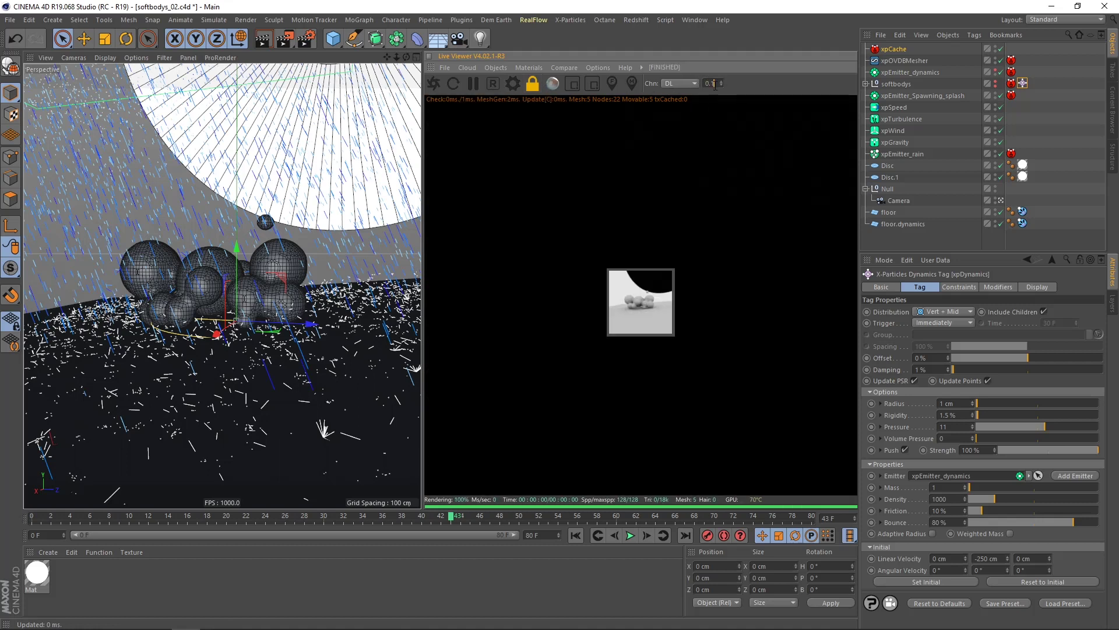
pyautogui.write('5')
pyautogui.press('Return')
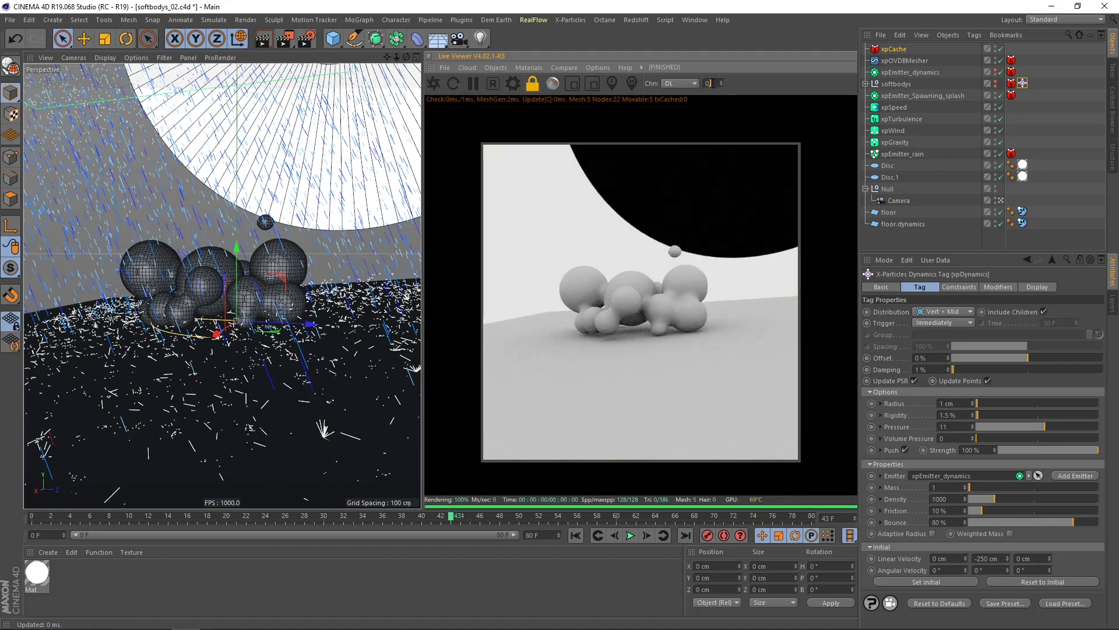
pyautogui.write('6')
pyautogui.press('Return')
pyautogui.click(714, 83)
pyautogui.press('BackSpace')
pyautogui.write('65')
pyautogui.press('Return')
pyautogui.moveTo(422, 243); pyautogui.dragTo(441, 244)
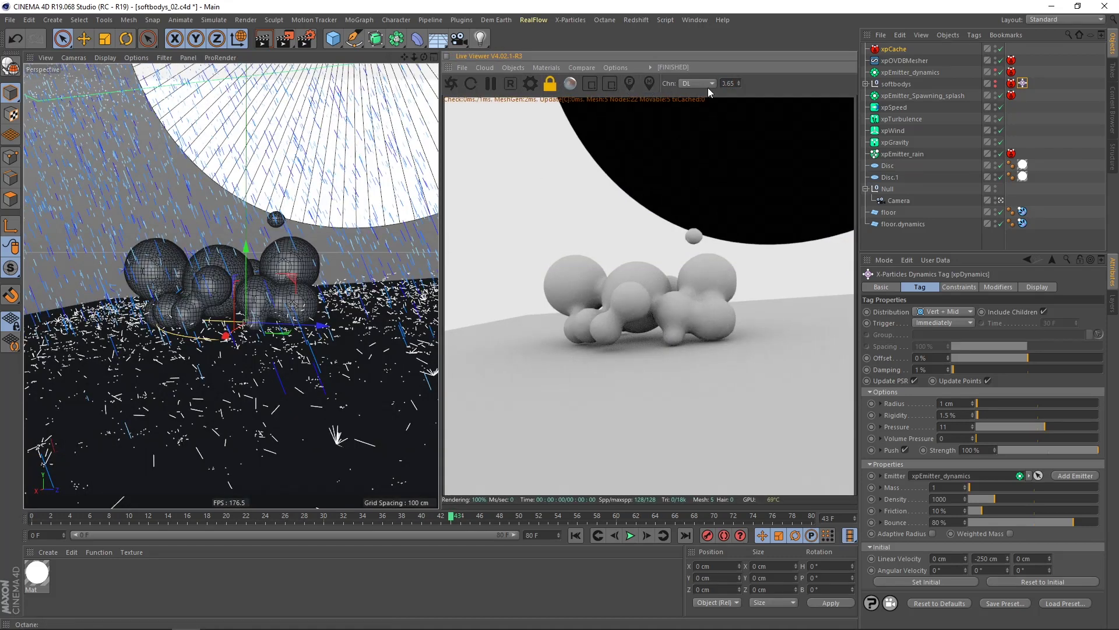
# - Switch the live render to the path tracing kernel with 200 max samples, diffuse and specular depth 5, and GI clamp 1
pyautogui.click(705, 83)
pyautogui.click(694, 107)
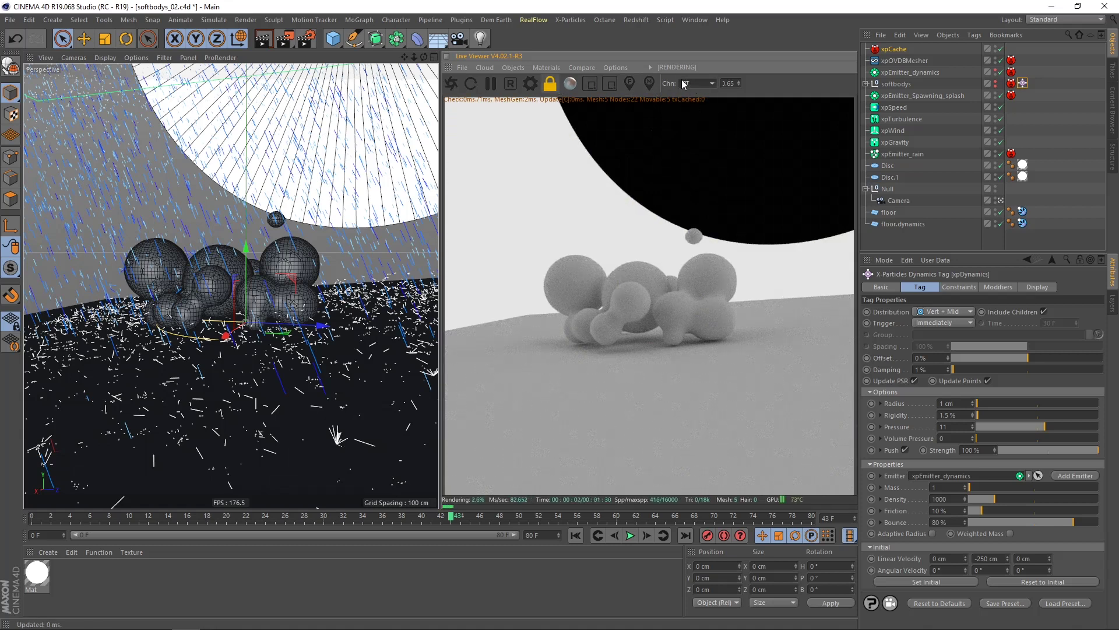
pyautogui.click(529, 85)
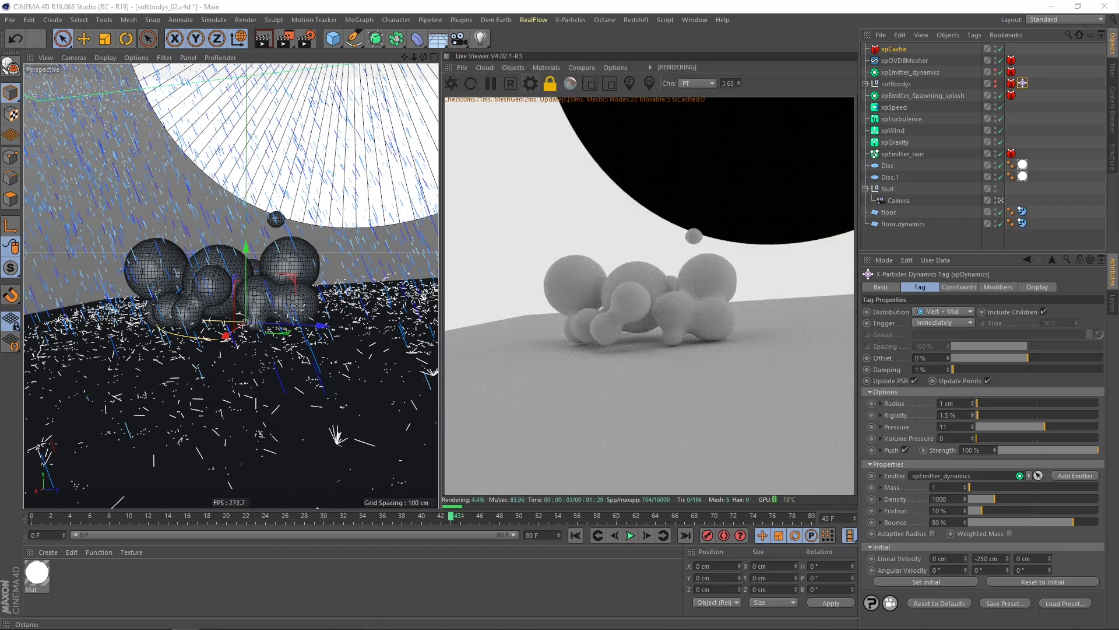
pyautogui.moveTo(1118, 135); pyautogui.dragTo(624, 151)
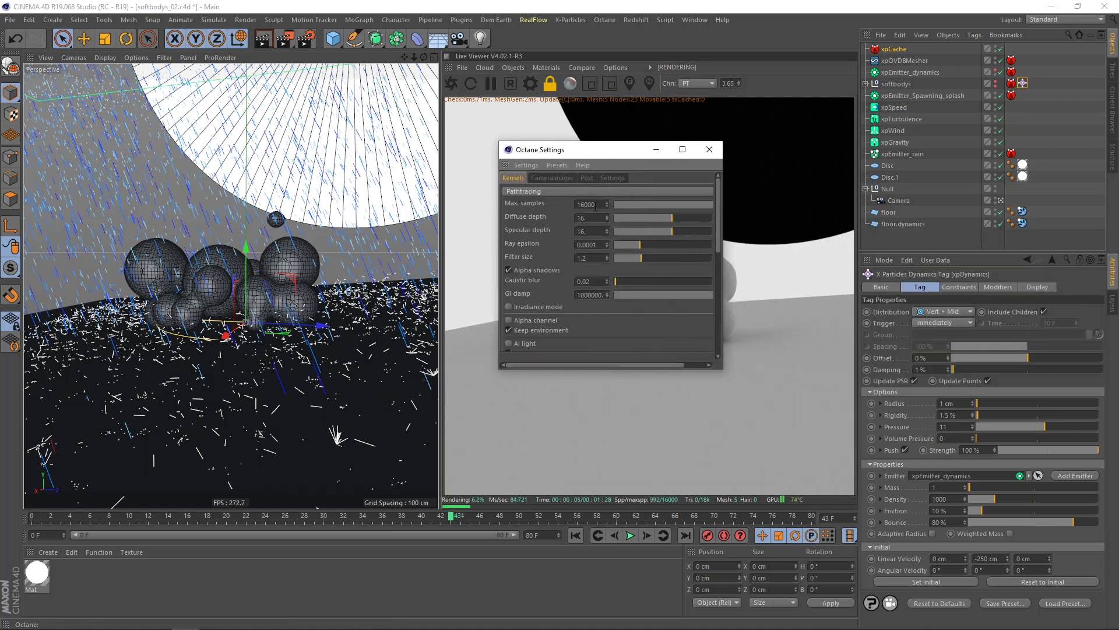
pyautogui.press('Return')
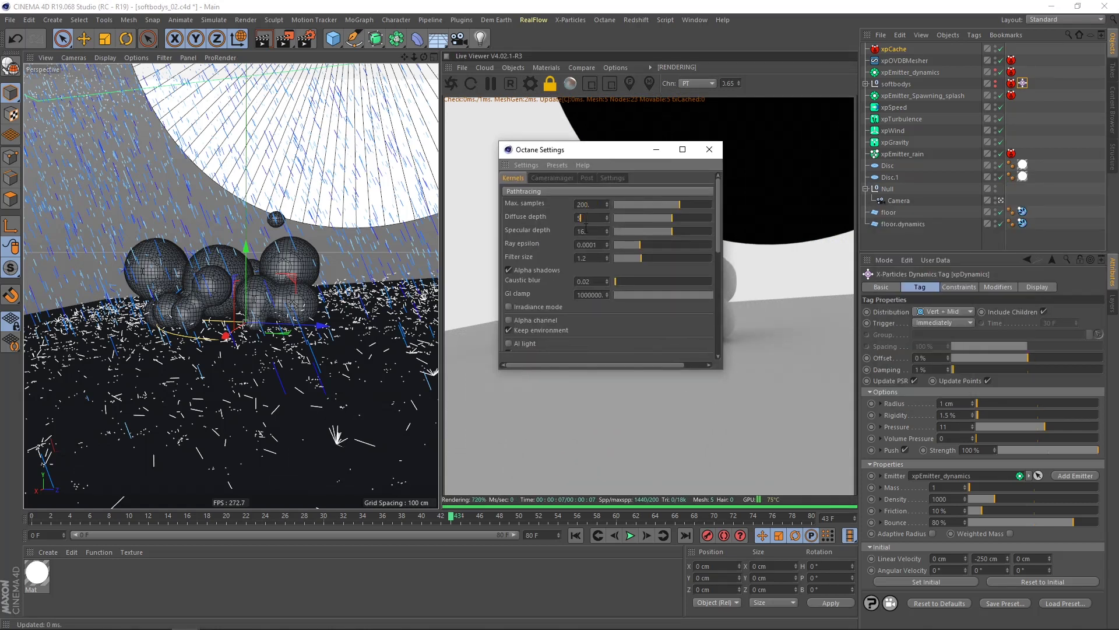
pyautogui.press('Return')
pyautogui.doubleClick(584, 231)
pyautogui.write('5')
pyautogui.press('Return')
pyautogui.doubleClick(591, 295)
pyautogui.write('1')
pyautogui.press('Return')
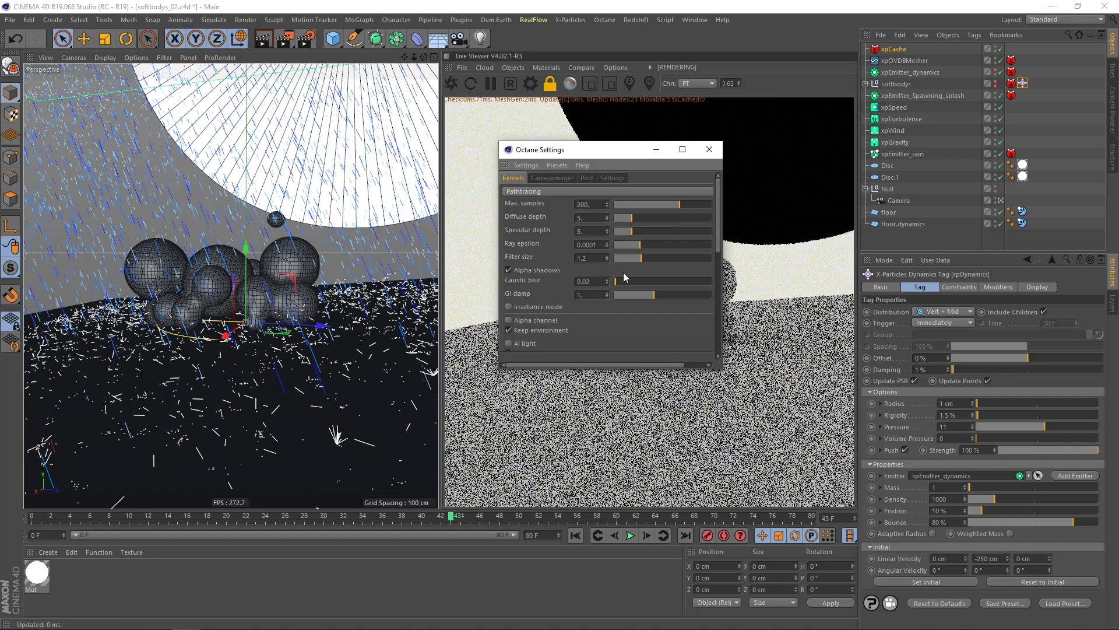
pyautogui.click(709, 150)
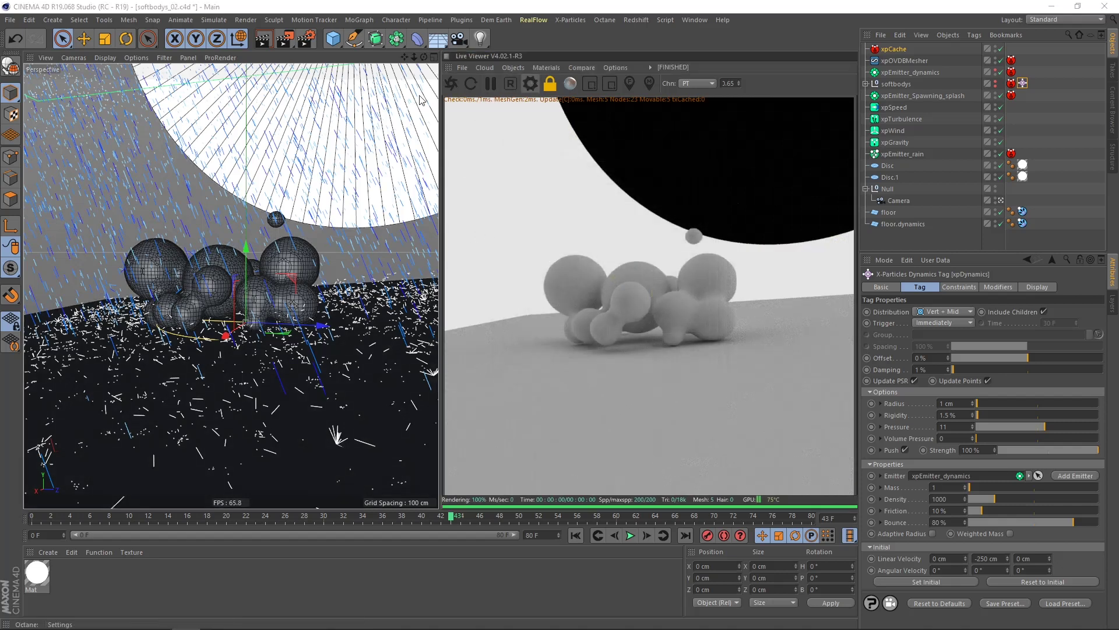
# - Set Octane's default environment colour to black and close the Octane settings
pyautogui.click(530, 83)
pyautogui.moveTo(851, 120); pyautogui.dragTo(358, 103)
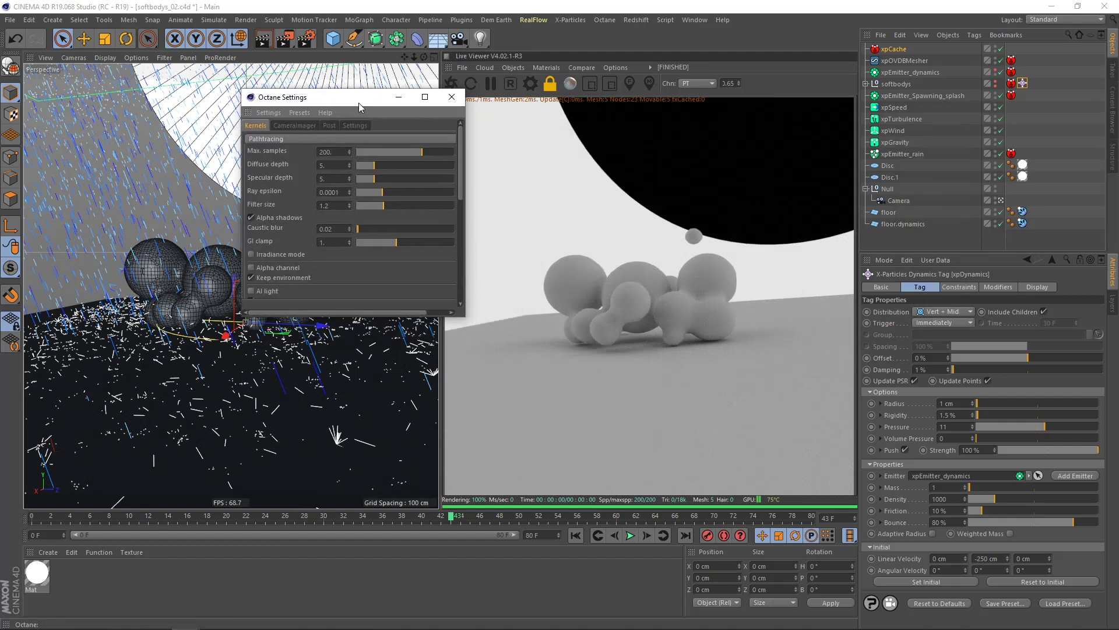
pyautogui.click(356, 127)
pyautogui.click(382, 141)
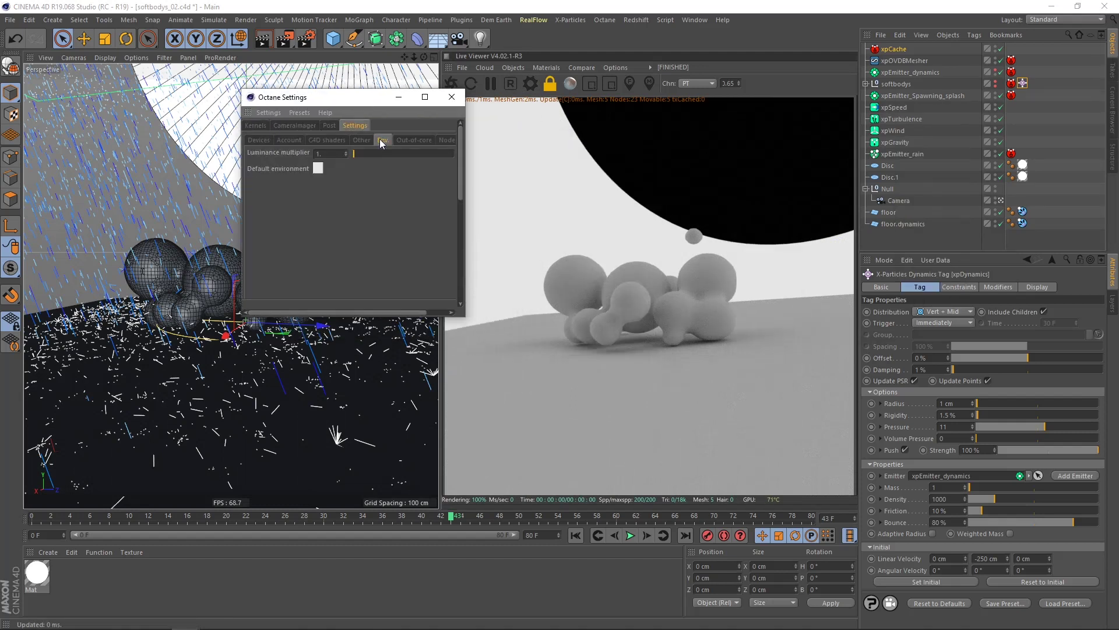
pyautogui.click(318, 168)
pyautogui.click(293, 211)
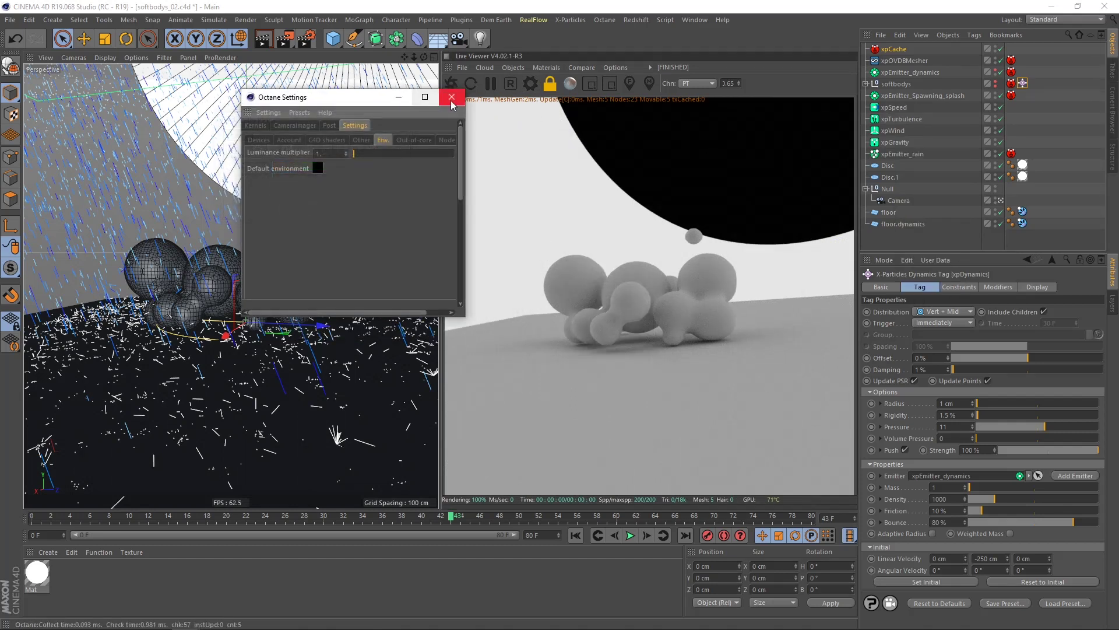
pyautogui.click(451, 97)
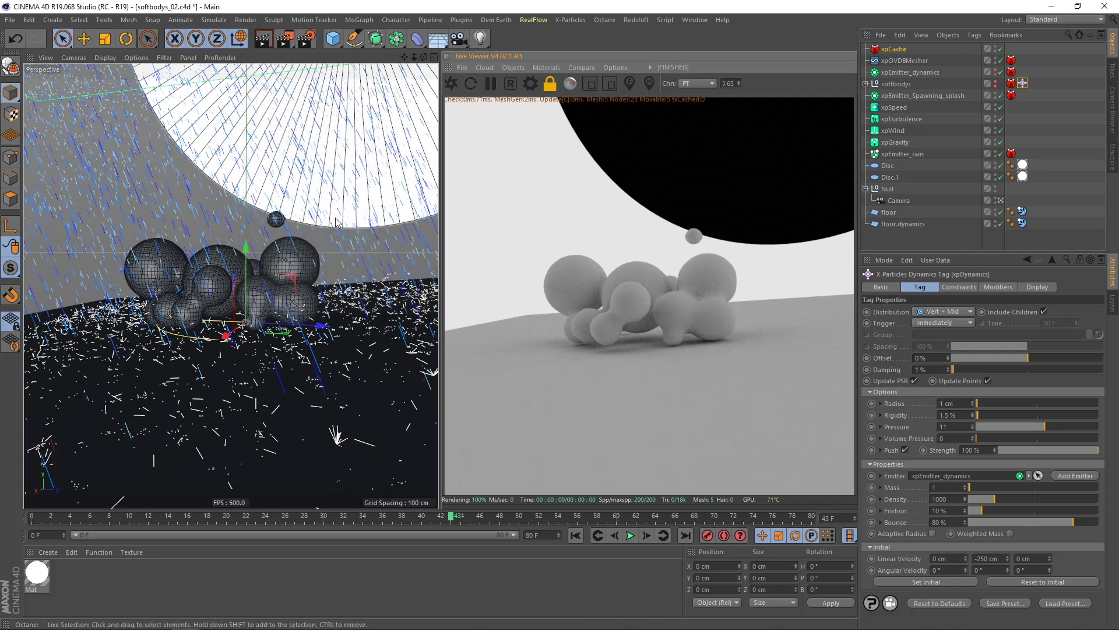
pyautogui.scroll(2, 318, 249)
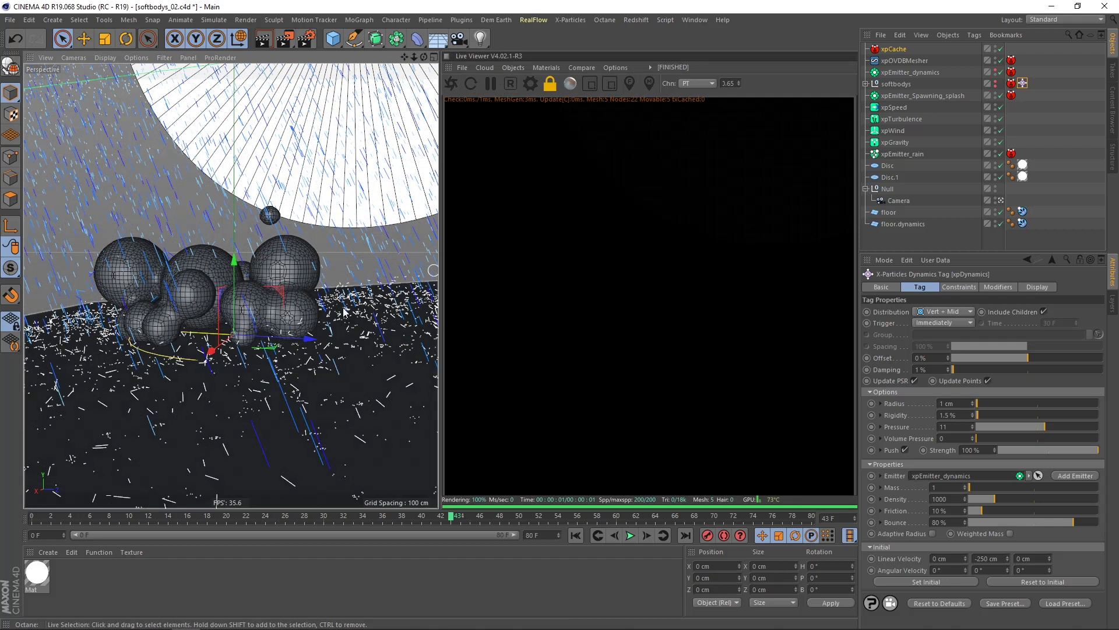
# - Create an Octane Diffuse material and delete the old standard material Mat
pyautogui.click(542, 67)
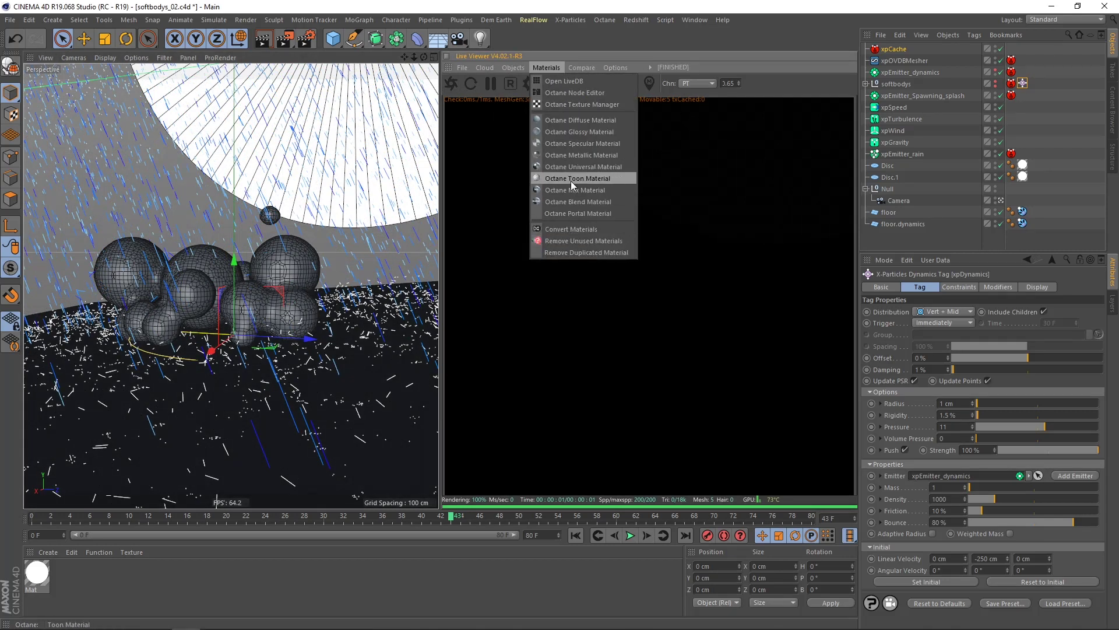
pyautogui.click(575, 120)
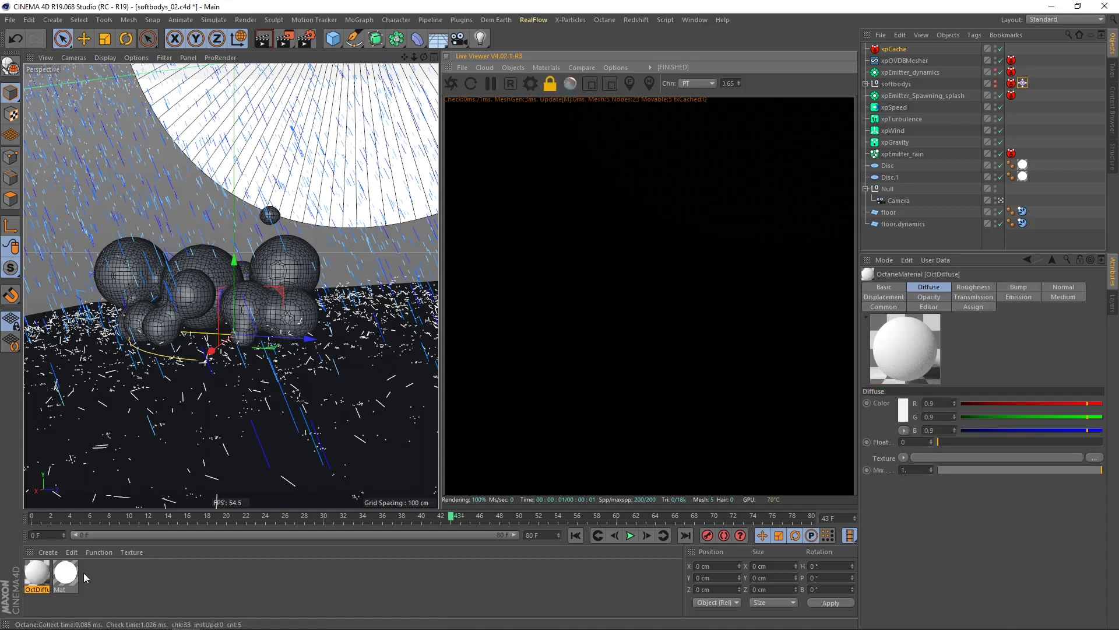
pyautogui.click(66, 580)
pyautogui.press('Delete')
# - Add blackbody emission with surface brightness enabled to the new diffuse material and close its editor
pyautogui.click(36, 575)
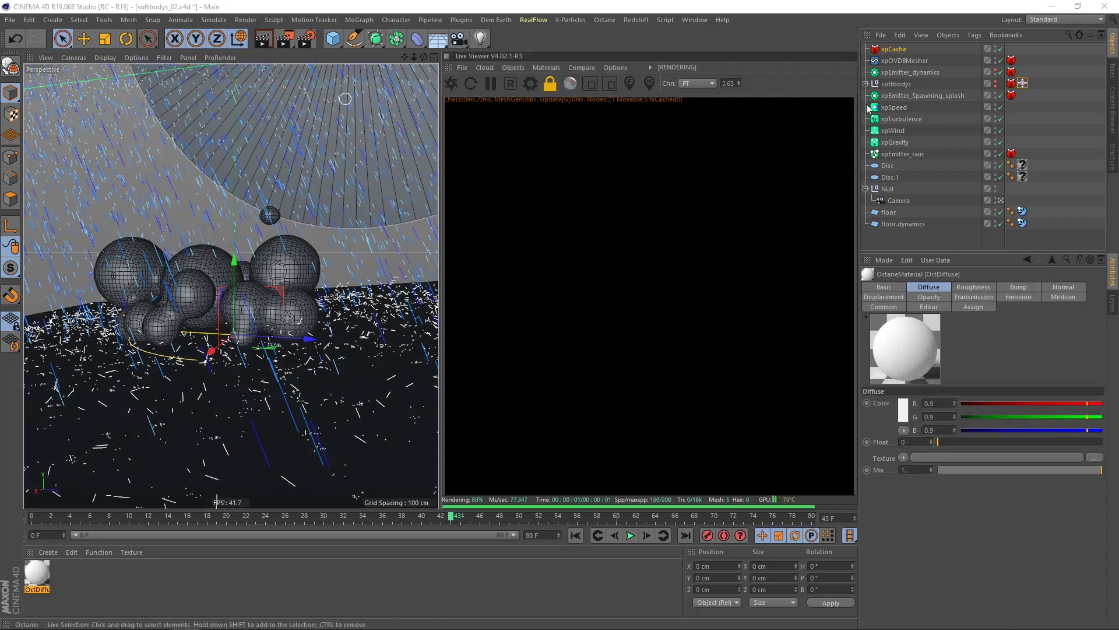
pyautogui.doubleClick(37, 574)
pyautogui.moveTo(769, 188); pyautogui.dragTo(607, 138)
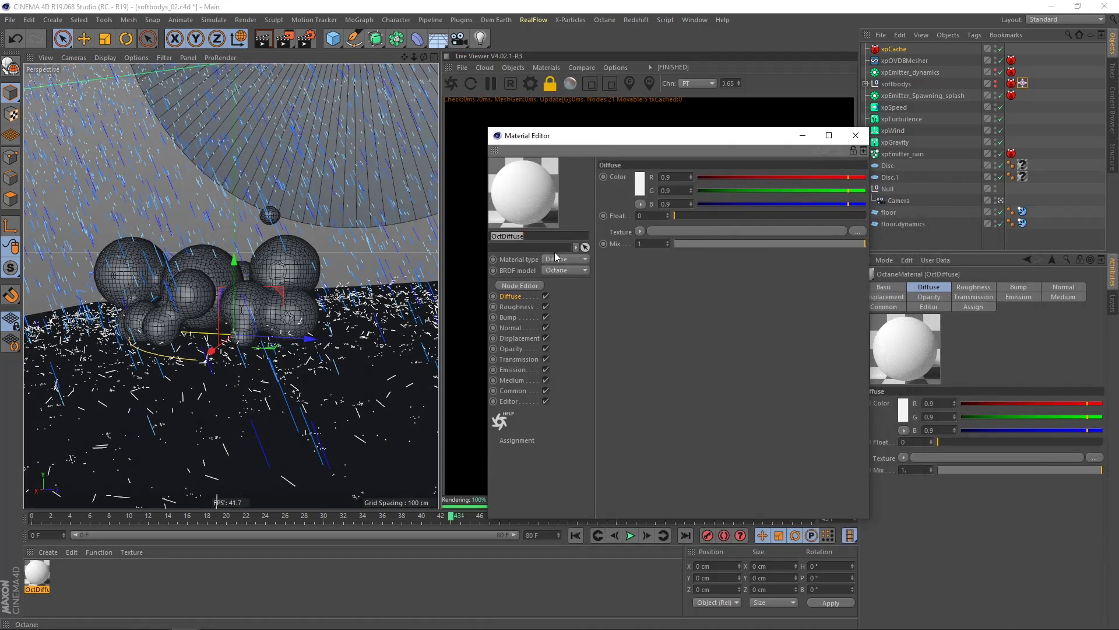
pyautogui.click(512, 369)
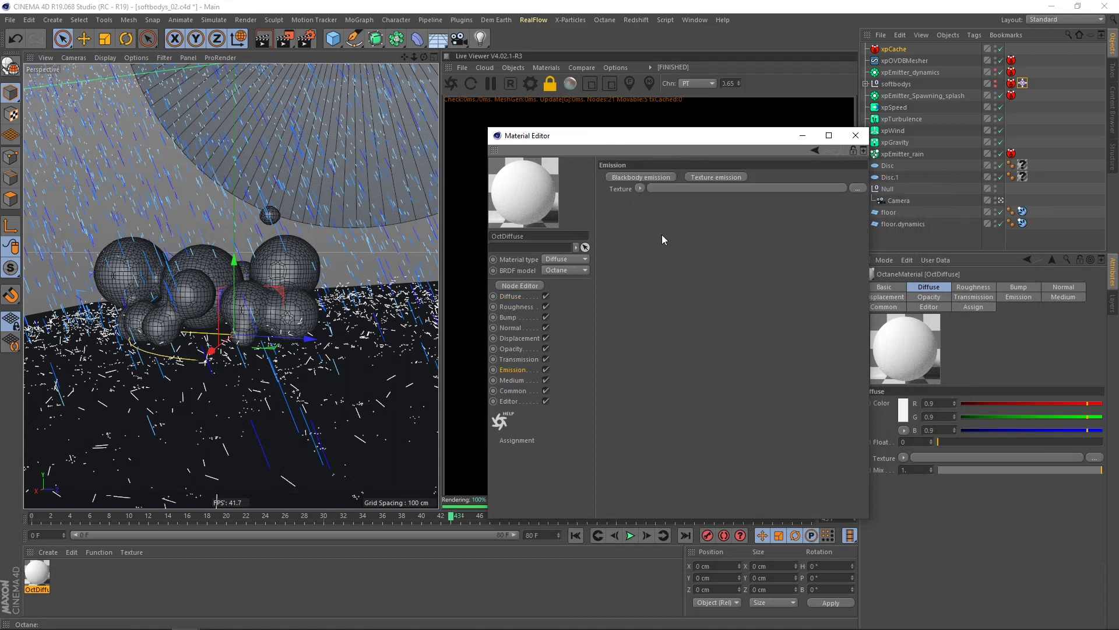
pyautogui.click(663, 176)
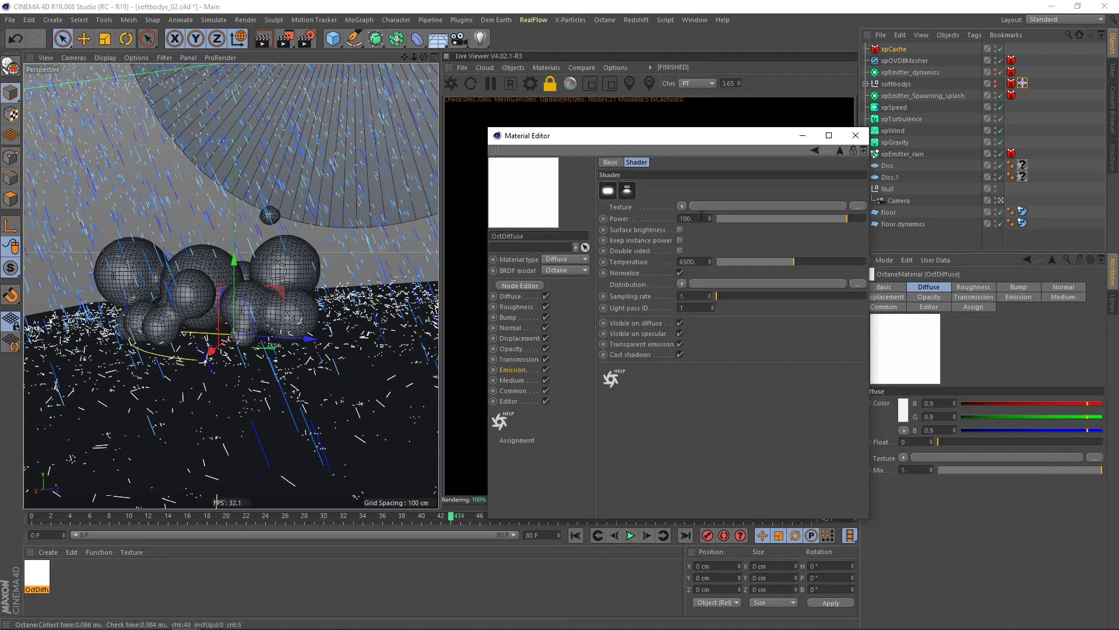
pyautogui.click(680, 230)
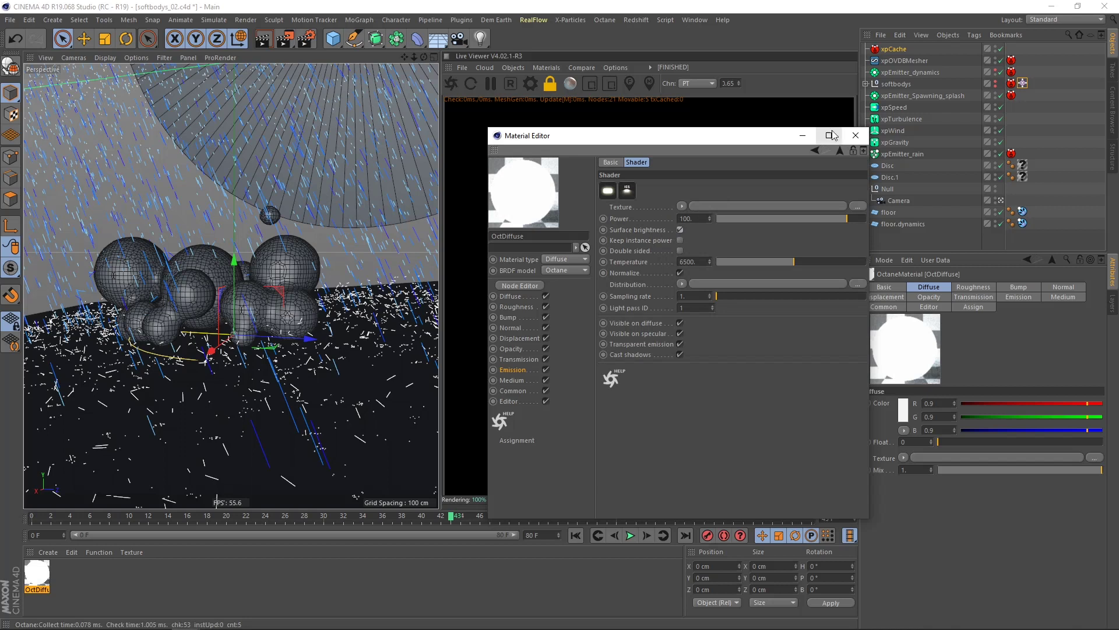
pyautogui.click(856, 136)
# - Apply the emissive material to Disc and Disc.1 and delete their old, broken material tags
pyautogui.moveTo(331, 490); pyautogui.dragTo(895, 167)
pyautogui.keyDown('ctrl'); pyautogui.moveTo(1034, 166); pyautogui.dragTo(1034, 178); pyautogui.keyUp('ctrl')
pyautogui.click(1023, 166)
pyautogui.keyDown('shift'); pyautogui.click(1023, 177); pyautogui.keyUp('shift')
pyautogui.press('Delete')
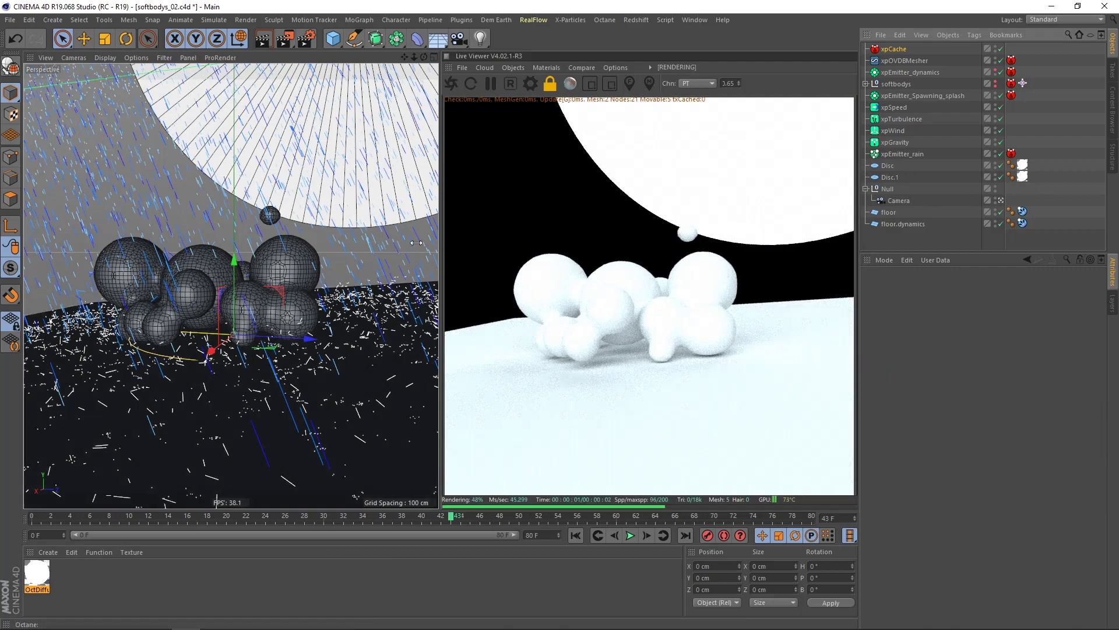
# - Leave the Camera view to inspect the disc light and floor from farther away, and return to the Camera
pyautogui.click(1001, 201)
pyautogui.keyDown('alt'); pyautogui.moveTo(242, 348); pyautogui.dragTo(193, 316); pyautogui.keyUp('alt')
pyautogui.keyDown('alt'); pyautogui.moveTo(192, 315); pyautogui.dragTo(115, 377, button='right'); pyautogui.keyUp('alt')
pyautogui.keyDown('alt'); pyautogui.moveTo(116, 377); pyautogui.dragTo(333, 309); pyautogui.keyUp('alt')
pyautogui.click(997, 200)
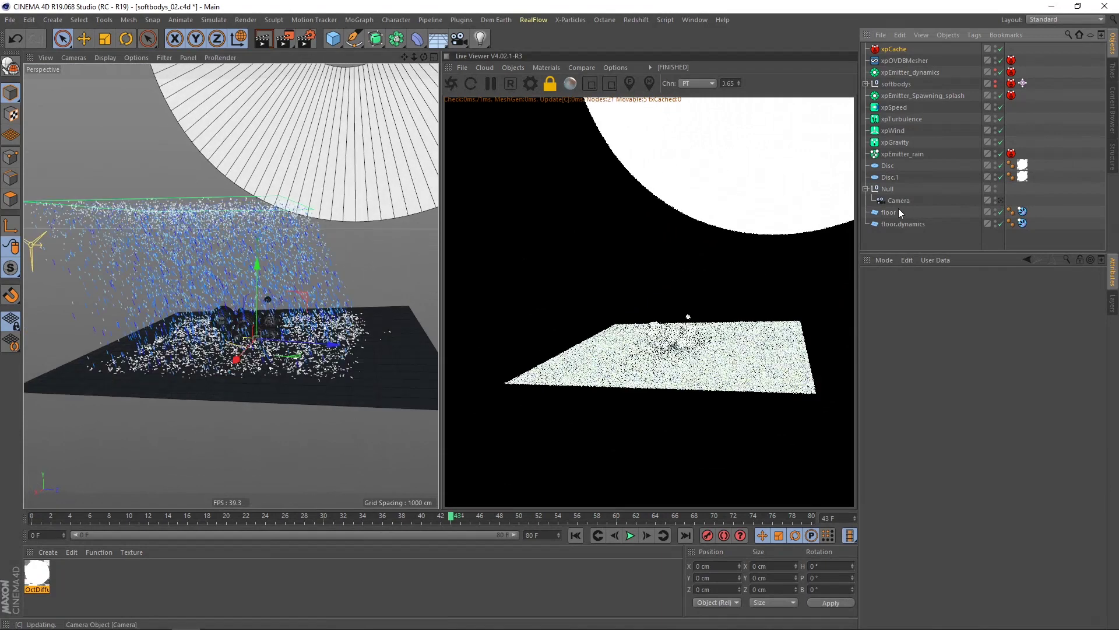
# - Add an Octane Camera tag to the Camera object
pyautogui.rightClick(905, 201)
pyautogui.moveTo(939, 162)
pyautogui.moveTo(943, 137)
pyautogui.click(872, 181)
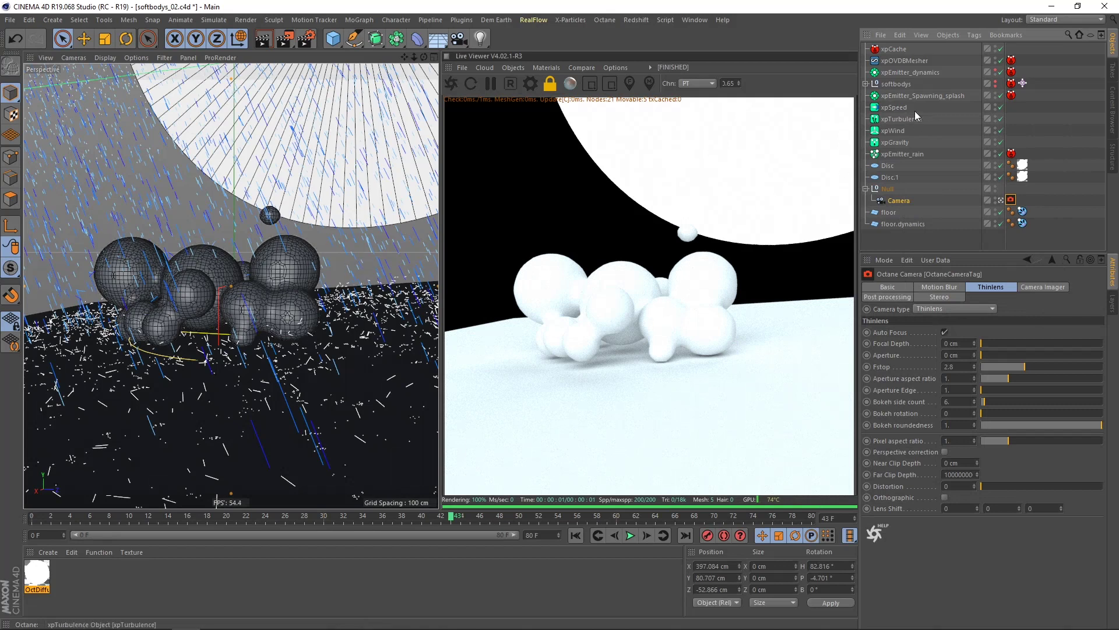
# - Add an Octane Object tag with camera visibility disabled to Disc and copy the tag to Disc.1
pyautogui.rightClick(887, 169)
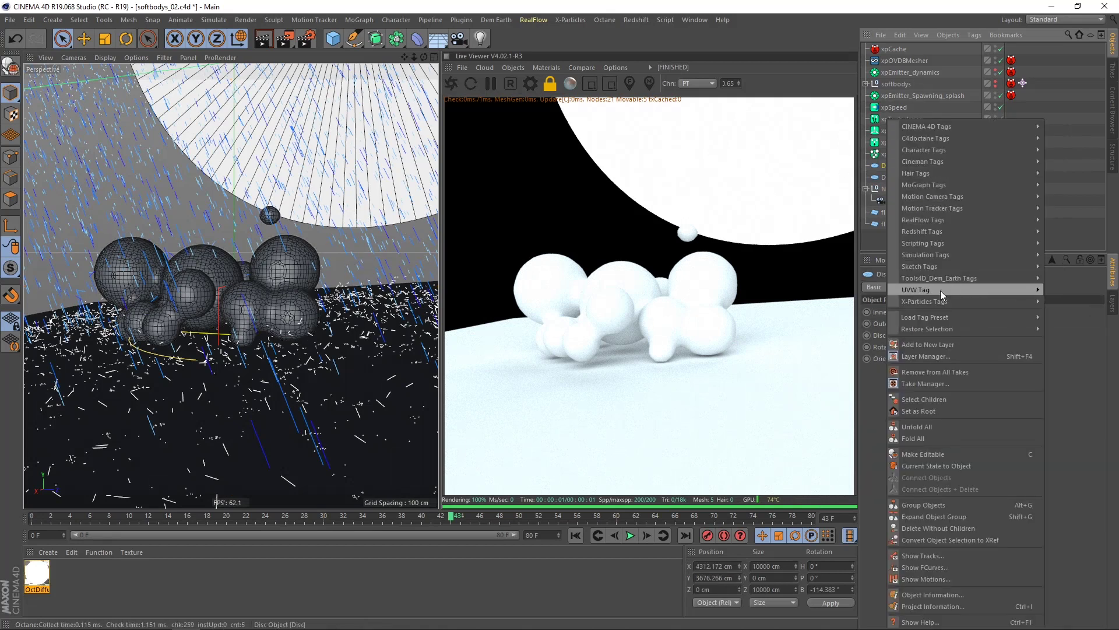
pyautogui.moveTo(934, 299)
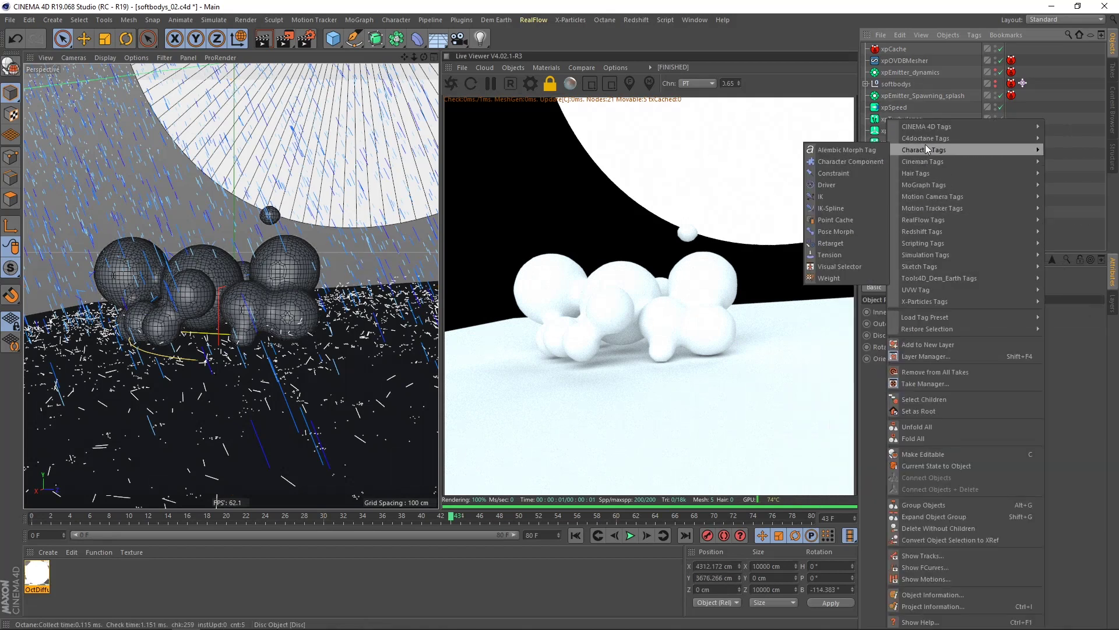
pyautogui.moveTo(926, 138)
pyautogui.click(1079, 174)
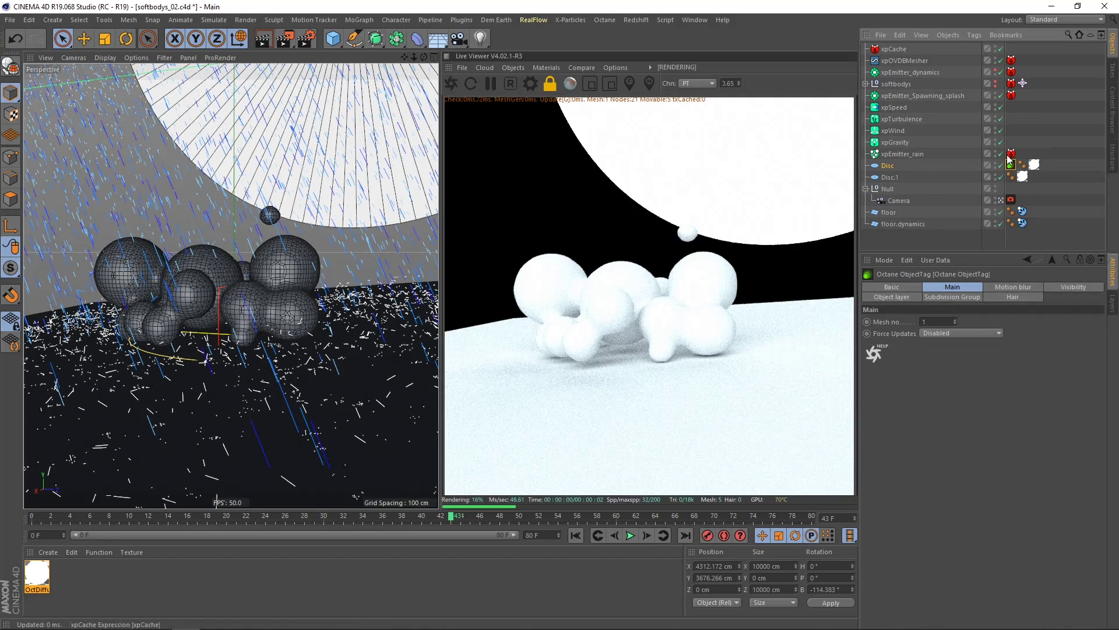
pyautogui.click(1066, 290)
pyautogui.click(929, 332)
pyautogui.moveTo(1011, 165); pyautogui.dragTo(1033, 176)
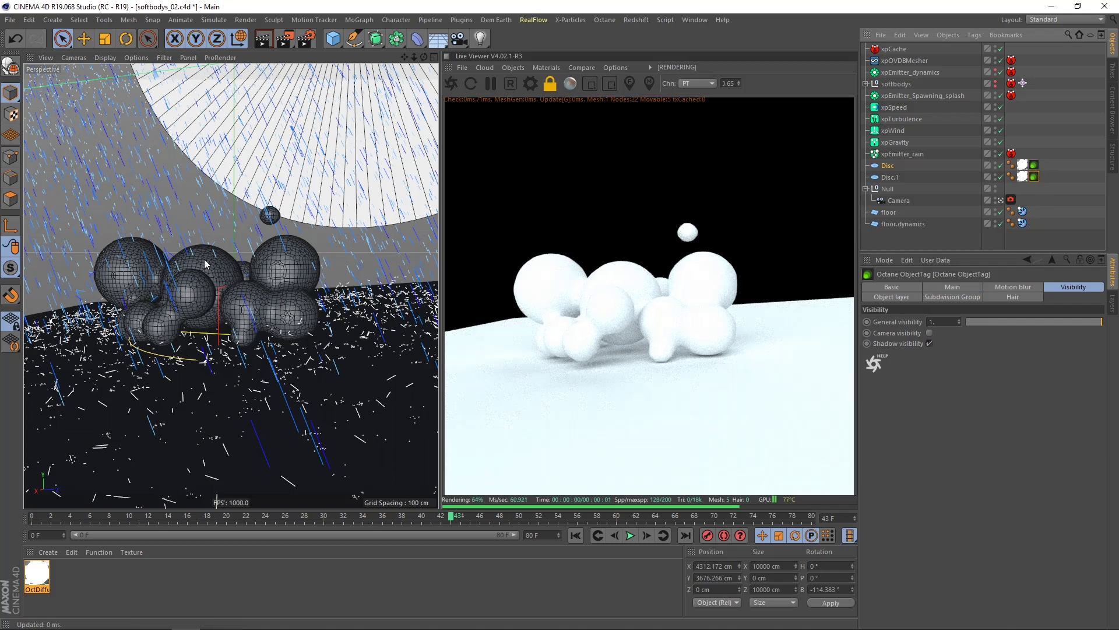
# - Create another Octane Diffuse material and apply it to the floor
pyautogui.click(514, 68)
pyautogui.click(562, 122)
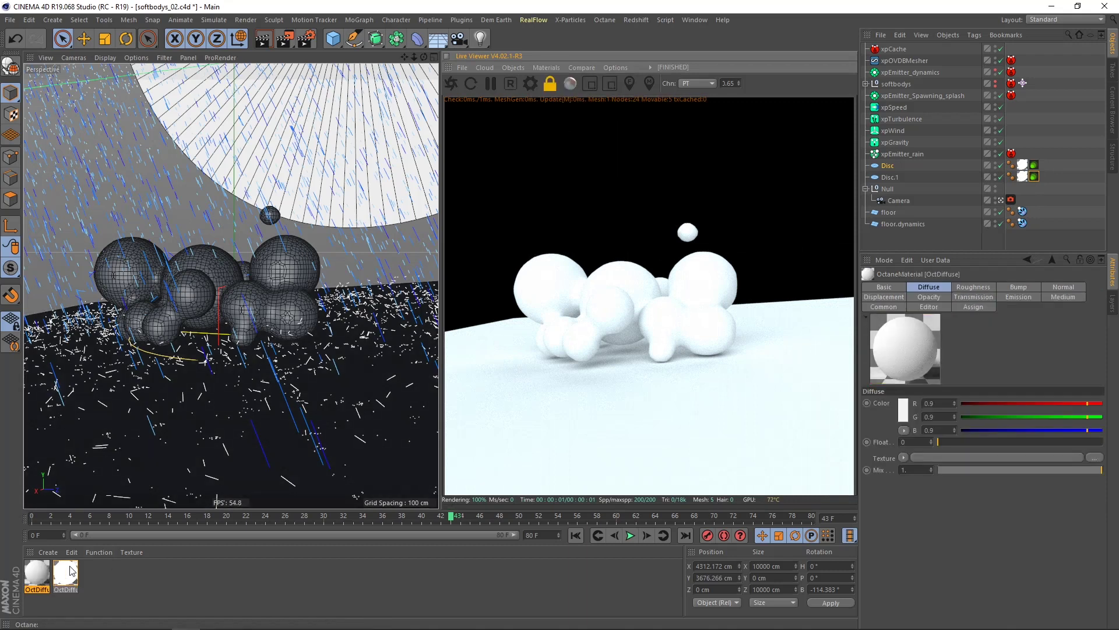
pyautogui.moveTo(39, 577); pyautogui.dragTo(484, 408)
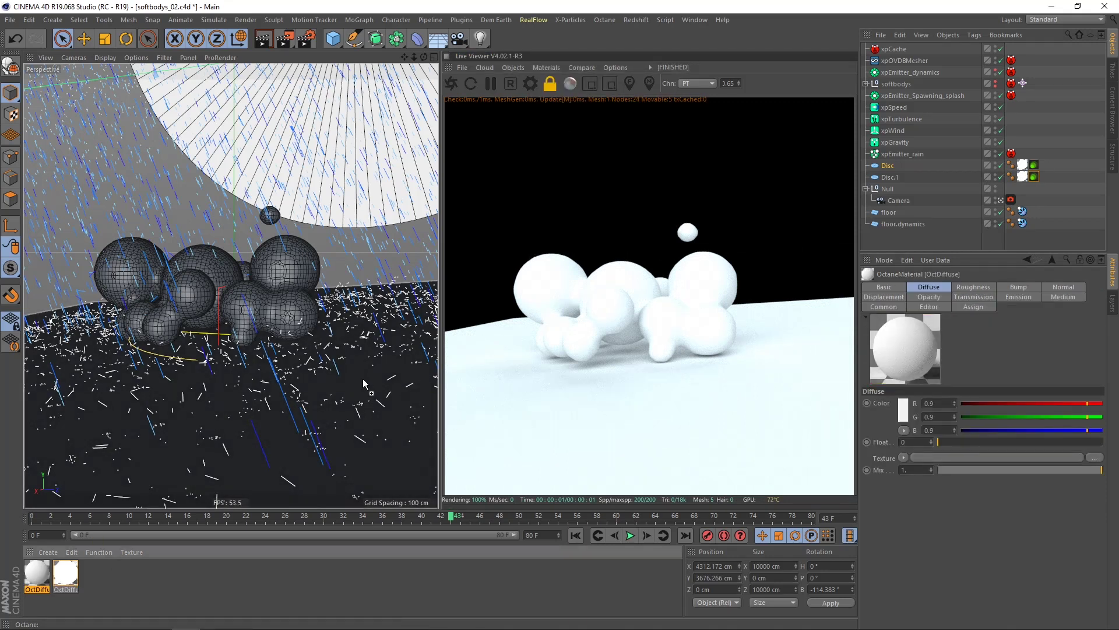
pyautogui.moveTo(363, 383); pyautogui.dragTo(363, 383)
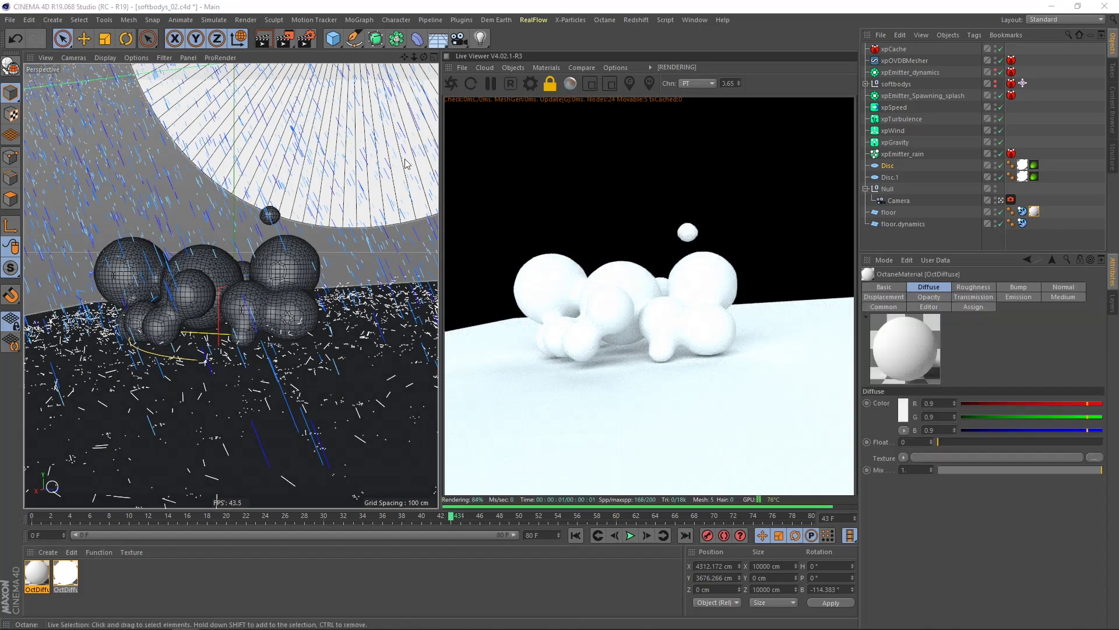
# - Change the floor material's type to Glossy, set its diffuse colour to near-black RGB 0.00854 and close its editor
pyautogui.doubleClick(897, 352)
pyautogui.moveTo(926, 172); pyautogui.dragTo(400, 107)
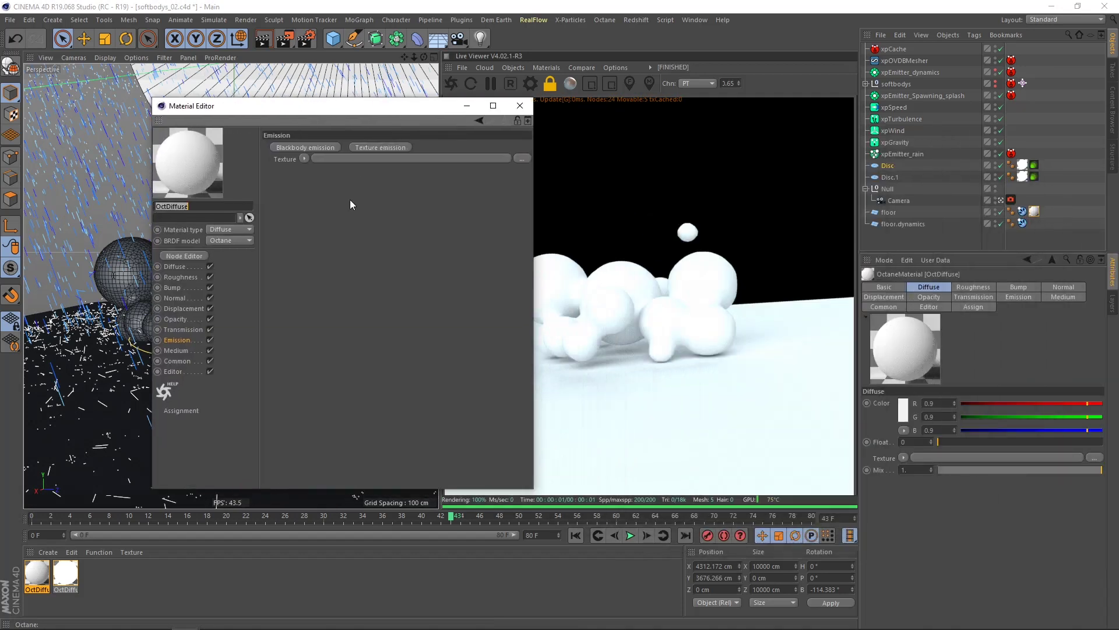
pyautogui.click(218, 231)
pyautogui.click(219, 251)
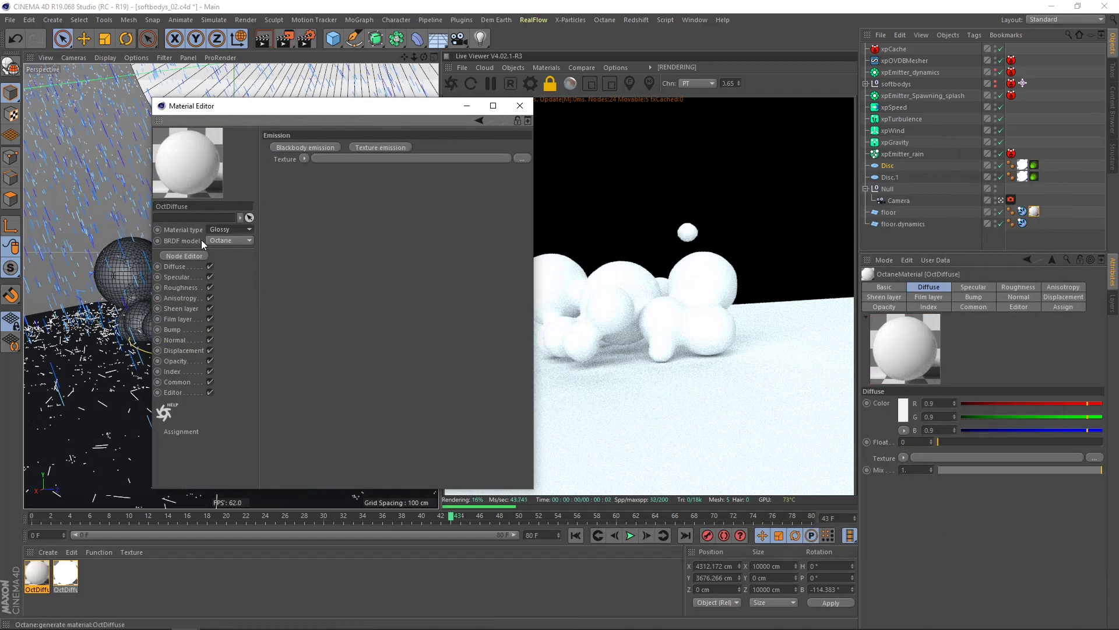
pyautogui.click(174, 267)
pyautogui.click(304, 148)
pyautogui.click(274, 170)
pyautogui.click(277, 191)
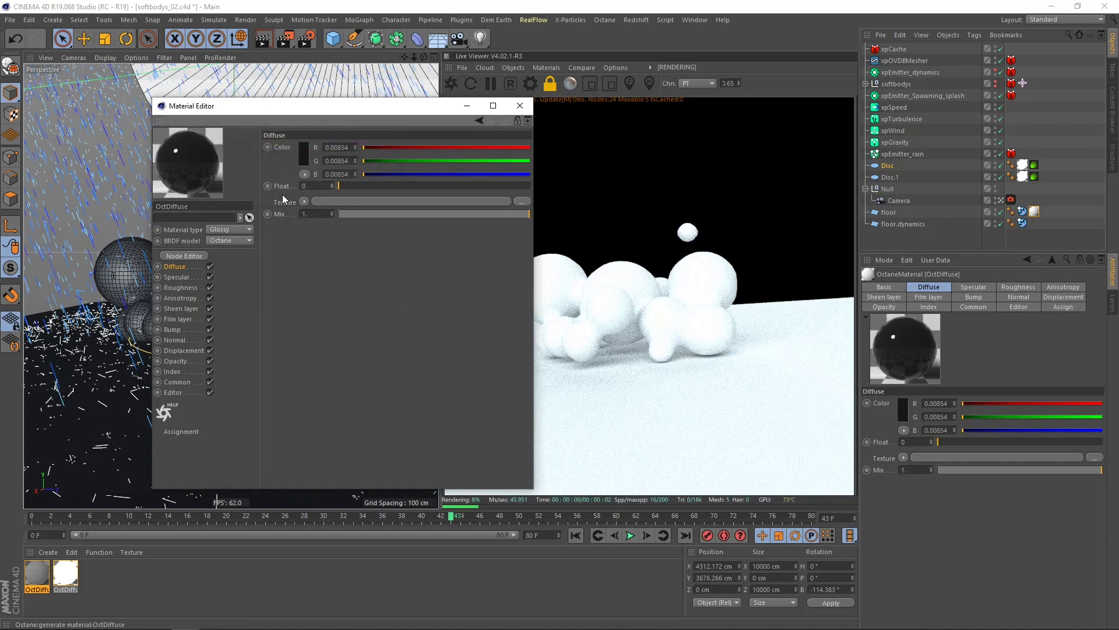
pyautogui.click(519, 106)
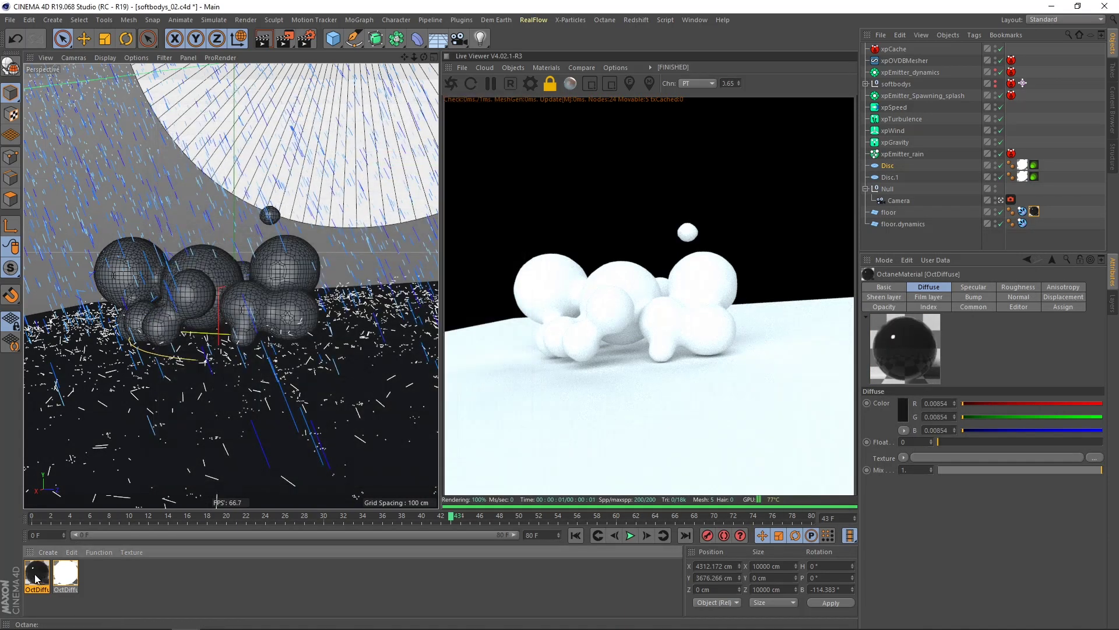
# - Hide floor.dynamics in the viewport and render, and remove the duplicate material tag from the floor object
pyautogui.moveTo(914, 216); pyautogui.dragTo(895, 212)
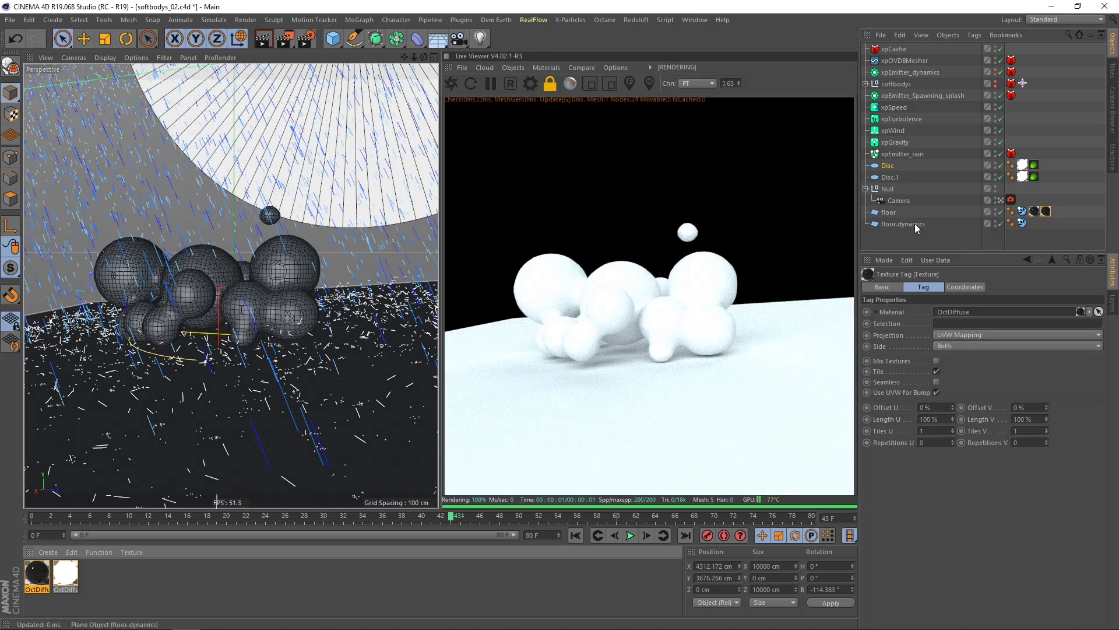
pyautogui.click(909, 224)
pyautogui.click(996, 223)
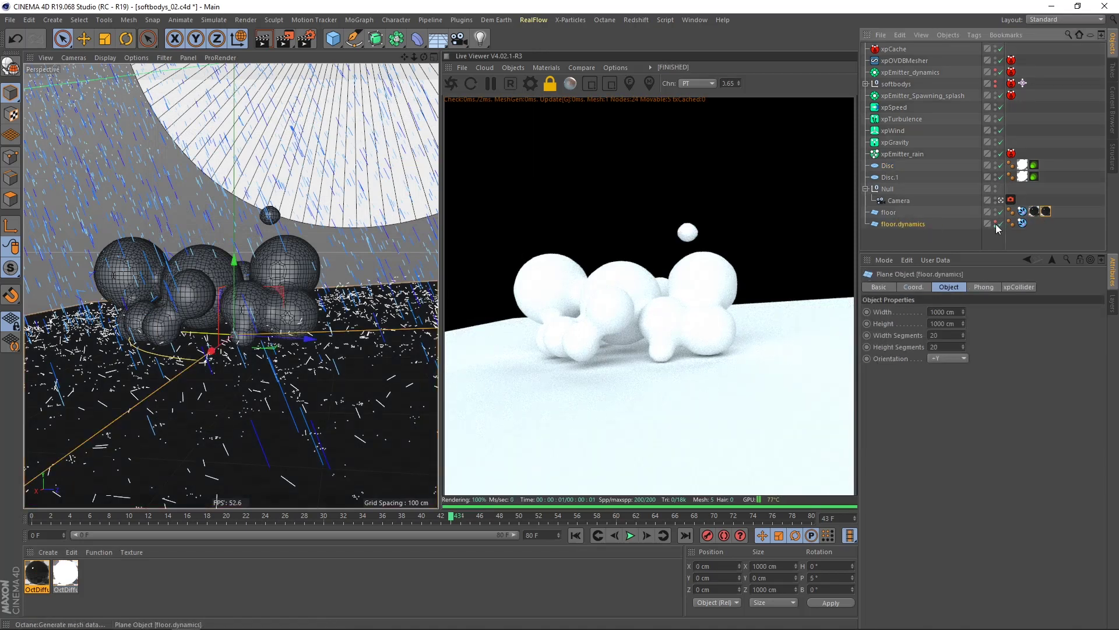
pyautogui.click(996, 226)
pyautogui.click(1034, 212)
pyautogui.press('Delete')
pyautogui.click(1034, 212)
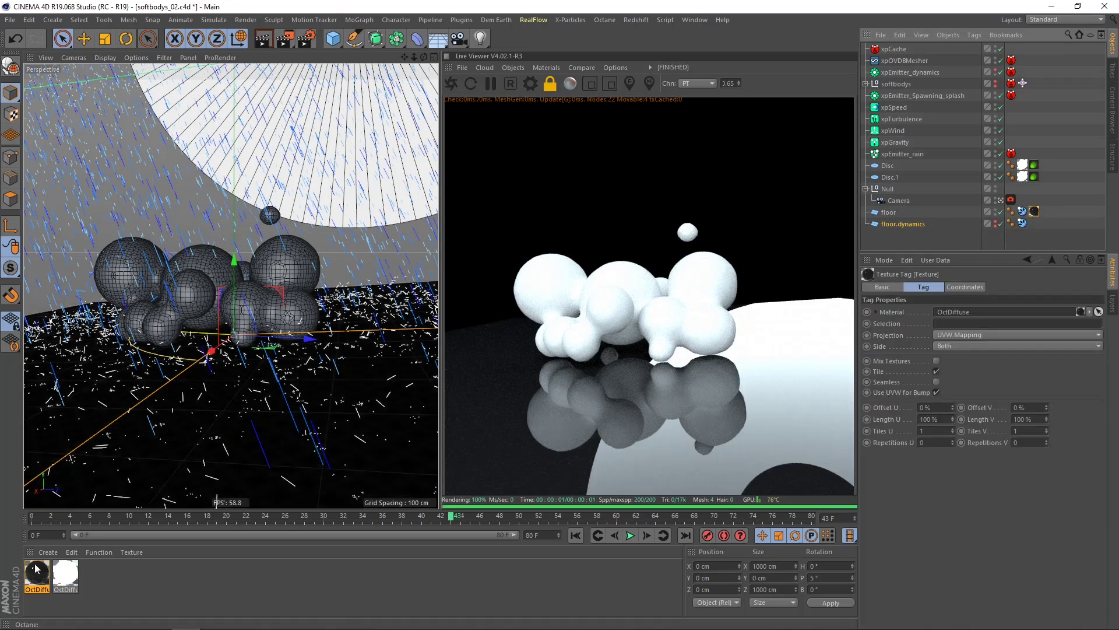
# - Set the roughness float of the black glossy floor material to 0.1
pyautogui.doubleClick(37, 573)
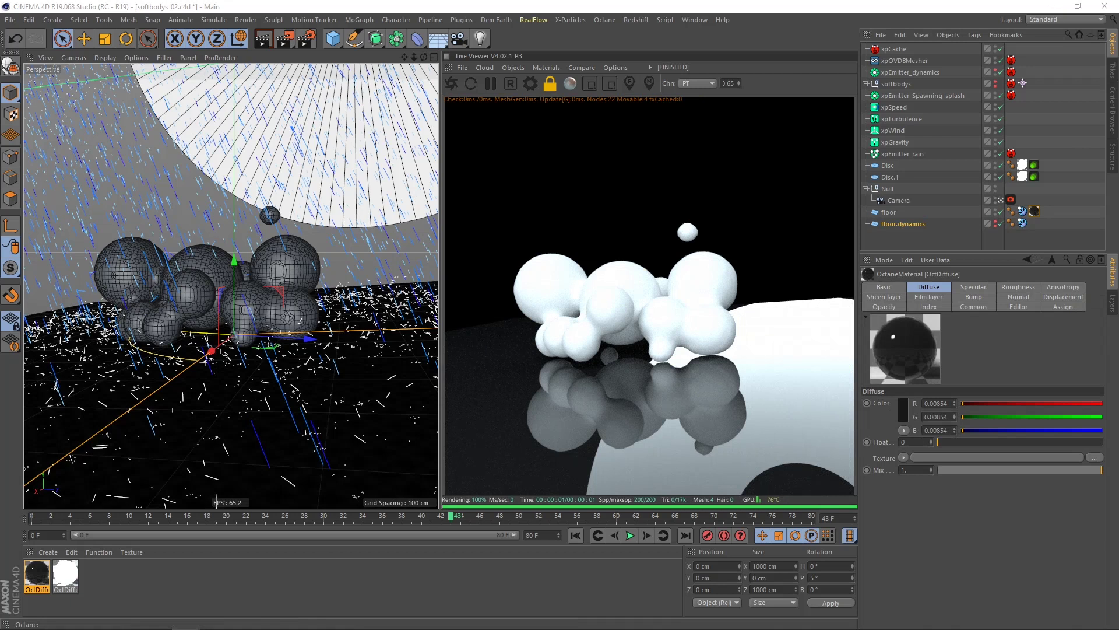
pyautogui.moveTo(215, 184); pyautogui.dragTo(186, 126)
pyautogui.click(60, 290)
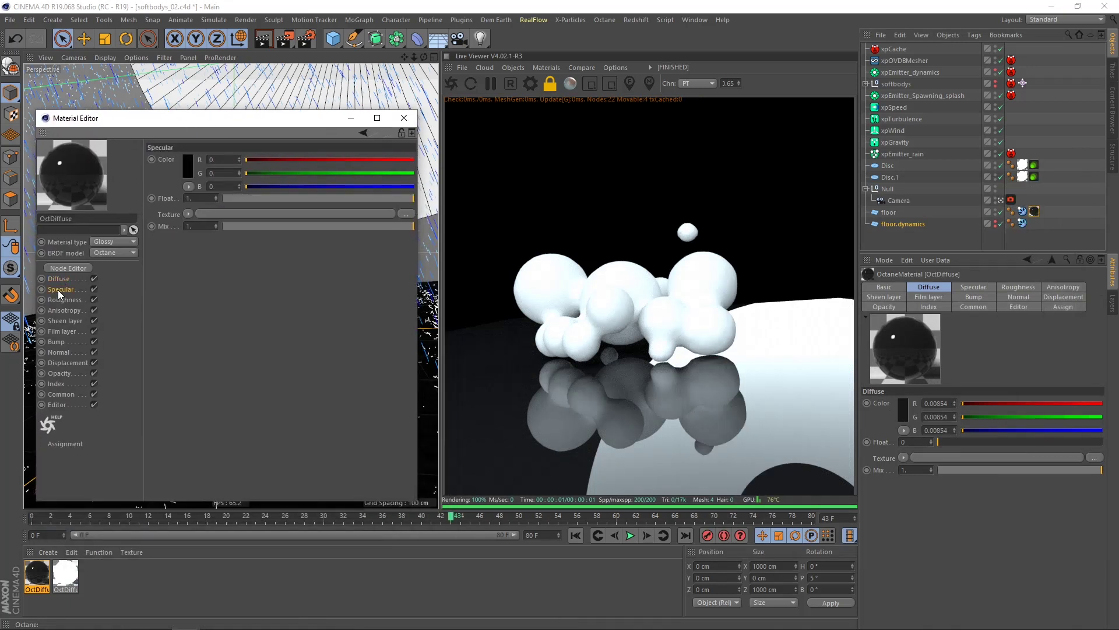
pyautogui.click(64, 300)
pyautogui.write('0.1')
pyautogui.press('Return')
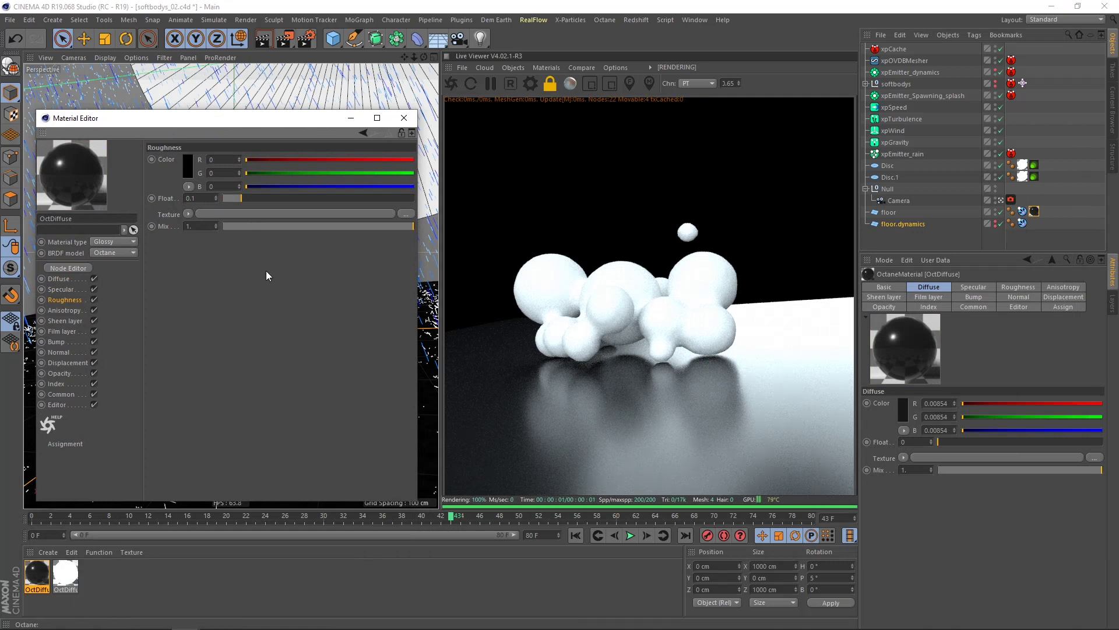
# - Set the floor material's specular colour to grey with a value of 44% and close its editor
pyautogui.click(56, 384)
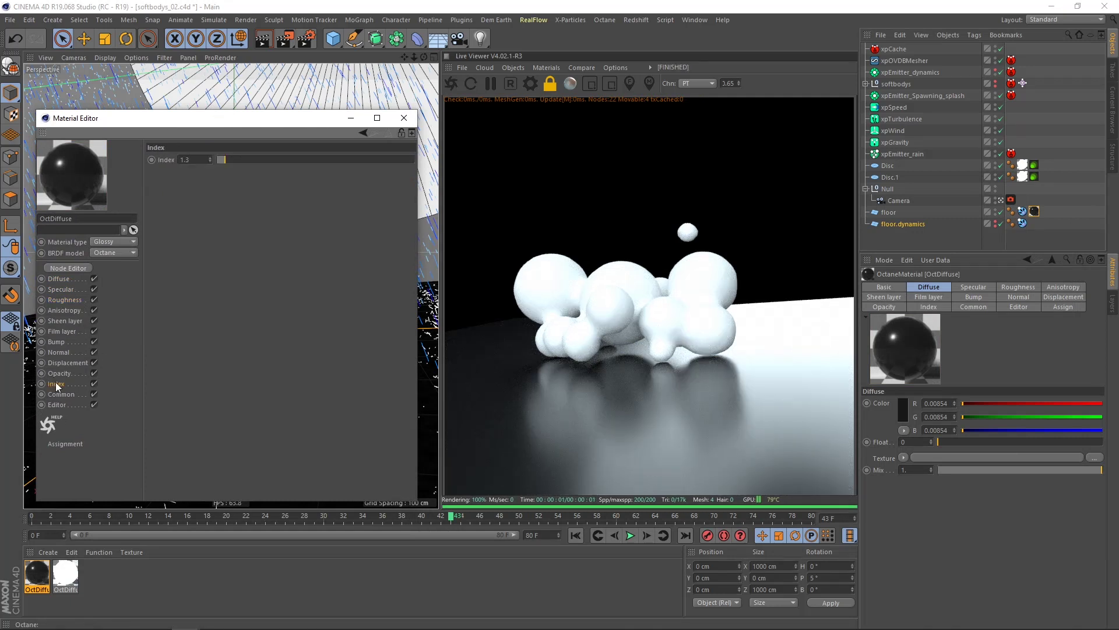
pyautogui.click(61, 289)
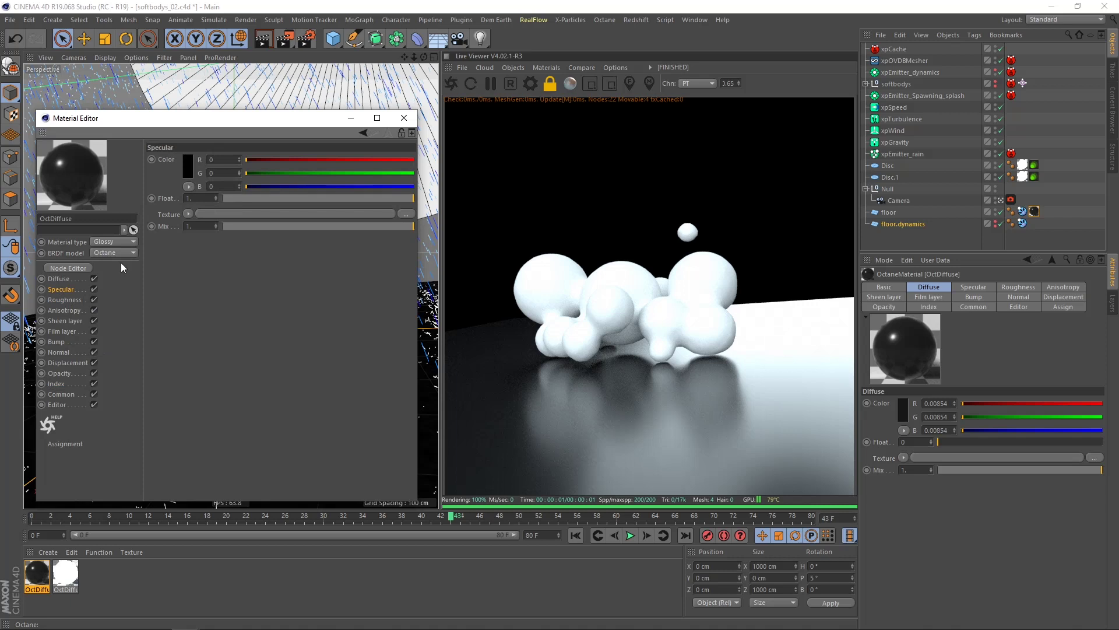
pyautogui.click(187, 175)
pyautogui.click(202, 197)
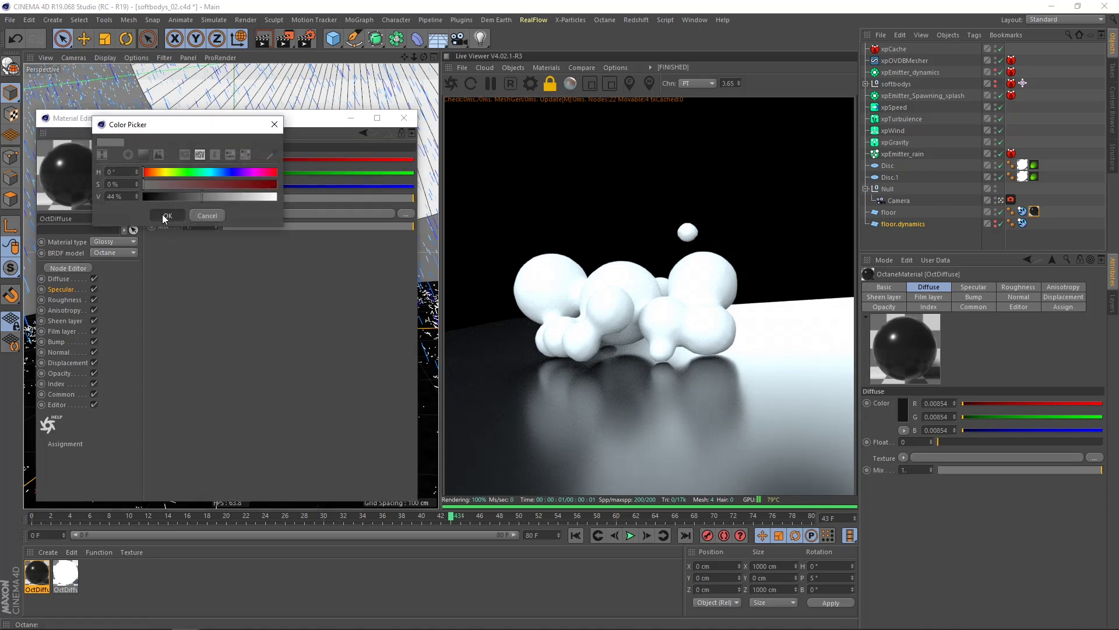
pyautogui.click(166, 215)
pyautogui.click(184, 163)
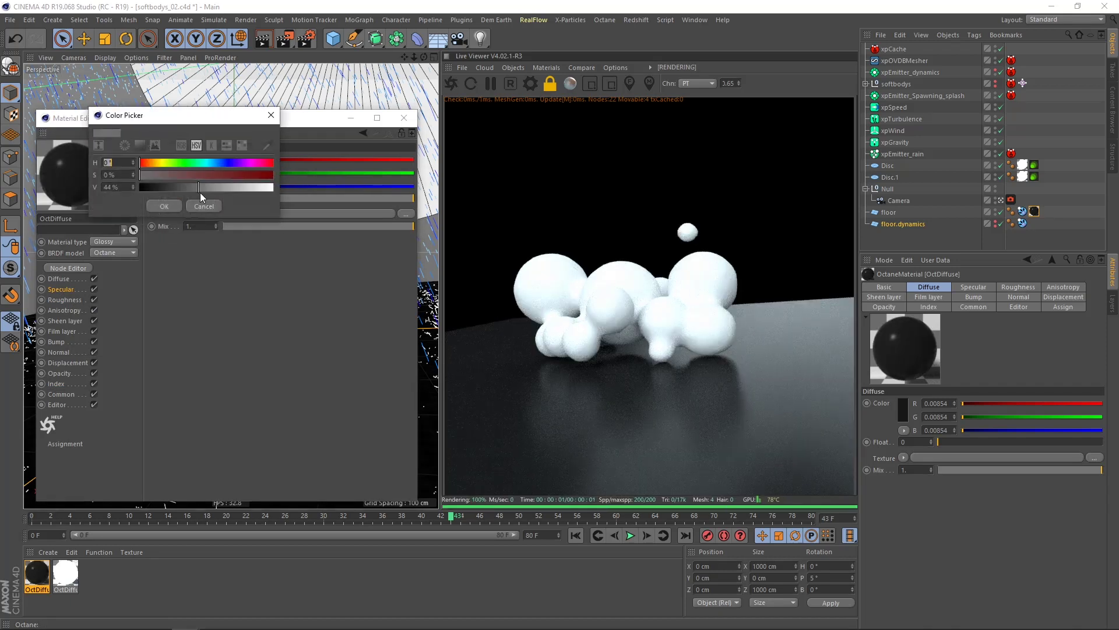
pyautogui.click(163, 206)
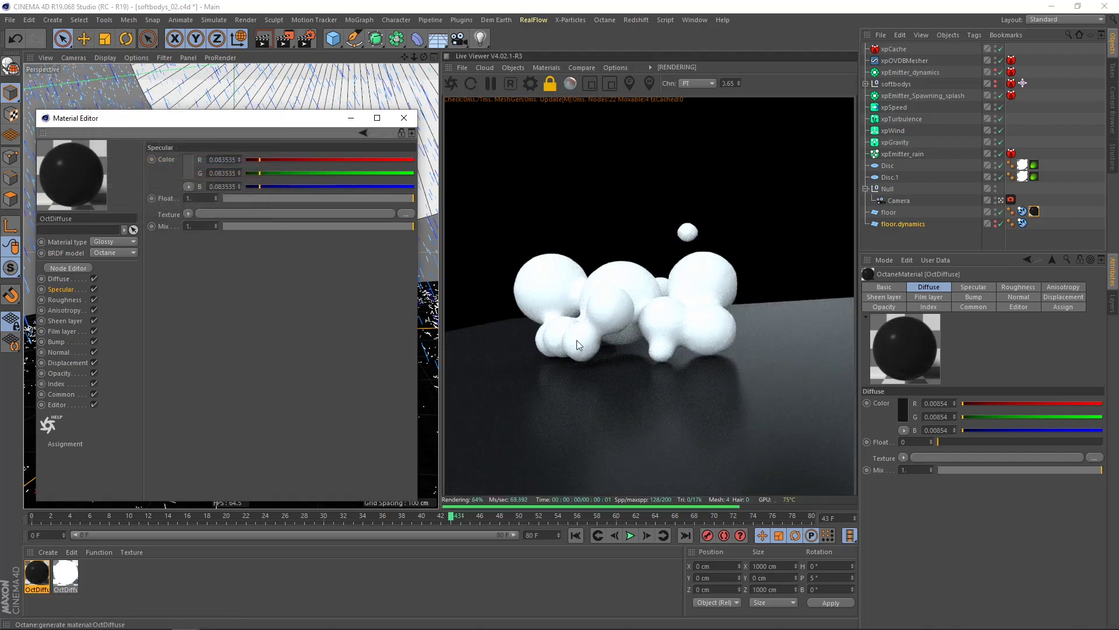
pyautogui.click(404, 117)
# - Reframe the camera lower and closer on the falling spheres at frame 11, with the Live Viewer scale set to 3.63
pyautogui.keyDown('alt'); pyautogui.moveTo(315, 339); pyautogui.dragTo(290, 320); pyautogui.keyUp('alt')
pyautogui.scroll(1, 254, 309)
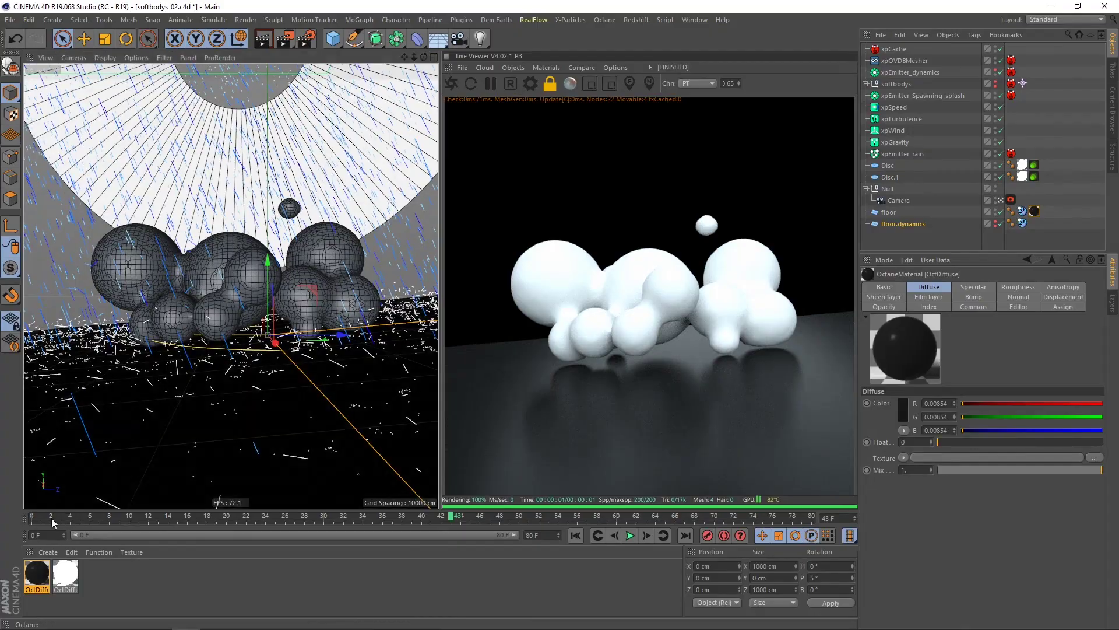
pyautogui.click(24, 519)
pyautogui.moveTo(20, 523); pyautogui.dragTo(119, 494)
pyautogui.keyDown('alt'); pyautogui.moveTo(257, 271); pyautogui.dragTo(233, 277, button='middle'); pyautogui.keyUp('alt')
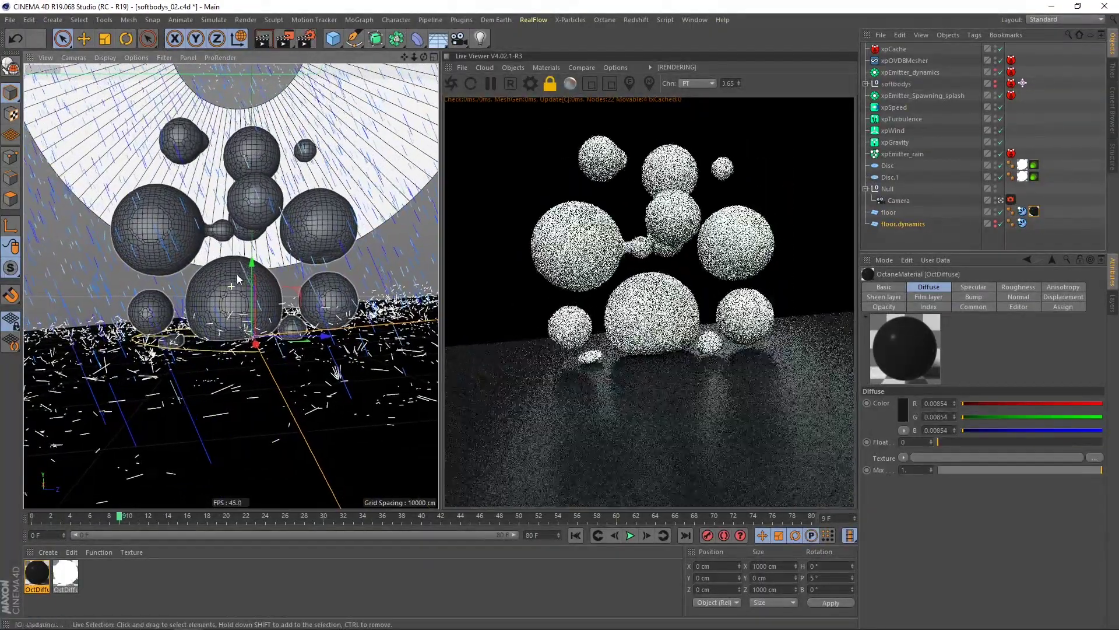
pyautogui.moveTo(231, 268)
pyautogui.keyDown('alt'); pyautogui.mouseDown()
pyautogui.moveTo(230, 258)
pyautogui.moveTo(229, 268)
pyautogui.mouseUp(); pyautogui.keyUp('alt')
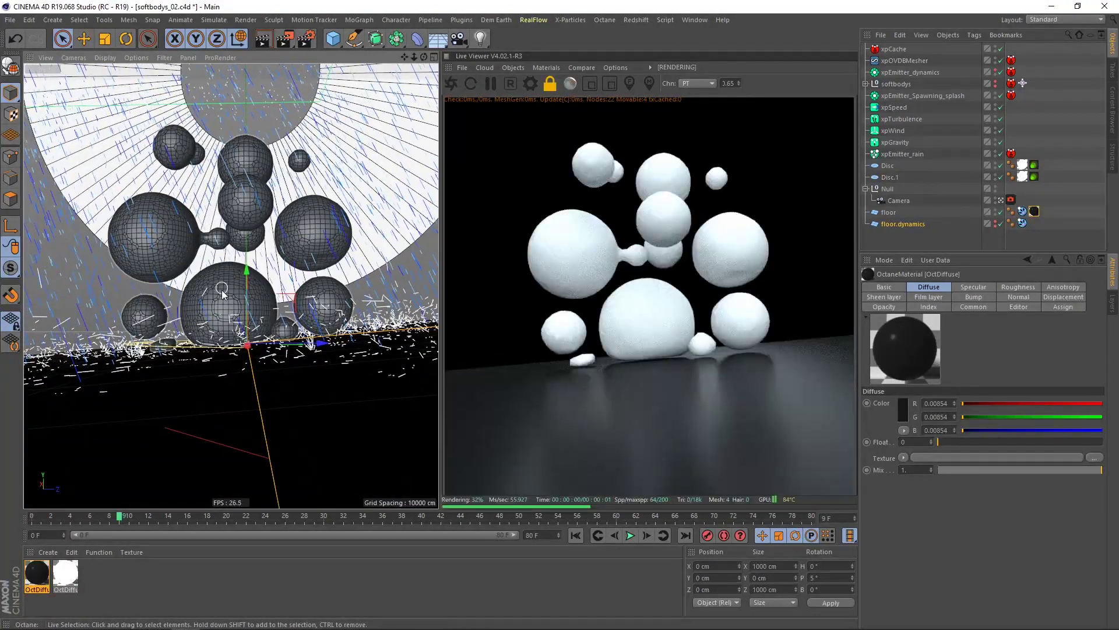
pyautogui.keyDown('alt'); pyautogui.moveTo(222, 291); pyautogui.dragTo(233, 286, button='right'); pyautogui.keyUp('alt')
pyautogui.keyDown('alt'); pyautogui.moveTo(226, 295); pyautogui.dragTo(224, 302); pyautogui.keyUp('alt')
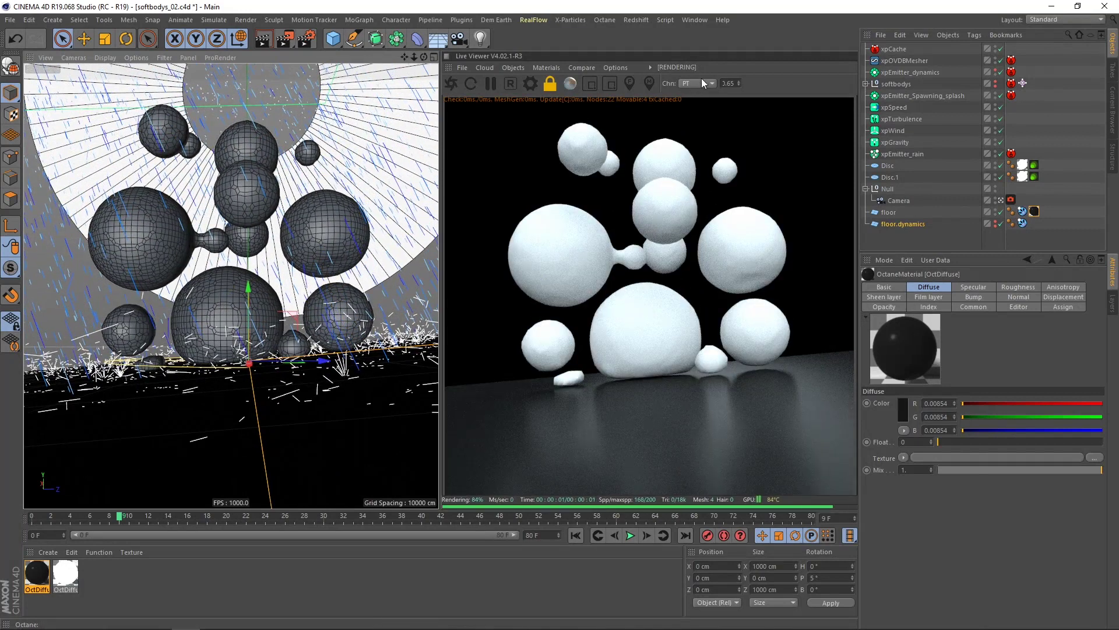
pyautogui.moveTo(739, 83); pyautogui.dragTo(739, 86)
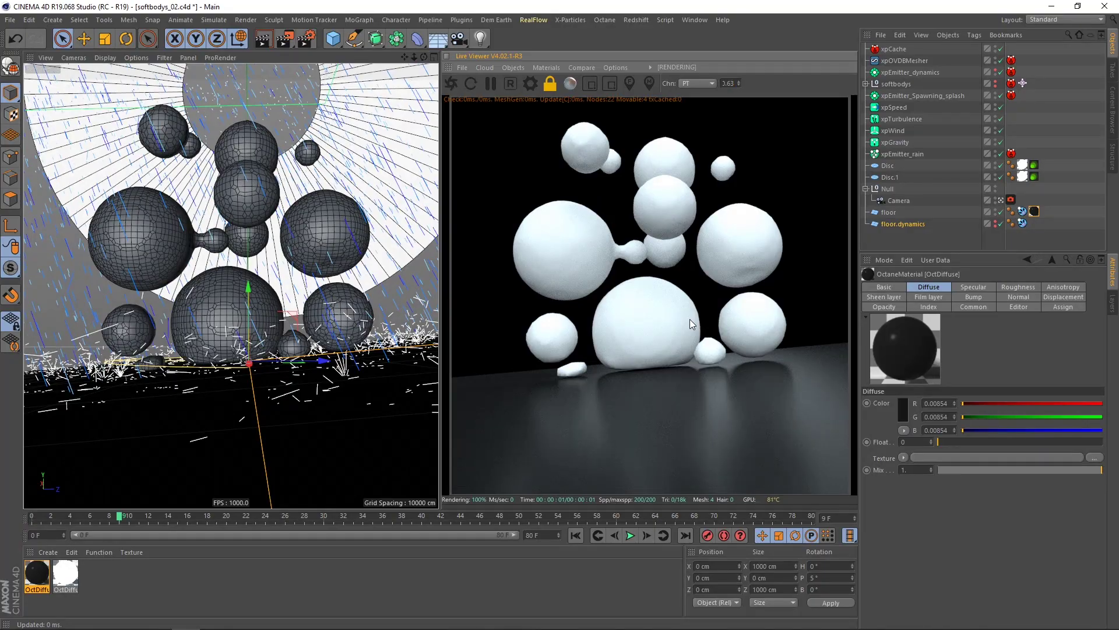
pyautogui.moveTo(80, 521); pyautogui.dragTo(141, 532)
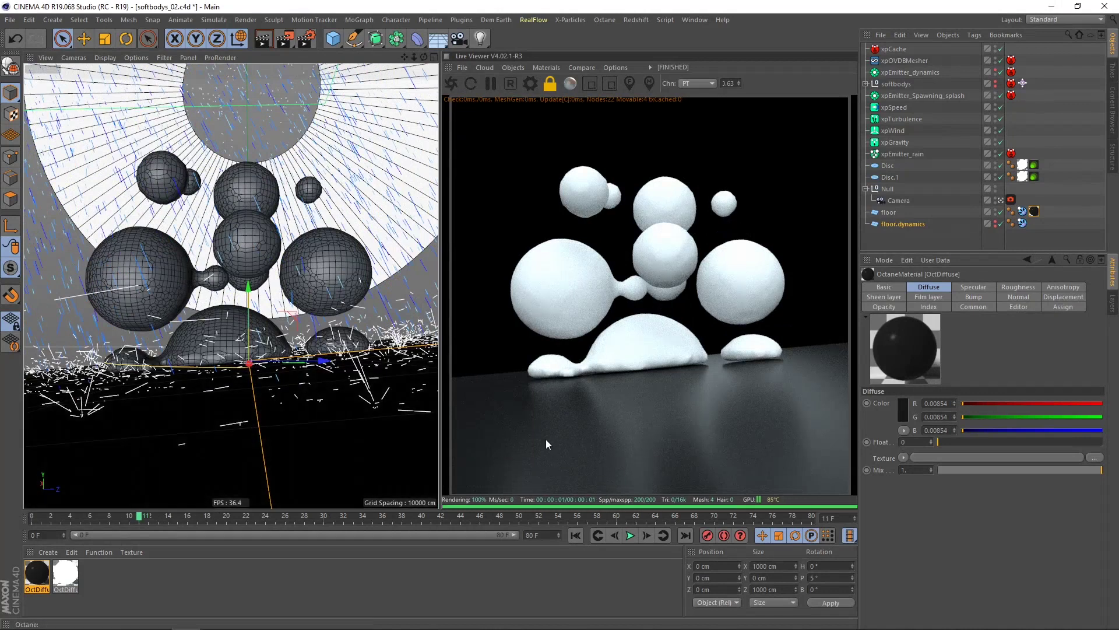
# - Create an Octane Specular material and apply it to xpOVDBMesher
pyautogui.click(519, 68)
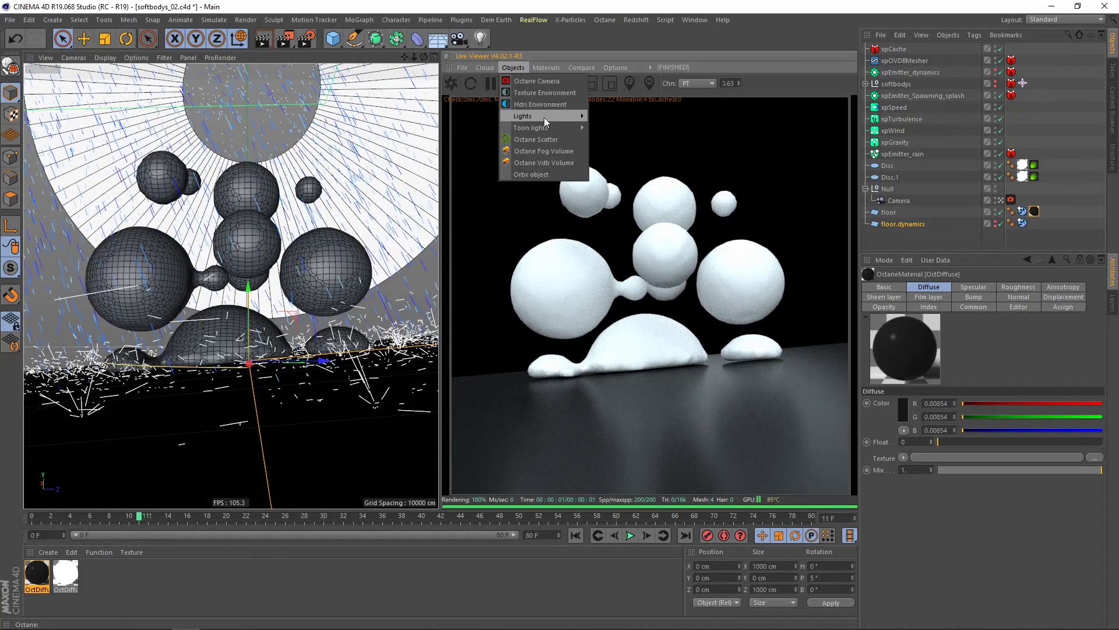
pyautogui.moveTo(539, 67)
pyautogui.click(579, 146)
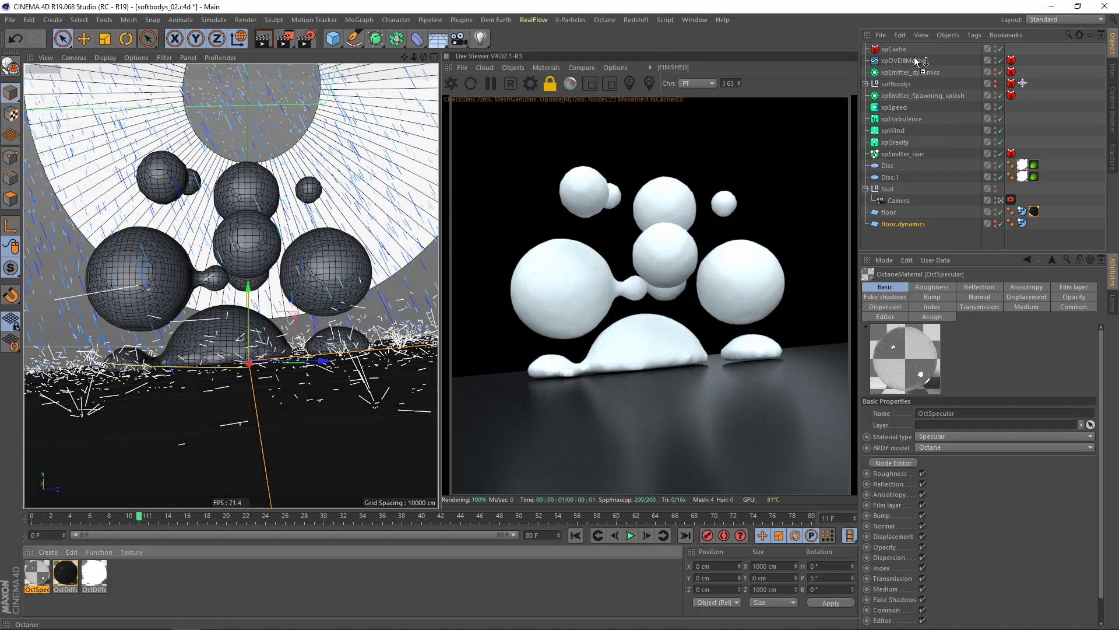
pyautogui.moveTo(919, 62); pyautogui.dragTo(921, 61)
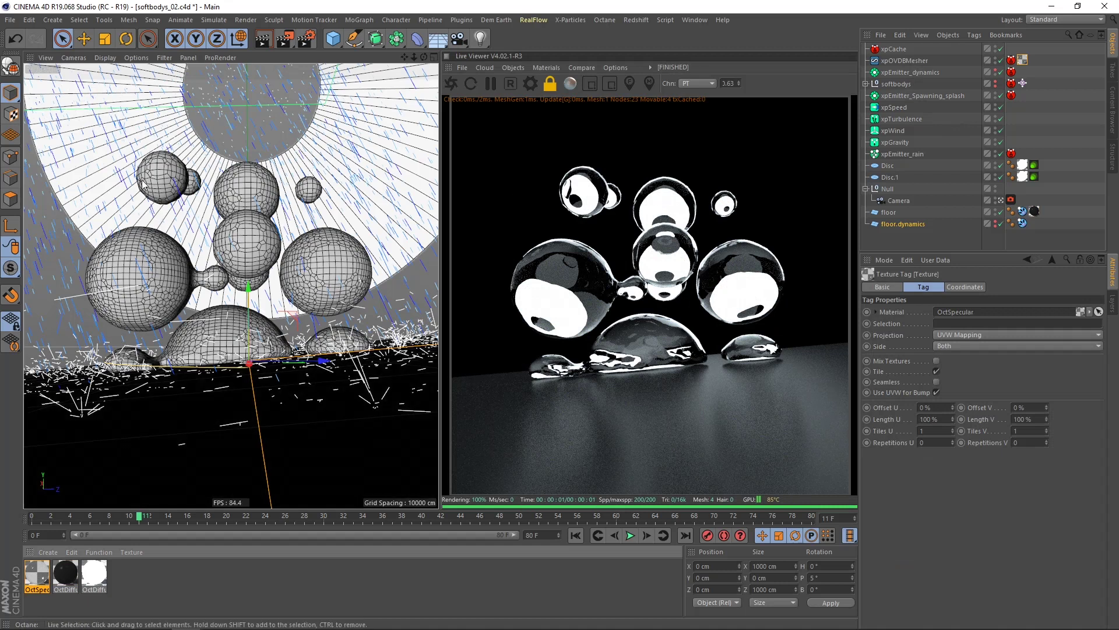
# - Group Disc and Disc.1 under a new null
pyautogui.click(889, 165)
pyautogui.keyDown('shift'); pyautogui.click(889, 178); pyautogui.keyUp('shift')
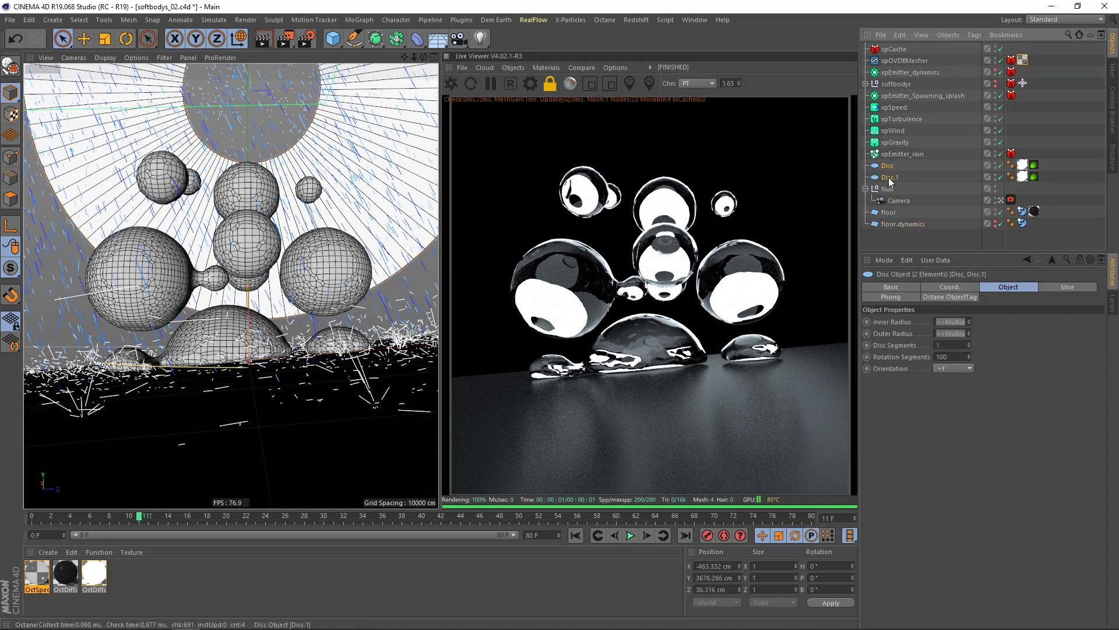
pyautogui.hotkey('alt', 'g')
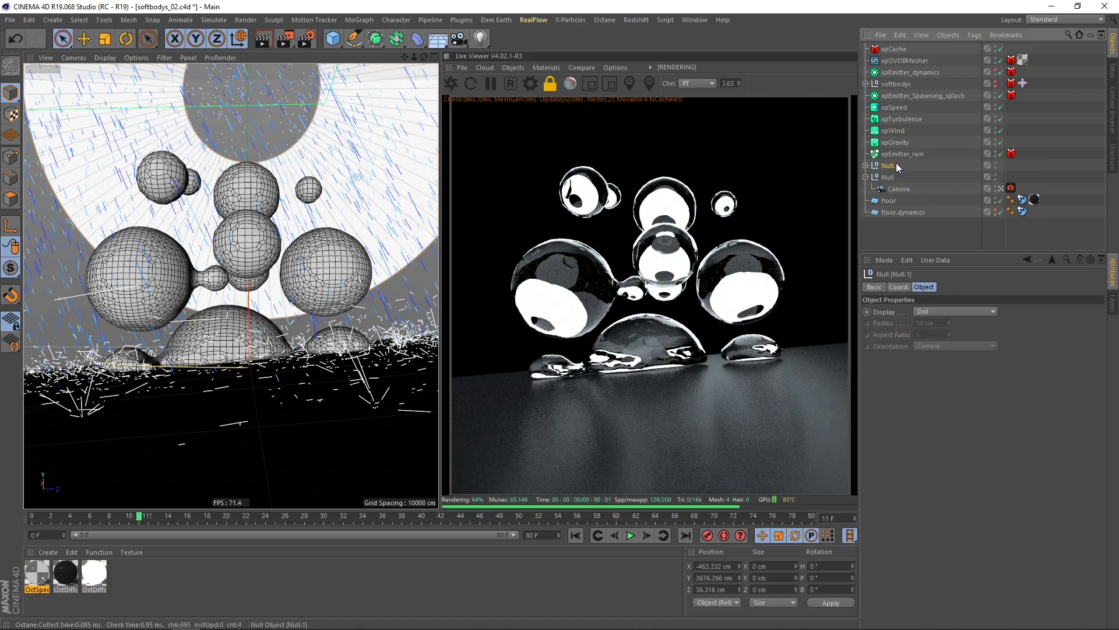
# - Leave the camera view, rotate the null holding the discs to a heading of about -37.6°, and return to the camera view
pyautogui.click(126, 40)
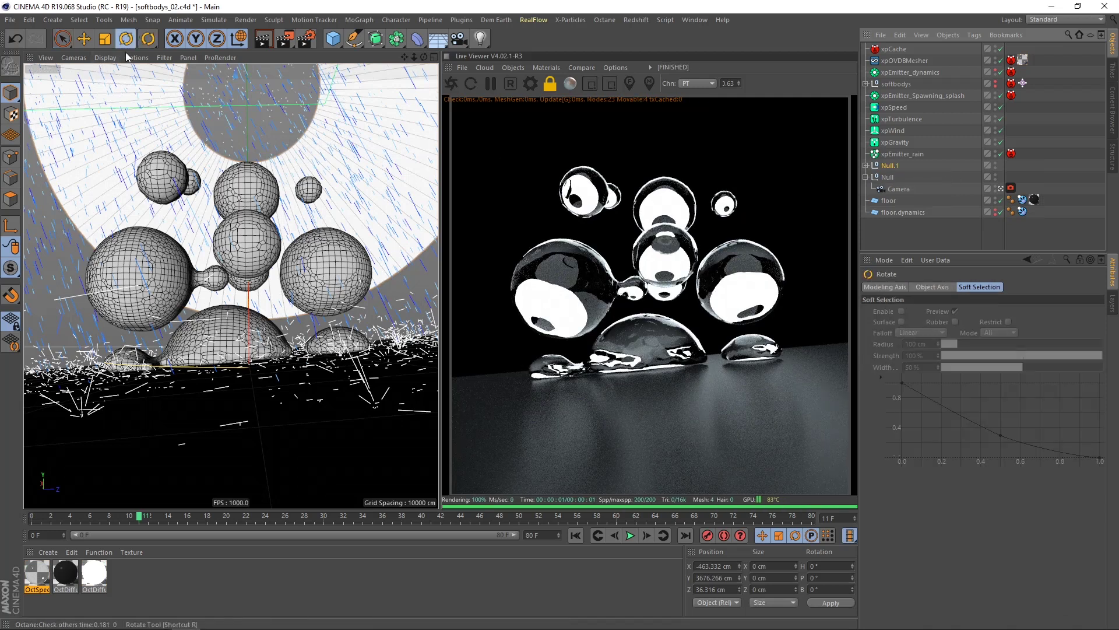
pyautogui.click(899, 165)
pyautogui.click(1001, 189)
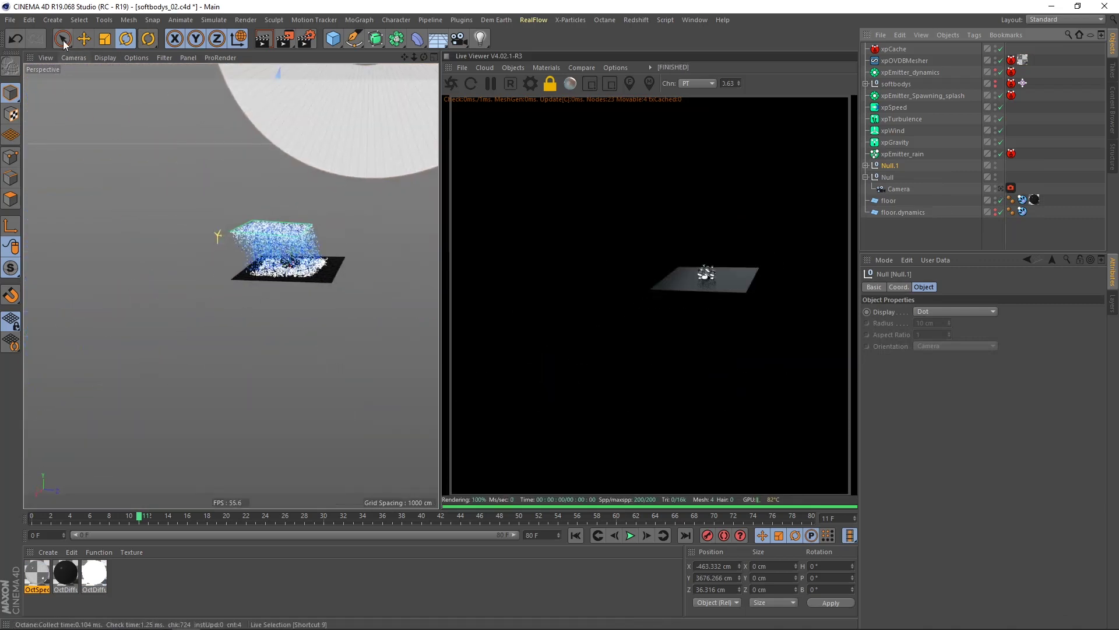
pyautogui.click(62, 39)
pyautogui.keyDown('alt'); pyautogui.moveTo(299, 200); pyautogui.dragTo(169, 277, button='right'); pyautogui.keyUp('alt')
pyautogui.keyDown('alt'); pyautogui.moveTo(310, 152); pyautogui.dragTo(220, 197); pyautogui.keyUp('alt')
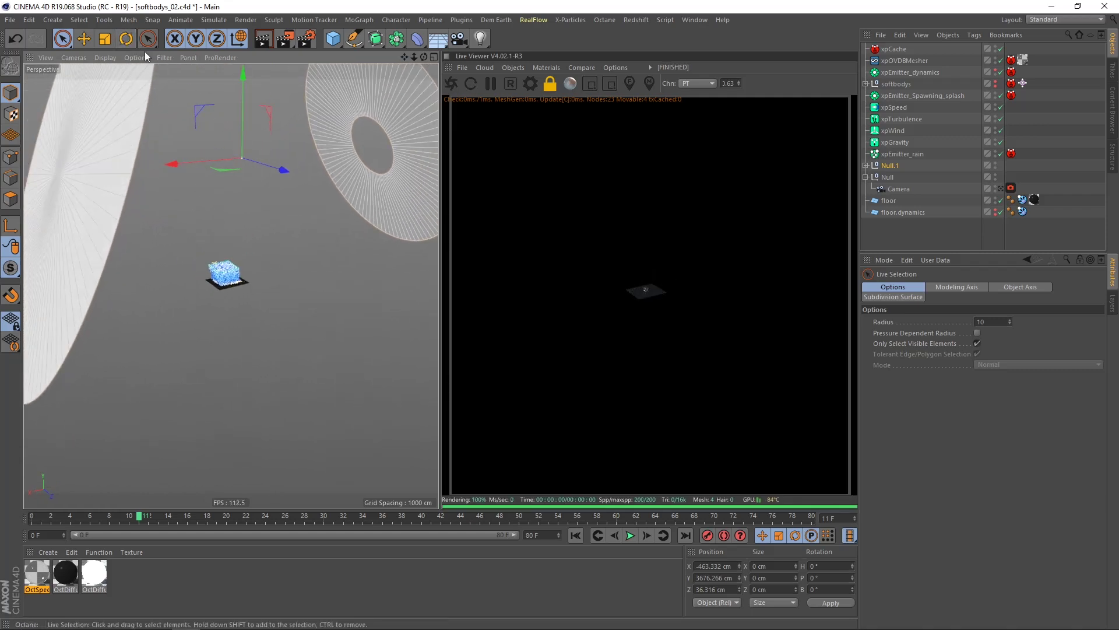
pyautogui.click(126, 40)
pyautogui.moveTo(249, 167); pyautogui.dragTo(194, 163)
pyautogui.click(1000, 188)
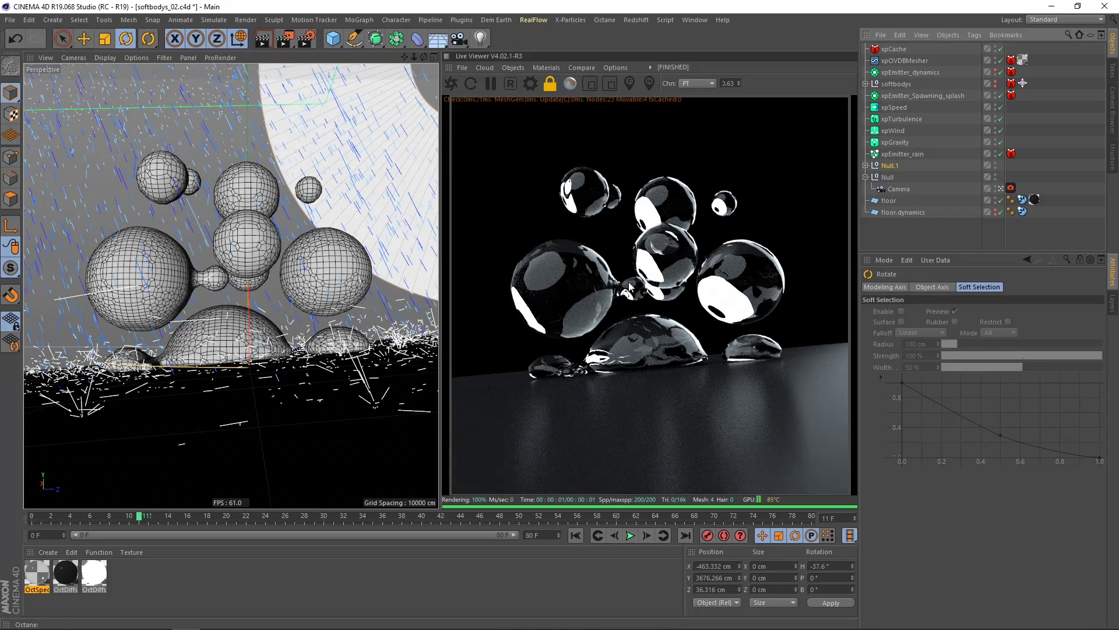
# - Raise the specular material's dispersion coefficient to about 0.0917
pyautogui.click(33, 577)
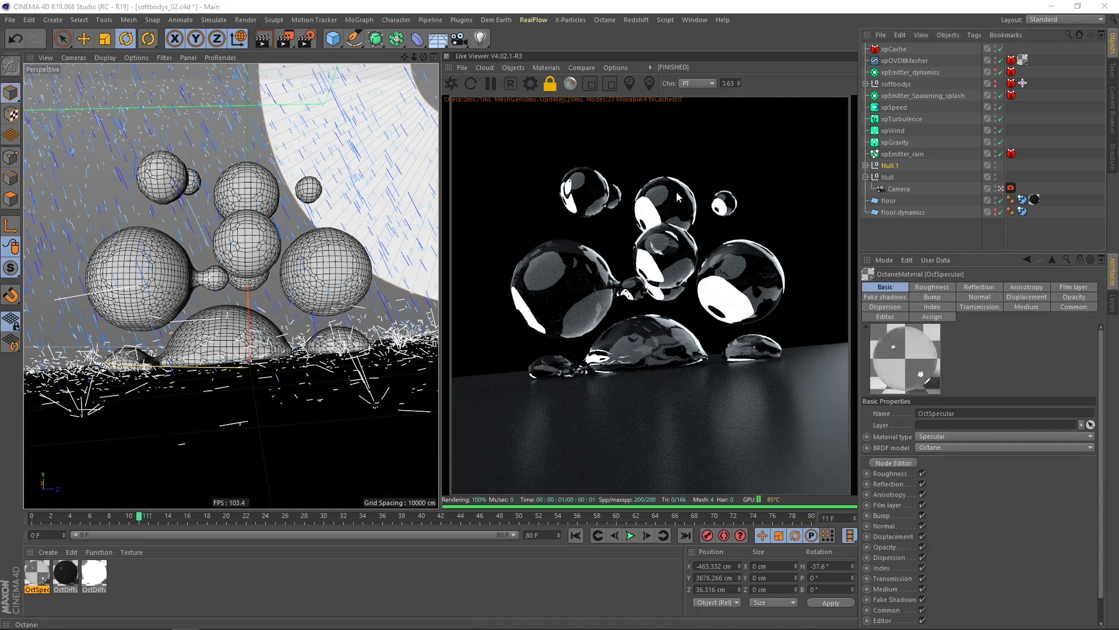
pyautogui.doubleClick(33, 577)
pyautogui.moveTo(694, 170); pyautogui.dragTo(302, 147)
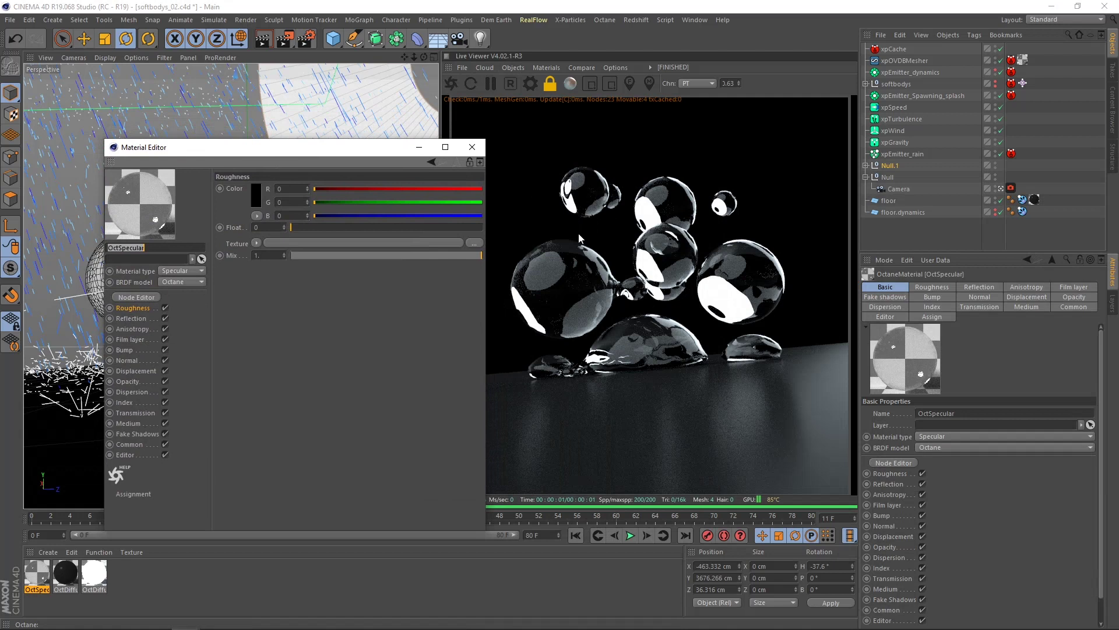
pyautogui.moveTo(383, 163); pyautogui.dragTo(330, 151)
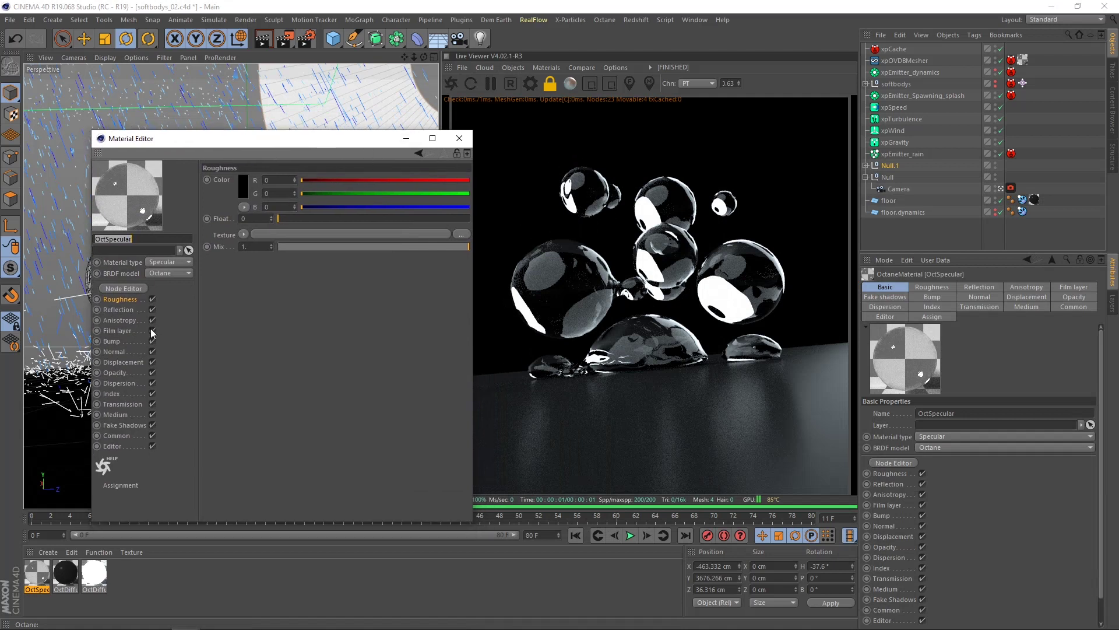
pyautogui.click(117, 387)
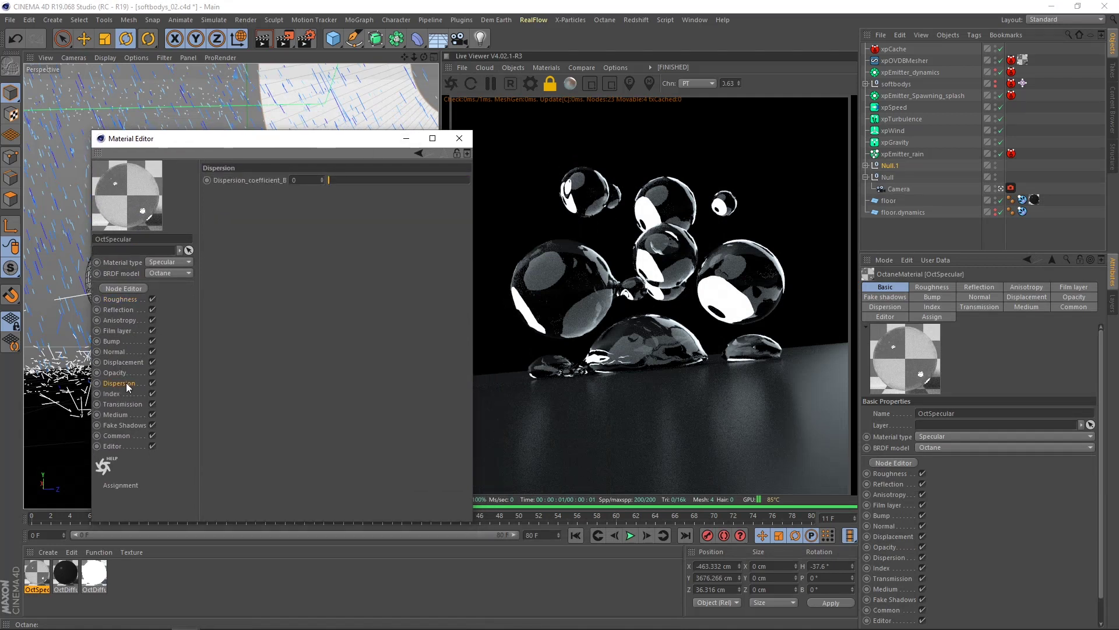
pyautogui.moveTo(334, 177); pyautogui.dragTo(449, 181)
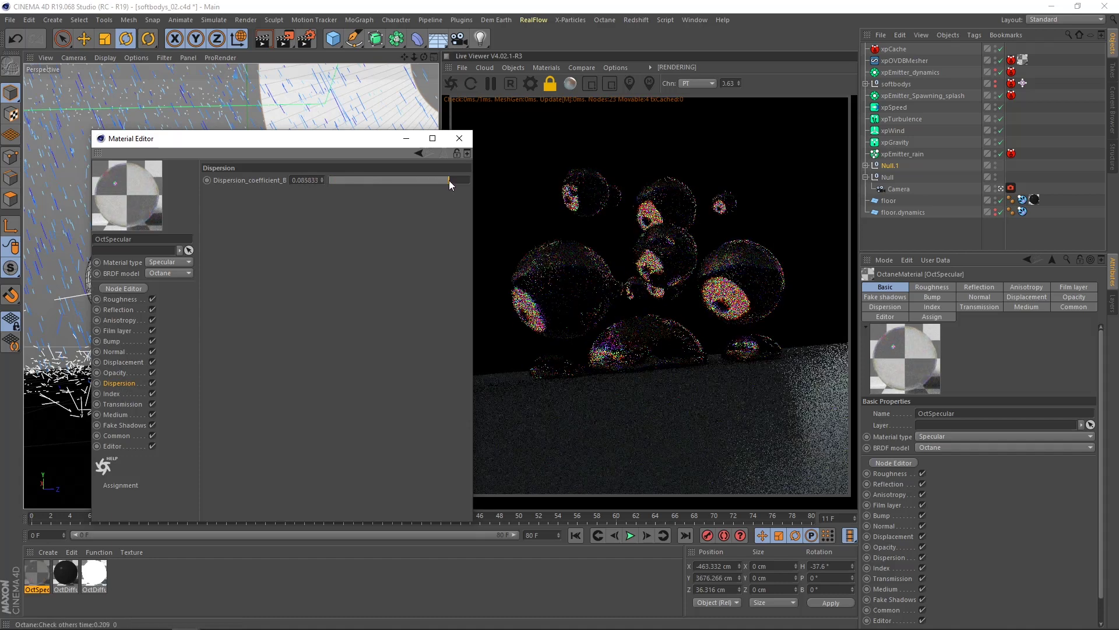
pyautogui.click(457, 179)
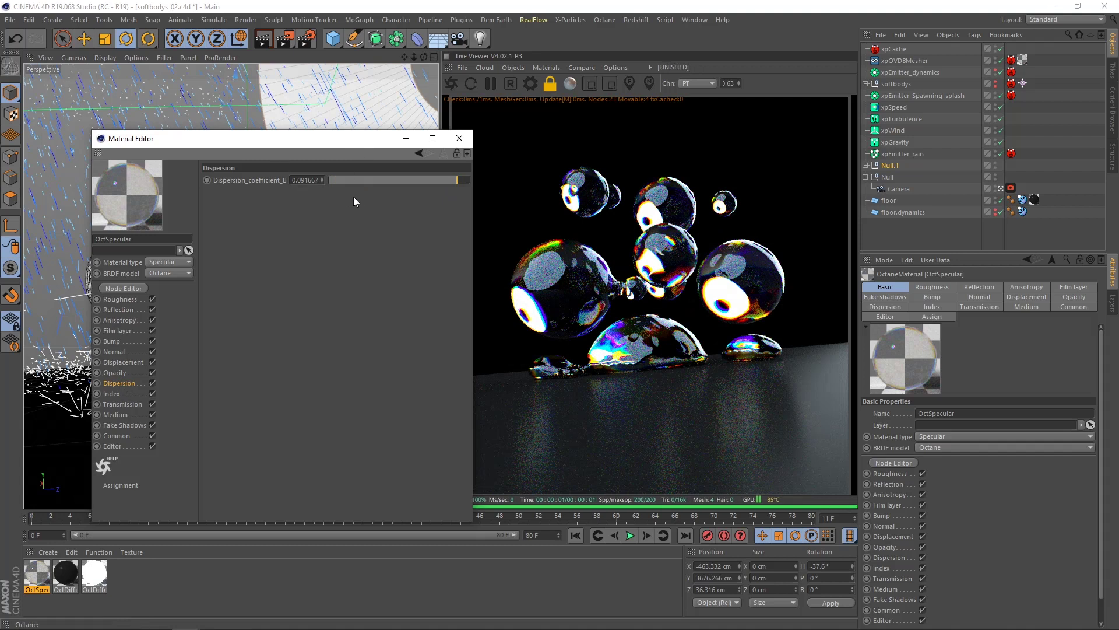
# - Try a roughness float of 0.01 on the specular material, and settle on 0.005
pyautogui.click(121, 299)
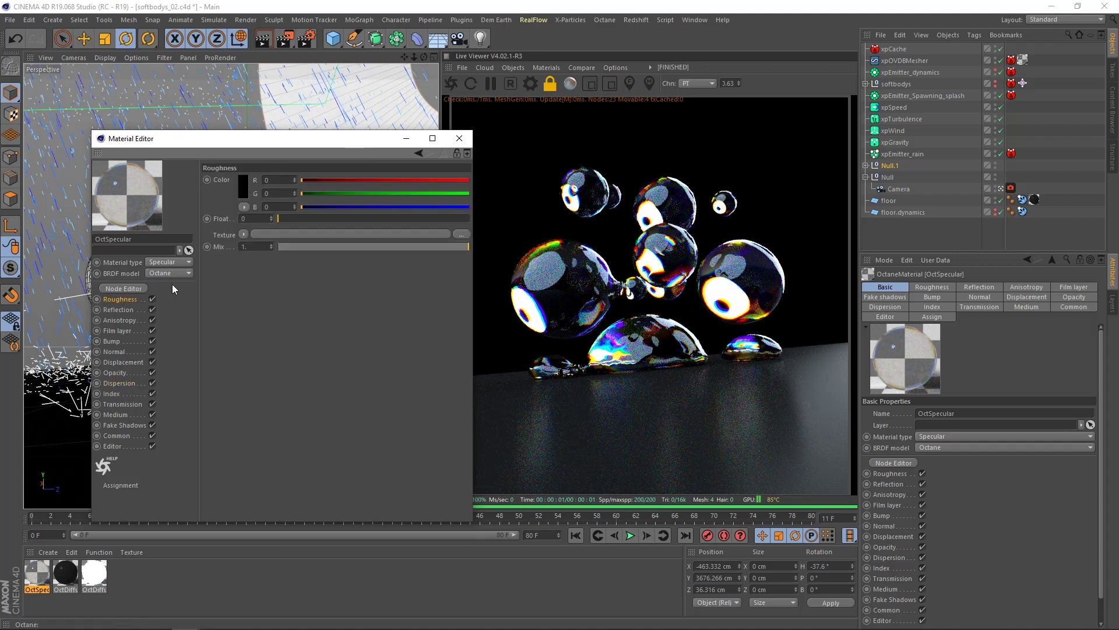
pyautogui.write('1')
pyautogui.press('Return')
pyautogui.moveTo(261, 219); pyautogui.dragTo(229, 224)
pyautogui.write('0.01')
pyautogui.press('Return')
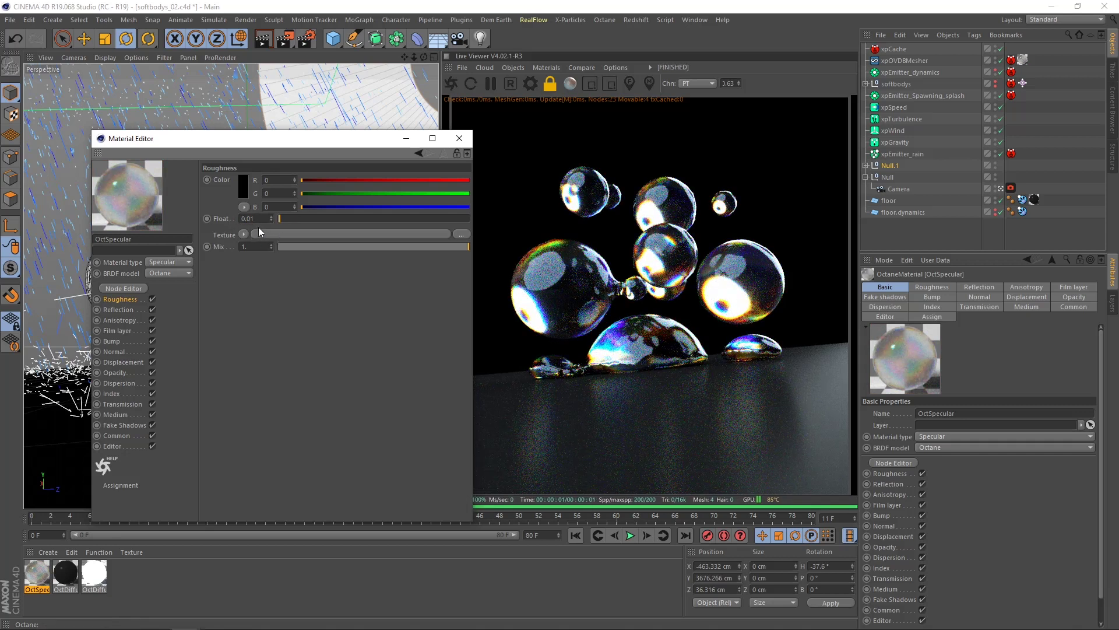
pyautogui.write('05')
pyautogui.press('Return')
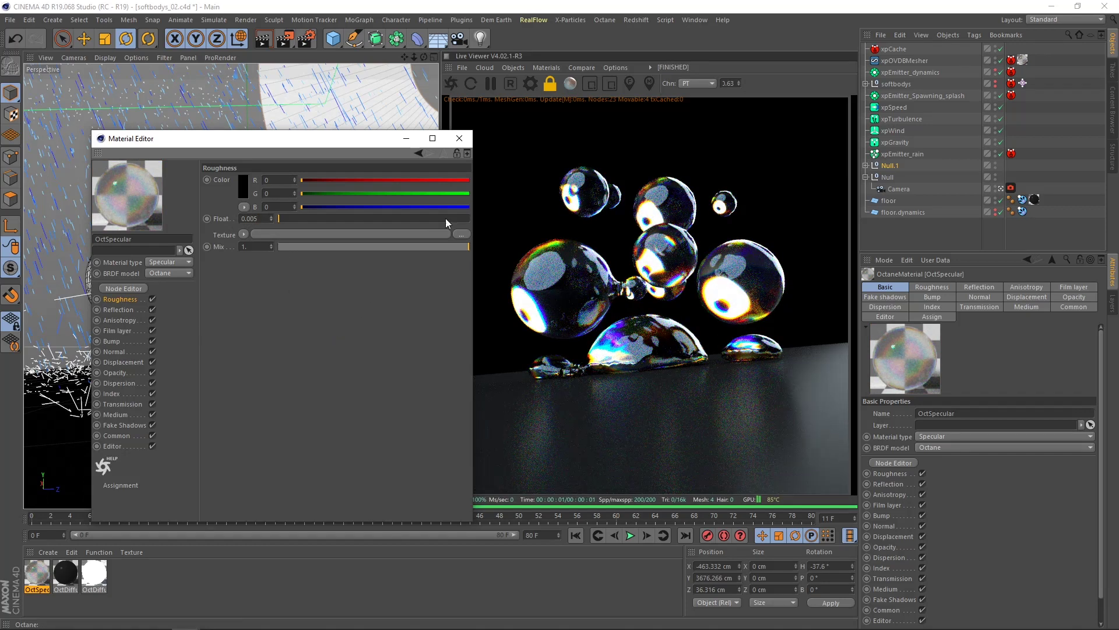
# - Rotate the Null.1 light group to a heading of -92.6°, a pitch of 240° and a bank of -32°
pyautogui.click(459, 138)
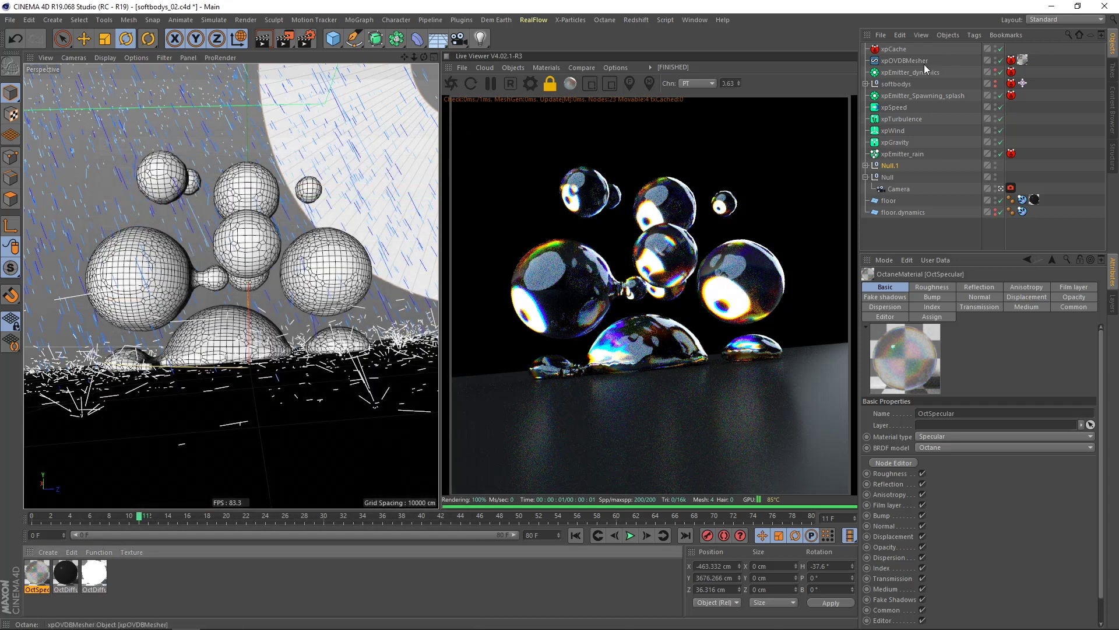
pyautogui.click(932, 165)
pyautogui.click(899, 288)
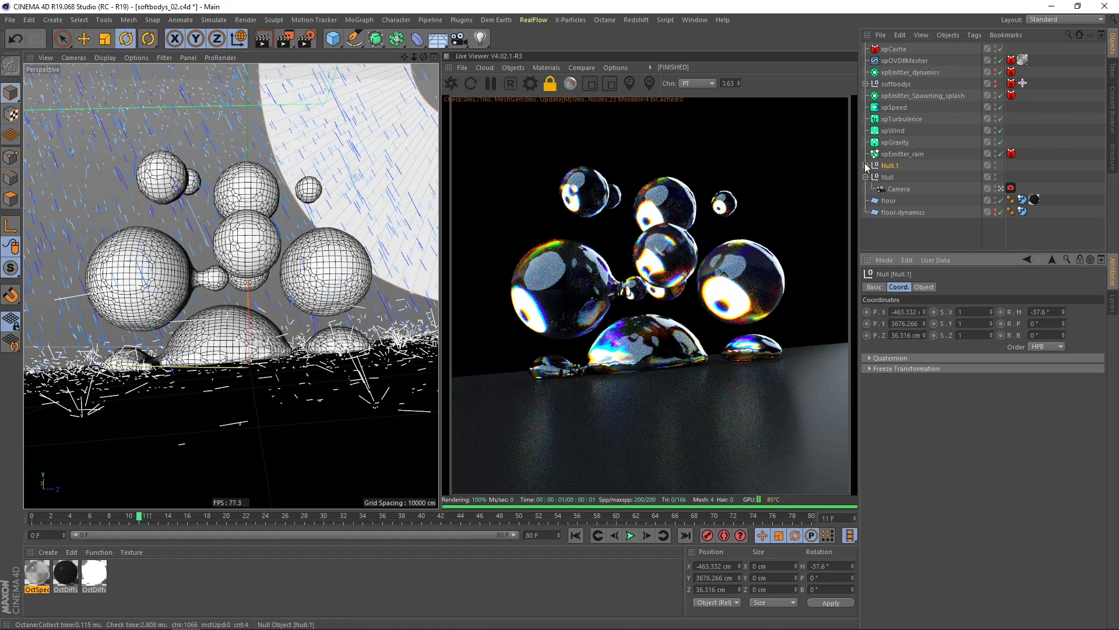
pyautogui.moveTo(1065, 310); pyautogui.dragTo(1069, 236)
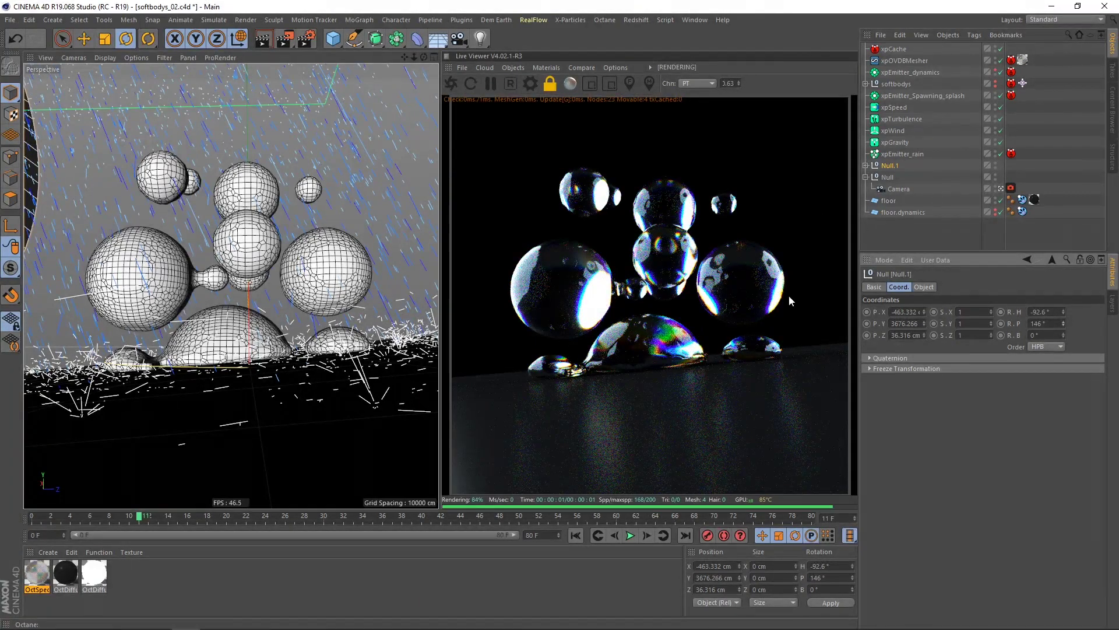
pyautogui.moveTo(1063, 328); pyautogui.dragTo(1065, 289)
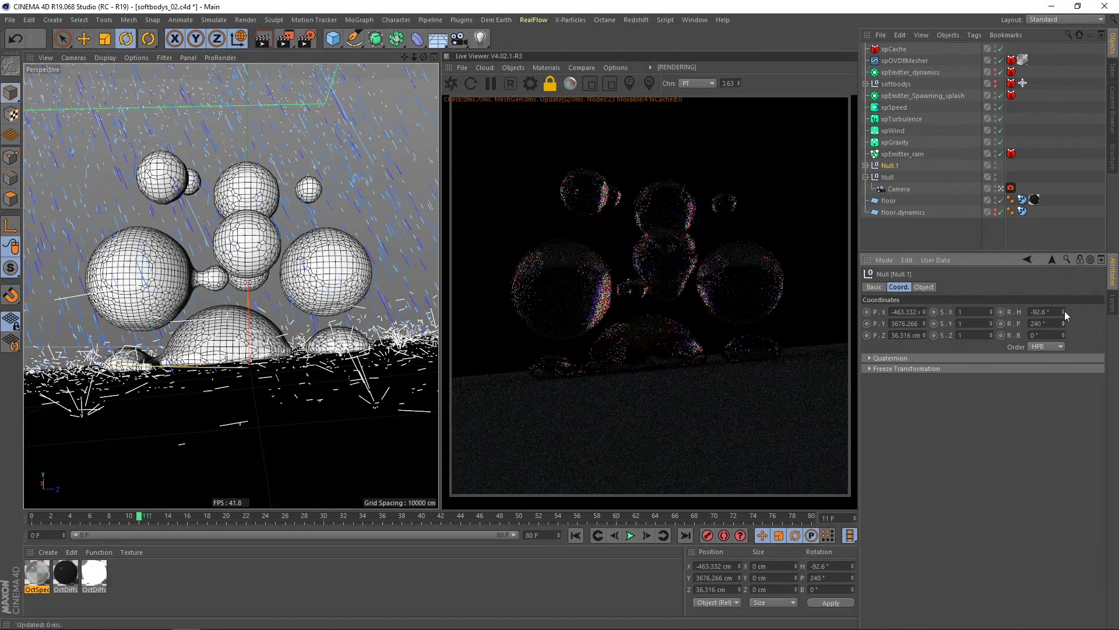
pyautogui.moveTo(1064, 336)
pyautogui.mouseDown()
pyautogui.moveTo(1062, 281)
pyautogui.moveTo(1057, 352)
pyautogui.mouseUp()
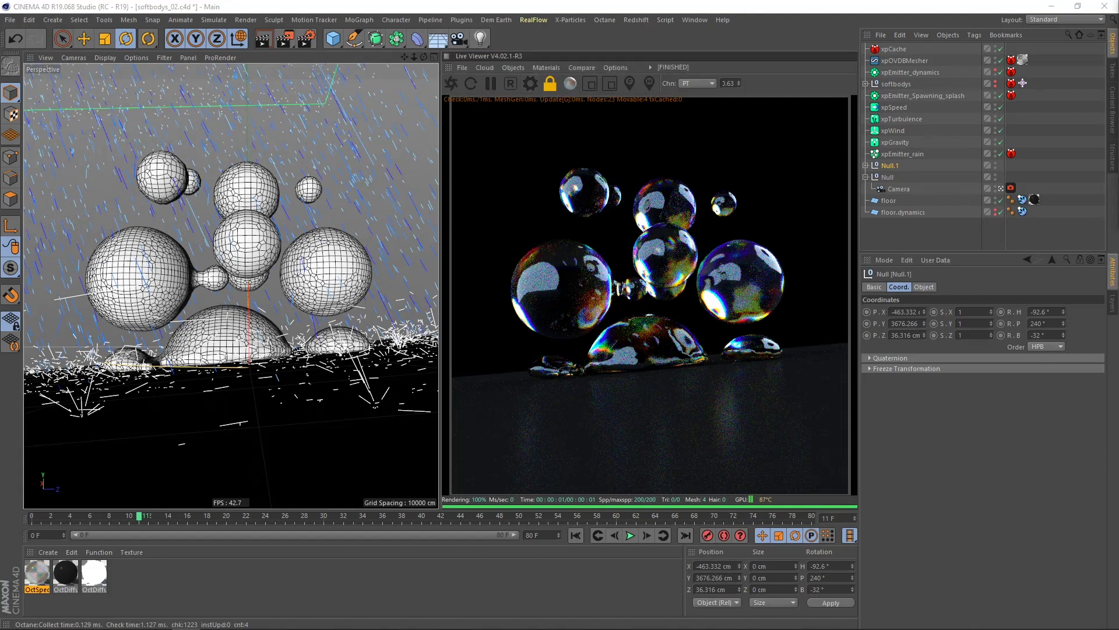
pyautogui.moveTo(1118, 75); pyautogui.dragTo(323, 130)
pyautogui.click(244, 155)
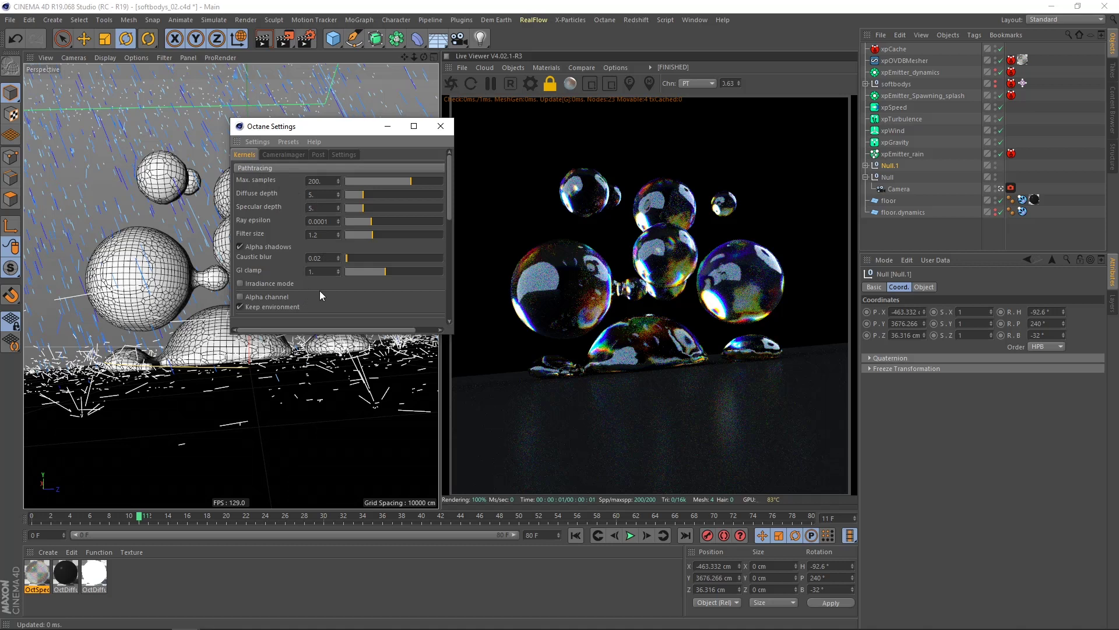
pyautogui.click(441, 135)
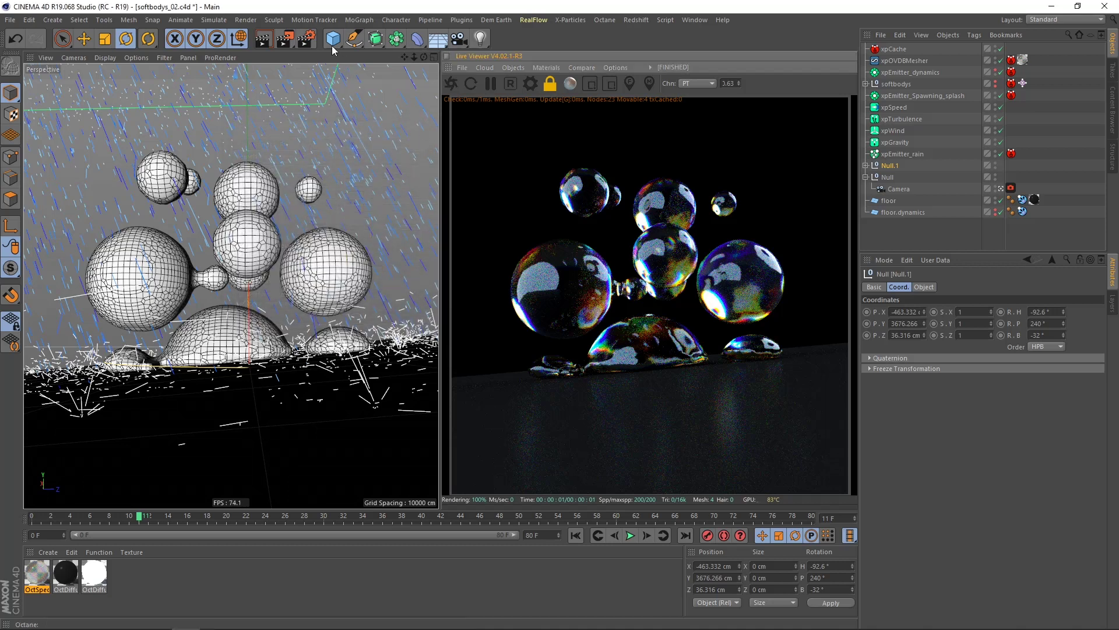
# - Enable the Denoised beauty render pass for the Octane Renderer in the render settings
pyautogui.click(306, 38)
pyautogui.moveTo(175, 8); pyautogui.dragTo(175, 33)
pyautogui.click(128, 61)
pyautogui.click(128, 143)
pyautogui.click(109, 153)
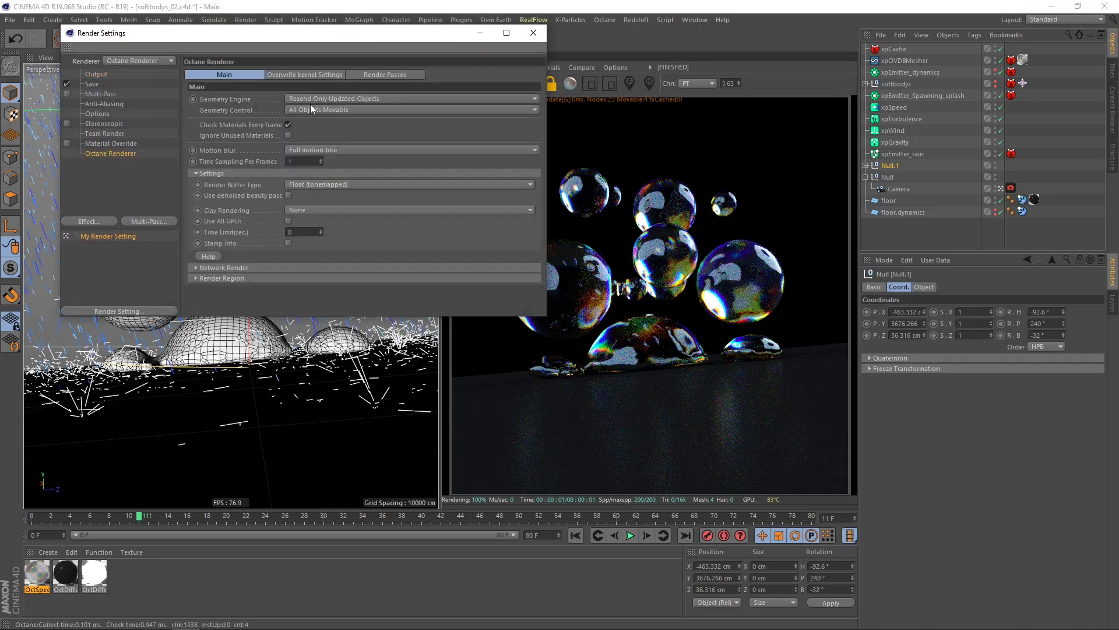
pyautogui.click(389, 77)
pyautogui.click(196, 230)
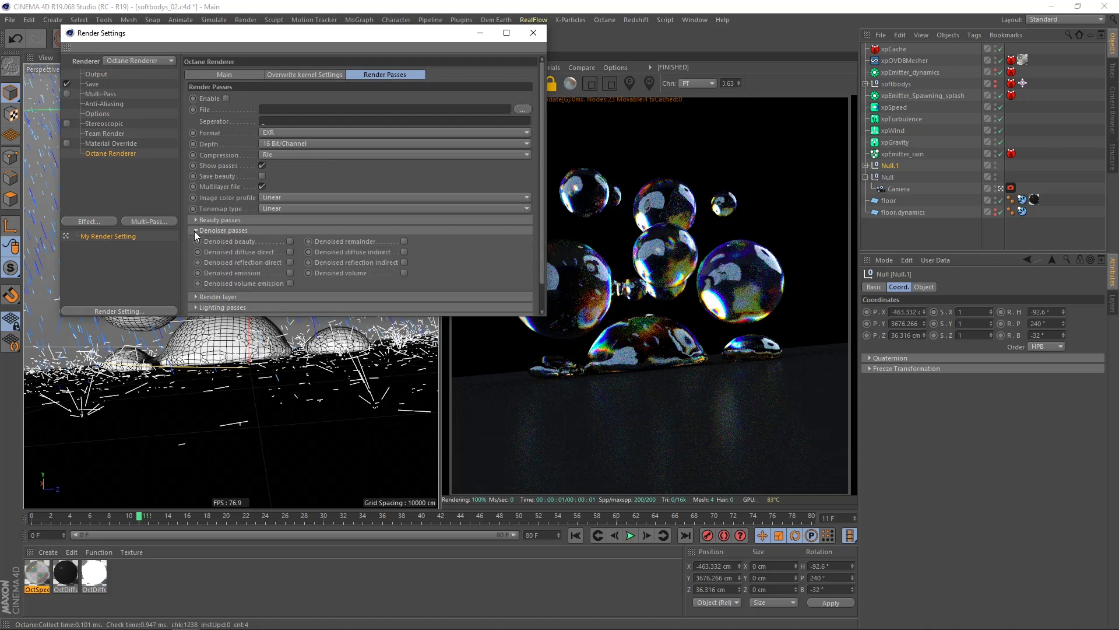
pyautogui.click(290, 241)
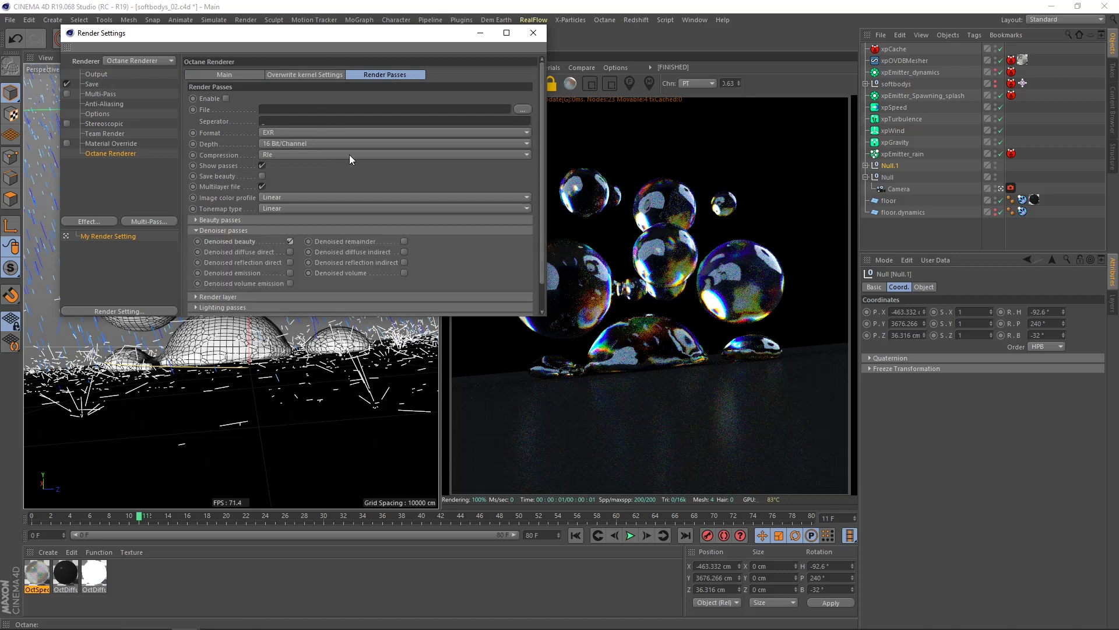
pyautogui.click(533, 33)
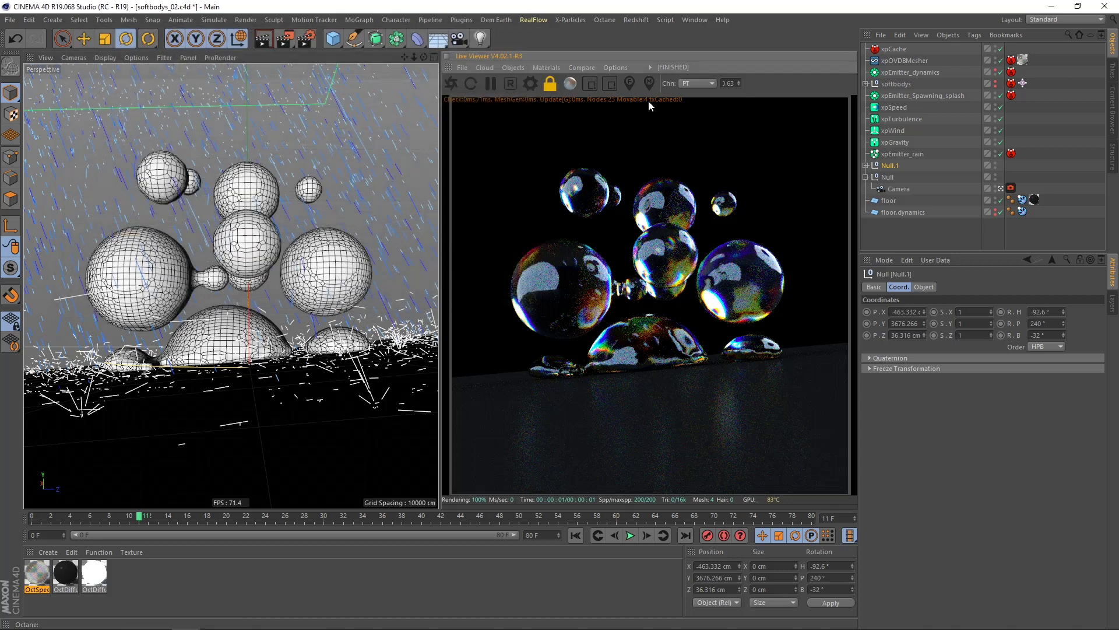
# - Enable the Camera Imager and its AI denoiser on the camera's Octane tag
pyautogui.click(1011, 188)
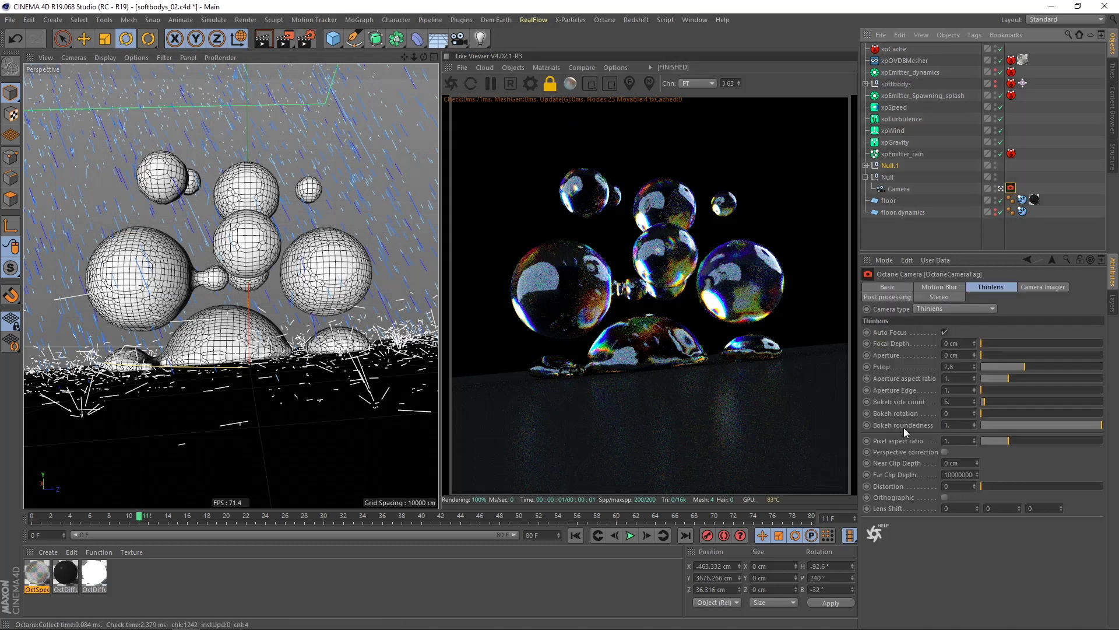
pyautogui.click(1037, 286)
pyautogui.click(945, 333)
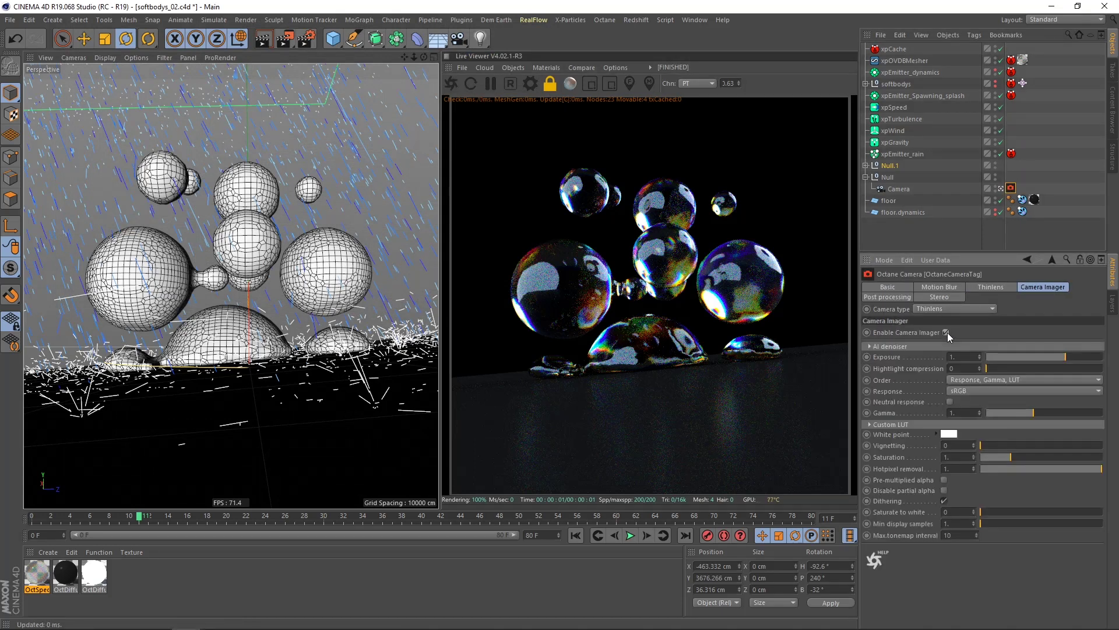
pyautogui.click(870, 347)
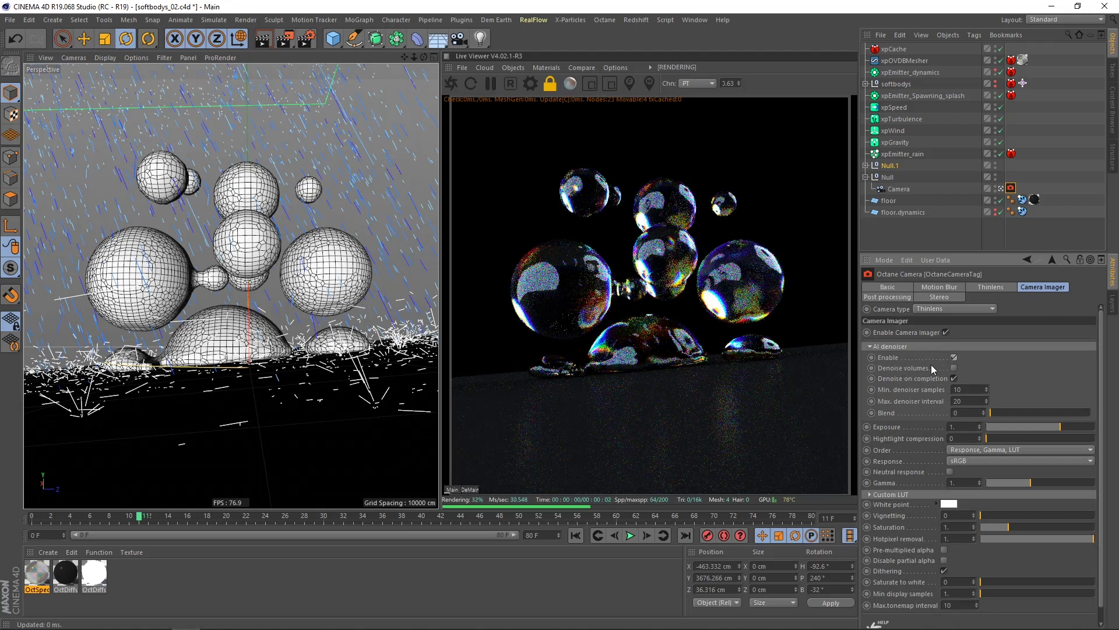
# - Compare the main pass with the denoised pass in the Live Viewer
pyautogui.click(468, 490)
pyautogui.click(459, 490)
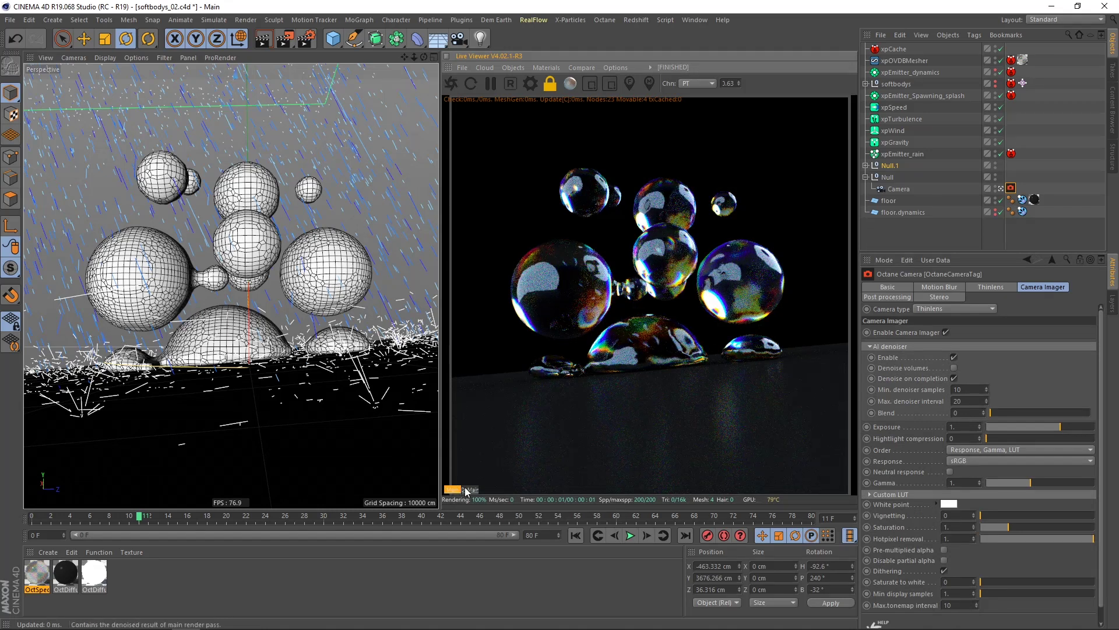
pyautogui.click(469, 489)
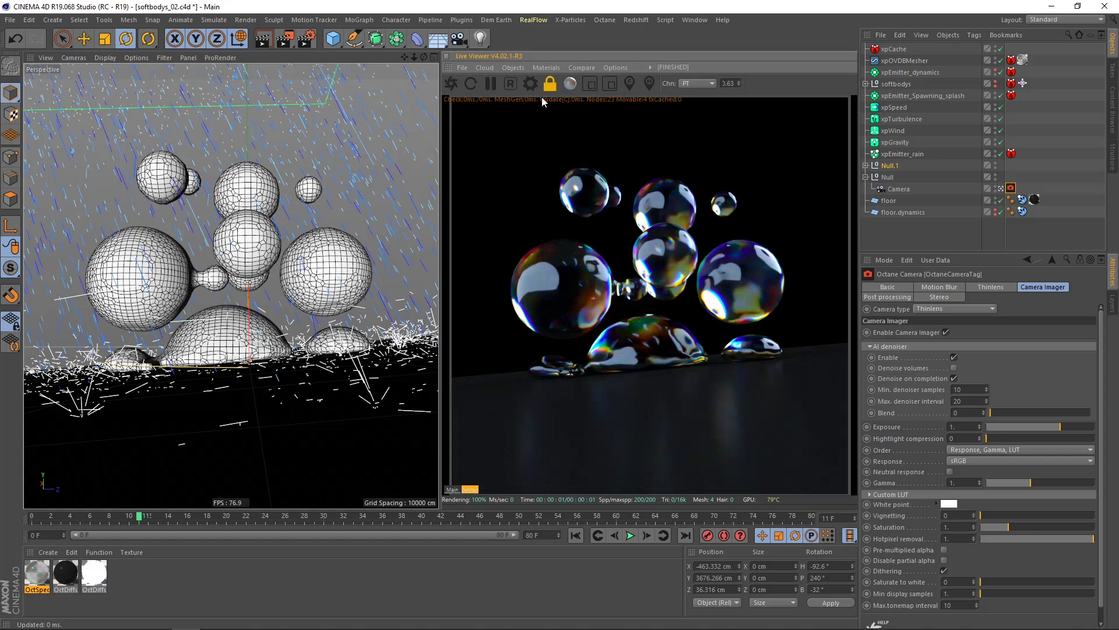
# - Set the path tracing kernel's maximum samples to 300 in the Octane settings
pyautogui.click(529, 85)
pyautogui.moveTo(1118, 42); pyautogui.dragTo(328, 133)
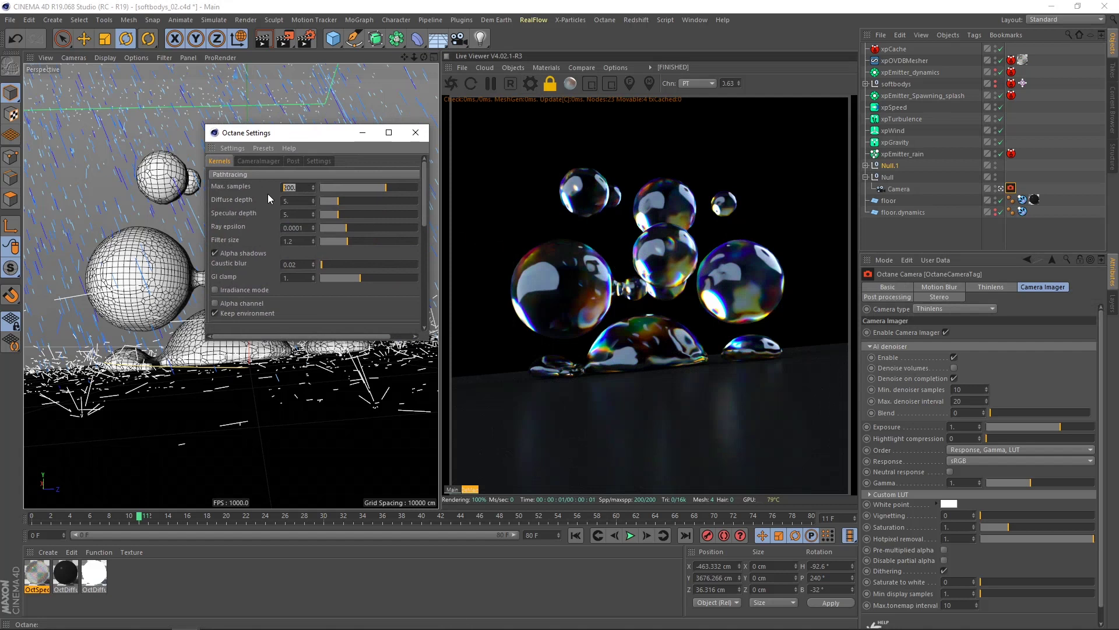
pyautogui.write('300')
pyautogui.press('Return')
# - Switch the Live Viewer back to the main pass and advance the animation to frame 24
pyautogui.click(456, 491)
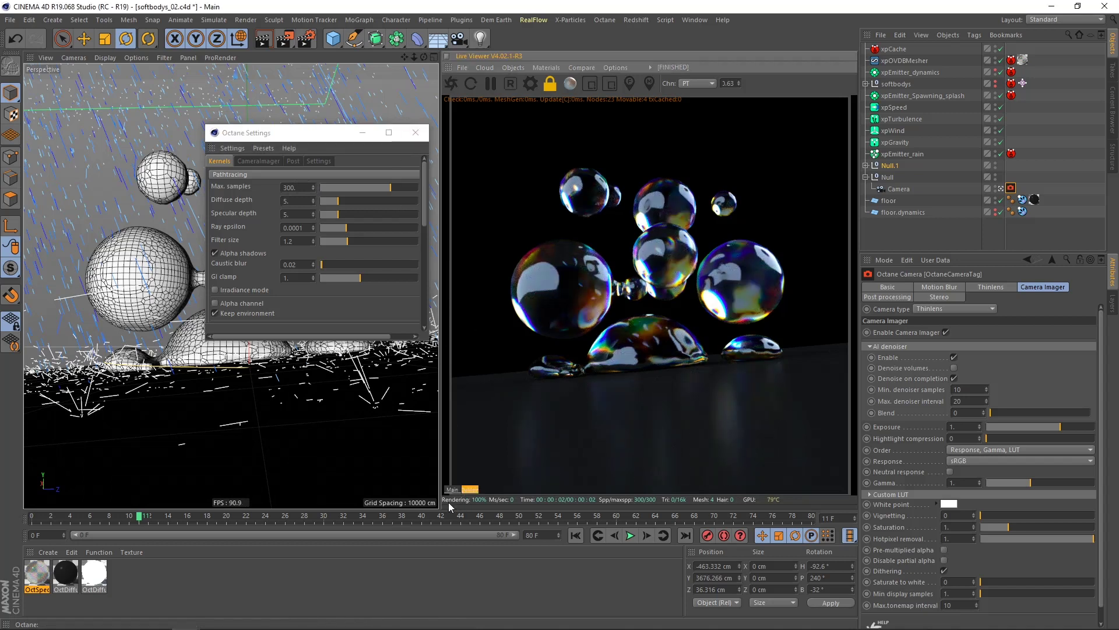
pyautogui.click(415, 133)
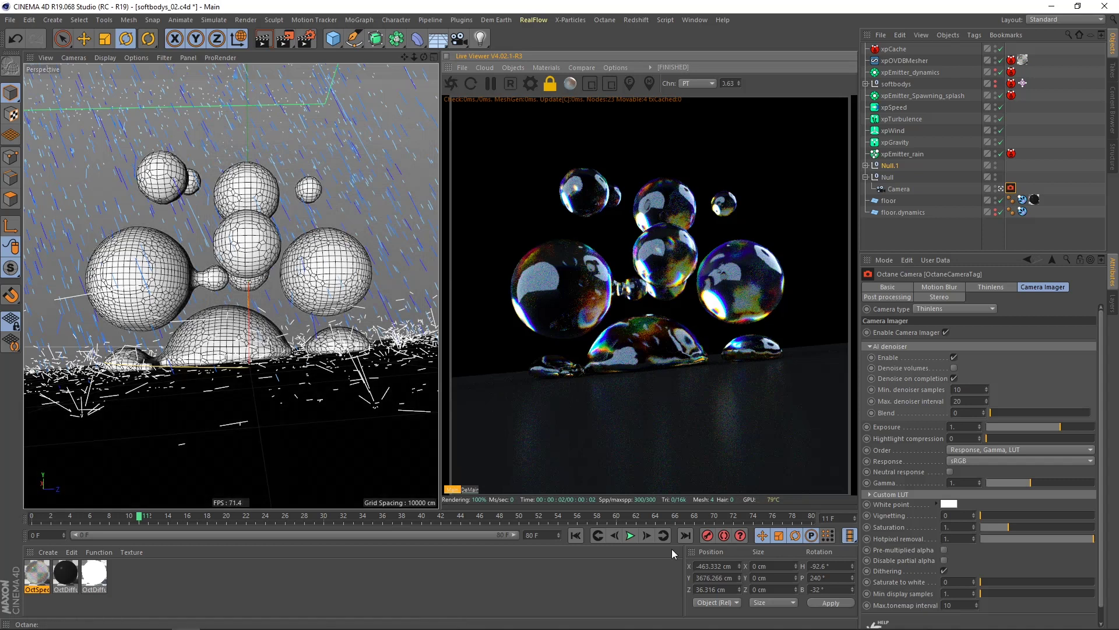
pyautogui.click(631, 535)
pyautogui.click(630, 536)
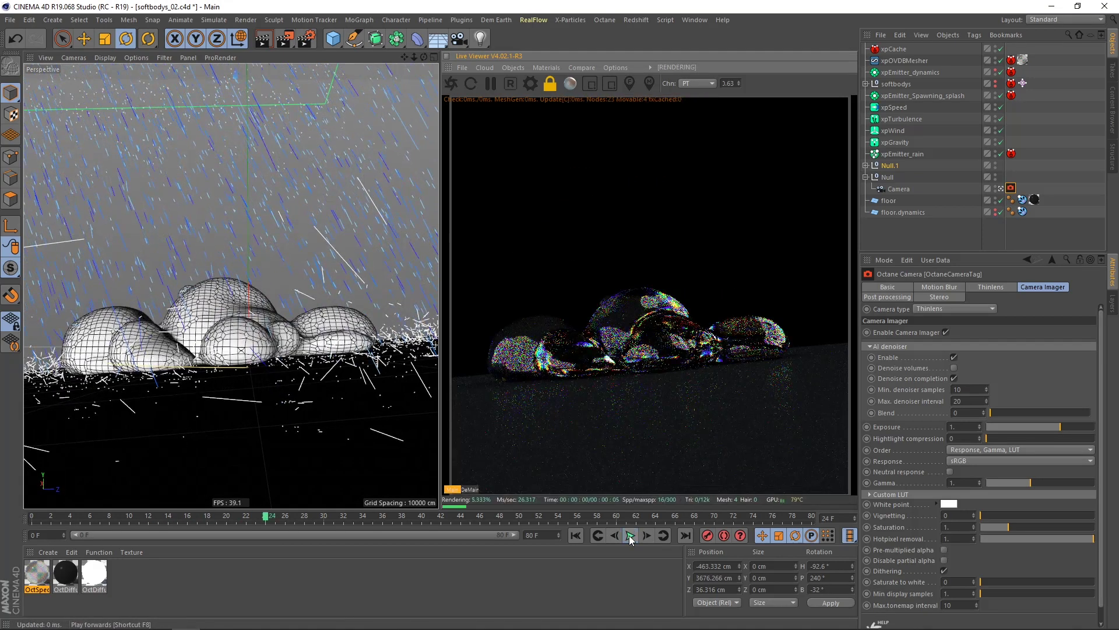
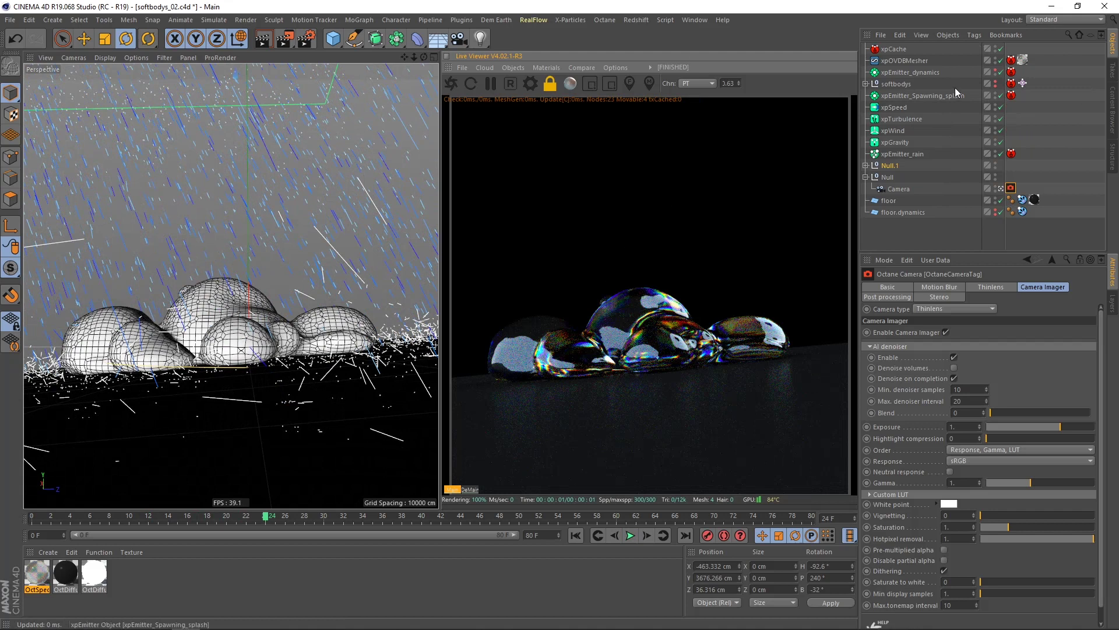
# - Give xpEmitter_rain an Octane object tag with particle rendering set to Geometry, and copy the tag to xpEmitter_Spawning_splash
pyautogui.rightClick(913, 154)
pyautogui.moveTo(948, 138)
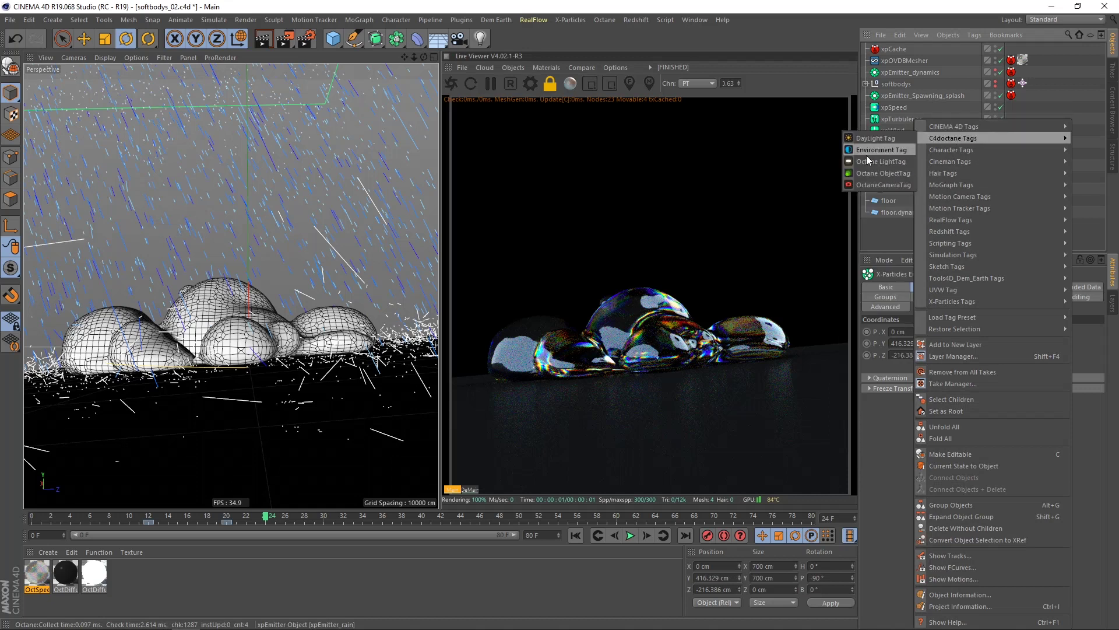
pyautogui.click(870, 175)
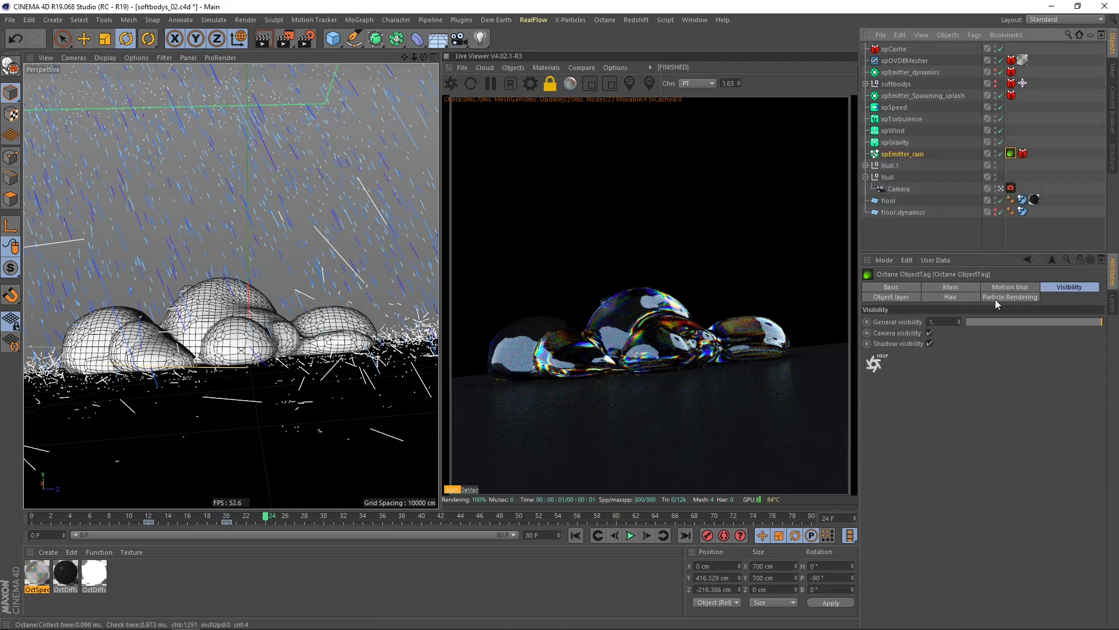
pyautogui.click(1012, 297)
pyautogui.click(899, 322)
pyautogui.click(912, 367)
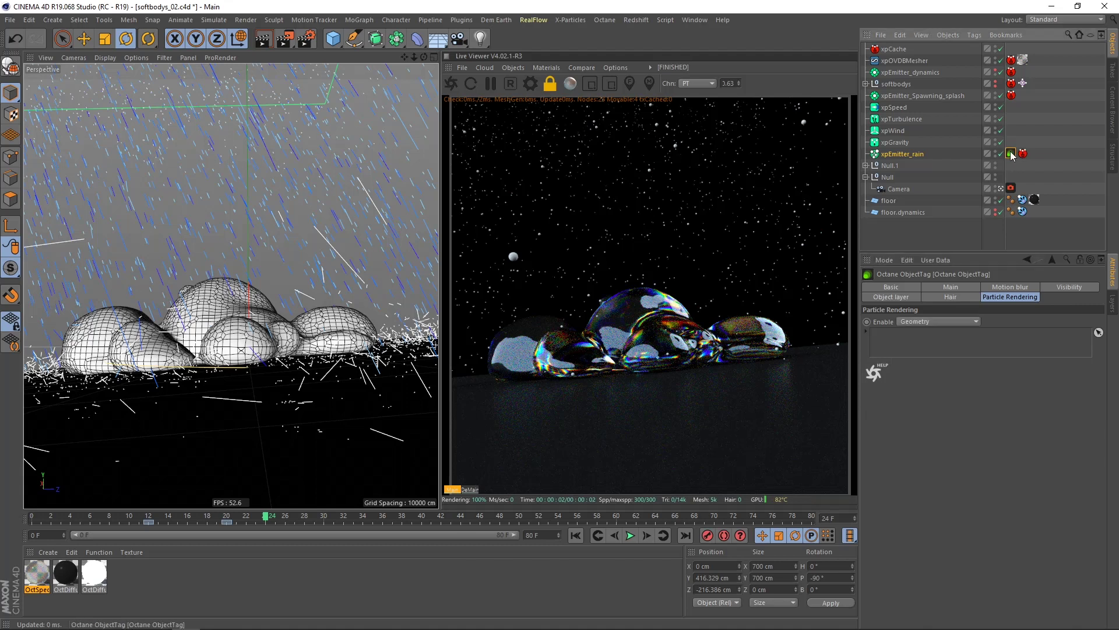
pyautogui.keyDown('ctrl'); pyautogui.moveTo(1028, 98); pyautogui.dragTo(1024, 95); pyautogui.keyUp('ctrl')
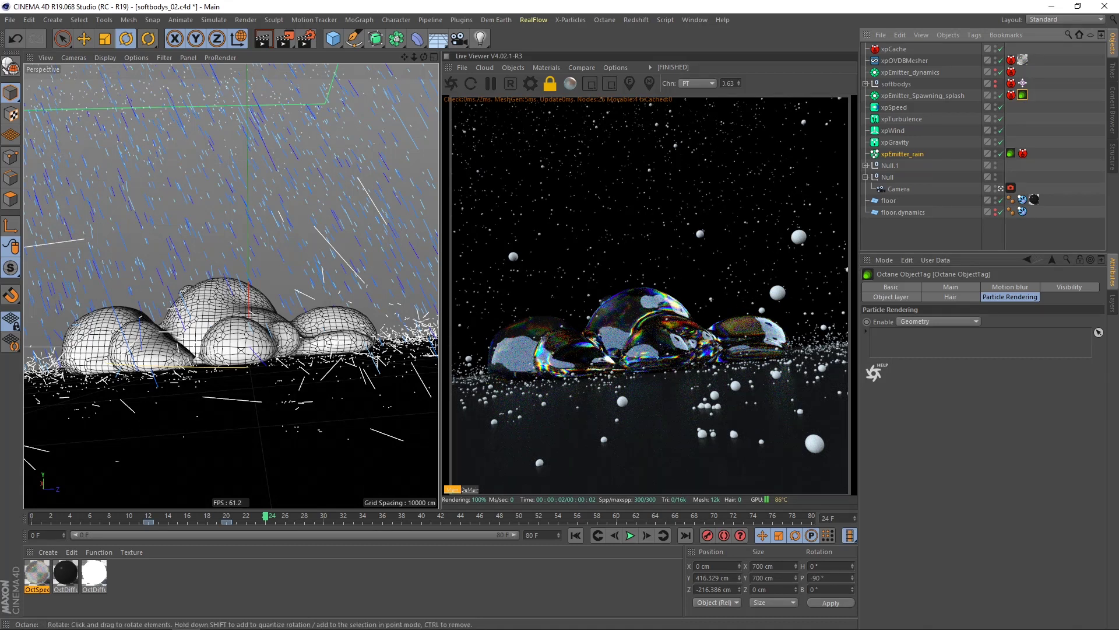
# - Create a new Octane specular material
pyautogui.click(503, 68)
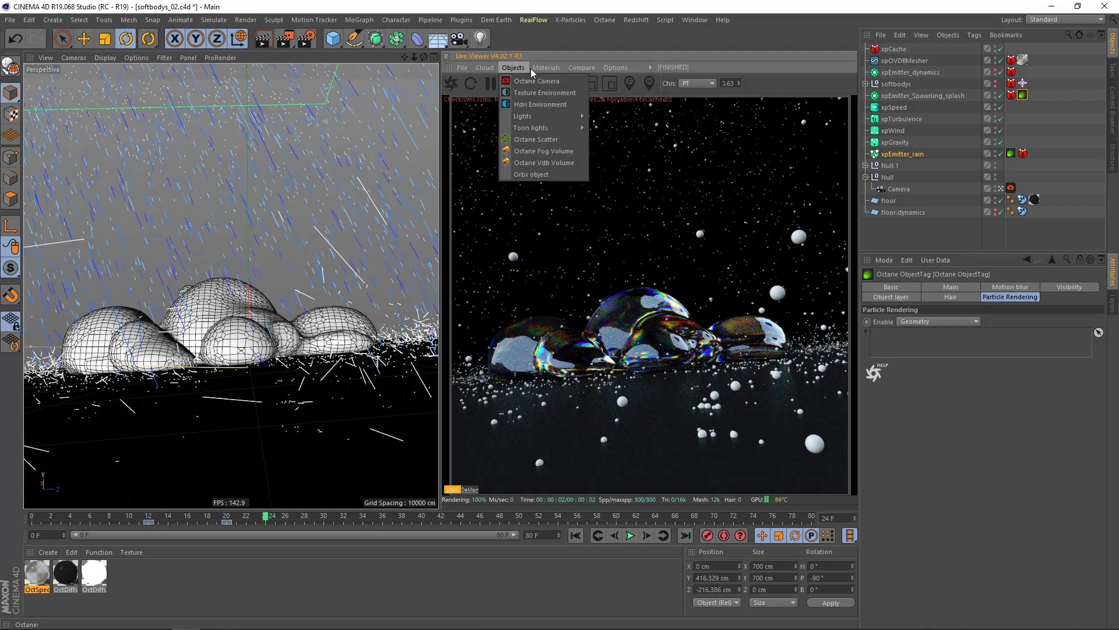
pyautogui.click(572, 145)
pyautogui.moveTo(32, 575); pyautogui.dragTo(67, 562)
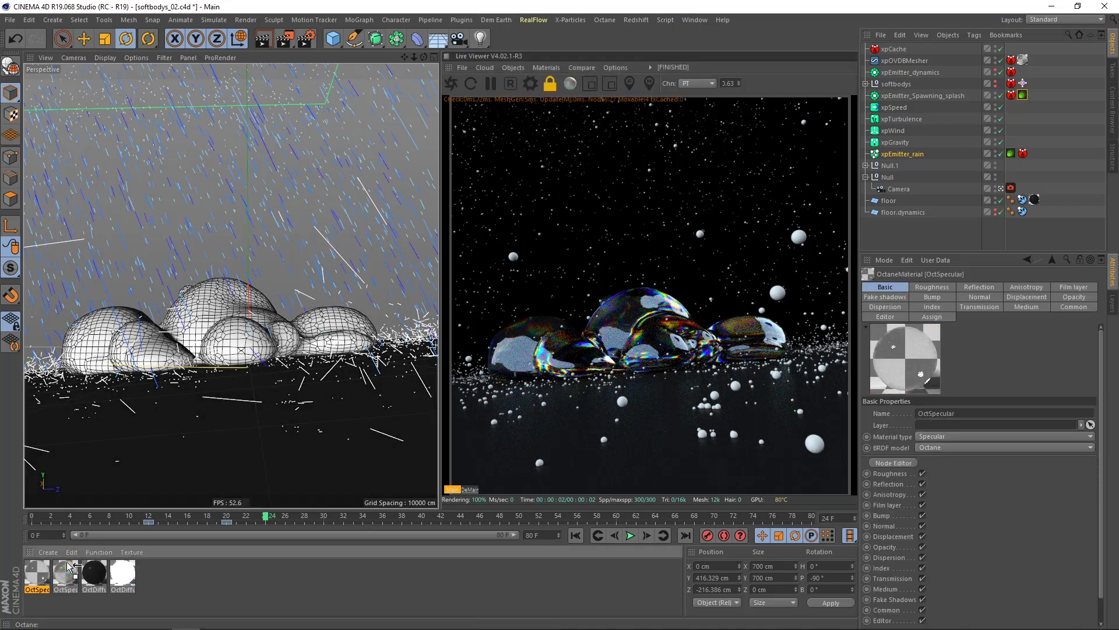
# - Add a sphere, lower it to about -132.5 cm in Y beneath the floor, and set its radius to 2 cm
pyautogui.moveTo(332, 39); pyautogui.dragTo(565, 76)
pyautogui.click(65, 41)
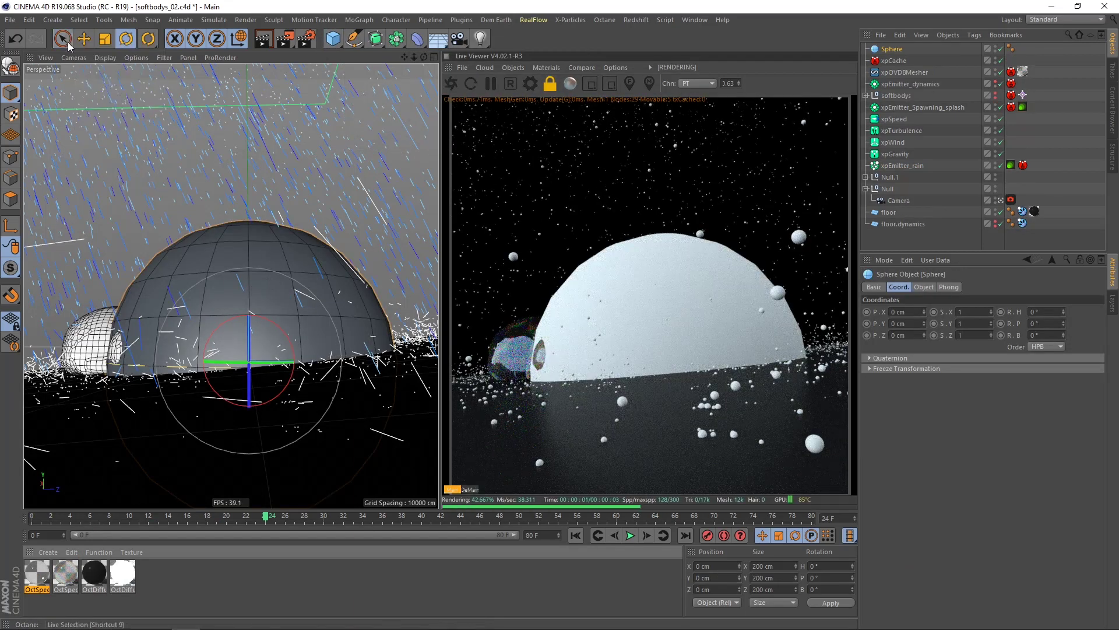
pyautogui.click(65, 41)
pyautogui.moveTo(248, 289); pyautogui.dragTo(256, 479)
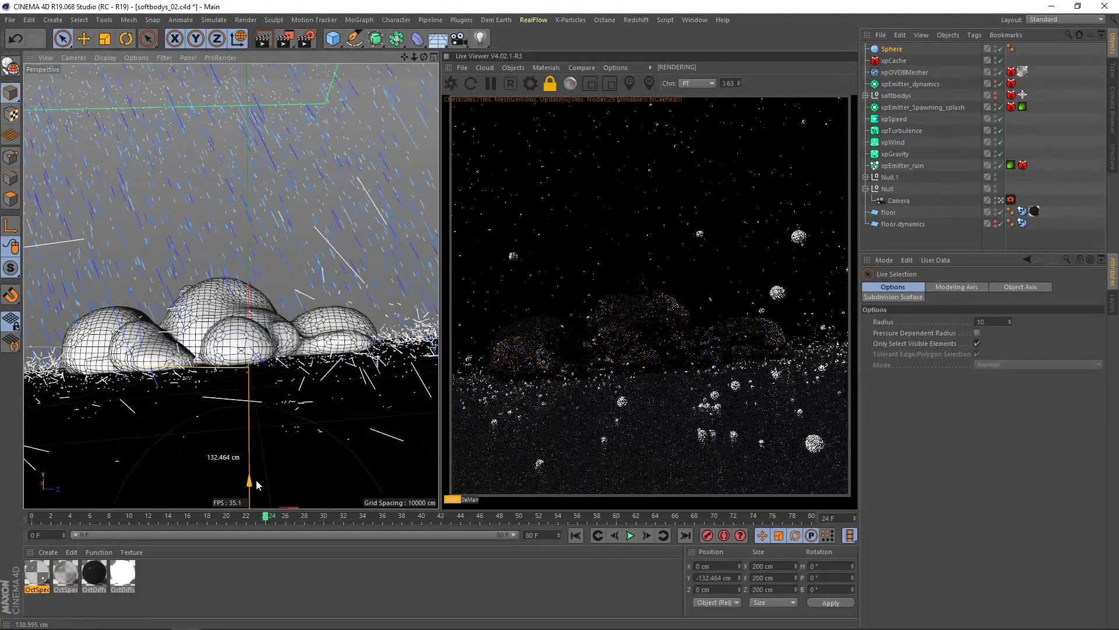
pyautogui.click(898, 49)
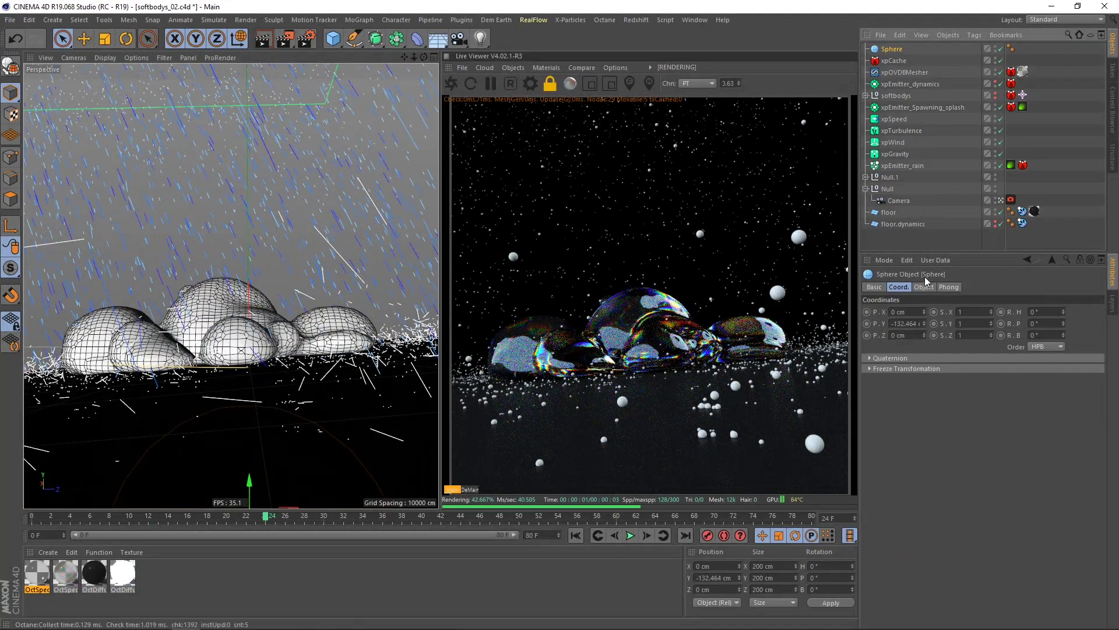
pyautogui.doubleClick(927, 311)
pyautogui.write('2')
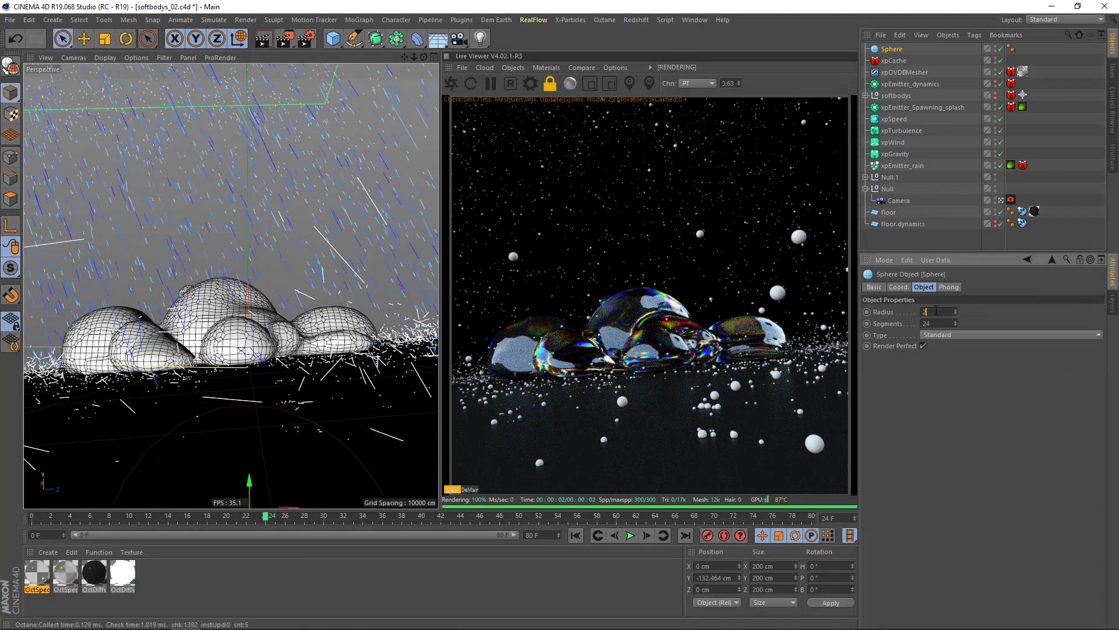
pyautogui.press('Return')
# - Assign the sphere as the particle rendering geometry in the Octane object tags of the splash and rain emitters
pyautogui.click(1022, 107)
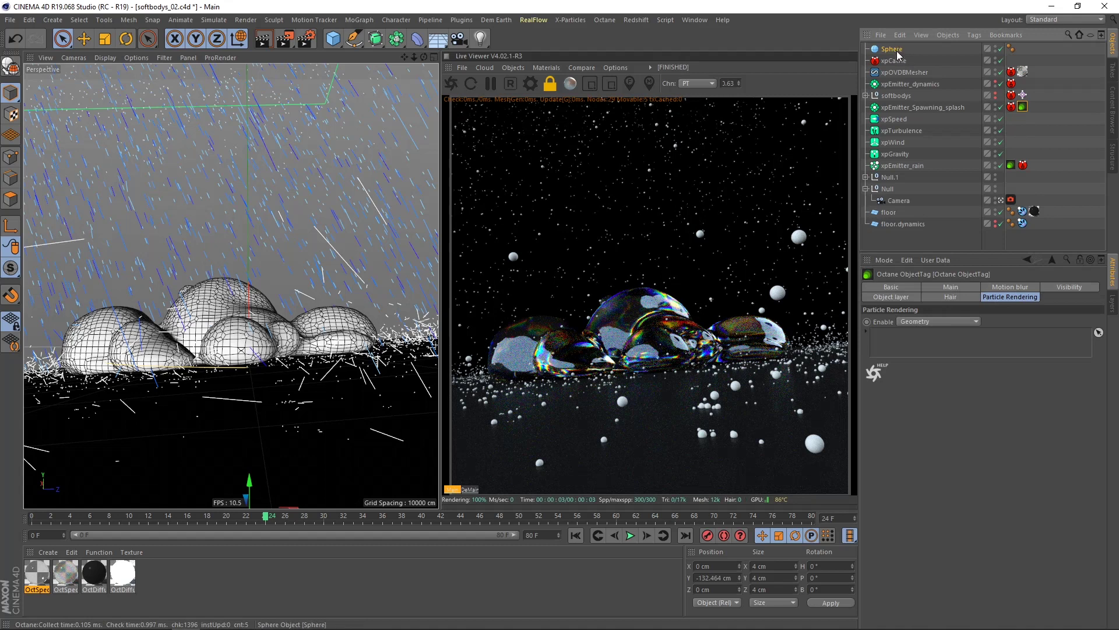
pyautogui.moveTo(892, 50); pyautogui.dragTo(910, 347)
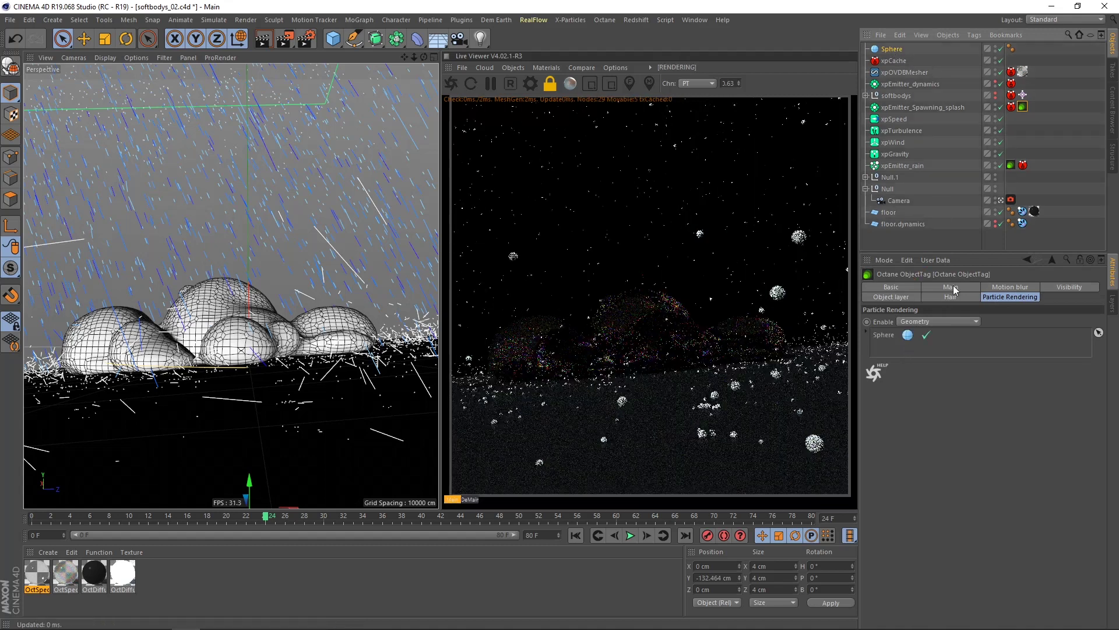
pyautogui.click(1012, 167)
pyautogui.moveTo(897, 50); pyautogui.dragTo(899, 348)
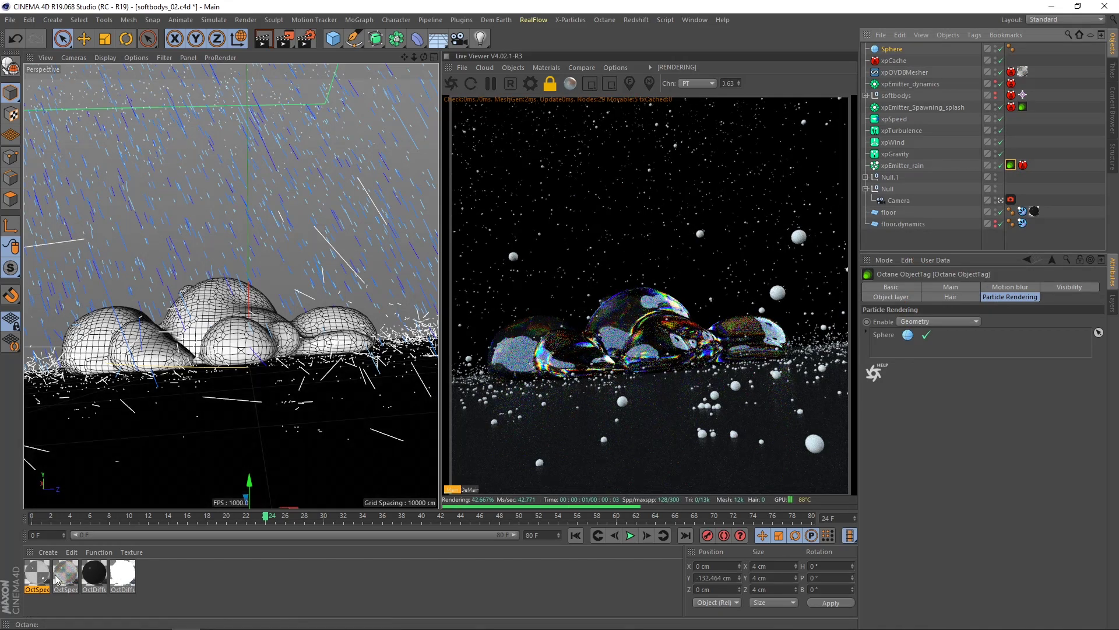
# - Apply the new Octane specular material to the particle geometry sphere by way of its rendered drops, and rename the sphere raindrop
pyautogui.moveTo(42, 583); pyautogui.dragTo(734, 169)
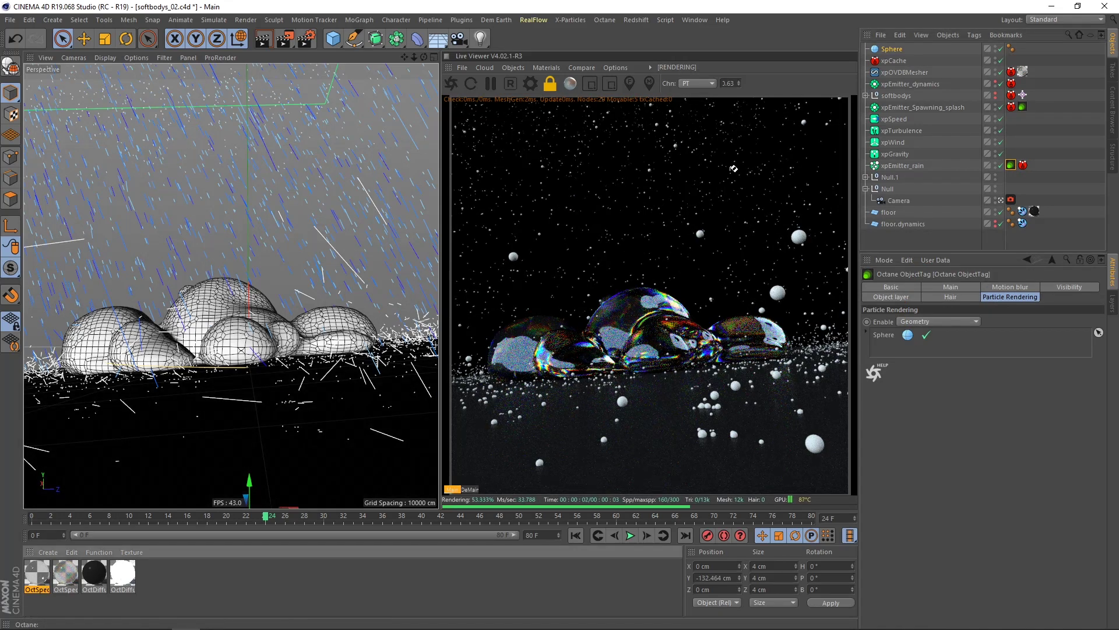
pyautogui.doubleClick(898, 49)
pyautogui.write('raindrop')
pyautogui.press('Return')
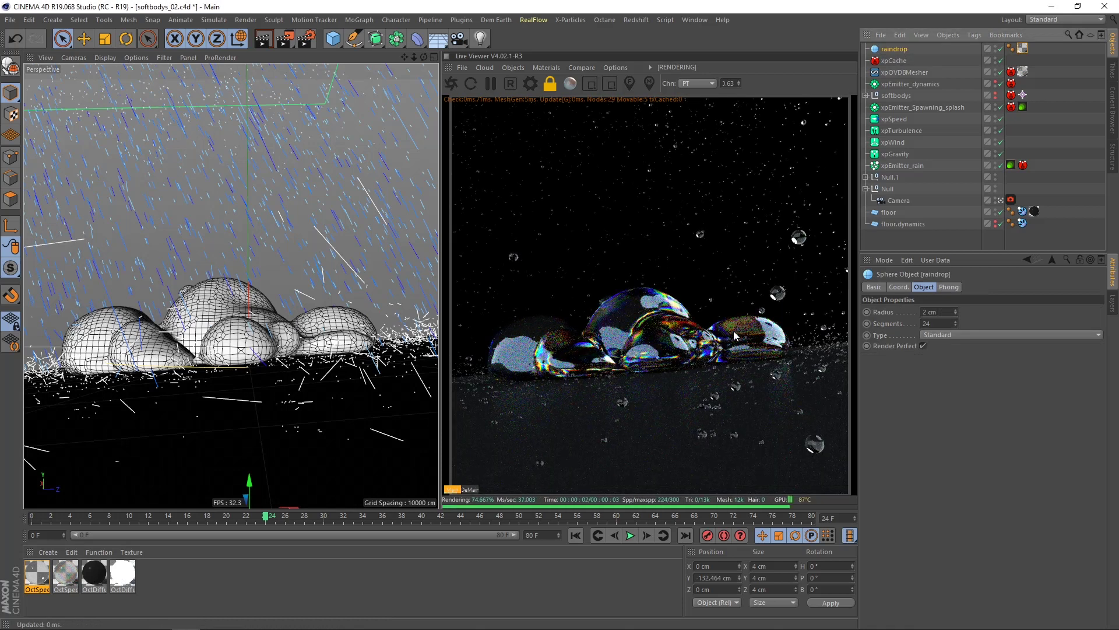
# - Disable Auto Focus in the camera's Octane thin lens settings and pick the focus point on the soft bodies in the live render
pyautogui.click(900, 201)
pyautogui.click(1011, 199)
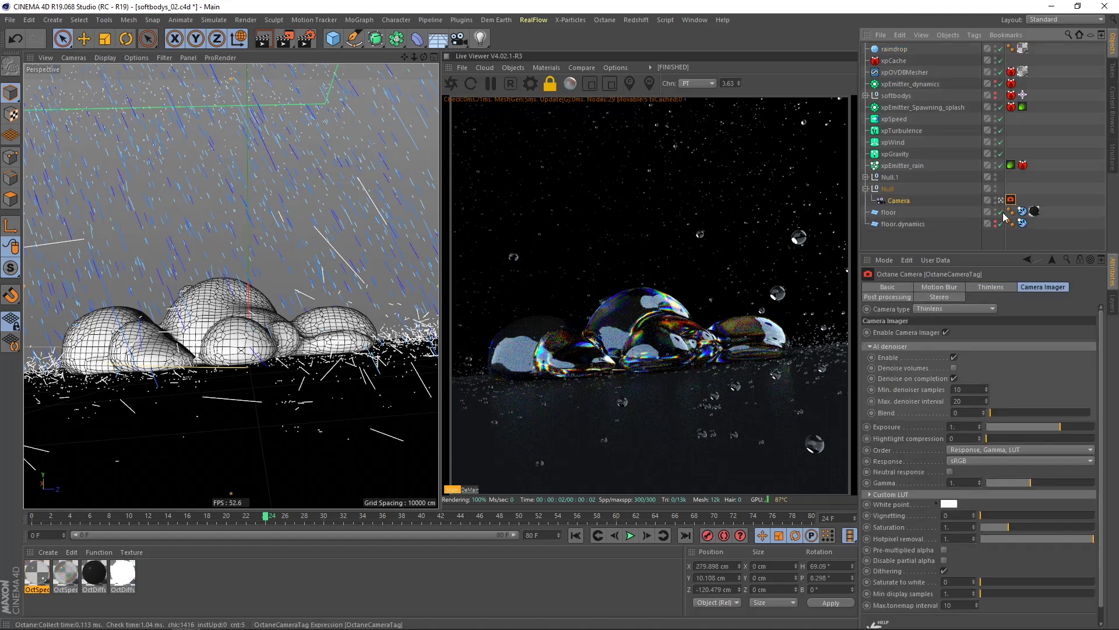
pyautogui.click(994, 288)
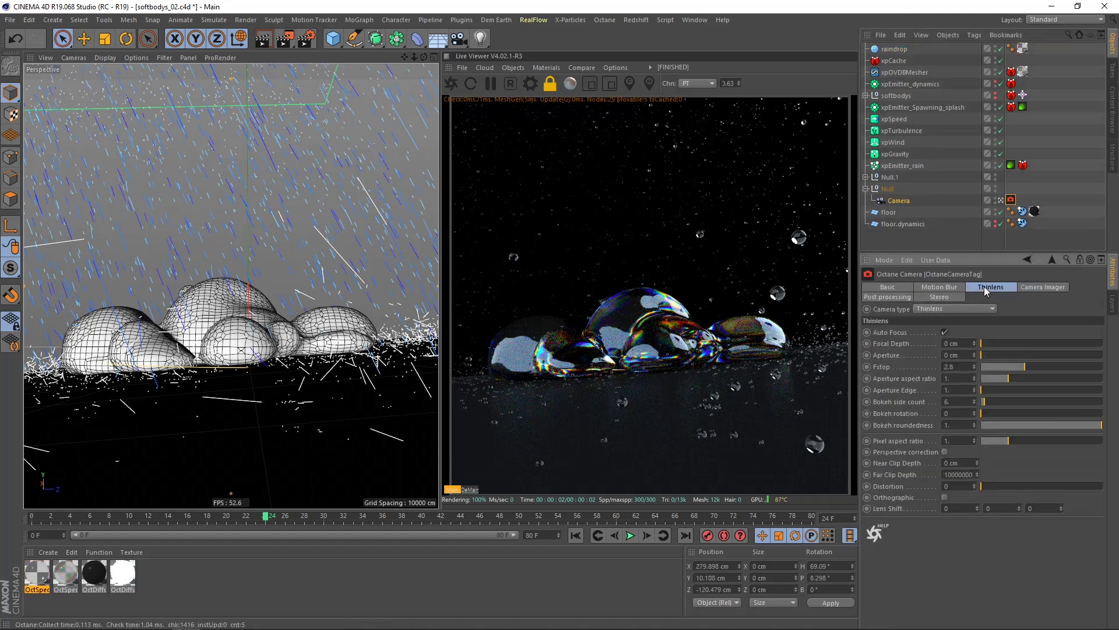
pyautogui.click(944, 332)
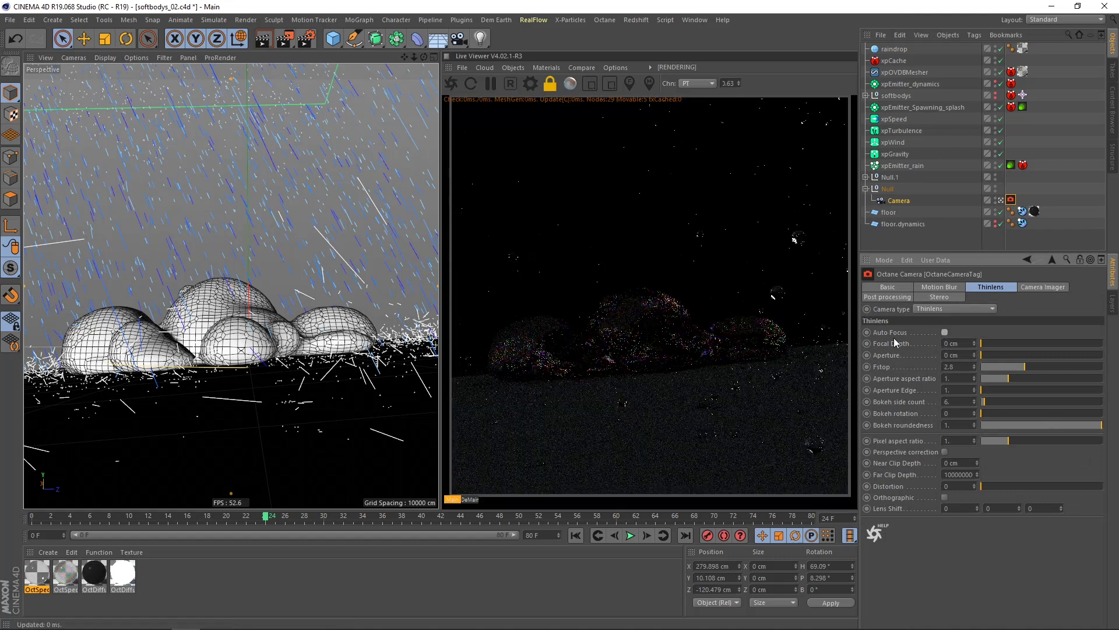
pyautogui.click(630, 84)
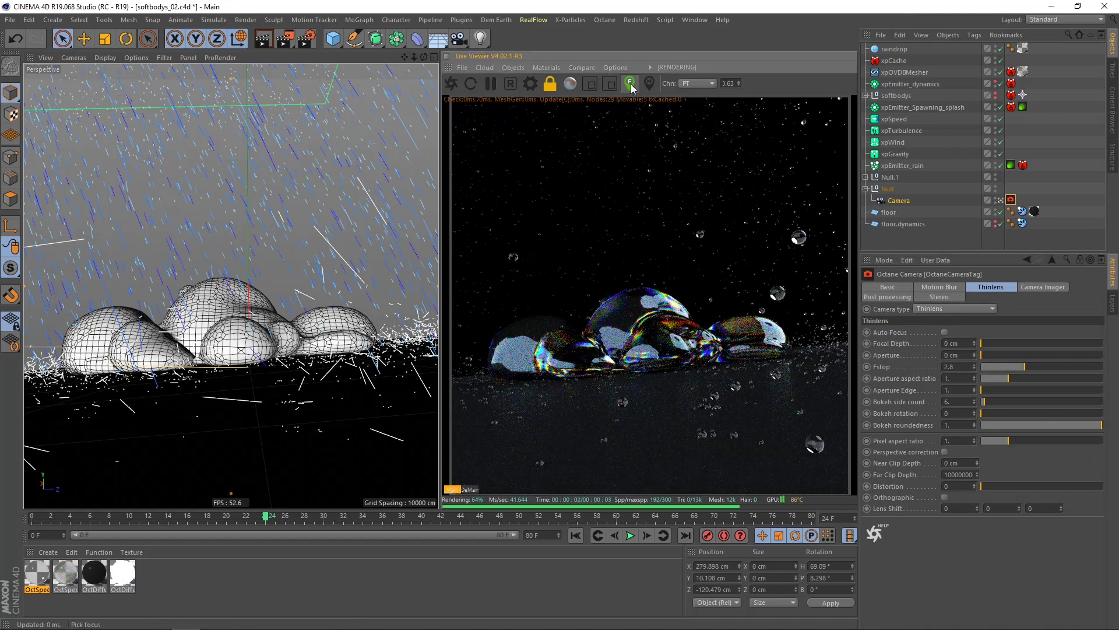
pyautogui.click(657, 338)
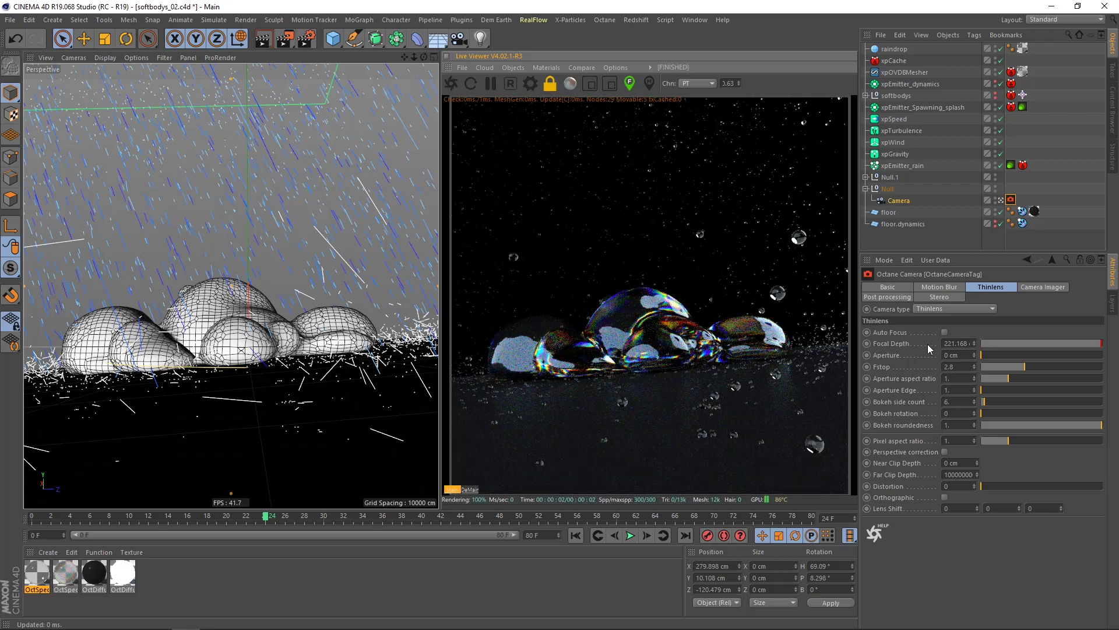
# - Set the Octane camera's aperture to 10 cm and re-pick the focus point on the central soft body
pyautogui.click(960, 355)
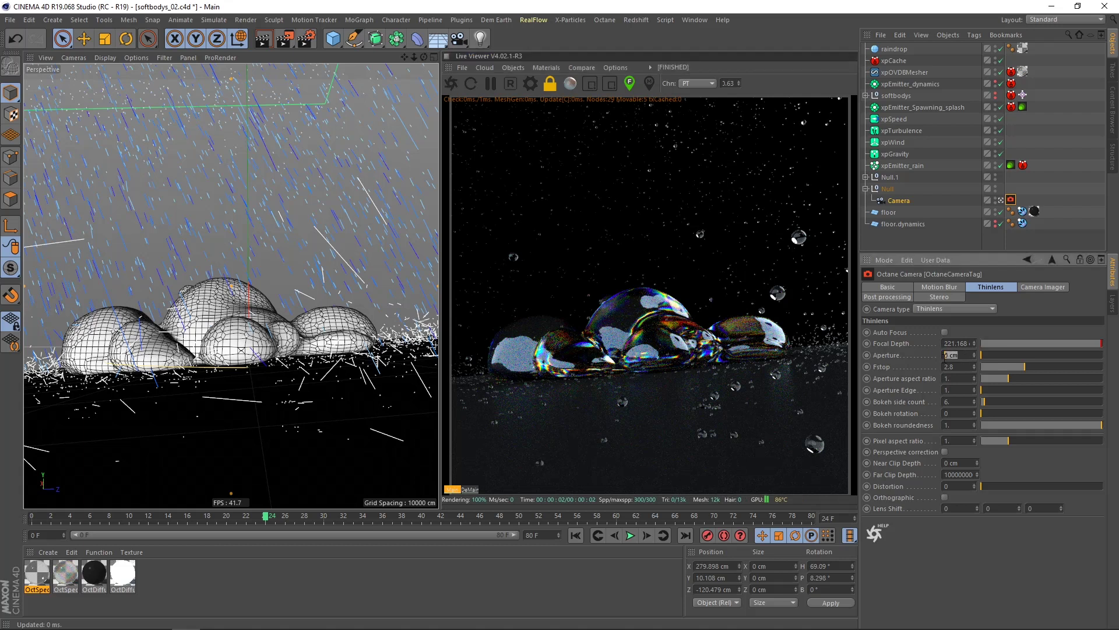
pyautogui.write('10')
pyautogui.press('Return')
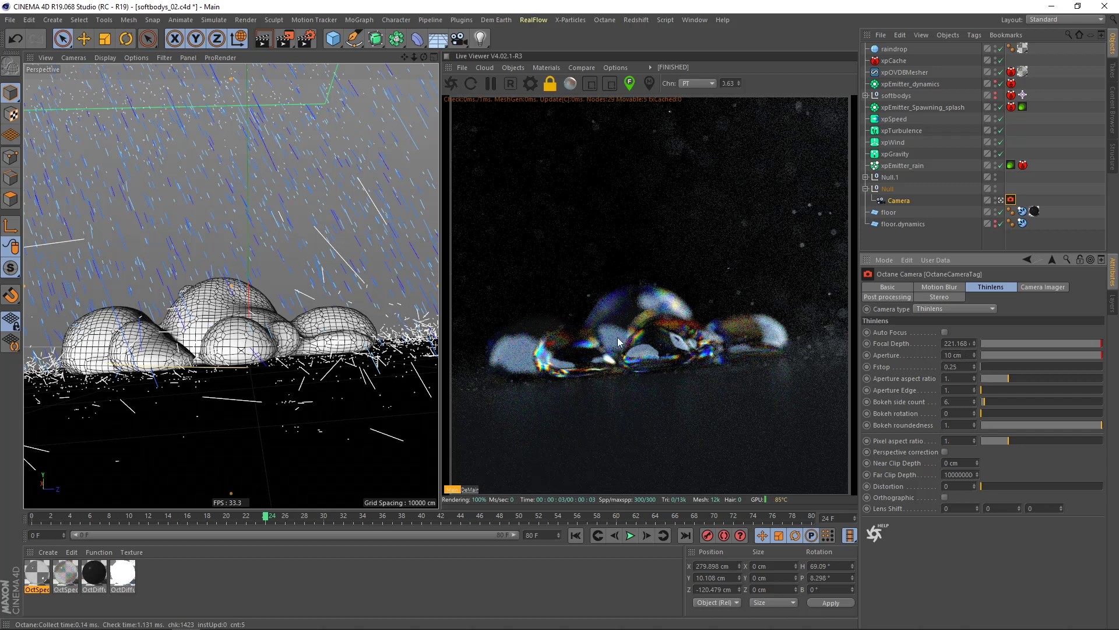
pyautogui.click(650, 315)
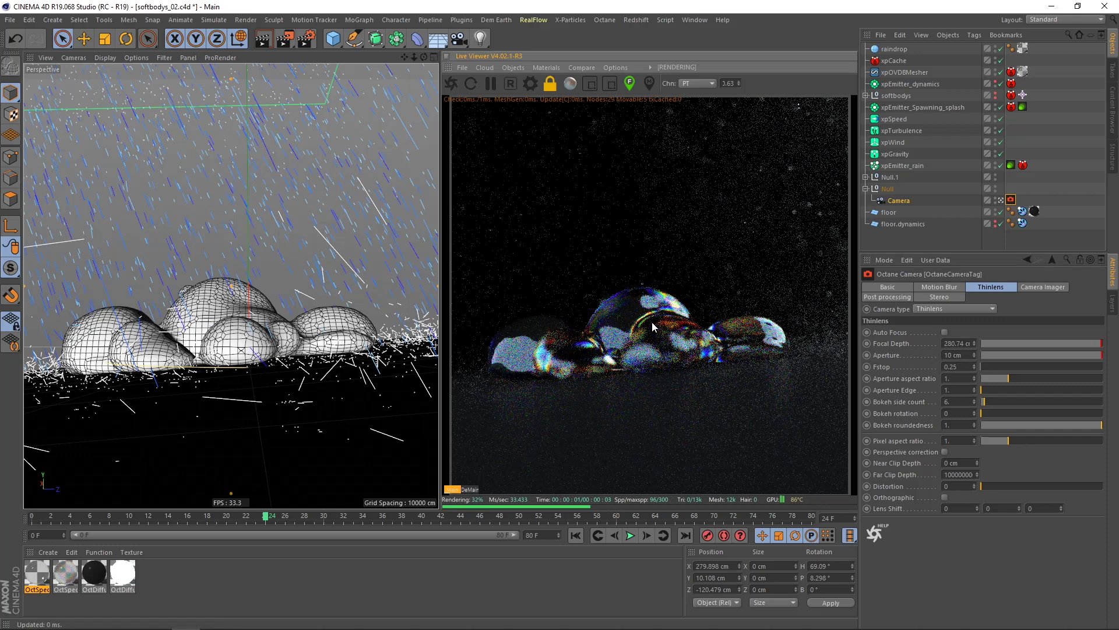
pyautogui.click(655, 322)
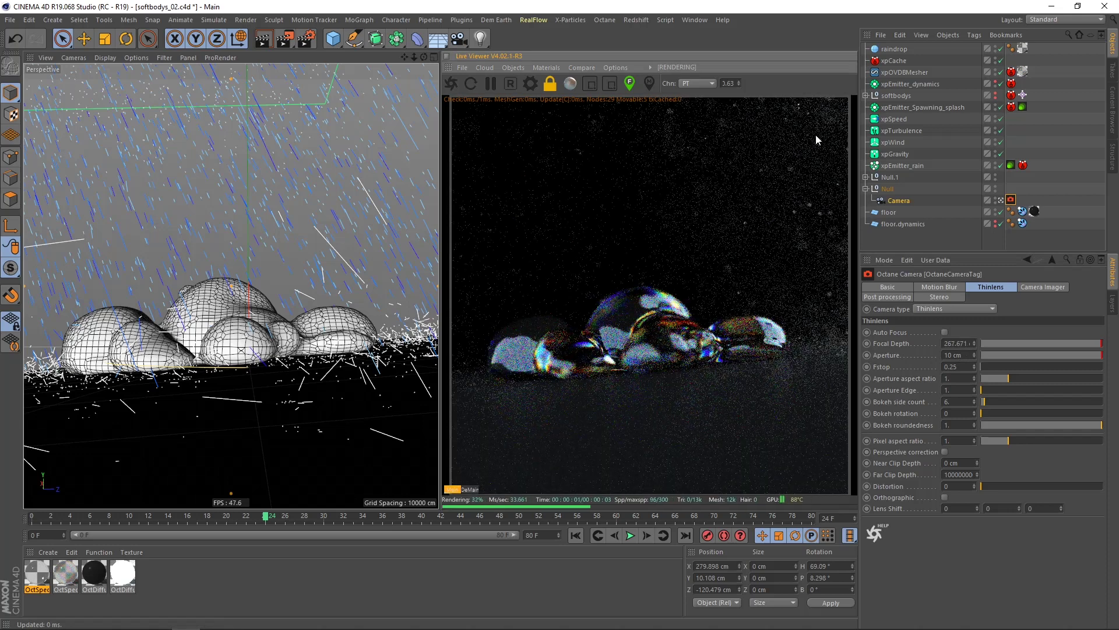
# - Go to frame 18 and set the birthrate of xpEmitter_rain to 15000
pyautogui.moveTo(284, 518); pyautogui.dragTo(208, 524)
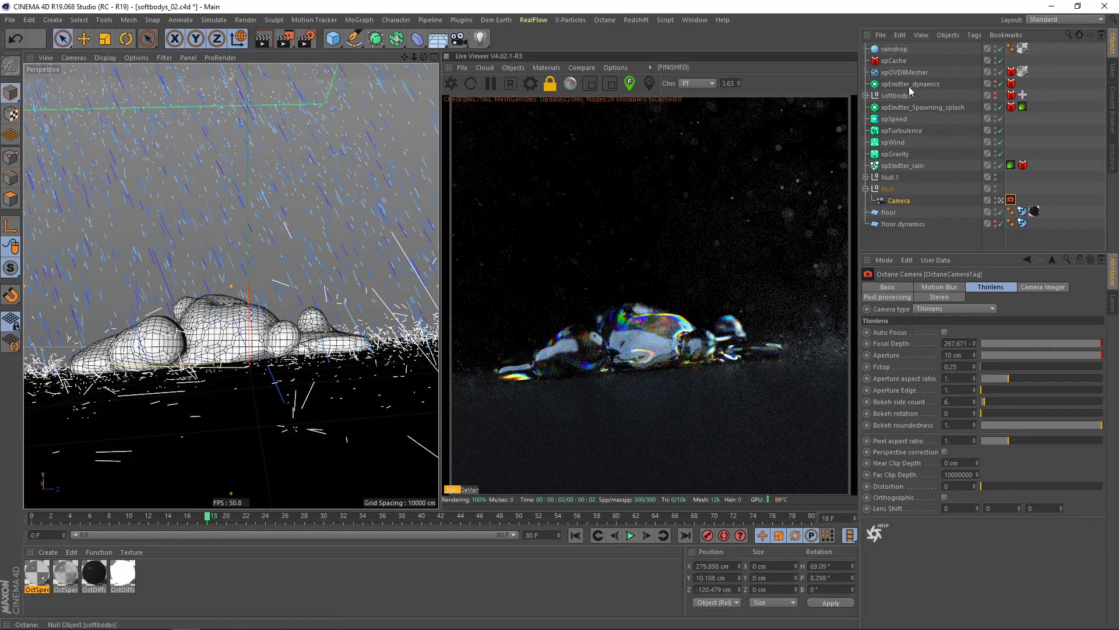
pyautogui.click(908, 84)
pyautogui.click(1029, 288)
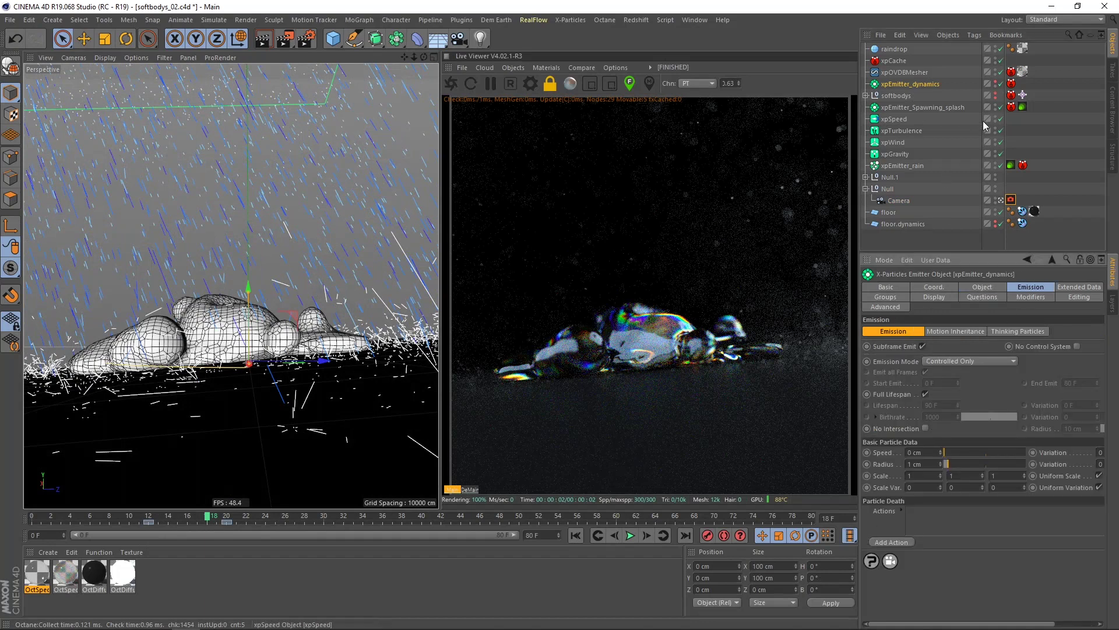
pyautogui.click(908, 166)
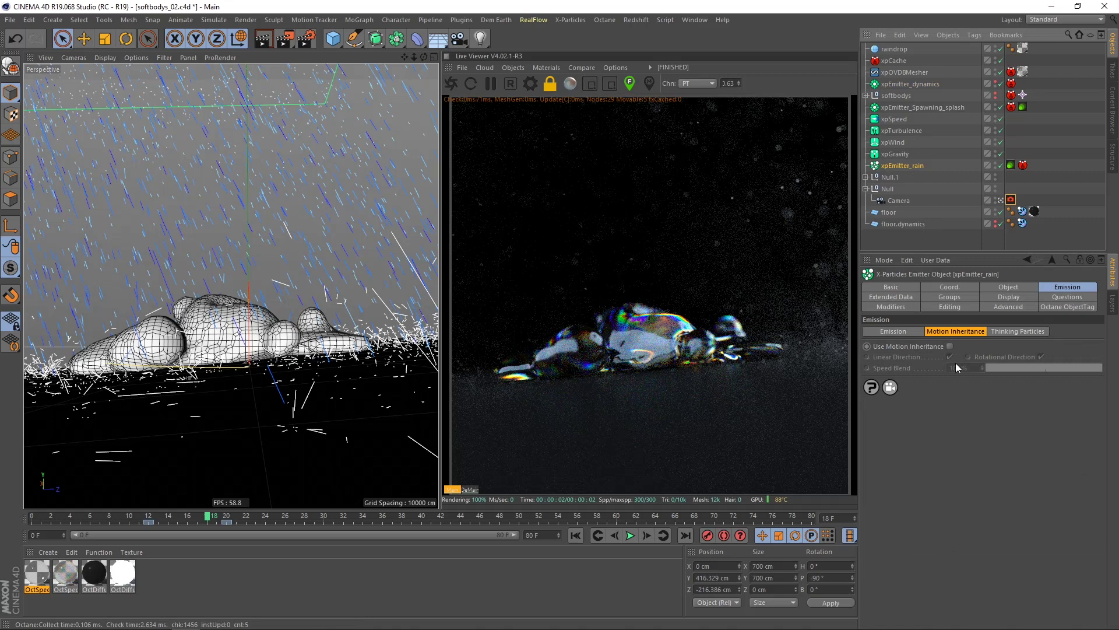
pyautogui.click(1004, 286)
pyautogui.click(1042, 288)
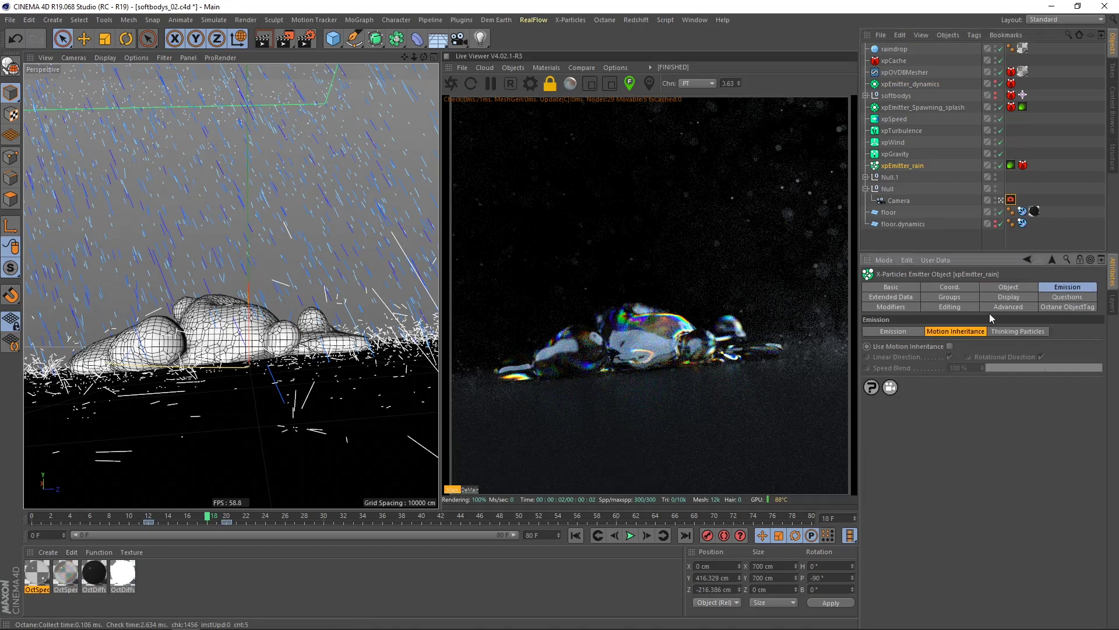
pyautogui.click(894, 334)
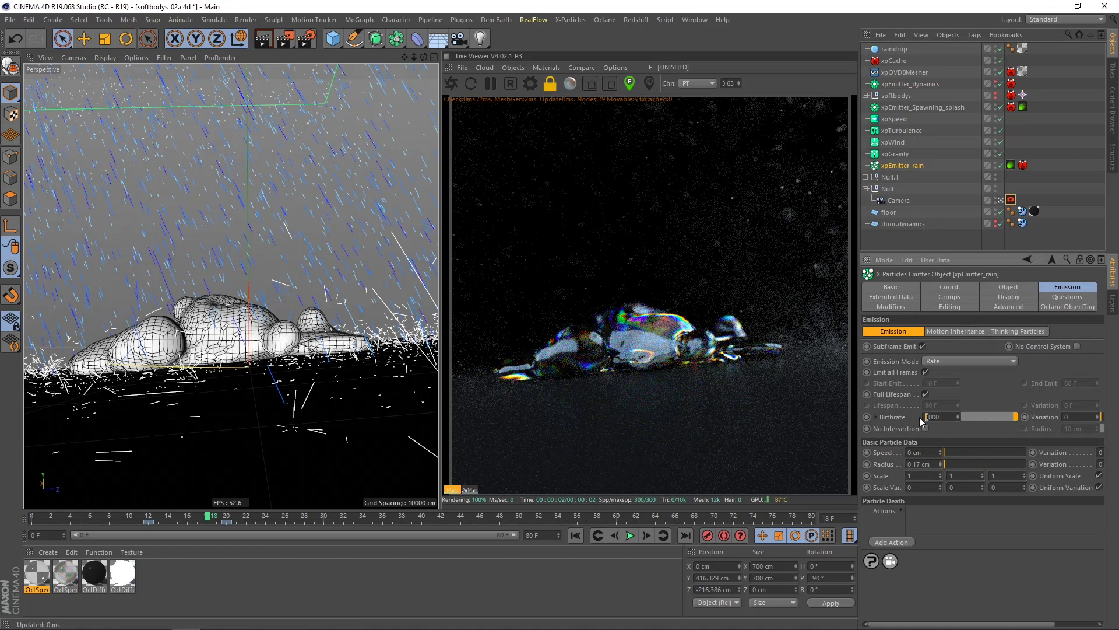
pyautogui.press('Return')
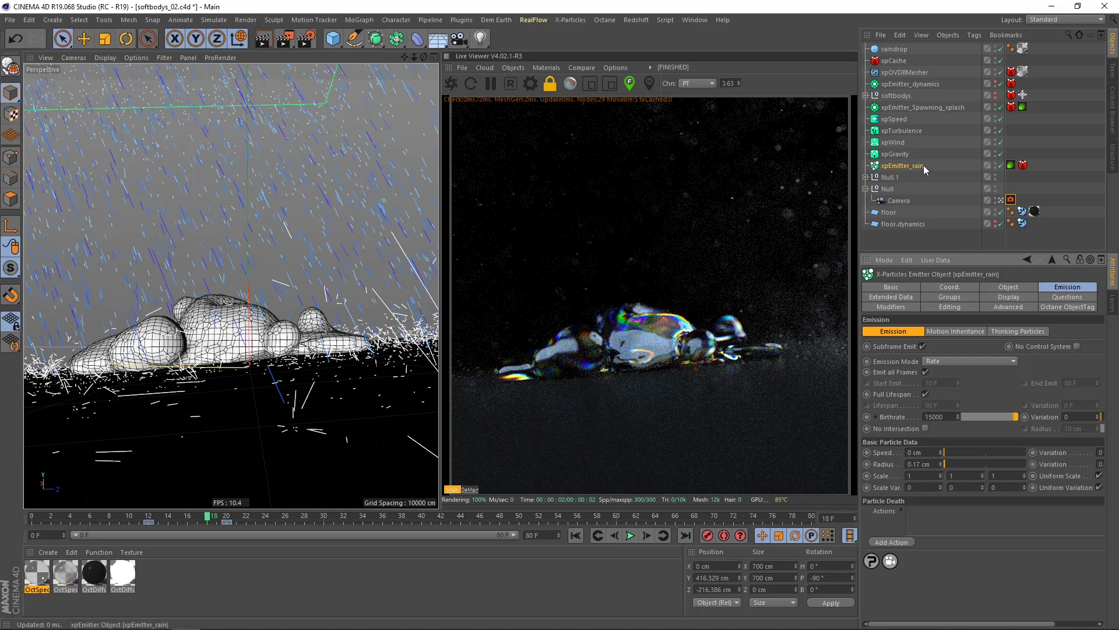
# - Delete the cache tag from xpEmitter_rain and build the xpCache again, continuing with the existing caches
pyautogui.click(1023, 165)
pyautogui.press('Delete')
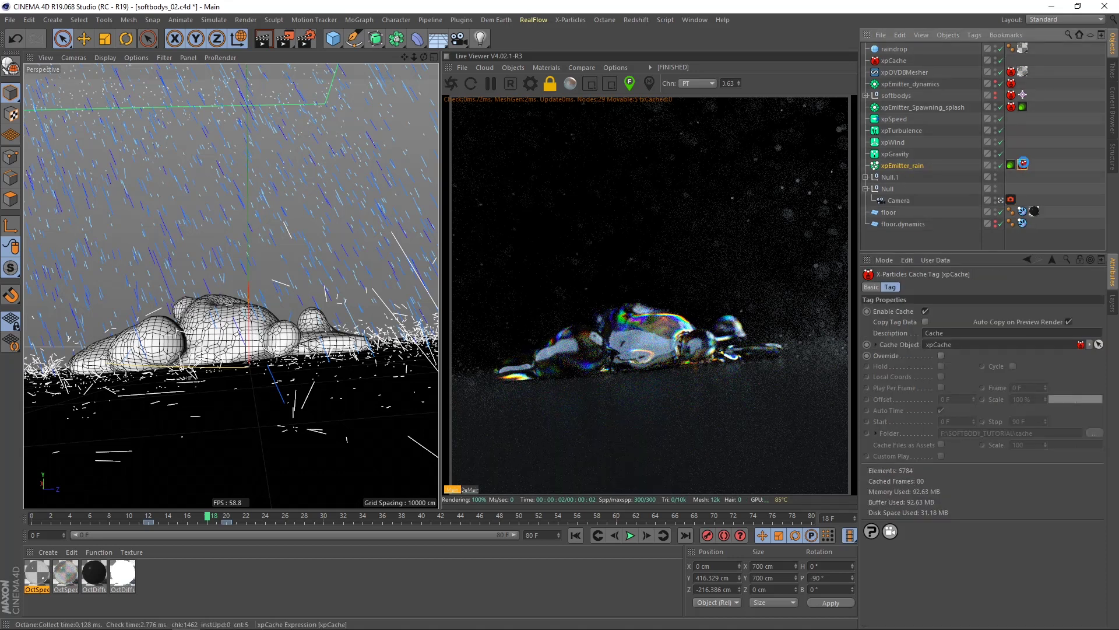
pyautogui.click(947, 166)
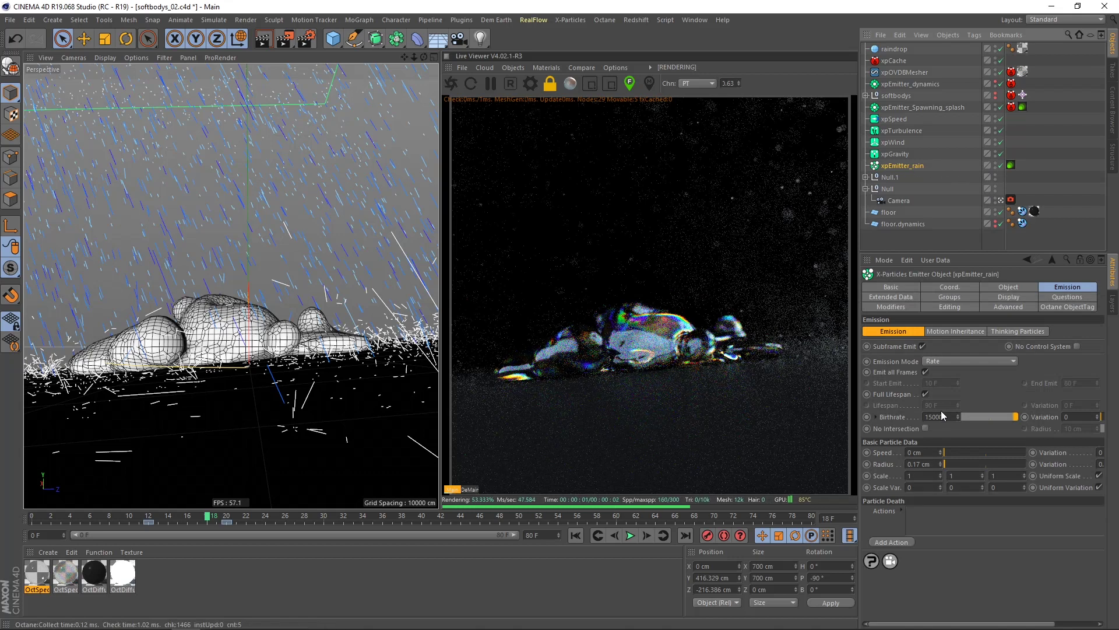
pyautogui.click(897, 60)
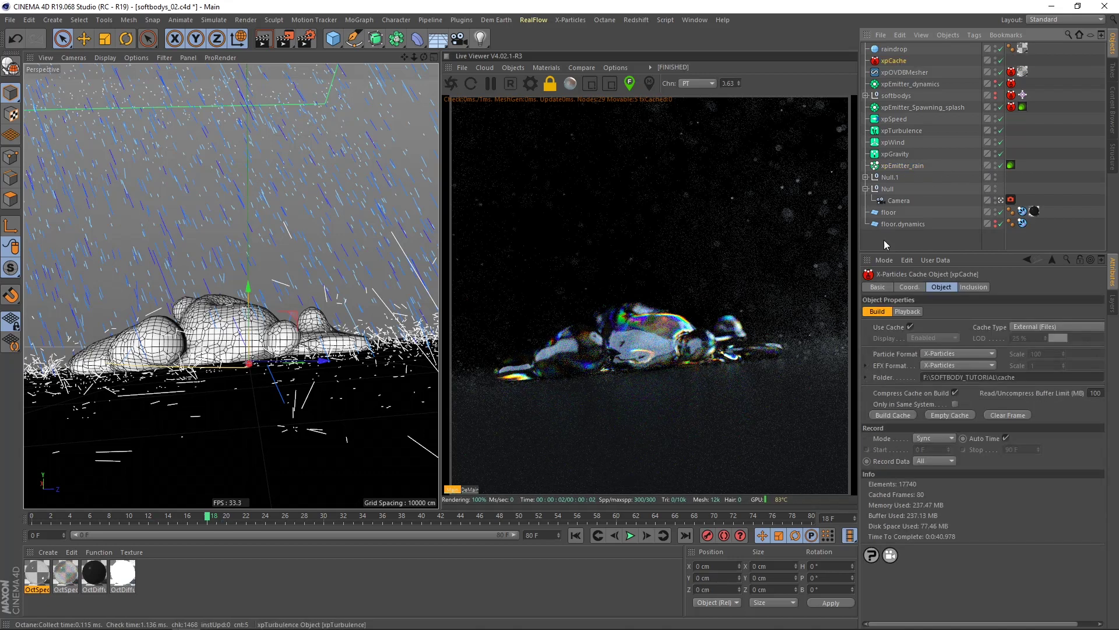
pyautogui.click(900, 417)
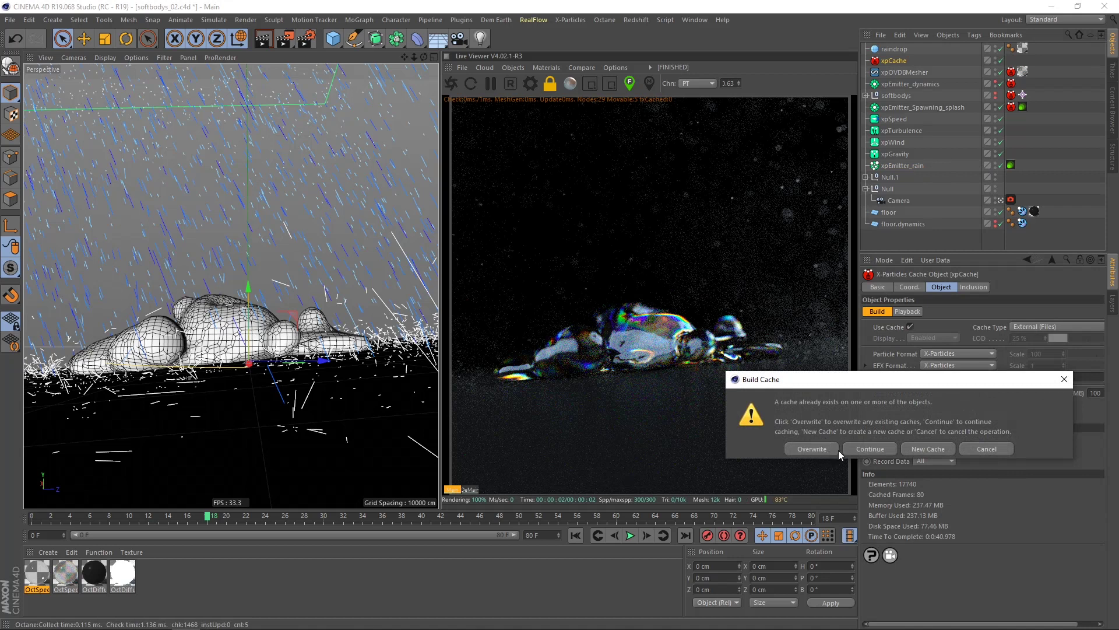
pyautogui.click(870, 449)
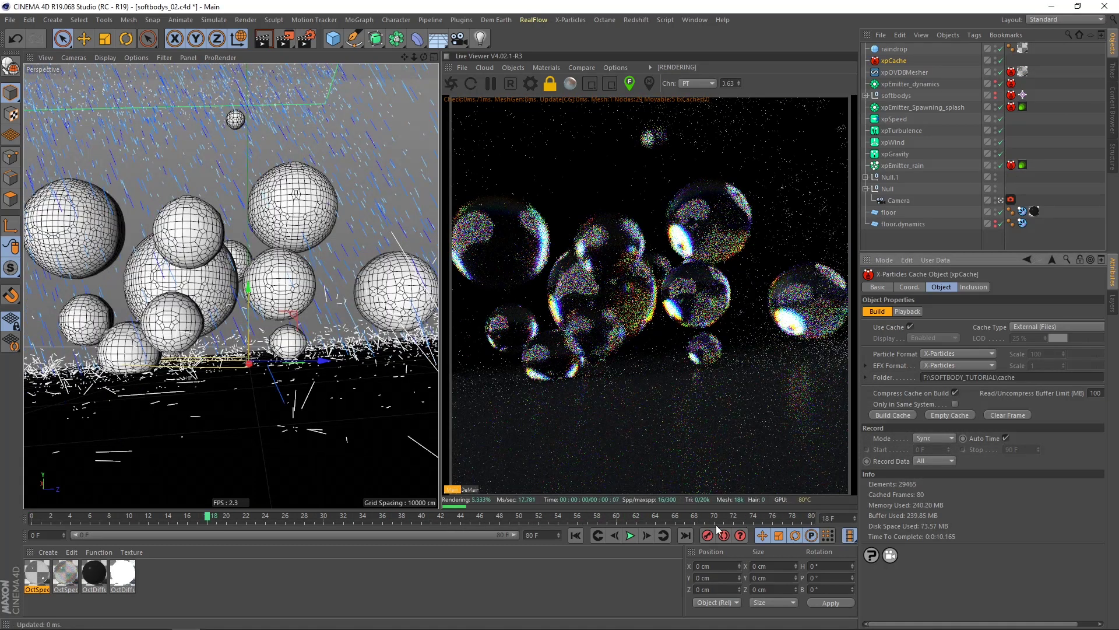
# - Check the rain at frames 34 and 45, and examine its spread over the floor from outside the camera view
pyautogui.moveTo(48, 519); pyautogui.dragTo(362, 519)
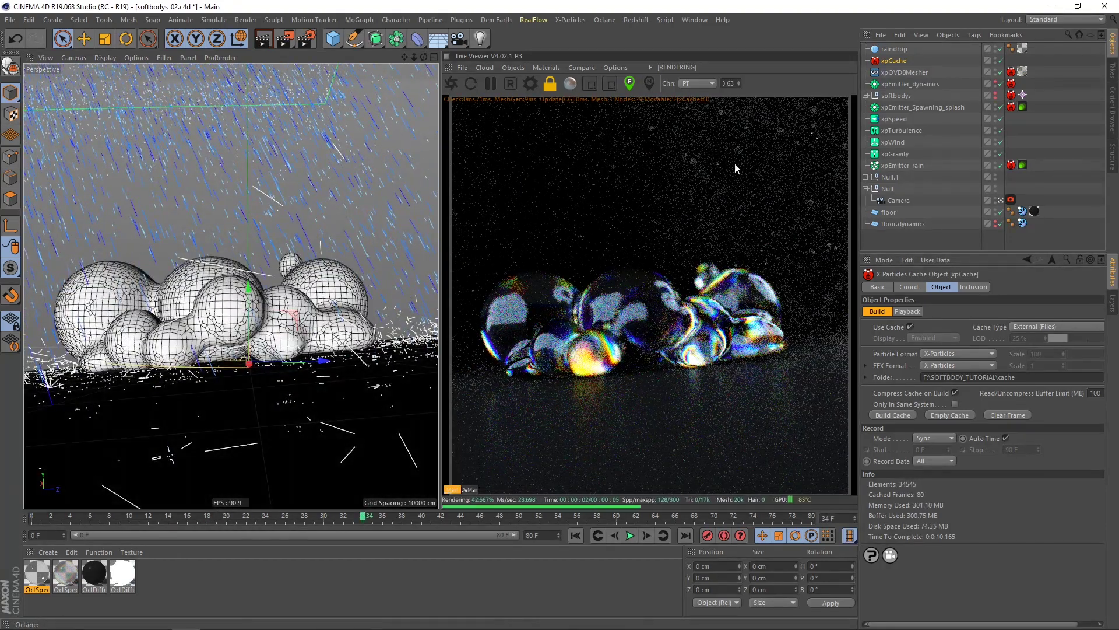
pyautogui.click(901, 166)
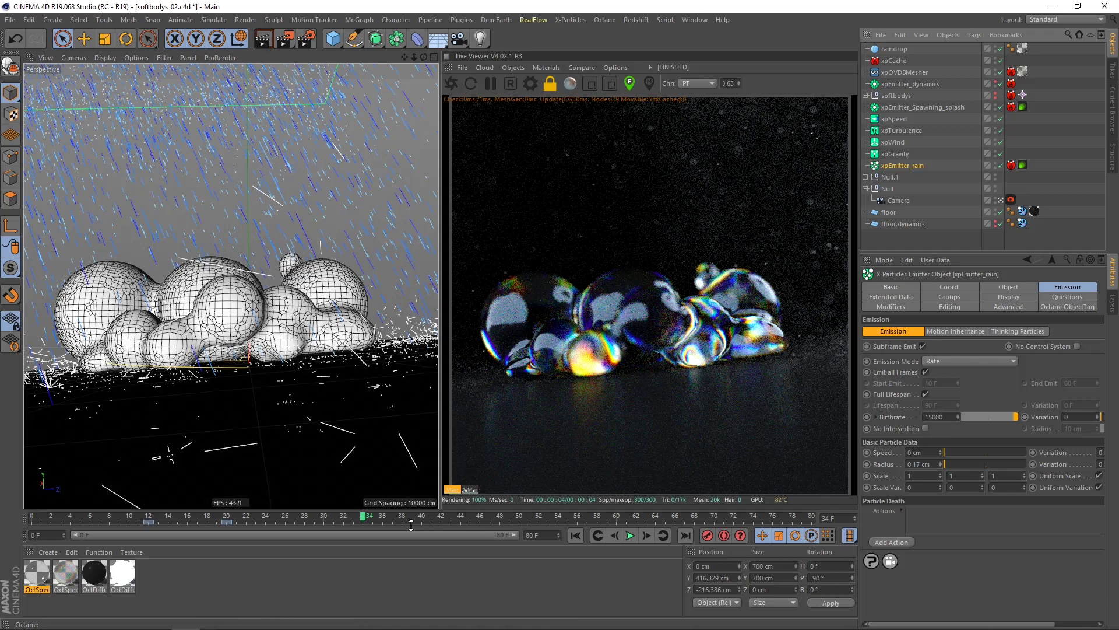
pyautogui.moveTo(383, 518); pyautogui.dragTo(478, 493)
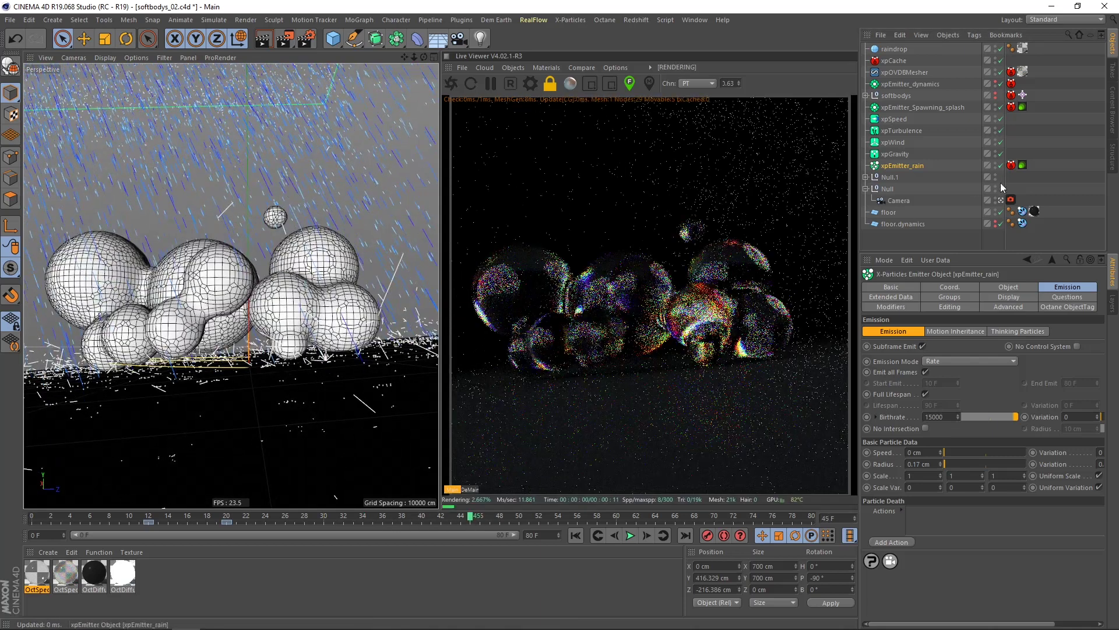
pyautogui.click(1008, 200)
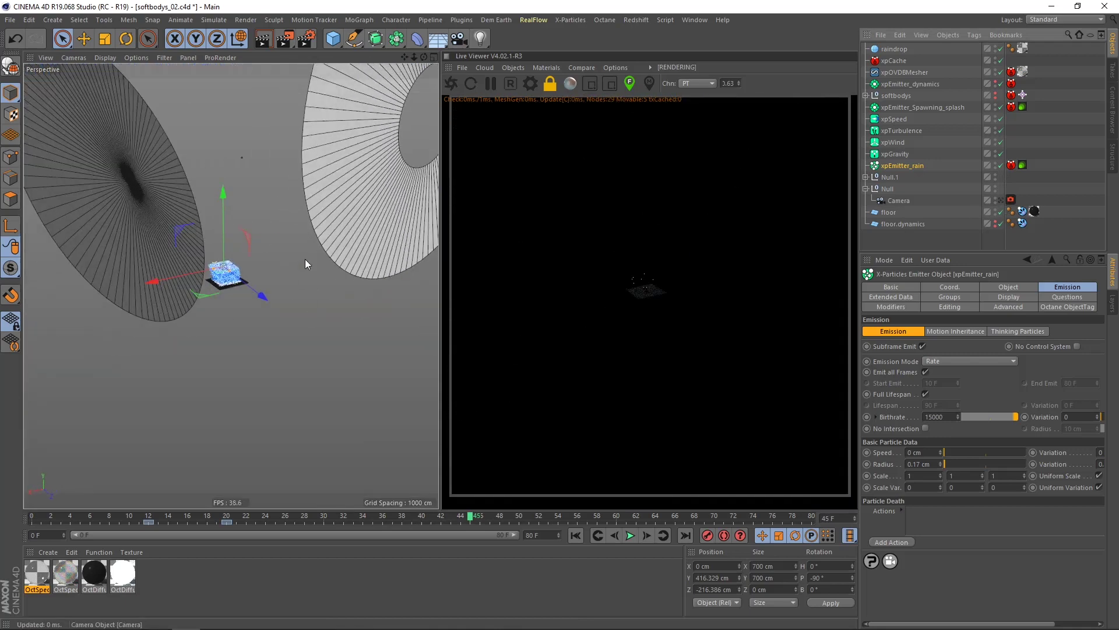
pyautogui.scroll(10, 265, 246)
pyautogui.scroll(6, 263, 314)
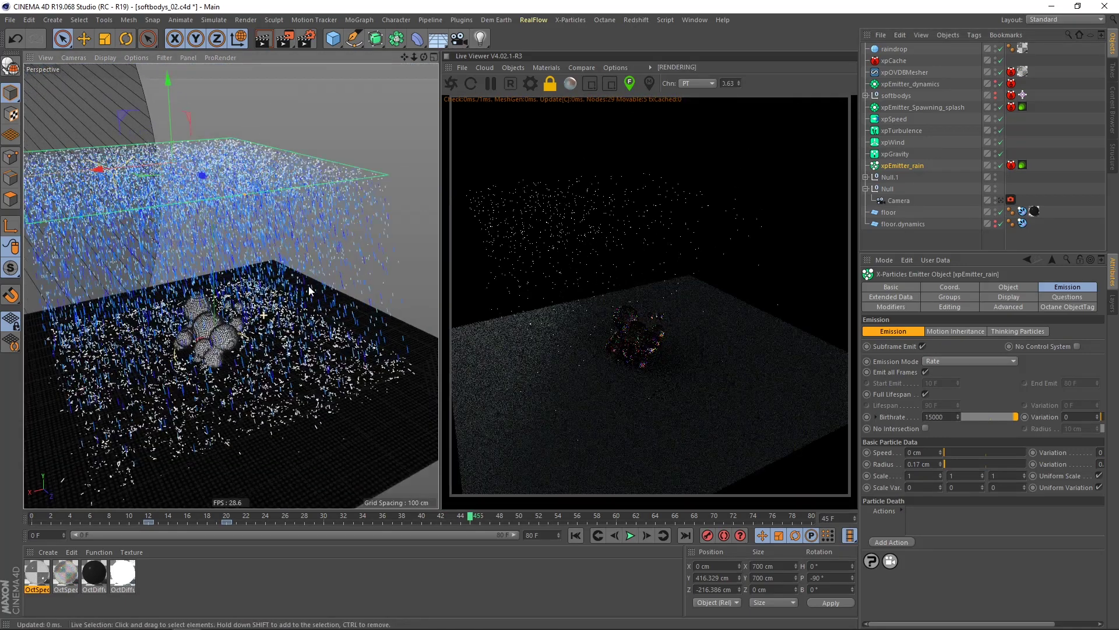
pyautogui.keyDown('alt'); pyautogui.moveTo(174, 320); pyautogui.dragTo(201, 280); pyautogui.keyUp('alt')
pyautogui.keyDown('alt'); pyautogui.moveTo(188, 296); pyautogui.dragTo(198, 295, button='middle'); pyautogui.keyUp('alt')
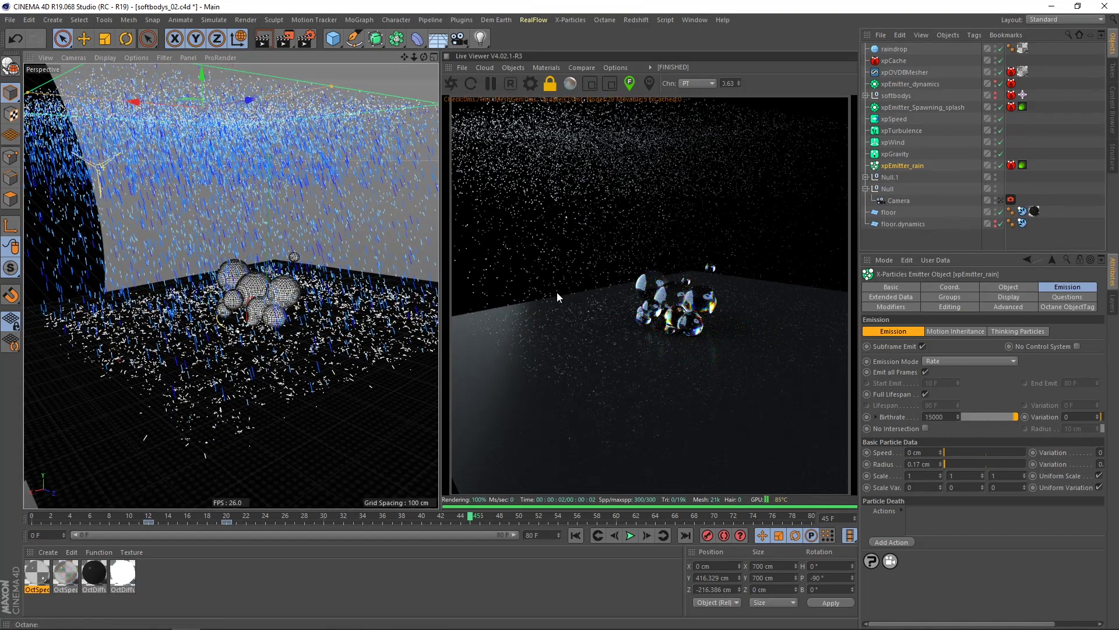
pyautogui.keyDown('alt'); pyautogui.moveTo(255, 325); pyautogui.dragTo(190, 299); pyautogui.keyUp('alt')
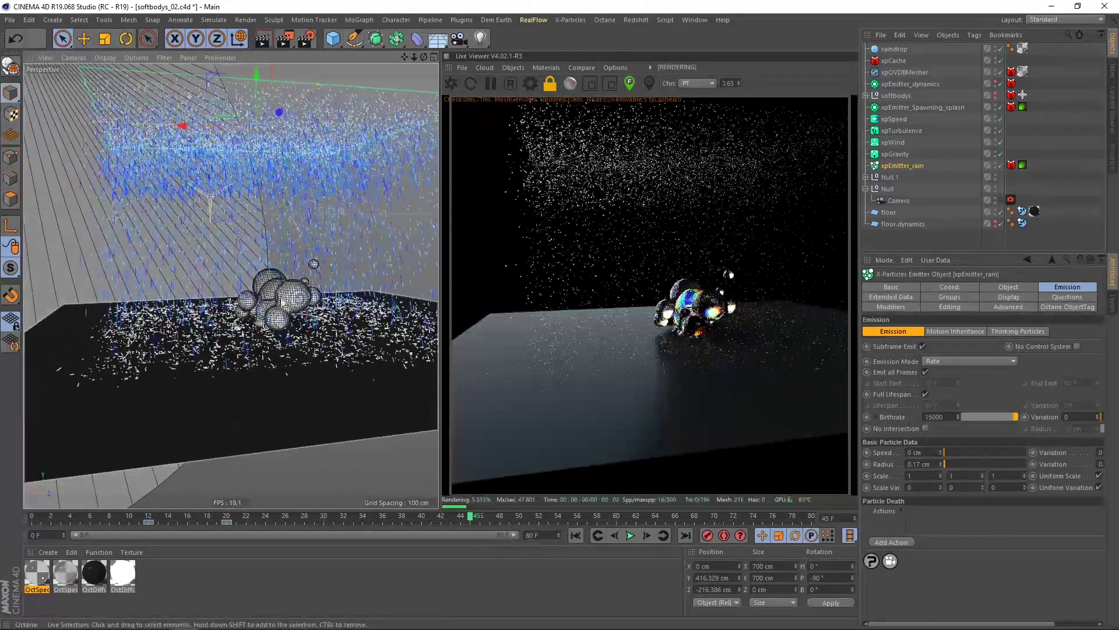
pyautogui.click(1001, 201)
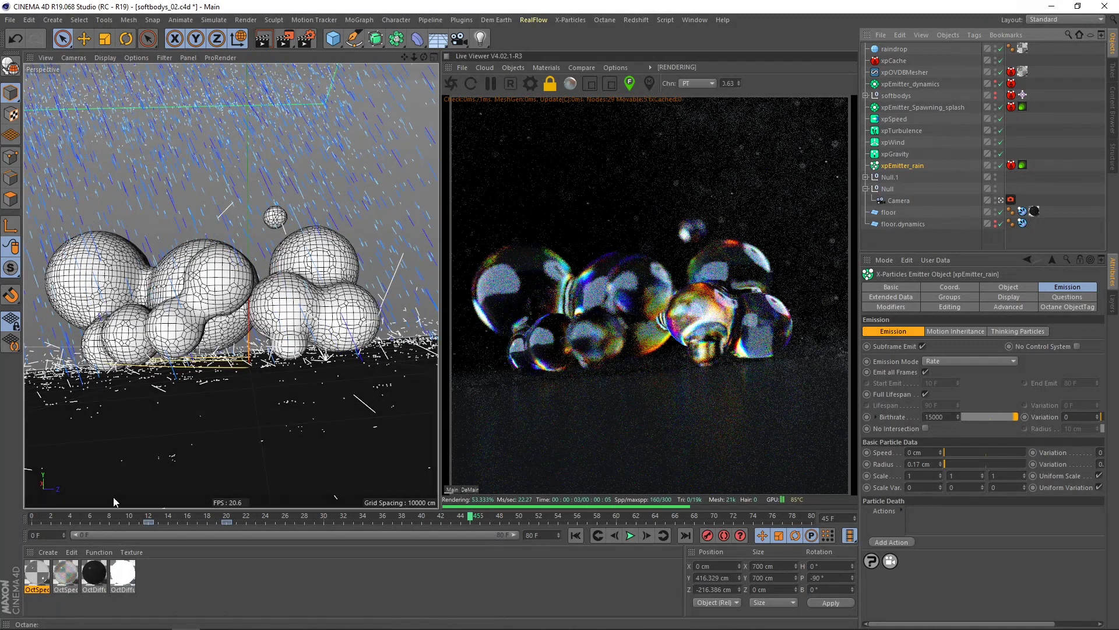
# - Set the raindrop sphere's radius to 5 cm and slightly reframe the soft bodies through the camera
pyautogui.click(906, 48)
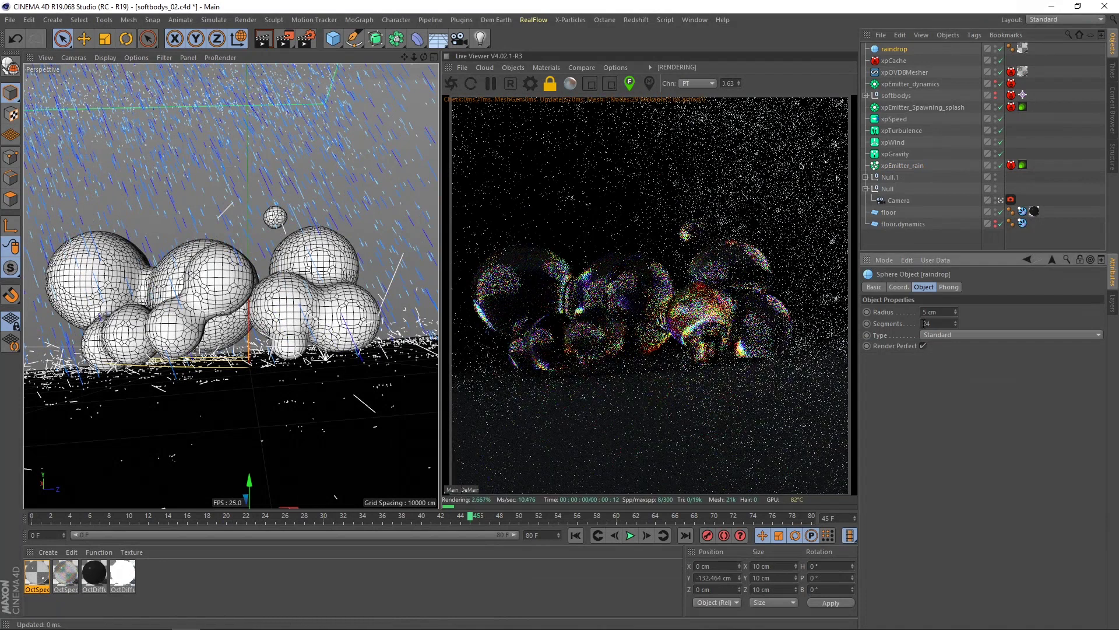
pyautogui.keyDown('alt'); pyautogui.moveTo(194, 327); pyautogui.dragTo(232, 321); pyautogui.keyUp('alt')
pyautogui.keyDown('alt'); pyautogui.moveTo(204, 319); pyautogui.dragTo(224, 320, button='middle'); pyautogui.keyUp('alt')
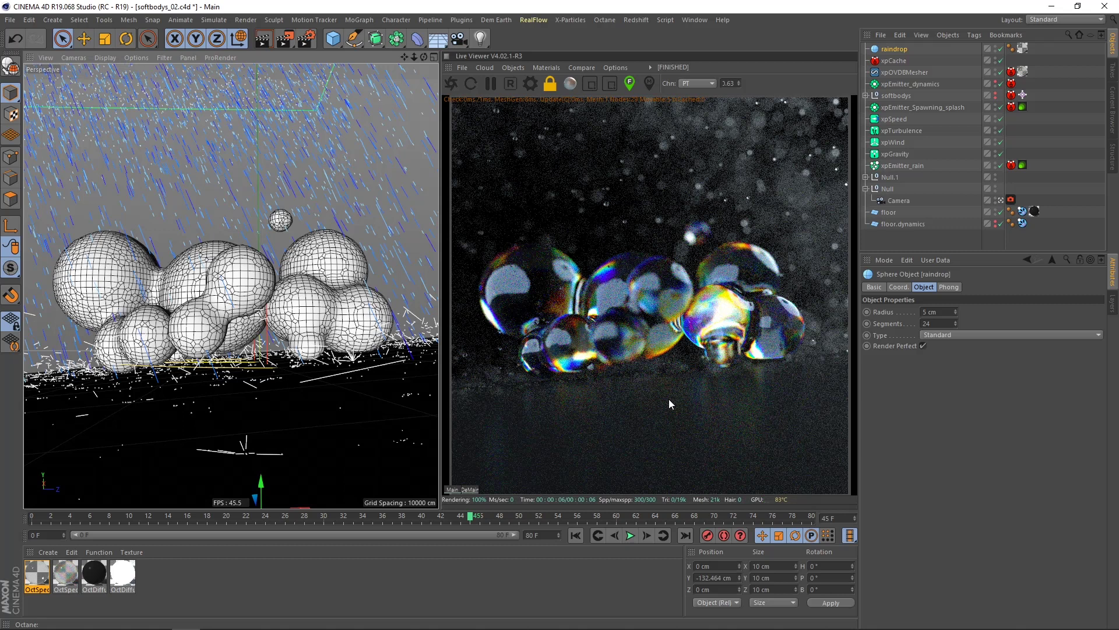
# - Select the black Octane floor material, and set the Octane pathtracing max samples to 1000
pyautogui.click(90, 575)
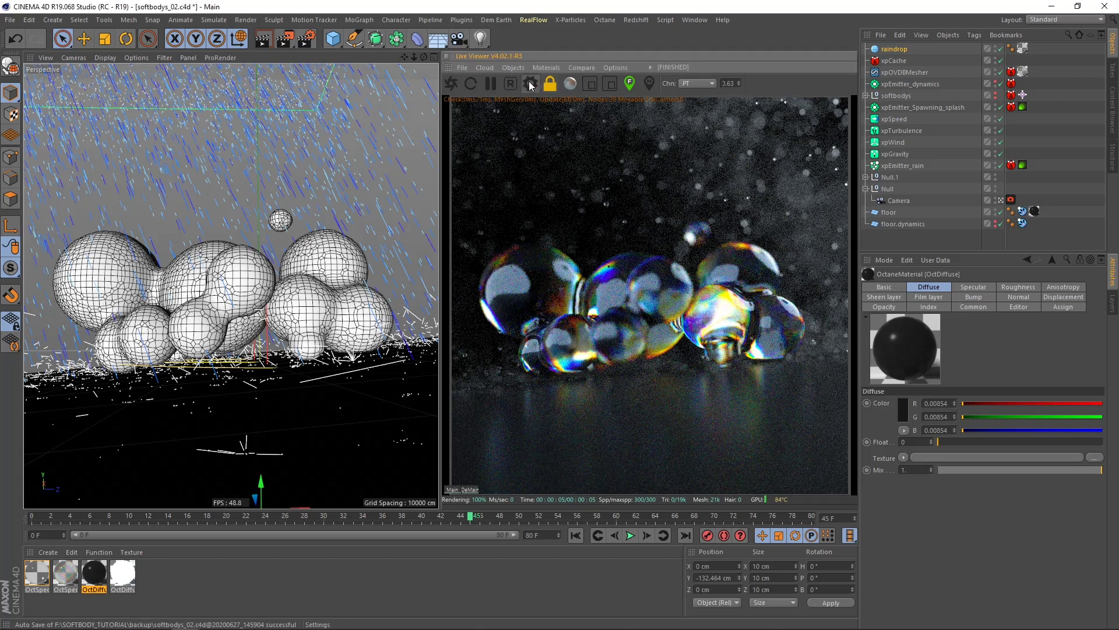
pyautogui.moveTo(1118, 67); pyautogui.dragTo(290, 118)
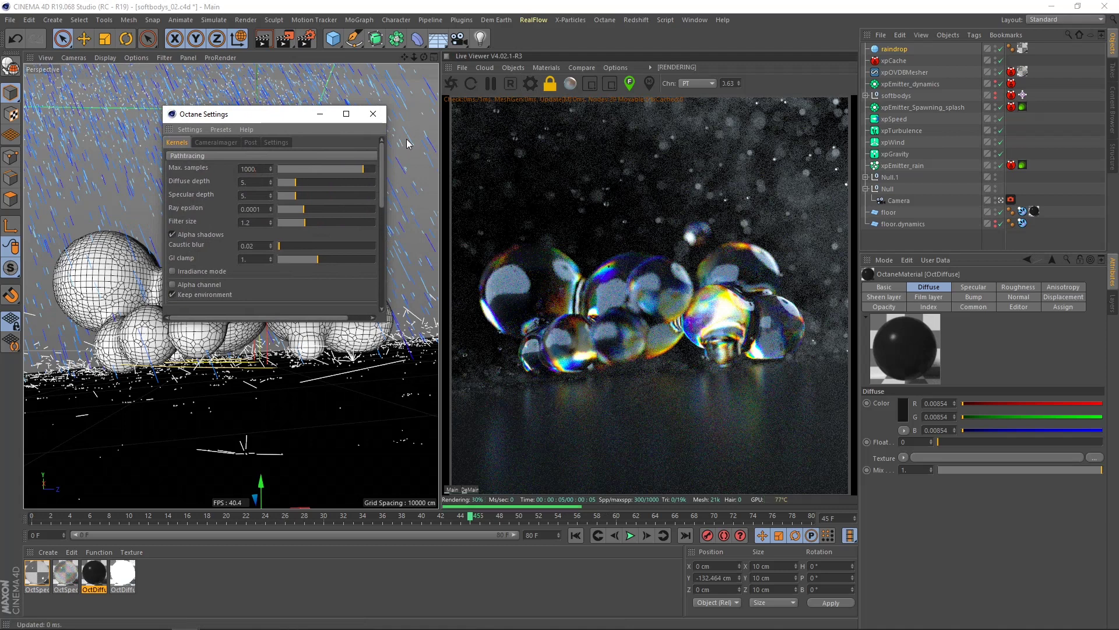
pyautogui.click(373, 114)
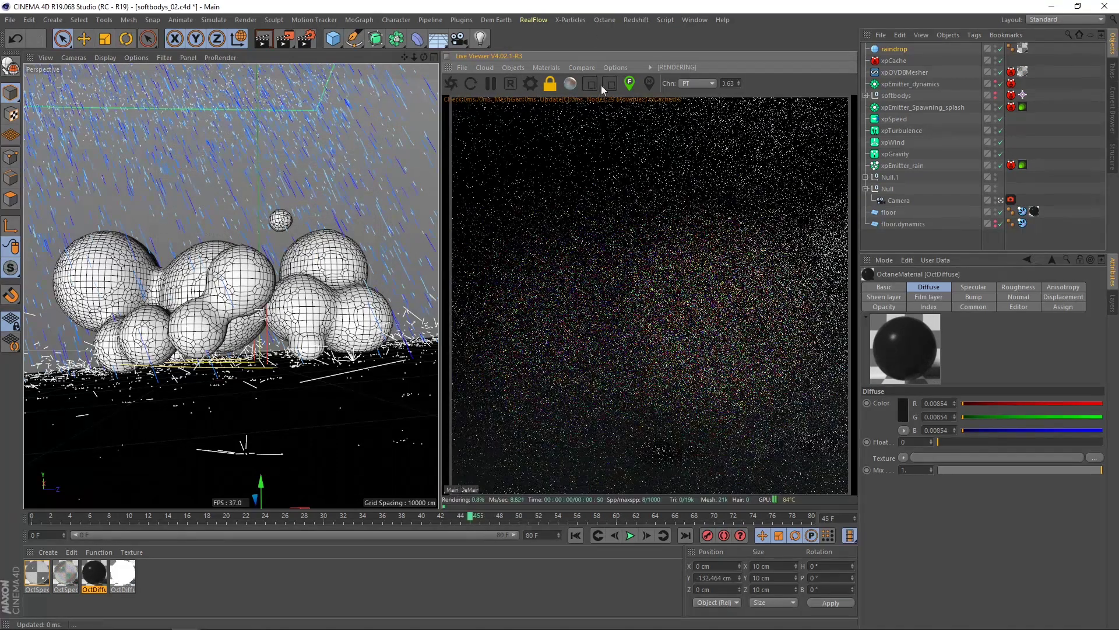
# - Pick the Octane camera's focus point on the glass soft-body spheres in the live render
pyautogui.click(628, 82)
pyautogui.click(680, 343)
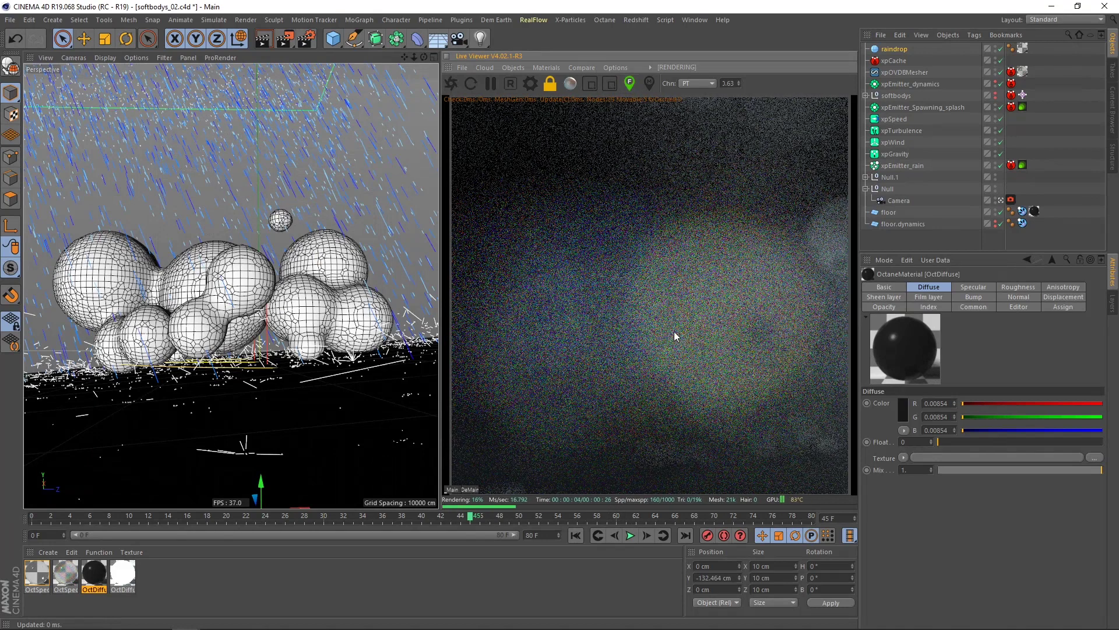
pyautogui.click(707, 326)
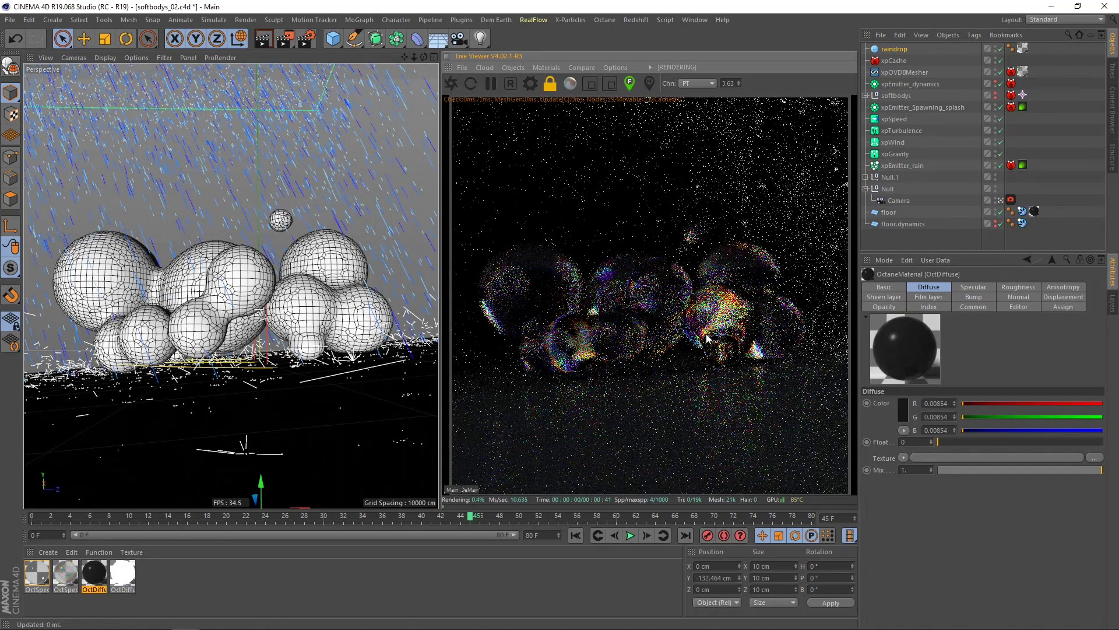
pyautogui.click(630, 86)
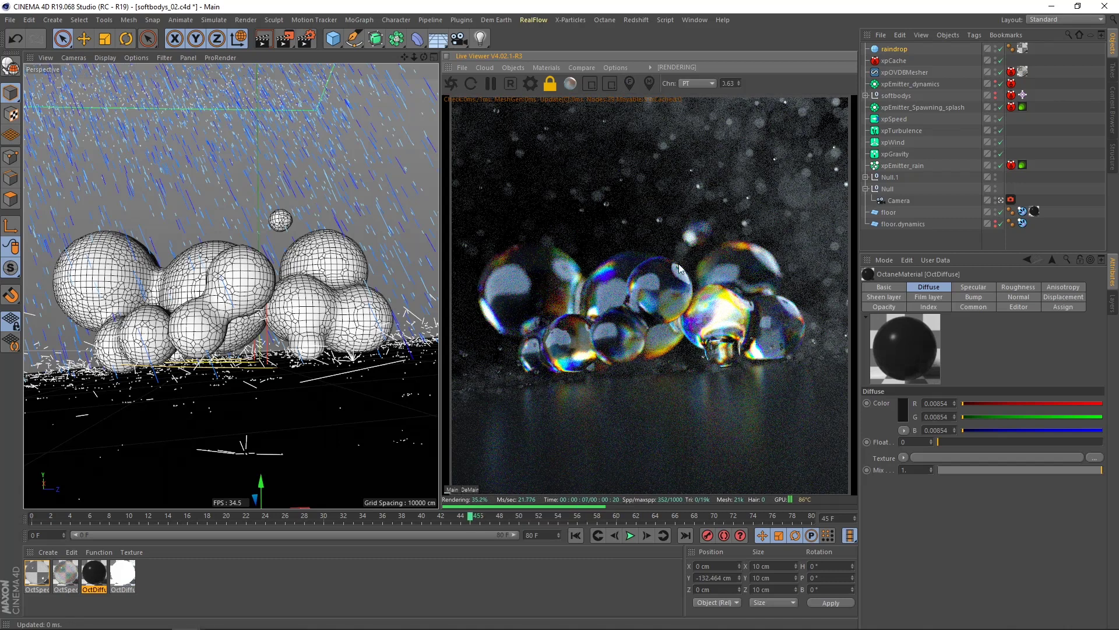
# - Review the Octane render passes and denoiser pass options in the render settings
pyautogui.hotkey('ctrl', 'b')
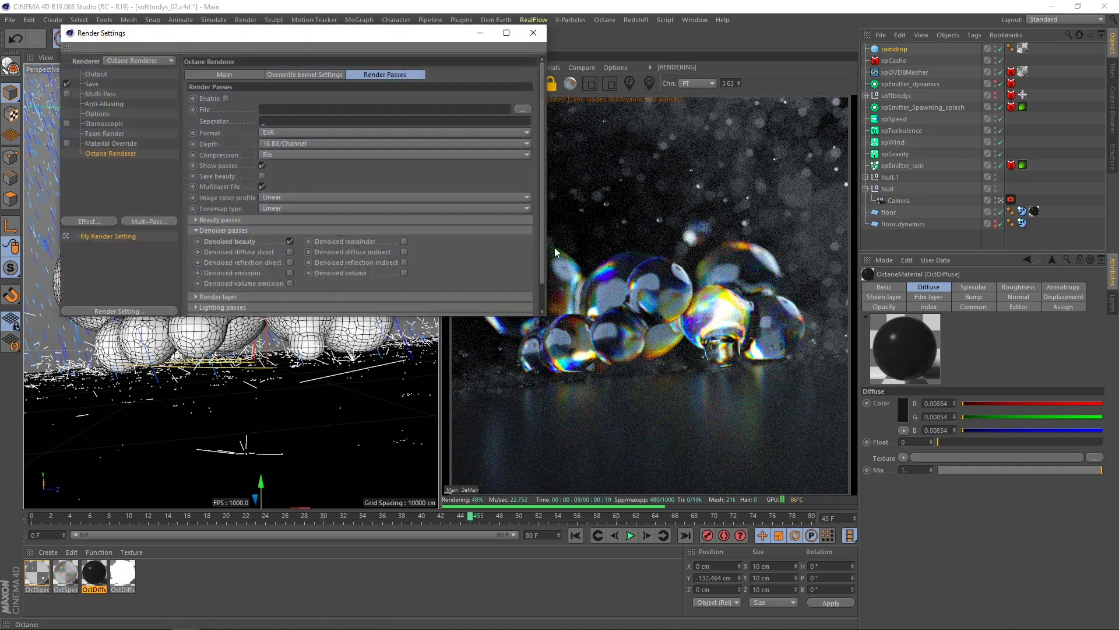
pyautogui.moveTo(212, 34); pyautogui.dragTo(194, 35)
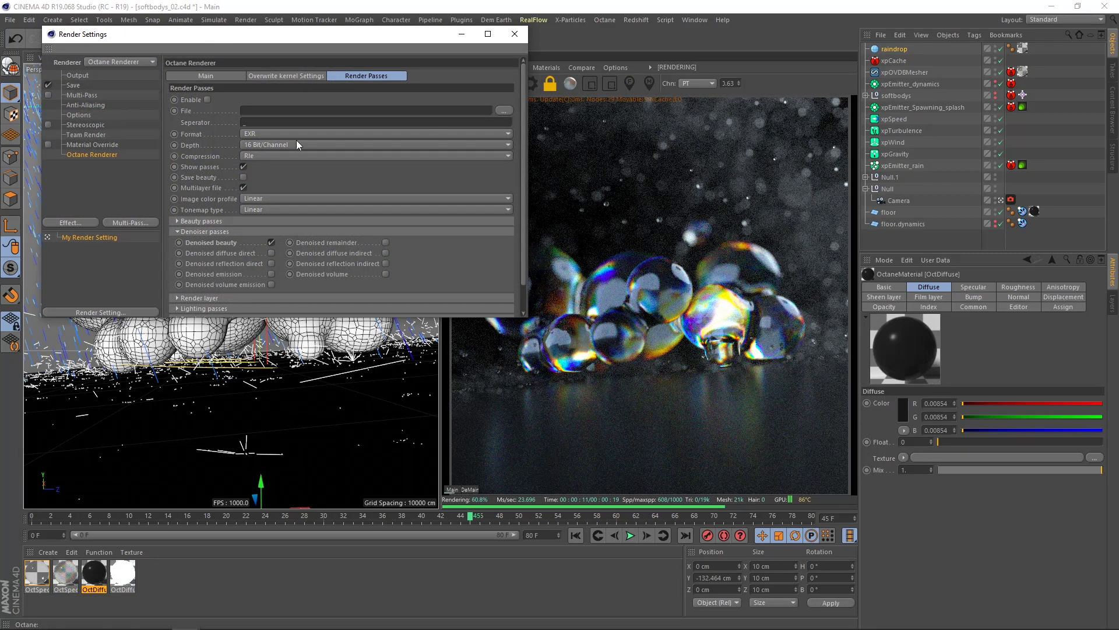
pyautogui.click(515, 34)
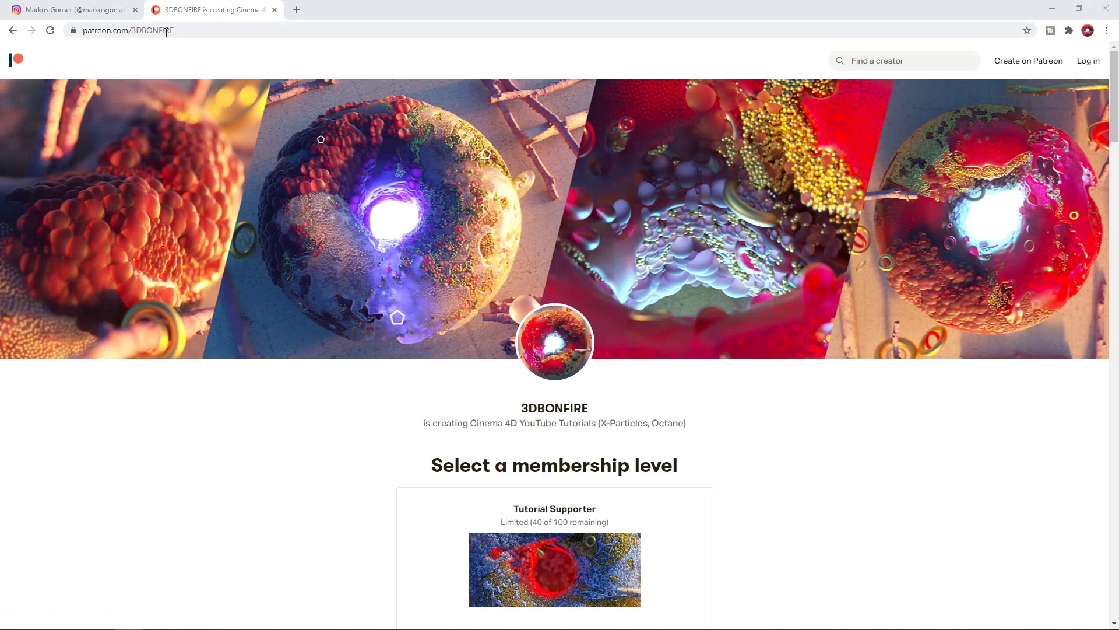
# - Switch to the browser and examine the 3DBONFIRE Patreon page, including the Tutorial Supporter membership's price and benefits
pyautogui.moveTo(130, 30); pyautogui.dragTo(175, 30)
pyautogui.scroll(-2, 500, 361)
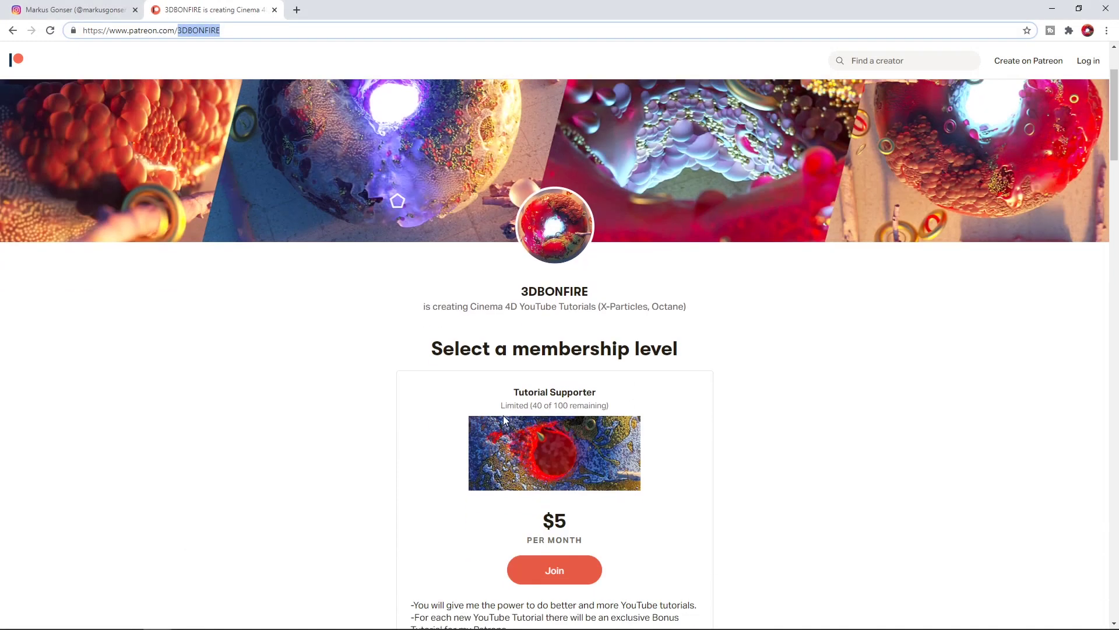
pyautogui.scroll(-1, 502, 415)
pyautogui.moveTo(525, 442); pyautogui.dragTo(580, 484)
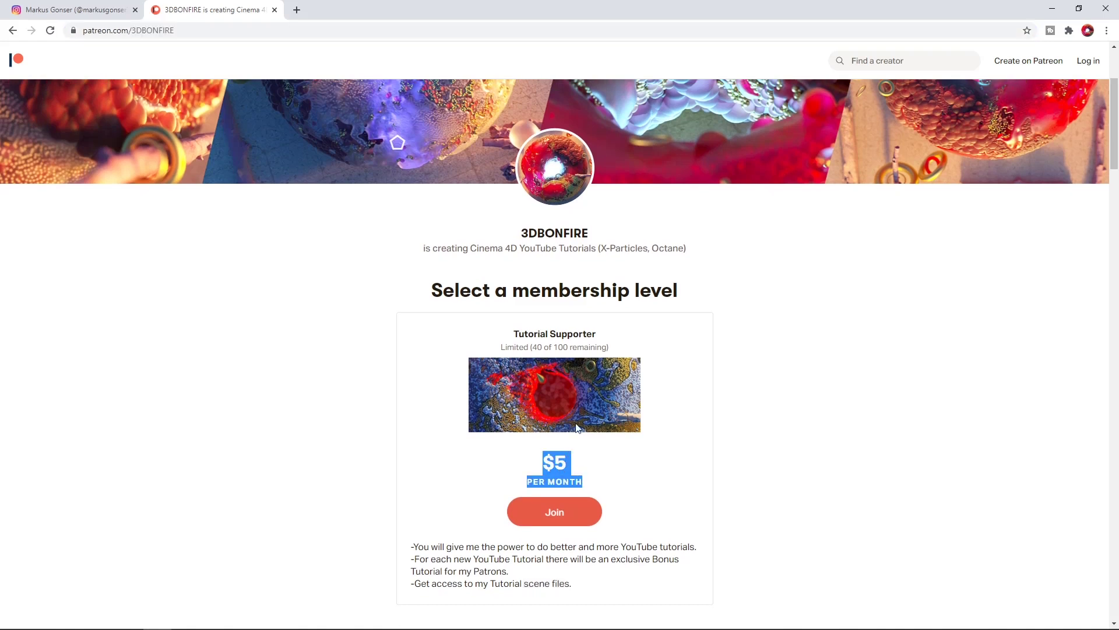
pyautogui.scroll(-2, 460, 443)
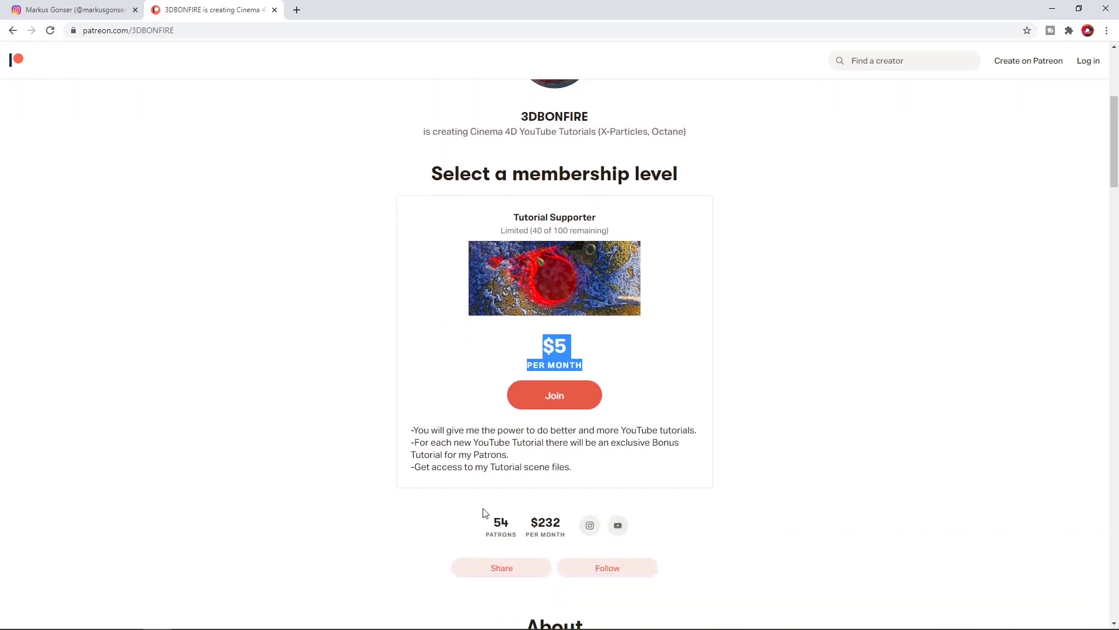
pyautogui.moveTo(523, 466); pyautogui.dragTo(563, 466)
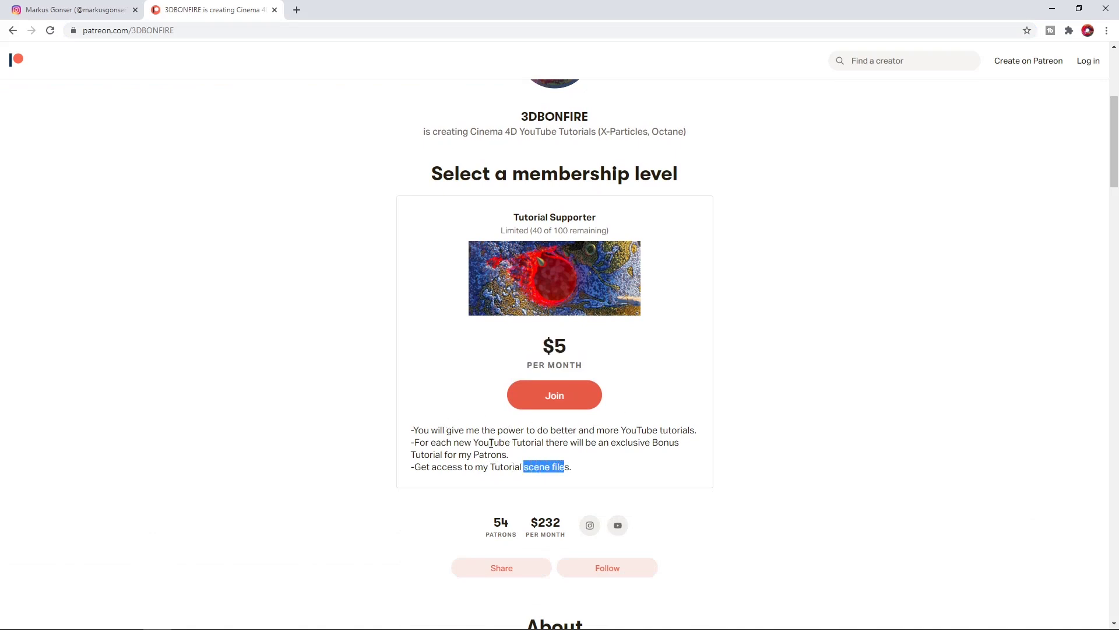
pyautogui.moveTo(477, 443); pyautogui.dragTo(507, 455)
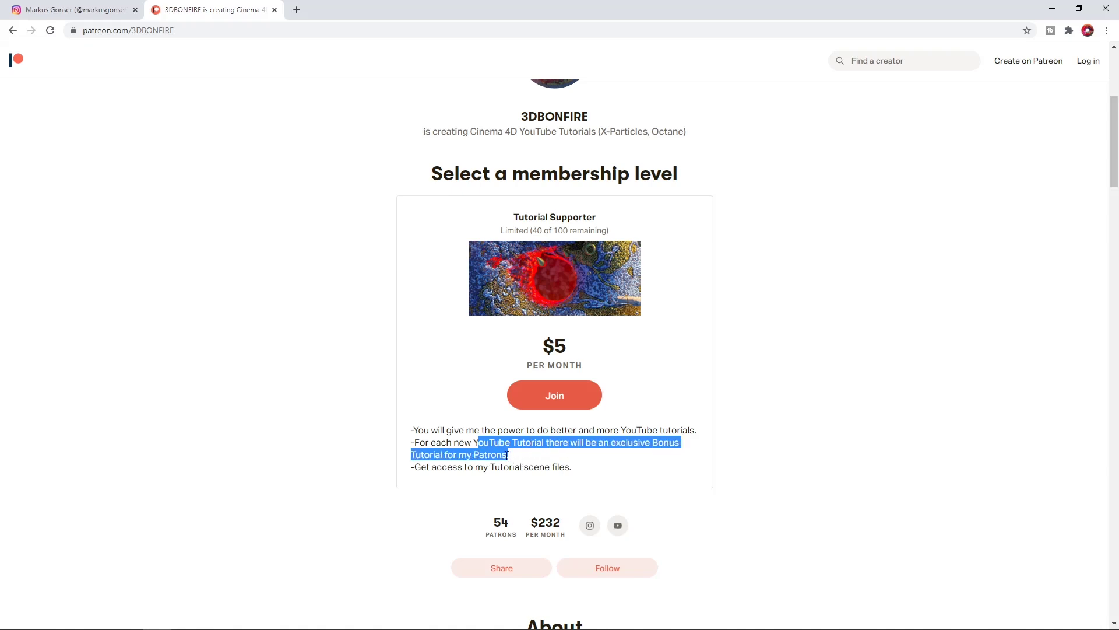
pyautogui.click(449, 431)
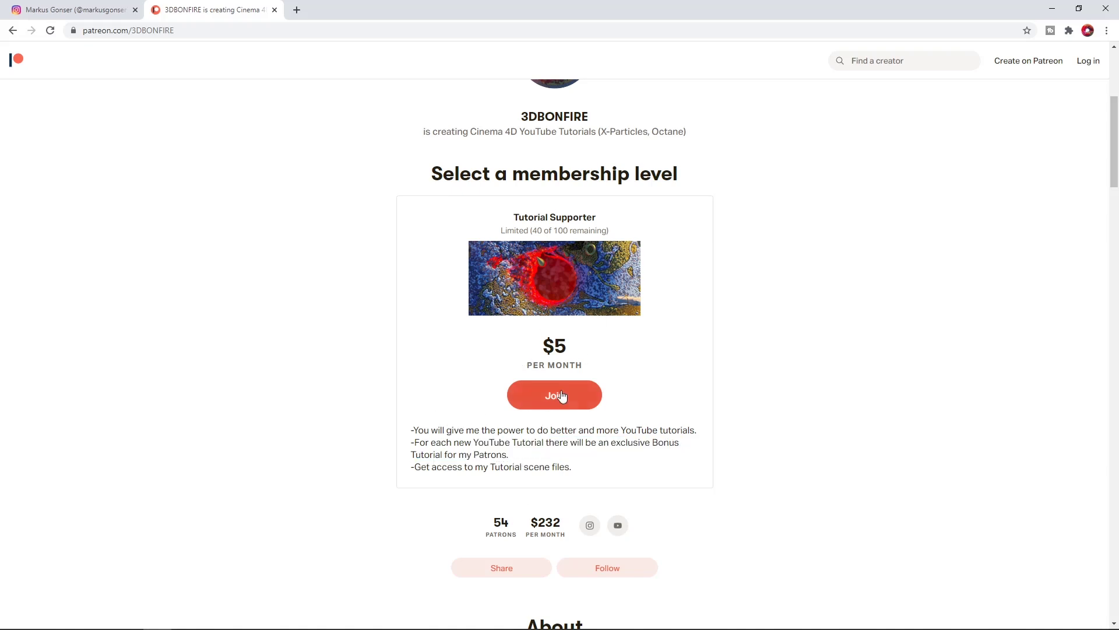
pyautogui.scroll(5, 482, 390)
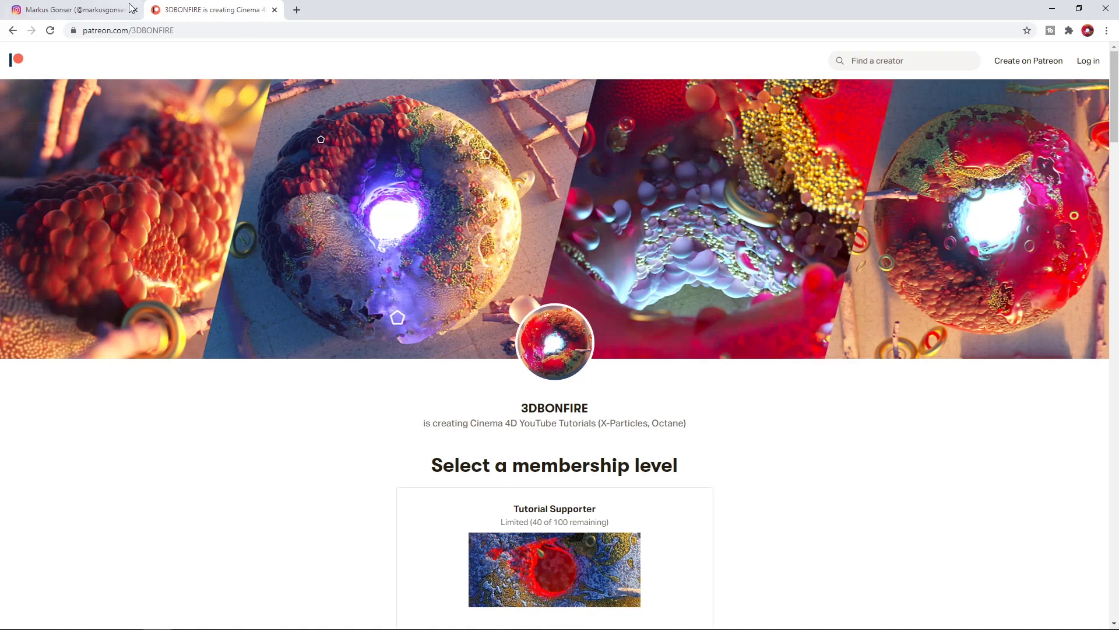
# - Show the artist's Instagram profile, highlight its handle in the web address, and browse the posted soft-body renders
pyautogui.click(106, 10)
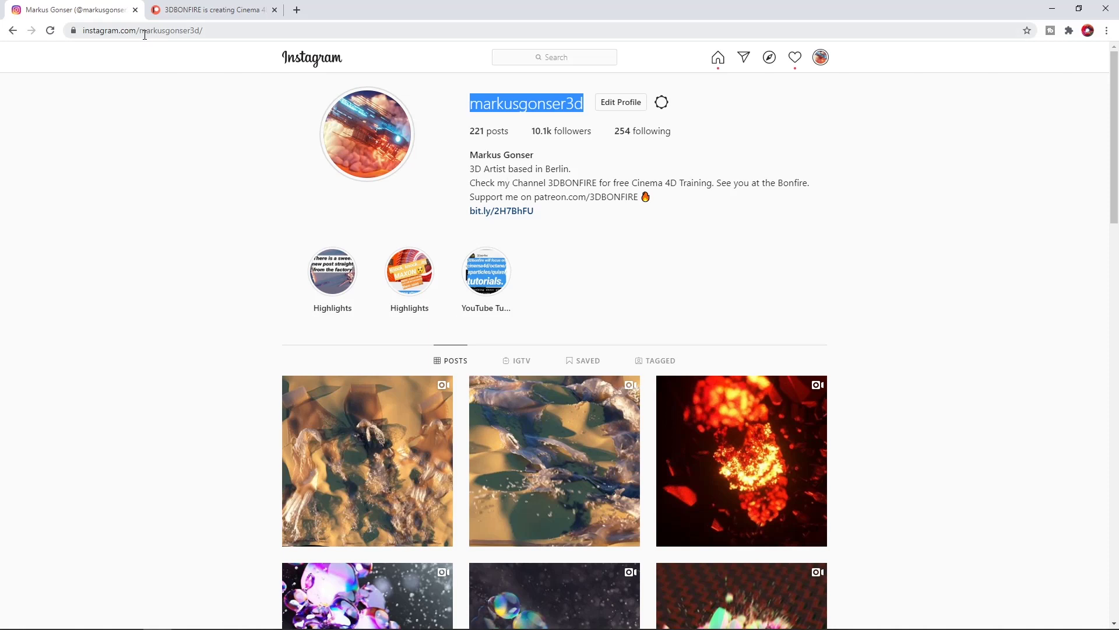
pyautogui.moveTo(140, 32); pyautogui.dragTo(201, 33)
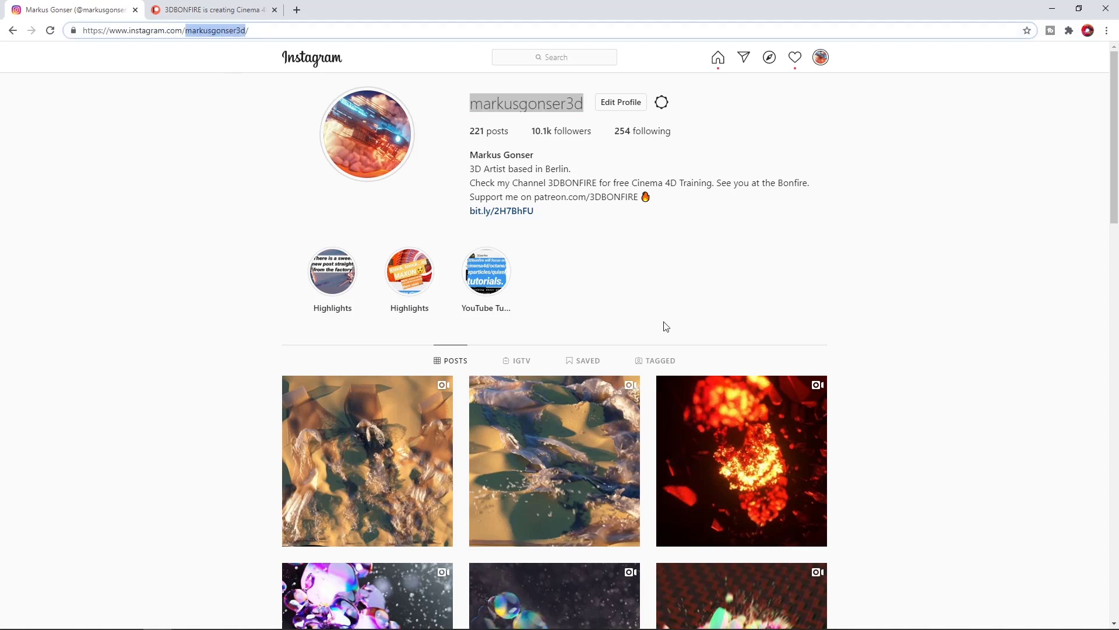
pyautogui.scroll(-1, 667, 338)
pyautogui.scroll(-2, 668, 341)
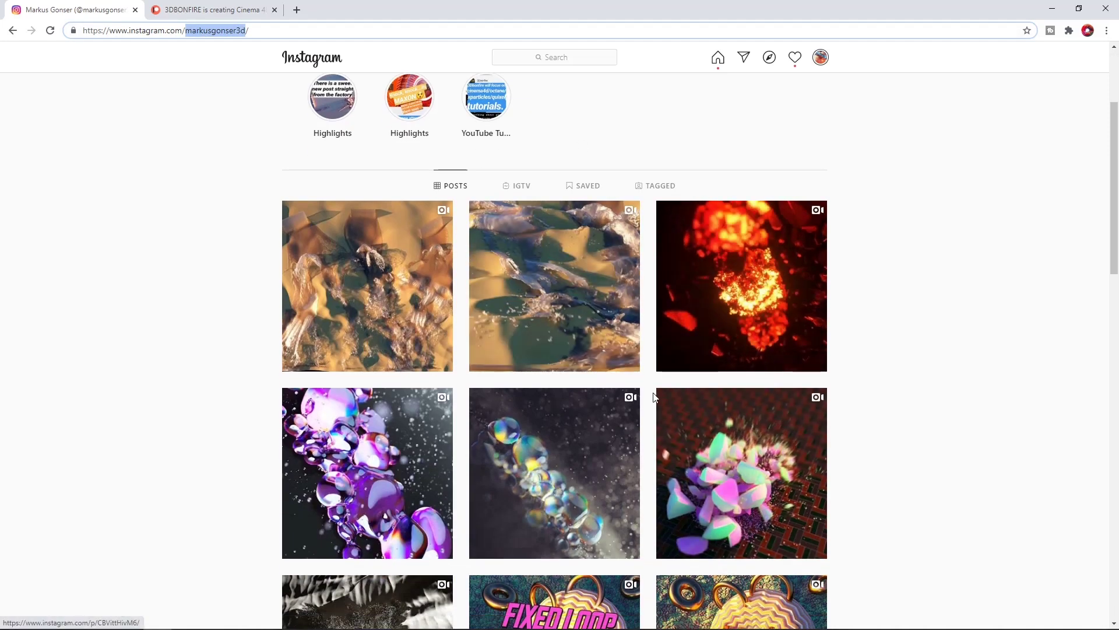
pyautogui.scroll(-3, 583, 362)
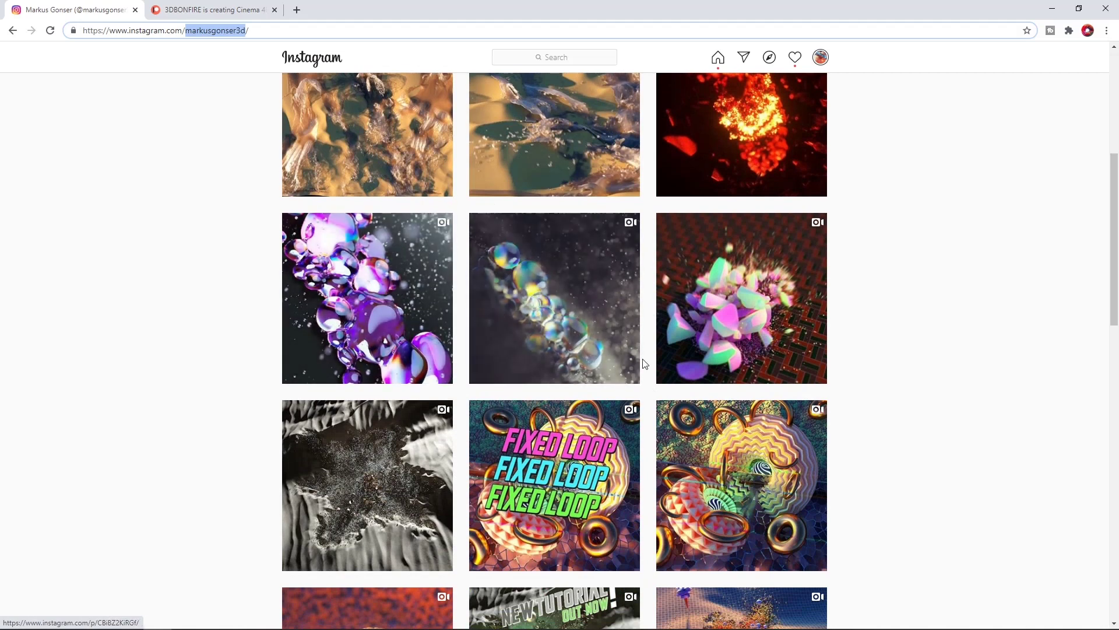
pyautogui.scroll(3, 501, 449)
pyautogui.scroll(-2, 577, 440)
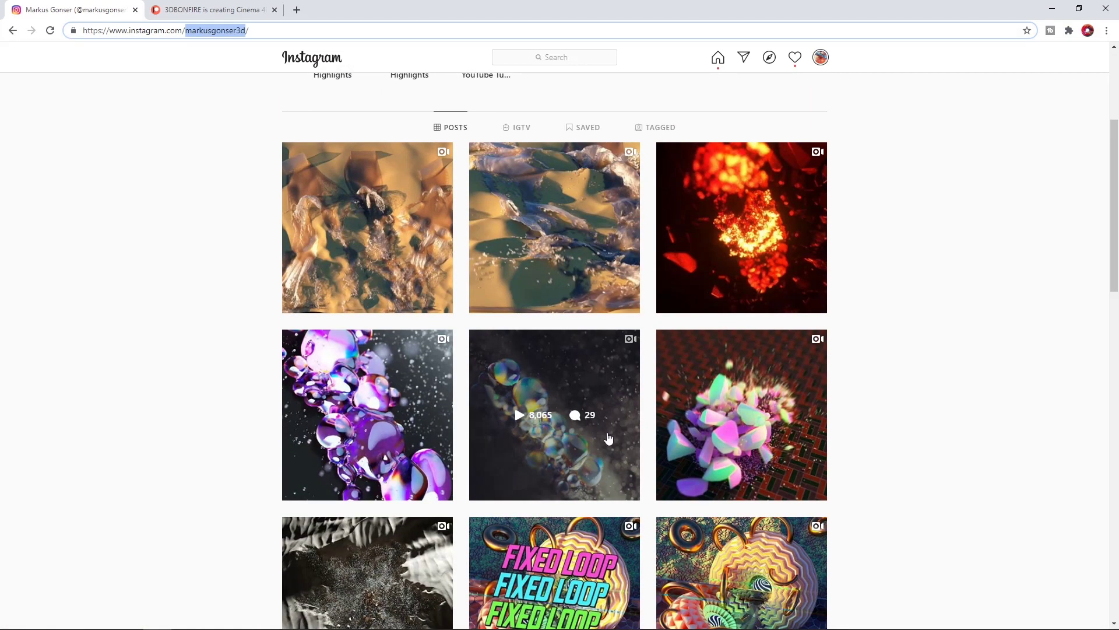
pyautogui.scroll(-2, 578, 455)
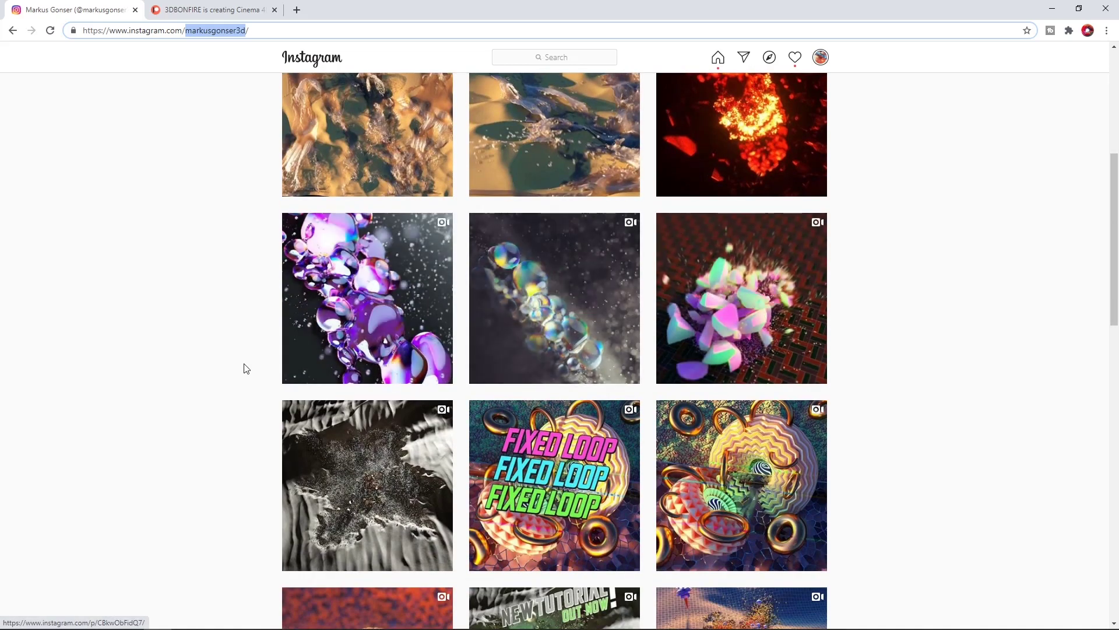
pyautogui.scroll(1, 261, 377)
pyautogui.scroll(1, 261, 377)
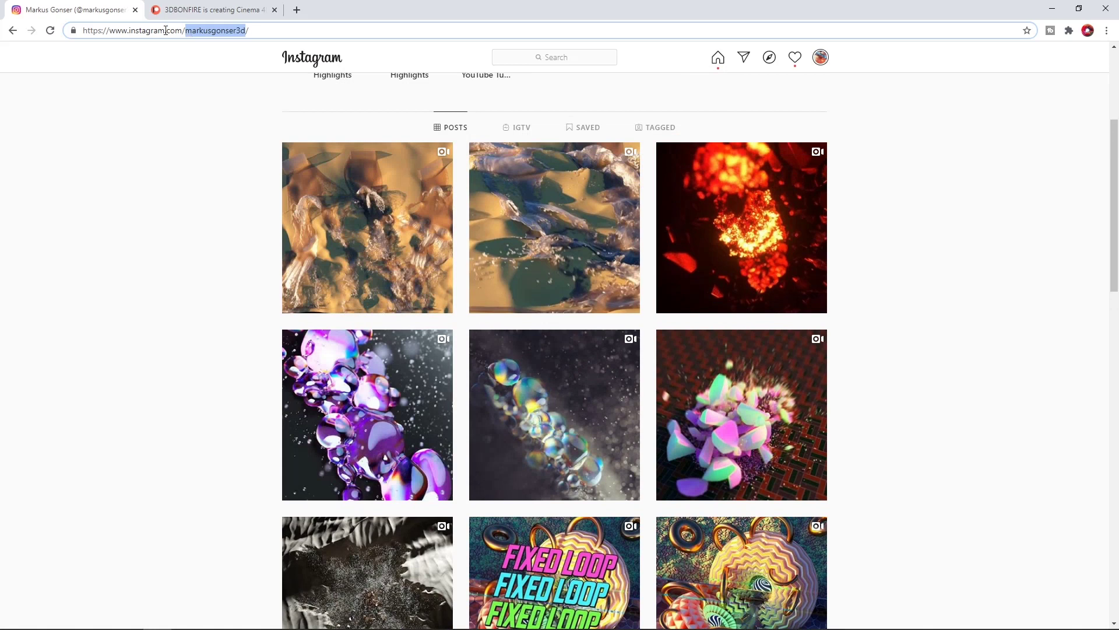
pyautogui.click(879, 388)
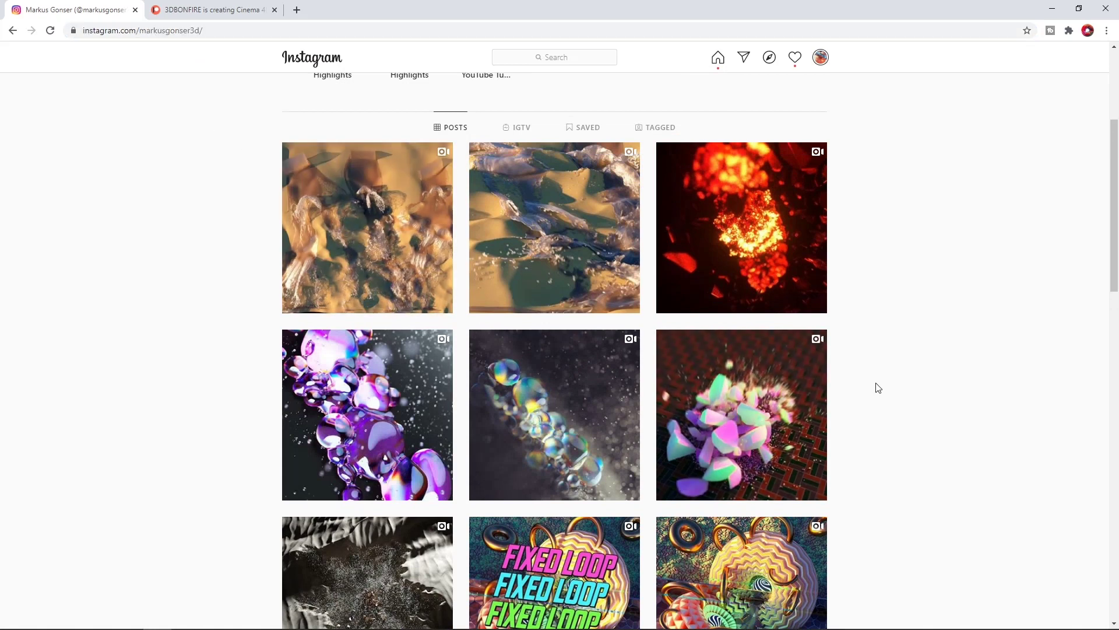